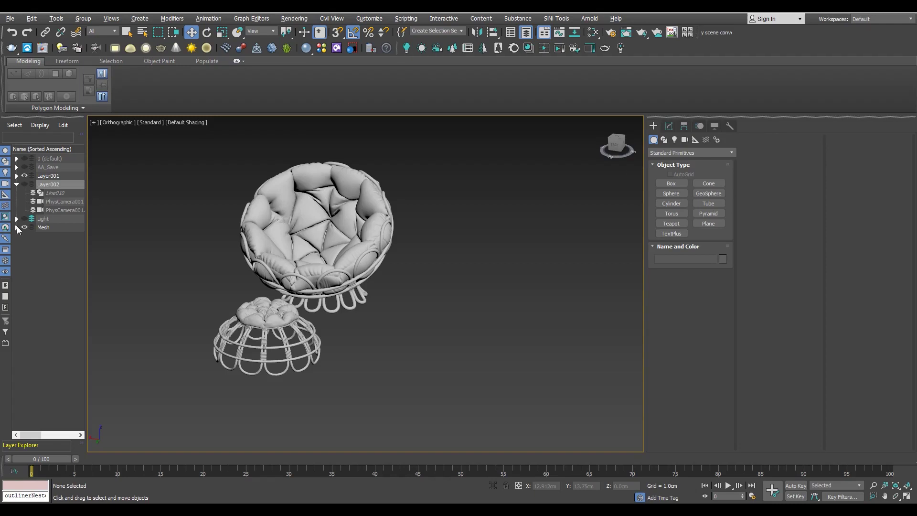
- Isolate spoke Line001 with edged faces shown and collapse its Edit Poly stack to Editable Poly
click(54, 235)
scroll(267, 330, up, 5)
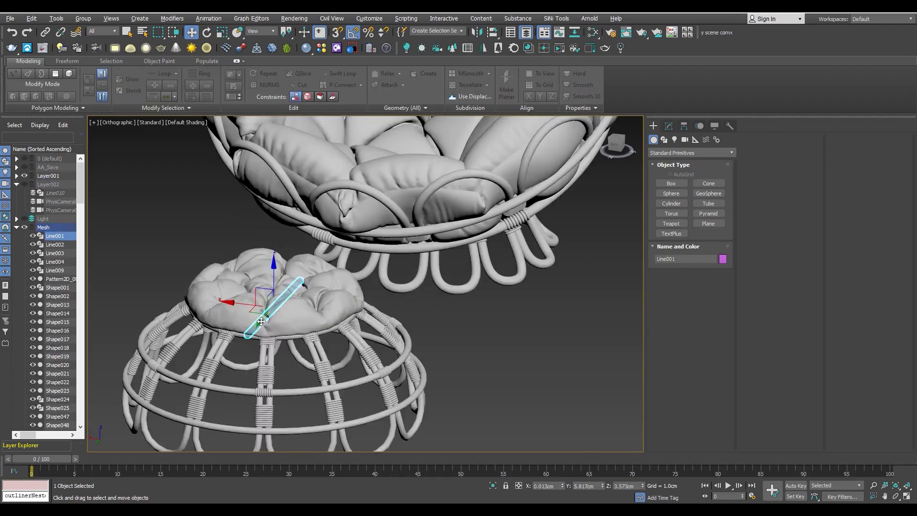
scroll(266, 330, up, 3)
key(F4)
key(alt+q)
scroll(307, 314, down, 2)
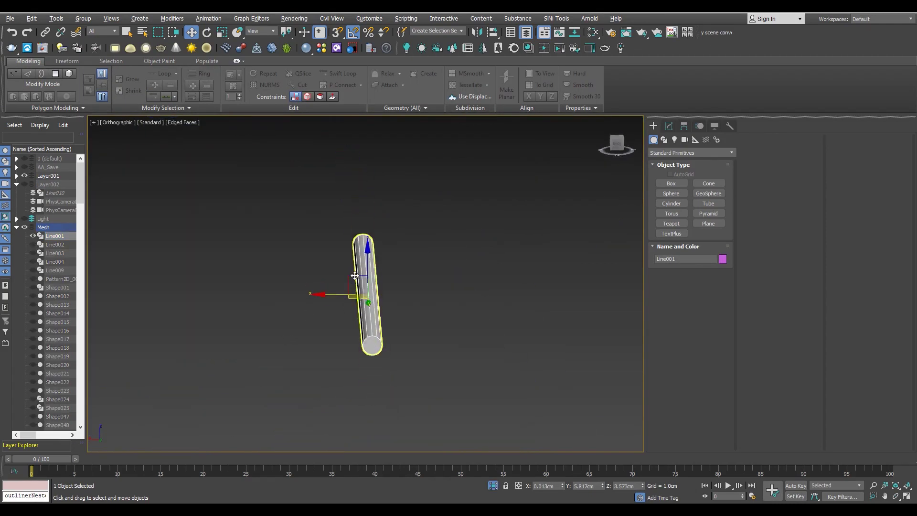
click(669, 126)
click(676, 261)
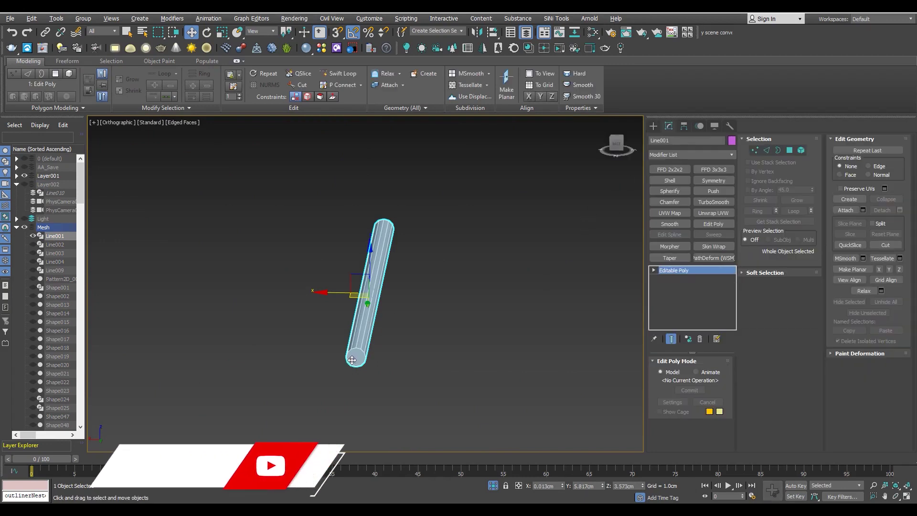
key(4)
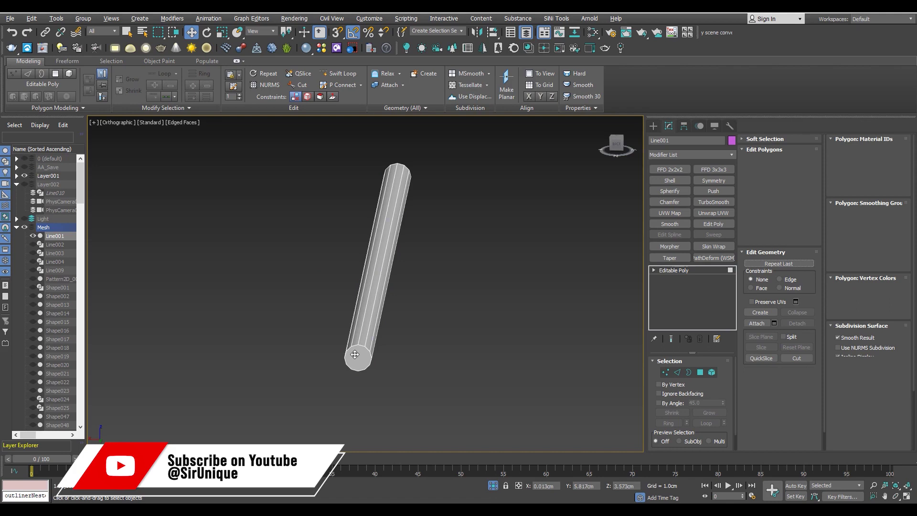
- Delete Line001's end-cap polygon to leave an open tube end
click(353, 360)
alt+middle_drag(353, 360, 261, 295)
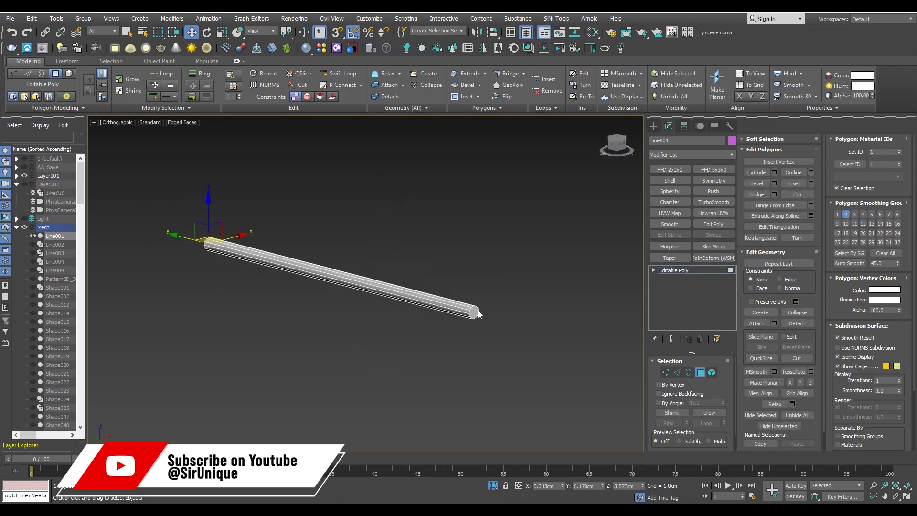
scroll(479, 314, up, 4)
key(Delete)
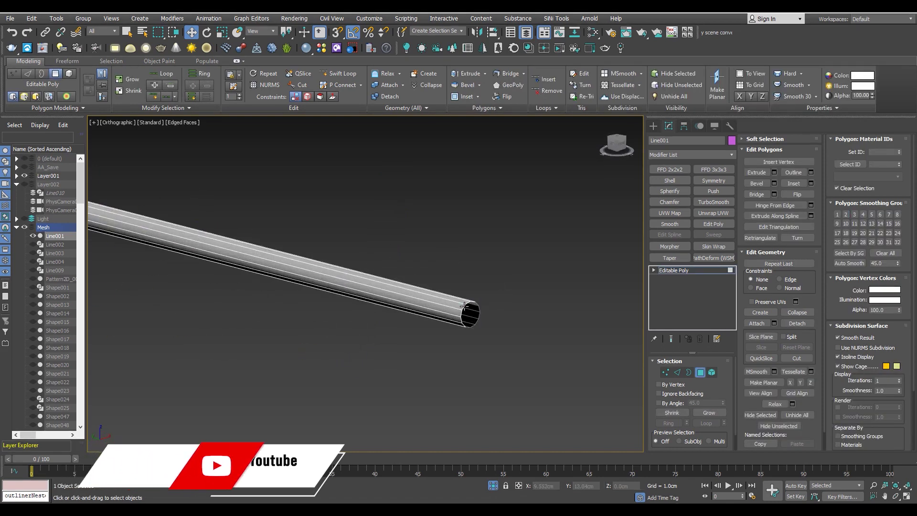
key(4)
scroll(486, 254, down, 3)
scroll(438, 268, up, 1)
mouse_move(438, 269)
alt+middle_down()
mouse_move(521, 266)
mouse_move(533, 310)
alt+middle_up()
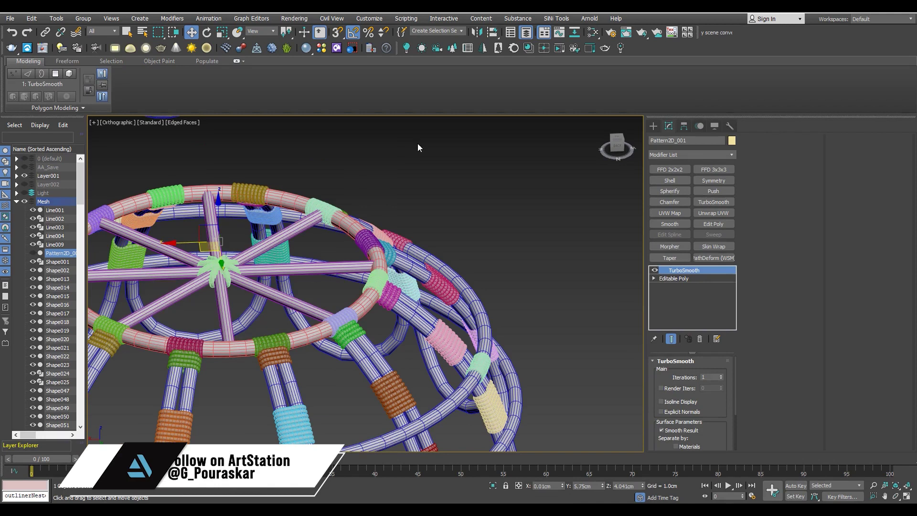
- Isolate horizontal spoke Line004 and delete its near end-cap polygon
click(317, 308)
key(alt+q)
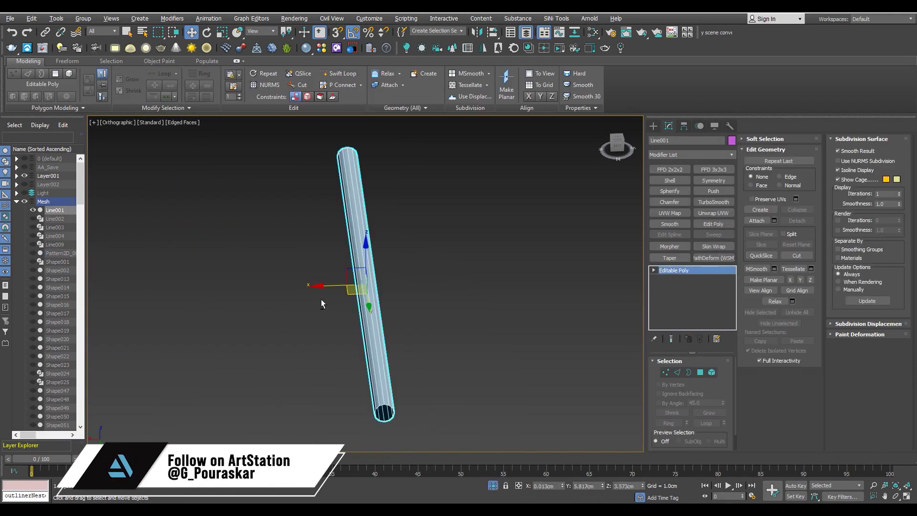
key(alt+q)
click(406, 306)
key(alt+q)
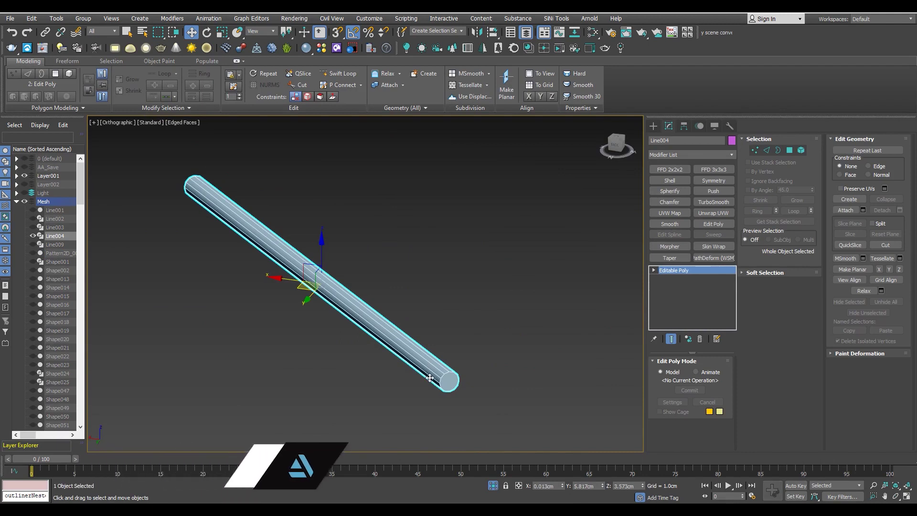
key(4)
click(443, 380)
mouse_move(444, 379)
alt+middle_down()
mouse_move(310, 378)
mouse_move(302, 348)
alt+middle_up()
click(301, 348)
key(Delete)
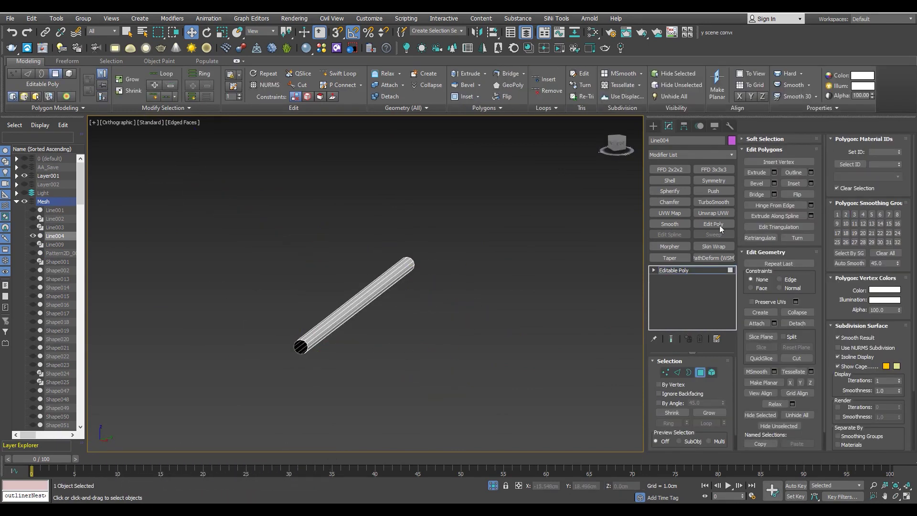
- Isolate diagonal spoke Line002, collapse it to editable poly, and select its end-cap polygons
click(678, 270)
click(493, 485)
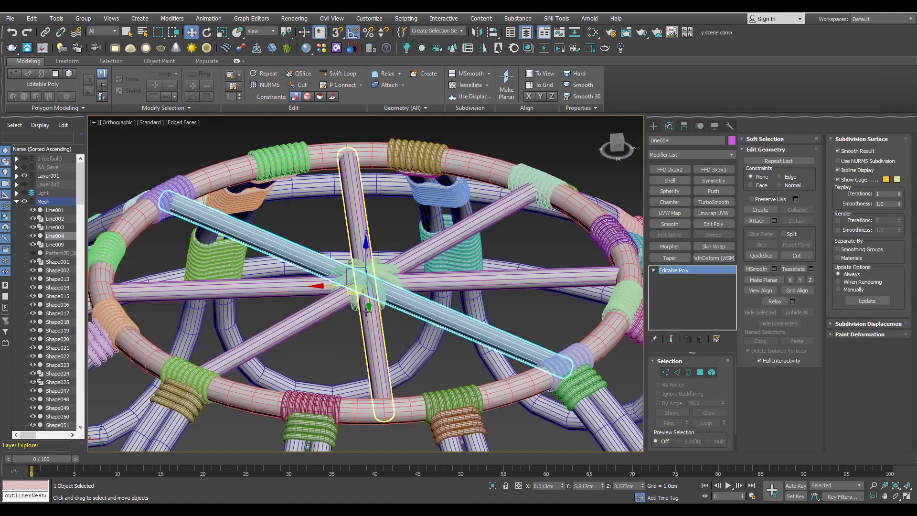
click(376, 284)
key(alt+q)
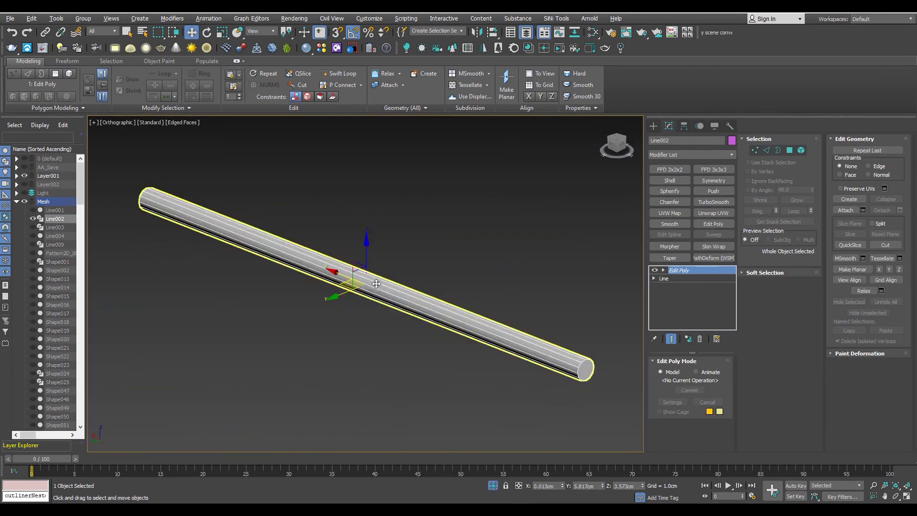
key(z)
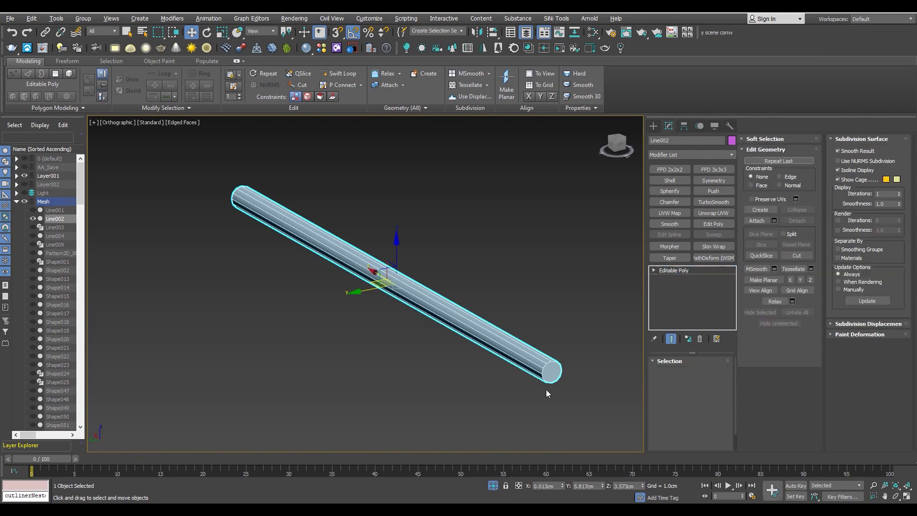
key(4)
click(552, 370)
alt+middle_drag(552, 371, 388, 348)
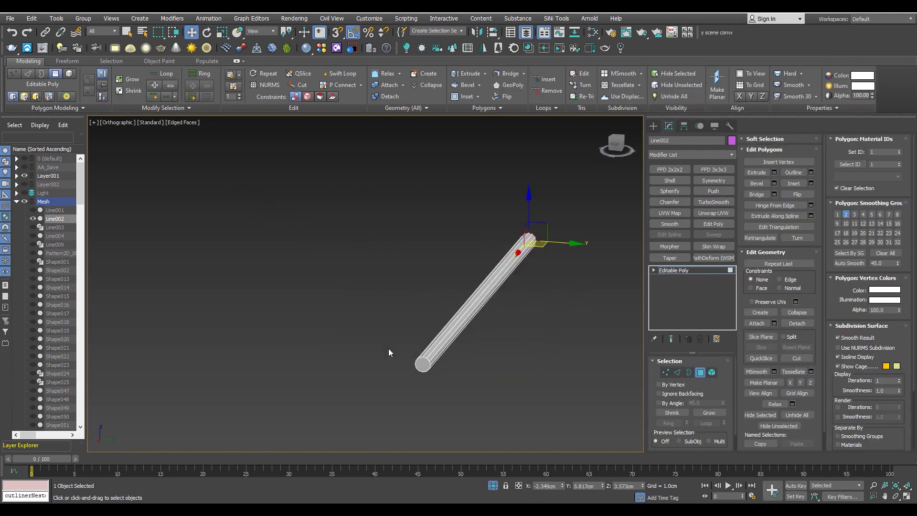
click(426, 367)
click(449, 317)
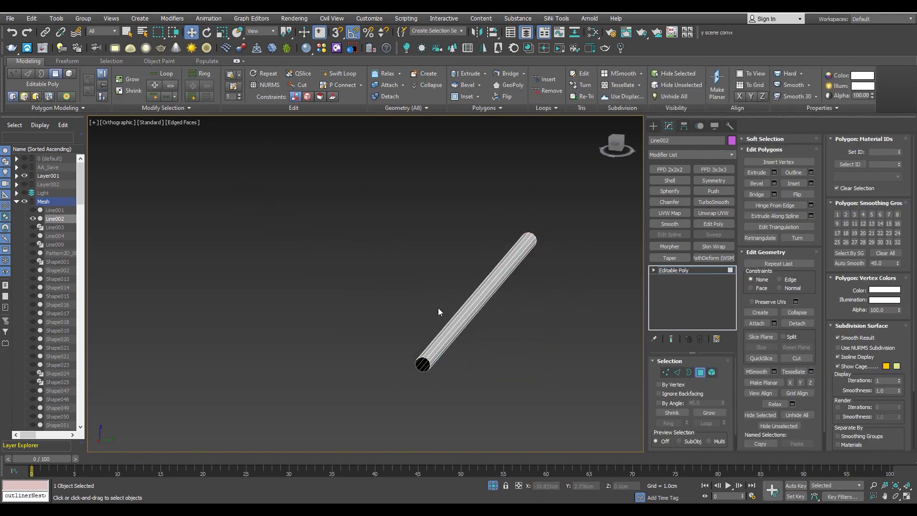
alt+middle_drag(437, 307, 401, 314)
- Isolate spoke Line003 and delete its end-cap polygon
click(492, 485)
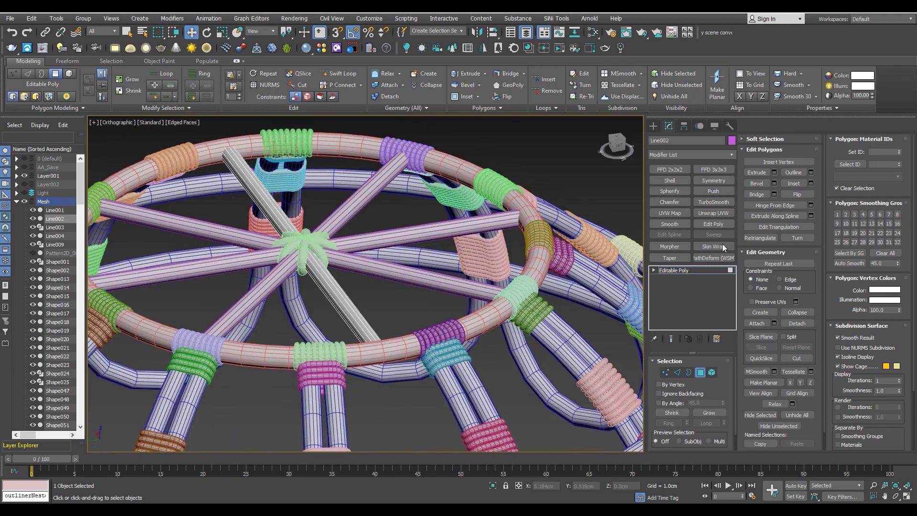
click(684, 271)
click(427, 286)
key(alt+q)
mouse_move(430, 292)
alt+middle_down()
mouse_move(403, 292)
mouse_move(426, 311)
alt+middle_up()
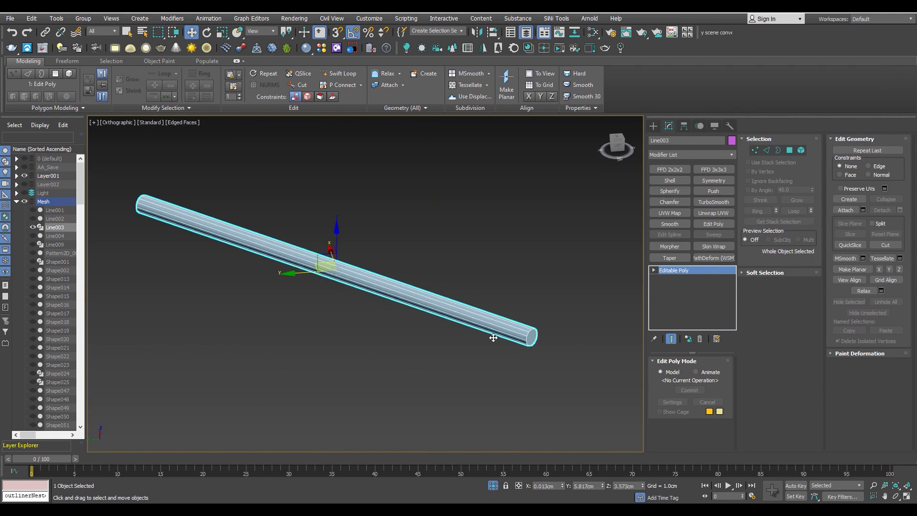
scroll(492, 337, up, 3)
key(4)
click(549, 338)
mouse_move(548, 337)
alt+middle_down()
mouse_move(382, 360)
mouse_move(373, 343)
alt+middle_up()
key(Delete)
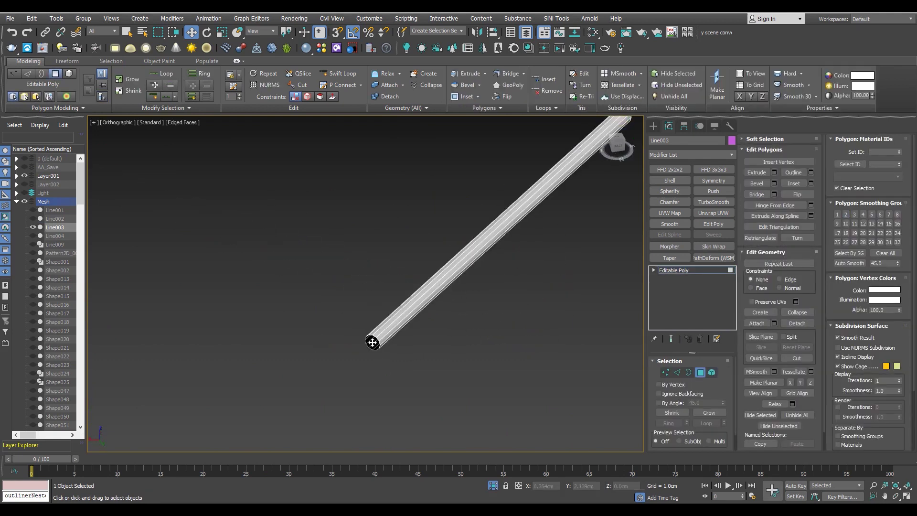
- Exit isolation, briefly isolate Line001 to check it, then show the full footstool frame
click(676, 274)
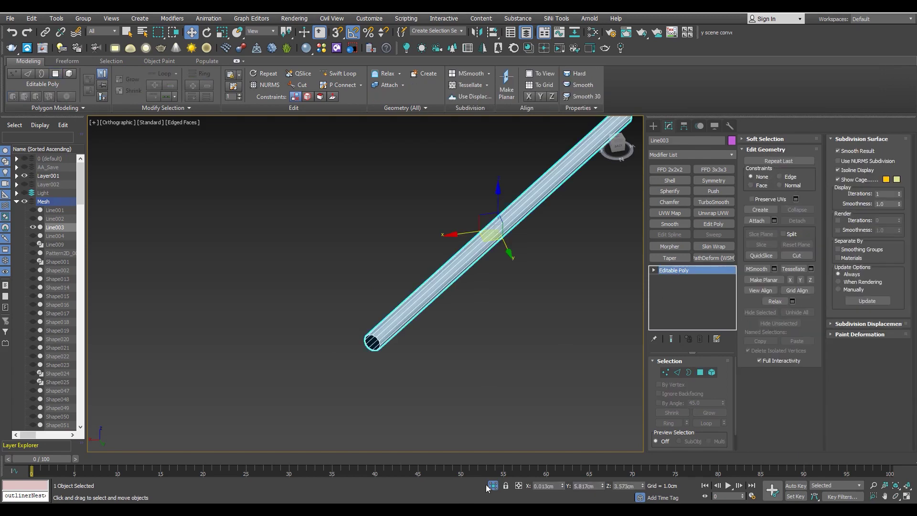
click(491, 485)
mouse_move(423, 309)
alt+middle_down()
mouse_move(408, 263)
mouse_move(397, 258)
mouse_move(411, 248)
alt+middle_up()
click(421, 248)
key(alt+q)
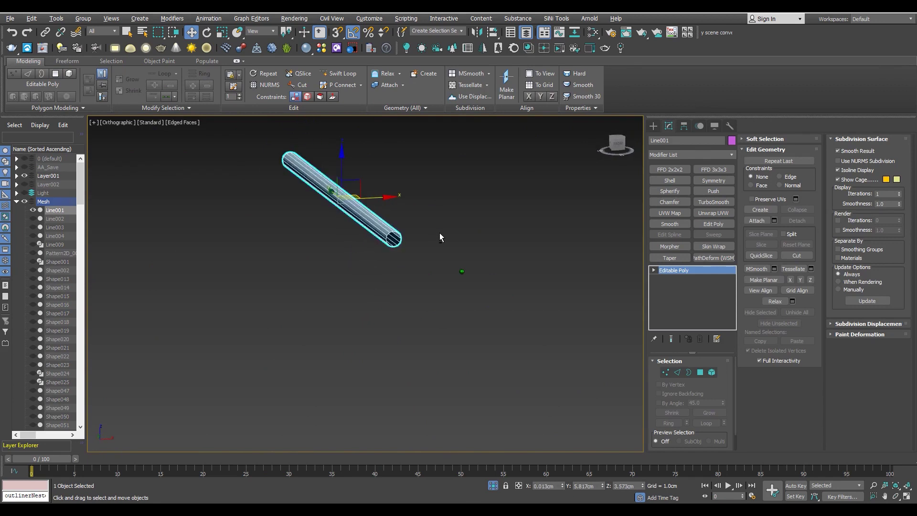
click(493, 485)
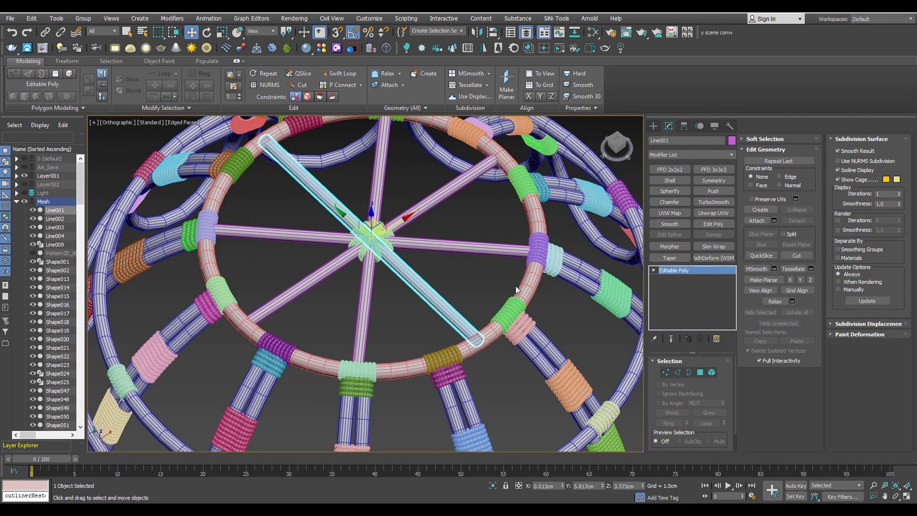
- Add a new Standard material node in the Slate Material Editor
key(m)
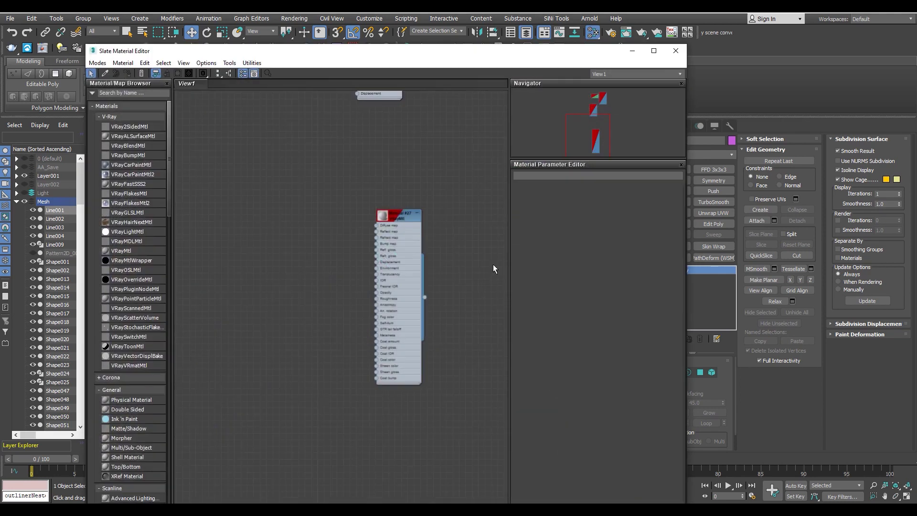
middle_drag(248, 388, 212, 320)
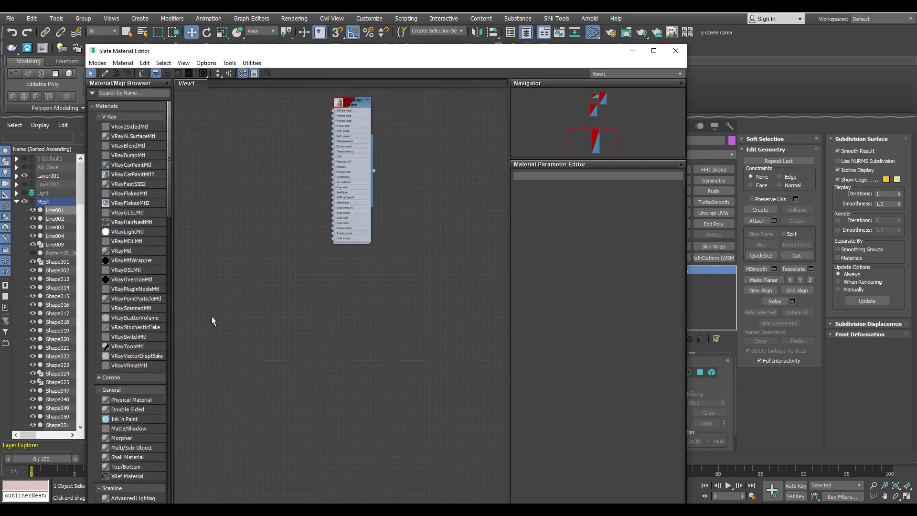
scroll(133, 372, down, 3)
scroll(132, 401, down, 2)
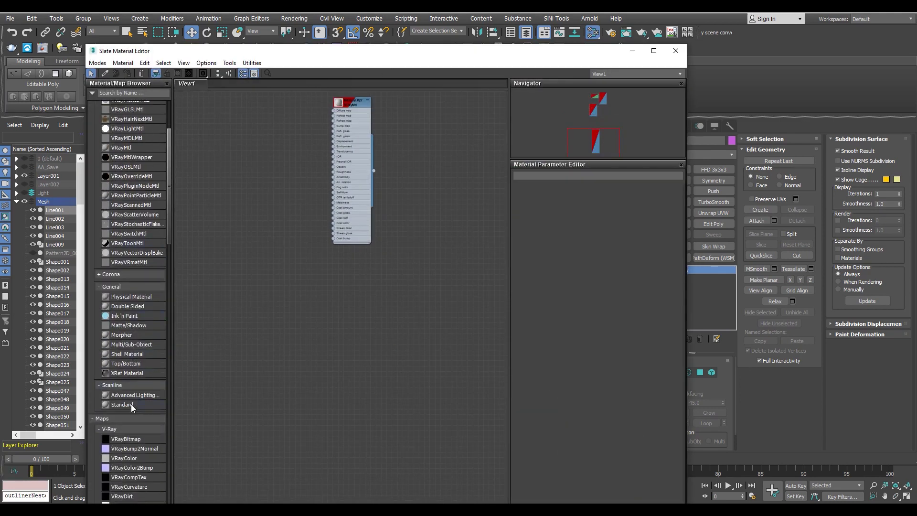
drag(309, 300, 300, 307)
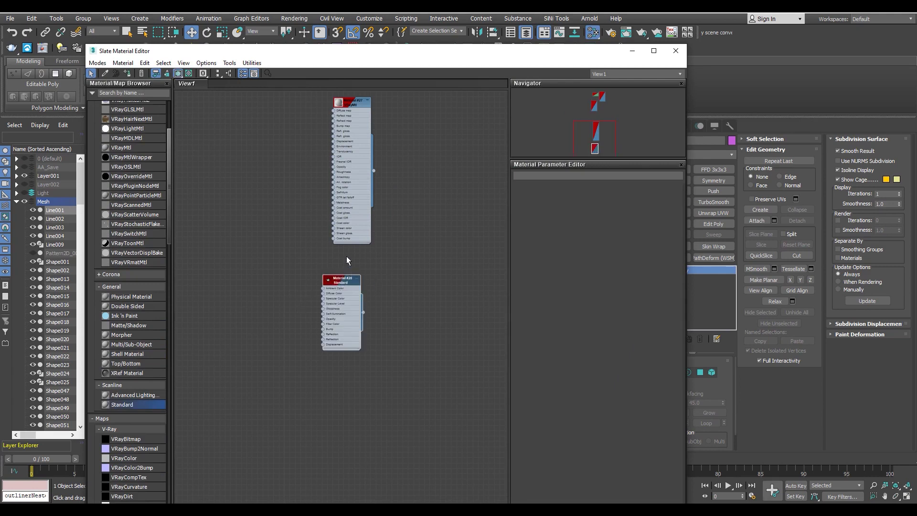
middle_drag(346, 256, 420, 243)
scroll(385, 291, up, 1)
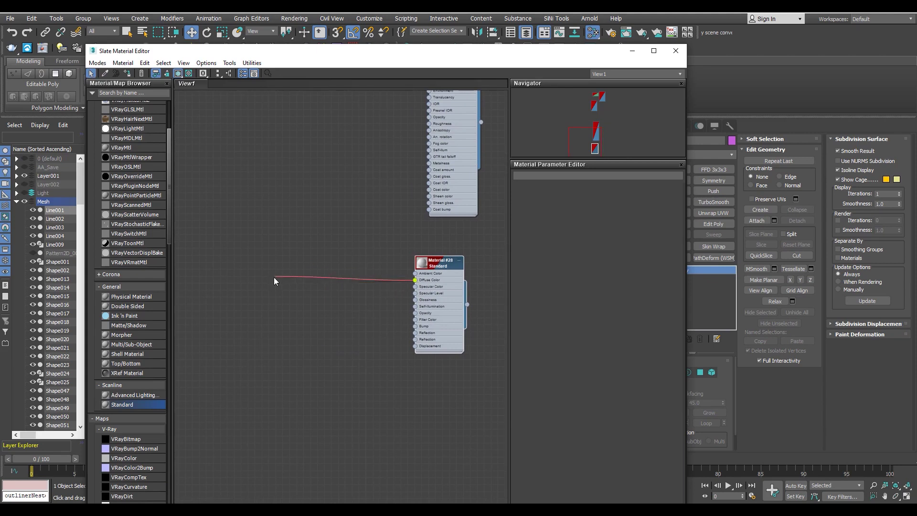
- Drive Diffuse Color with a checkerpattern.png Bitmap tiled 5.0 by 5.0, then move the editor aside
drag(274, 281, 274, 281)
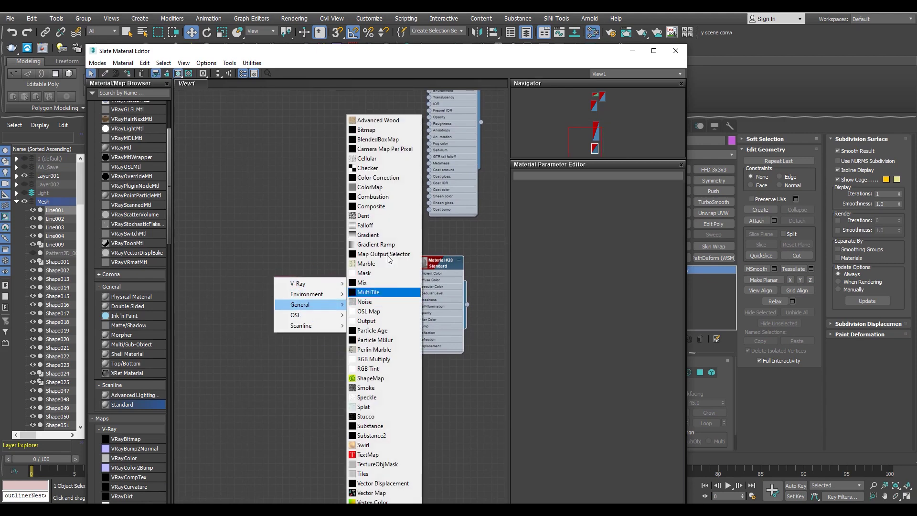
click(366, 129)
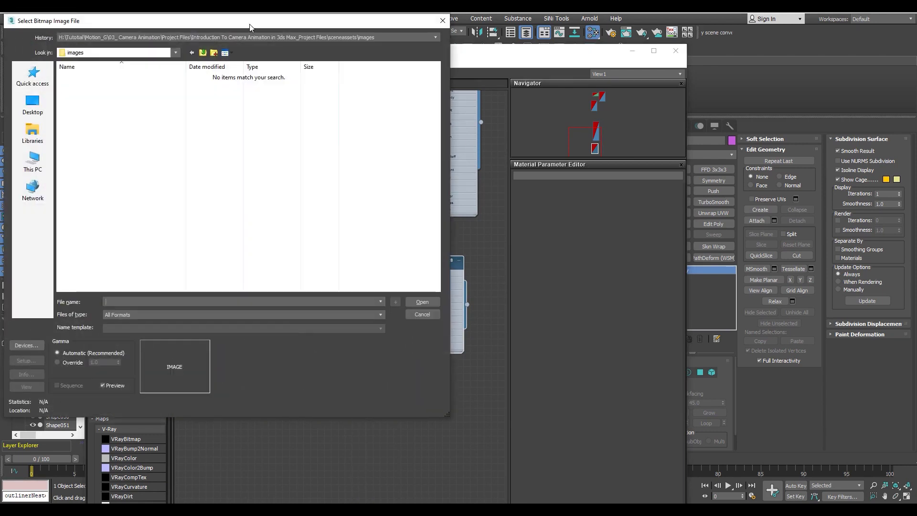
key(Escape)
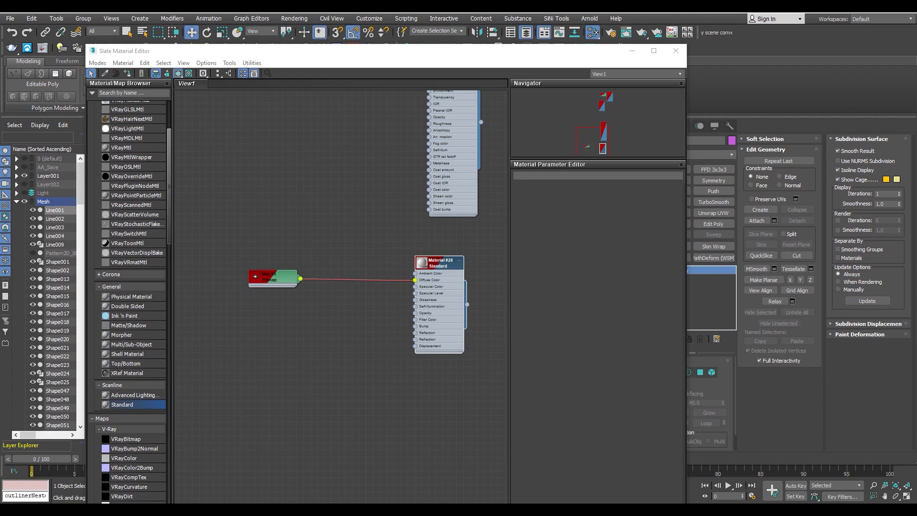
double_click(258, 279)
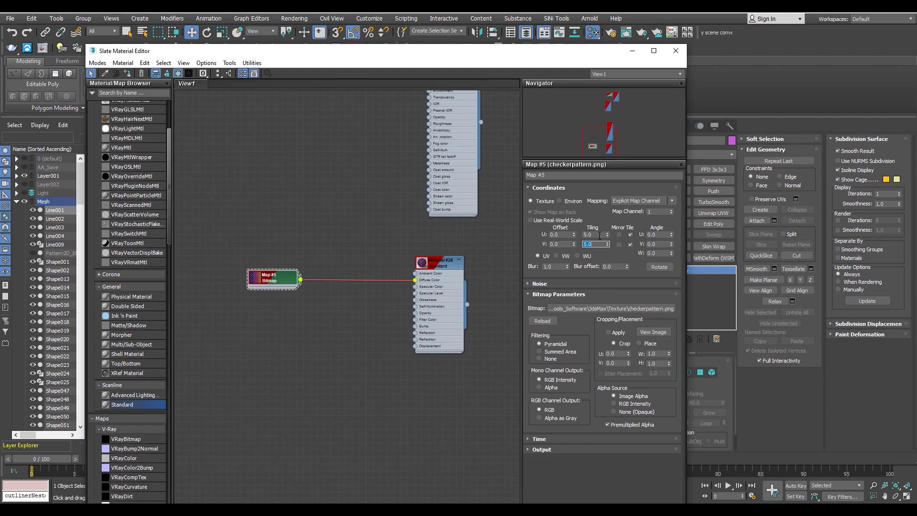
drag(484, 60, 61, 109)
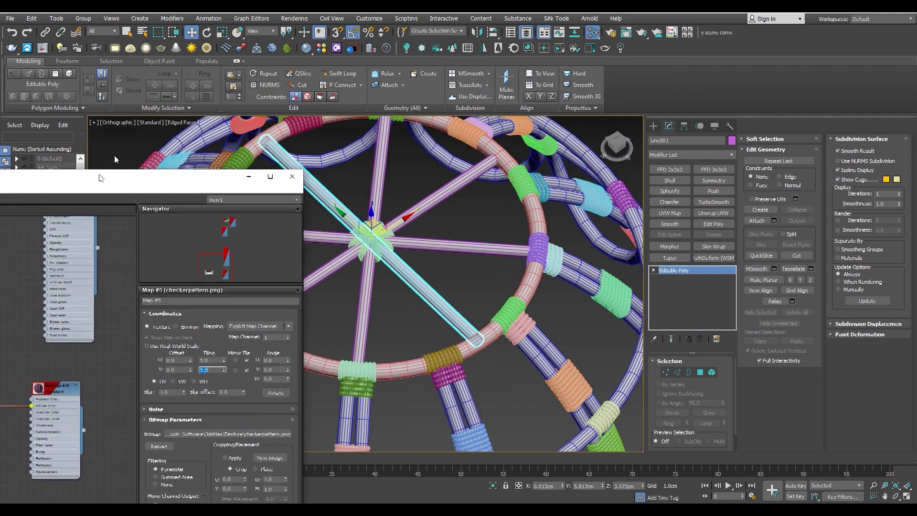
- Select the wheel spokes, pick Material #28, and close the material editor
ctrl+click(409, 233)
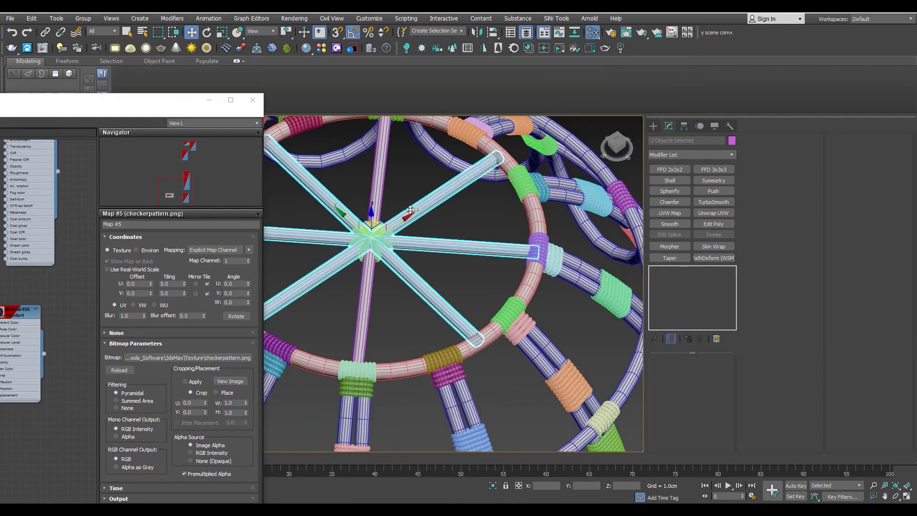
ctrl+click(383, 193)
click(13, 321)
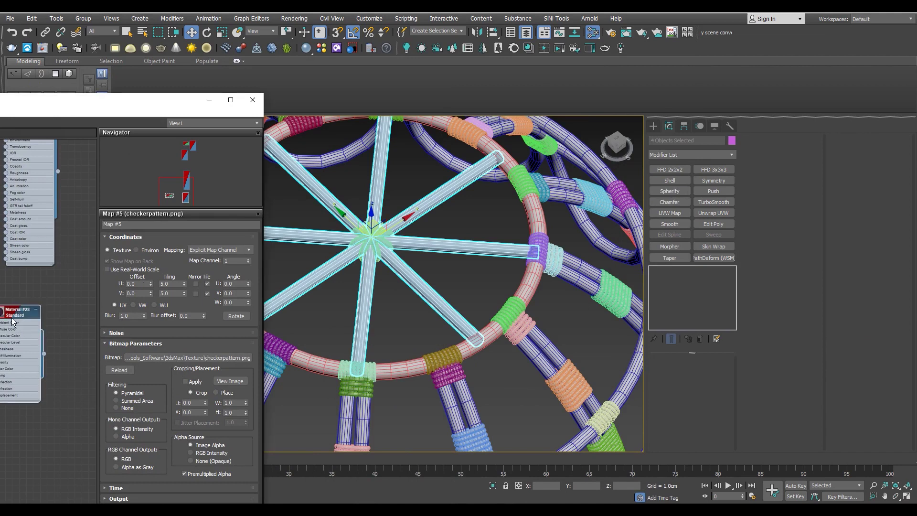
click(252, 99)
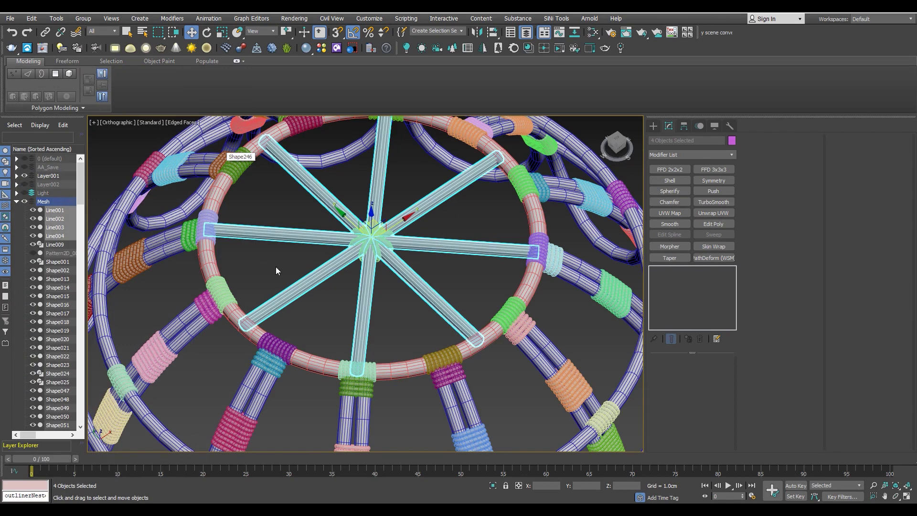
- Select only the diagonal spoke Line001 and view the wheel from an oblique angle
click(422, 287)
scroll(424, 308, up, 5)
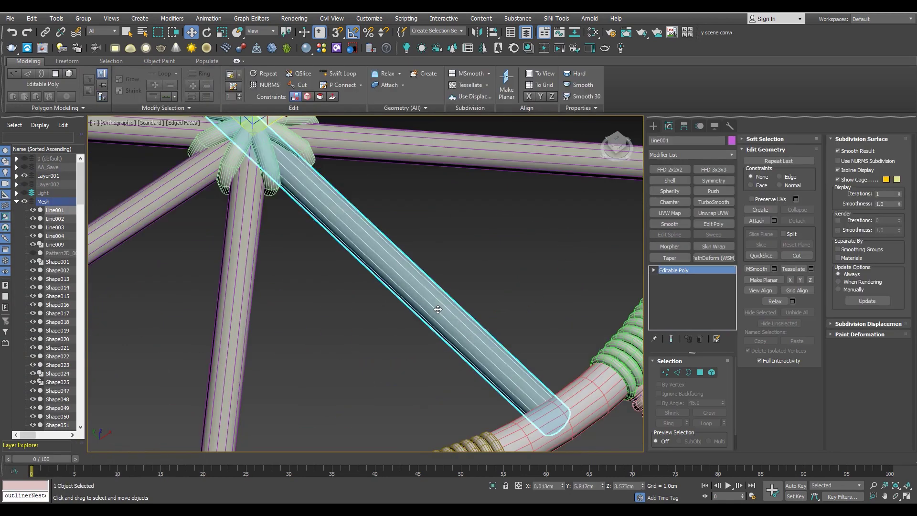
scroll(424, 308, down, 3)
scroll(413, 290, down, 4)
alt+middle_drag(405, 250, 427, 169)
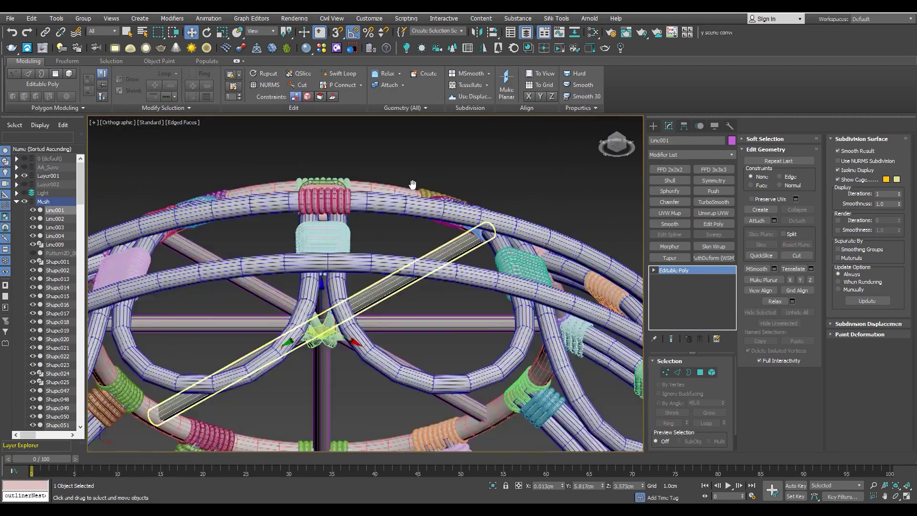
- Add UVW Map and Unwrap UVW modifiers to spoke Line001
click(669, 213)
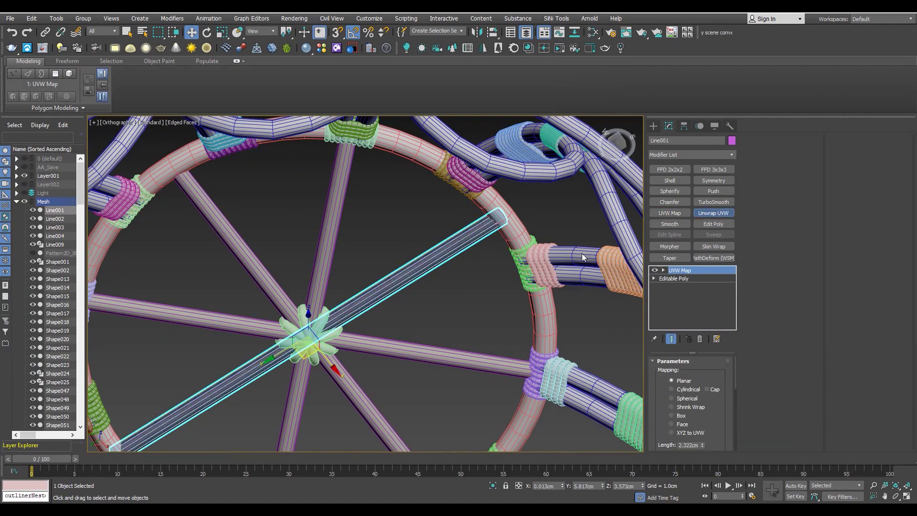
click(714, 213)
scroll(385, 292, down, 4)
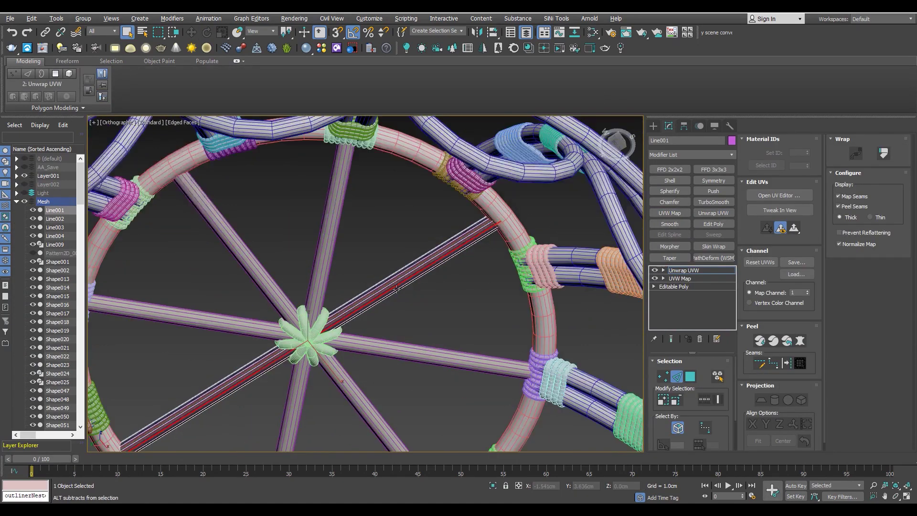
alt+middle_drag(385, 292, 392, 230)
scroll(391, 230, up, 2)
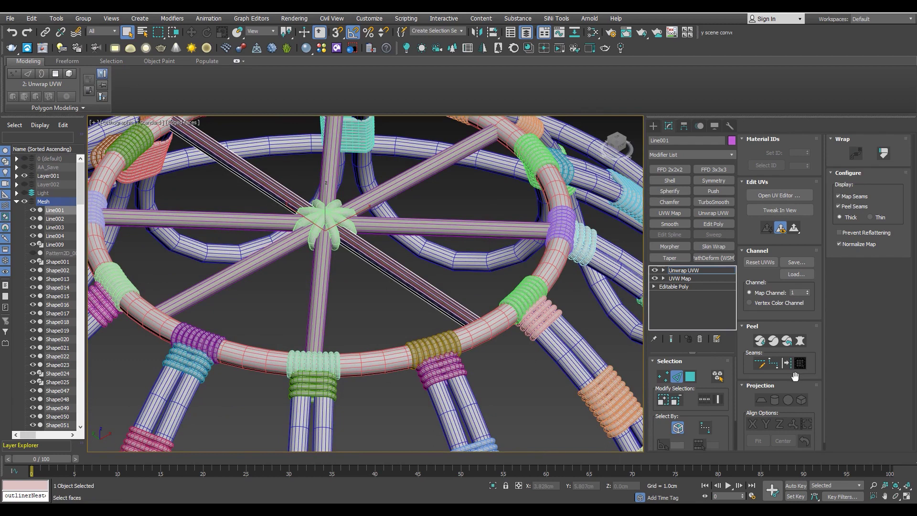
- Select all of Line001's faces, Peel them into a flat layout, and inspect it in the UV editor
click(793, 366)
scroll(383, 283, up, 5)
key(3)
click(398, 265)
click(759, 340)
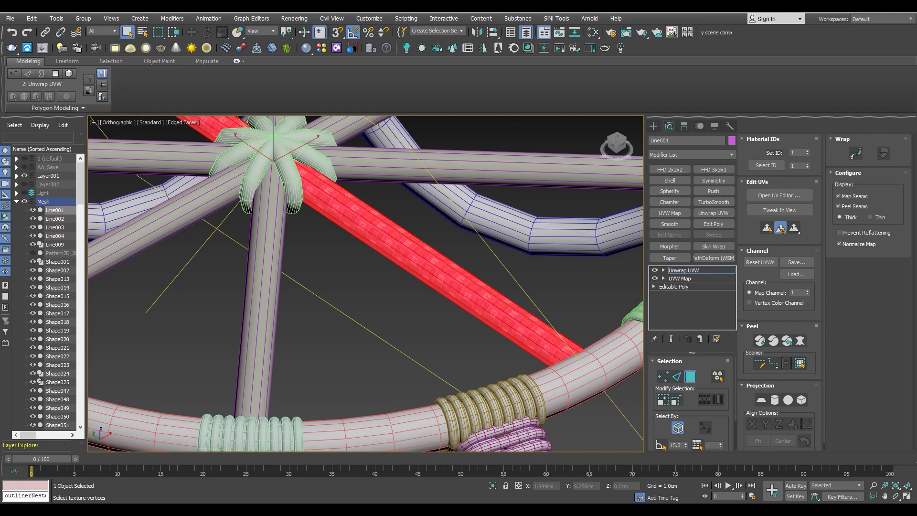
alt+middle_drag(416, 261, 443, 257)
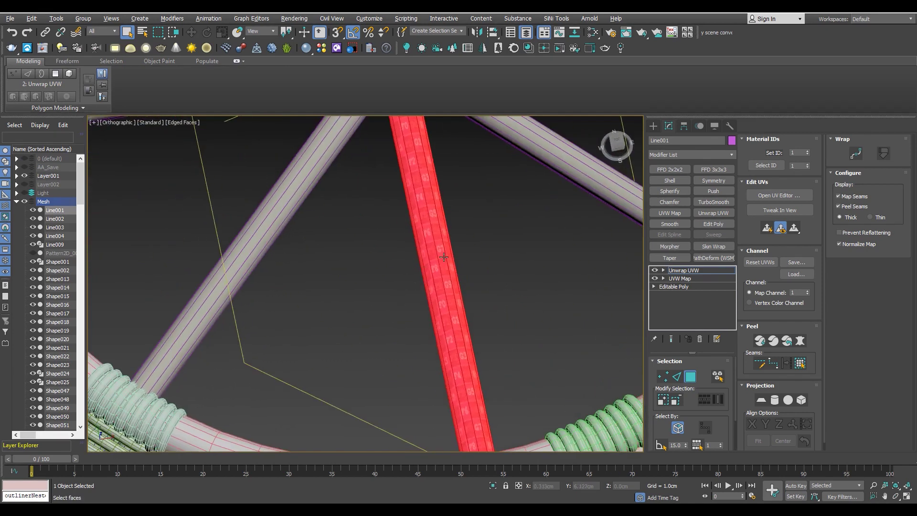
scroll(443, 257, up, 4)
click(775, 195)
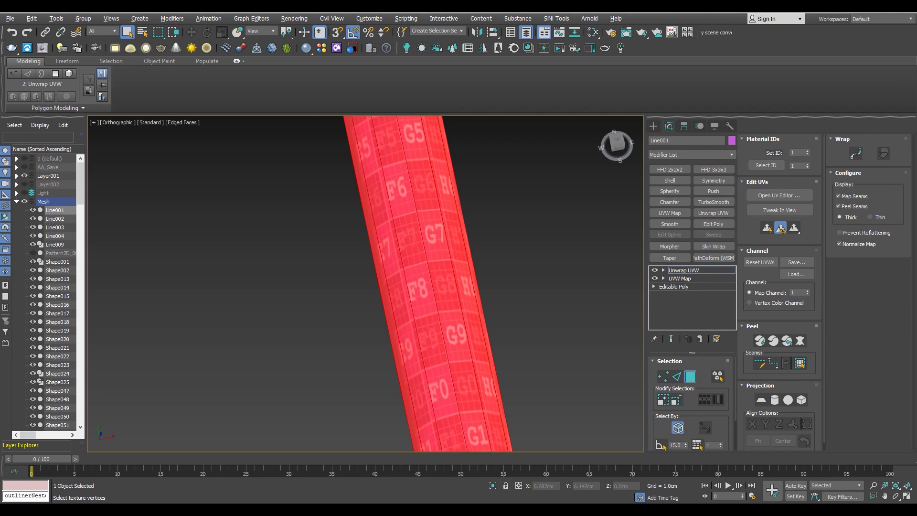
scroll(258, 268, down, 3)
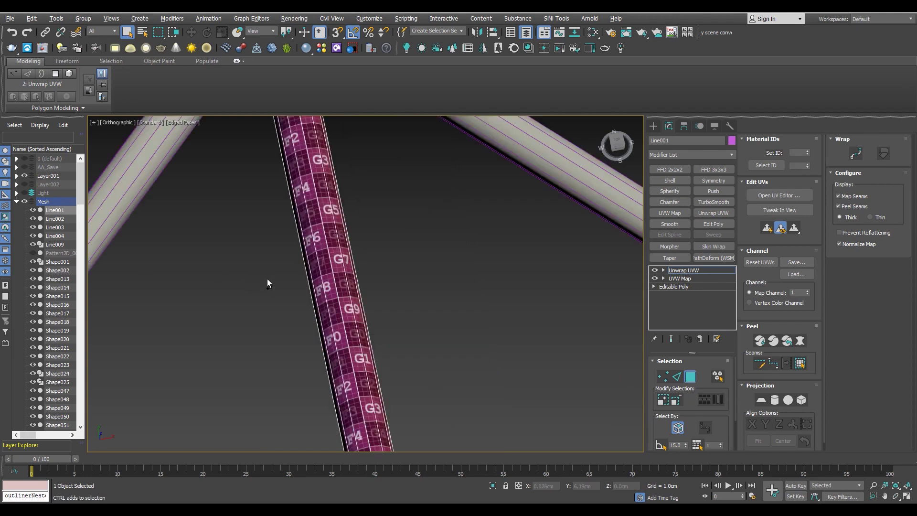
- Select vertical spoke Line003 and add UVW Map and Unwrap UVW modifiers
alt+middle_drag(267, 279, 406, 223)
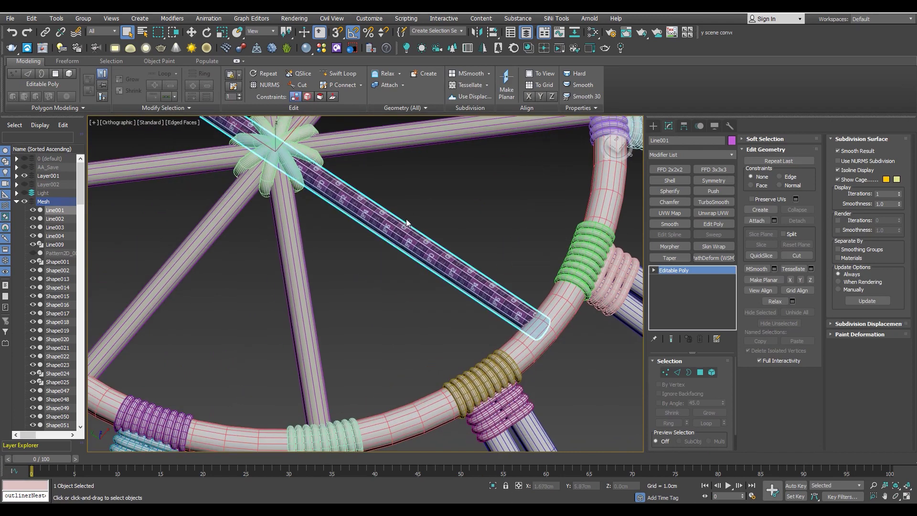
click(295, 225)
click(669, 213)
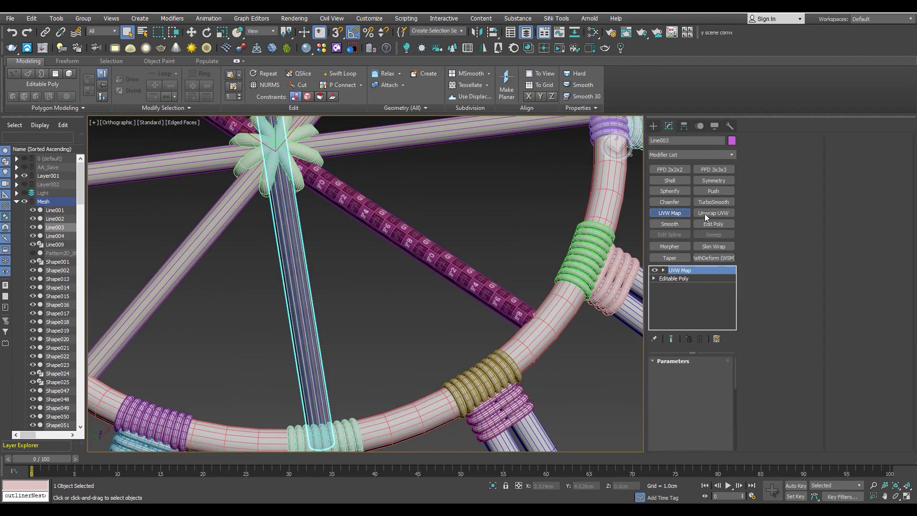
click(706, 215)
alt+middle_drag(334, 295, 314, 292)
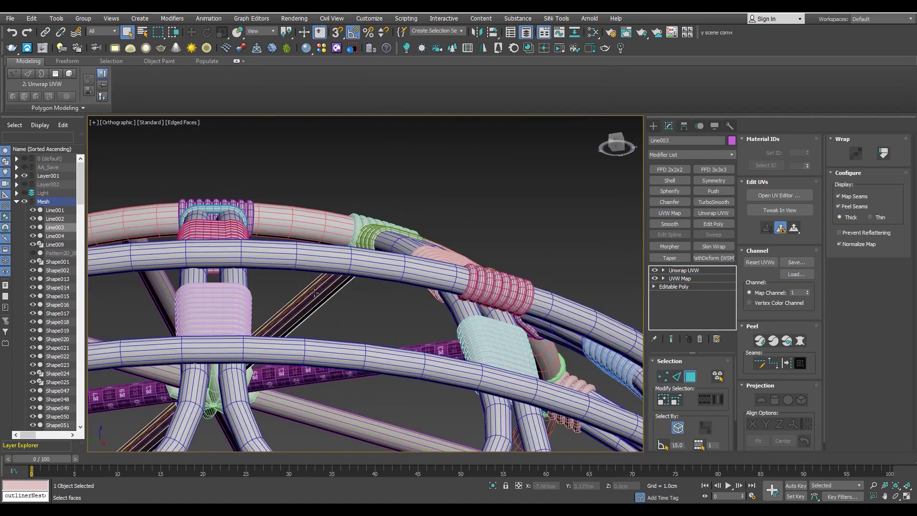
key(2)
click(323, 297)
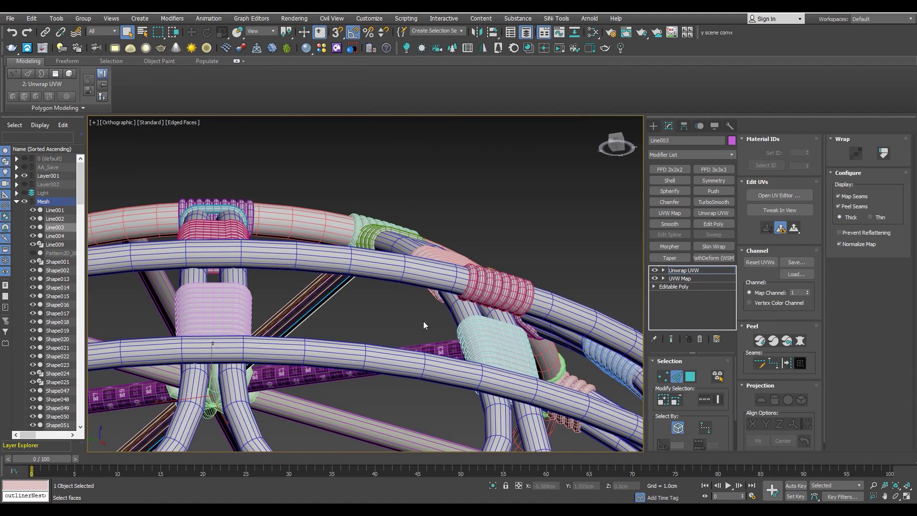
alt+middle_drag(423, 320, 408, 167)
scroll(408, 167, up, 3)
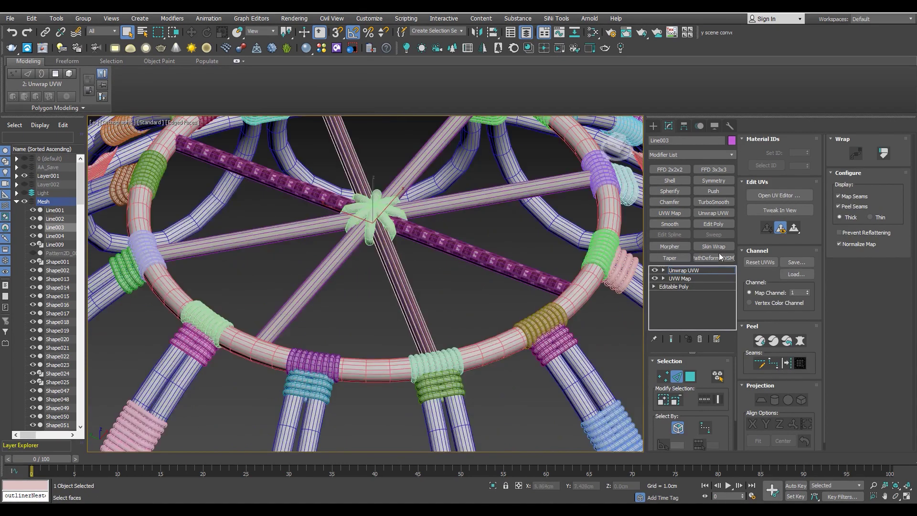
- Collapse Line003, attach the other spokes to it, and re-add mapping and unwrap modifiers
click(678, 276)
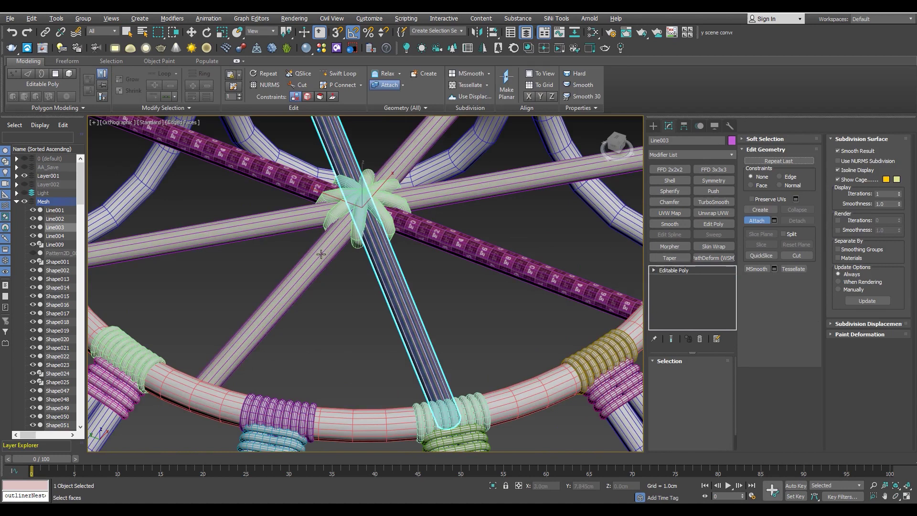
click(341, 231)
scroll(340, 231, down, 3)
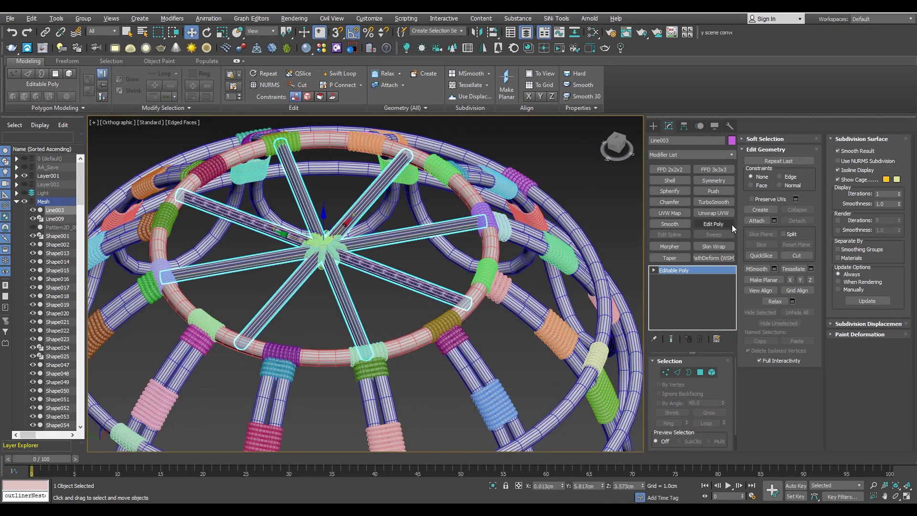
click(683, 214)
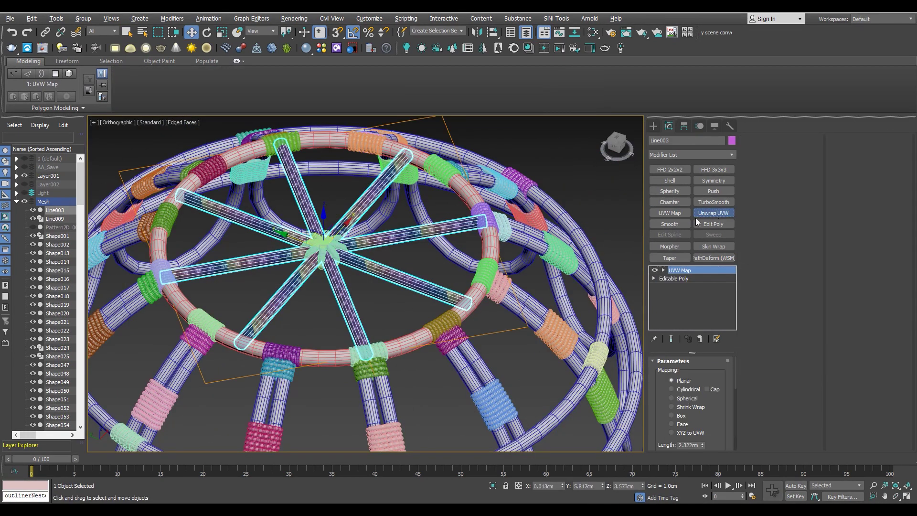
alt+middle_drag(330, 294, 359, 250)
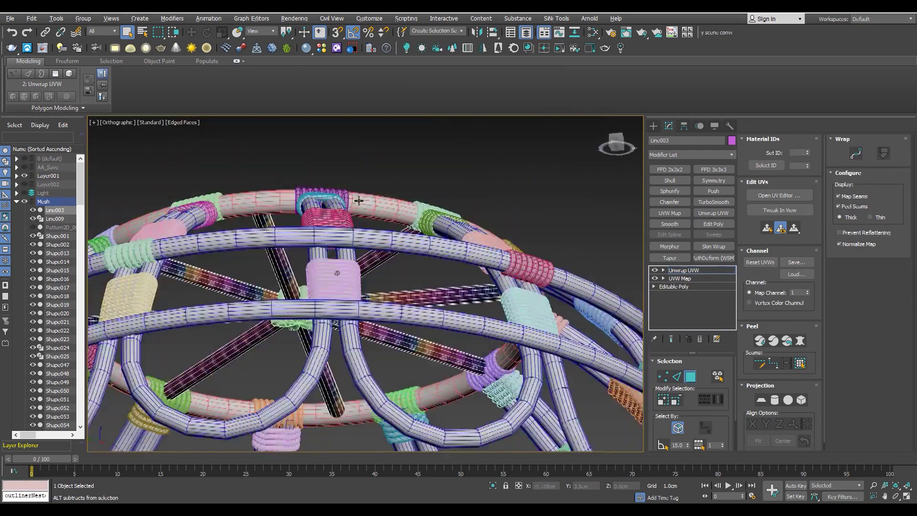
scroll(359, 250, up, 3)
- Select edge loops along four spokes, convert them to seams, and view the shells in the UV editor
key(2)
scroll(359, 250, up, 2)
ctrl+click(312, 265)
ctrl+click(286, 255)
ctrl+click(226, 276)
ctrl+click(214, 314)
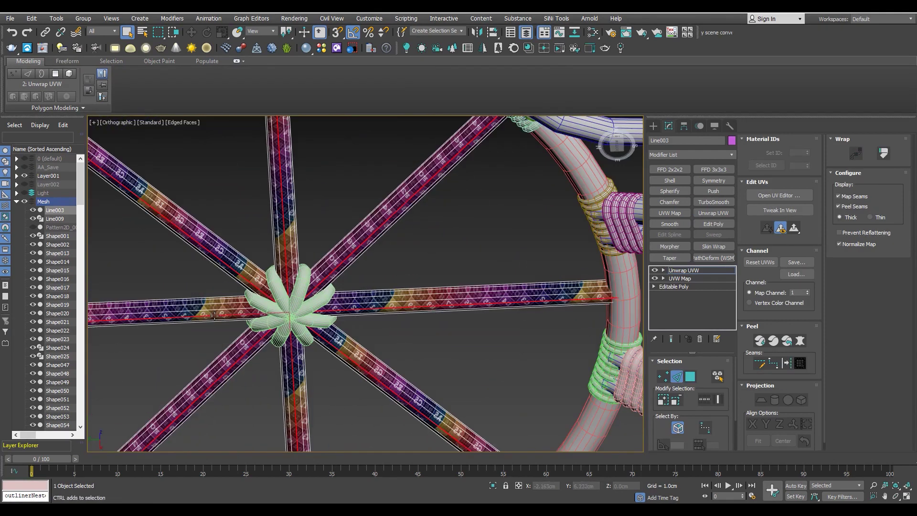
scroll(306, 286, down, 4)
click(786, 363)
key(3)
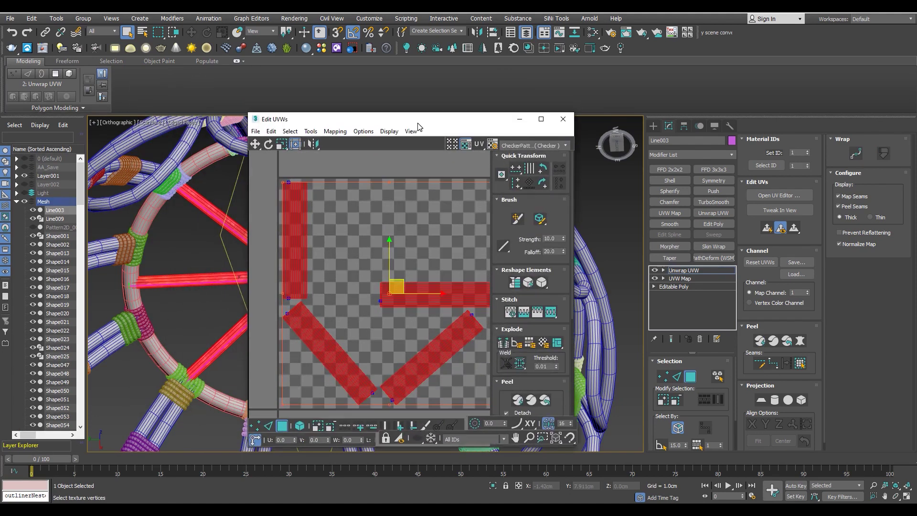
mouse_move(409, 116)
mouse_down()
mouse_move(753, 78)
mouse_move(453, 72)
mouse_up()
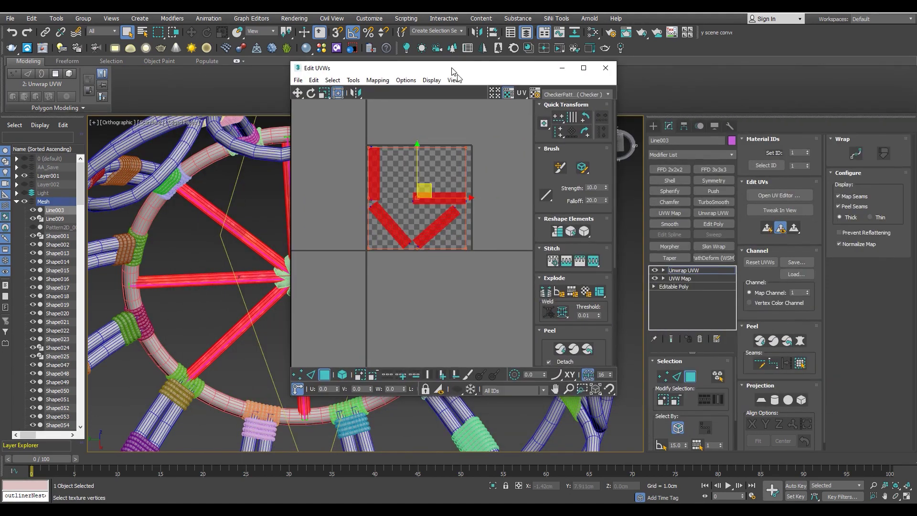
- Relax the horizontal and diagonal spoke UV shells flat
scroll(467, 207, up, 3)
click(461, 198)
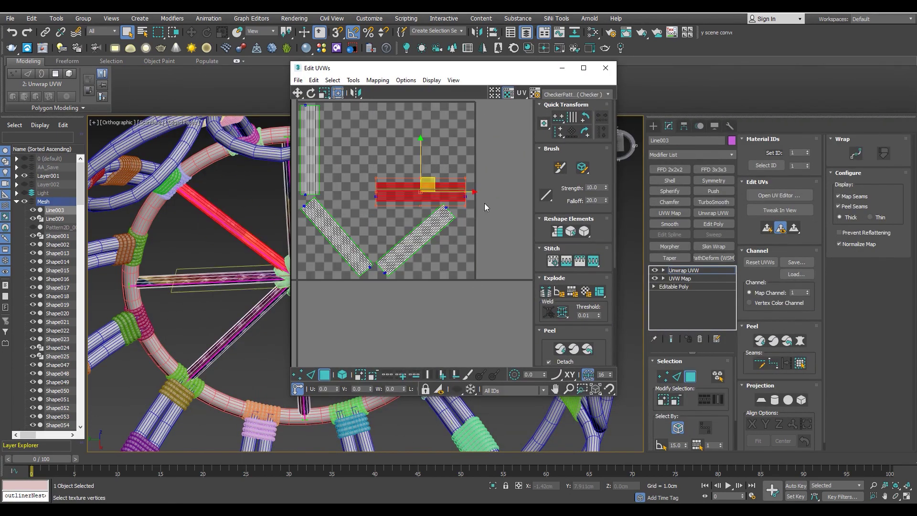
click(583, 245)
click(397, 150)
click(413, 241)
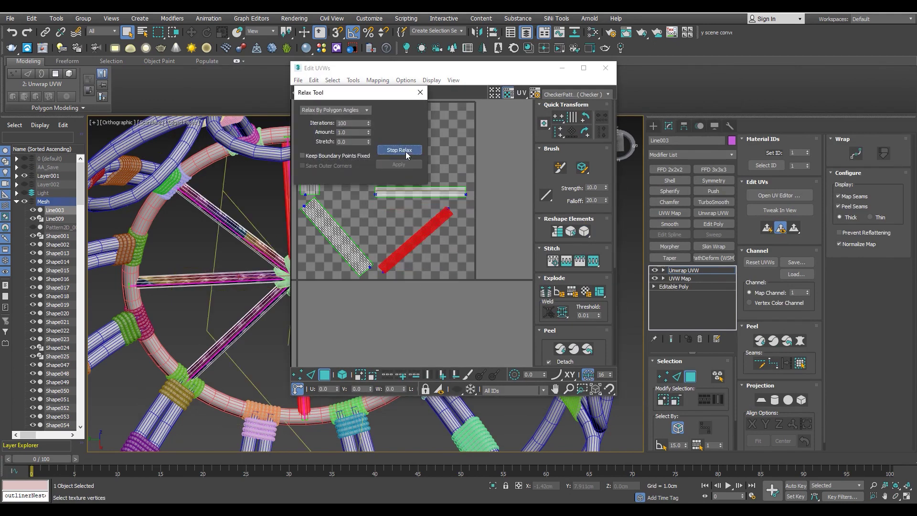
middle_drag(363, 230, 396, 268)
click(368, 275)
click(411, 149)
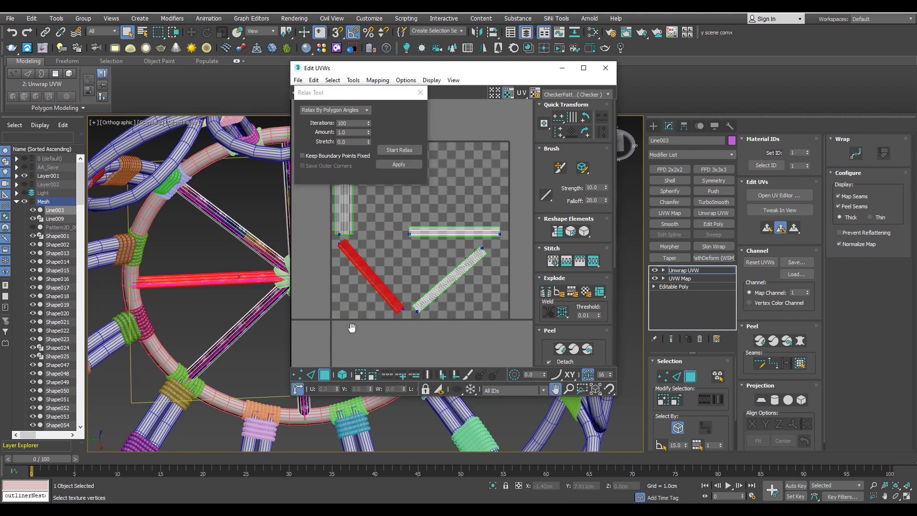
middle_drag(352, 328, 363, 349)
click(406, 150)
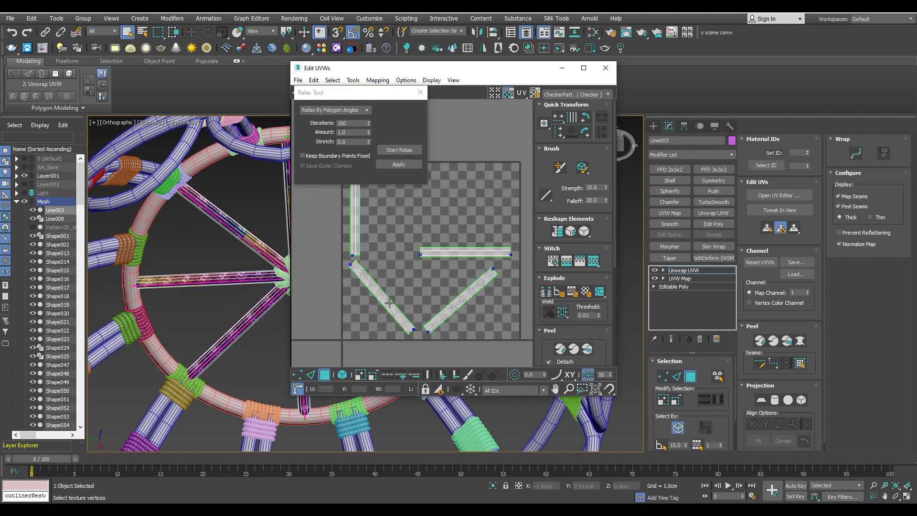
scroll(389, 302, up, 5)
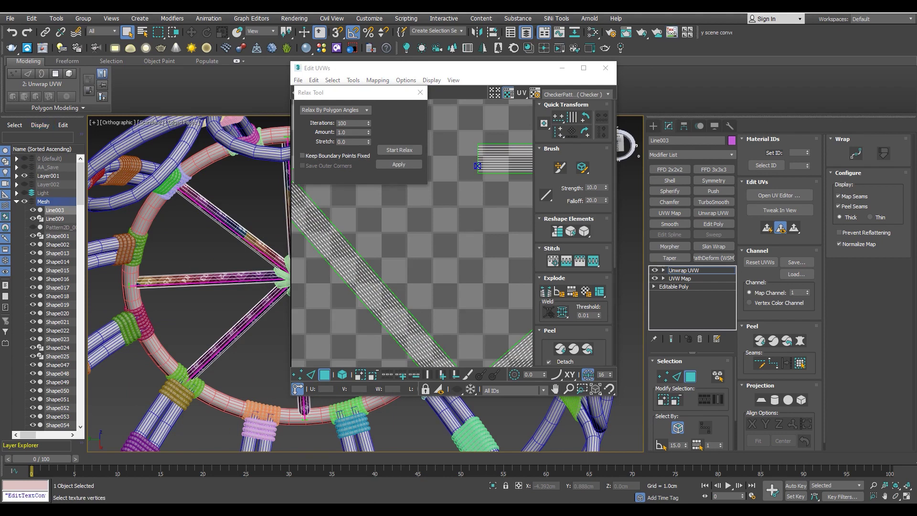
- Dock TexTools, straighten the diagonal shell vertically and rotate the horizontal strip upright
drag(400, 212, 622, 176)
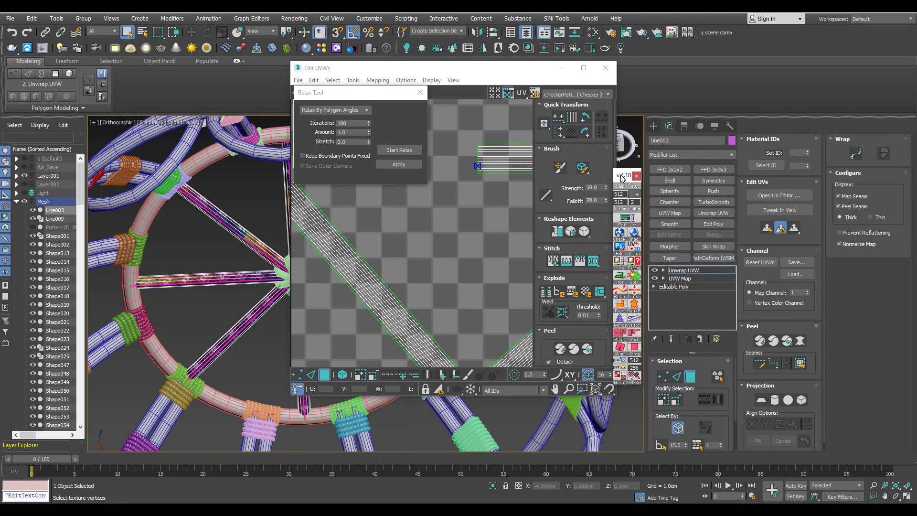
drag(466, 67, 313, 64)
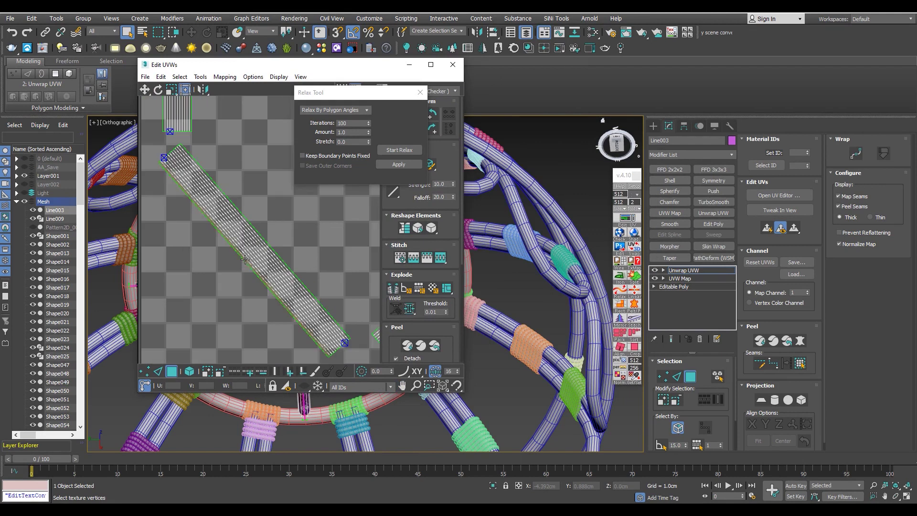
click(255, 261)
click(620, 347)
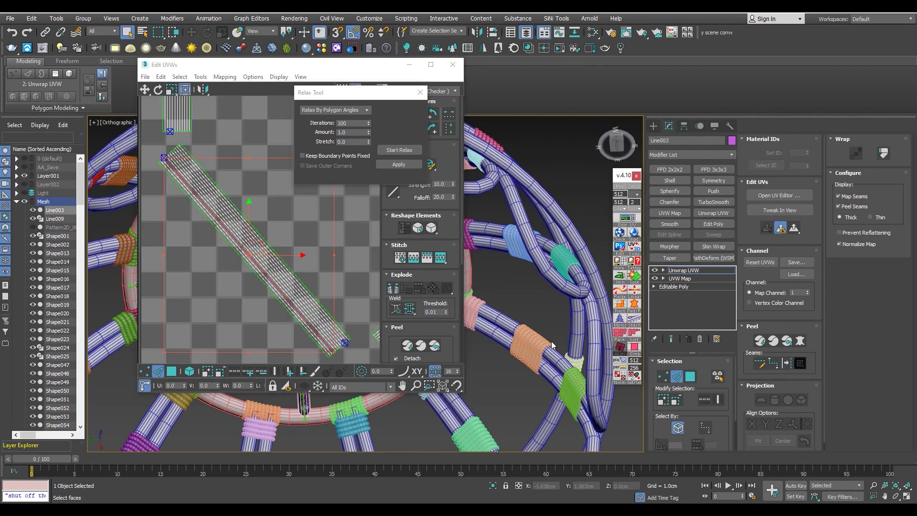
middle_drag(240, 270, 168, 261)
key(3)
click(205, 249)
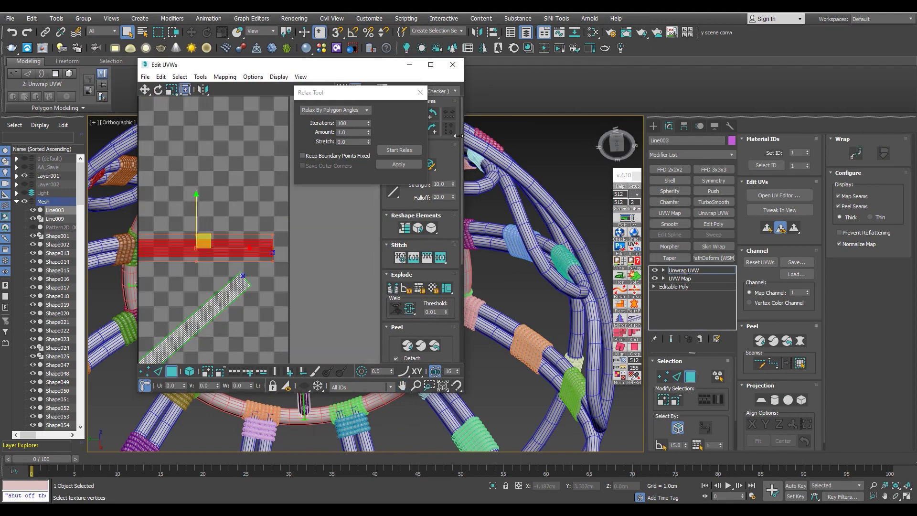
drag(365, 92, 823, 35)
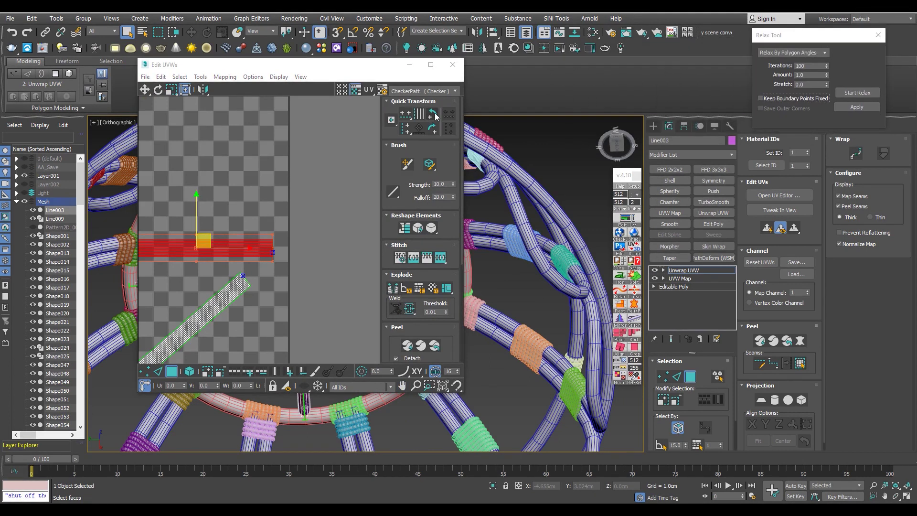
click(432, 115)
- Align the strip along its bottom edge loop and rotate it 90° to vertical
scroll(247, 250, up, 3)
key(2)
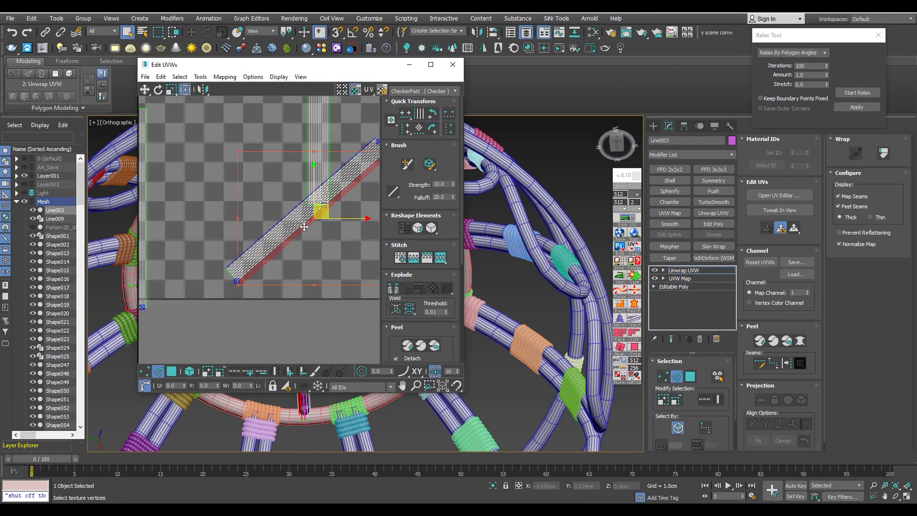
scroll(320, 250, up, 2)
double_click(306, 228)
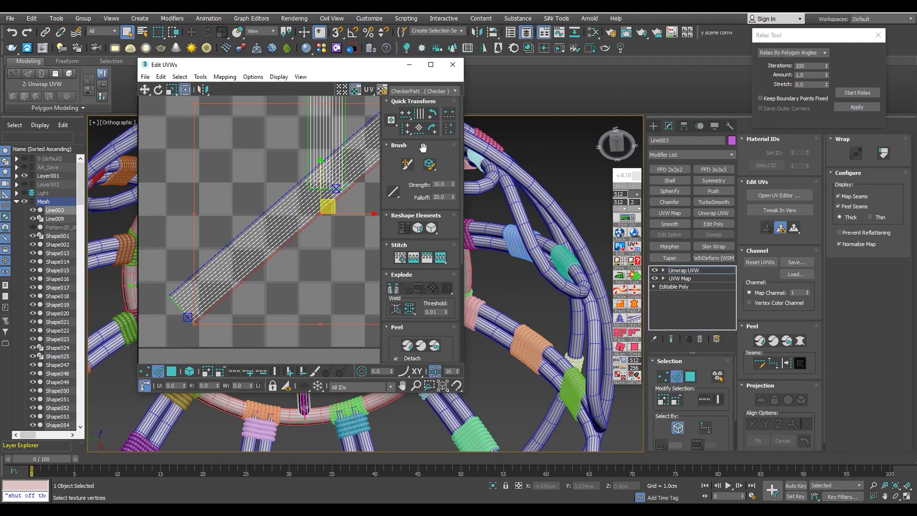
click(620, 350)
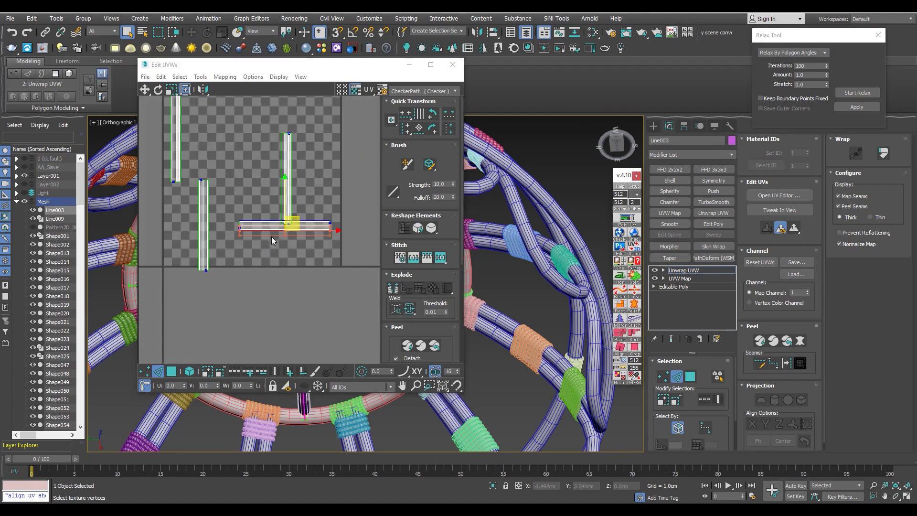
scroll(307, 234, up, 2)
key(3)
click(306, 224)
click(436, 102)
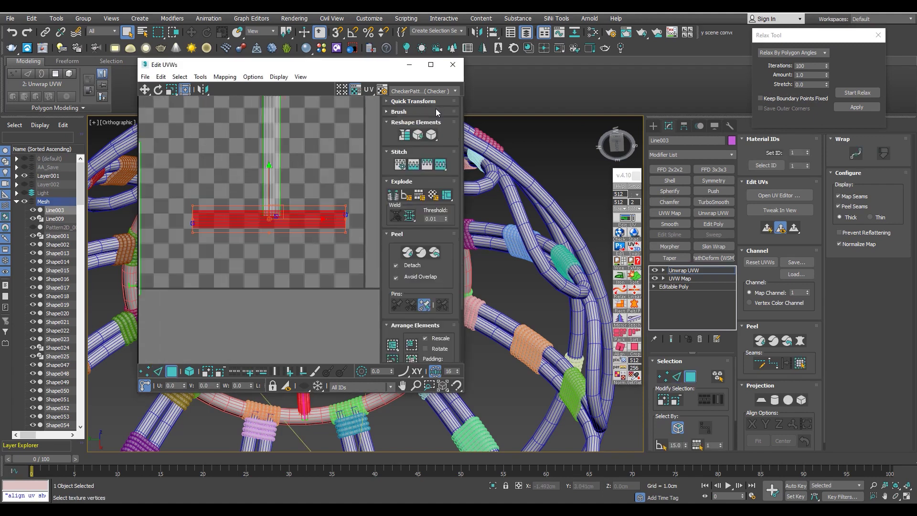
click(436, 110)
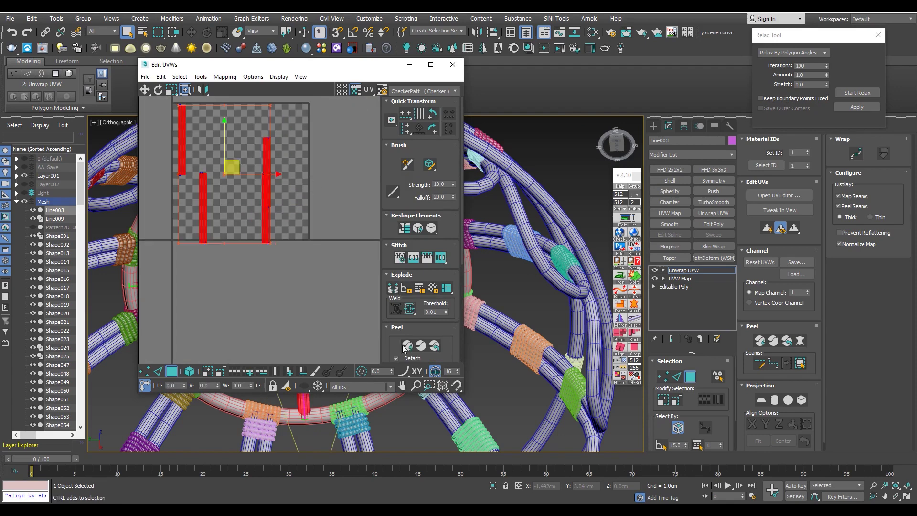
scroll(403, 348, down, 3)
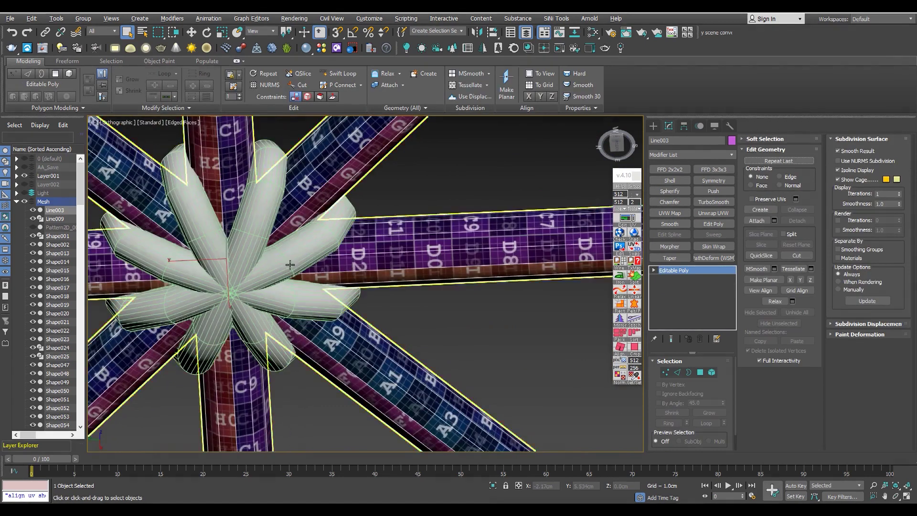
- Orbit and zoom around the wheel to inspect the checker along the spokes
alt+middle_drag(290, 264, 480, 323)
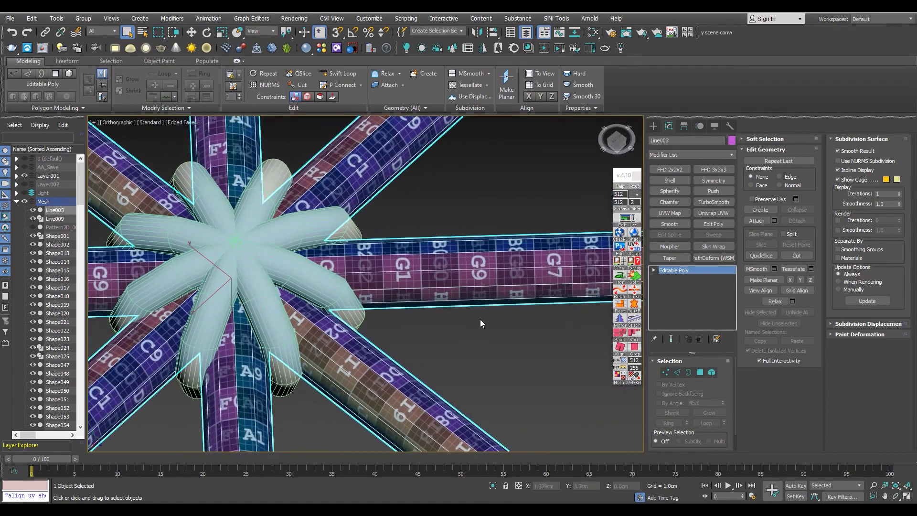
click(481, 323)
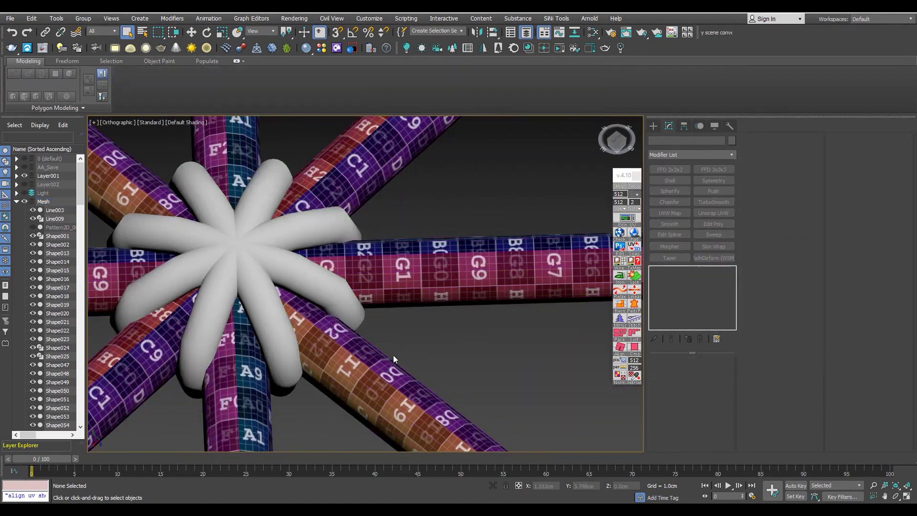
scroll(243, 322, down, 6)
mouse_move(243, 321)
alt+middle_down()
mouse_move(237, 310)
mouse_move(381, 196)
alt+middle_up()
scroll(237, 310, up, 5)
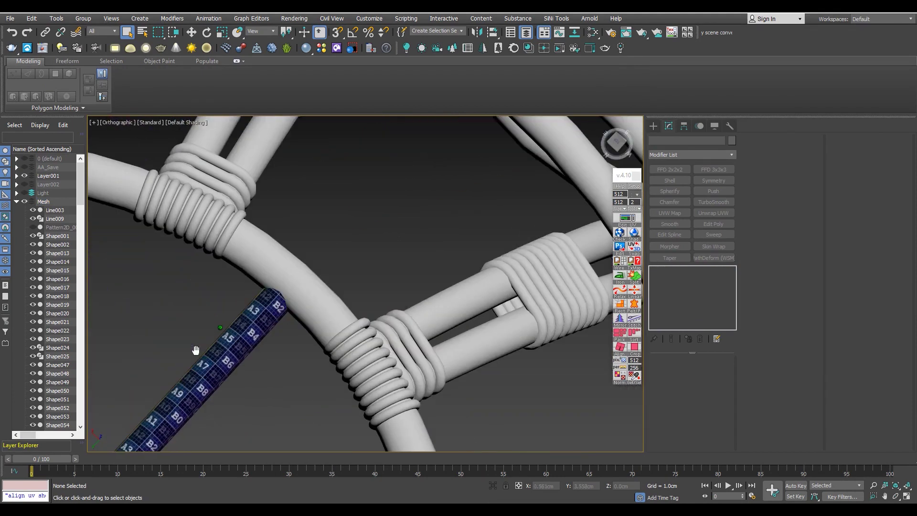
scroll(354, 280, down, 6)
scroll(354, 280, up, 5)
scroll(354, 281, down, 5)
alt+middle_drag(354, 280, 299, 253)
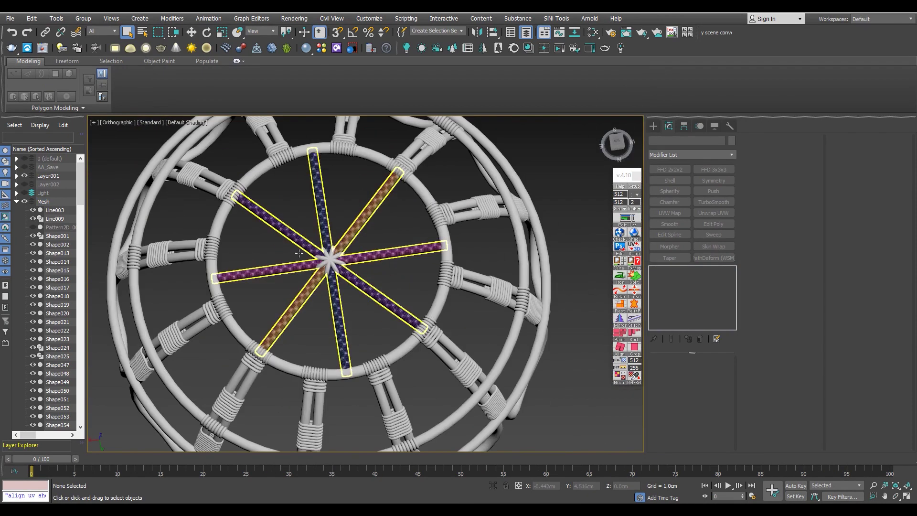
- Select the hub knot Line009 and isolate it with Alt+Q
click(370, 254)
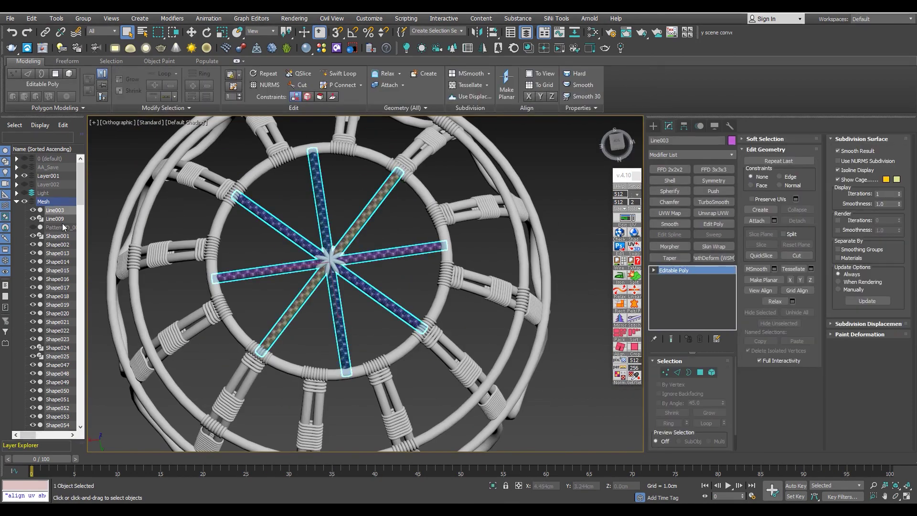
click(330, 258)
key(alt+q)
- Add UVW Map and Unwrap UVW to Line009 and wire the checker into Diffuse Color
key(F4)
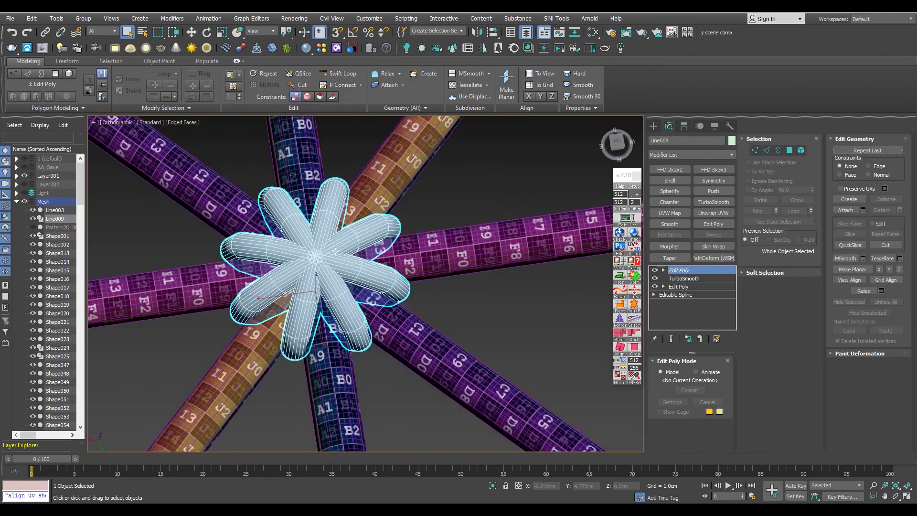
alt+middle_drag(391, 282, 370, 222)
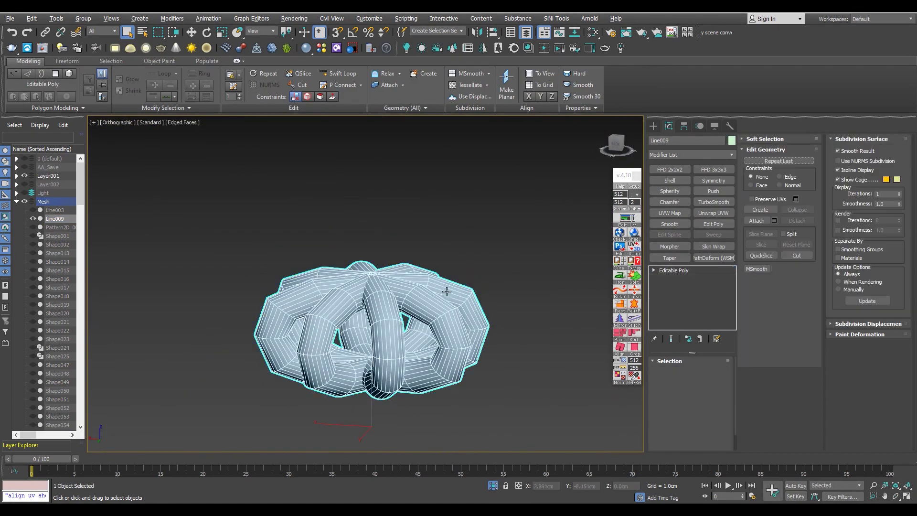
scroll(447, 287, up, 5)
click(684, 213)
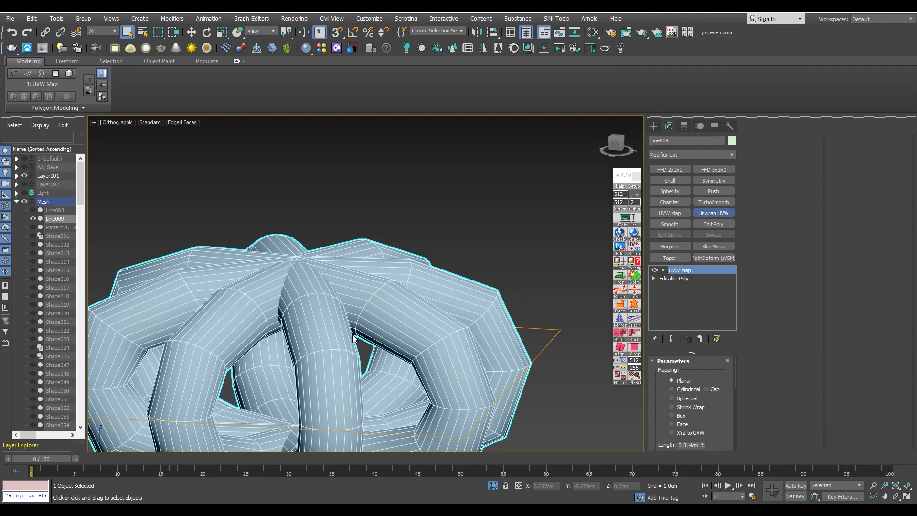
click(713, 213)
click(779, 195)
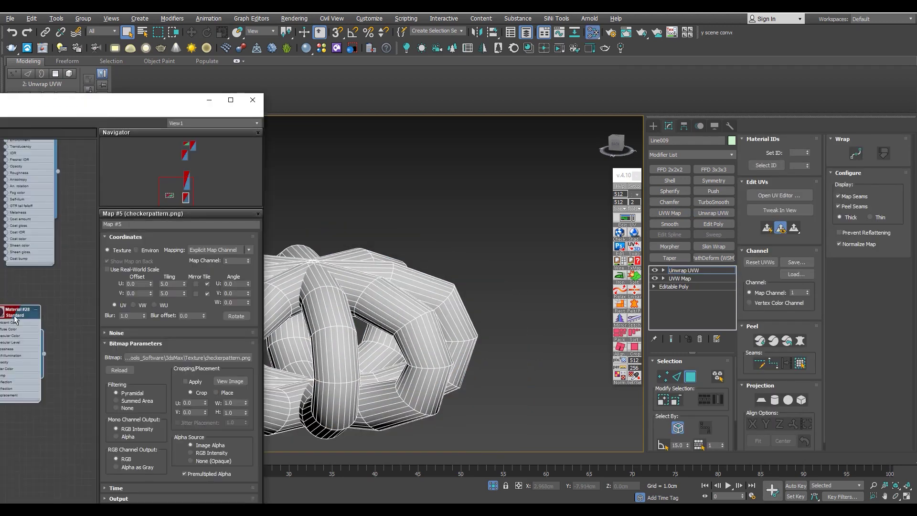
drag(35, 316, 63, 316)
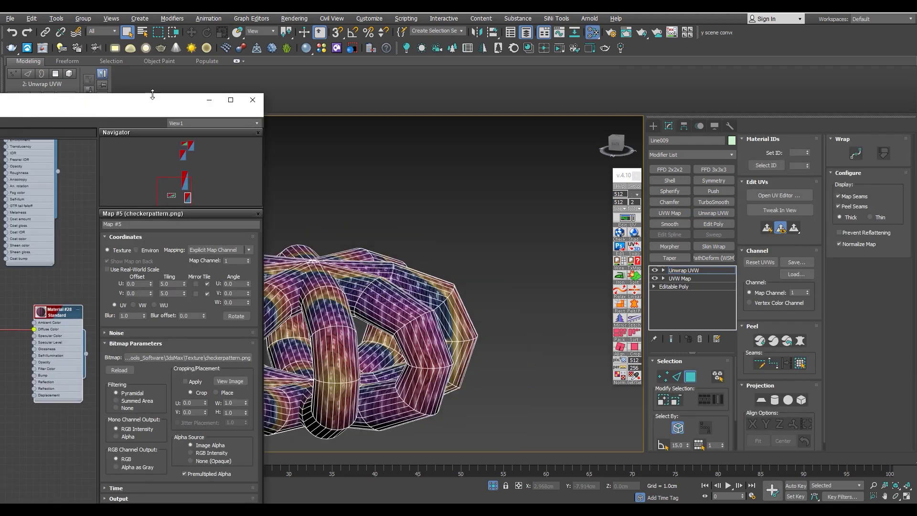
click(254, 101)
- Orbit to the knot's tubes and Wrap the selected tube faces into straight strips
scroll(490, 234, up, 5)
mouse_move(449, 248)
alt+middle_down()
mouse_move(490, 234)
mouse_move(310, 313)
alt+middle_up()
scroll(310, 313, up, 3)
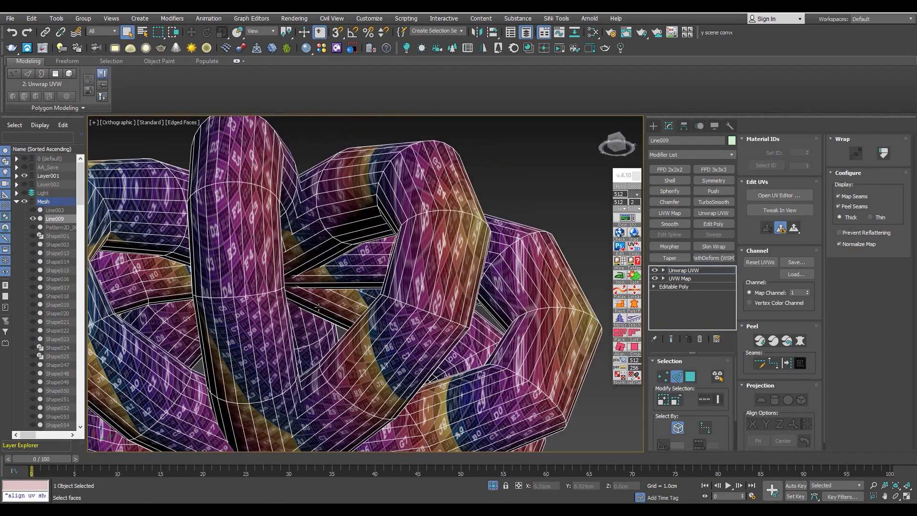
scroll(319, 294, up, 2)
scroll(306, 267, down, 5)
alt+middle_drag(306, 267, 281, 278)
scroll(280, 278, up, 4)
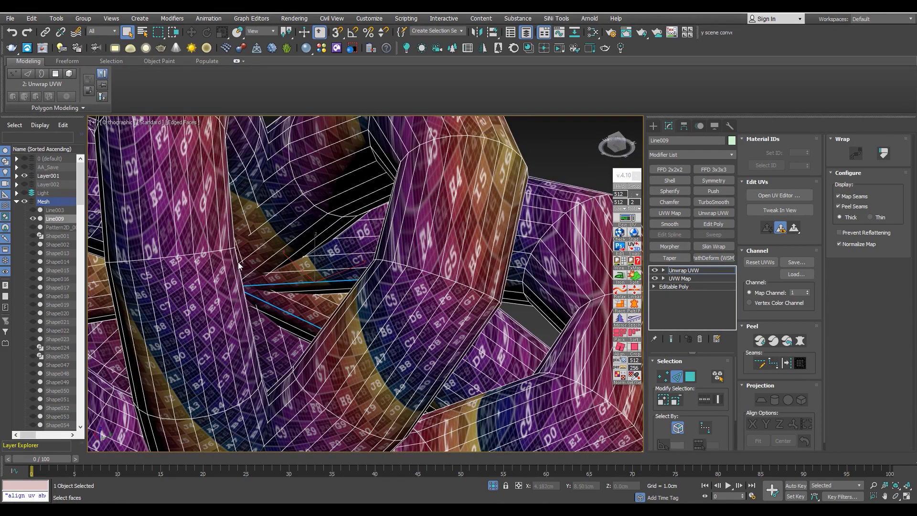
alt+middle_drag(239, 266, 242, 271)
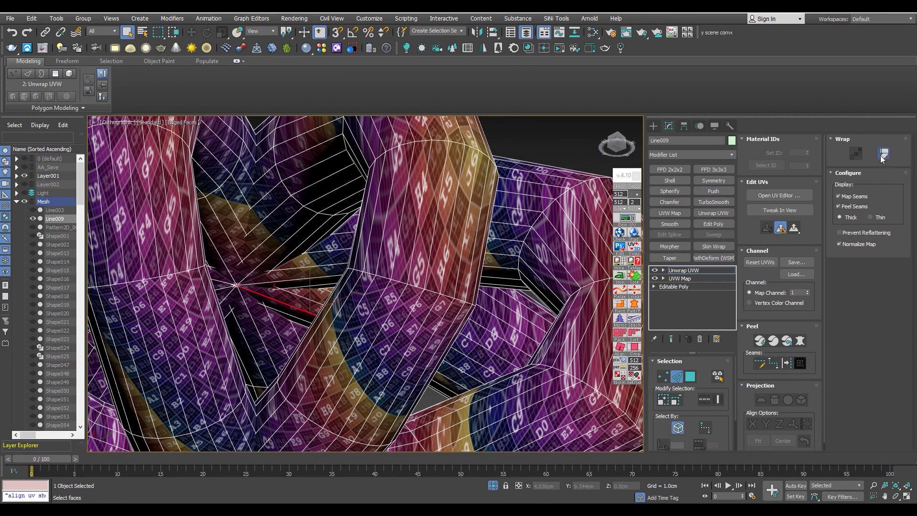
scroll(307, 280, down, 5)
alt+middle_drag(307, 280, 264, 256)
scroll(307, 280, up, 4)
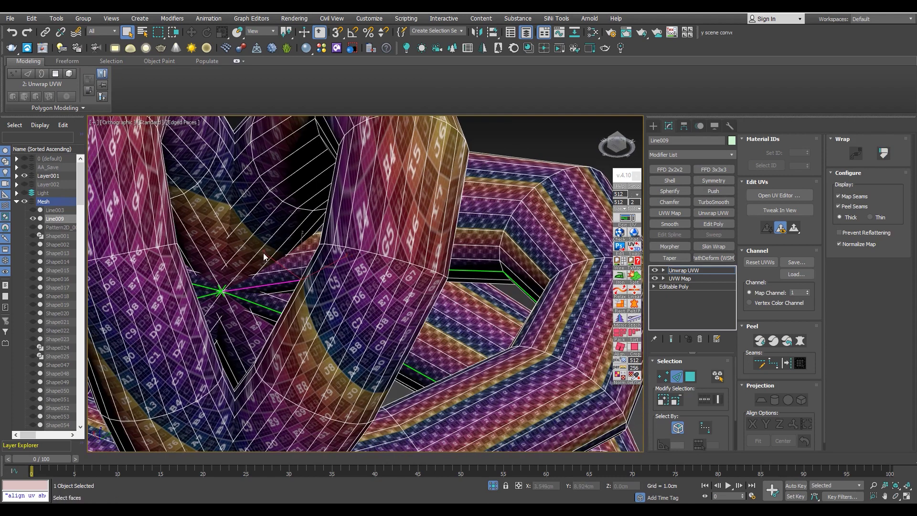
click(883, 154)
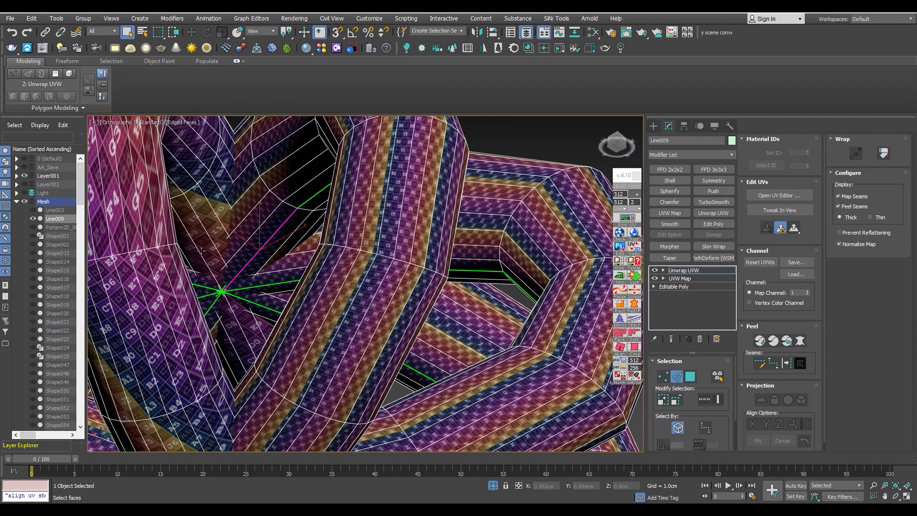
scroll(357, 274, down, 5)
alt+middle_drag(357, 274, 430, 258)
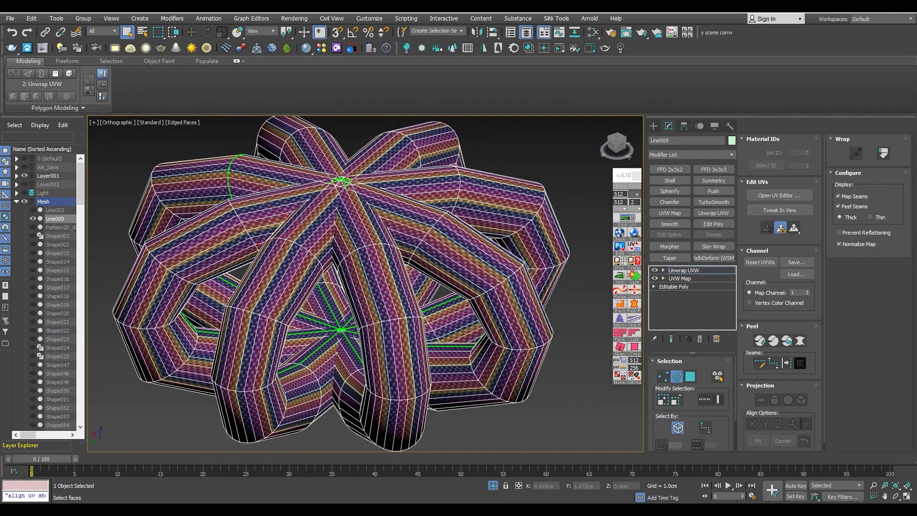
- Select all of the knot's UV faces and pack them into the texture square
click(779, 195)
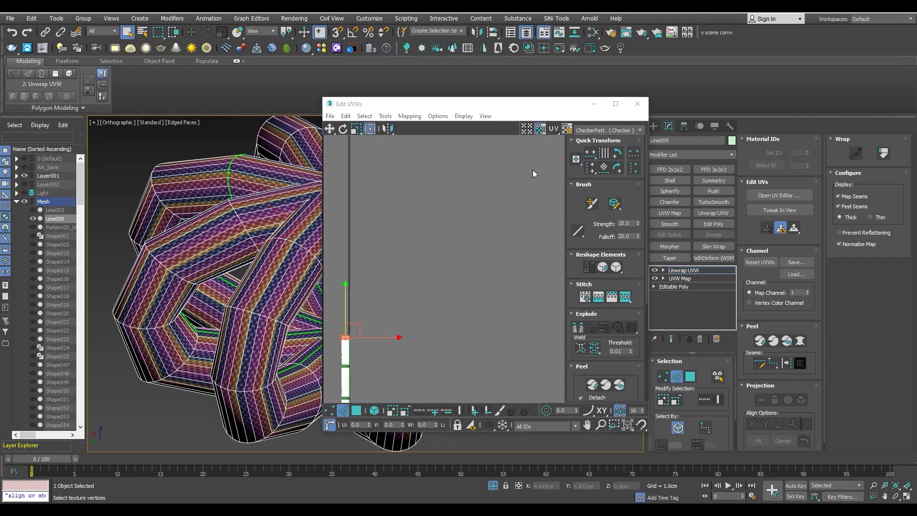
scroll(449, 213, up, 2)
scroll(512, 262, up, 2)
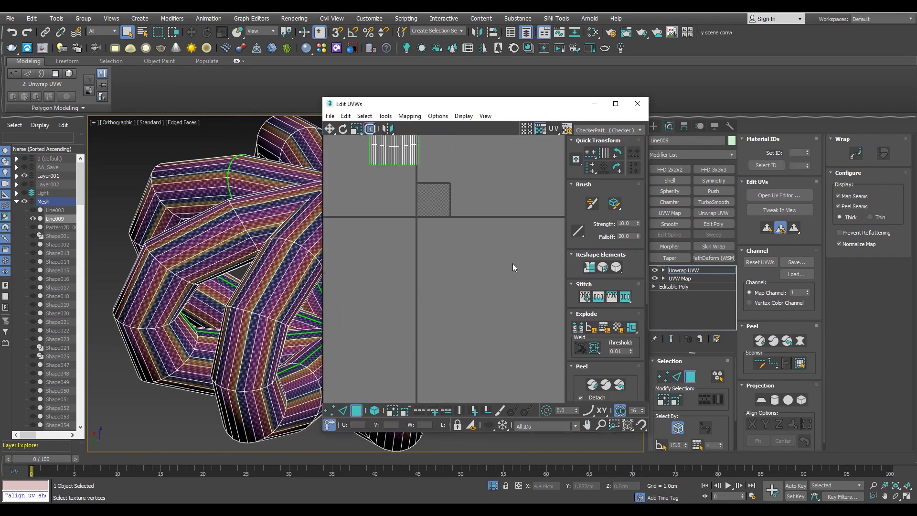
key(3)
key(ctrl+a)
scroll(577, 370, down, 5)
click(577, 370)
click(477, 281)
- Relax one column shell and peel it into a straight strip
alt+middle_drag(249, 267, 241, 270)
scroll(244, 272, up, 3)
scroll(444, 239, up, 3)
click(448, 239)
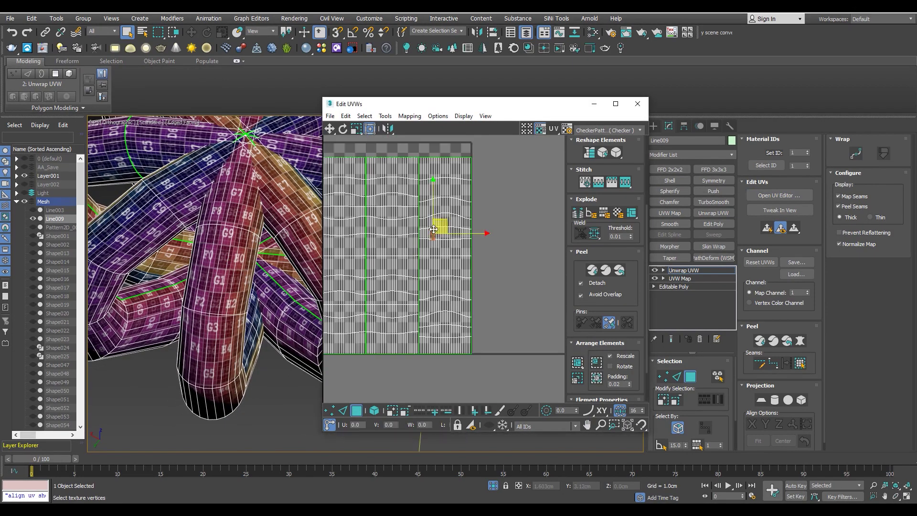
right_click(463, 229)
click(430, 187)
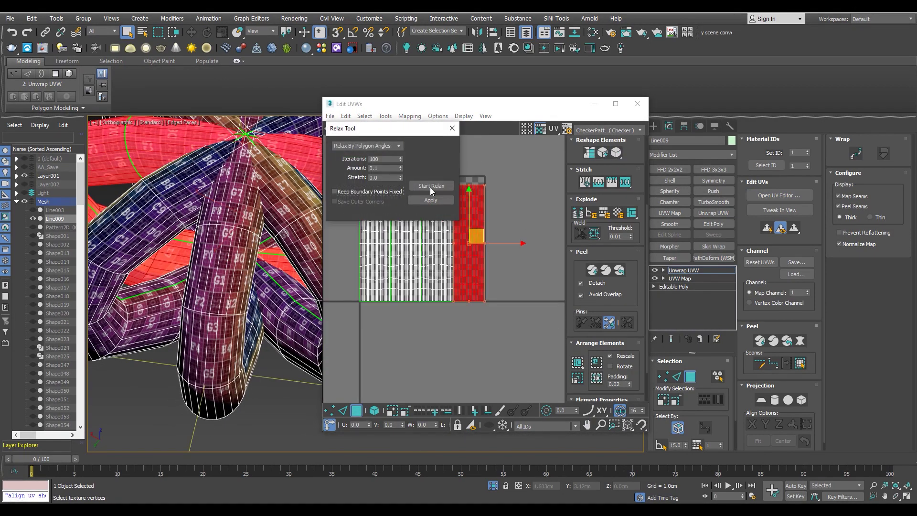
drag(363, 128, 558, 131)
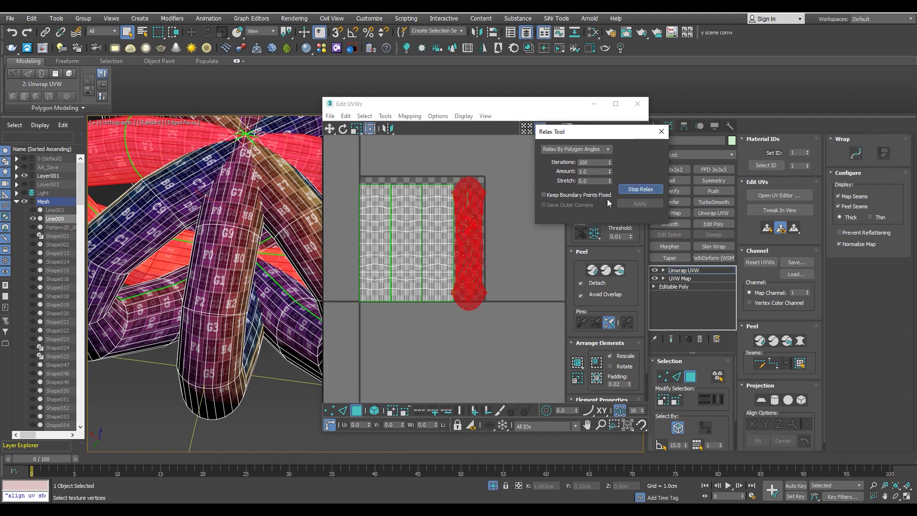
scroll(435, 226, up, 2)
middle_drag(506, 253, 474, 252)
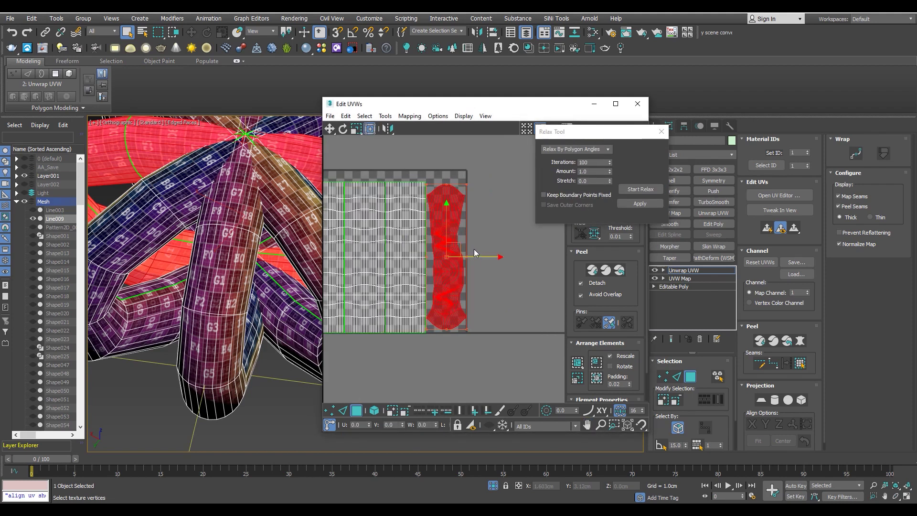
click(595, 273)
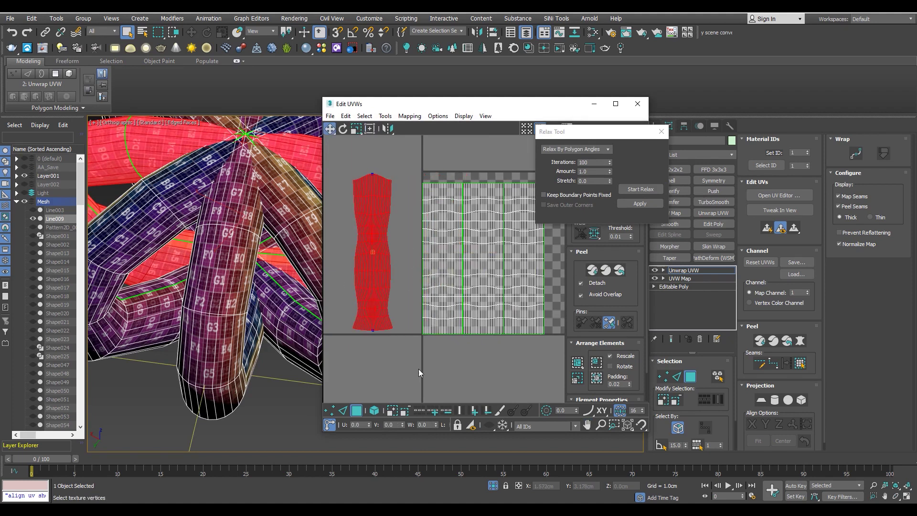
click(260, 366)
- Shade the viewport without edges and move the left UV shell to the far left
alt+middle_drag(260, 365, 148, 231)
key(F4)
scroll(149, 231, up, 2)
scroll(153, 238, up, 2)
scroll(157, 246, up, 2)
scroll(165, 257, up, 2)
mouse_move(165, 256)
alt+middle_down()
mouse_move(197, 290)
mouse_move(201, 277)
mouse_move(224, 268)
alt+middle_up()
scroll(224, 268, up, 3)
scroll(391, 222, up, 2)
scroll(391, 222, down, 2)
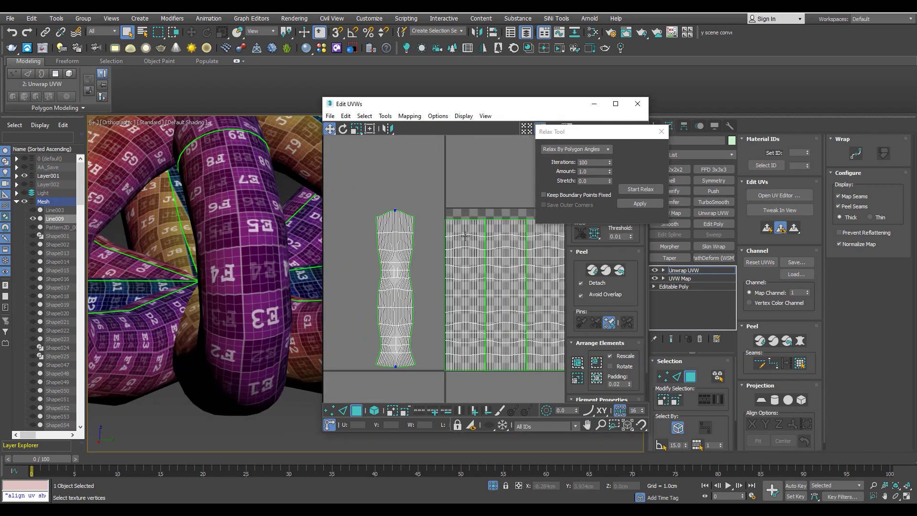
scroll(391, 222, down, 2)
click(391, 222)
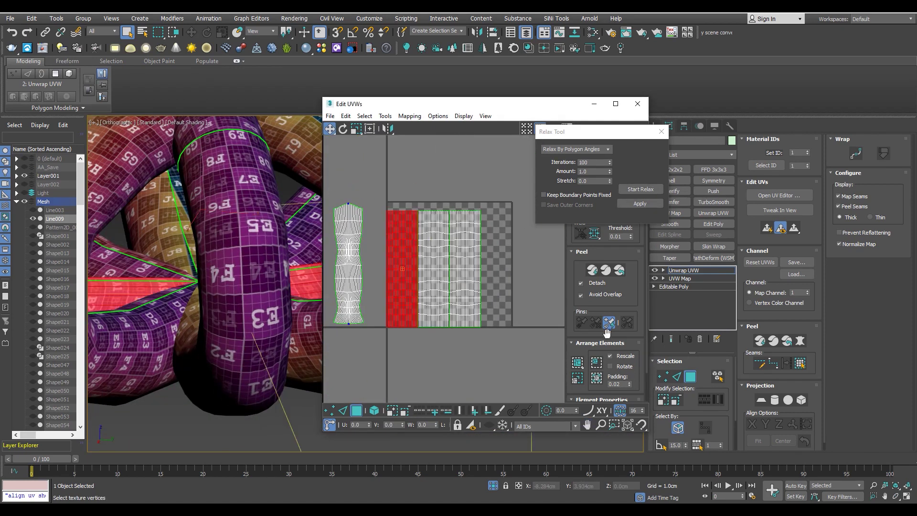
middle_drag(406, 229, 447, 236)
- Peel the next tube shell into a straight strip and move it beside the others
drag(446, 239, 344, 241)
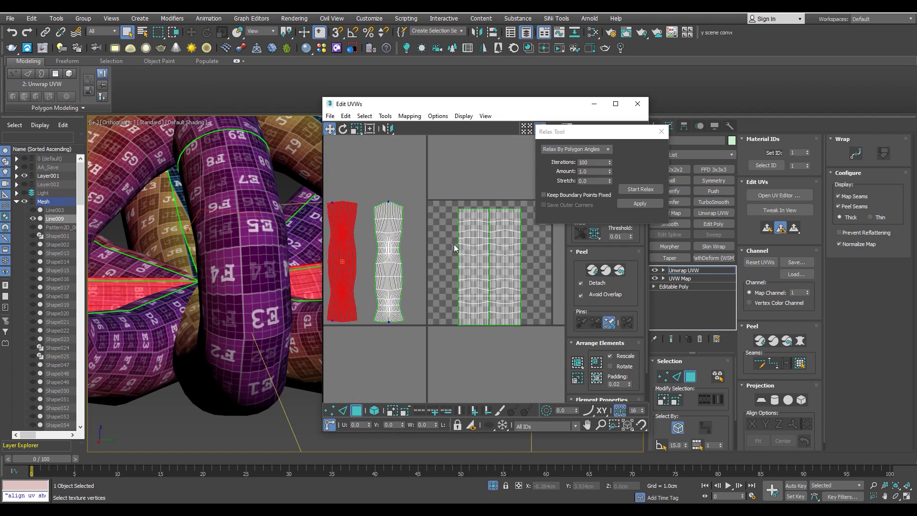
click(463, 246)
click(598, 271)
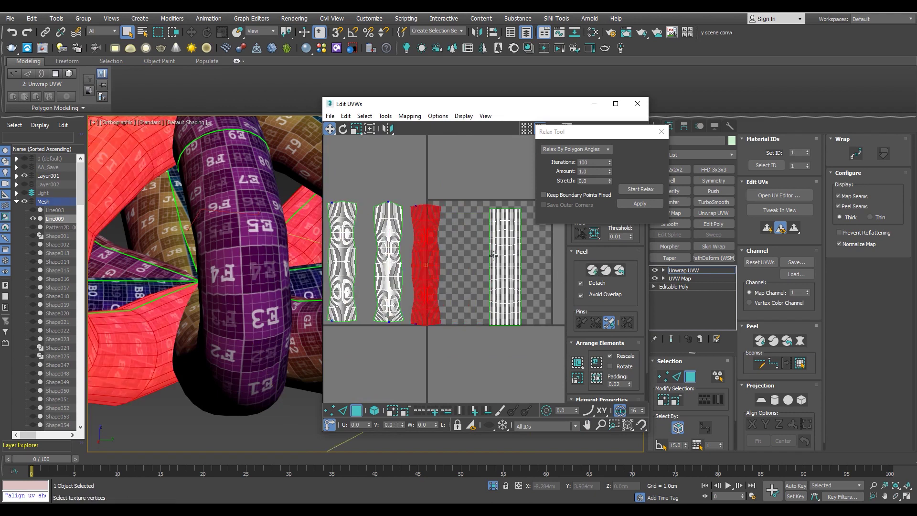
drag(462, 272, 485, 266)
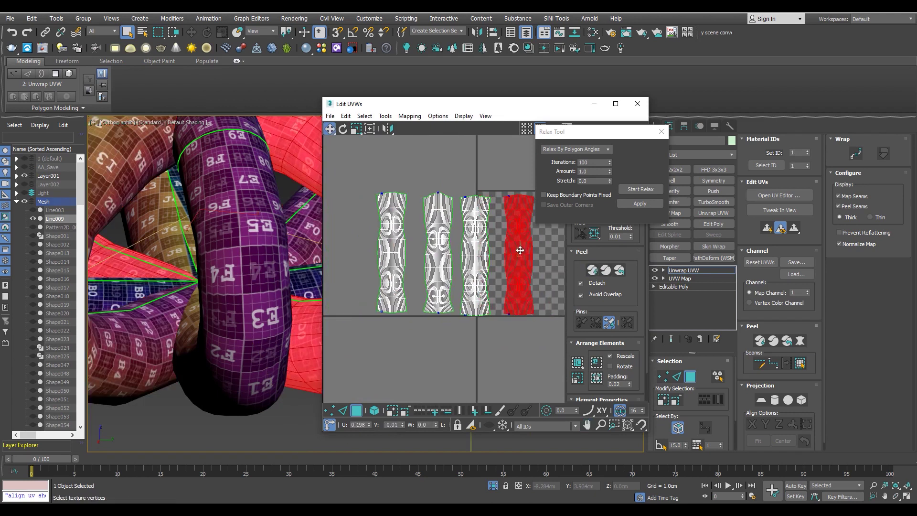
drag(616, 133, 811, 135)
scroll(468, 239, up, 2)
- Select the third shell's edge ring and straighten it with Quick Transform align
click(485, 243)
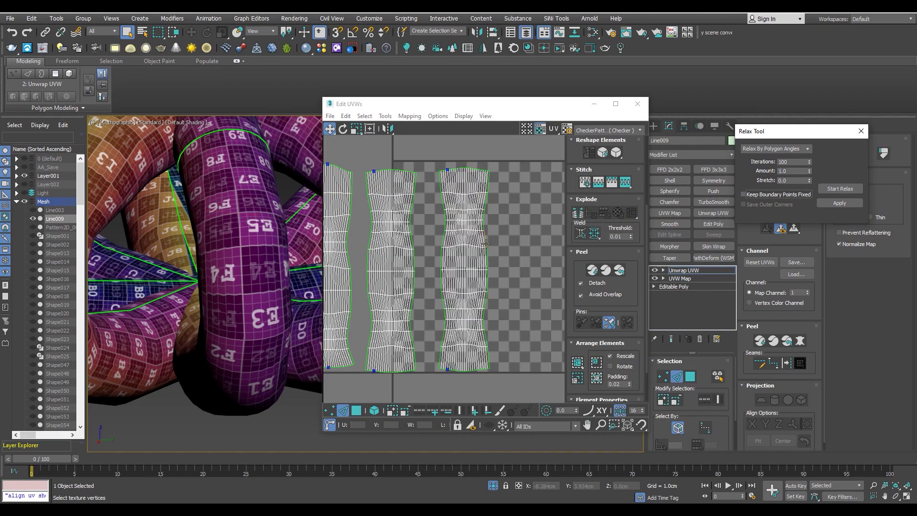
scroll(570, 186, up, 3)
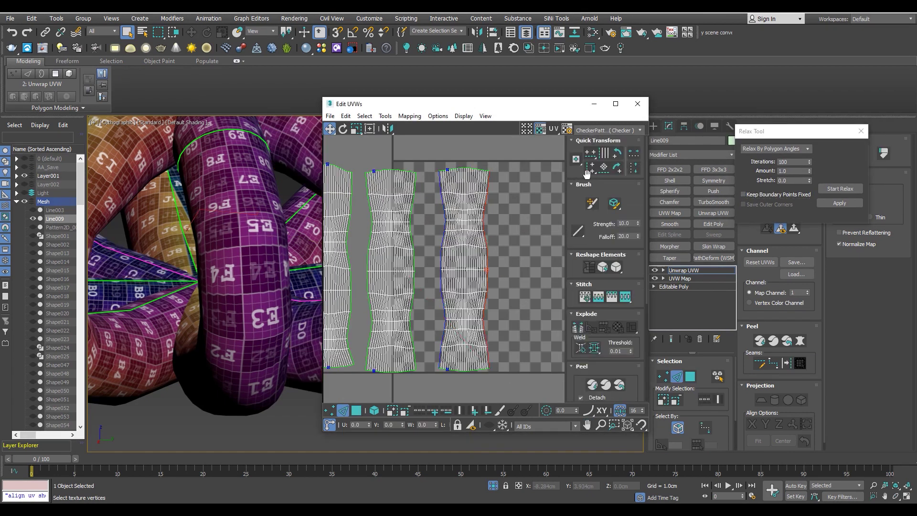
click(462, 274)
scroll(462, 273, down, 2)
scroll(461, 274, down, 2)
mouse_move(263, 276)
alt+middle_down()
mouse_move(217, 285)
mouse_move(230, 282)
alt+middle_up()
click(411, 350)
scroll(482, 210, up, 3)
scroll(482, 210, up, 2)
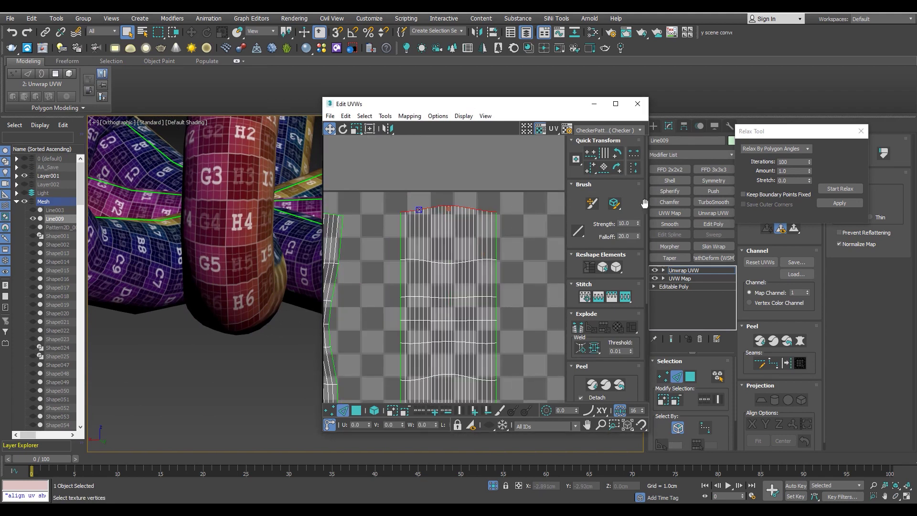
click(719, 399)
scroll(443, 269, down, 3)
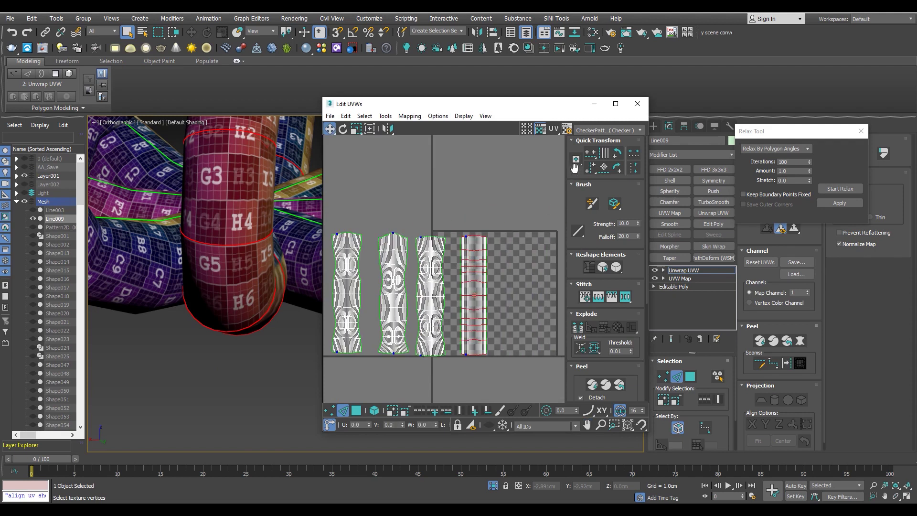
click(594, 168)
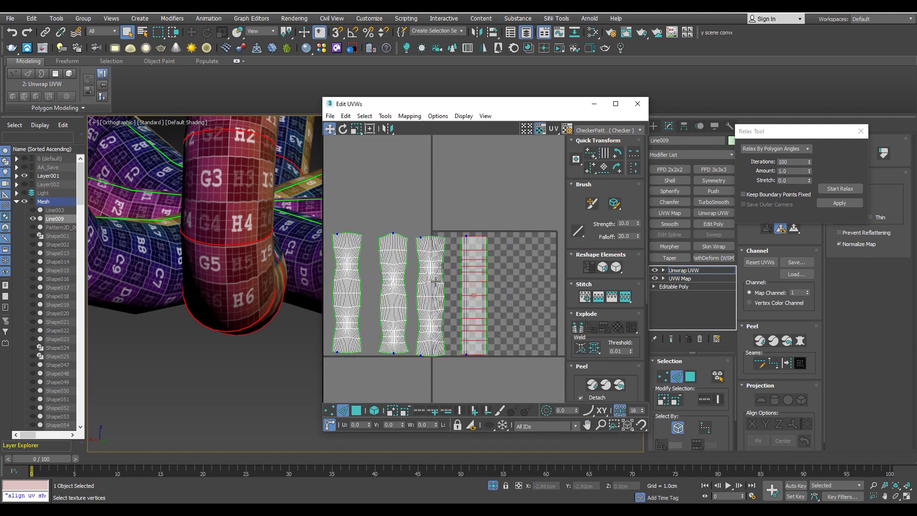
- Straighten the middle shell's edge ring with the same align tool
scroll(436, 281, up, 2)
scroll(437, 262, up, 2)
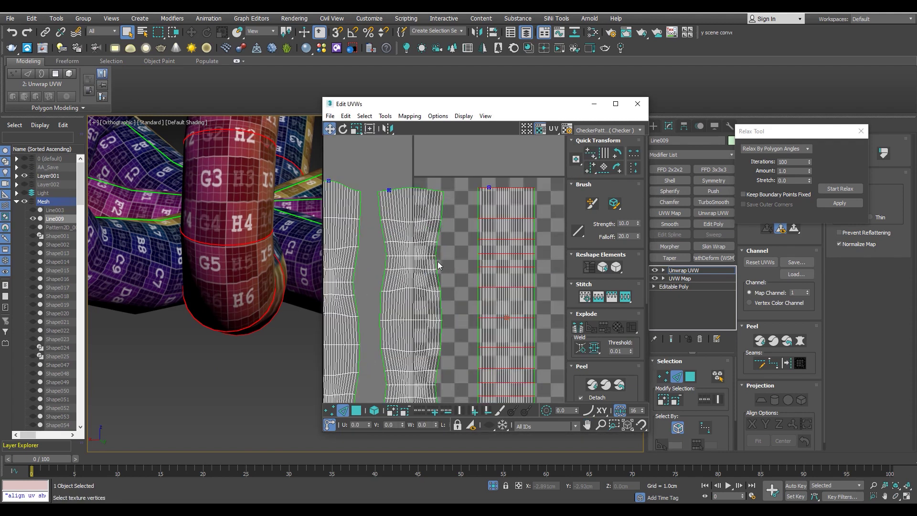
click(718, 400)
scroll(492, 247, down, 1)
click(591, 170)
scroll(452, 201, up, 2)
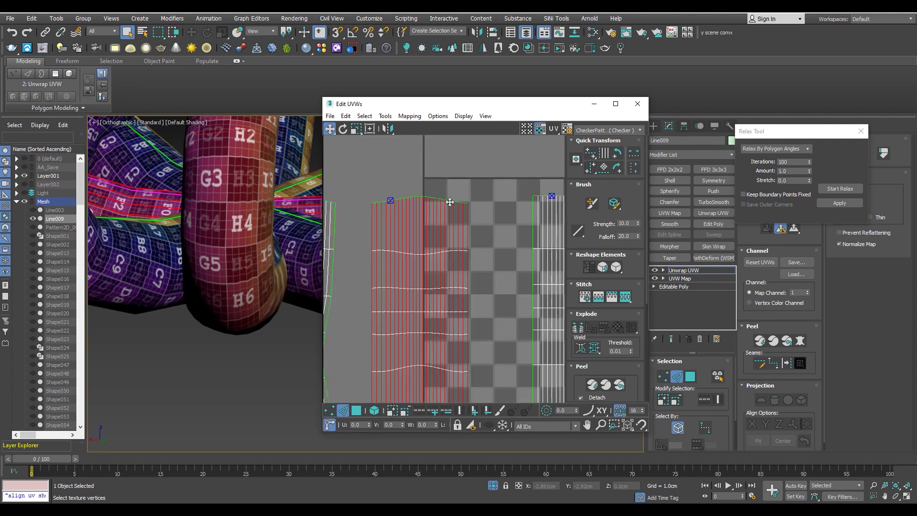
scroll(452, 201, up, 2)
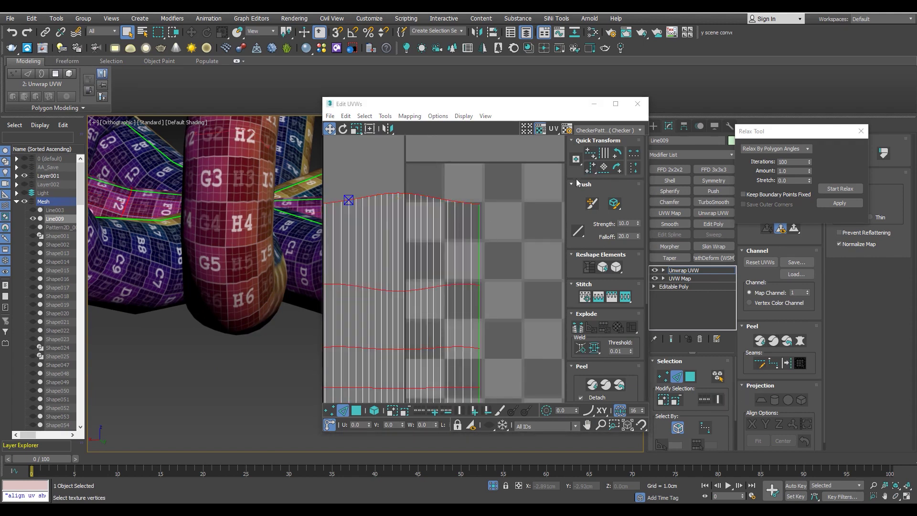
scroll(471, 213, down, 3)
mouse_move(216, 208)
alt+middle_down()
mouse_move(227, 279)
mouse_move(191, 253)
alt+middle_up()
- Select an edge loop across the knot's tube UV shell in Edit UVWs
scroll(186, 251, up, 3)
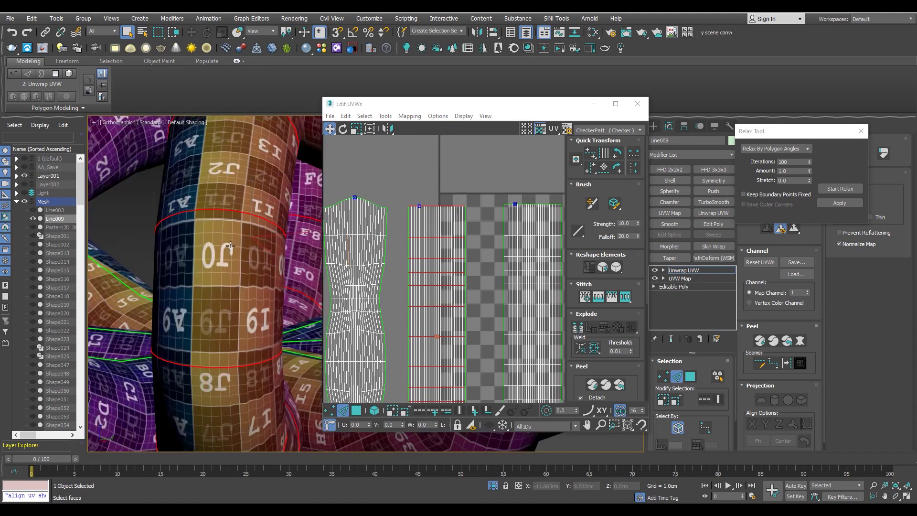
scroll(181, 248, up, 2)
scroll(442, 257, down, 2)
middle_drag(443, 257, 407, 236)
key(3)
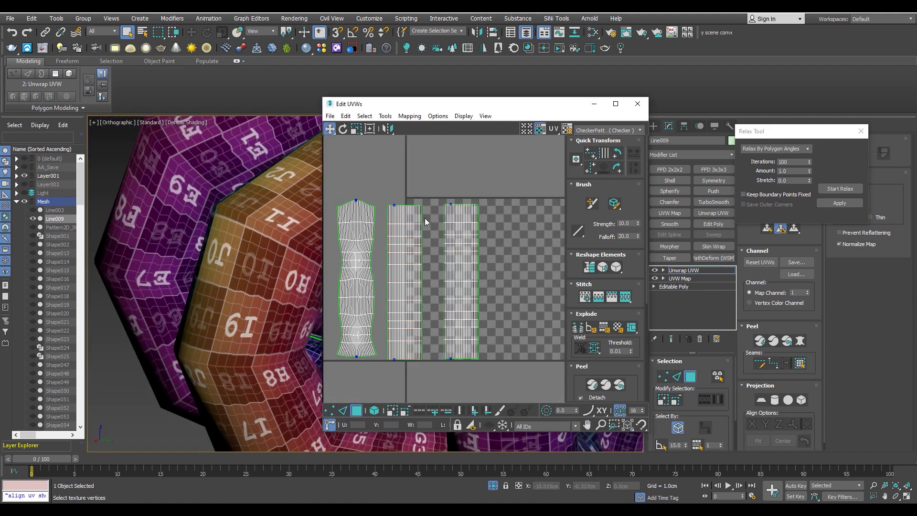
alt+middle_drag(271, 282, 249, 248)
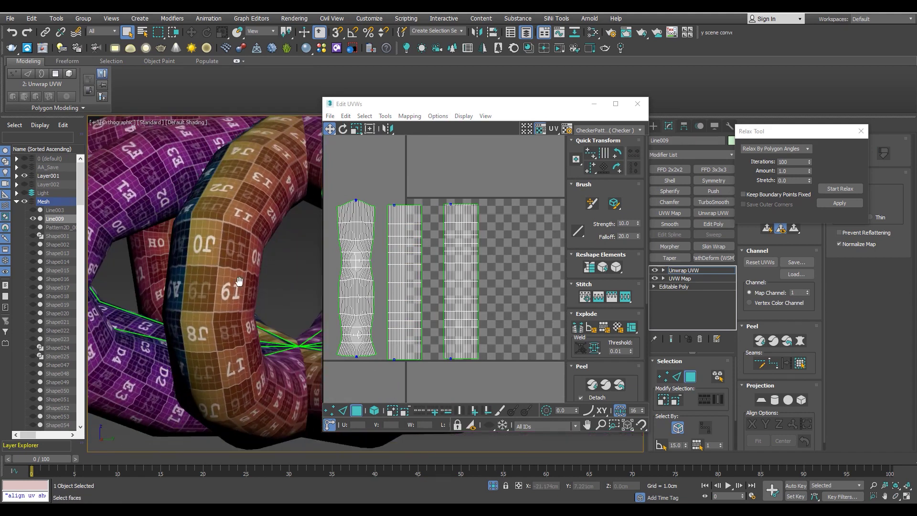
middle_drag(490, 229, 557, 210)
scroll(441, 229, up, 2)
scroll(440, 229, up, 3)
key(2)
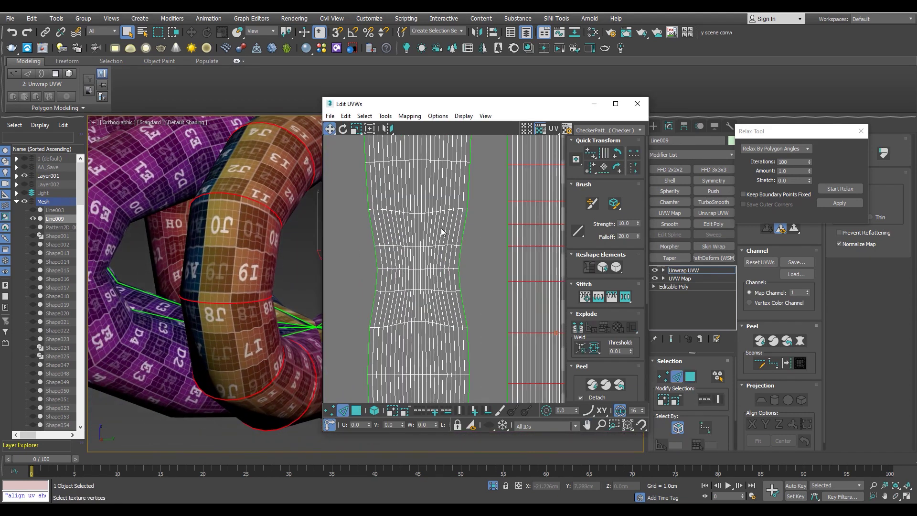
double_click(444, 227)
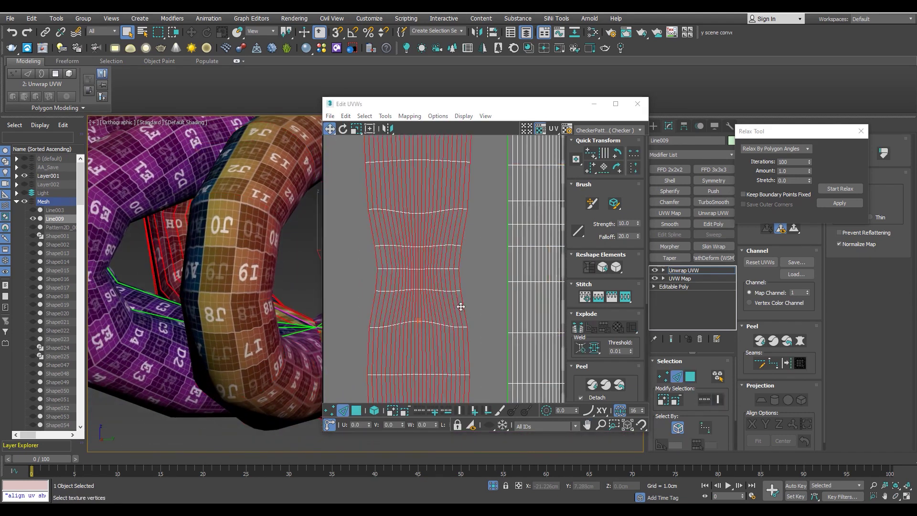
- Straighten the shell's lengthwise edges so the wavy seam lines become even rows
scroll(459, 307, down, 5)
scroll(480, 234, up, 5)
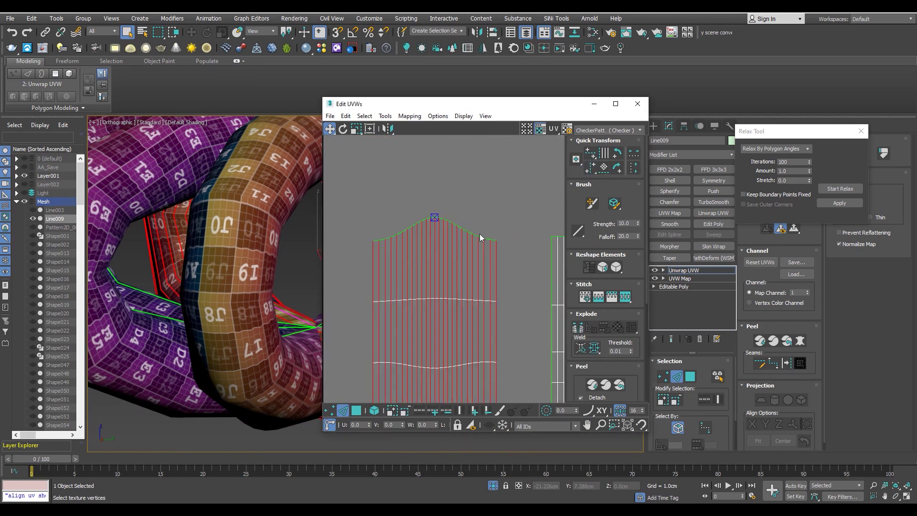
click(477, 301)
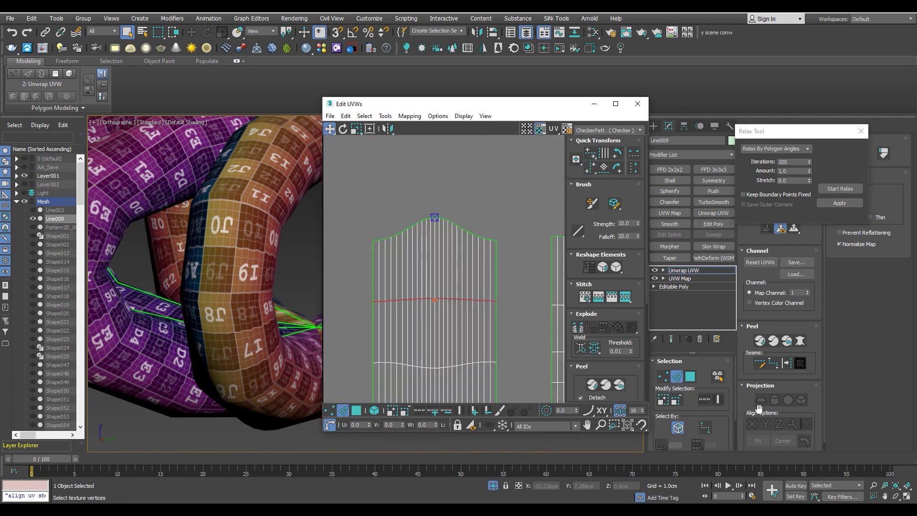
scroll(445, 200, down, 3)
scroll(415, 268, up, 2)
scroll(467, 246, up, 2)
double_click(494, 236)
click(718, 399)
click(590, 152)
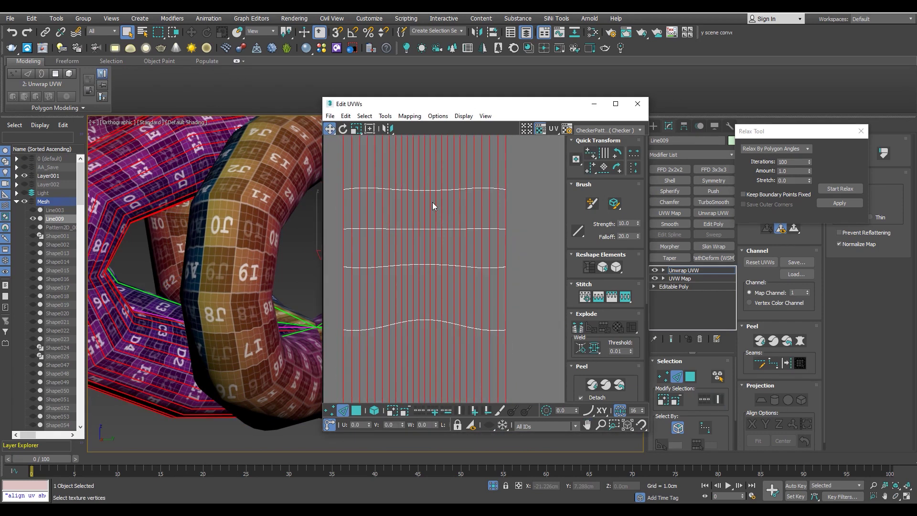
click(451, 226)
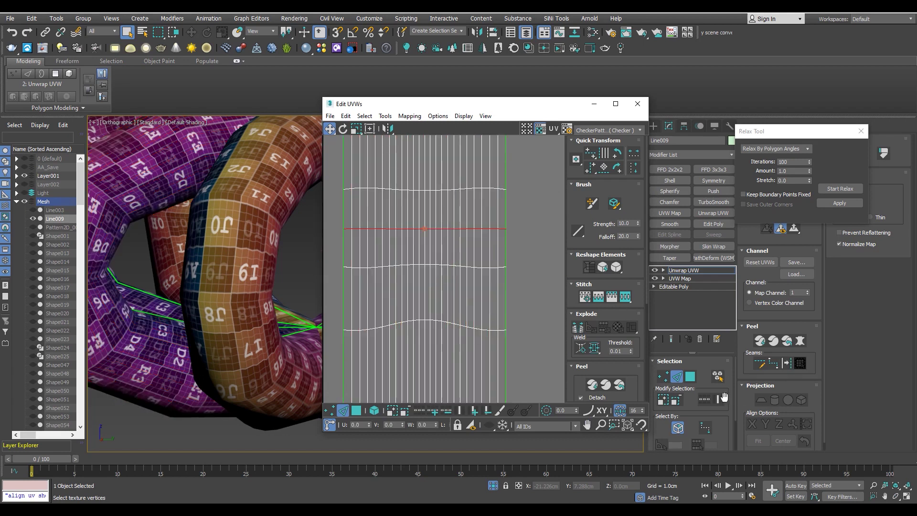
click(575, 158)
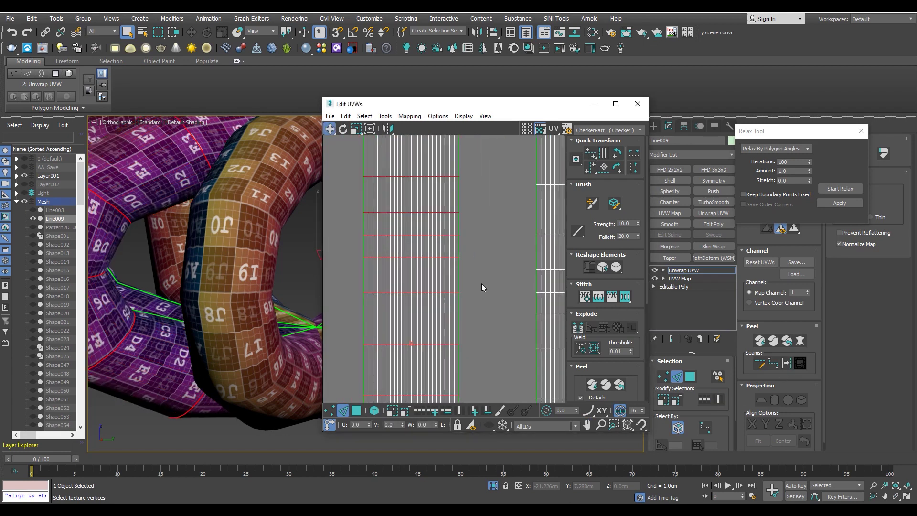
- Select all the knot's UVs and pack them with Arrange Elements using Rescale
key(ctrl+a)
scroll(582, 373, down, 3)
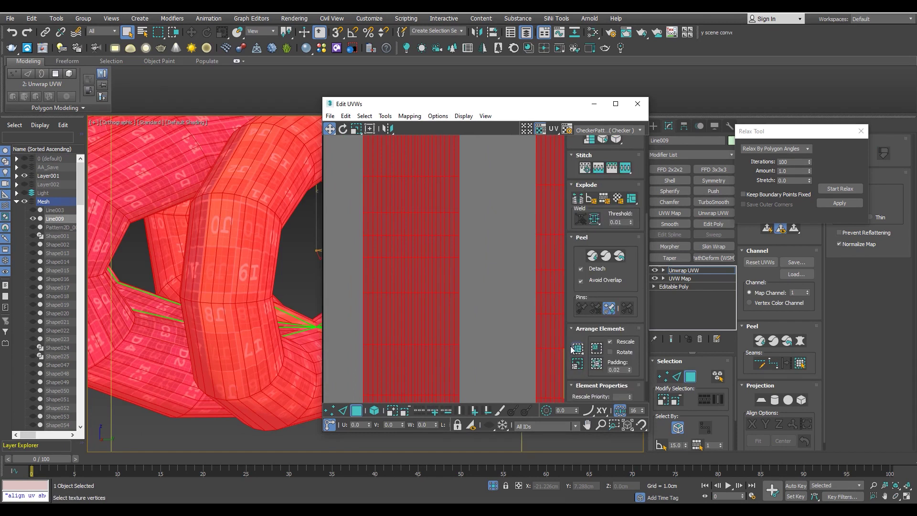
click(577, 348)
scroll(258, 352, down, 5)
scroll(228, 303, up, 5)
scroll(228, 303, up, 4)
mouse_move(228, 303)
middle_down()
mouse_move(266, 236)
mouse_move(201, 255)
middle_up()
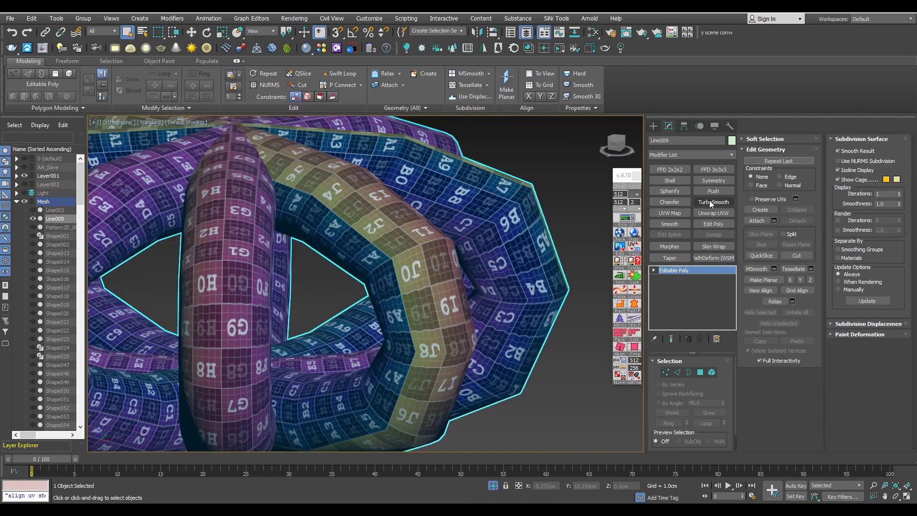
- Add TurboSmooth to the knot and orbit around to inspect the checker tiling
click(709, 202)
mouse_move(335, 286)
alt+middle_down()
mouse_move(172, 280)
mouse_move(343, 232)
mouse_move(478, 249)
alt+middle_up()
scroll(342, 232, down, 5)
scroll(342, 232, up, 6)
click(580, 406)
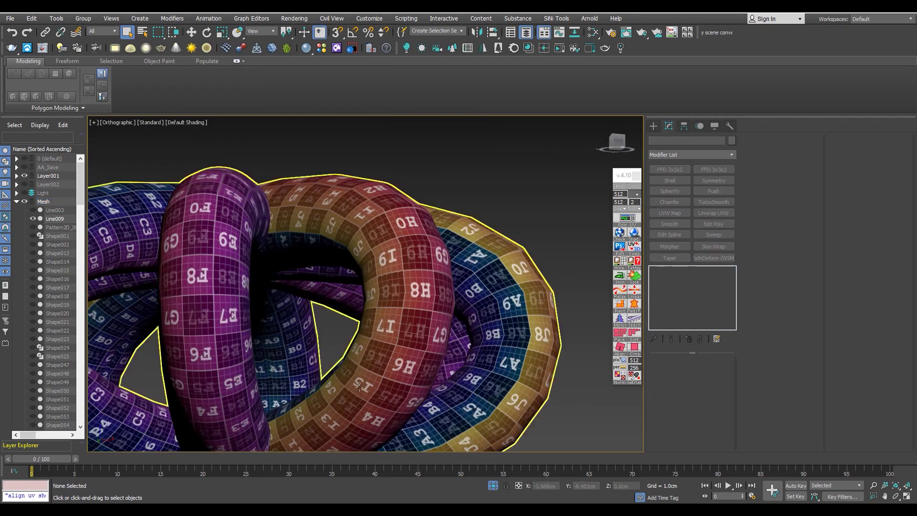
scroll(359, 387, up, 3)
scroll(360, 387, up, 3)
mouse_move(360, 386)
middle_down()
mouse_move(278, 341)
mouse_move(311, 344)
middle_up()
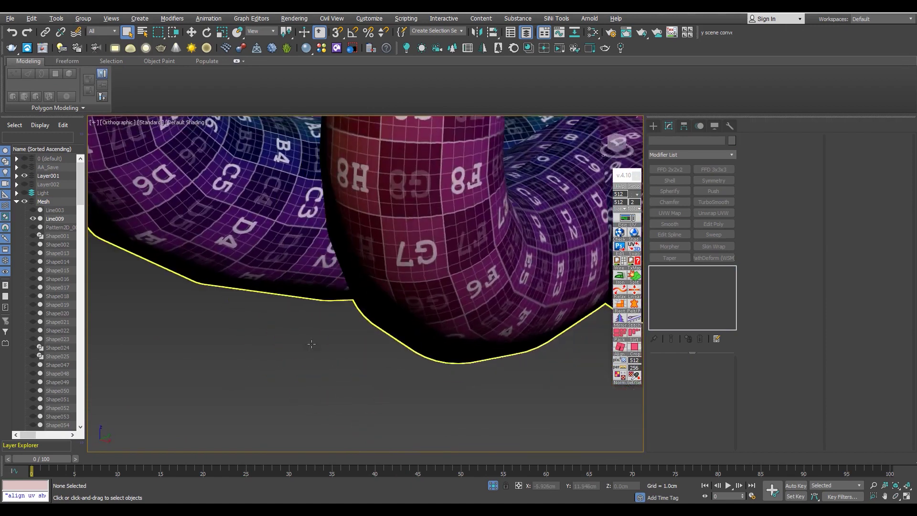
scroll(311, 344, down, 5)
- Reselect knot Line009, remove the TurboSmooth and switch to edge selection
click(368, 272)
middle_drag(368, 272, 375, 286)
scroll(382, 287, down, 2)
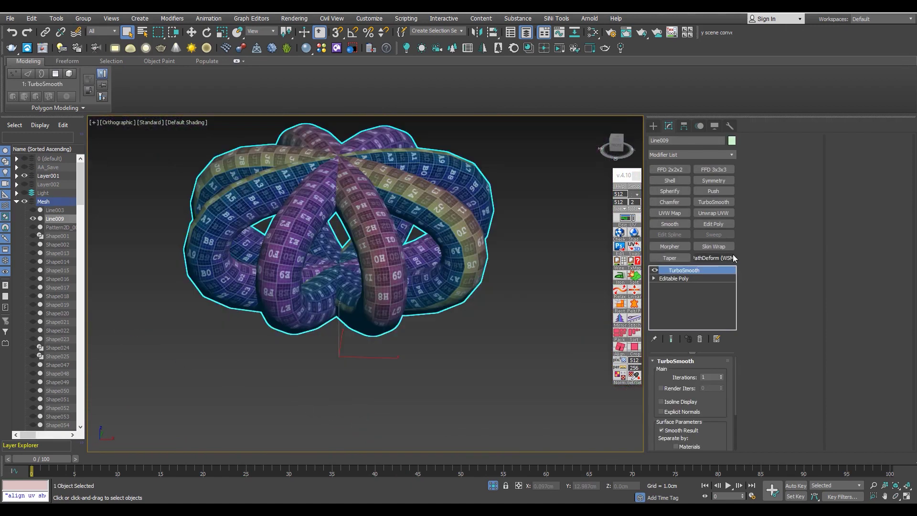
key(2)
scroll(367, 262, up, 3)
scroll(367, 263, up, 3)
scroll(367, 262, up, 3)
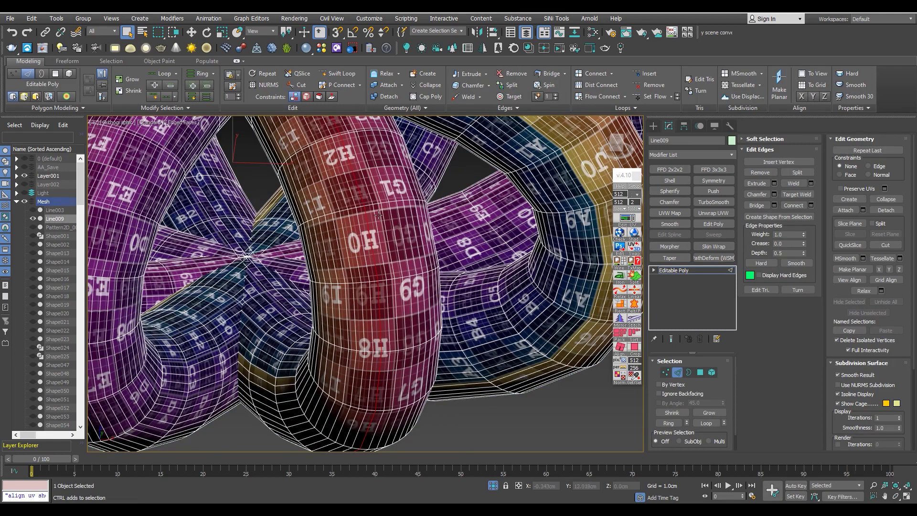
- Select edge loops along the knot's red tube and J tube
click(321, 231)
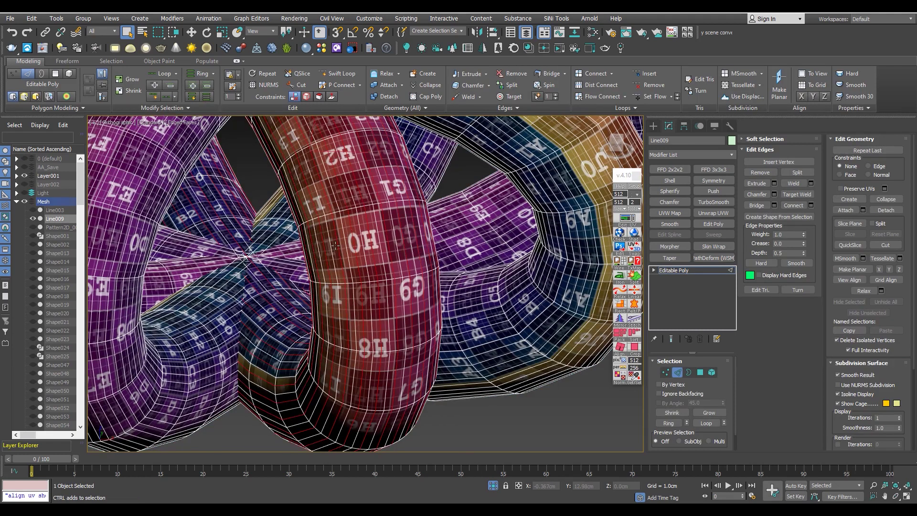
scroll(336, 245, down, 3)
scroll(305, 249, down, 3)
scroll(277, 250, up, 8)
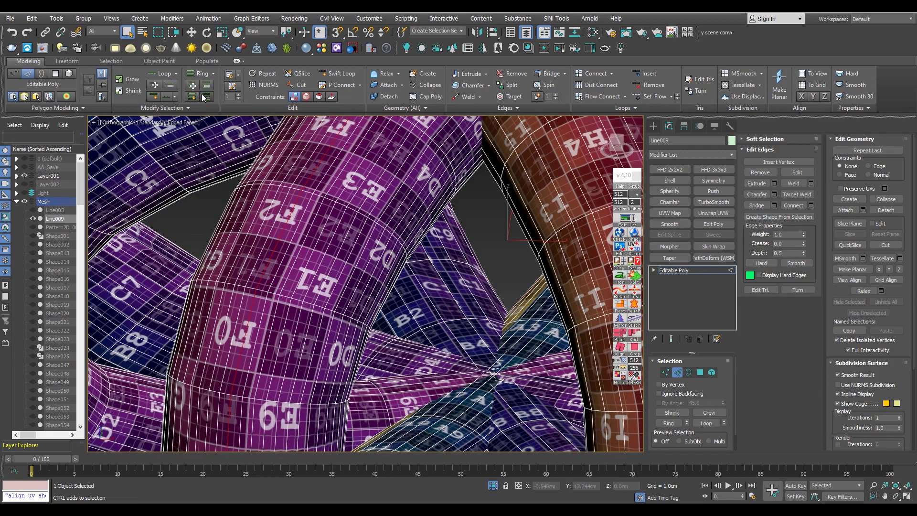
click(380, 249)
scroll(368, 287, down, 5)
scroll(335, 294, up, 3)
scroll(272, 305, up, 5)
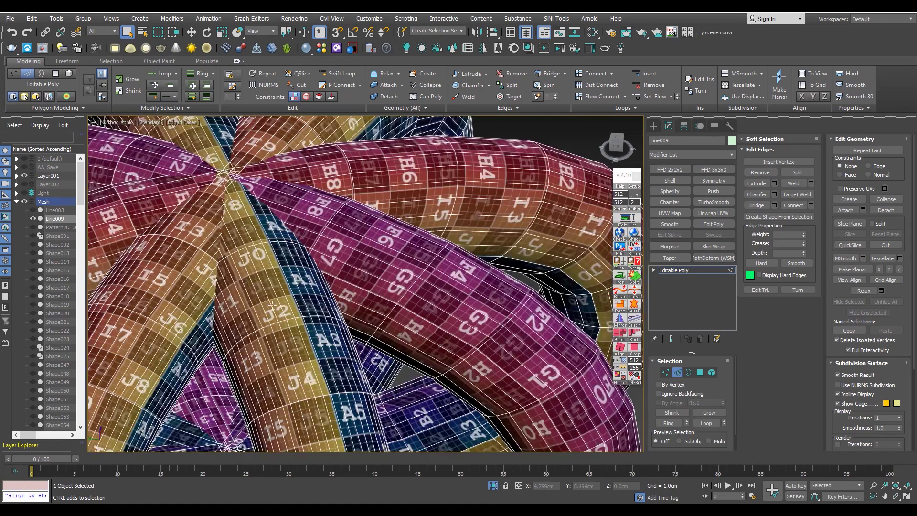
click(207, 96)
scroll(371, 203, down, 5)
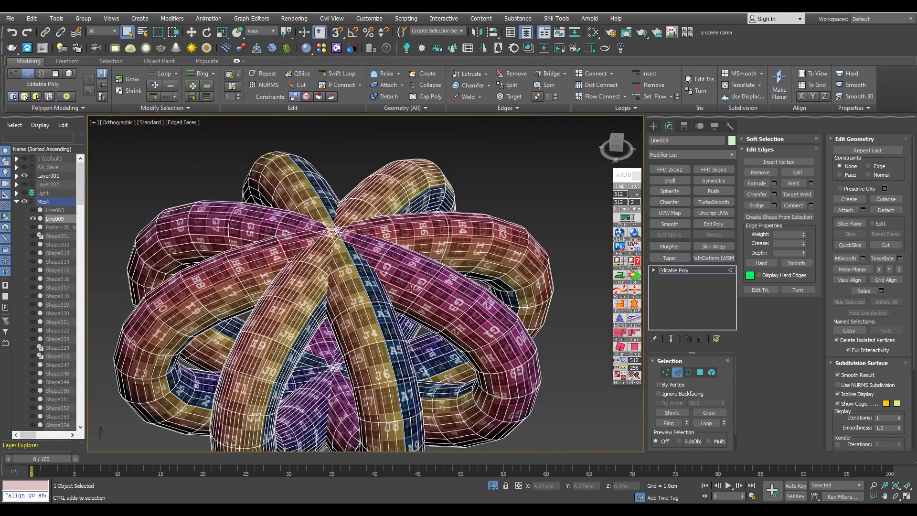
scroll(325, 246, up, 5)
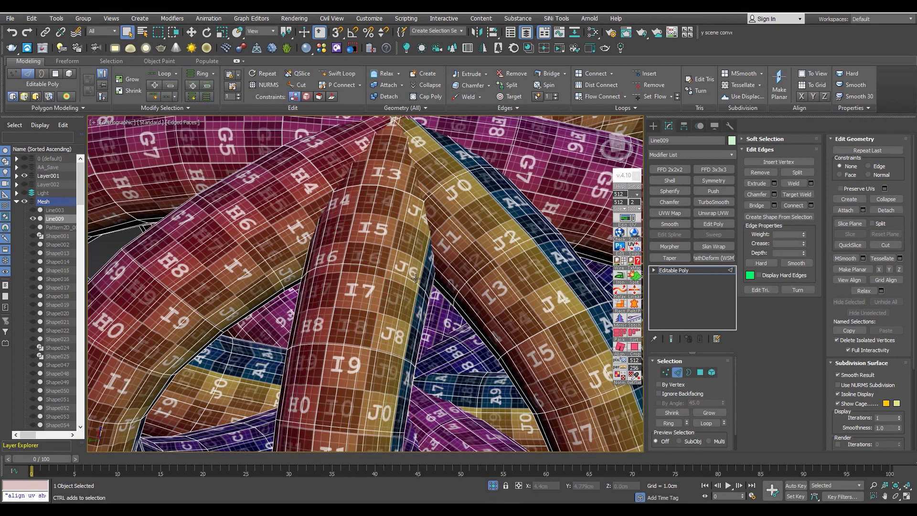
scroll(416, 278, down, 5)
scroll(592, 282, up, 1)
scroll(522, 326, down, 5)
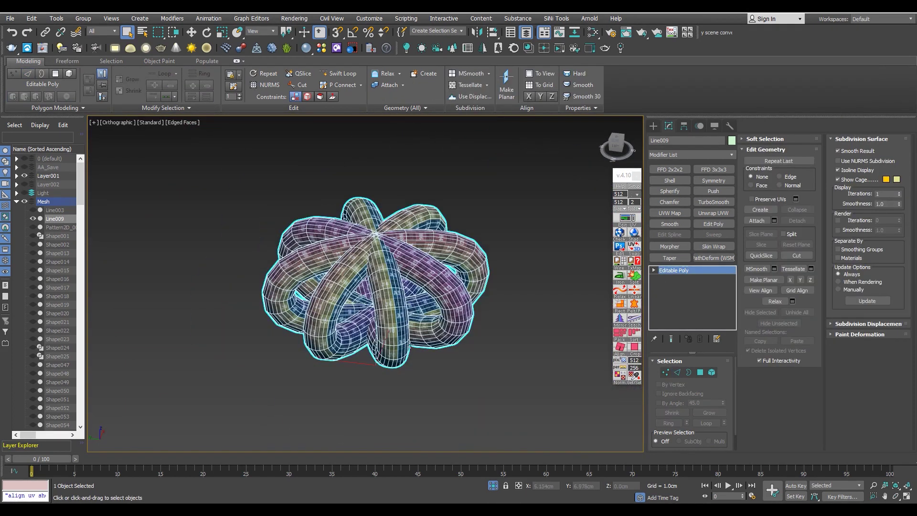
- Deselect the knot, hide edged faces, and exit Isolate Selection to show the full frame
key(ctrl+d)
key(F4)
scroll(392, 278, up, 4)
scroll(391, 278, down, 4)
alt+middle_drag(392, 278, 363, 334)
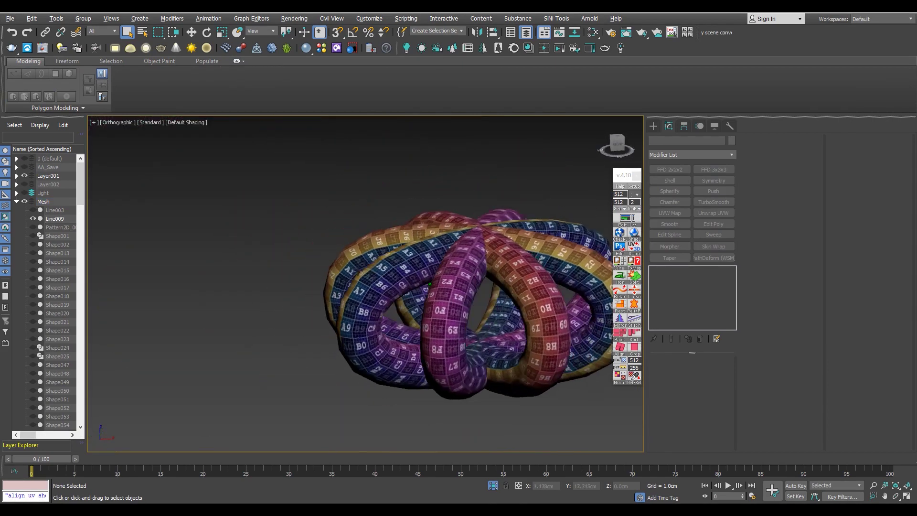
scroll(363, 373, up, 4)
scroll(359, 411, up, 2)
scroll(360, 411, up, 2)
scroll(359, 411, down, 2)
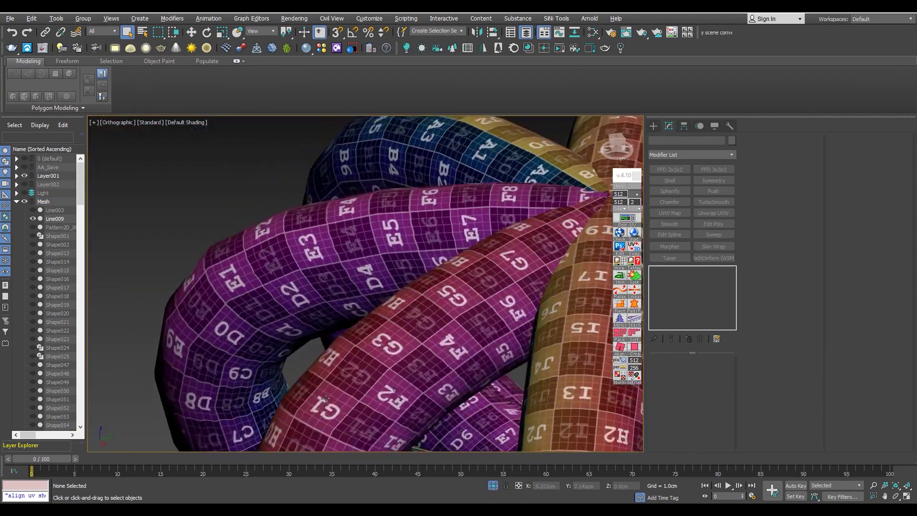
scroll(356, 292, down, 5)
scroll(409, 284, up, 5)
scroll(419, 362, up, 2)
mouse_move(420, 362)
middle_down()
mouse_move(395, 360)
mouse_move(394, 383)
mouse_move(381, 328)
middle_up()
scroll(382, 327, down, 5)
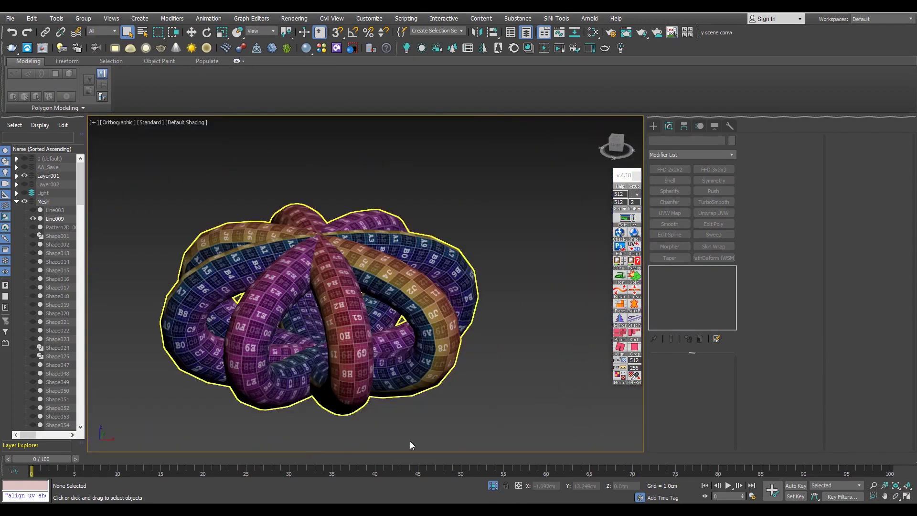
click(494, 485)
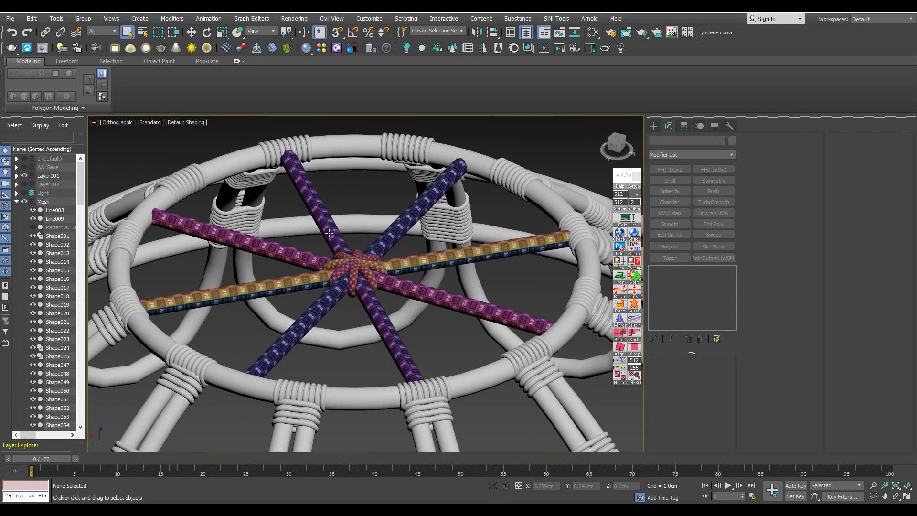
- Turn on edged faces, select ring Shape001, frame it with Z and isolate it with Alt+Q
key(F4)
click(57, 236)
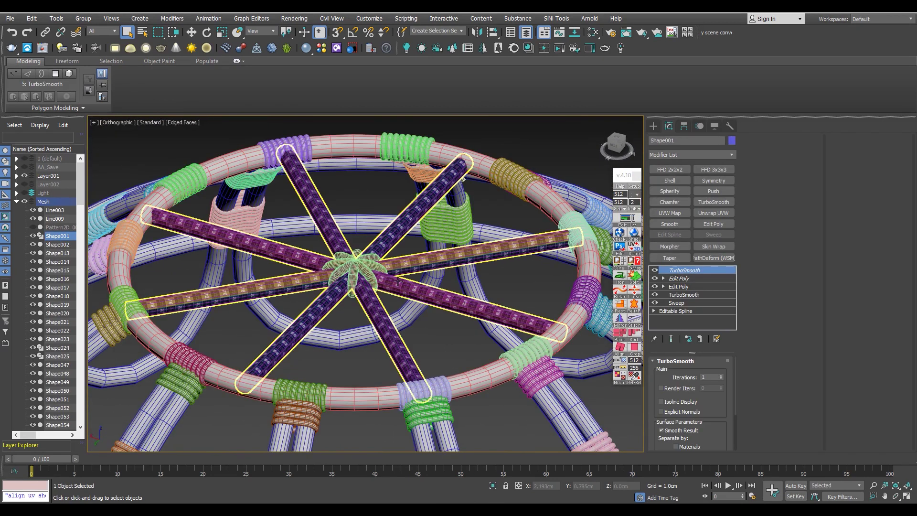
scroll(407, 302, down, 5)
scroll(407, 302, down, 3)
alt+middle_drag(408, 302, 492, 287)
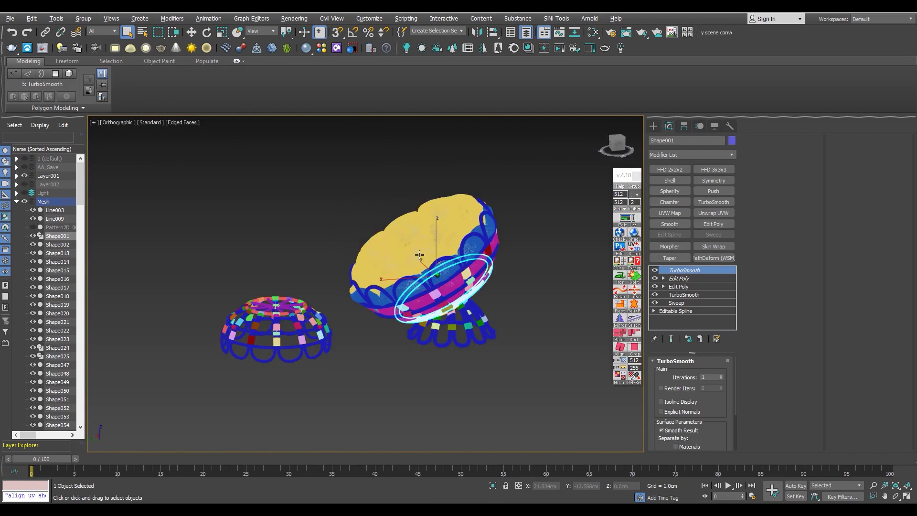
key(z)
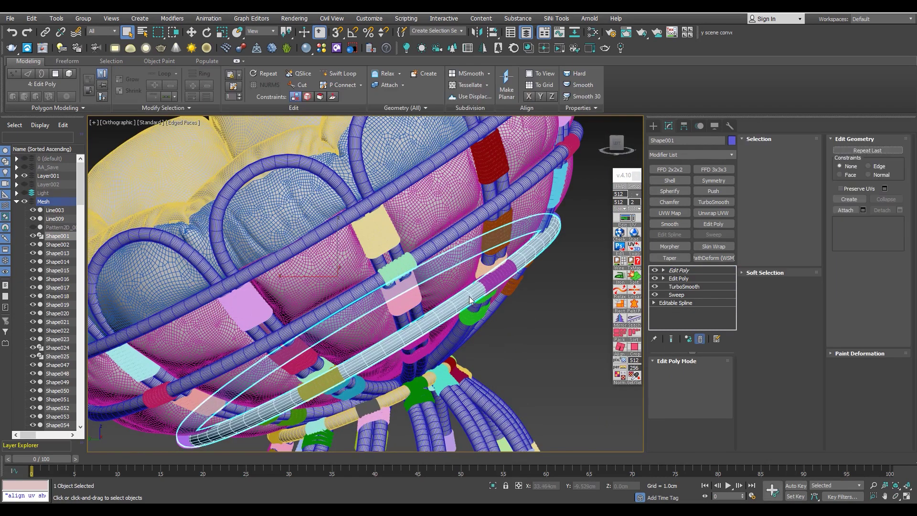
scroll(477, 286, down, 5)
scroll(489, 260, up, 5)
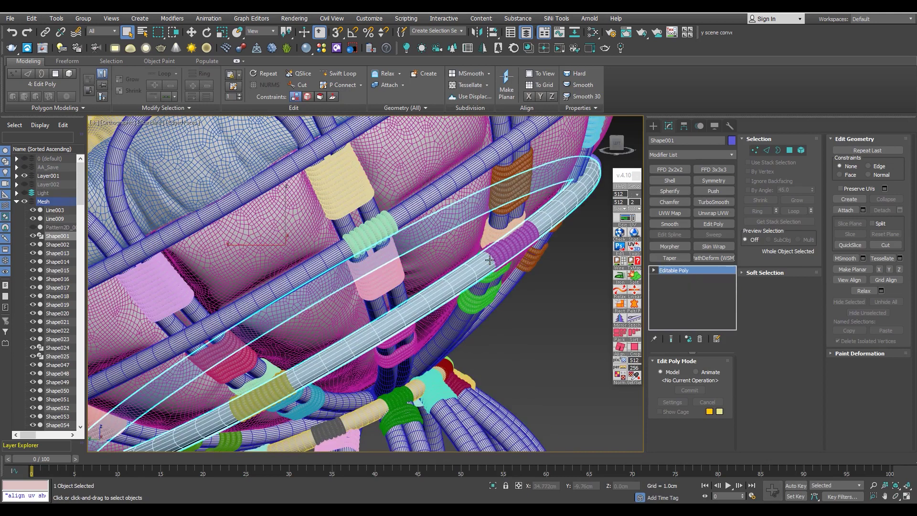
key(alt+q)
mouse_move(489, 260)
alt+middle_down()
mouse_move(507, 231)
mouse_move(294, 268)
alt+middle_up()
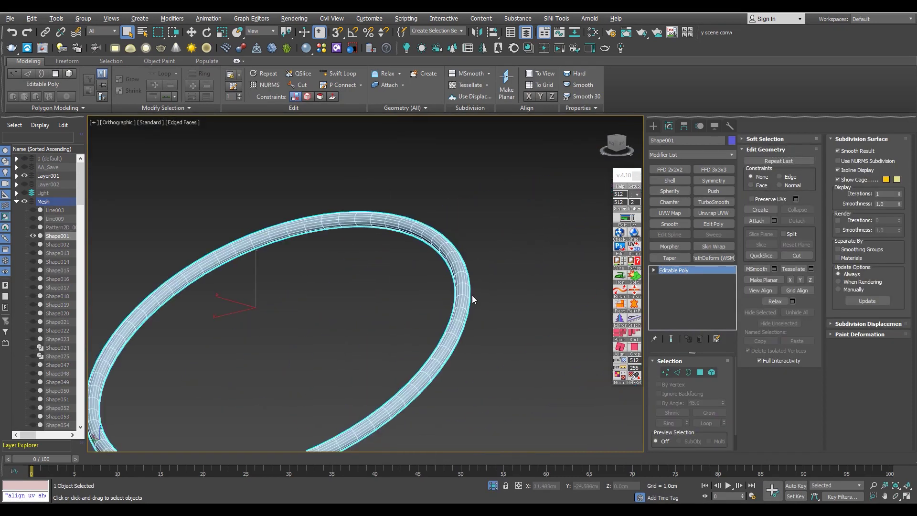
- Add Unwrap UVW to ring Shape001 and select all its faces
key(m)
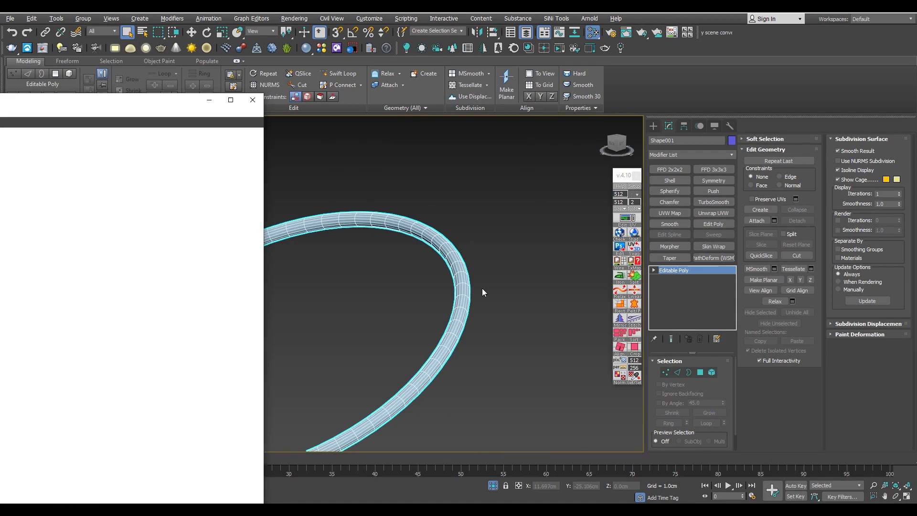
key(m)
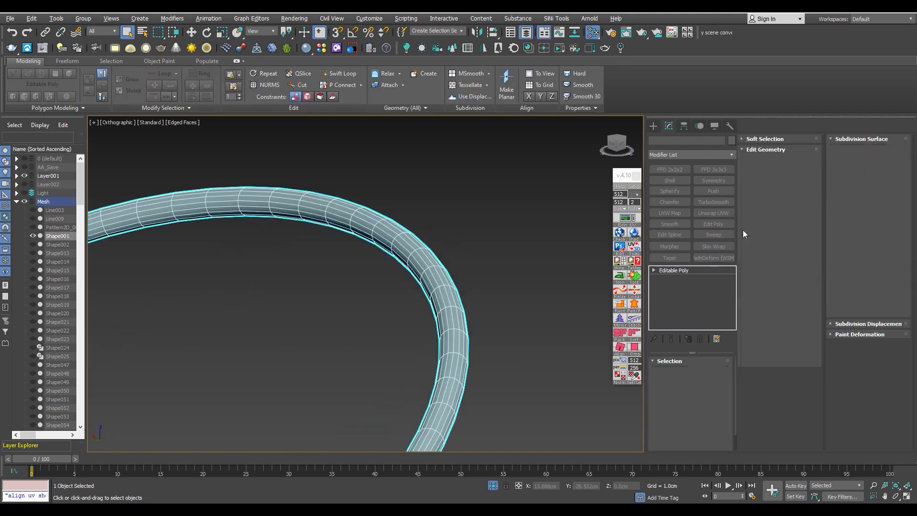
click(704, 214)
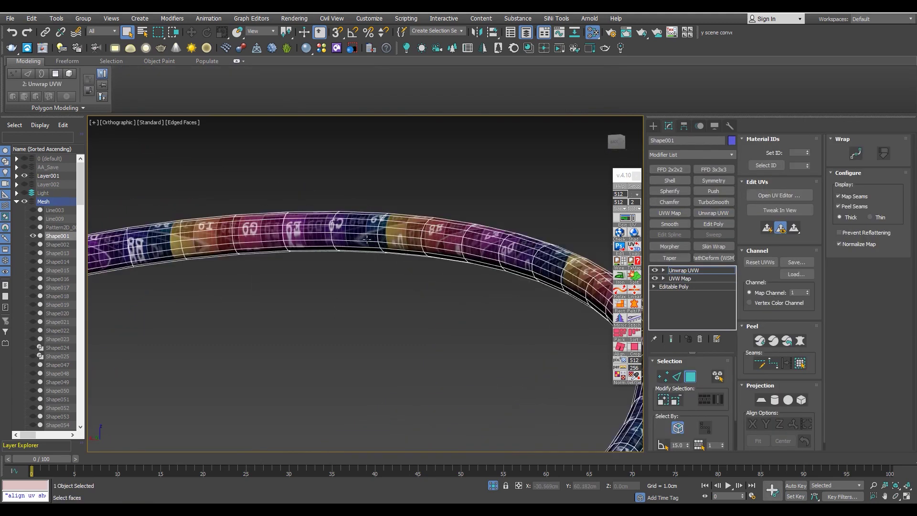
click(884, 152)
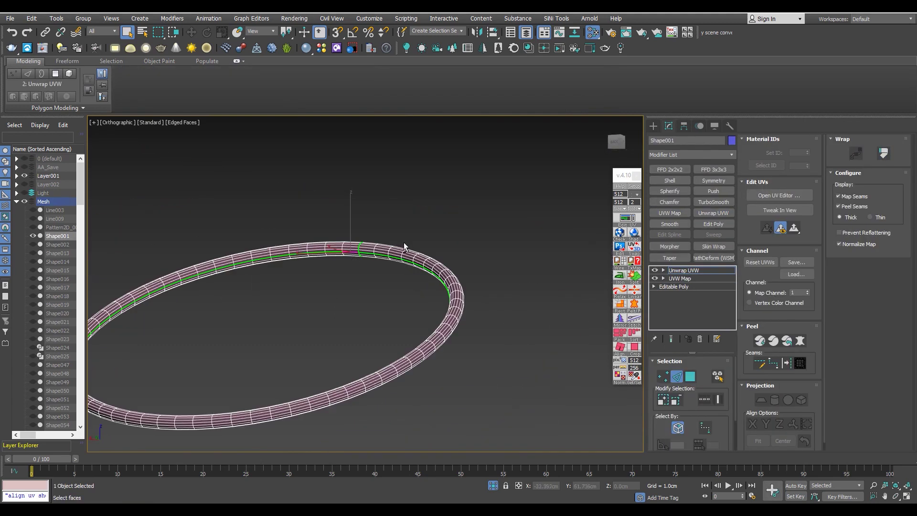
- Re-isolate the ring in wireframe and orbit to check its green seam loop
click(493, 485)
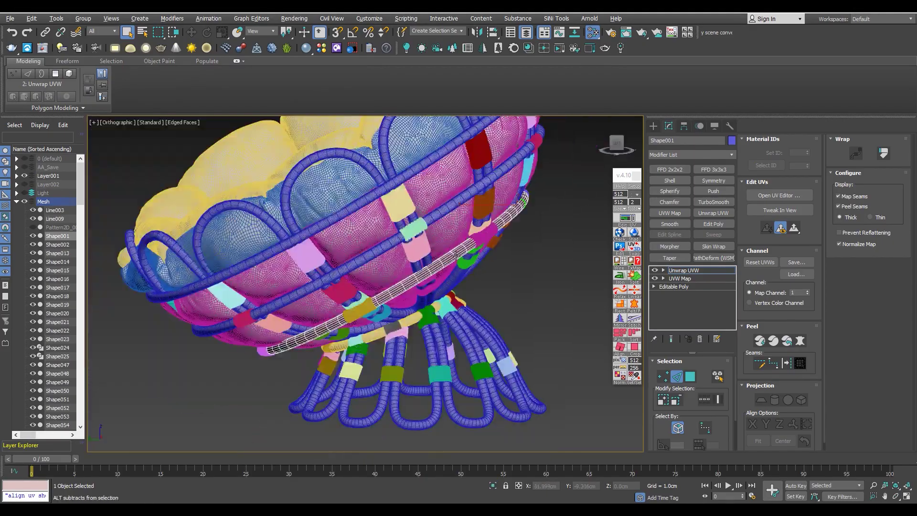
mouse_move(478, 238)
alt+middle_down()
mouse_move(552, 222)
mouse_move(406, 256)
mouse_move(362, 239)
mouse_move(426, 237)
alt+middle_up()
scroll(362, 239, up, 5)
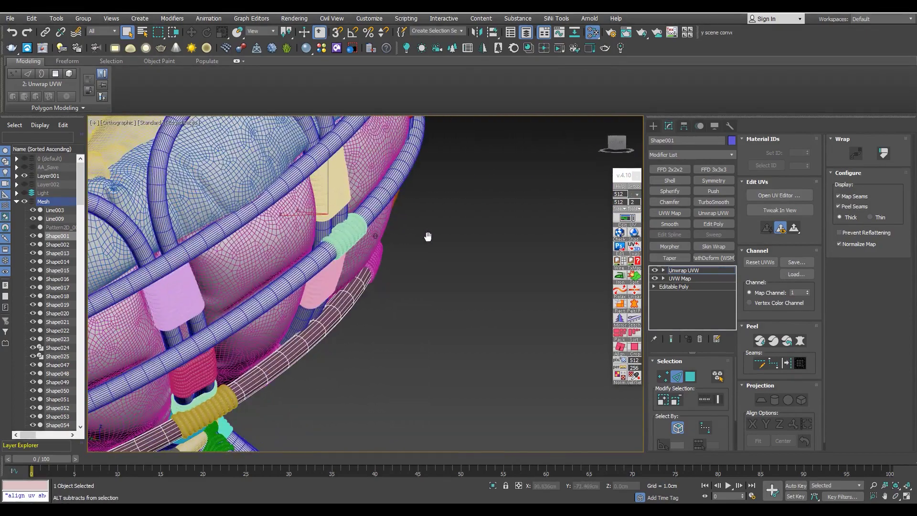
key(F3)
key(alt+q)
mouse_move(358, 263)
alt+middle_down()
mouse_move(394, 252)
mouse_move(344, 273)
alt+middle_up()
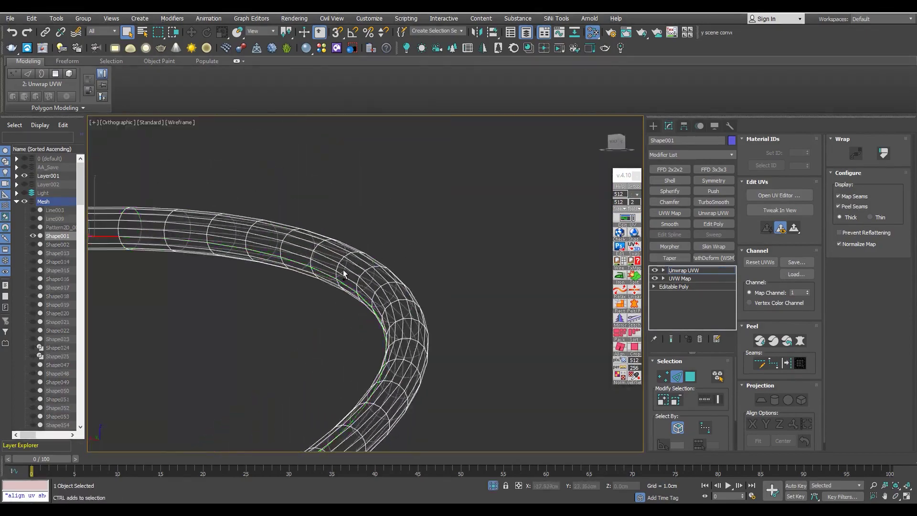
scroll(336, 274, up, 2)
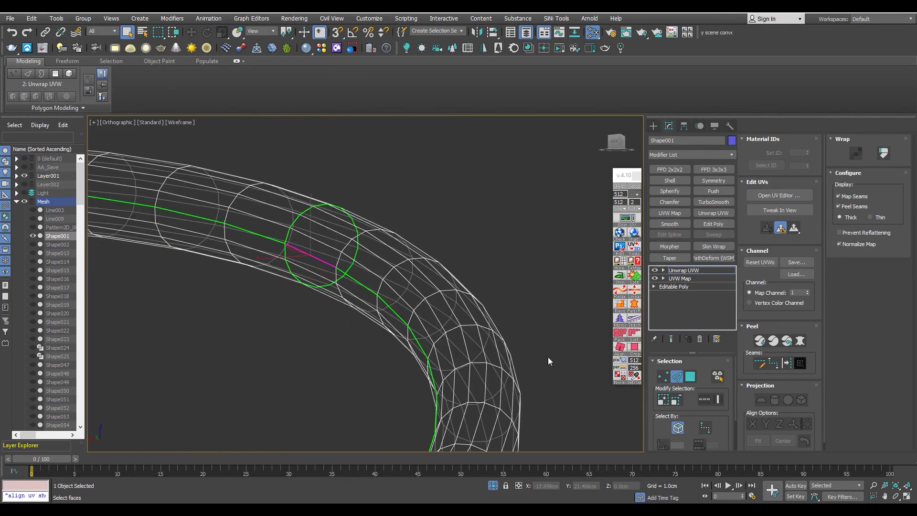
- Exit isolation and return to a shaded view of the whole footstool basket
click(492, 485)
key(F3)
scroll(461, 327, down, 5)
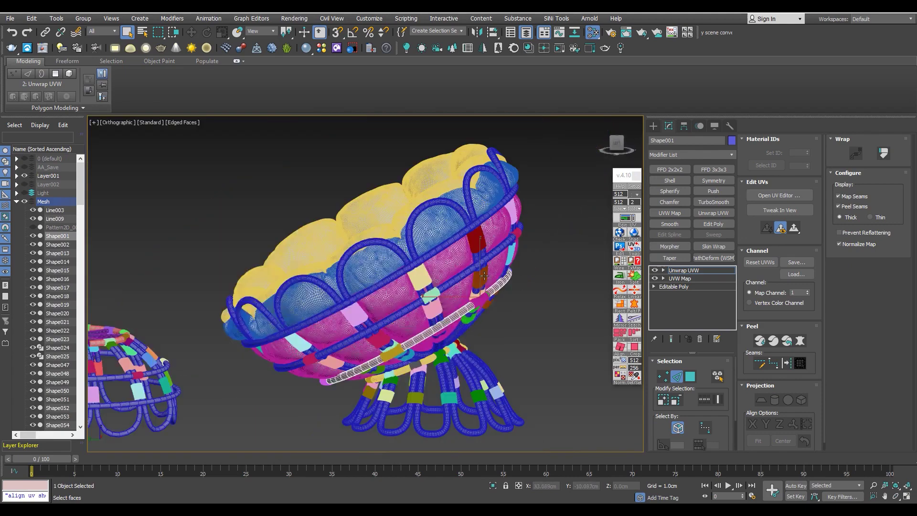
alt+middle_drag(461, 328, 453, 286)
scroll(454, 278, up, 5)
scroll(453, 282, up, 3)
scroll(471, 271, up, 1)
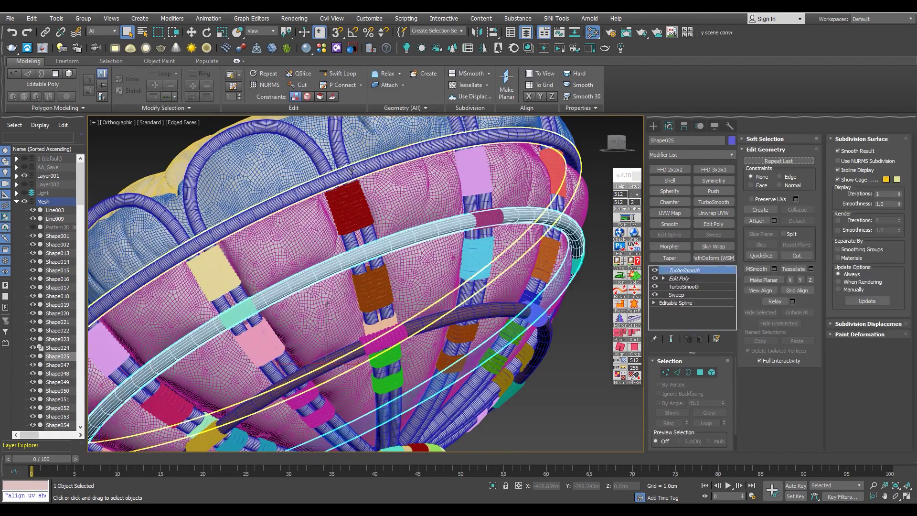
- Select the upper basket ring and inspect its Editable Poly layer
click(352, 170)
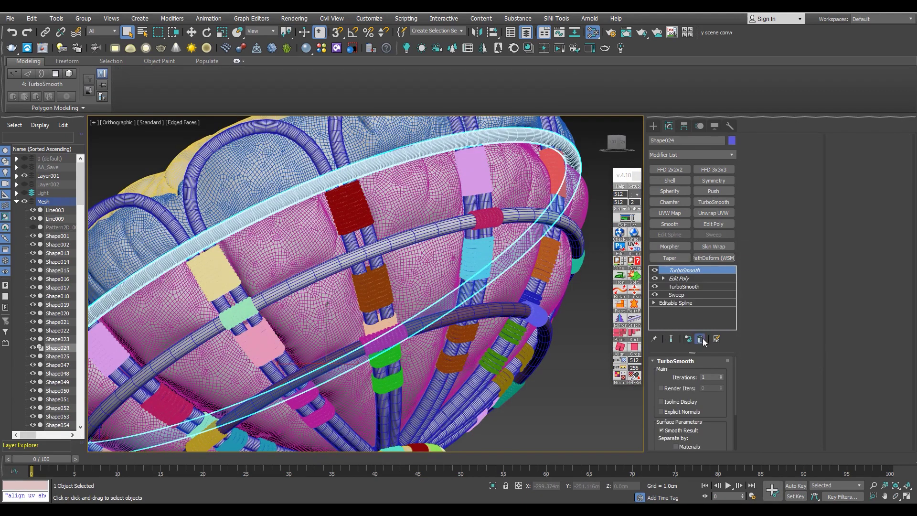
click(688, 270)
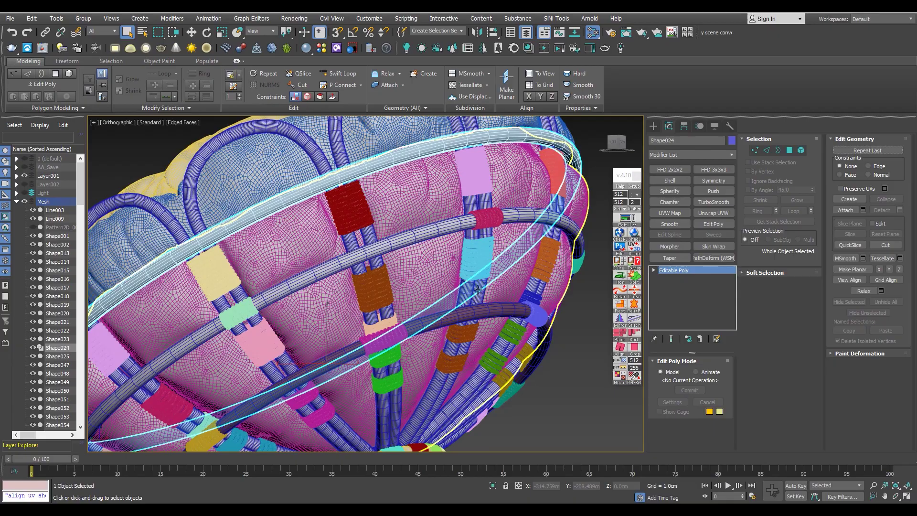
scroll(478, 289, down, 5)
alt+middle_drag(477, 289, 392, 318)
scroll(387, 296, up, 8)
scroll(398, 327, down, 6)
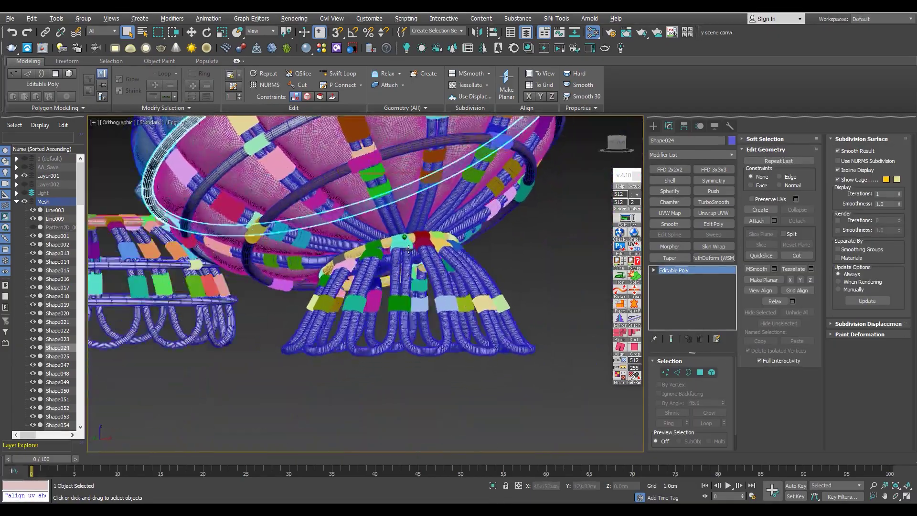
scroll(392, 317, up, 3)
- Select all four basket rings and isolate them with Alt+Q
ctrl+click(418, 206)
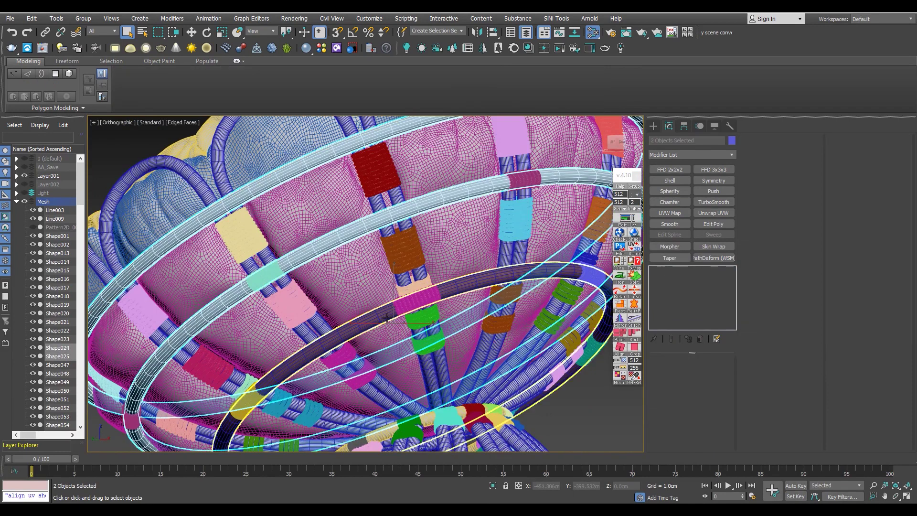
scroll(418, 206, up, 2)
click(418, 206)
key(z)
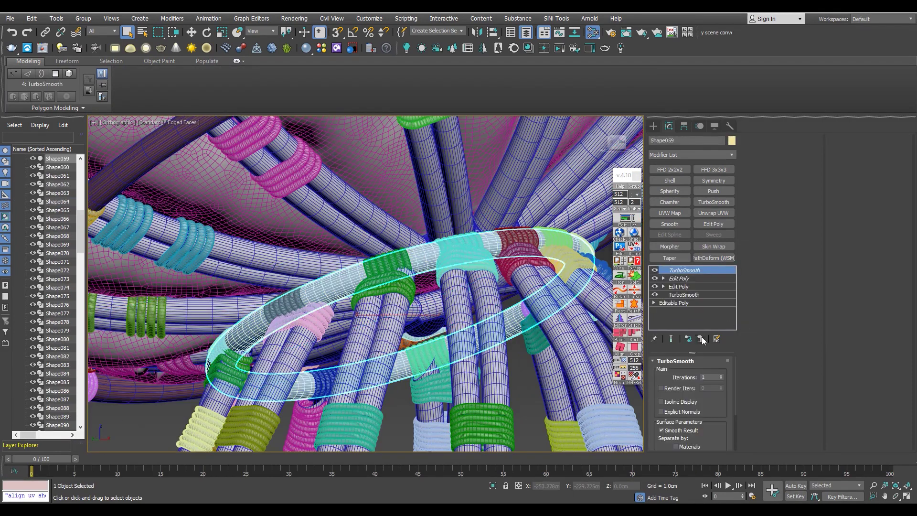
scroll(393, 273, down, 2)
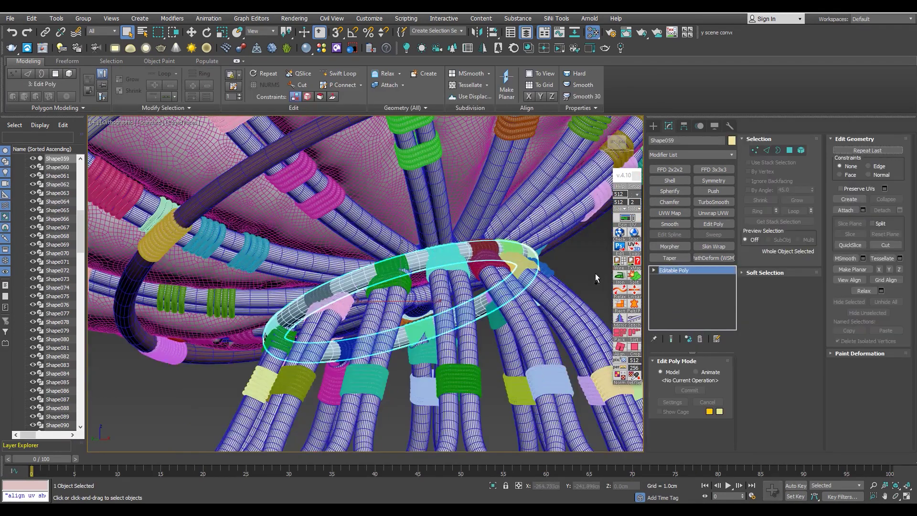
scroll(439, 274, down, 4)
scroll(387, 228, up, 4)
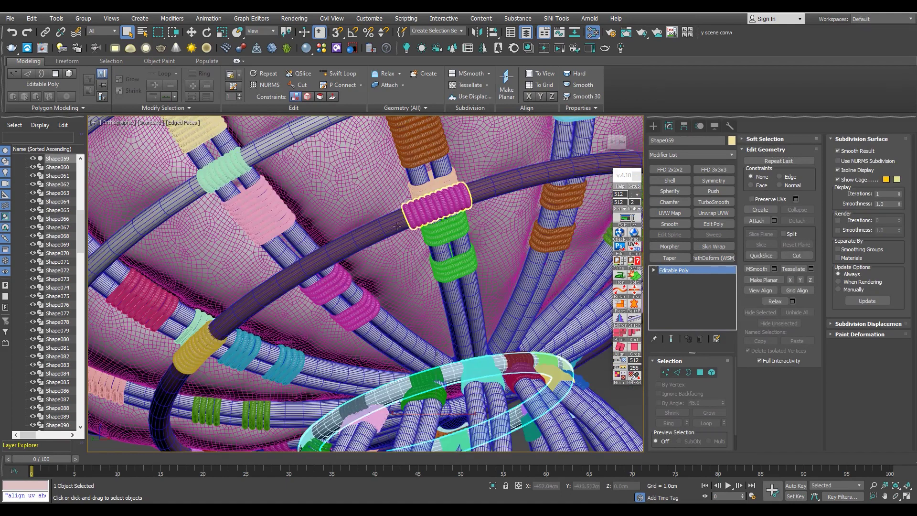
ctrl+click(387, 227)
scroll(387, 228, down, 5)
ctrl+click(349, 151)
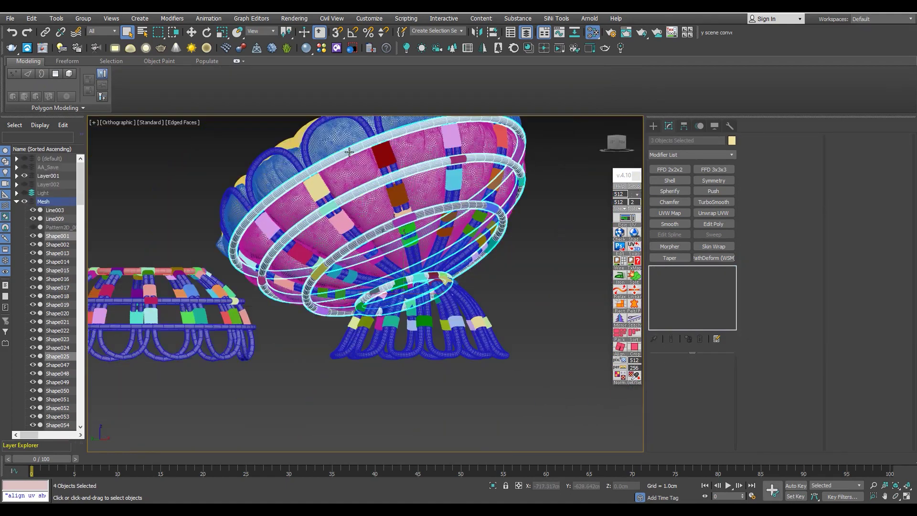
key(alt+q)
- Attach the other ring tubes to one ring's Editable Poly, right-clicking to finish
click(465, 344)
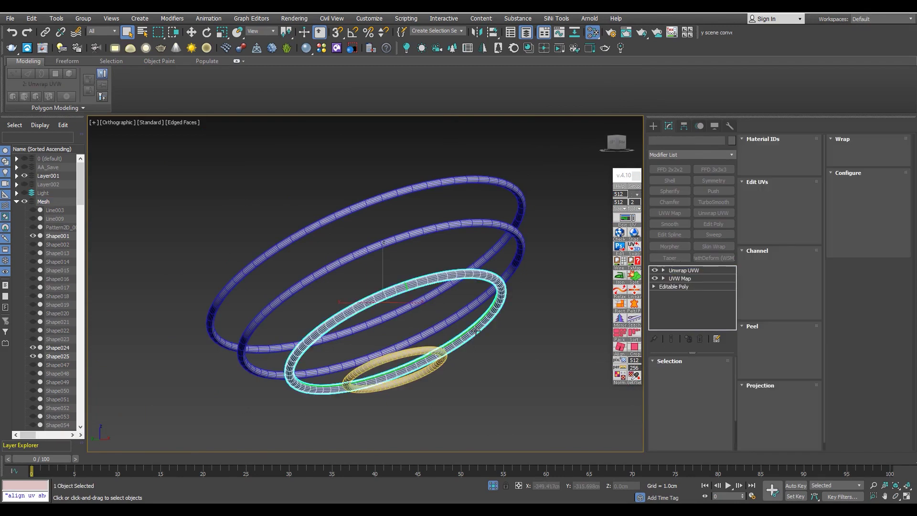
scroll(465, 345, up, 4)
alt+middle_drag(465, 345, 444, 315)
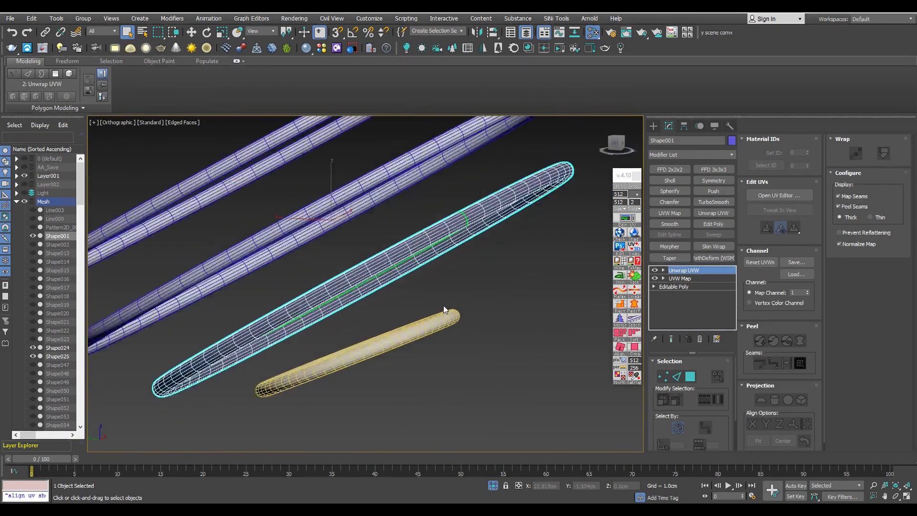
click(447, 329)
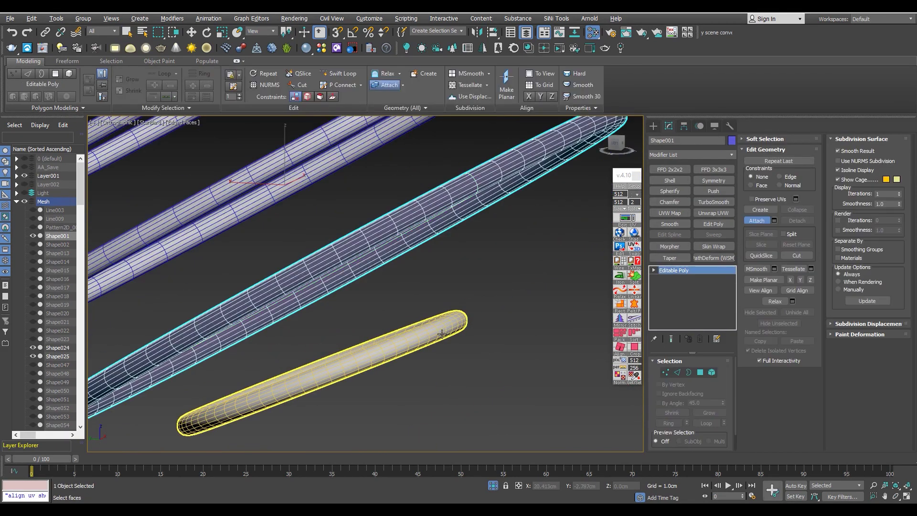
click(505, 261)
scroll(485, 268, down, 4)
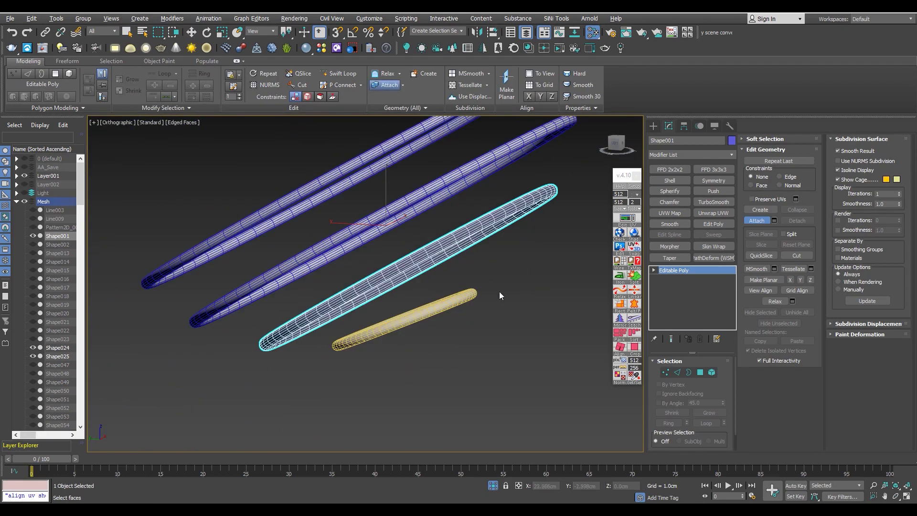
key(ctrl+a)
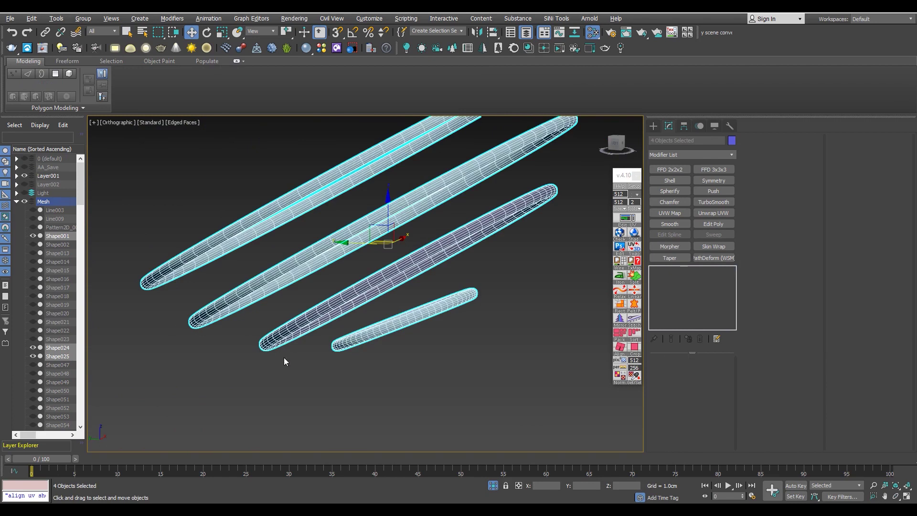
click(373, 384)
click(393, 278)
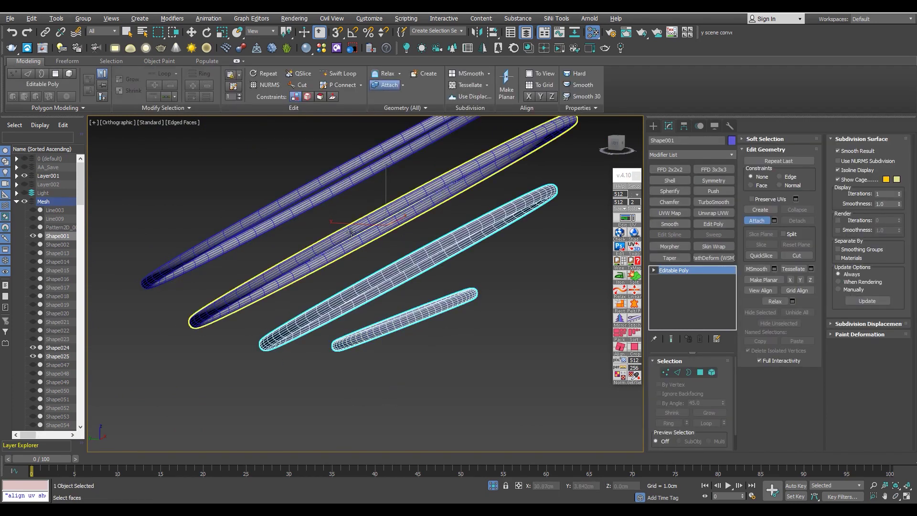
click(351, 232)
click(382, 163)
right_click(382, 162)
- Add UVW Map and Unwrap UVW modifiers to the combined rings
click(663, 213)
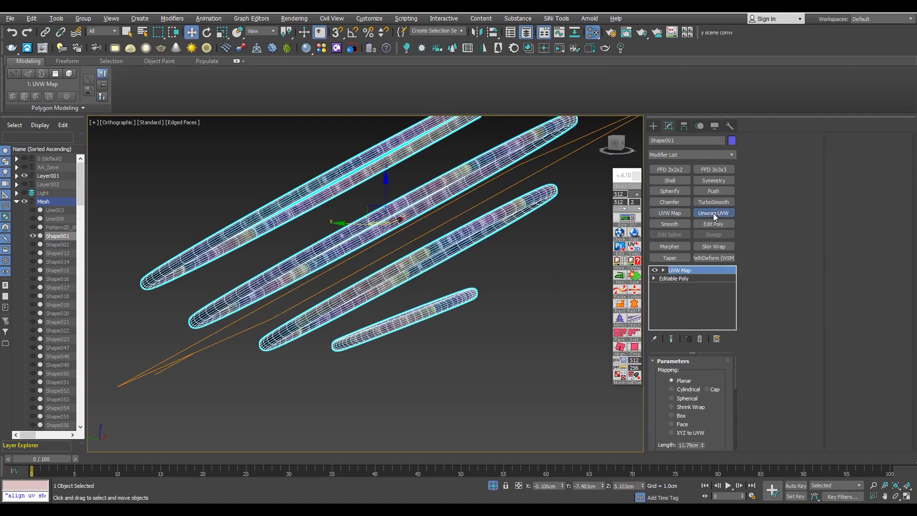
click(713, 213)
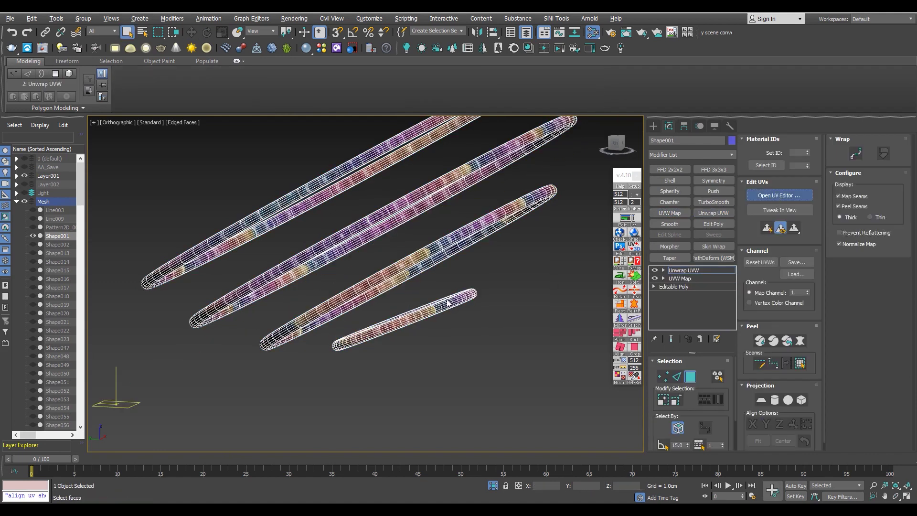
alt+middle_drag(404, 293, 344, 293)
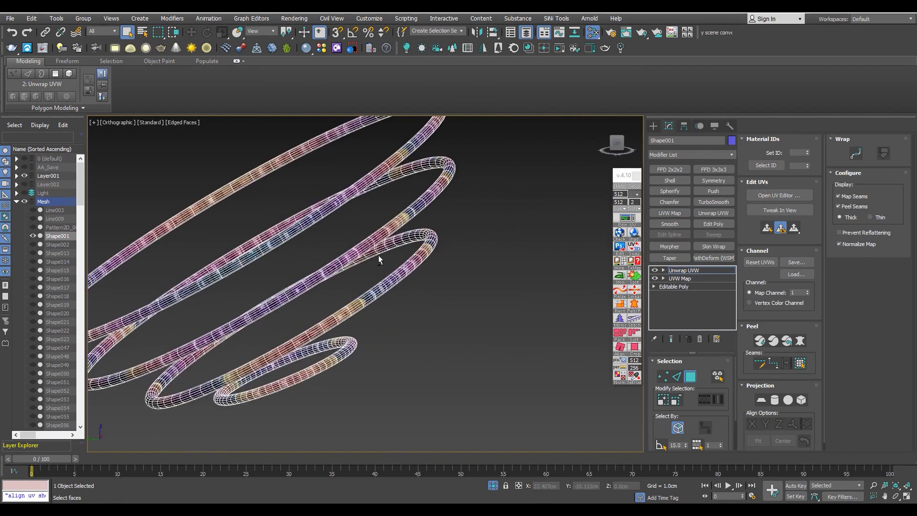
scroll(343, 293, up, 3)
scroll(367, 257, up, 5)
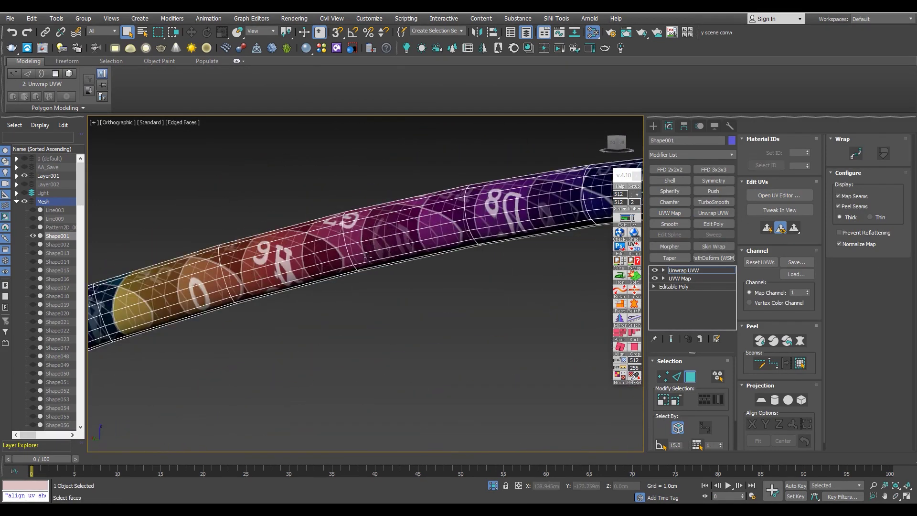
scroll(365, 250, down, 5)
scroll(395, 317, up, 3)
scroll(394, 316, up, 2)
scroll(379, 345, down, 5)
scroll(379, 345, up, 3)
scroll(390, 323, up, 3)
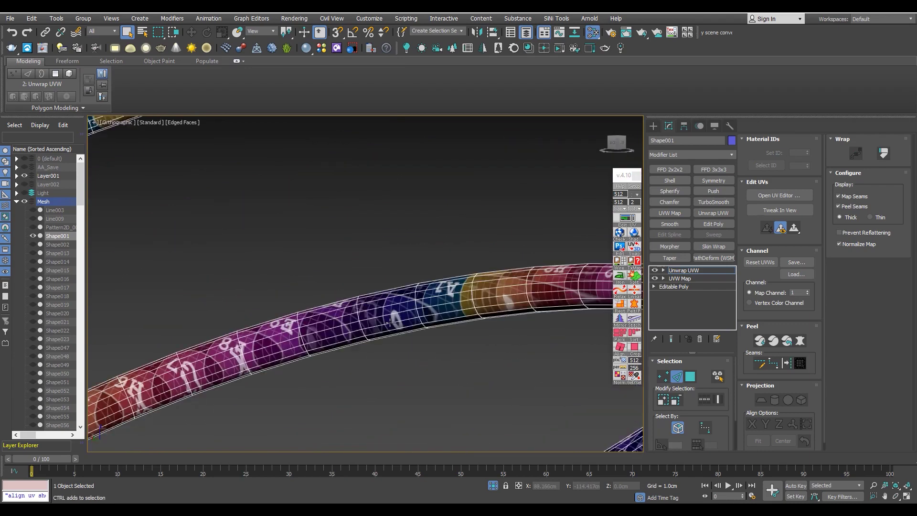
scroll(393, 313, down, 5)
scroll(389, 334, up, 1)
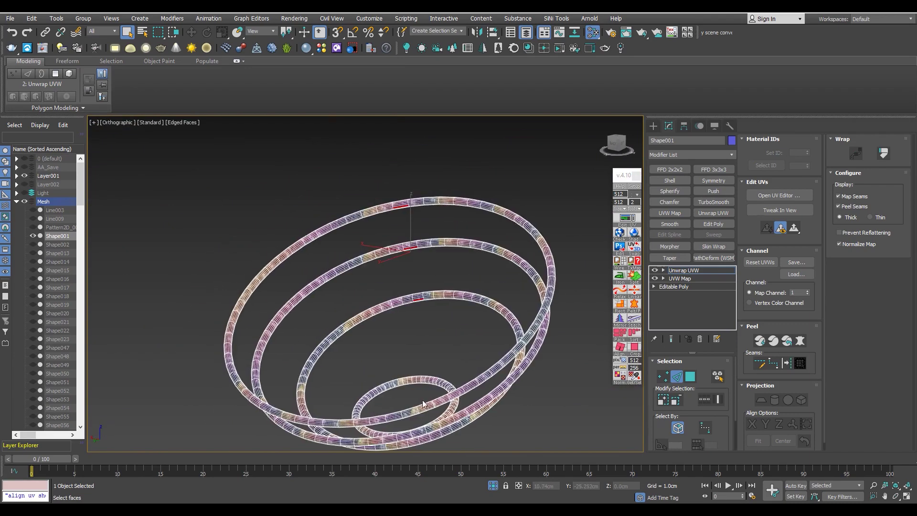
scroll(404, 348, up, 4)
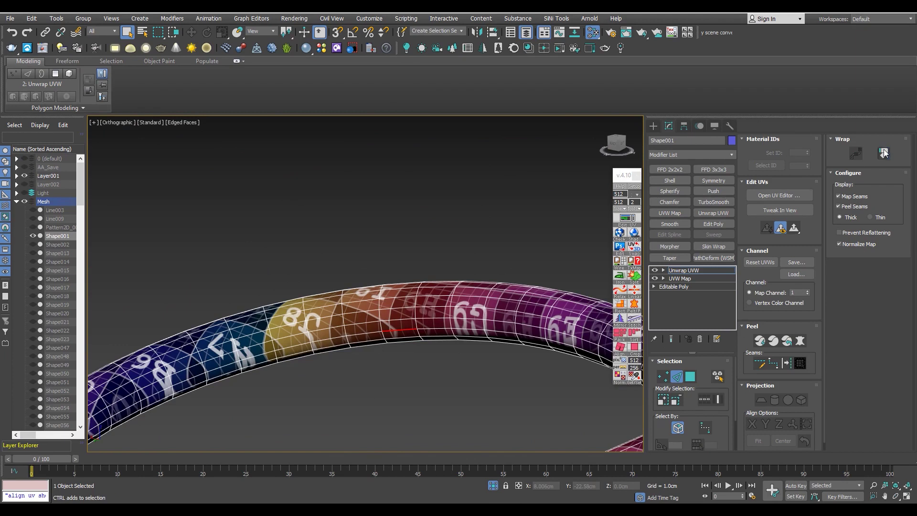
scroll(341, 337, down, 5)
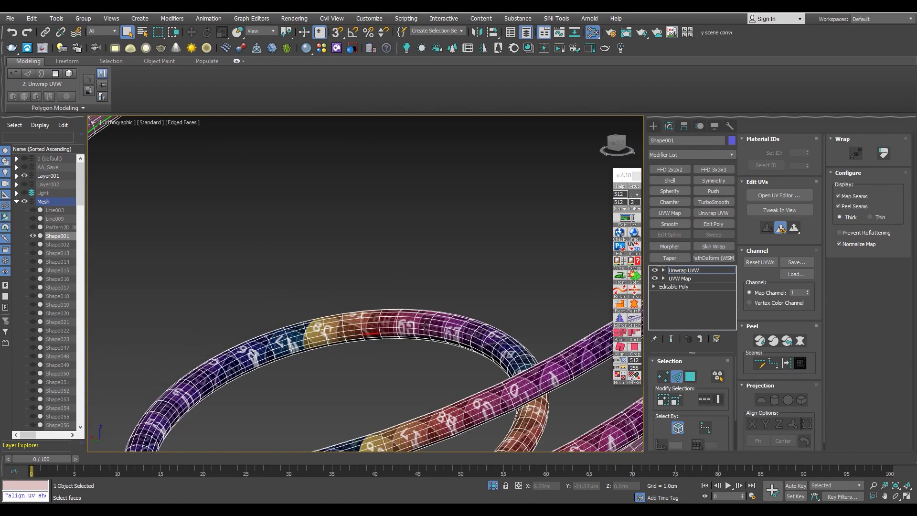
scroll(401, 296, down, 2)
scroll(390, 214, up, 5)
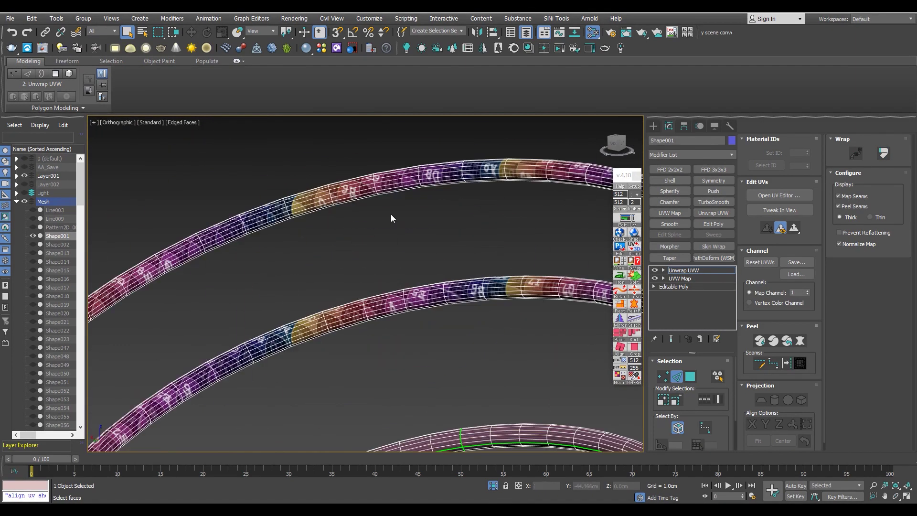
scroll(436, 326, up, 2)
- Unwrap the ring UVs along their tube length using Wrap
click(881, 158)
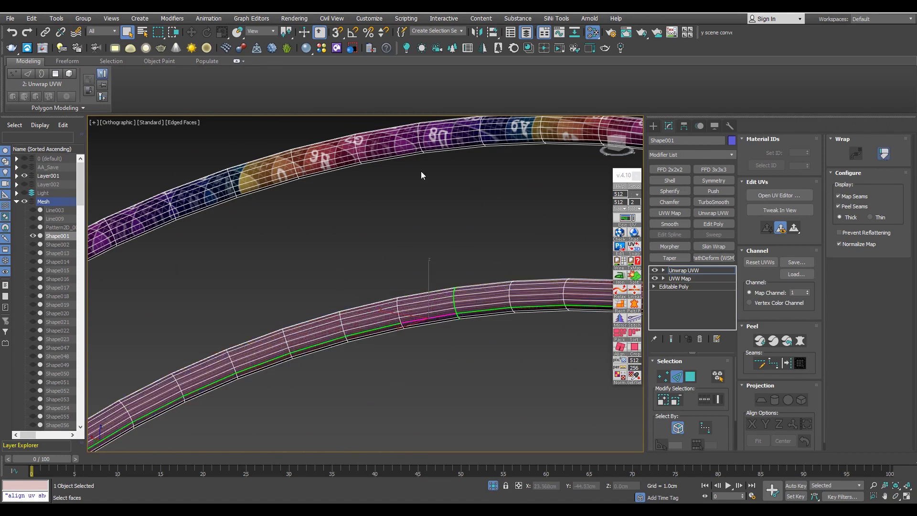
scroll(437, 212, down, 2)
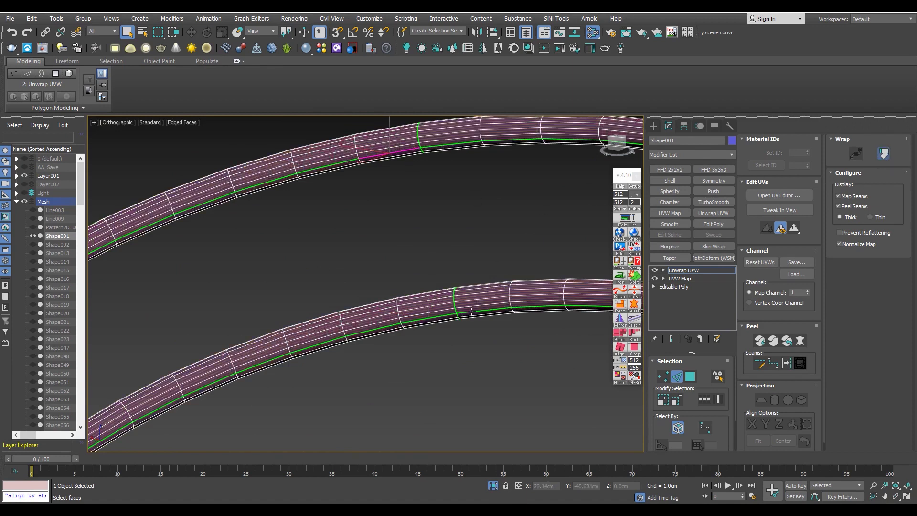
scroll(436, 211, down, 3)
alt+middle_drag(436, 211, 451, 254)
scroll(422, 345, up, 5)
scroll(424, 347, up, 4)
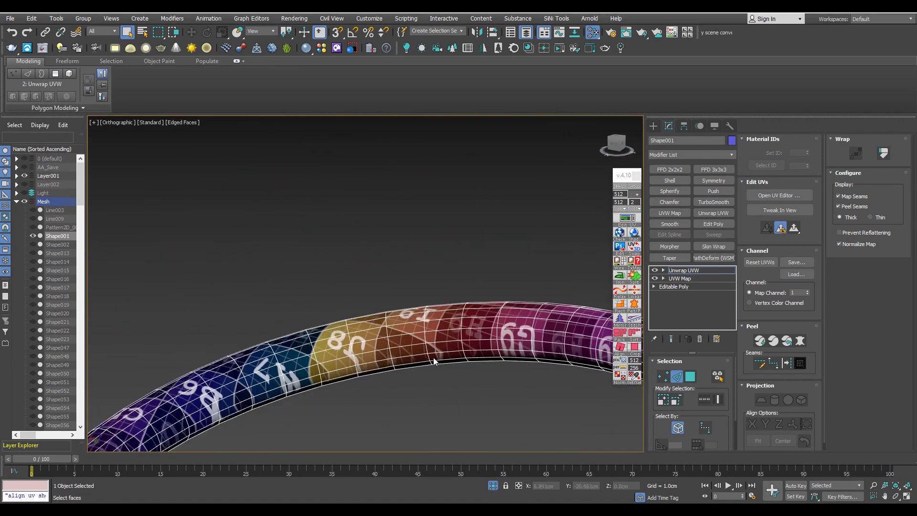
click(882, 152)
scroll(363, 363, down, 5)
alt+middle_drag(363, 363, 368, 366)
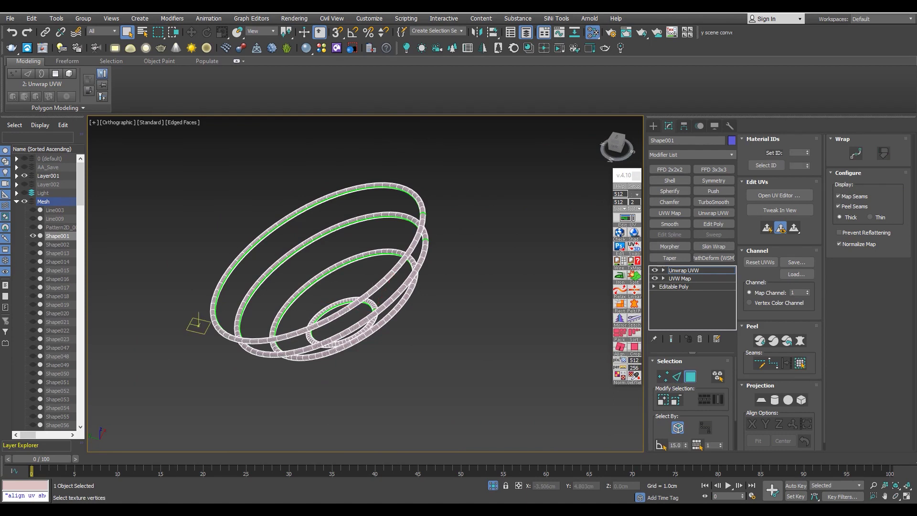
- Pack all ring UVs into the 0–1 square and collapse to Editable Poly
click(779, 194)
key(ctrl+a)
scroll(529, 345, down, 3)
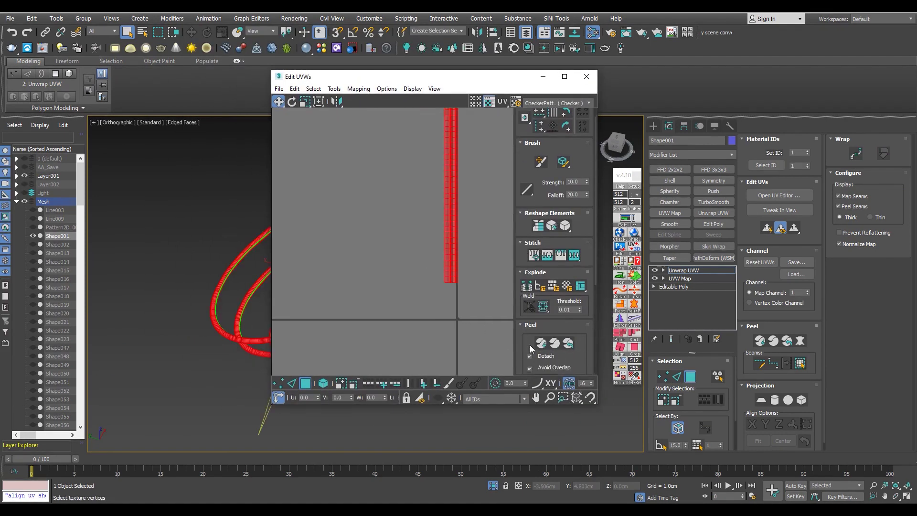
scroll(527, 345, down, 4)
click(527, 344)
scroll(442, 317, up, 3)
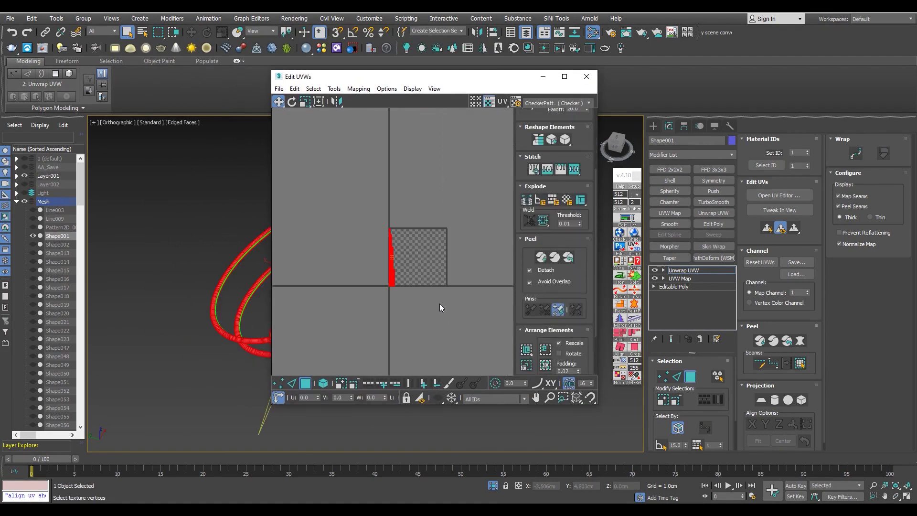
scroll(439, 302, up, 3)
click(471, 305)
- Clear the selection, exit isolation to show the full chair, and enable Edged Faces
scroll(396, 284, up, 5)
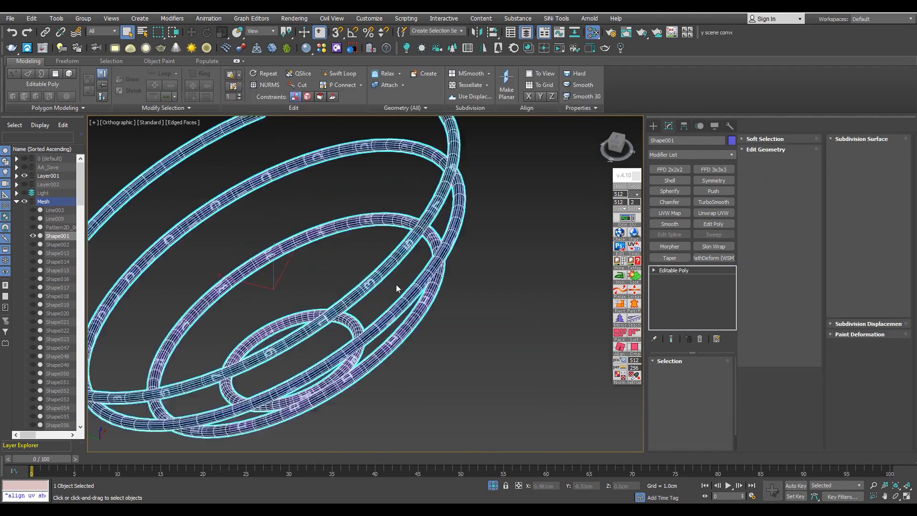
scroll(457, 314, up, 3)
click(433, 310)
alt+middle_drag(433, 310, 434, 266)
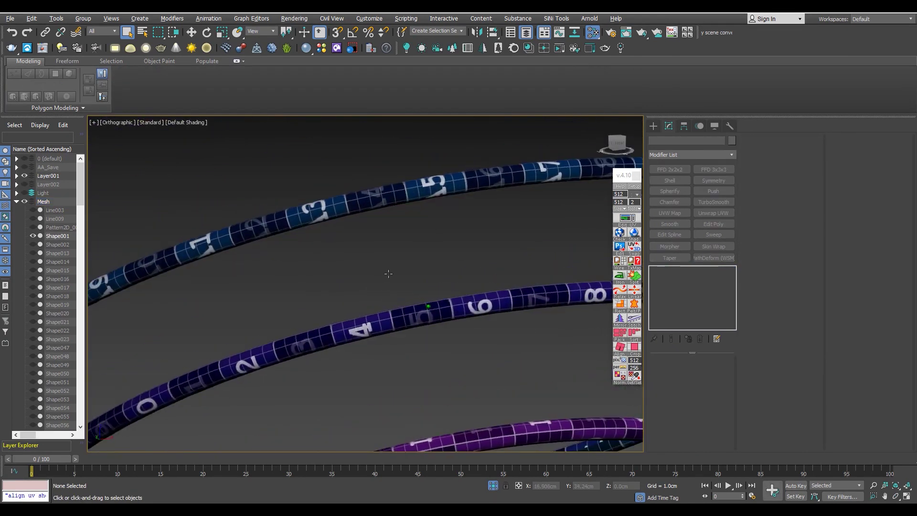
scroll(435, 266, down, 5)
scroll(434, 266, down, 2)
click(493, 485)
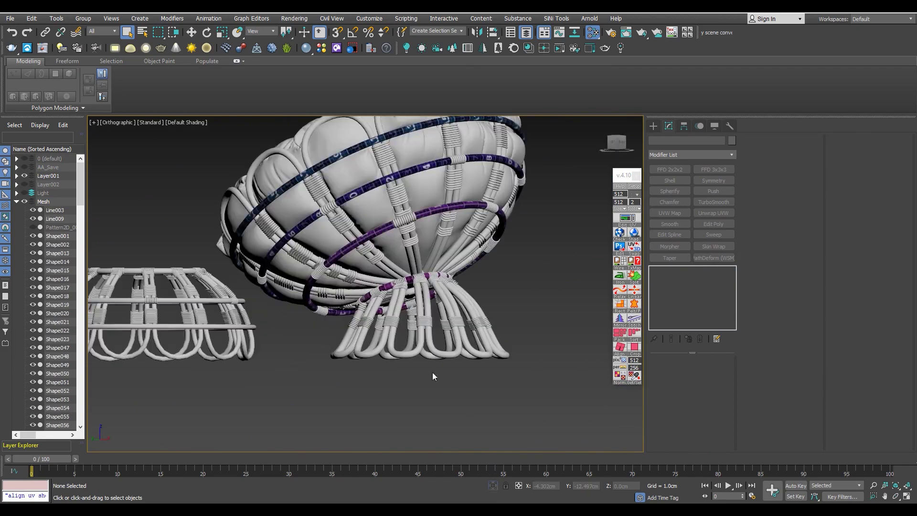
key(F4)
- Select Shape002, frame it, and add the first several bowl loops to the selection
click(64, 237)
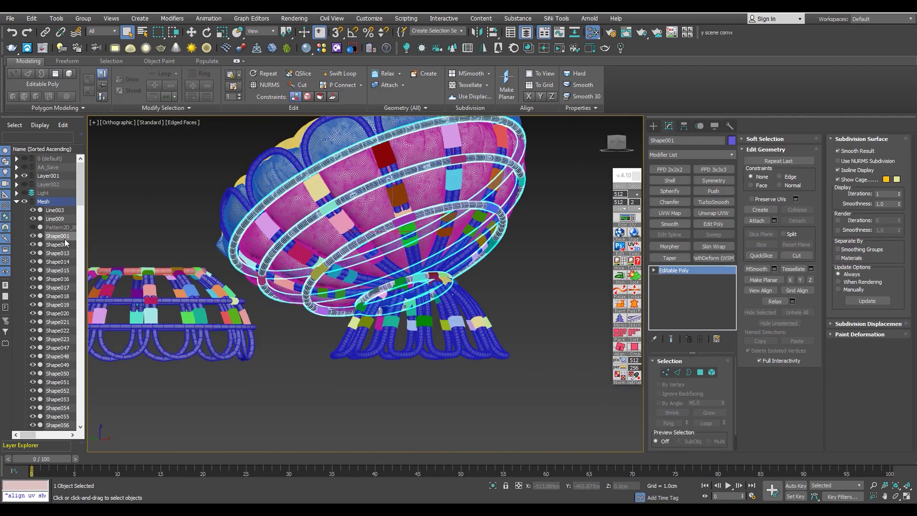
click(64, 246)
key(z)
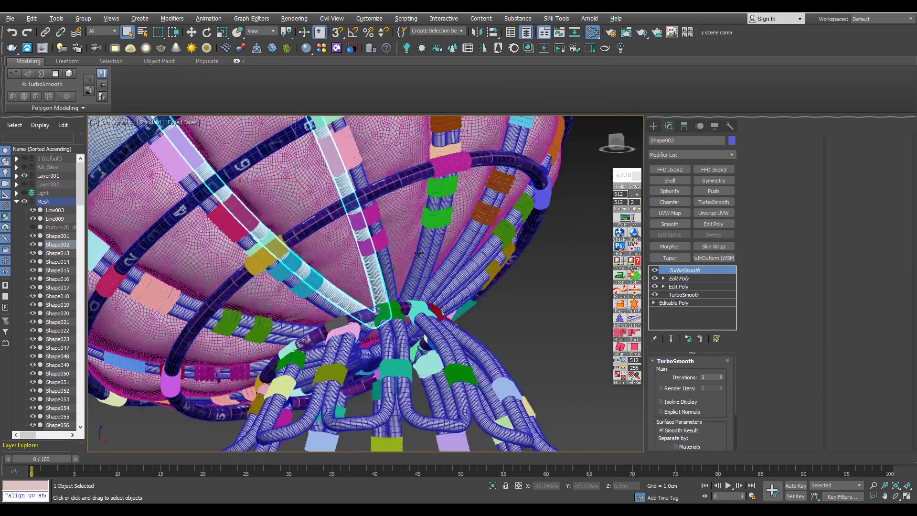
ctrl+click(272, 191)
mouse_move(273, 191)
alt+middle_down()
mouse_move(256, 177)
mouse_move(421, 274)
alt+middle_up()
ctrl+click(256, 176)
ctrl+click(381, 210)
ctrl+click(258, 215)
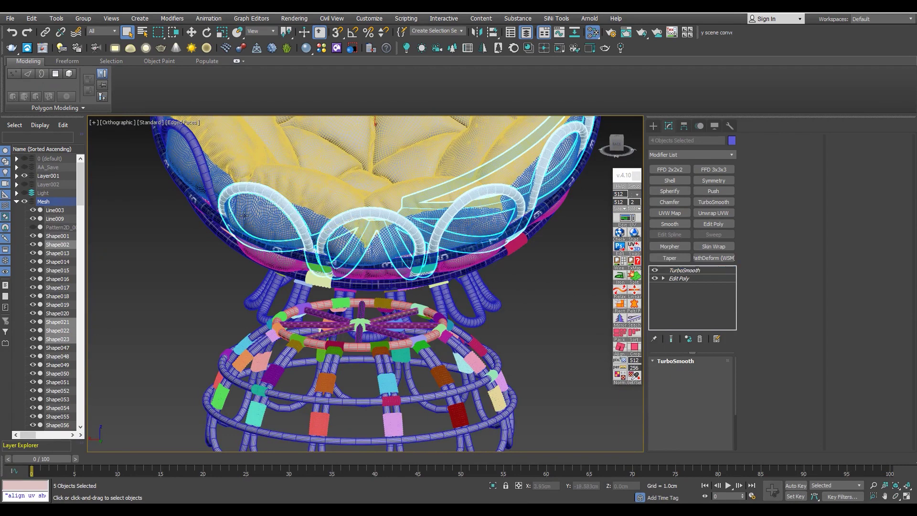
alt+middle_drag(258, 214, 333, 263)
ctrl+click(333, 263)
ctrl+click(411, 296)
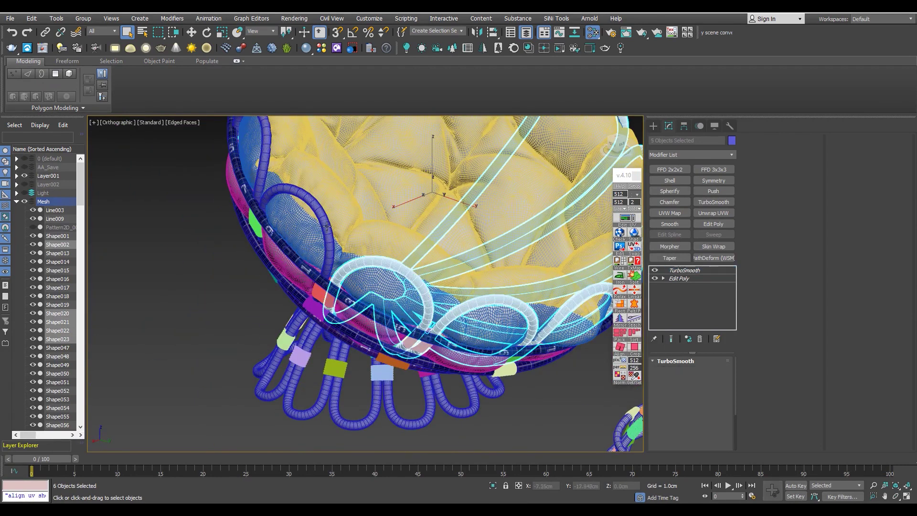
- Add the remaining bowl loops until twelve are selected, then isolate them
mouse_move(411, 296)
alt+middle_down()
mouse_move(363, 287)
mouse_move(286, 215)
alt+middle_up()
ctrl+click(282, 215)
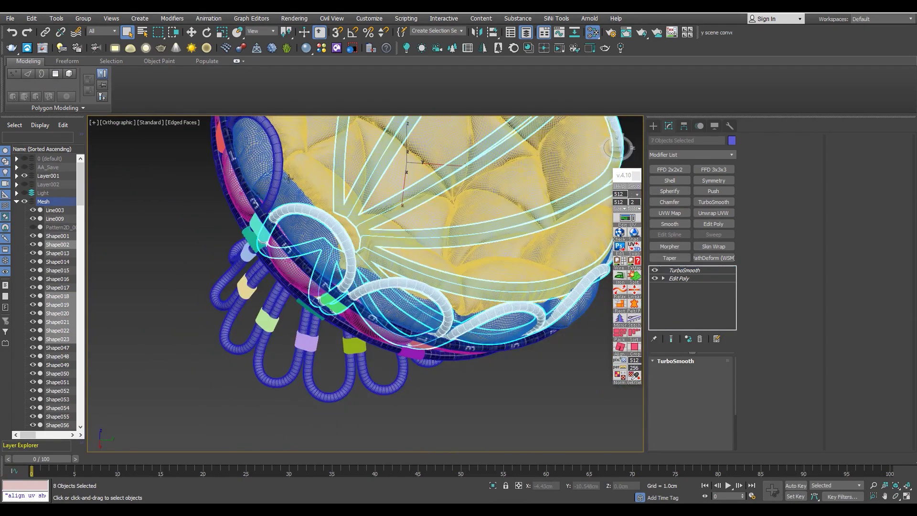
ctrl+click(280, 169)
alt+middle_drag(280, 169, 334, 249)
ctrl+click(363, 311)
mouse_move(363, 310)
alt+middle_down()
mouse_move(386, 275)
mouse_move(379, 255)
alt+middle_up()
scroll(387, 275, up, 4)
ctrl+click(379, 249)
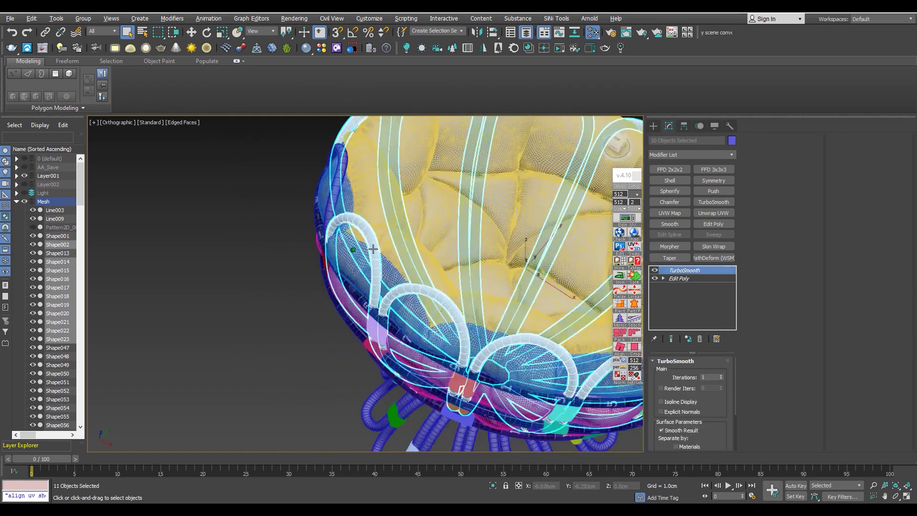
scroll(378, 255, up, 5)
ctrl+click(277, 296)
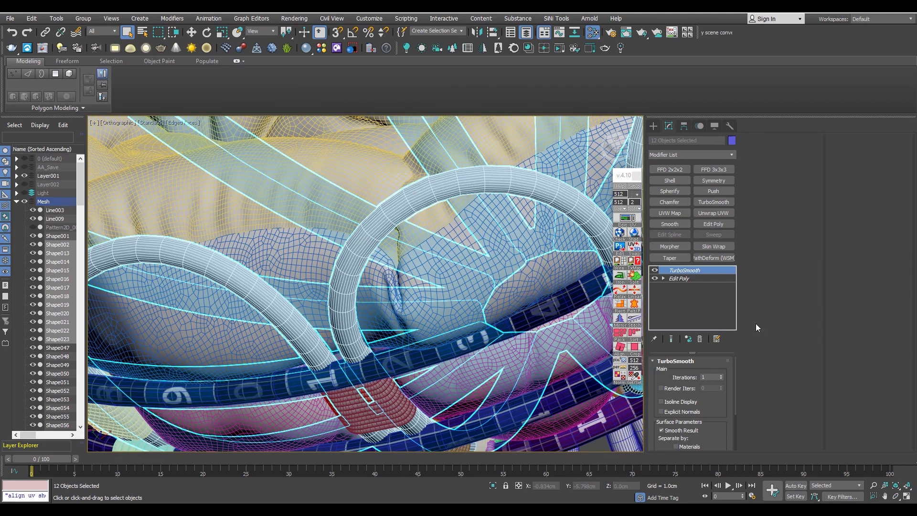
scroll(349, 258, down, 8)
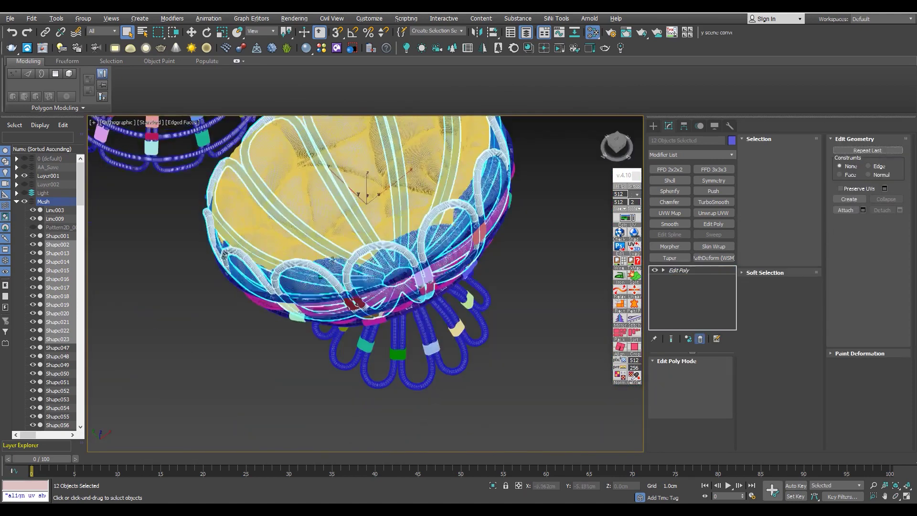
alt+middle_drag(349, 257, 325, 257)
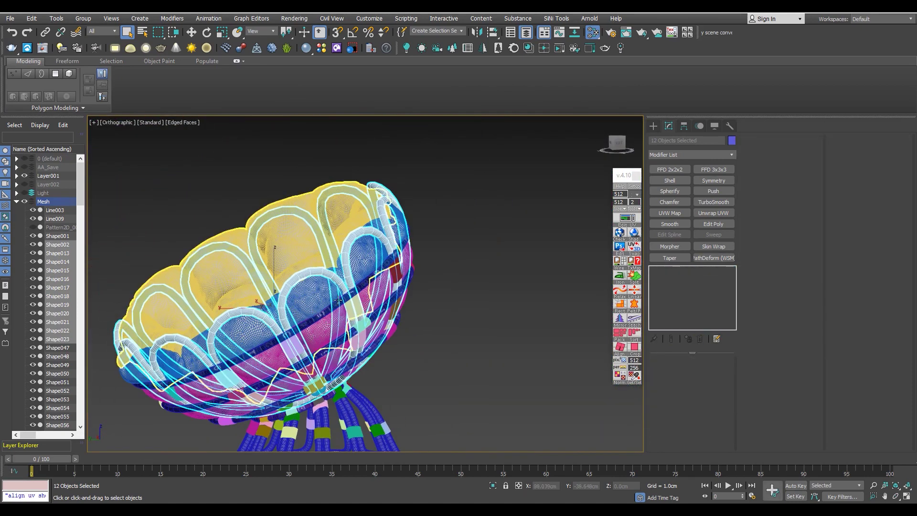
scroll(343, 329, up, 5)
key(alt+q)
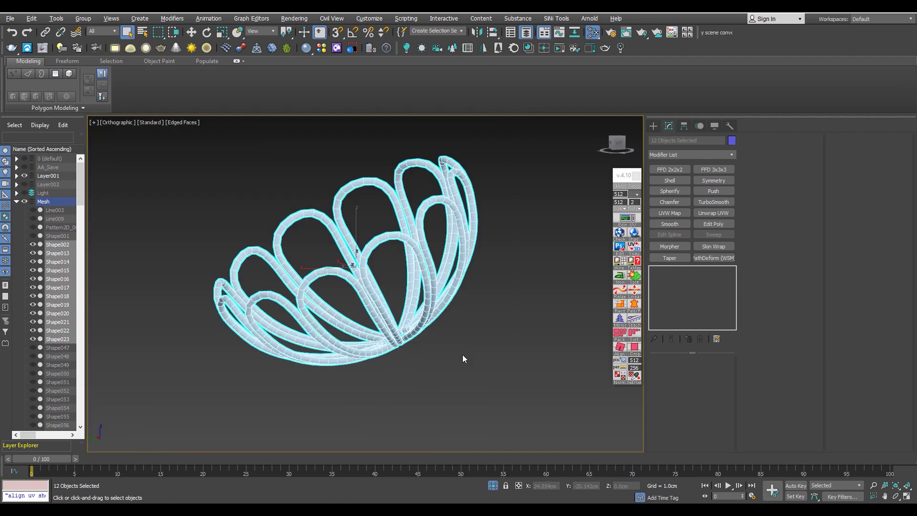
- Use Shape002 as the base and attach the first front petal loops to it
click(362, 265)
scroll(362, 265, up, 2)
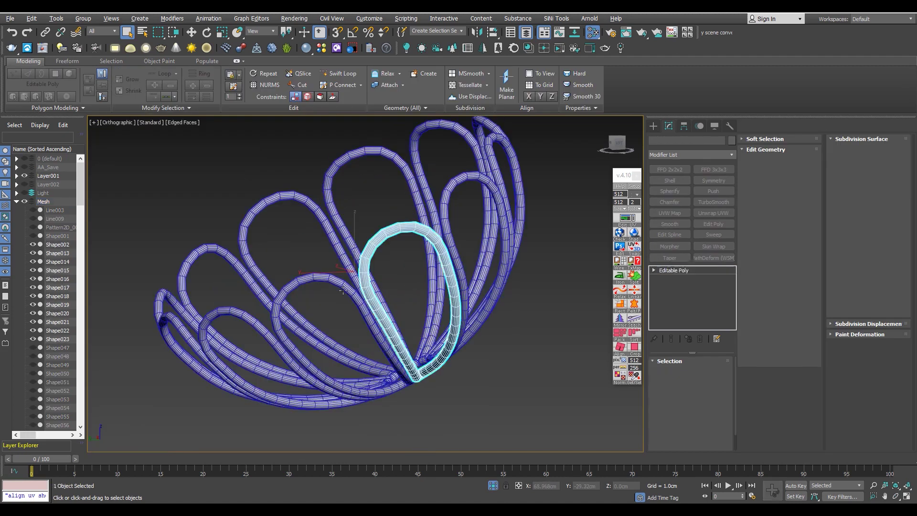
key(alt+a)
click(334, 283)
click(252, 325)
alt+middle_drag(252, 325, 362, 292)
click(362, 292)
click(301, 285)
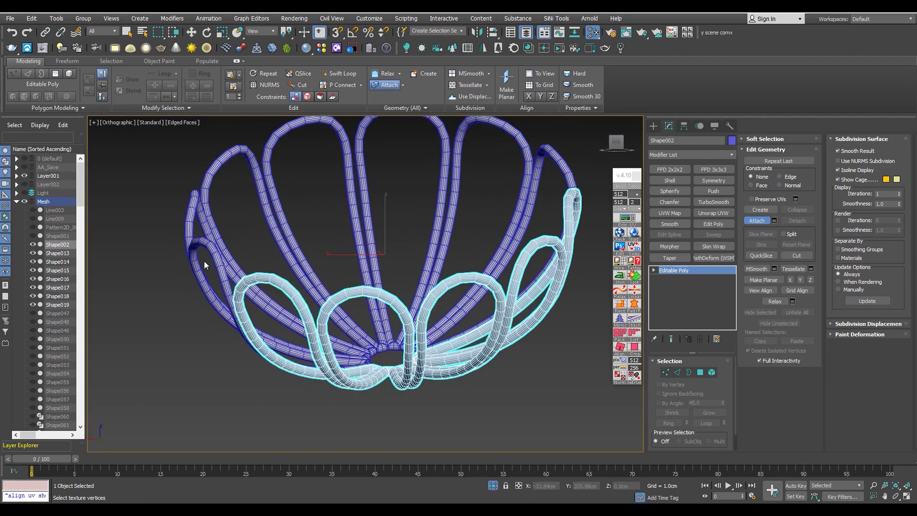
click(205, 261)
- Attach the remaining petal loops, ending with Shape014 and Shape013, then exit Attach
click(199, 215)
click(262, 153)
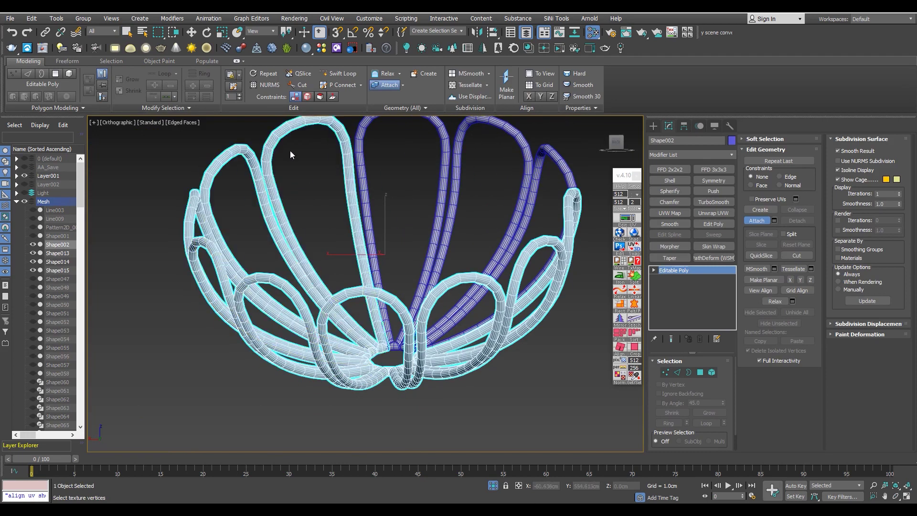
alt+middle_drag(291, 150, 349, 194)
click(349, 194)
click(419, 196)
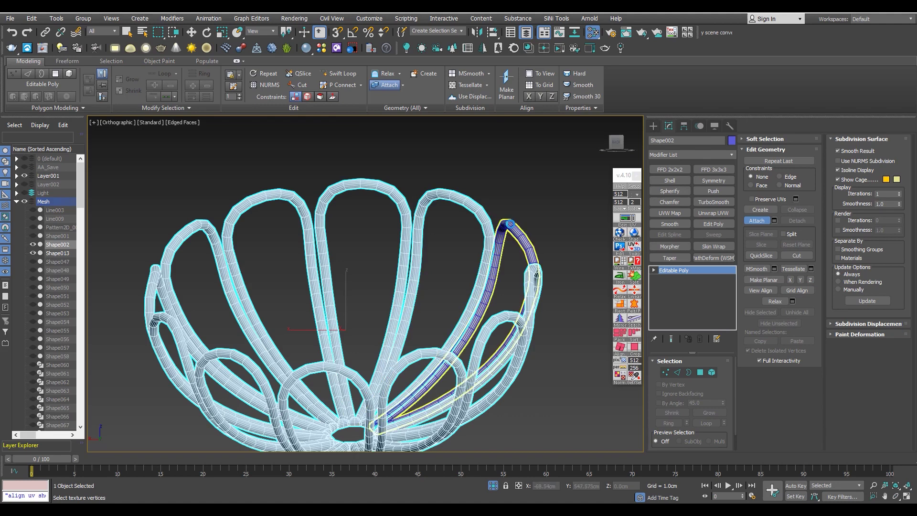
click(509, 224)
key(w)
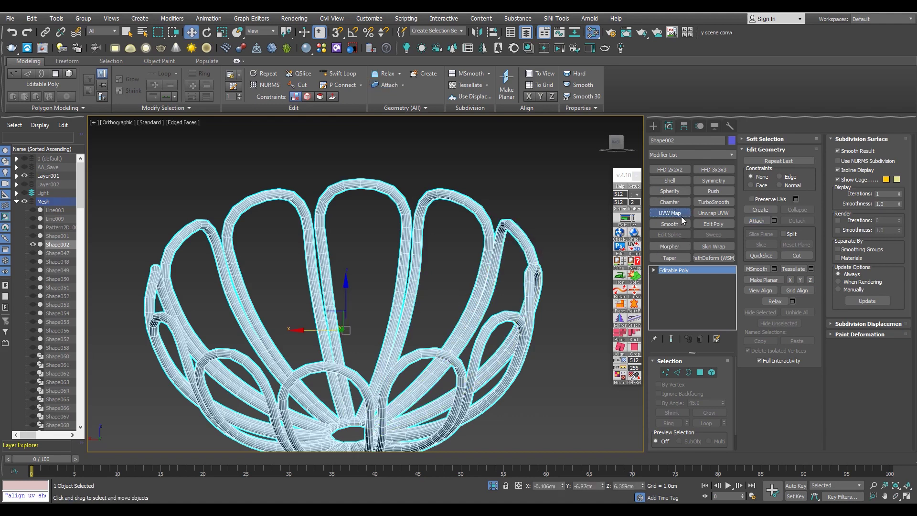
click(681, 215)
- Add an Unwrap UVW modifier to the combined loops and frame the basket in view
click(709, 212)
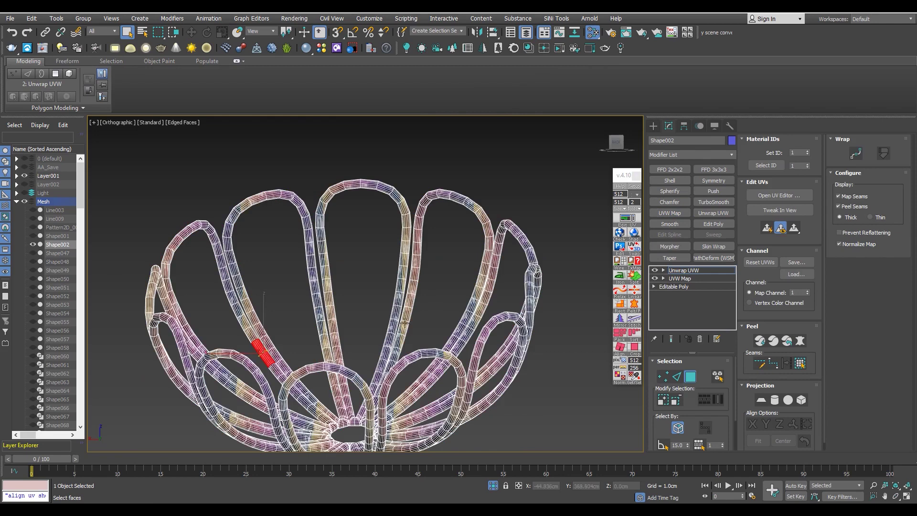
alt+middle_drag(404, 323, 502, 217)
scroll(502, 217, up, 3)
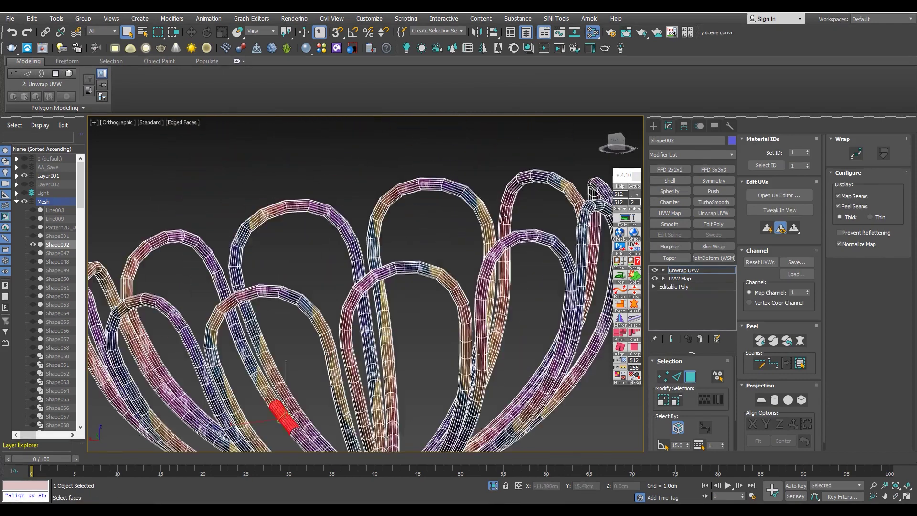
scroll(502, 217, up, 3)
scroll(478, 238, up, 2)
scroll(459, 253, up, 2)
scroll(444, 267, up, 2)
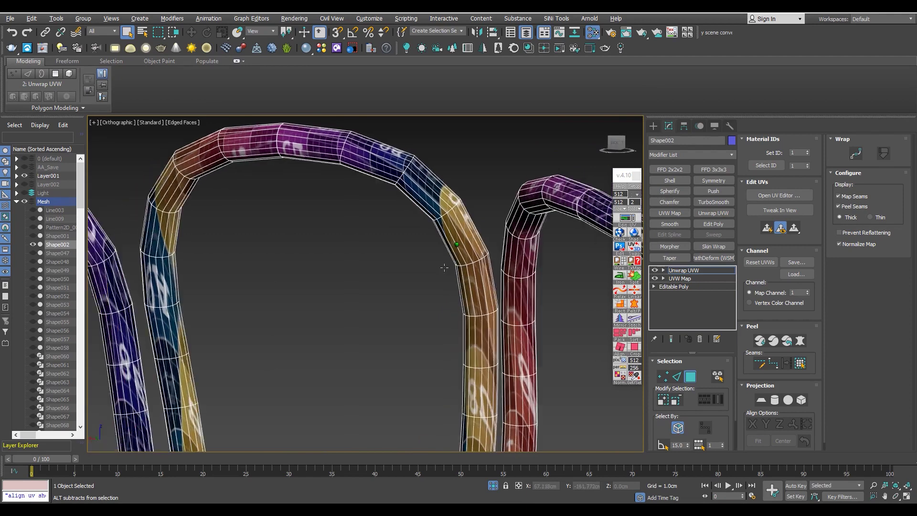
alt+middle_drag(445, 268, 439, 470)
click(490, 486)
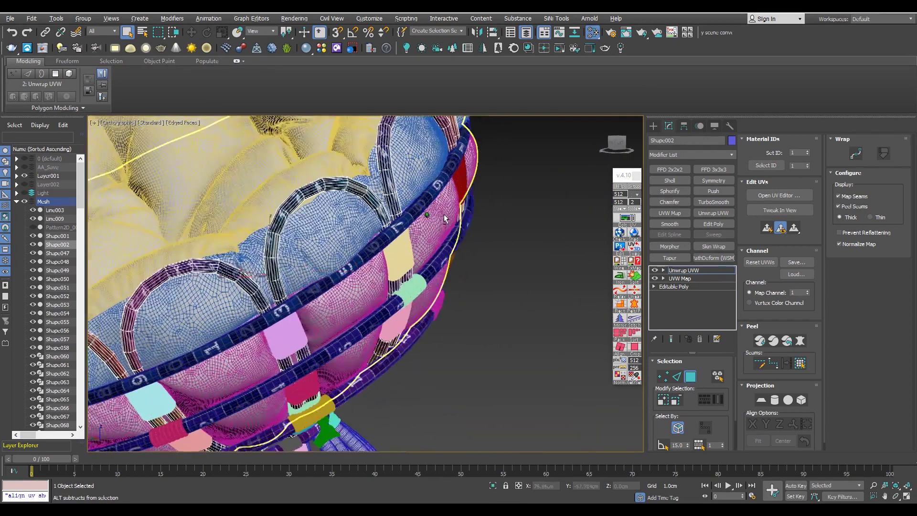
scroll(443, 214, up, 3)
middle_drag(480, 217, 418, 229)
- Isolate the Shape002 tubes and wrap the UVs along the first arch
key(alt+q)
scroll(453, 176, up, 2)
scroll(395, 197, up, 2)
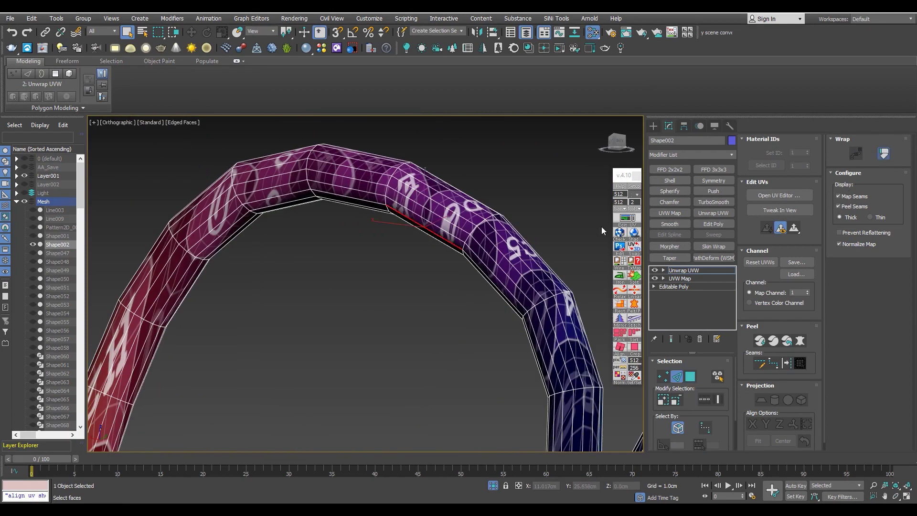
scroll(448, 222, down, 3)
scroll(345, 194, up, 4)
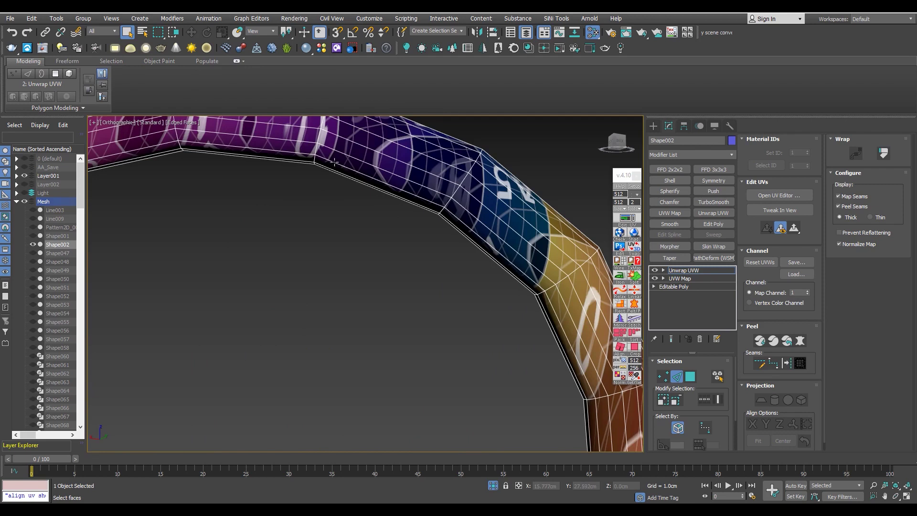
scroll(402, 219, down, 3)
scroll(307, 237, down, 2)
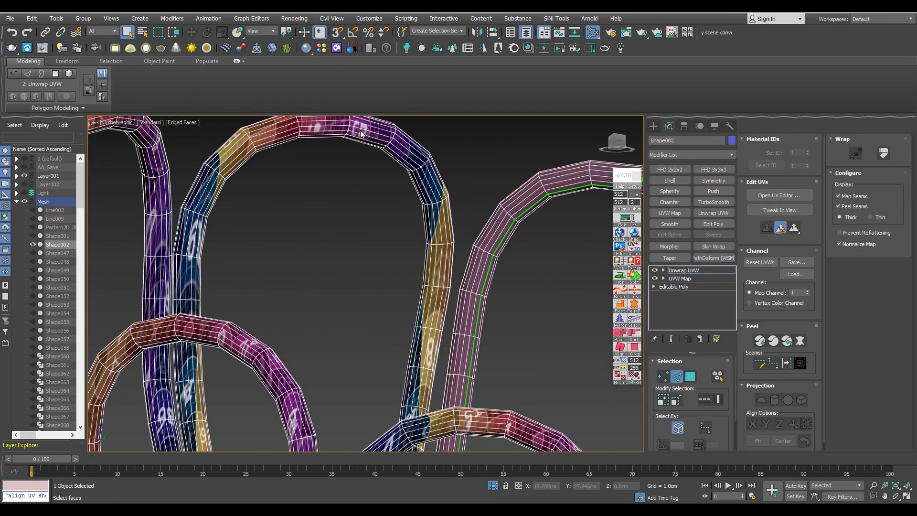
scroll(350, 191, up, 3)
scroll(349, 187, up, 2)
scroll(349, 188, up, 1)
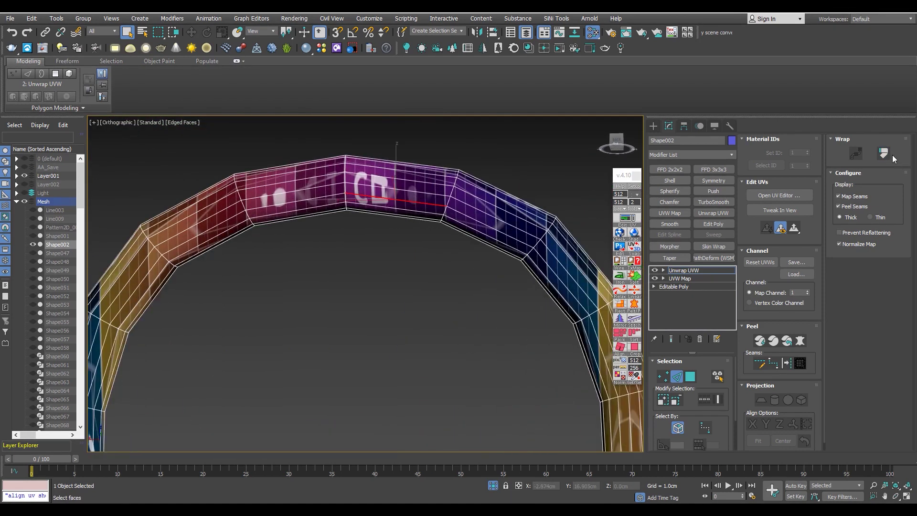
scroll(301, 224, down, 3)
scroll(317, 181, up, 1)
scroll(318, 178, up, 3)
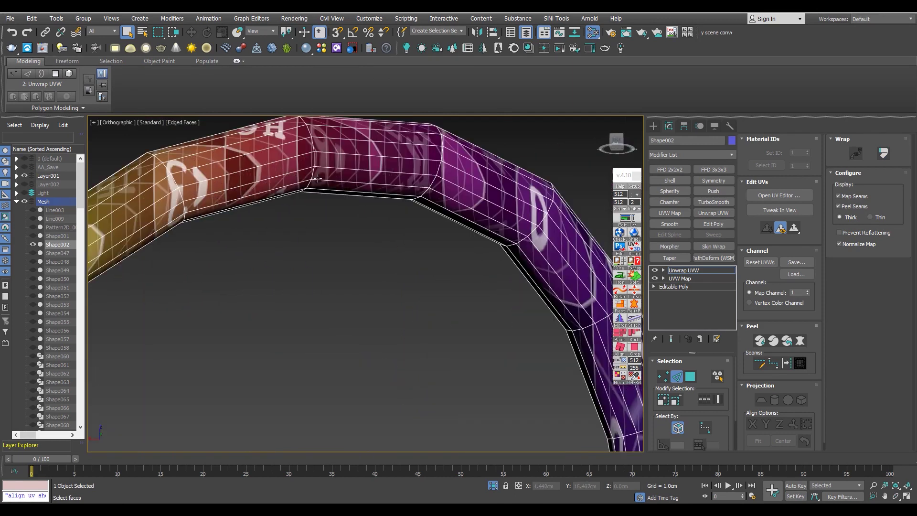
alt+middle_drag(339, 166, 399, 184)
click(883, 154)
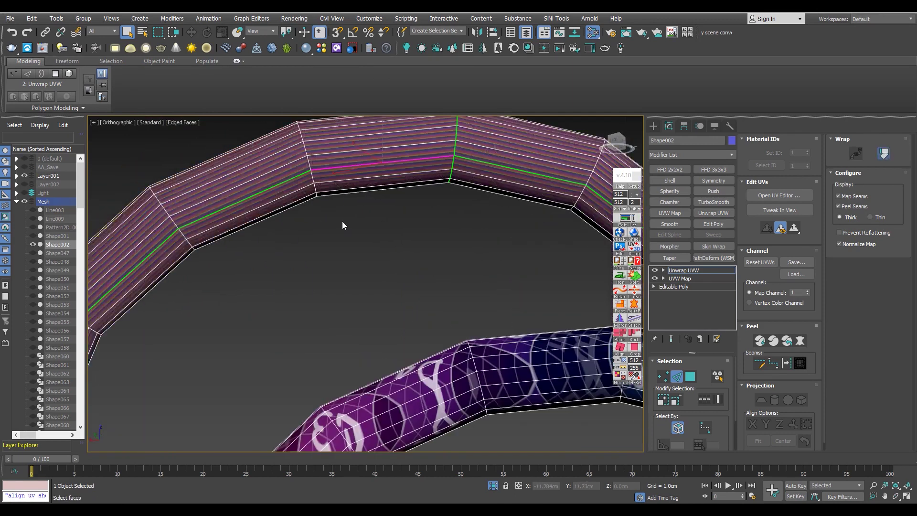
- Inspect the checker on the brown and purple arches, then wrap the next tube arch
scroll(342, 221, down, 3)
scroll(287, 269, up, 2)
scroll(250, 261, up, 2)
mouse_move(231, 250)
alt+middle_down()
mouse_move(205, 262)
mouse_move(385, 278)
alt+middle_up()
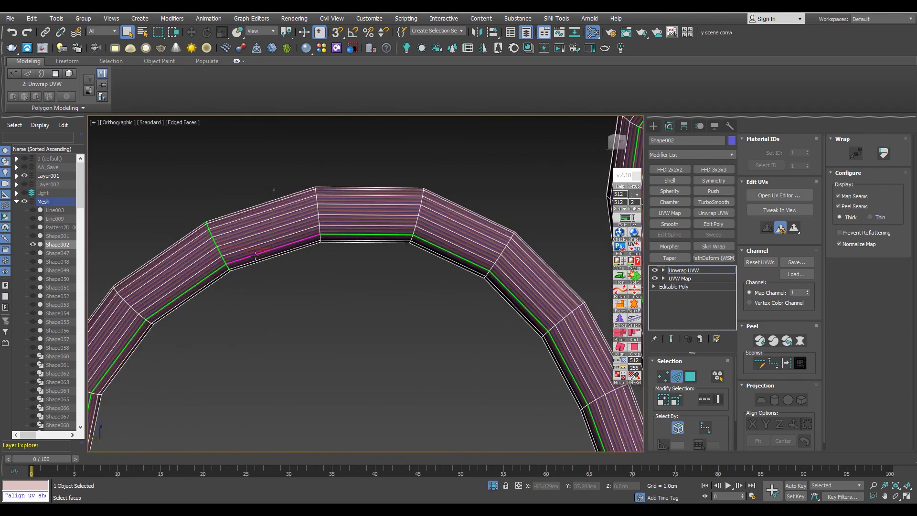
scroll(258, 260, down, 3)
scroll(289, 234, up, 3)
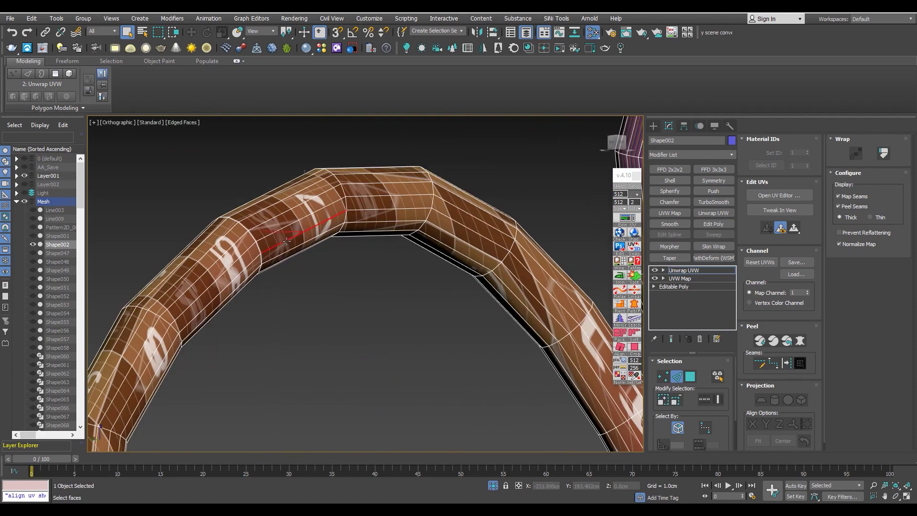
alt+middle_drag(286, 241, 899, 164)
scroll(337, 256, down, 5)
mouse_move(337, 255)
alt+middle_down()
mouse_move(425, 210)
mouse_move(240, 250)
alt+middle_up()
scroll(360, 255, up, 5)
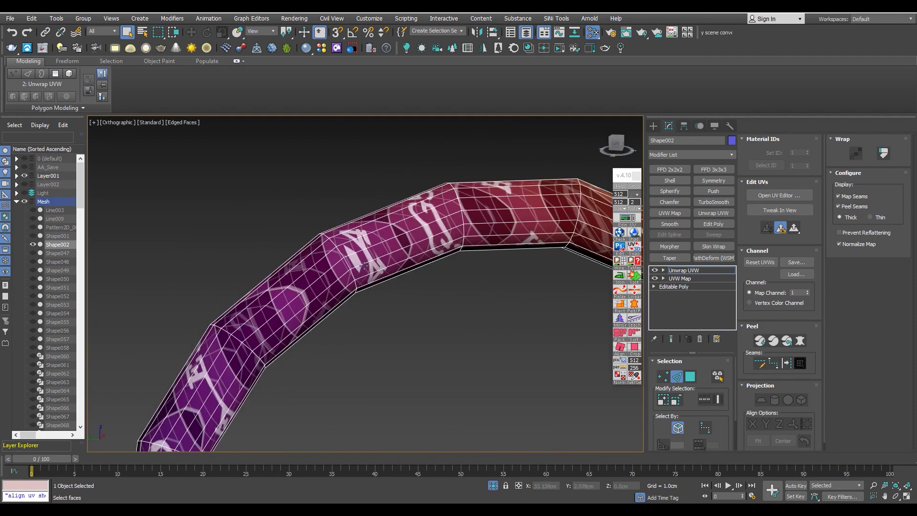
scroll(312, 272, down, 5)
mouse_move(312, 272)
alt+middle_down()
mouse_move(242, 284)
mouse_move(316, 246)
alt+middle_up()
scroll(242, 284, up, 2)
scroll(270, 278, up, 3)
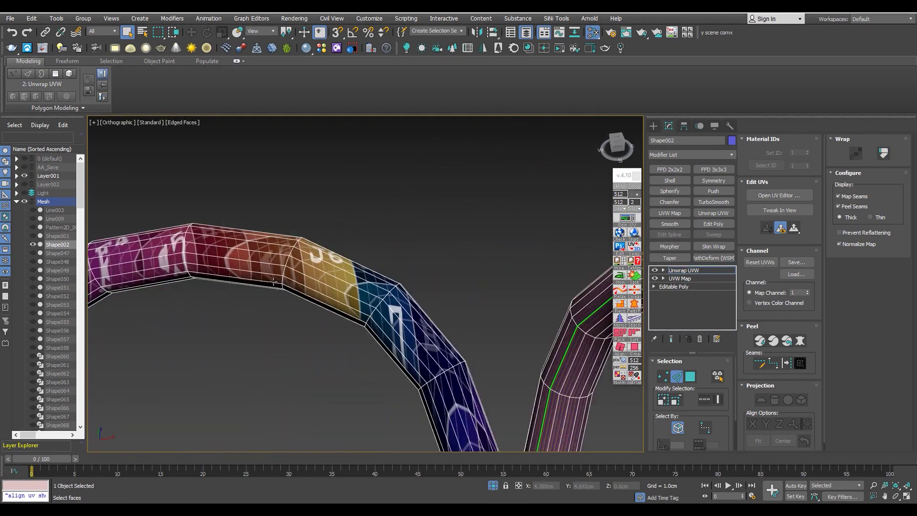
scroll(270, 278, up, 2)
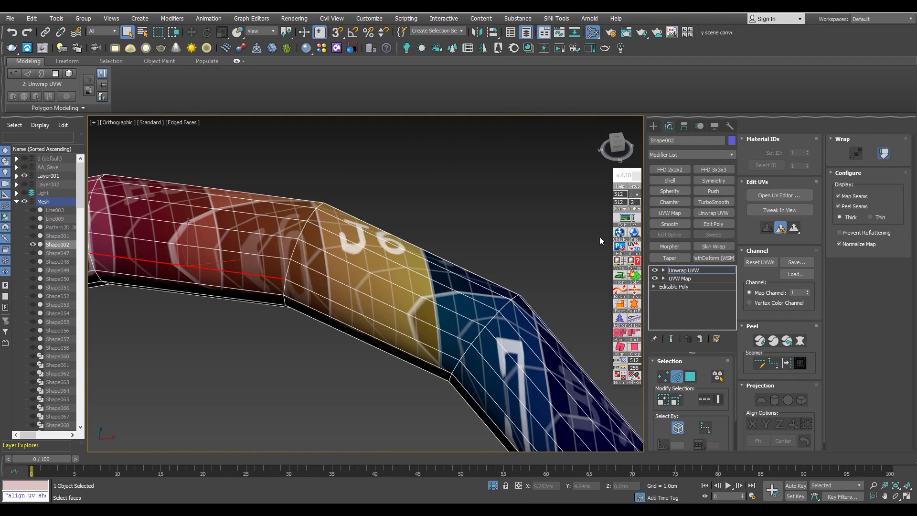
alt+middle_drag(600, 240, 316, 220)
scroll(316, 221, down, 4)
scroll(316, 221, up, 3)
scroll(316, 221, up, 1)
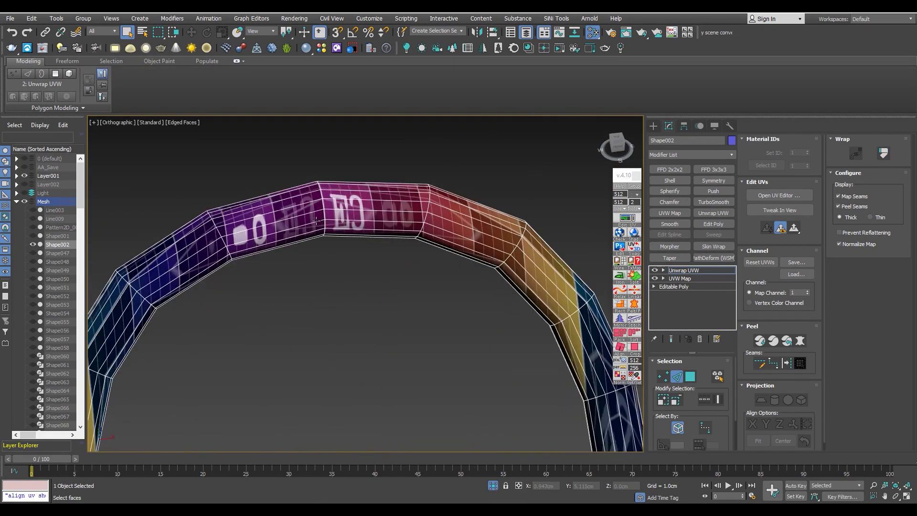
scroll(468, 216, down, 3)
scroll(468, 216, down, 2)
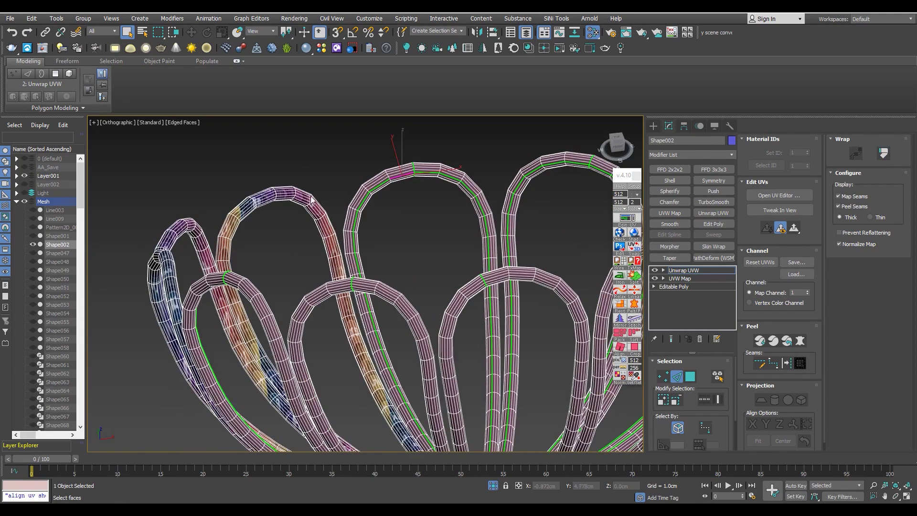
scroll(285, 224, up, 4)
click(889, 156)
- Pan and zoom over to the blue-textured tube arch to check its tiling
scroll(344, 218, down, 5)
scroll(345, 218, up, 5)
middle_drag(345, 218, 390, 205)
scroll(362, 174, up, 3)
middle_drag(356, 172, 432, 279)
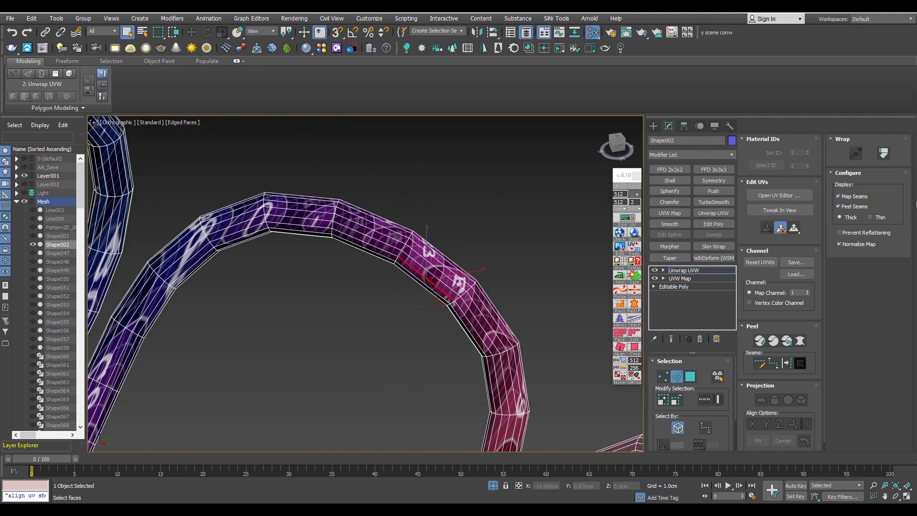
middle_drag(229, 231, 367, 271)
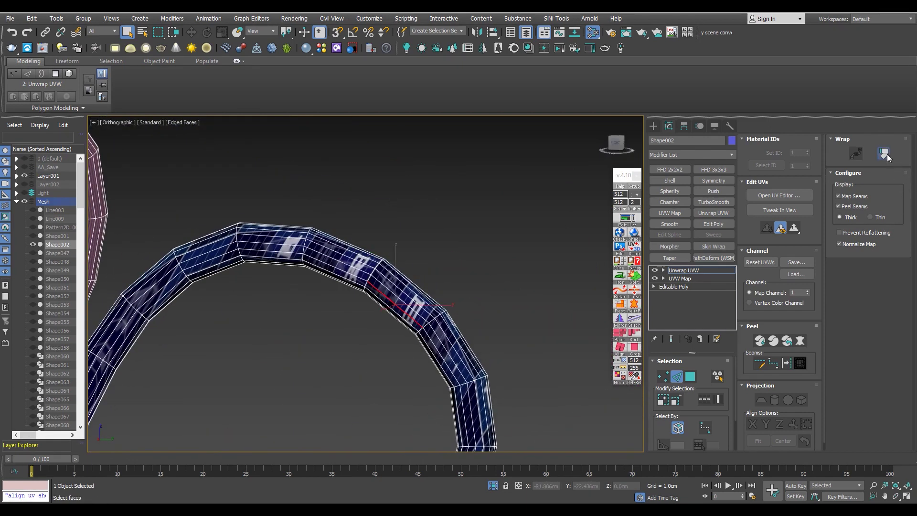
scroll(418, 267, down, 5)
scroll(411, 271, down, 4)
scroll(403, 274, down, 4)
- Orbit and zoom to inspect the bend and the seams at the star-hub junctions
scroll(359, 305, down, 2)
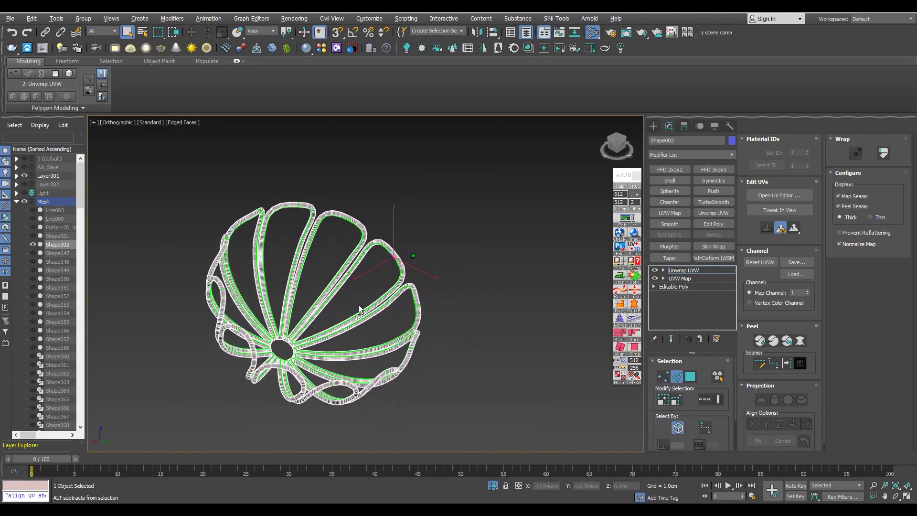
scroll(359, 305, up, 5)
scroll(335, 325, up, 4)
scroll(286, 363, up, 4)
scroll(215, 401, up, 3)
scroll(248, 382, up, 3)
scroll(306, 353, up, 3)
scroll(347, 331, up, 2)
mouse_move(348, 326)
alt+middle_down()
mouse_move(334, 344)
mouse_move(338, 323)
mouse_move(370, 311)
mouse_move(489, 277)
mouse_move(478, 277)
mouse_move(526, 276)
alt+middle_up()
scroll(389, 294, up, 2)
alt+middle_drag(389, 294, 467, 238)
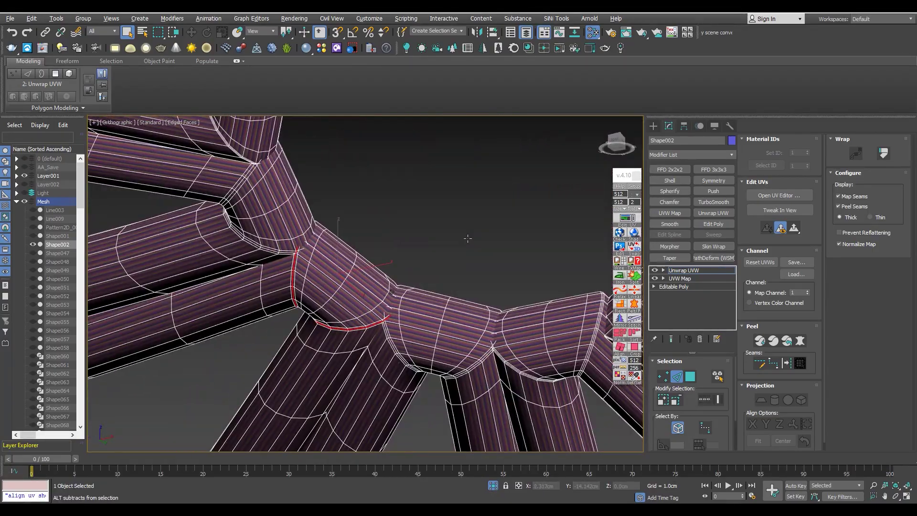
scroll(383, 276, down, 3)
alt+middle_drag(382, 276, 416, 314)
scroll(438, 311, up, 5)
scroll(438, 311, up, 3)
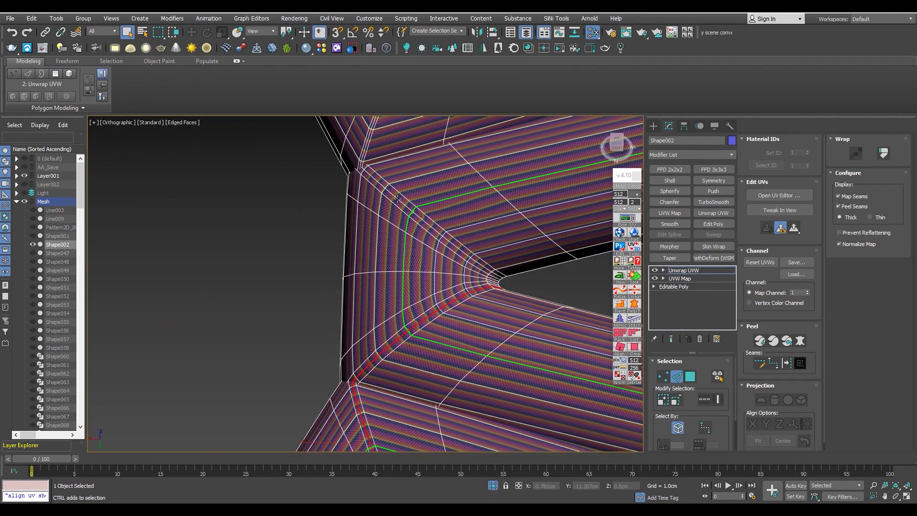
- Orbit around the mesh corners and tube junctions to check the seams
alt+middle_drag(396, 261, 473, 282)
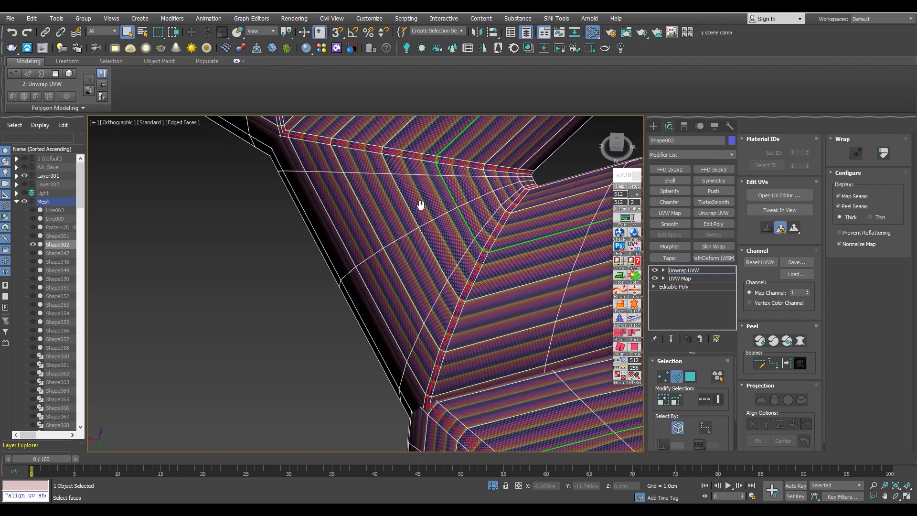
scroll(421, 205, down, 4)
scroll(455, 233, up, 5)
scroll(385, 215, down, 4)
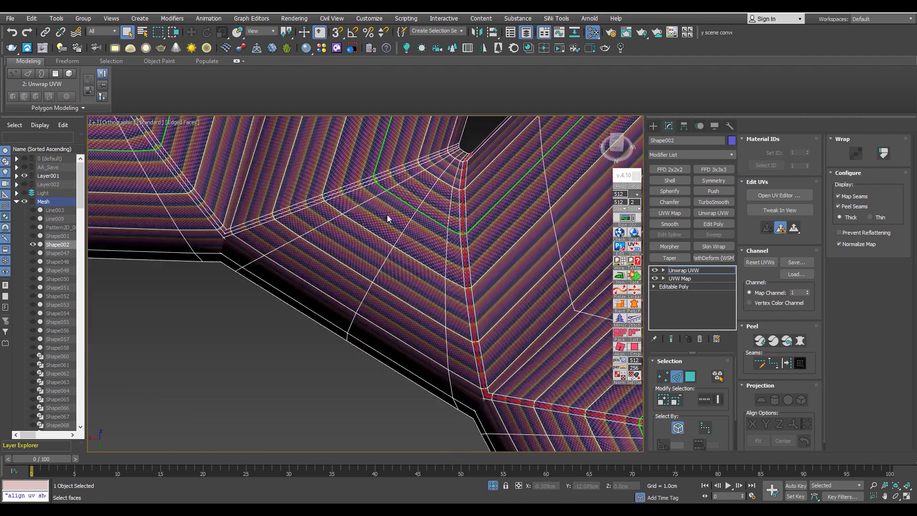
scroll(393, 270, up, 5)
alt+middle_drag(392, 270, 409, 335)
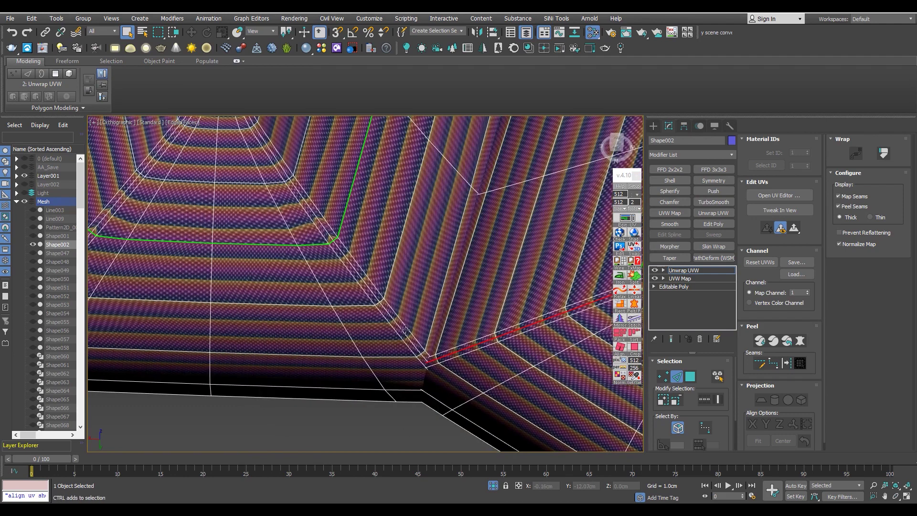
scroll(412, 330, down, 4)
scroll(378, 339, up, 5)
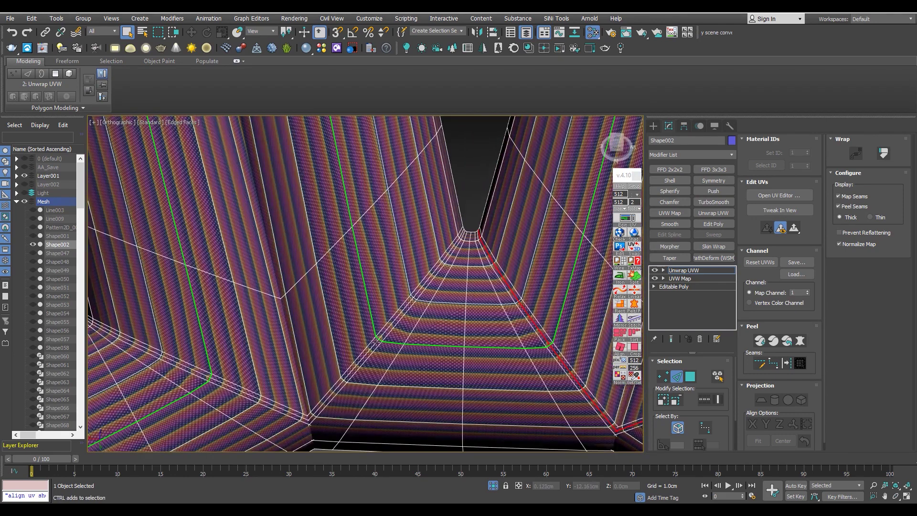
mouse_move(309, 368)
alt+middle_down()
mouse_move(424, 309)
mouse_move(347, 302)
alt+middle_up()
scroll(348, 316, down, 4)
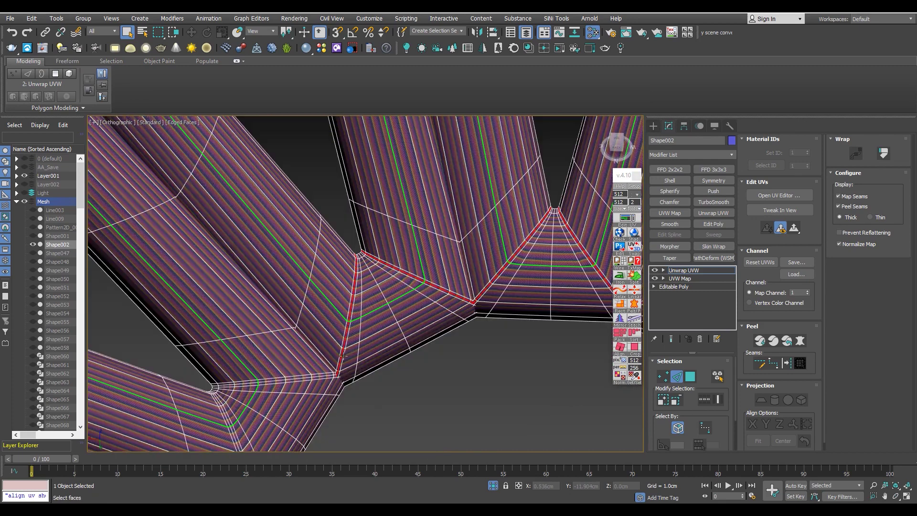
scroll(352, 282, up, 2)
scroll(352, 280, up, 2)
mouse_move(350, 277)
alt+middle_down()
mouse_move(324, 257)
mouse_move(366, 254)
mouse_move(330, 256)
mouse_move(335, 230)
mouse_move(377, 328)
mouse_move(383, 213)
mouse_move(422, 214)
mouse_move(401, 261)
mouse_move(350, 257)
alt+middle_up()
scroll(417, 215, down, 5)
scroll(411, 239, up, 5)
scroll(324, 217, down, 5)
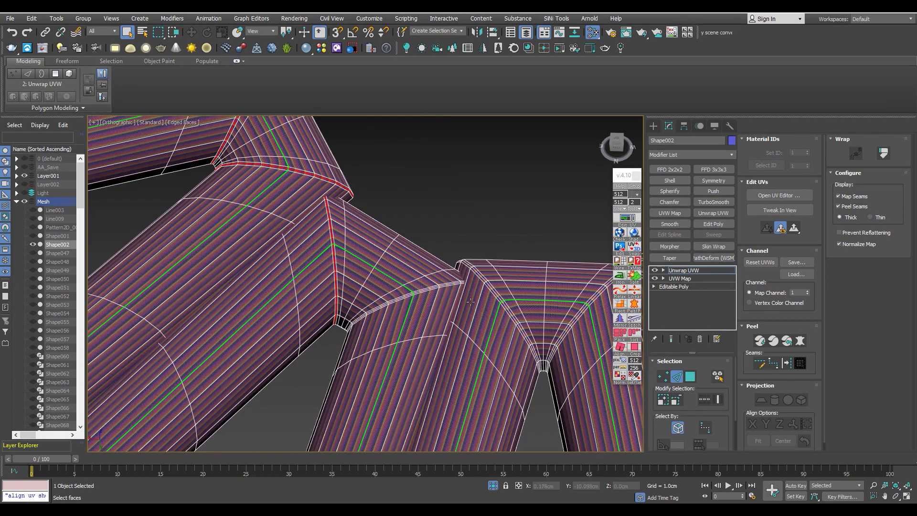
scroll(428, 272, up, 5)
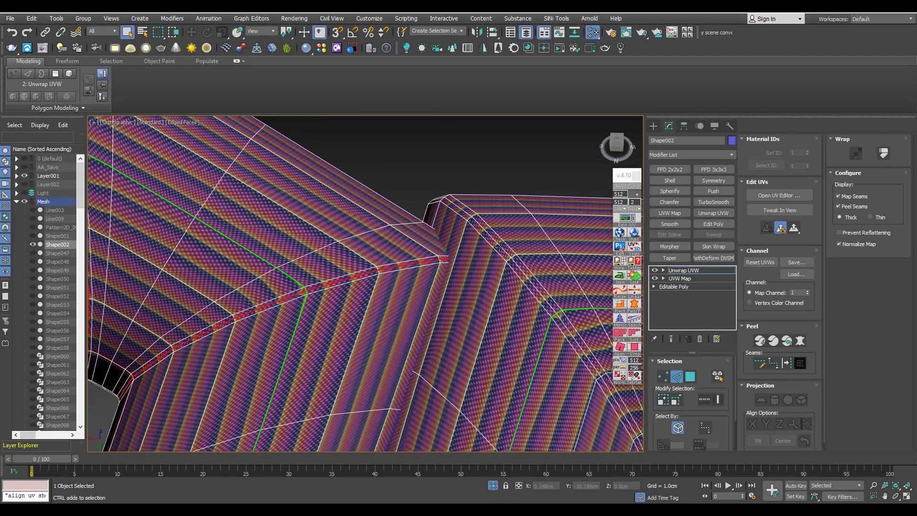
scroll(453, 257, down, 5)
mouse_move(453, 257)
alt+middle_down()
mouse_move(347, 290)
mouse_move(398, 267)
alt+middle_up()
scroll(347, 290, up, 5)
- Switch to Polygon sub-object mode and select all faces of the spoke mesh
scroll(328, 279, down, 5)
mouse_move(364, 313)
alt+middle_down()
mouse_move(355, 247)
mouse_move(387, 254)
alt+middle_up()
scroll(356, 247, up, 5)
scroll(363, 239, down, 5)
scroll(387, 253, up, 2)
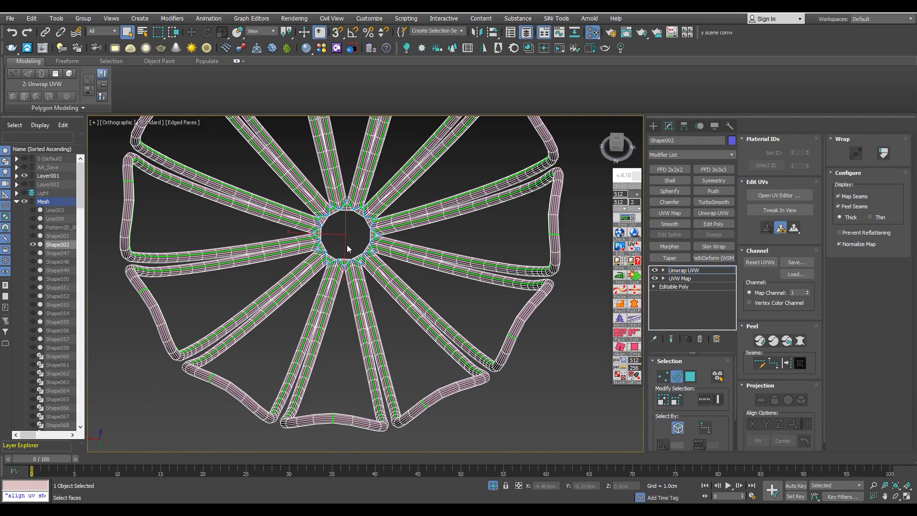
scroll(347, 244, up, 4)
key(3)
key(ctrl+a)
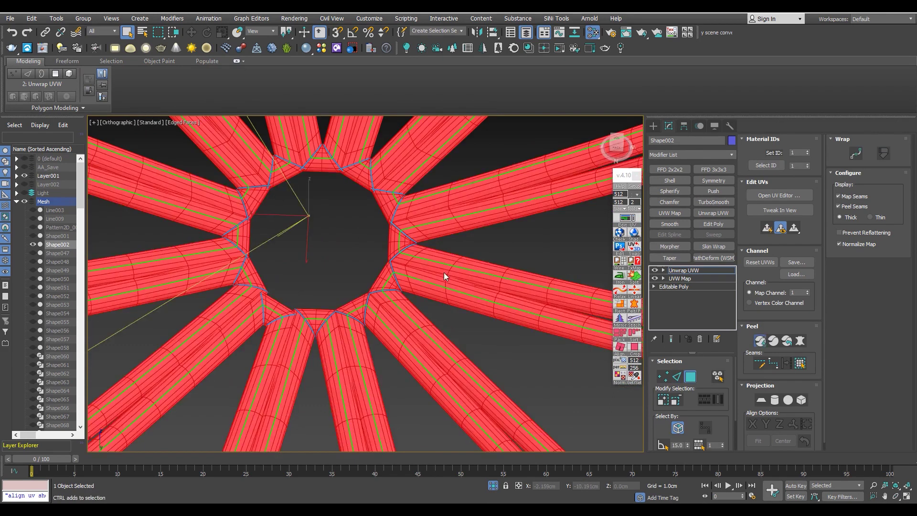
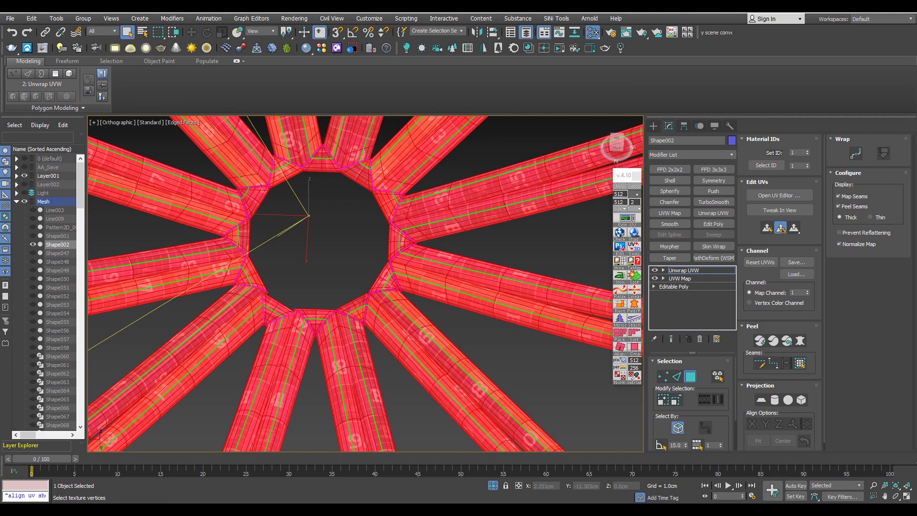
- Open Edit UVWs on the tube mesh and select the right leaf-shaped UV island
key(ctrl+e)
click(440, 248)
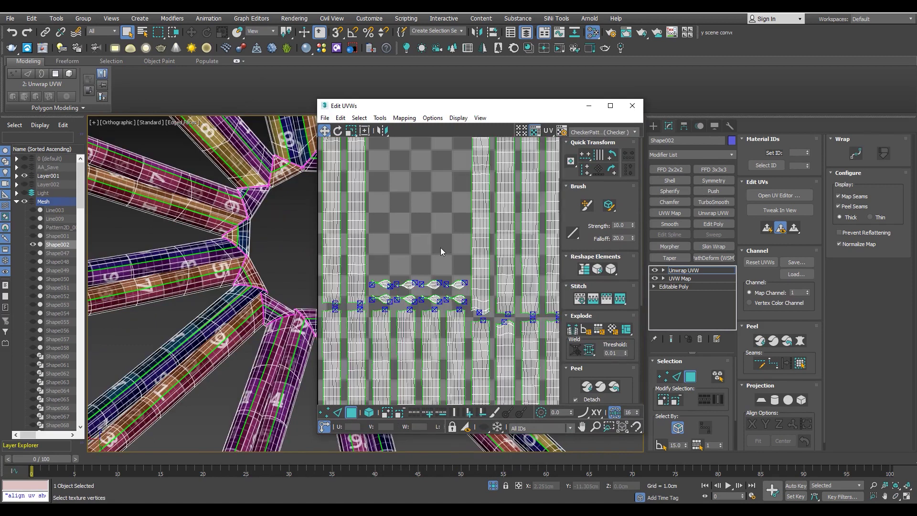
click(492, 305)
scroll(460, 236, down, 3)
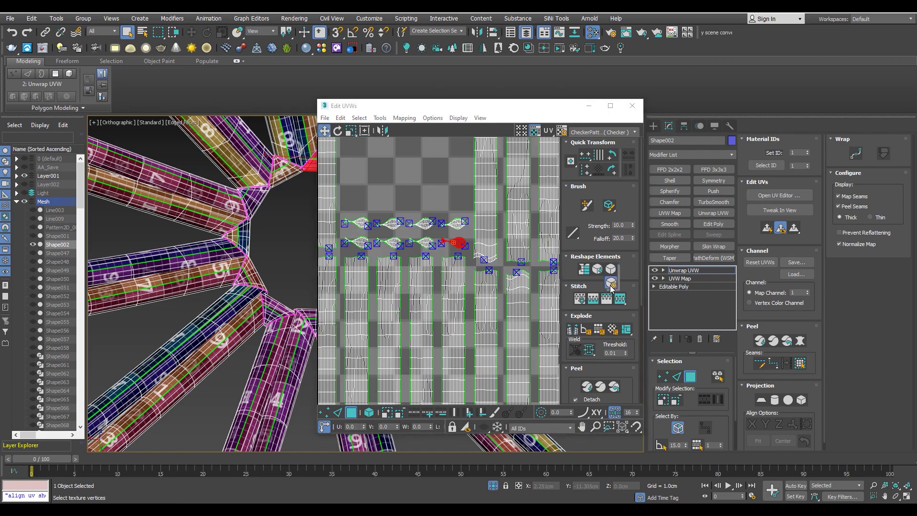
- Set the Relax amount to 1.0 and start relaxing the middle leaf-shaped island
click(611, 269)
click(425, 188)
scroll(437, 254, up, 2)
scroll(437, 263, up, 2)
click(438, 266)
click(426, 188)
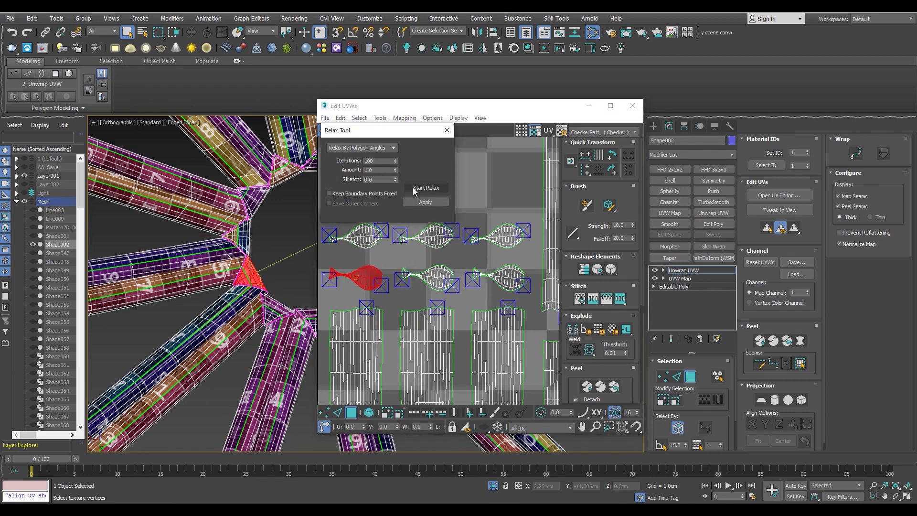
- Relax the top-left and neighbouring leaf-shaped islands one at a time
click(413, 187)
middle_drag(360, 269, 414, 309)
click(412, 310)
click(426, 188)
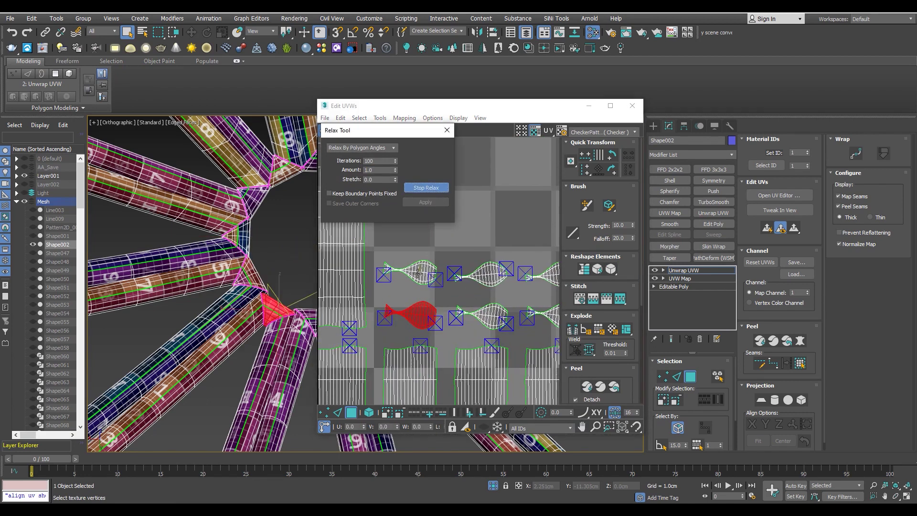
click(411, 271)
click(426, 187)
click(479, 273)
middle_drag(479, 273, 374, 289)
click(426, 187)
click(451, 289)
click(427, 188)
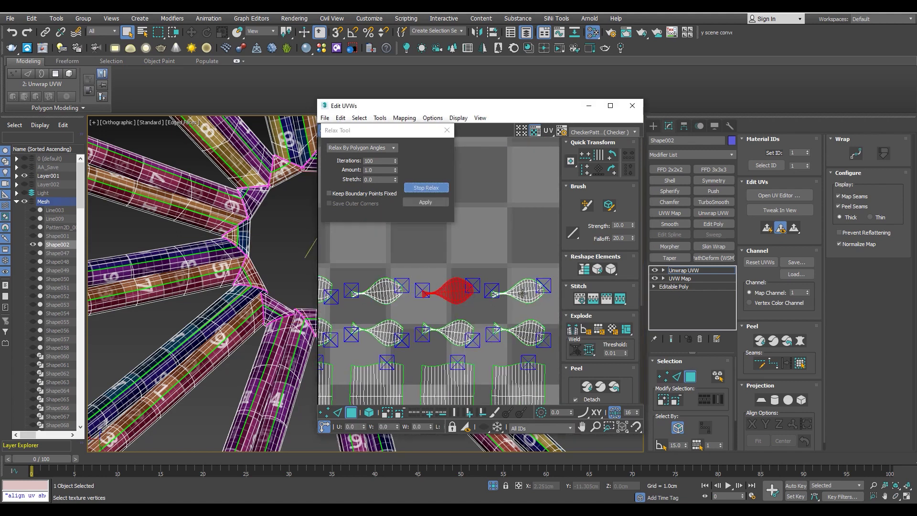
- Select the red leaf-shaped island and run a relax pass on it
middle_drag(449, 271, 379, 284)
scroll(430, 286, down, 3)
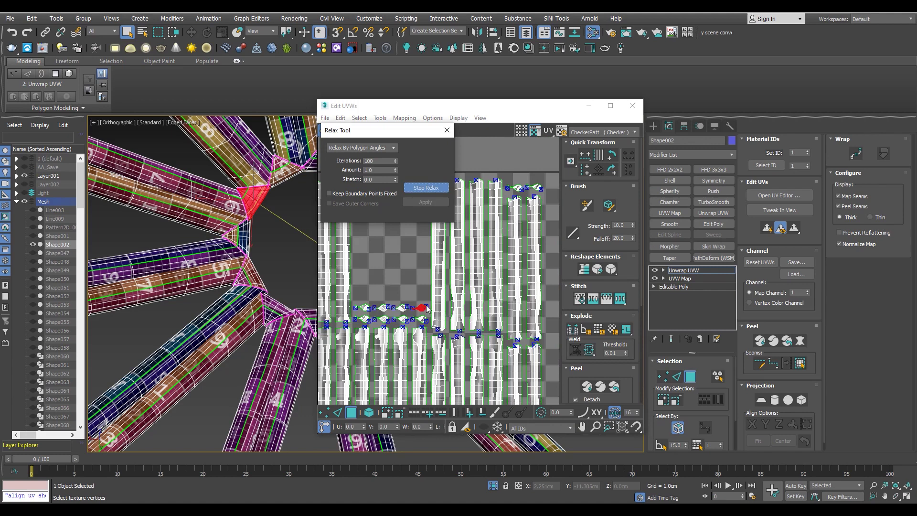
scroll(475, 244, up, 3)
scroll(475, 244, up, 2)
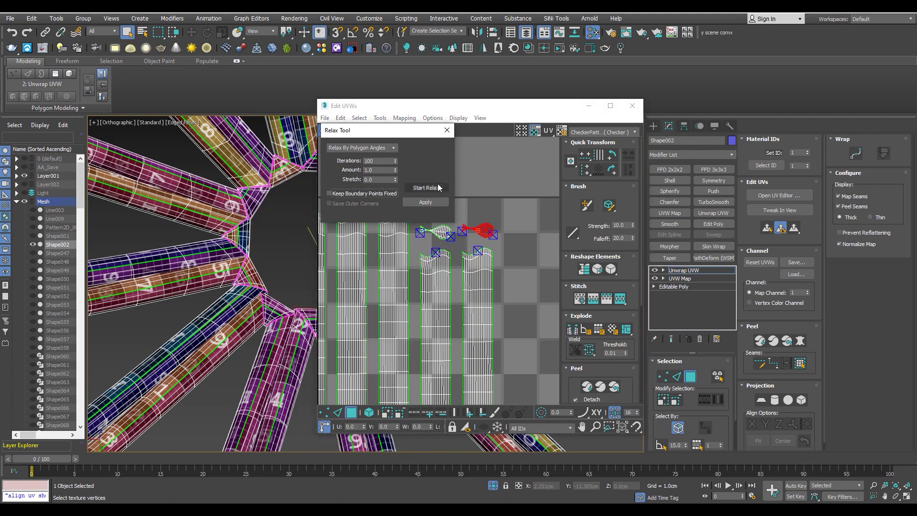
scroll(478, 232, up, 2)
middle_drag(477, 231, 458, 291)
click(458, 291)
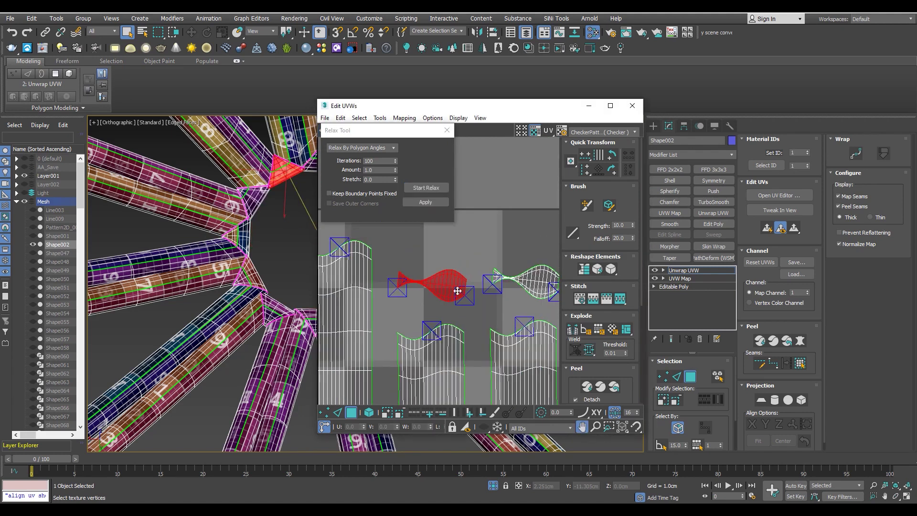
scroll(458, 267, down, 3)
scroll(471, 250, up, 2)
middle_drag(472, 267, 472, 250)
scroll(472, 251, down, 3)
scroll(472, 250, up, 3)
scroll(471, 250, down, 2)
click(436, 192)
click(436, 192)
- Select the tall column islands one by one and start relaxing each
middle_drag(436, 288, 430, 361)
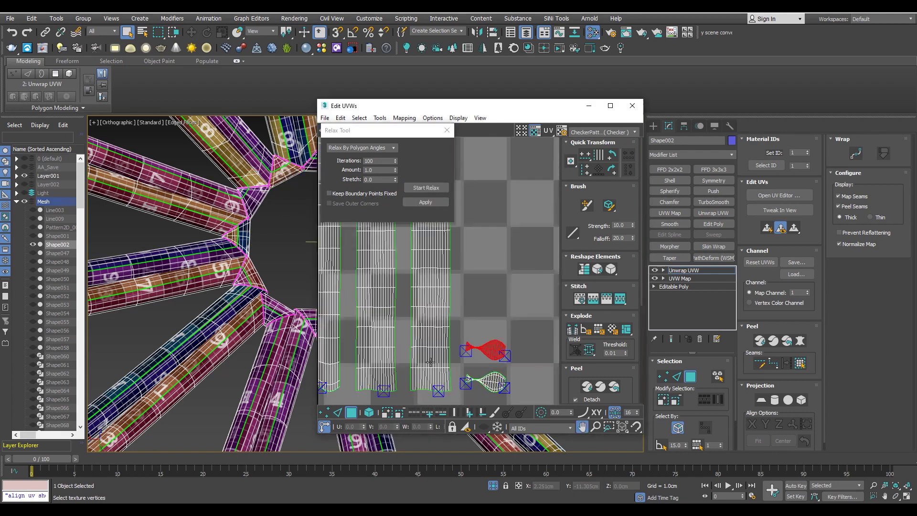
click(430, 361)
scroll(477, 292, down, 2)
middle_drag(477, 293, 500, 309)
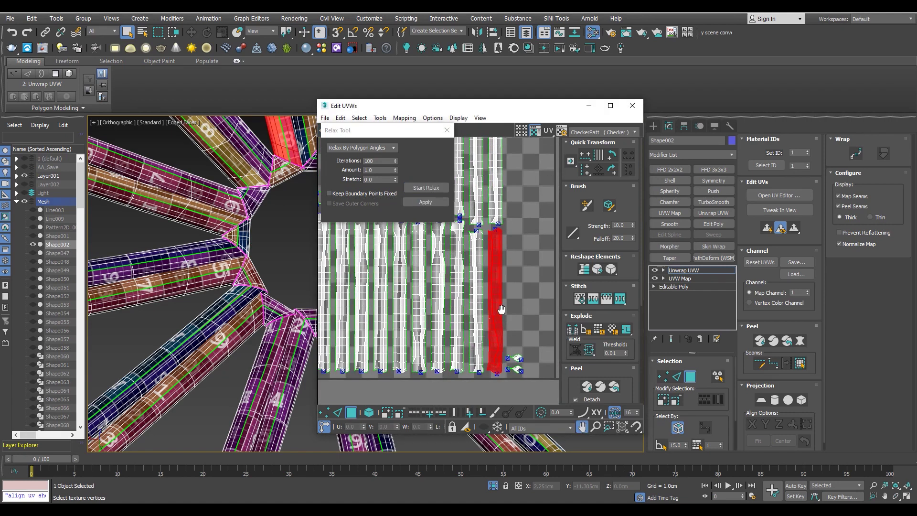
scroll(501, 309, up, 2)
click(465, 296)
click(425, 188)
middle_drag(435, 280, 466, 281)
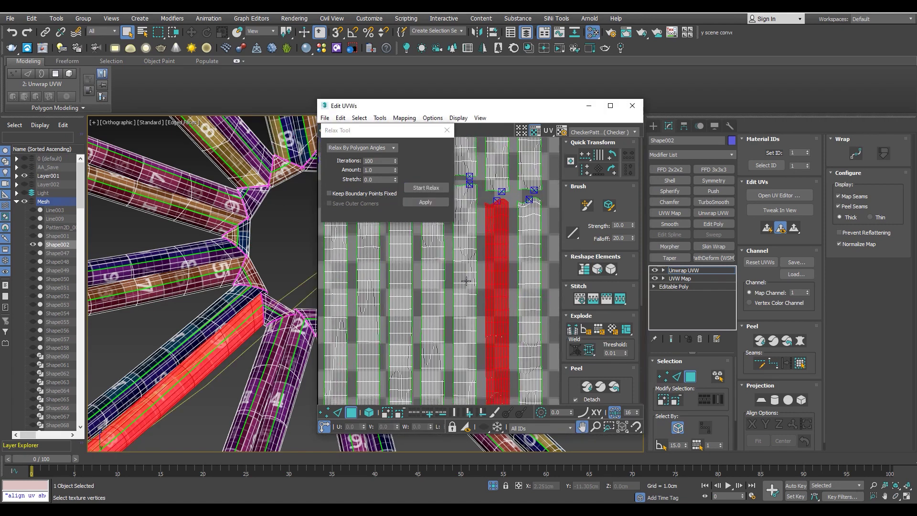
click(467, 280)
scroll(443, 292, down, 2)
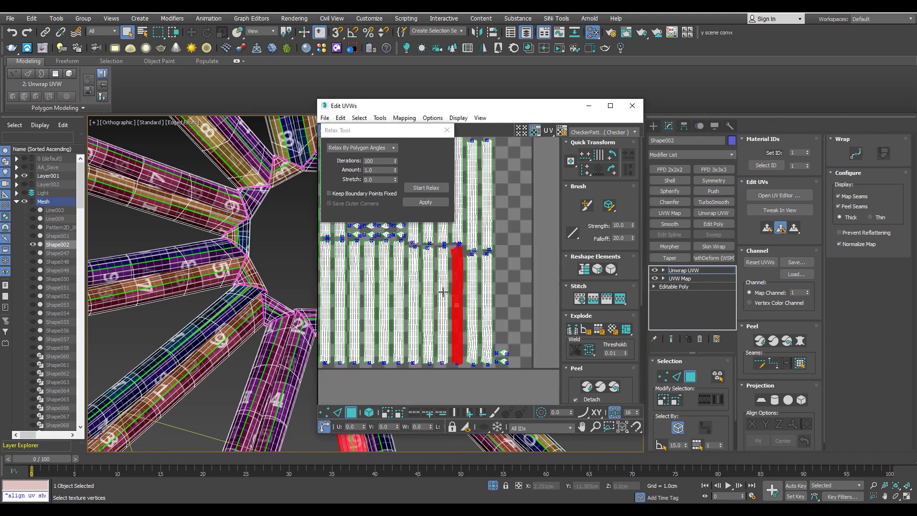
click(443, 292)
click(435, 188)
- Maximize the UV editor, select all tube islands and relax them together in one pass
click(610, 105)
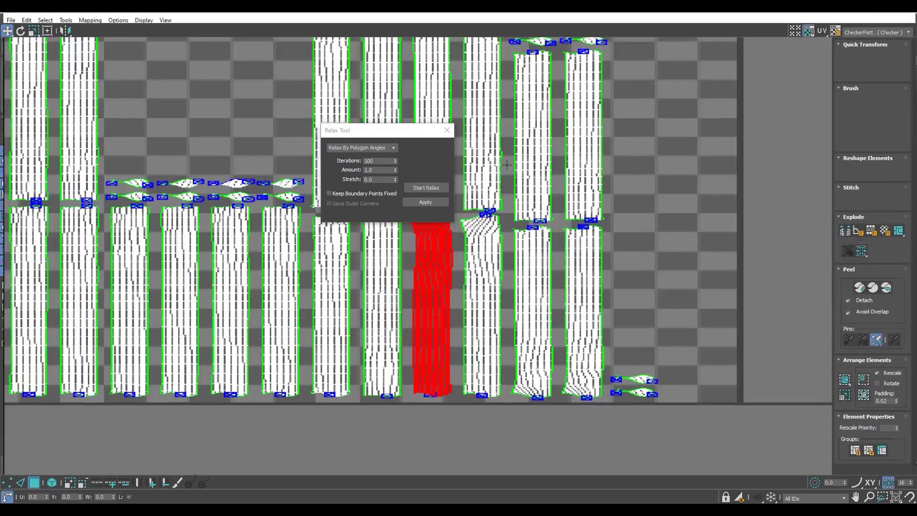
scroll(426, 329, down, 2)
scroll(426, 330, up, 2)
click(425, 187)
drag(392, 132, 775, 125)
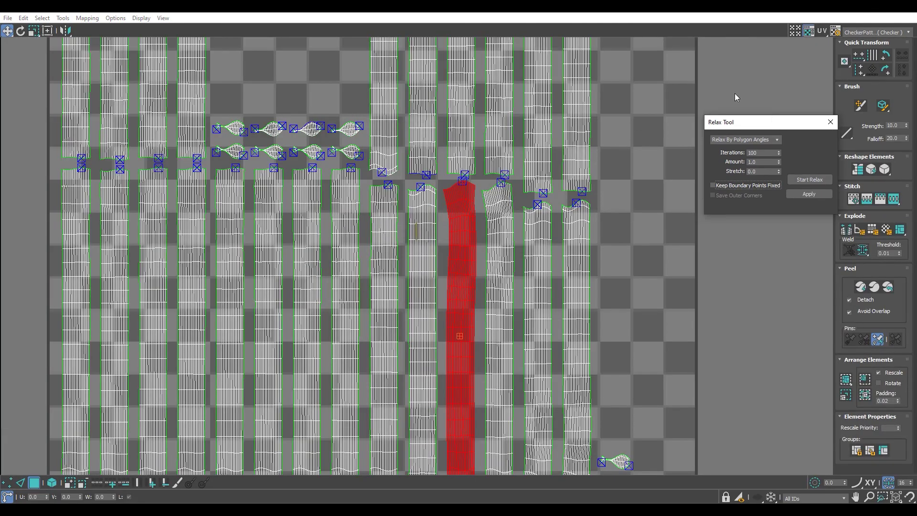
scroll(514, 112, down, 3)
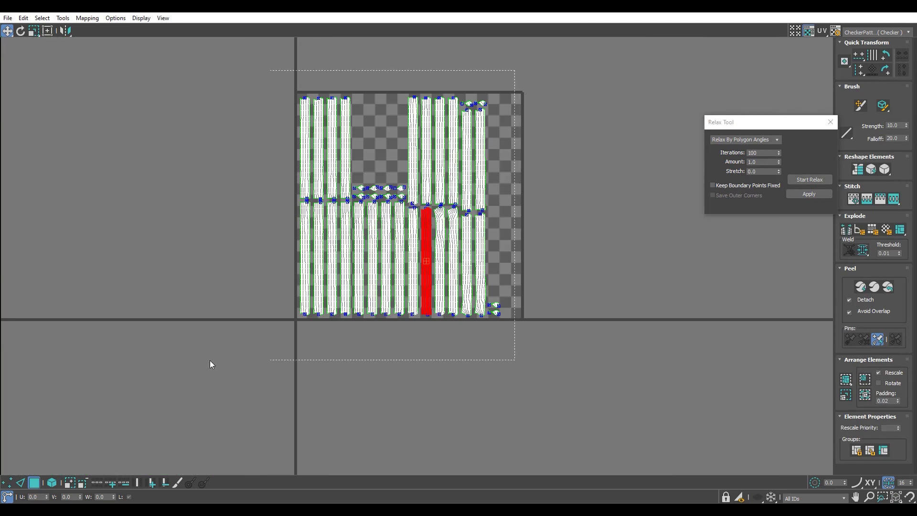
drag(212, 364, 210, 366)
click(814, 179)
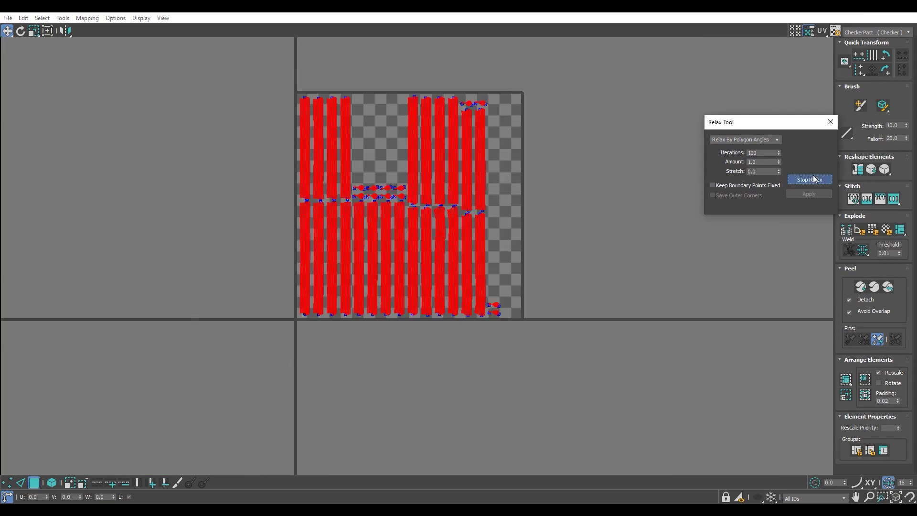
click(532, 258)
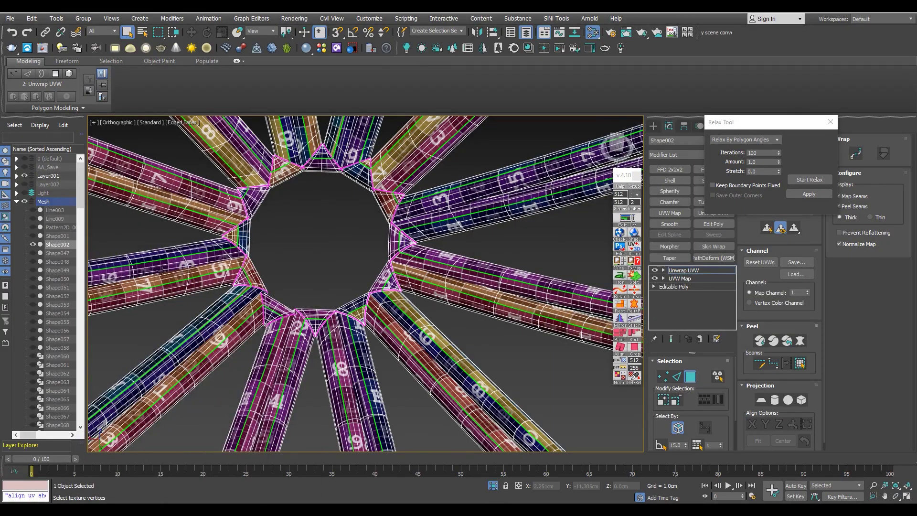
- Orbit the viewport to inspect the checker-textured tubes hanging and curving
scroll(312, 299, up, 3)
scroll(311, 299, up, 2)
scroll(311, 299, down, 3)
mouse_move(311, 298)
middle_down()
mouse_move(395, 199)
mouse_move(370, 332)
mouse_move(353, 343)
mouse_move(403, 287)
middle_up()
scroll(486, 263, up, 4)
mouse_move(486, 263)
alt+middle_down()
mouse_move(427, 278)
mouse_move(462, 285)
mouse_move(292, 282)
mouse_move(324, 265)
alt+middle_up()
- Turn on Edged Faces with F4 and view the arching tubes from the front
scroll(293, 283, down, 5)
key(F4)
scroll(324, 266, up, 5)
scroll(324, 266, up, 4)
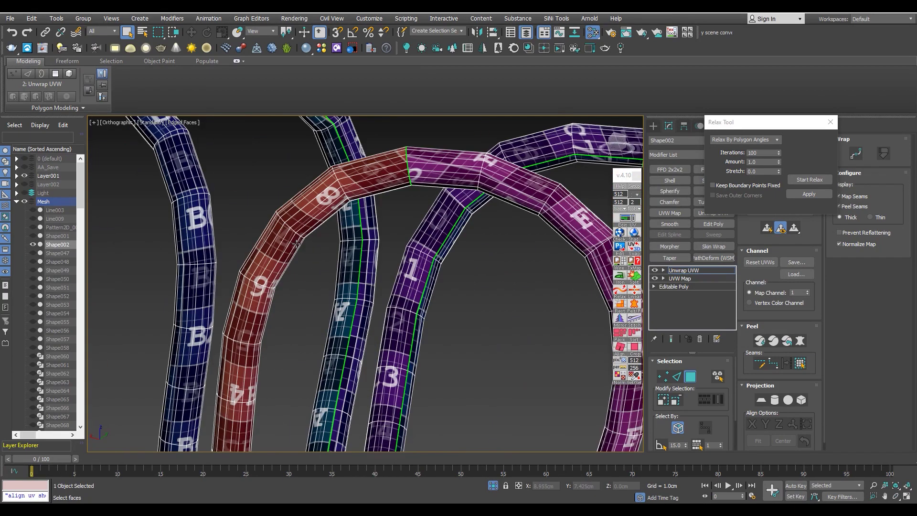
scroll(297, 243, down, 5)
scroll(341, 209, up, 5)
alt+middle_drag(341, 209, 444, 228)
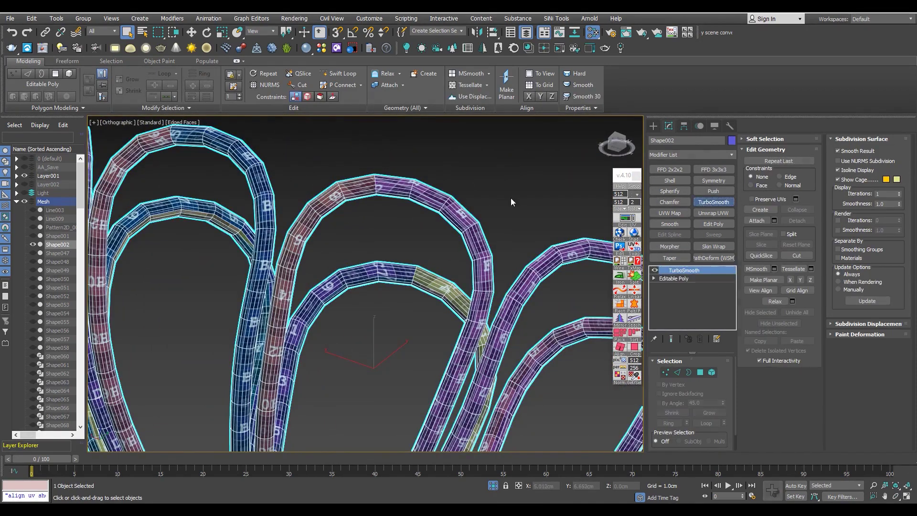
scroll(511, 202, up, 3)
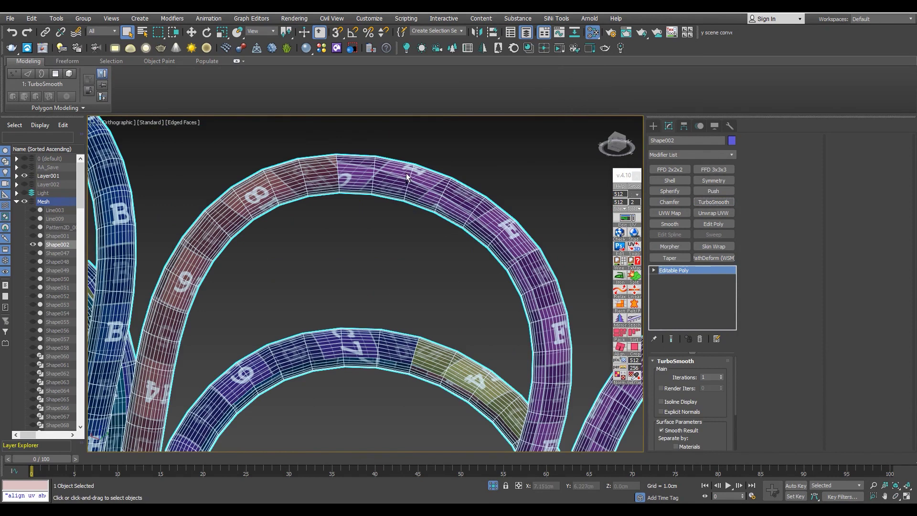
- Switch to Edge mode and ring-select the lengthwise edges on the first tube
key(2)
scroll(408, 179, up, 2)
scroll(415, 189, up, 3)
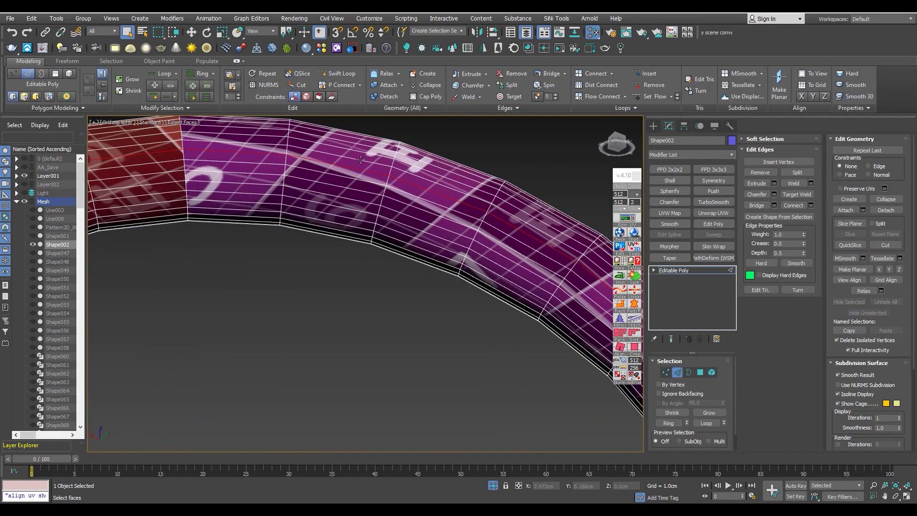
key(alt+r)
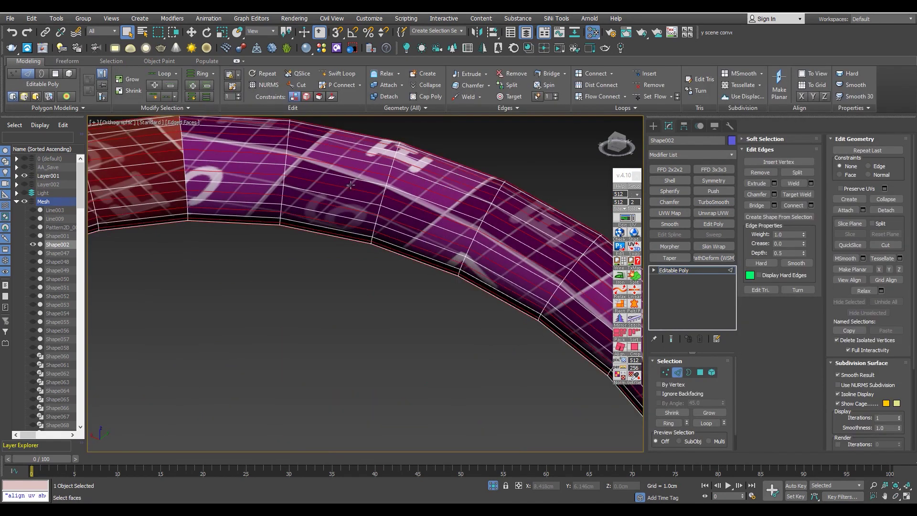
scroll(400, 207, down, 5)
scroll(363, 201, up, 2)
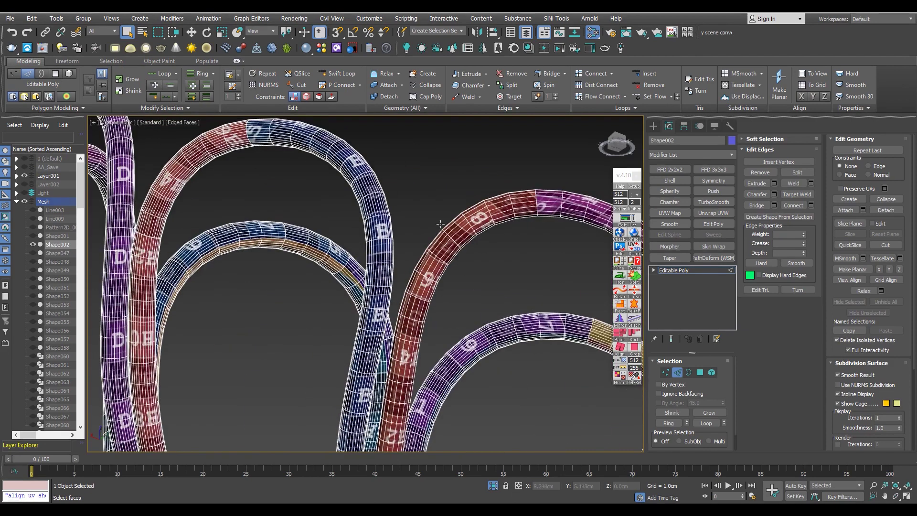
scroll(352, 193, up, 3)
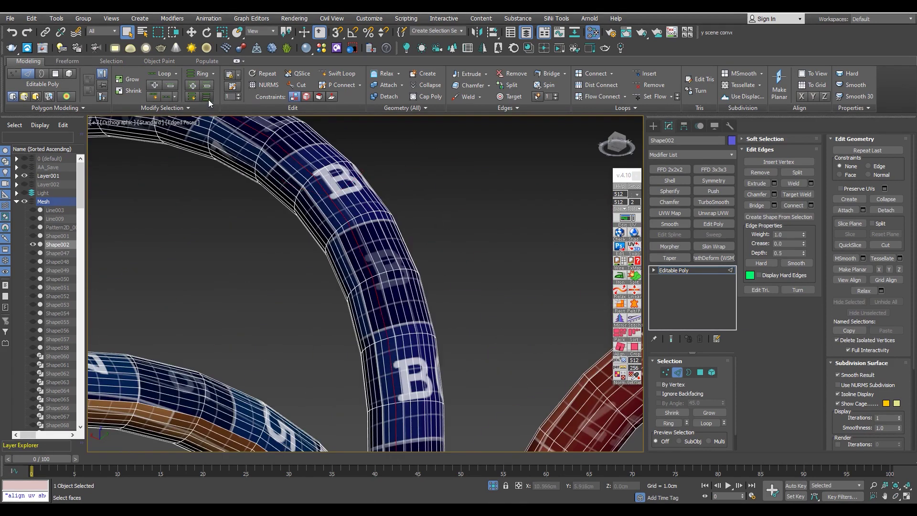
scroll(350, 247, down, 5)
scroll(350, 248, up, 2)
scroll(348, 241, up, 4)
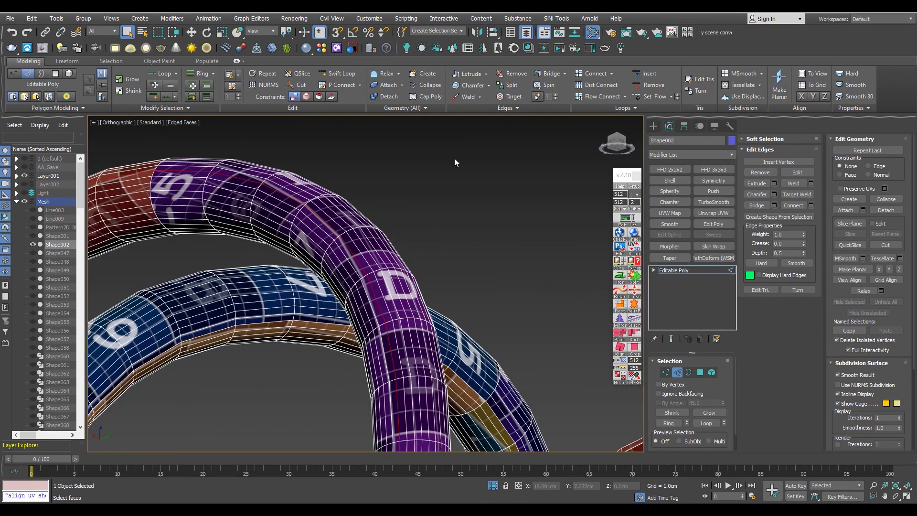
scroll(211, 362, down, 5)
scroll(211, 362, up, 2)
scroll(211, 363, up, 3)
scroll(445, 313, up, 3)
mouse_move(444, 314)
alt+middle_down()
mouse_move(445, 338)
mouse_move(416, 362)
alt+middle_up()
scroll(436, 231, up, 3)
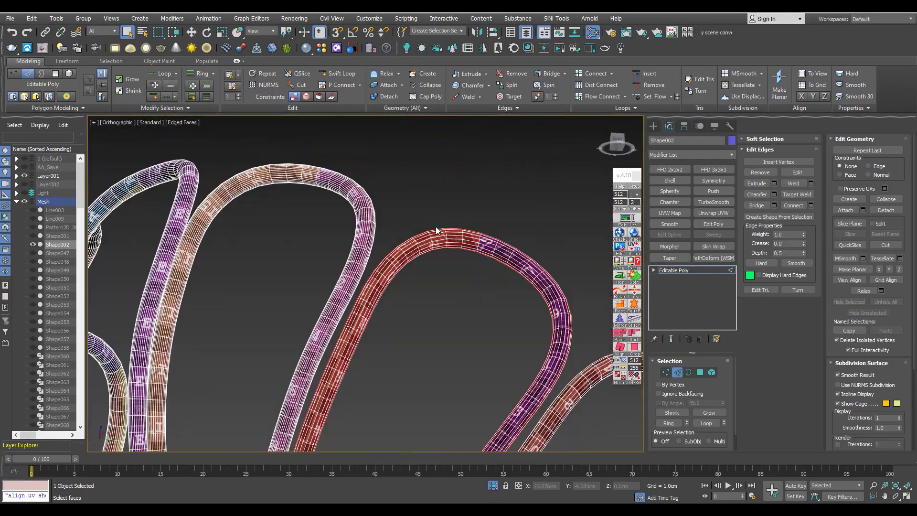
- Select an edge on the red tube and expand it into a full ring
click(436, 231)
scroll(430, 231, up, 3)
scroll(353, 199, up, 2)
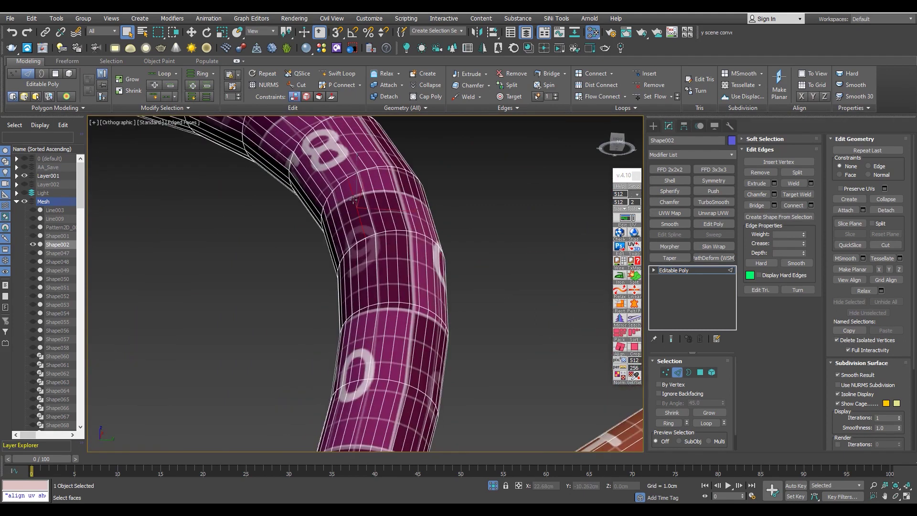
click(209, 96)
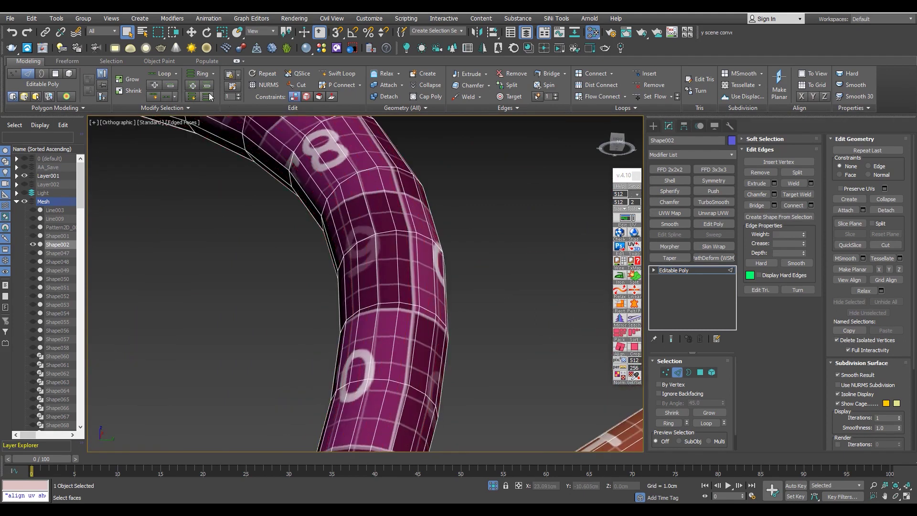
scroll(225, 204, down, 3)
scroll(419, 259, down, 2)
click(419, 260)
scroll(341, 217, up, 4)
scroll(341, 217, up, 2)
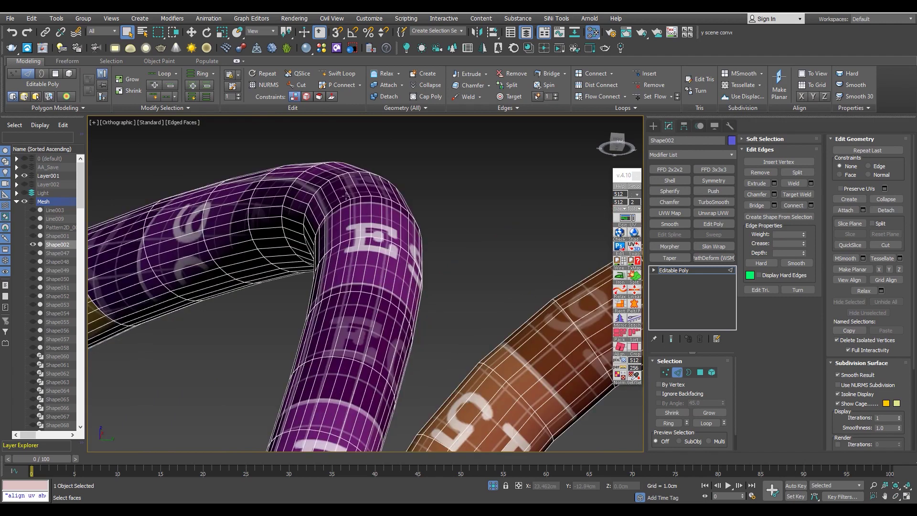
click(206, 97)
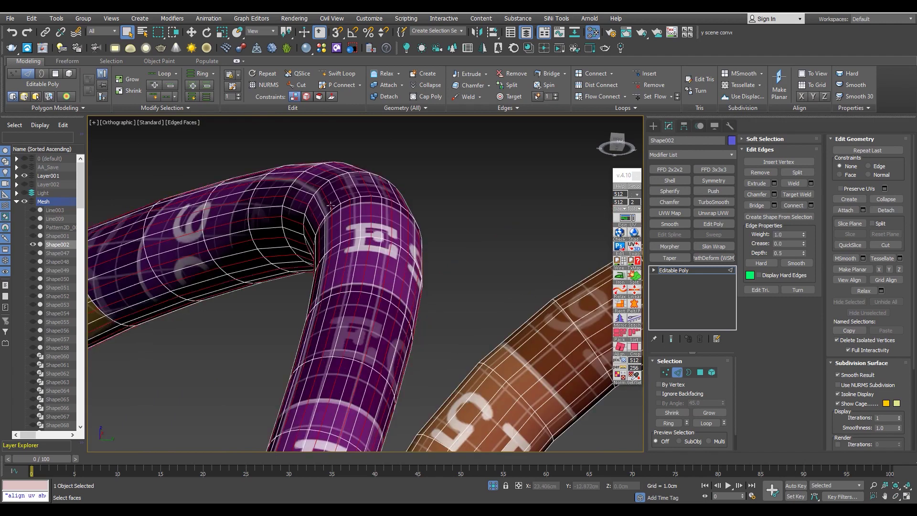
scroll(331, 205, down, 4)
- Ring-select the edges along the yellow and blue tube
middle_drag(316, 210, 143, 204)
scroll(171, 142, up, 4)
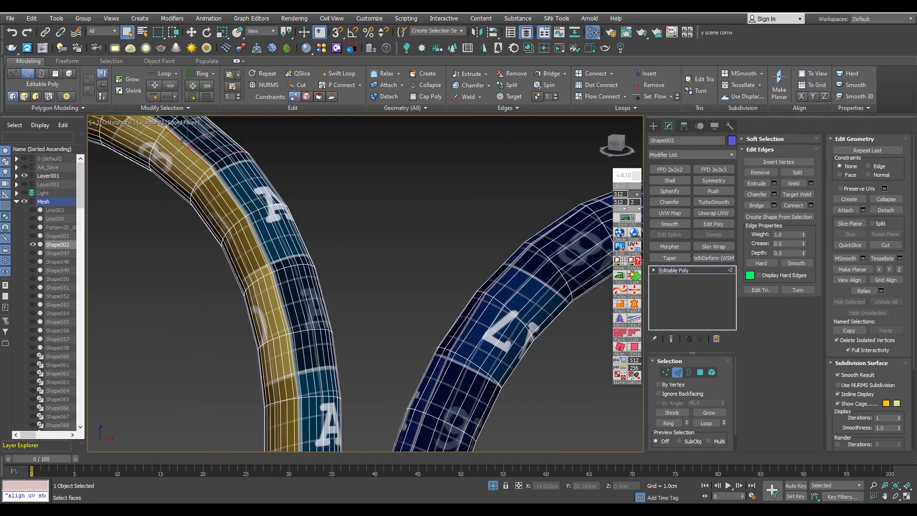
scroll(182, 141, down, 4)
click(206, 97)
click(429, 235)
scroll(430, 236, down, 5)
scroll(423, 248, up, 3)
scroll(318, 248, up, 3)
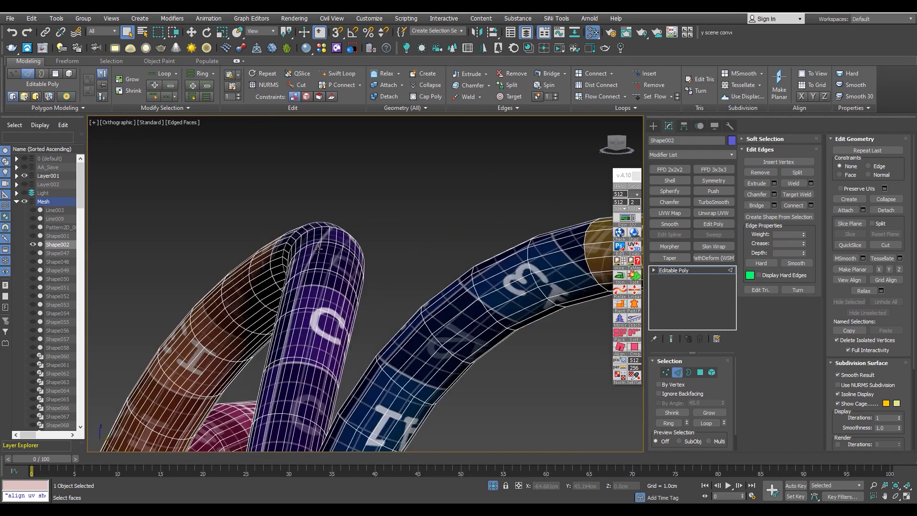
- Add a ring of lengthwise edges along the purple tube to the selection
key(alt+l)
alt+middle_drag(304, 240, 364, 258)
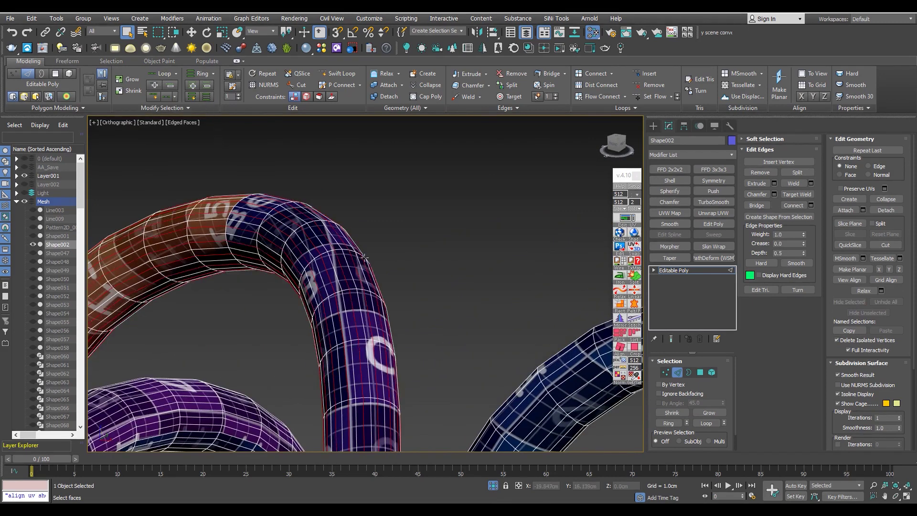
scroll(365, 258, down, 5)
scroll(354, 237, up, 3)
scroll(353, 237, up, 3)
scroll(311, 248, up, 2)
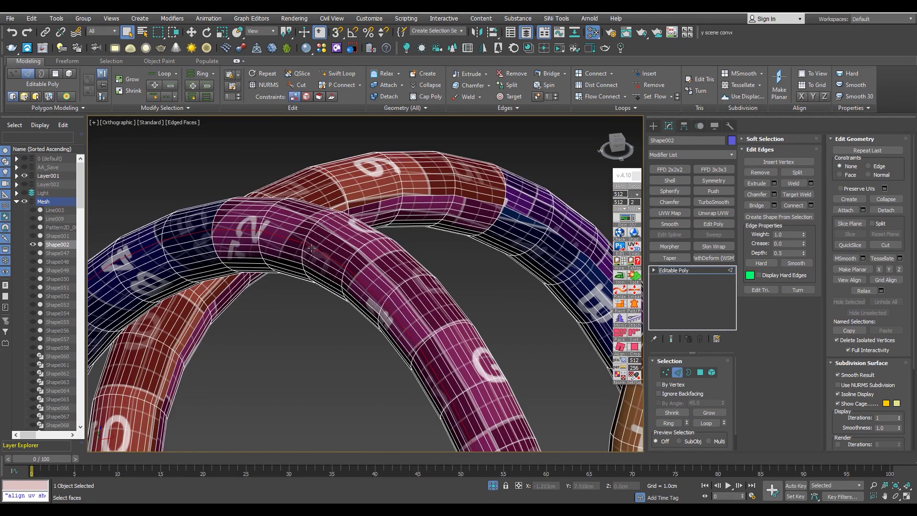
scroll(389, 295, down, 5)
mouse_move(390, 295)
alt+middle_down()
mouse_move(437, 312)
mouse_move(328, 268)
mouse_move(287, 287)
alt+middle_up()
scroll(266, 317, up, 5)
scroll(258, 279, up, 2)
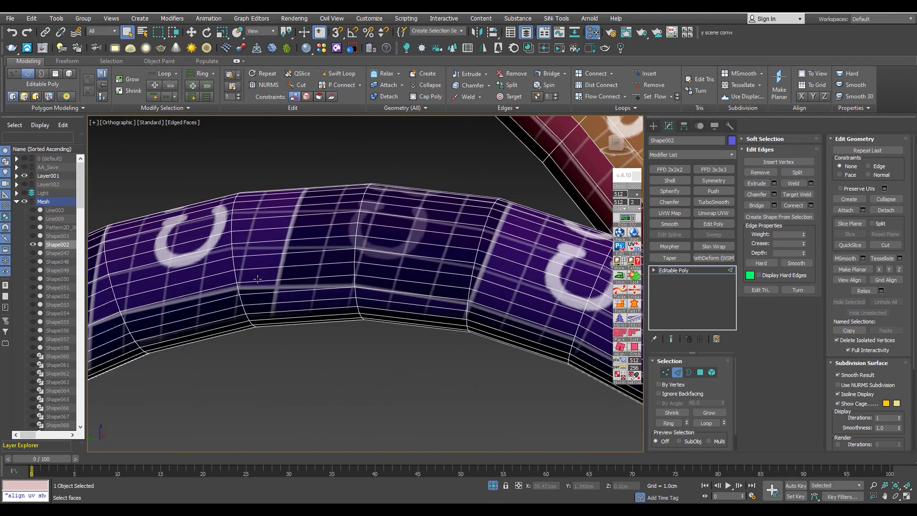
shift+click(359, 242)
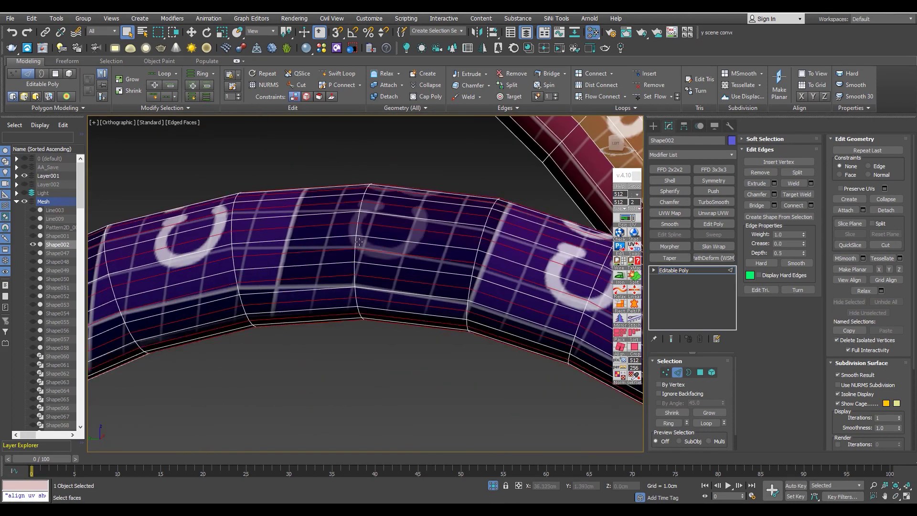
- Extend the edge ring around the red tube
scroll(373, 260, down, 5)
scroll(287, 290, down, 4)
scroll(287, 289, up, 4)
scroll(243, 290, up, 2)
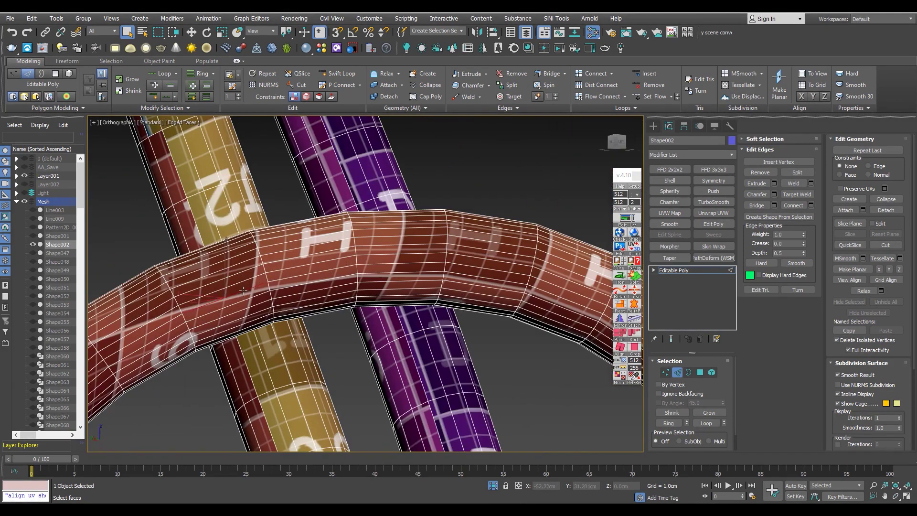
click(197, 99)
scroll(433, 255, down, 5)
alt+middle_drag(433, 255, 502, 228)
scroll(454, 236, up, 3)
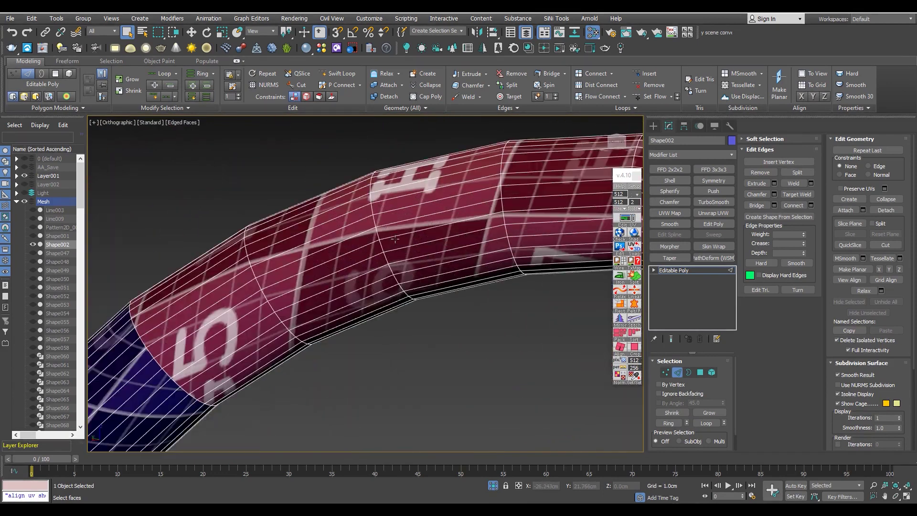
- Extend the lengthwise edge ring across the remaining tubes of the mesh
key(ctrl+shift+e)
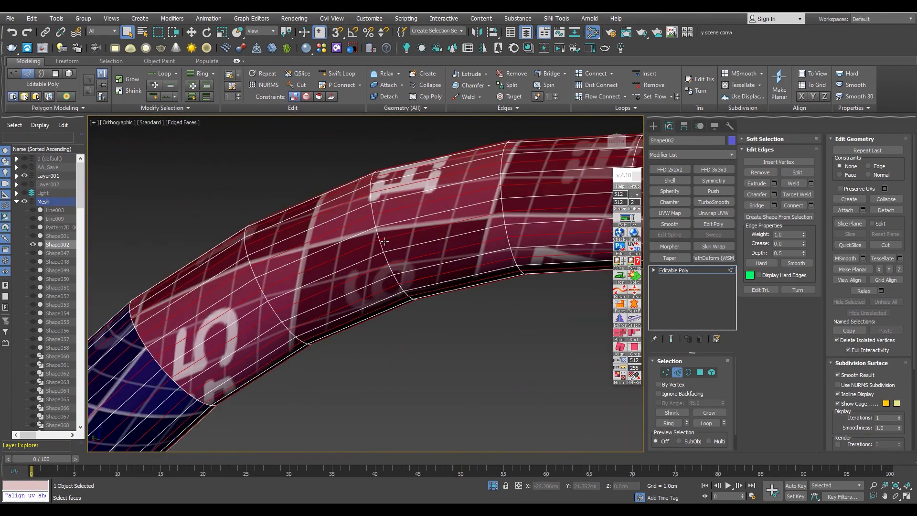
scroll(383, 241, down, 5)
scroll(384, 242, down, 5)
scroll(186, 282, up, 3)
scroll(186, 282, up, 5)
scroll(314, 288, up, 3)
click(210, 96)
scroll(438, 253, down, 3)
scroll(439, 253, down, 5)
scroll(451, 291, up, 2)
scroll(451, 292, up, 2)
- Switch the viewport to Default Shading to see the tubes without edge lines
mouse_move(451, 292)
alt+middle_down()
mouse_move(365, 293)
mouse_move(373, 344)
alt+middle_up()
scroll(400, 288, up, 5)
key(F3)
scroll(386, 301, up, 3)
scroll(378, 296, down, 5)
scroll(372, 344, up, 3)
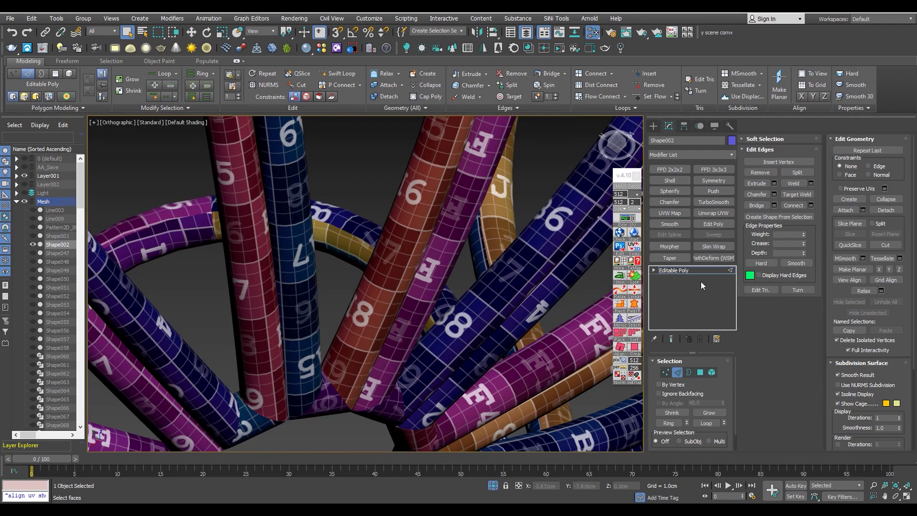
- Leave Edge mode on the tube mesh and inspect the hub from below
click(660, 270)
scroll(397, 291, down, 5)
scroll(398, 290, up, 2)
mouse_move(398, 291)
alt+middle_down()
mouse_move(425, 168)
mouse_move(409, 172)
mouse_move(359, 366)
mouse_move(367, 306)
mouse_move(370, 324)
mouse_move(392, 314)
mouse_move(413, 258)
mouse_move(389, 195)
mouse_move(409, 196)
alt+middle_up()
scroll(358, 365, up, 3)
scroll(358, 366, down, 3)
scroll(392, 202, up, 3)
scroll(392, 202, down, 2)
scroll(410, 196, down, 3)
scroll(409, 196, down, 2)
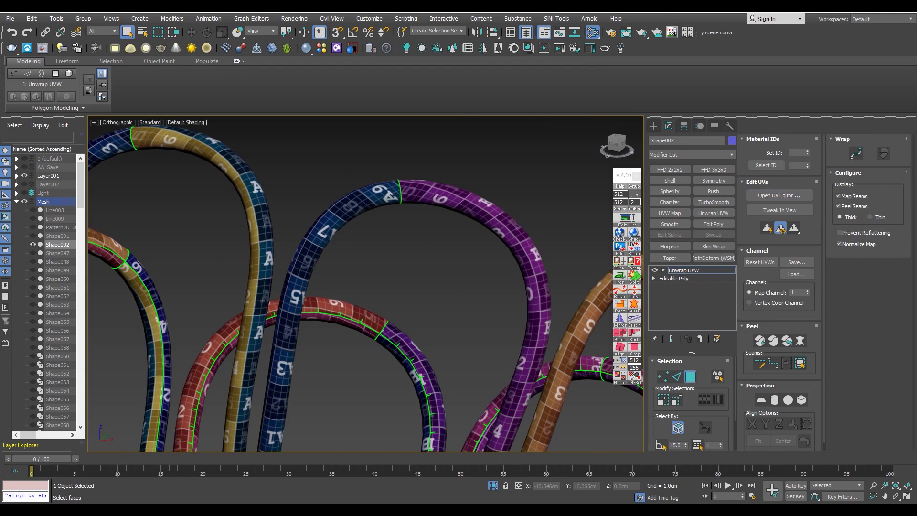
- Open the UV Editor in a resized window to inspect the UV strips
click(780, 196)
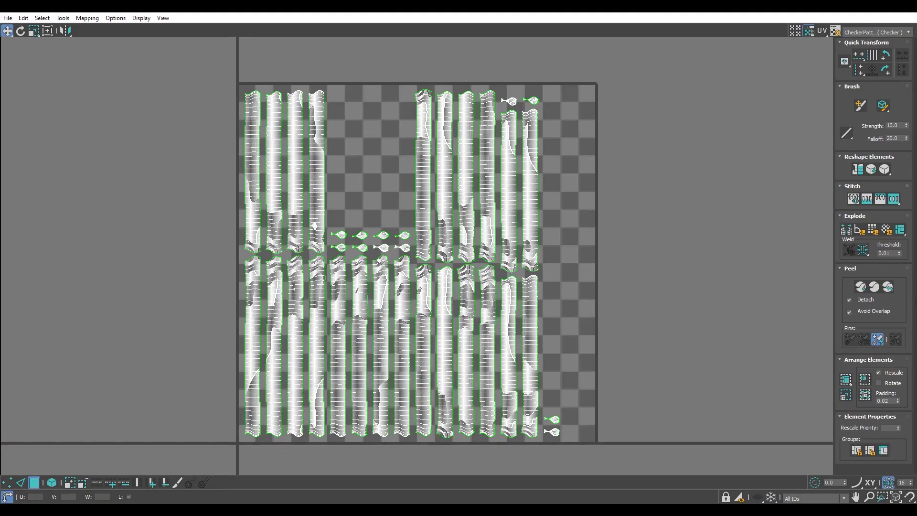
double_click(663, 17)
drag(330, 379, 613, 502)
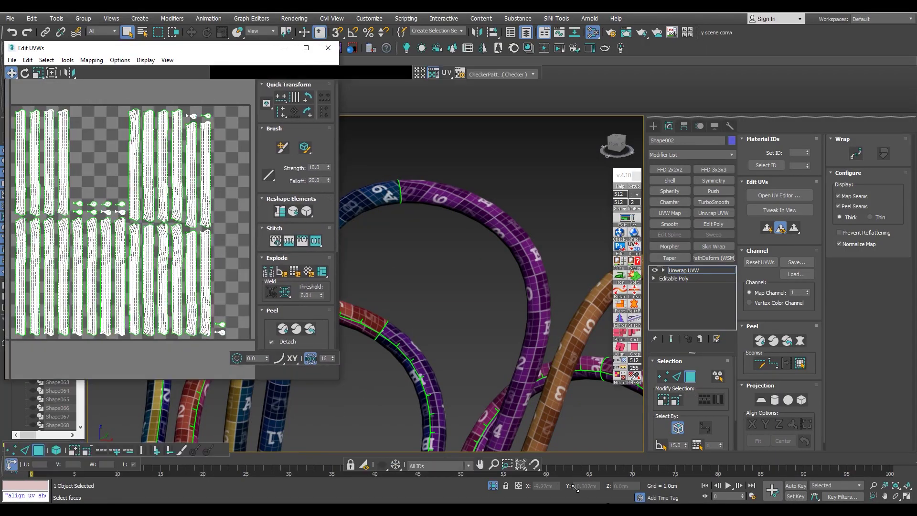
scroll(297, 317, up, 8)
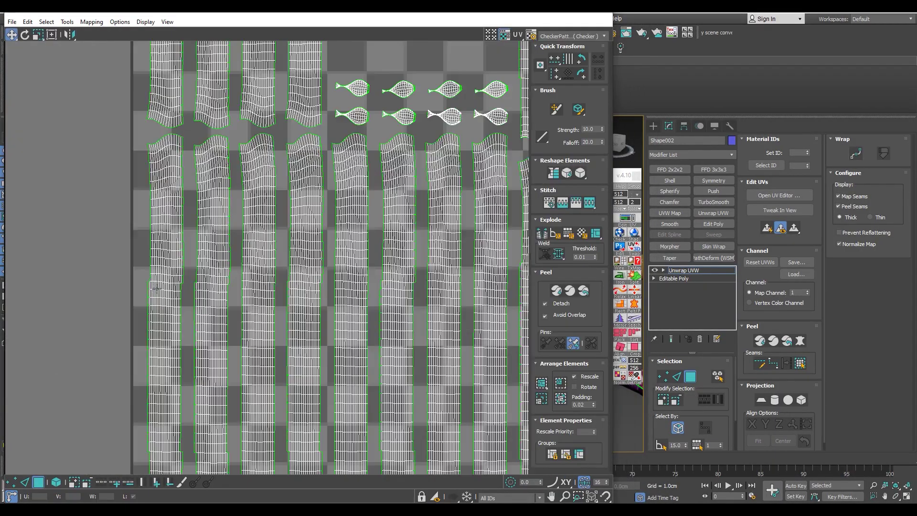
key(2)
scroll(153, 274, up, 3)
scroll(145, 286, down, 3)
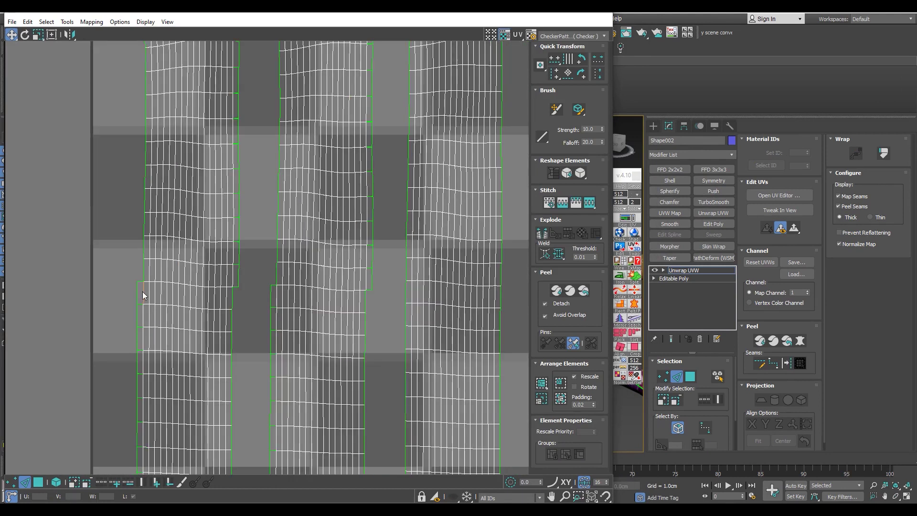
- Select a face and an edge on a UV strip, then close the Edit UVWs window
key(3)
click(139, 289)
scroll(153, 248, down, 2)
scroll(168, 211, down, 2)
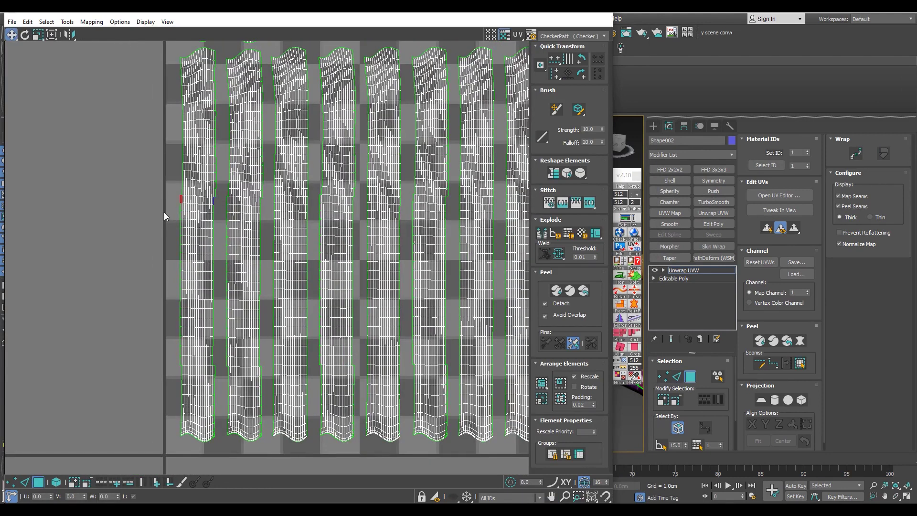
scroll(165, 214, up, 2)
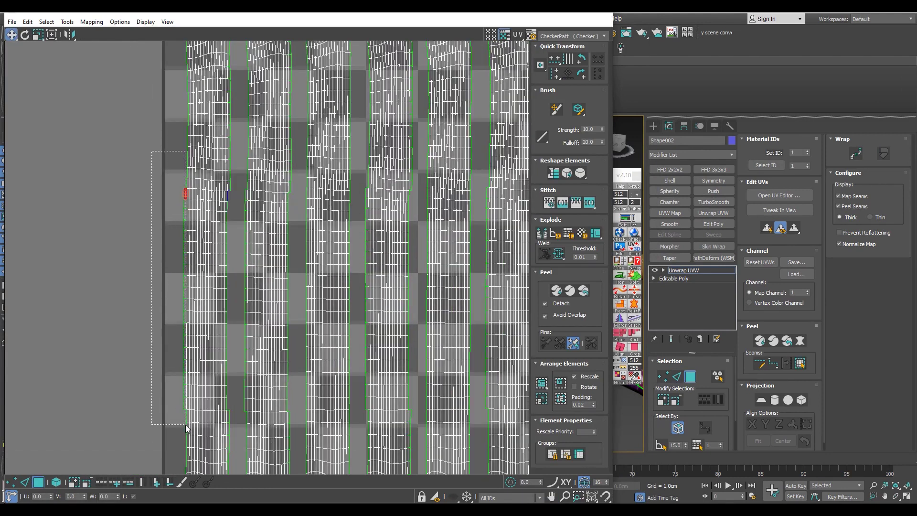
drag(186, 429, 186, 429)
scroll(196, 388, down, 2)
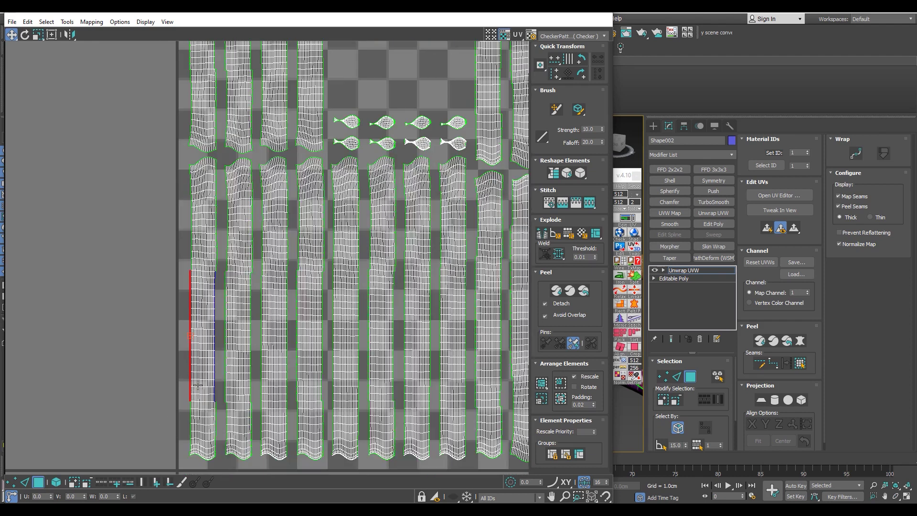
scroll(198, 385, down, 2)
middle_drag(229, 375, 210, 374)
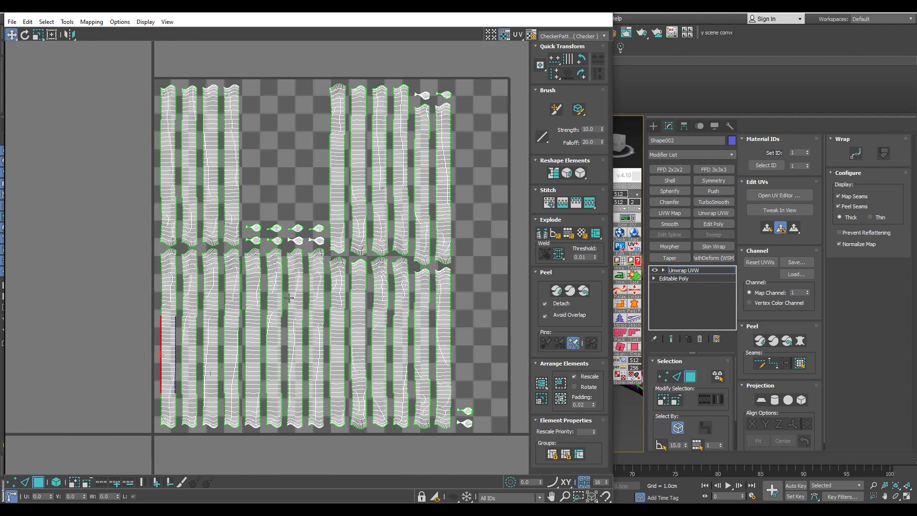
click(603, 16)
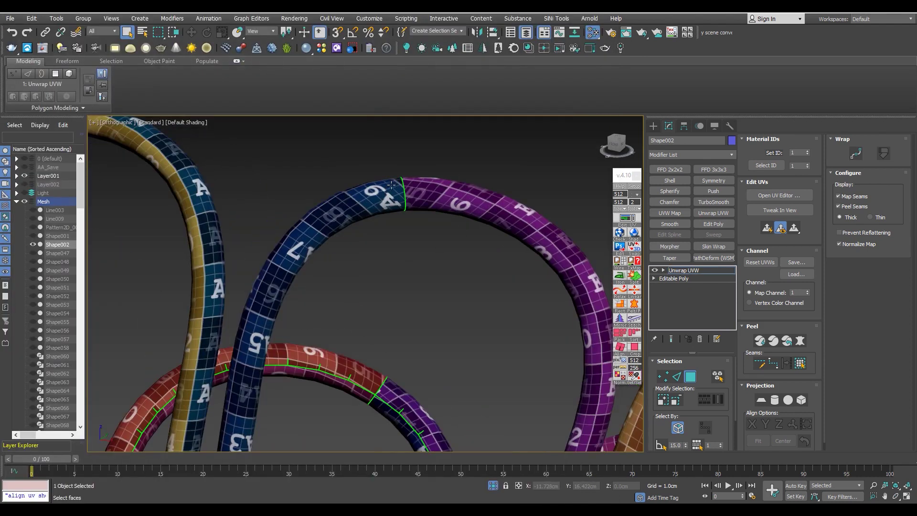
- Replace the tube mesh's Unwrap UVW modifier with a UVW Map
click(701, 339)
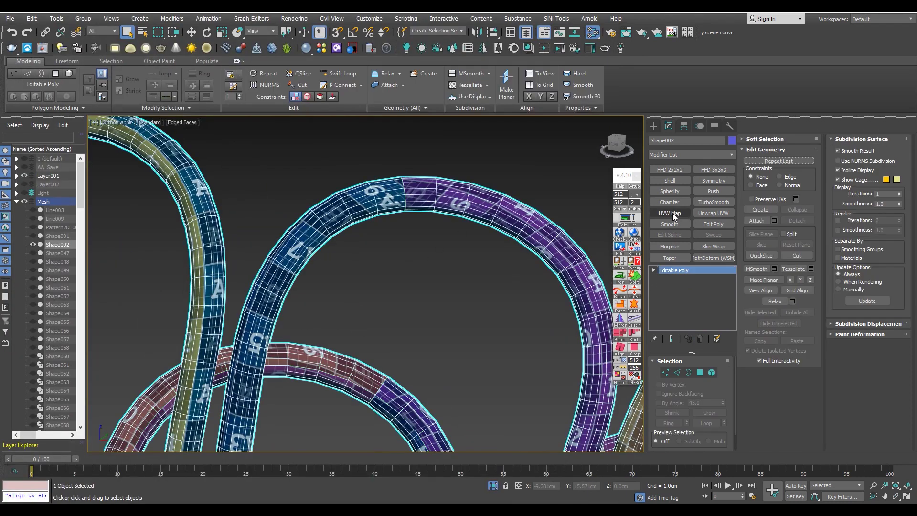
click(670, 213)
mouse_move(458, 209)
alt+middle_down()
mouse_move(496, 218)
mouse_move(524, 180)
alt+middle_up()
scroll(477, 272, up, 5)
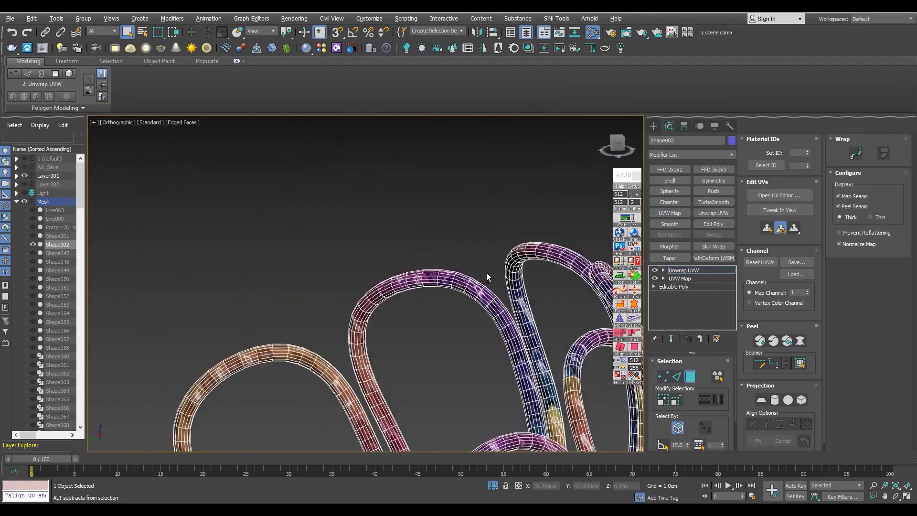
scroll(573, 241, up, 3)
scroll(573, 241, up, 2)
- In the new unwrap, select an edge and then all faces of one tube
key(2)
click(520, 243)
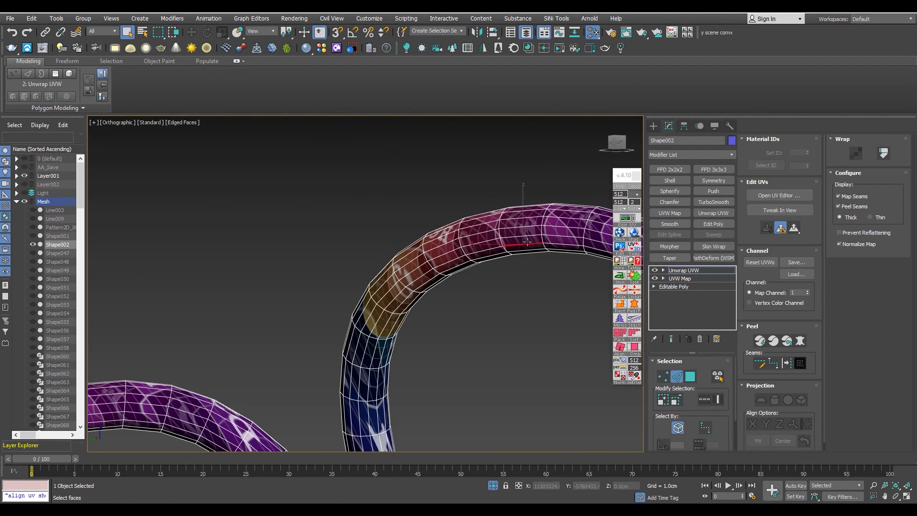
scroll(525, 244, up, 2)
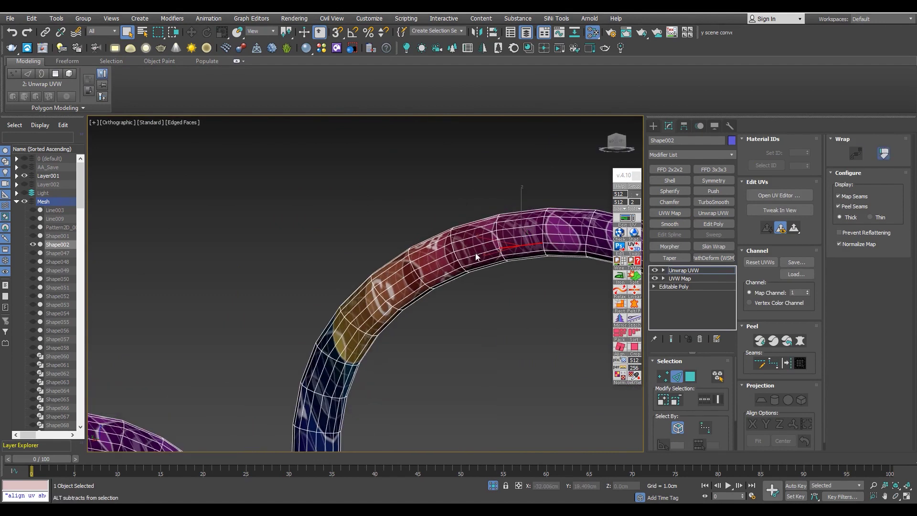
key(3)
click(531, 227)
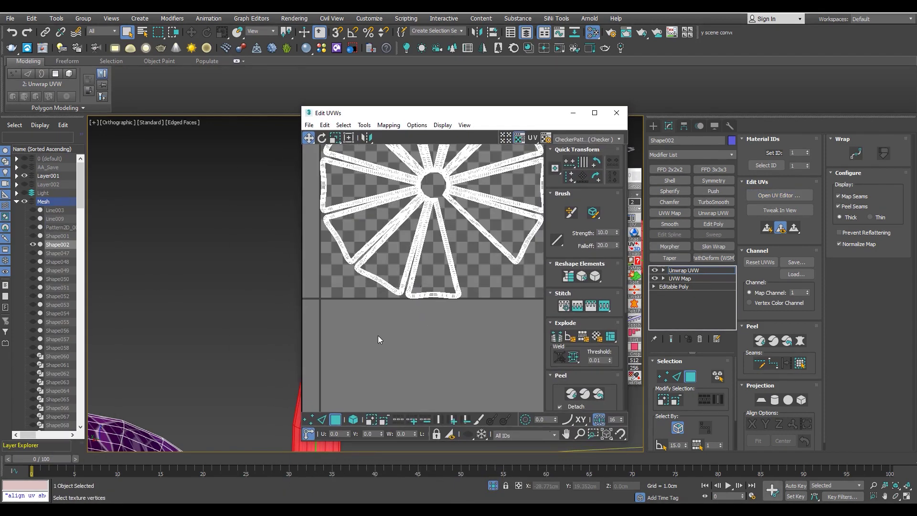
- Shift the long left UV strip further left in the Edit UVWs layout
scroll(547, 376, down, 3)
click(327, 158)
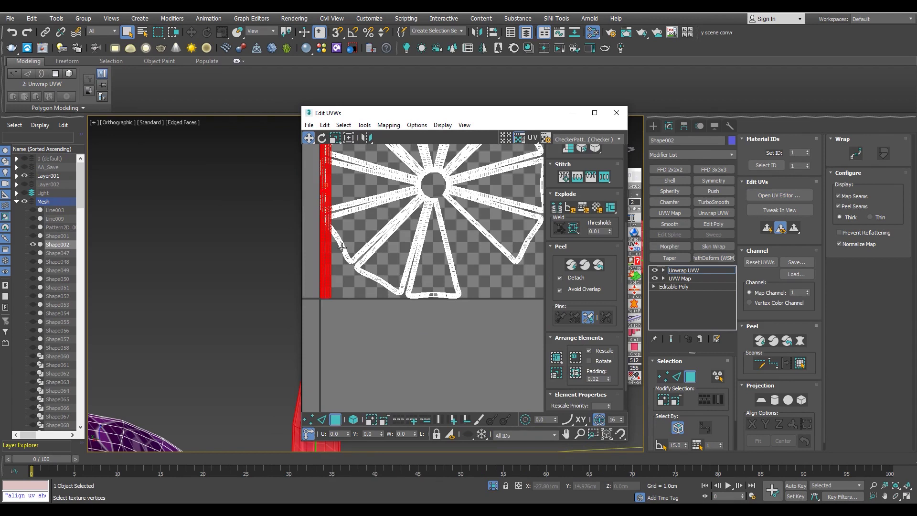
middle_drag(320, 143, 396, 268)
drag(401, 239, 353, 238)
scroll(368, 224, up, 3)
scroll(382, 229, down, 1)
scroll(382, 222, up, 4)
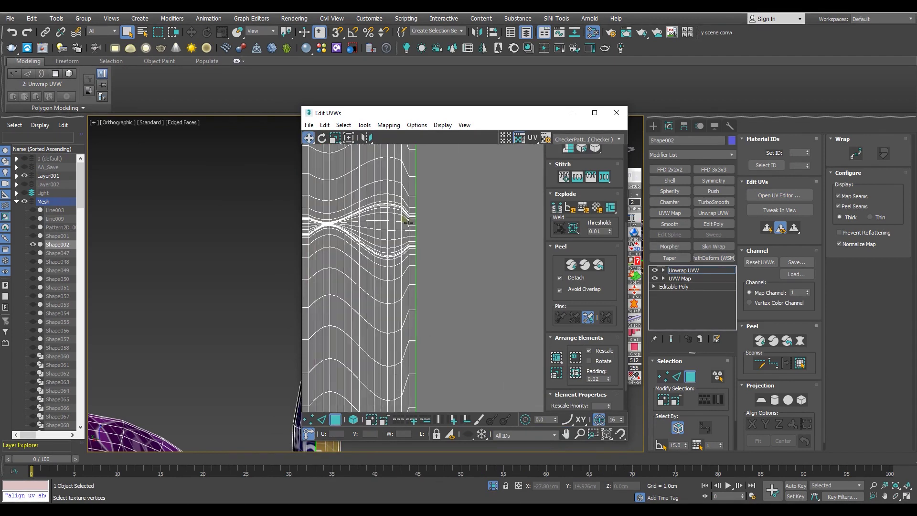
scroll(409, 223, down, 3)
- Move the UV editor aside and inspect the tubes' checker texture with plain shading
drag(427, 119, 730, 74)
scroll(289, 412, down, 5)
scroll(289, 411, up, 2)
scroll(289, 412, up, 3)
scroll(289, 411, down, 3)
key(F4)
scroll(289, 334, up, 6)
scroll(289, 311, up, 2)
mouse_move(291, 297)
middle_down()
mouse_move(262, 313)
mouse_move(317, 180)
mouse_move(278, 154)
mouse_move(285, 186)
middle_up()
scroll(334, 310, down, 2)
scroll(354, 349, down, 2)
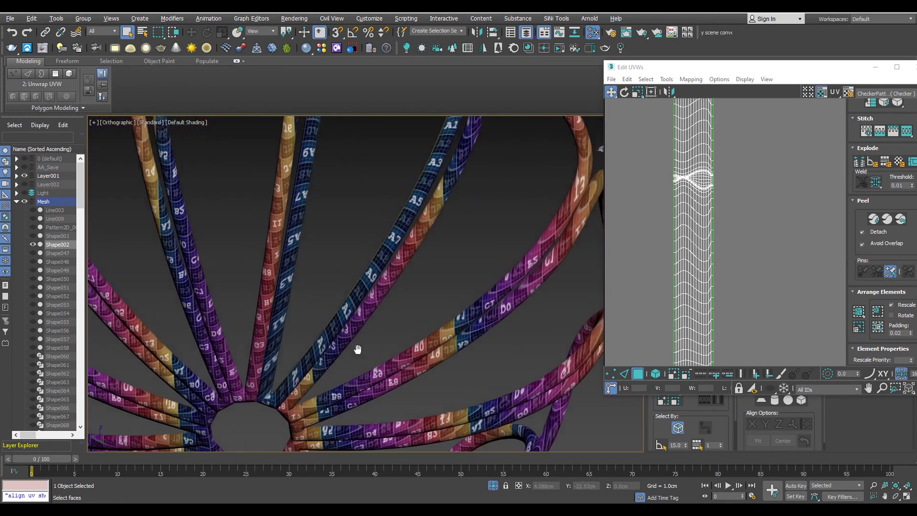
scroll(328, 348, up, 3)
scroll(304, 357, up, 2)
scroll(680, 245, up, 2)
scroll(680, 246, up, 2)
scroll(679, 246, up, 2)
scroll(372, 221, down, 3)
scroll(369, 213, down, 3)
mouse_move(368, 213)
alt+middle_down()
mouse_move(426, 249)
mouse_move(413, 272)
alt+middle_up()
scroll(413, 271, up, 3)
scroll(412, 275, up, 2)
- Show edge lines on the tubes, close the UV editor, and switch to Edge mode
key(F4)
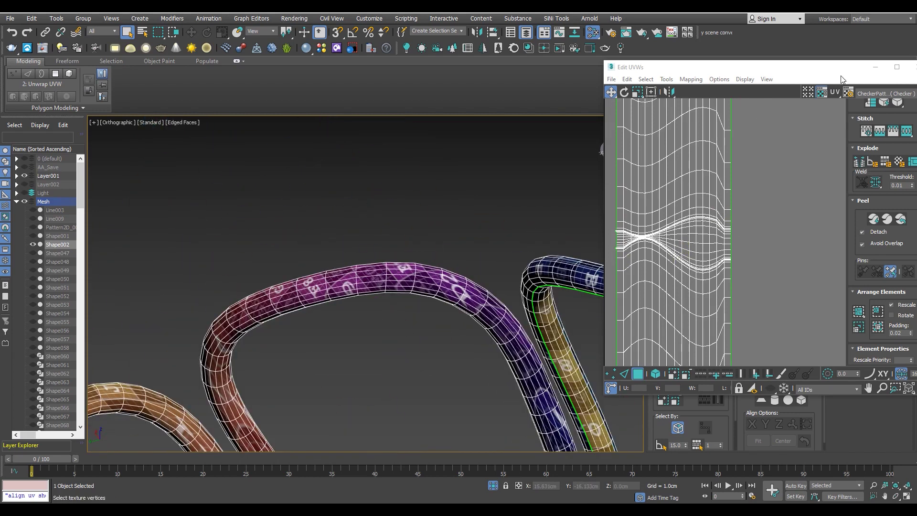
click(910, 67)
mouse_move(385, 282)
alt+middle_down()
mouse_move(415, 252)
mouse_move(363, 241)
alt+middle_up()
scroll(403, 265, up, 2)
scroll(409, 260, down, 4)
scroll(349, 237, up, 3)
scroll(338, 232, up, 3)
key(2)
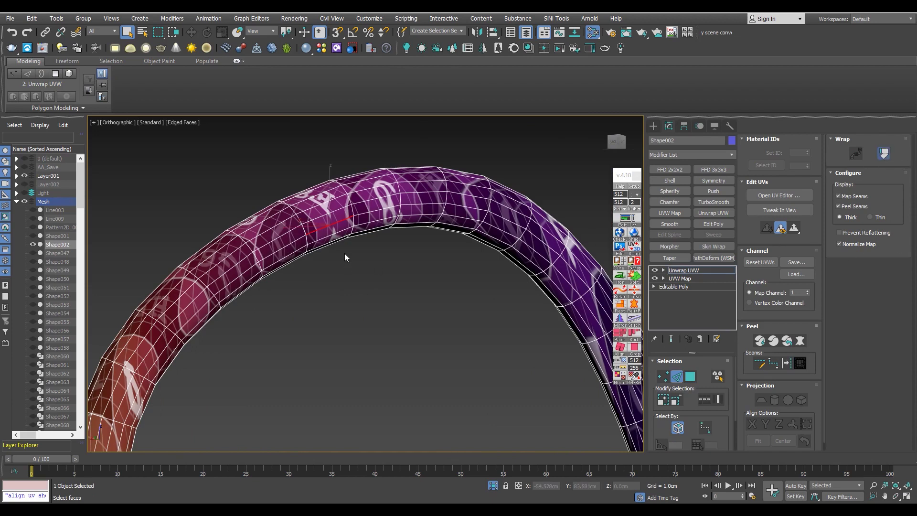
scroll(313, 259, down, 3)
scroll(314, 258, down, 5)
alt+middle_drag(314, 259, 239, 257)
scroll(240, 256, up, 5)
scroll(239, 256, up, 4)
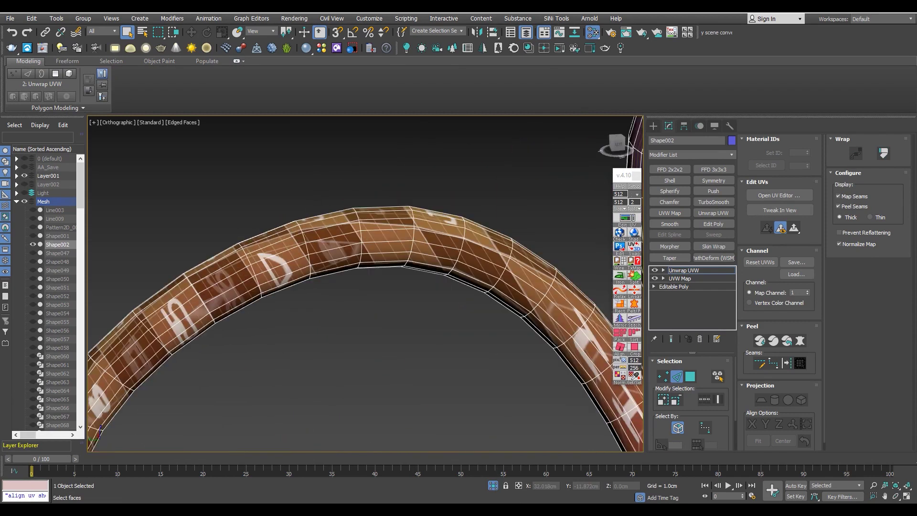
alt+middle_drag(284, 263, 288, 278)
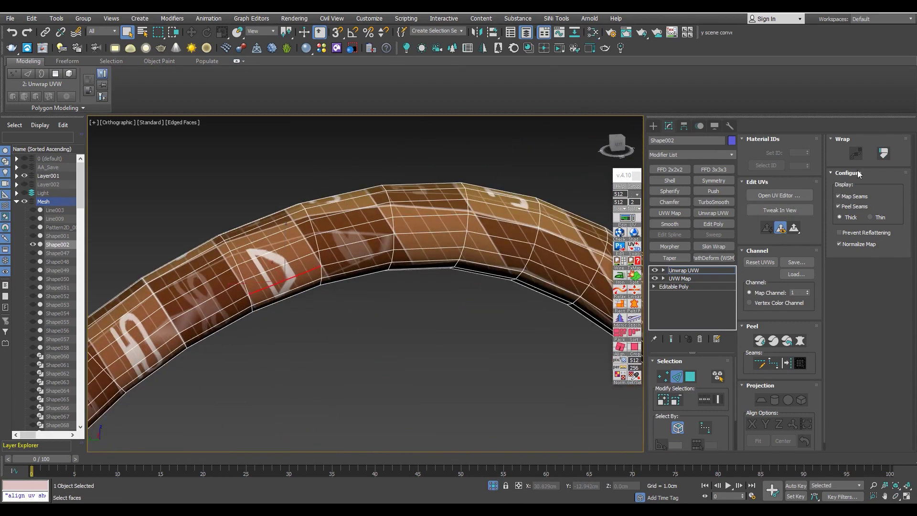
scroll(266, 281, down, 2)
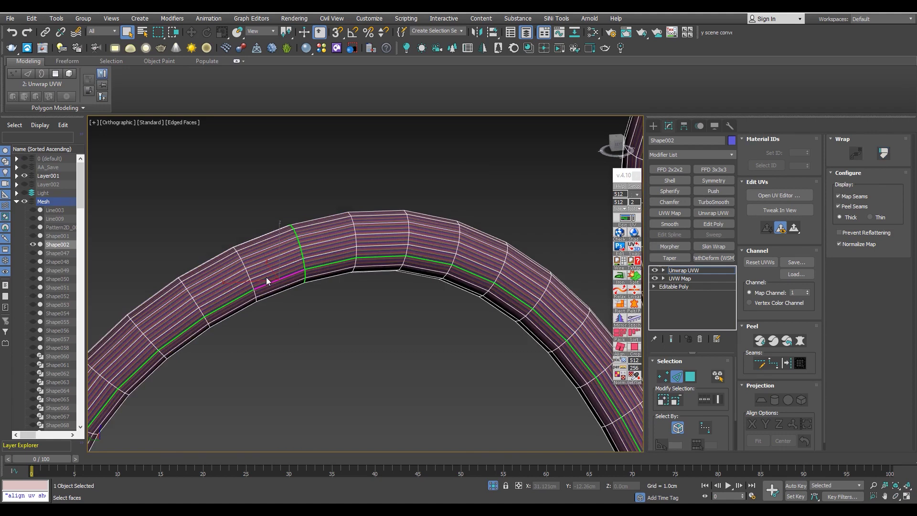
scroll(267, 281, down, 5)
alt+middle_drag(266, 281, 281, 235)
scroll(280, 235, up, 4)
scroll(281, 235, up, 6)
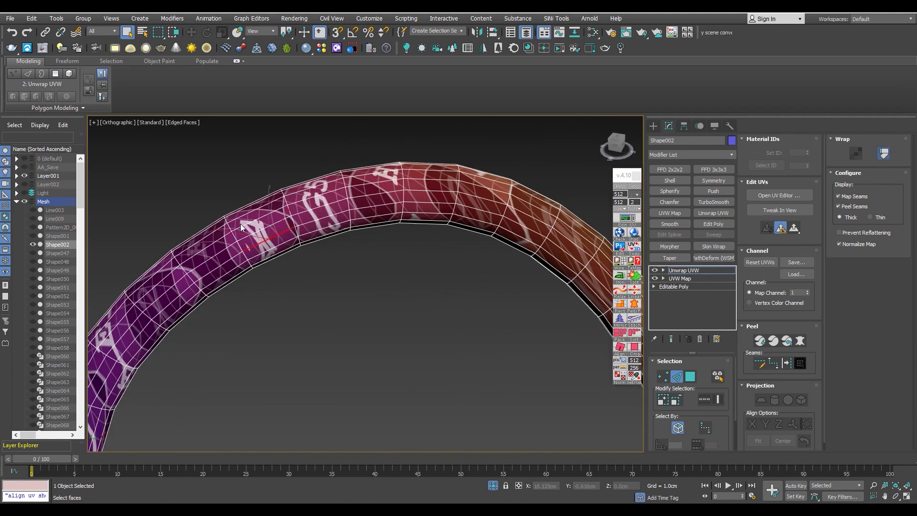
scroll(242, 228, down, 3)
alt+middle_drag(241, 227, 262, 213)
scroll(223, 260, up, 5)
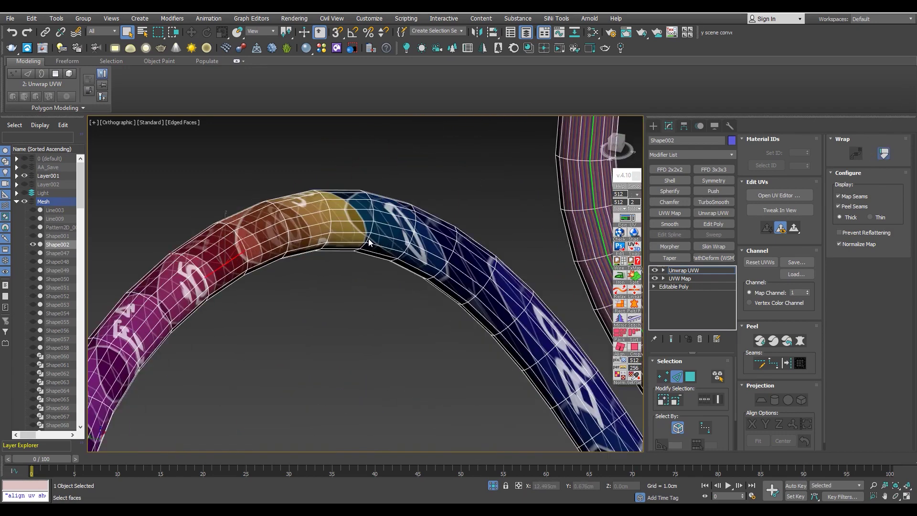
key(F3)
scroll(364, 235, down, 5)
scroll(365, 236, down, 2)
mouse_move(364, 235)
alt+middle_down()
mouse_move(326, 247)
mouse_move(257, 224)
alt+middle_up()
key(F3)
scroll(258, 225, up, 3)
scroll(257, 223, up, 2)
scroll(258, 222, up, 2)
scroll(259, 220, up, 2)
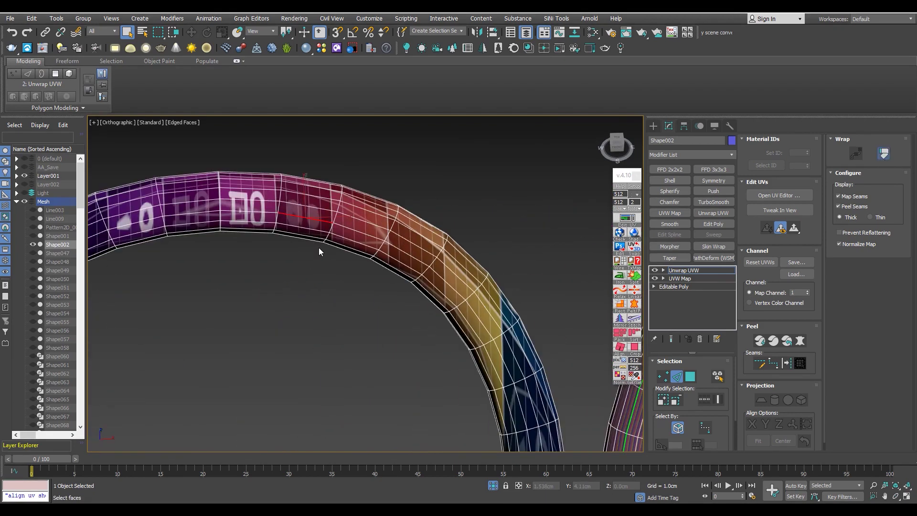
scroll(316, 246, down, 3)
key(F3)
scroll(305, 238, down, 3)
alt+middle_drag(306, 239, 281, 215)
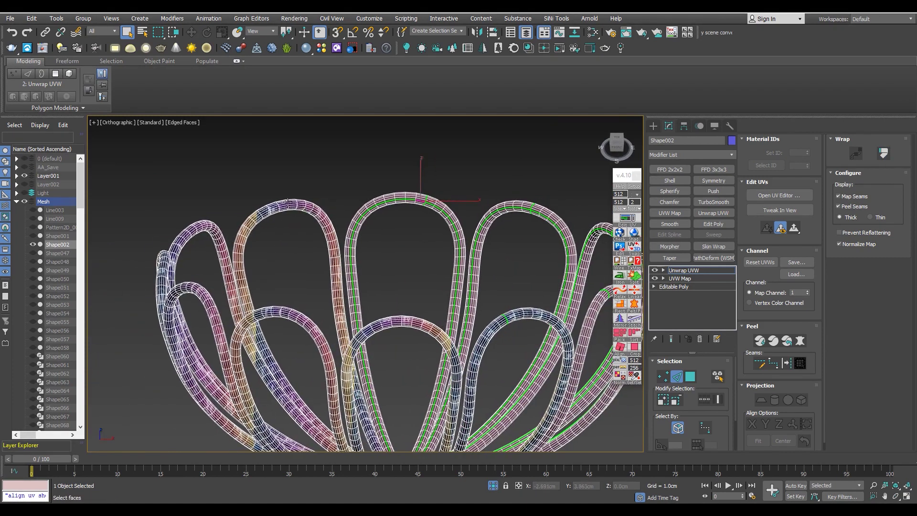
key(F3)
scroll(281, 211, up, 6)
scroll(281, 211, down, 2)
scroll(302, 228, up, 5)
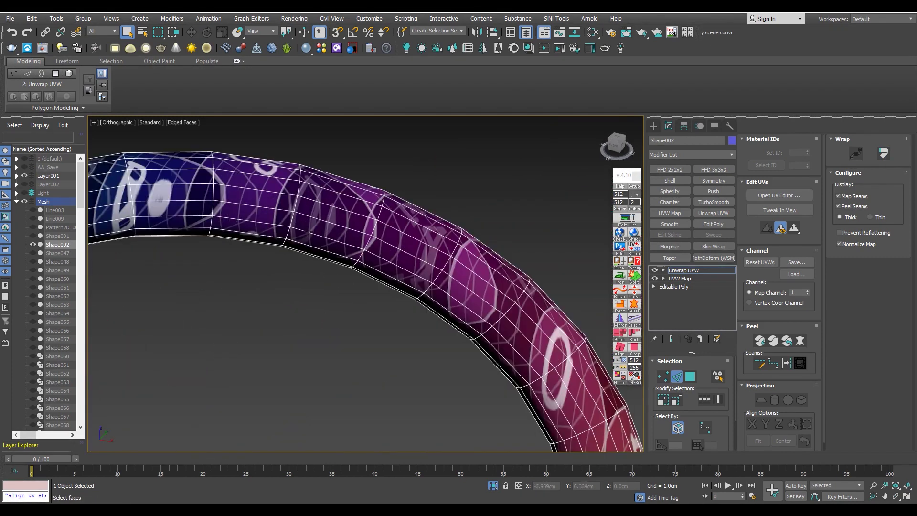
key(F3)
scroll(320, 210, down, 2)
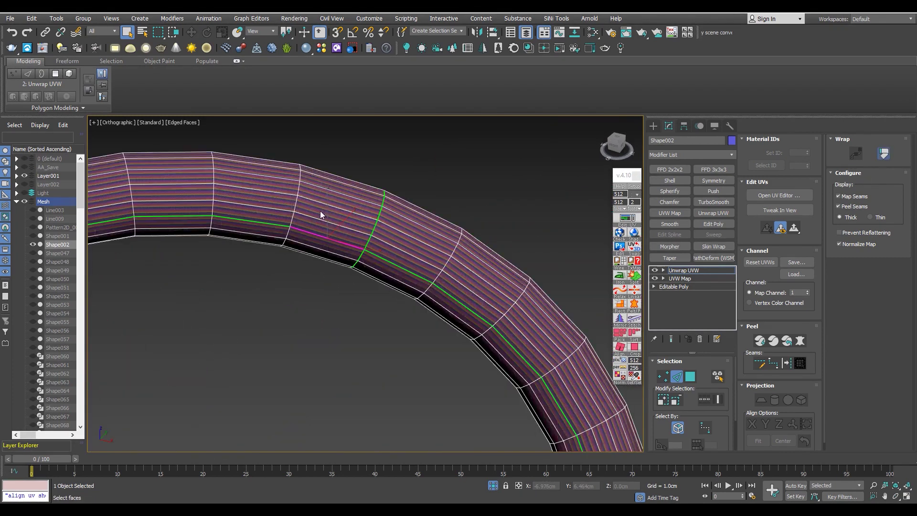
scroll(320, 211, down, 3)
scroll(274, 218, down, 2)
scroll(274, 213, up, 3)
key(F3)
scroll(273, 206, up, 5)
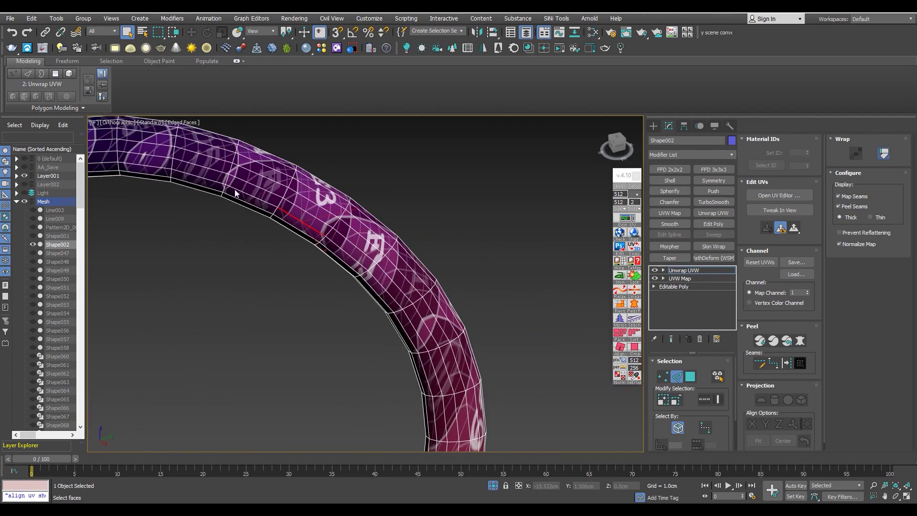
key(F3)
scroll(235, 192, down, 2)
scroll(235, 192, down, 2)
scroll(242, 186, up, 2)
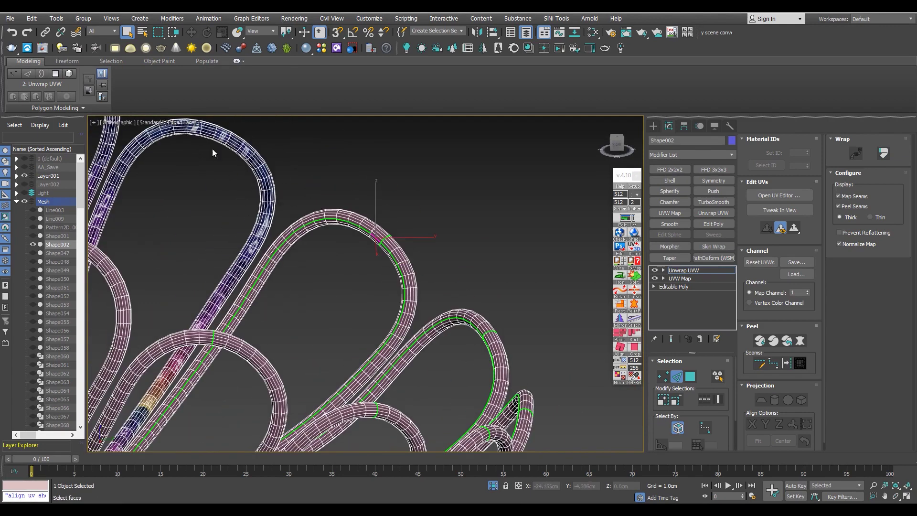
key(F3)
scroll(213, 152, up, 3)
scroll(294, 228, up, 2)
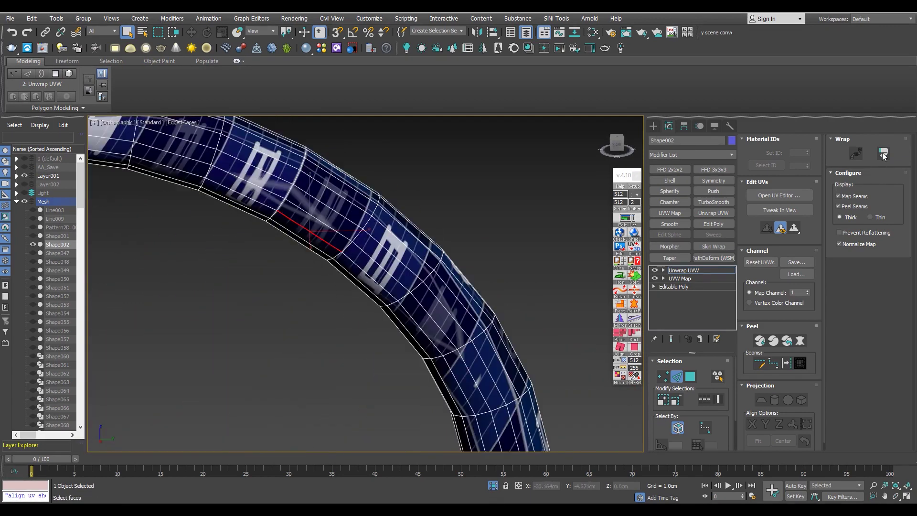
key(F3)
scroll(344, 202, down, 2)
scroll(363, 220, down, 3)
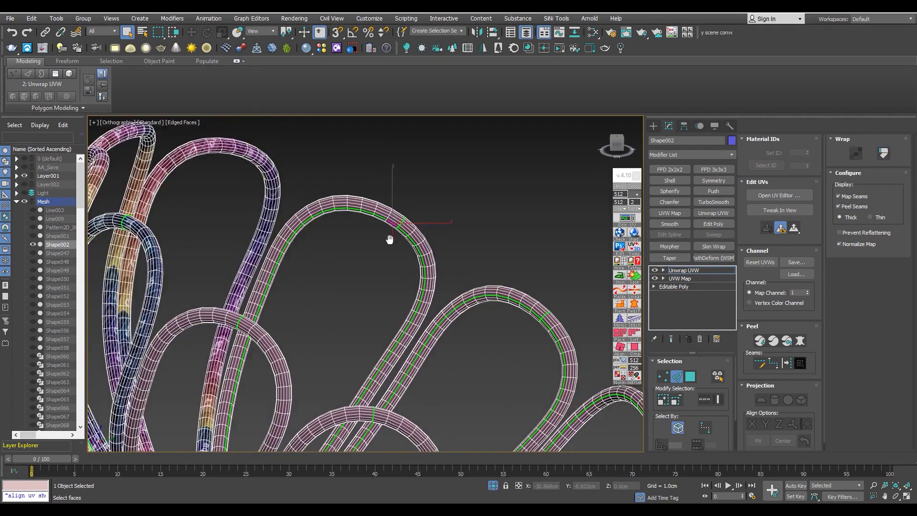
scroll(337, 197, up, 1)
key(F3)
scroll(323, 231, up, 5)
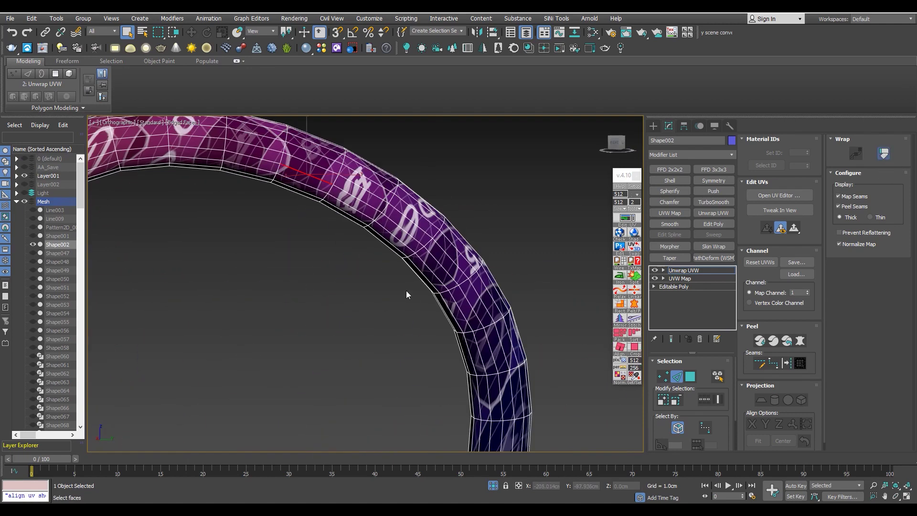
key(F3)
scroll(352, 260, down, 3)
scroll(286, 248, down, 2)
scroll(260, 243, up, 1)
key(F3)
scroll(260, 243, up, 3)
scroll(269, 233, up, 2)
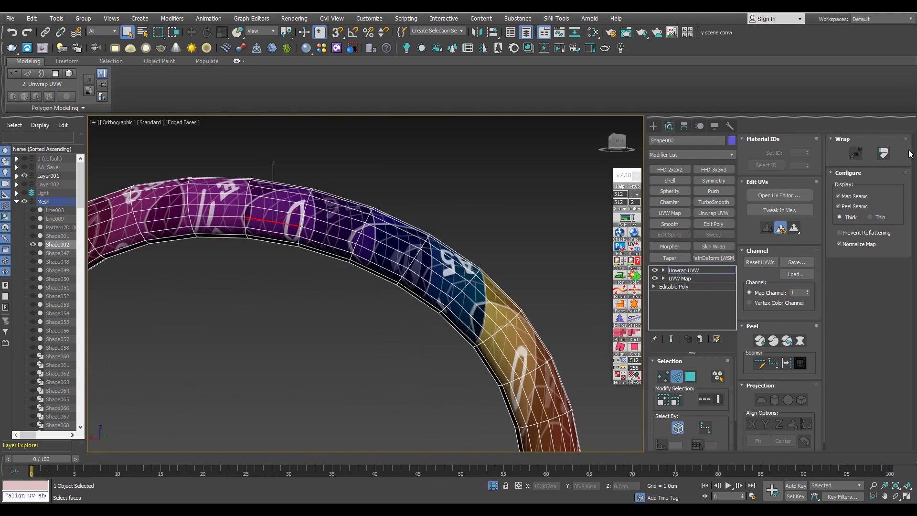
key(F3)
scroll(269, 222, down, 5)
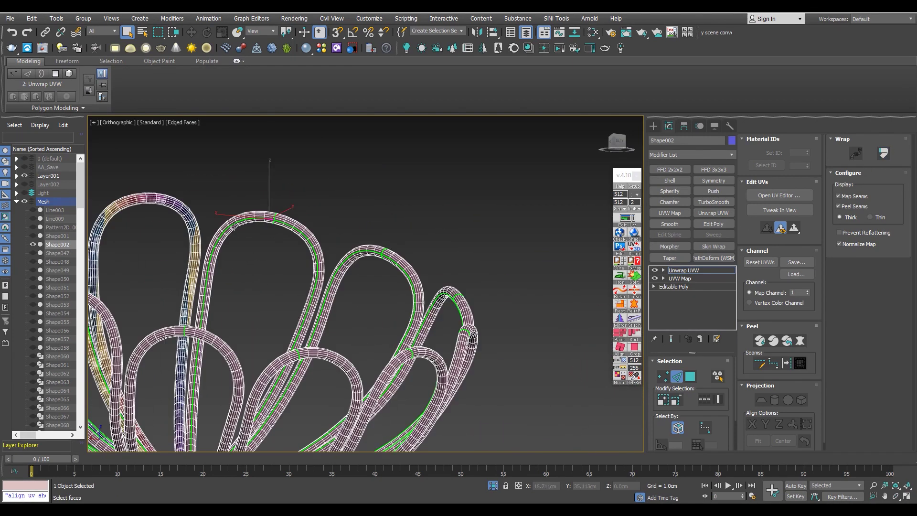
key(F3)
scroll(189, 185, up, 4)
scroll(200, 189, up, 2)
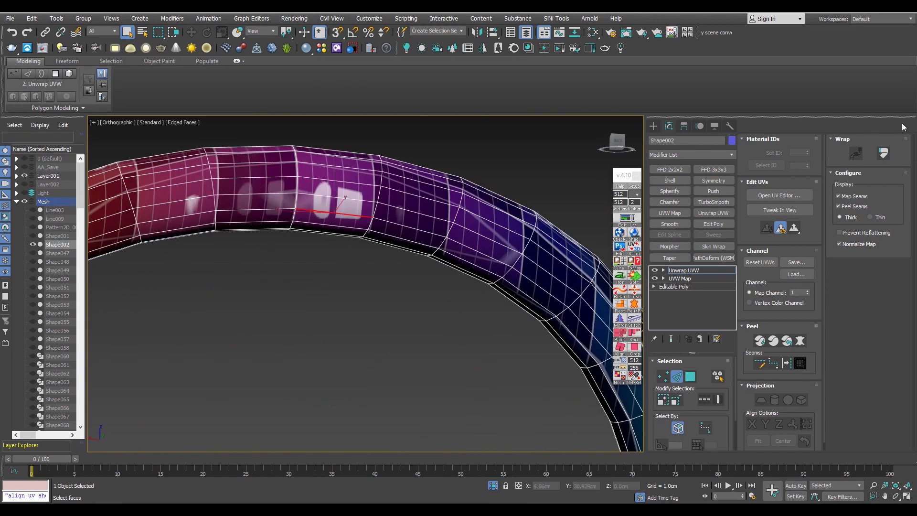
scroll(336, 182, down, 5)
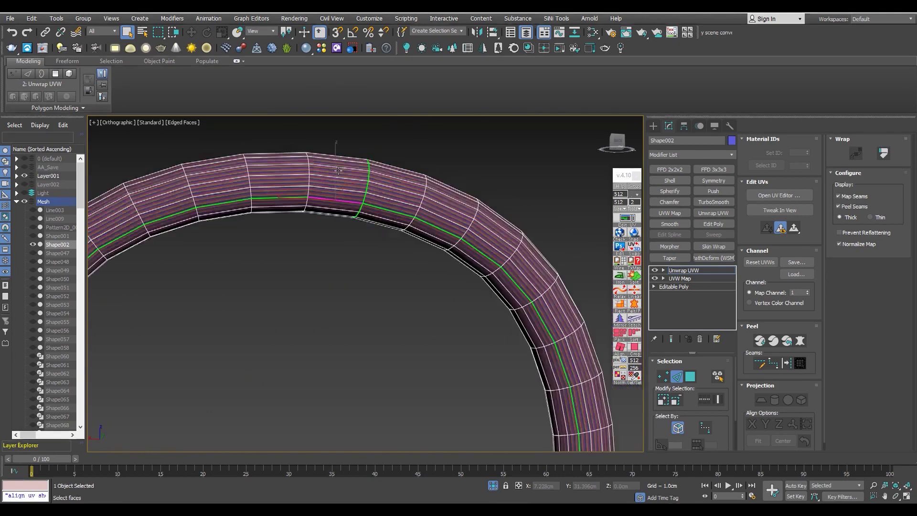
scroll(336, 201, down, 3)
scroll(336, 201, down, 3)
mouse_move(336, 201)
alt+middle_down()
mouse_move(261, 271)
mouse_move(415, 218)
alt+middle_up()
scroll(415, 218, up, 4)
scroll(414, 218, up, 2)
scroll(414, 219, up, 5)
scroll(415, 218, up, 2)
scroll(415, 219, up, 3)
scroll(448, 190, up, 3)
- Orbit and zoom around the tube ring to inspect the seams at the tube junctions
mouse_move(240, 317)
alt+middle_down()
mouse_move(245, 278)
mouse_move(358, 314)
alt+middle_up()
scroll(242, 249, down, 6)
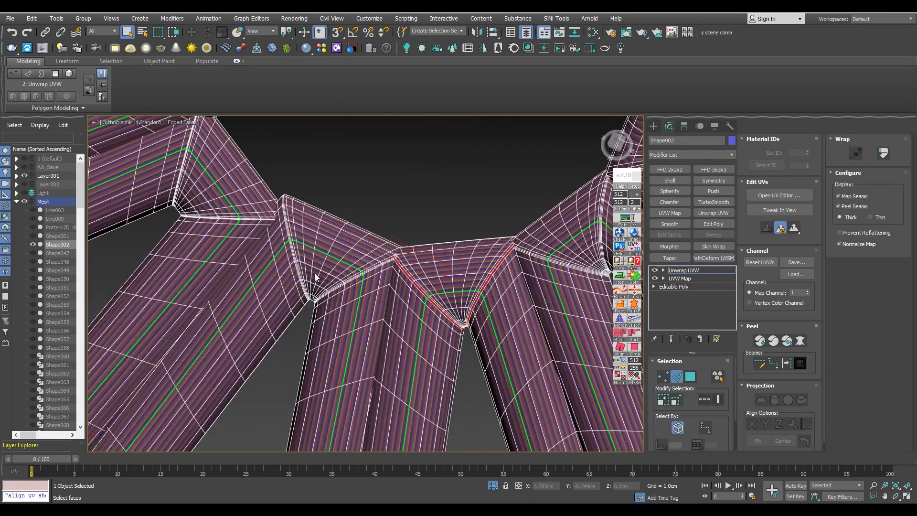
scroll(359, 314, up, 6)
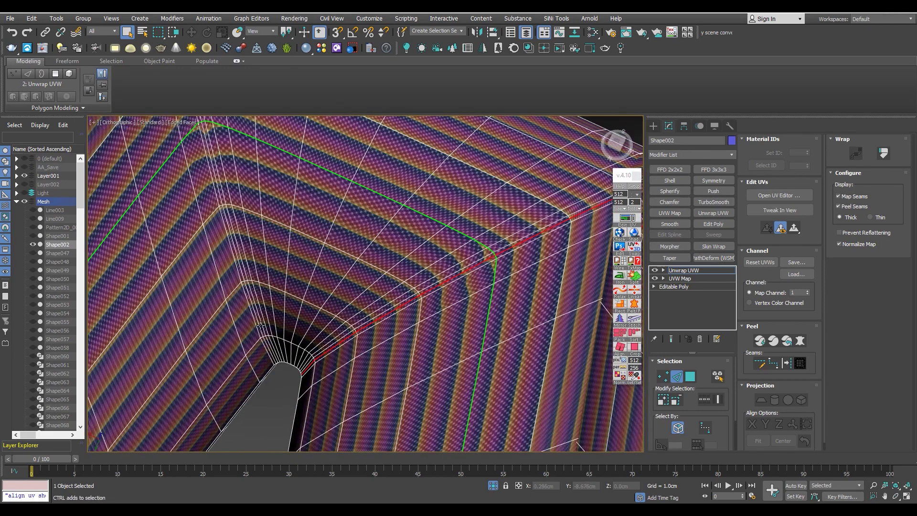
scroll(260, 319, down, 6)
mouse_move(259, 319)
alt+middle_down()
mouse_move(301, 240)
mouse_move(296, 286)
mouse_move(303, 259)
alt+middle_up()
scroll(290, 248, up, 6)
scroll(296, 284, down, 5)
scroll(282, 262, up, 3)
scroll(280, 260, up, 3)
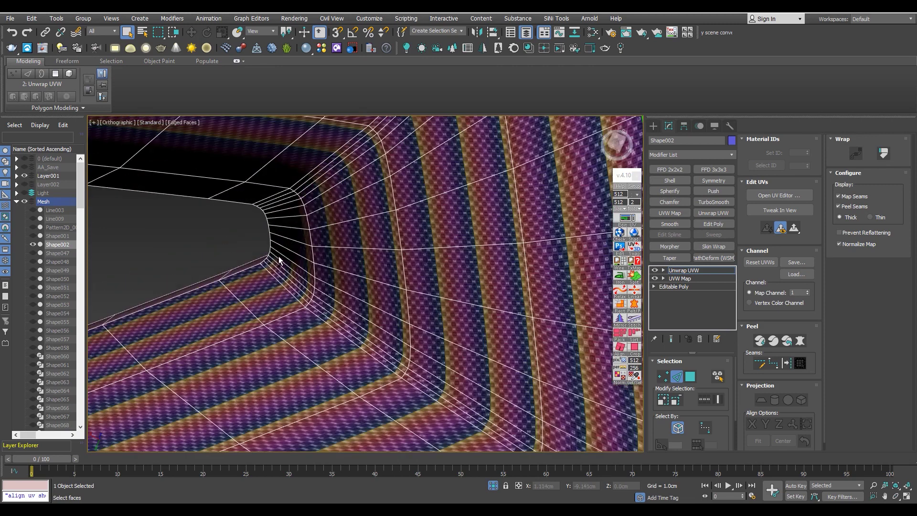
scroll(279, 260, up, 2)
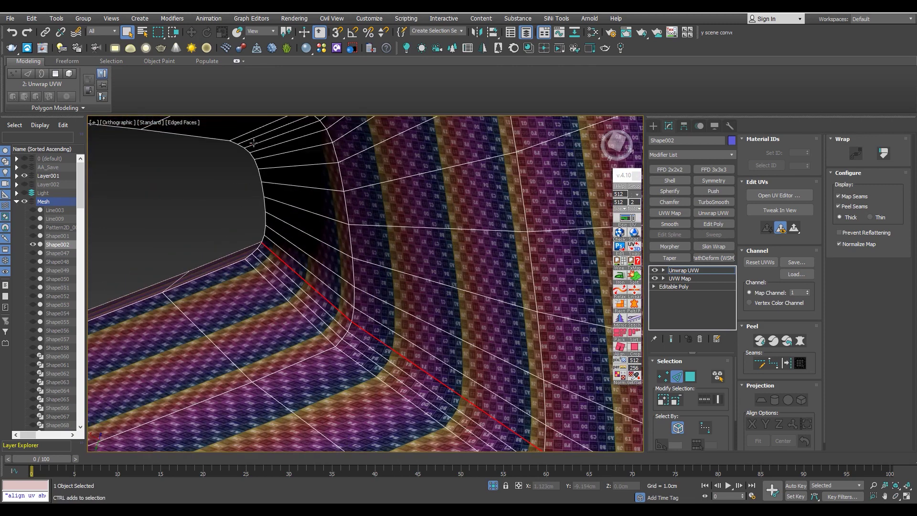
scroll(254, 143, down, 3)
alt+middle_drag(328, 231, 285, 222)
scroll(285, 223, up, 5)
scroll(375, 300, up, 3)
scroll(373, 298, down, 3)
alt+middle_drag(372, 298, 388, 270)
scroll(340, 264, up, 3)
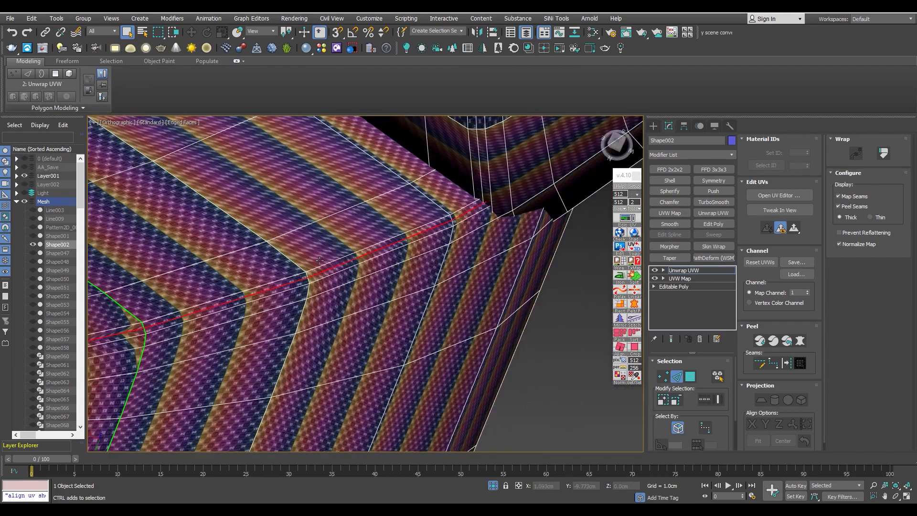
scroll(320, 260, down, 3)
scroll(364, 262, up, 2)
scroll(327, 244, up, 3)
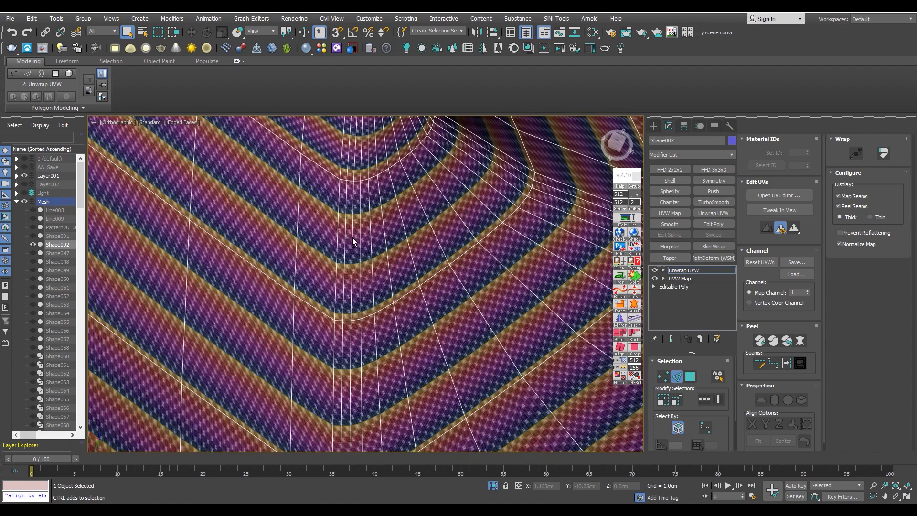
scroll(334, 241, down, 3)
scroll(454, 259, up, 3)
scroll(457, 256, up, 1)
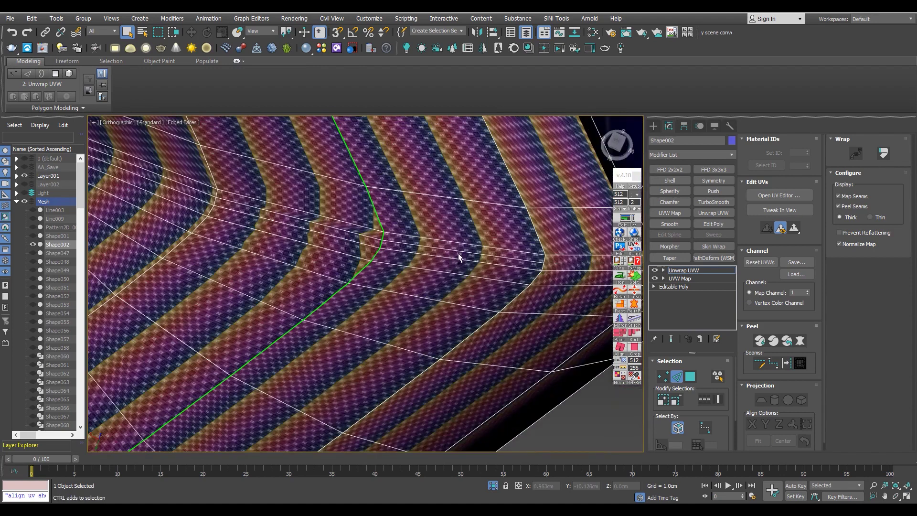
scroll(449, 258, down, 3)
scroll(469, 252, up, 3)
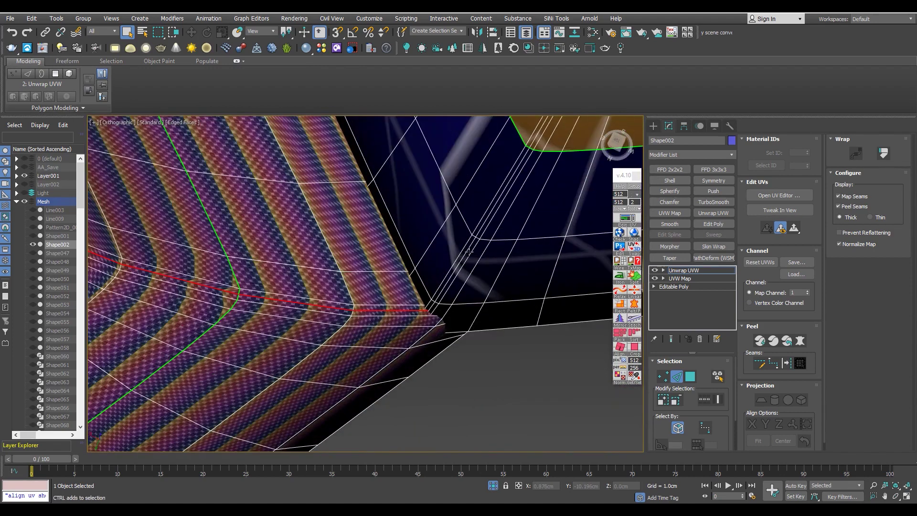
scroll(448, 255, down, 3)
scroll(440, 274, up, 2)
scroll(459, 266, up, 1)
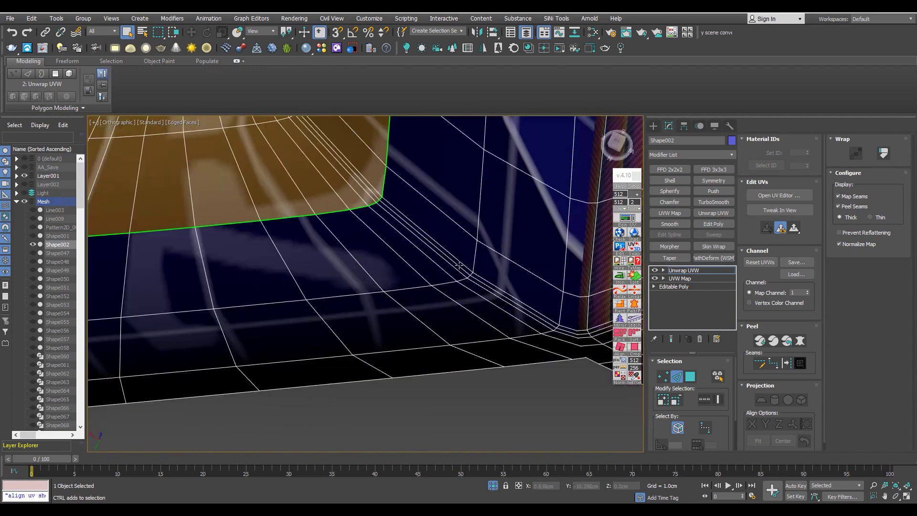
- Centre the corner with the red seam and orbit to check the folded strip corners
middle_drag(560, 298, 338, 312)
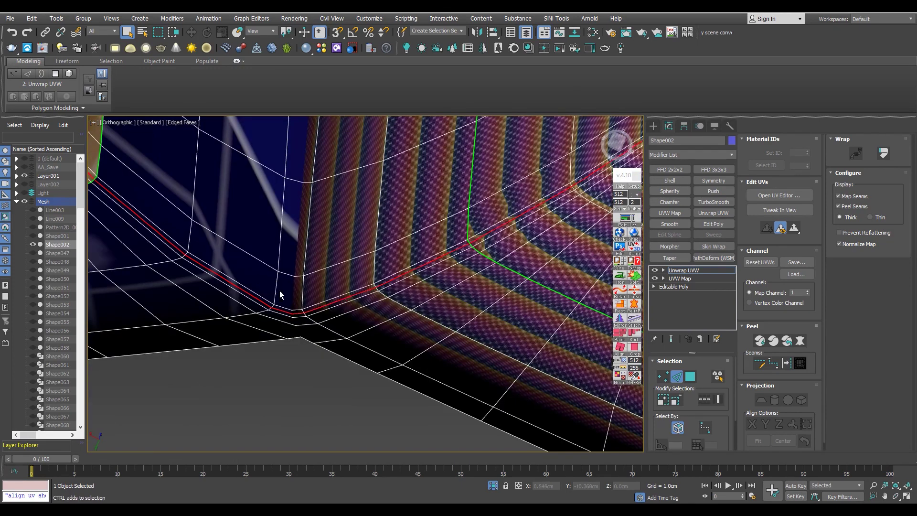
scroll(280, 295, down, 3)
scroll(393, 305, up, 3)
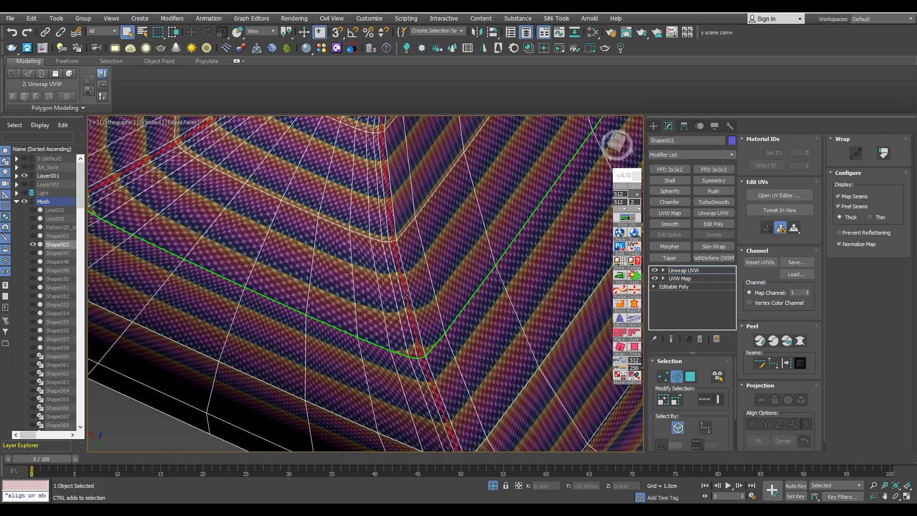
scroll(404, 295, down, 3)
scroll(419, 276, up, 2)
scroll(391, 253, up, 1)
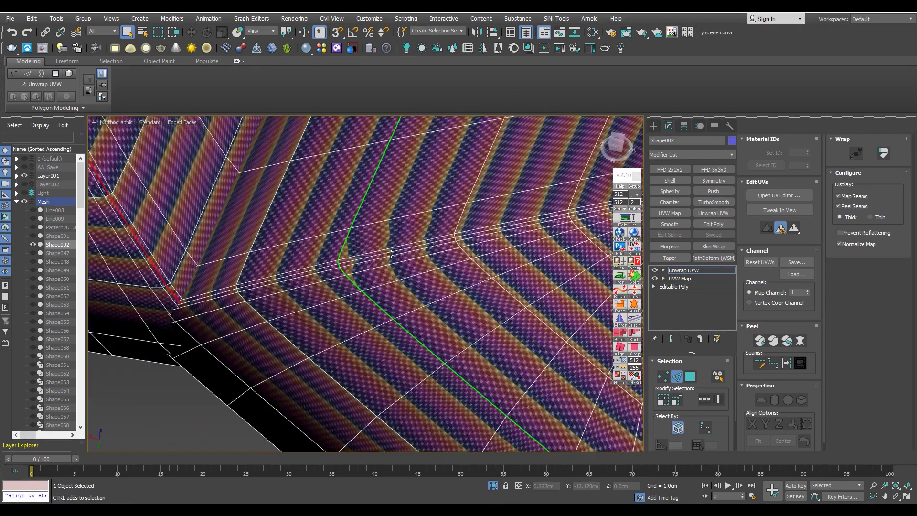
scroll(391, 251, down, 3)
scroll(321, 266, up, 2)
scroll(362, 273, up, 1)
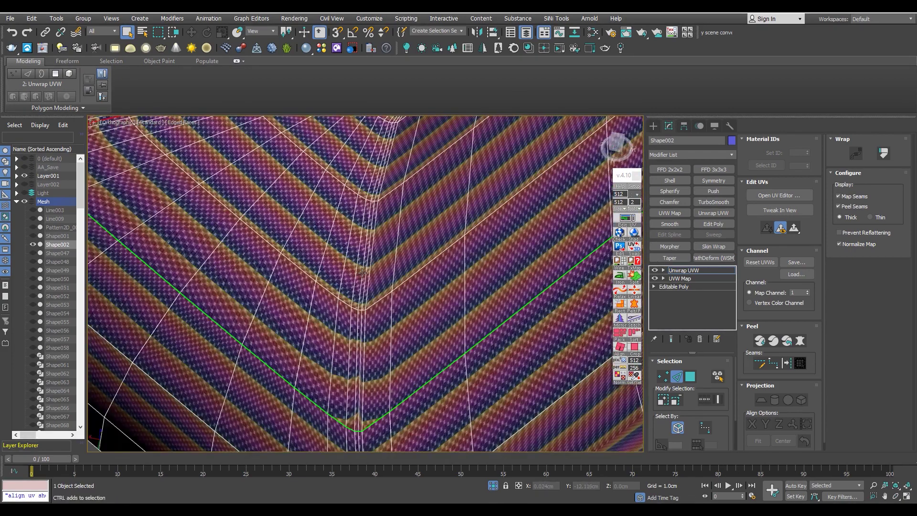
scroll(362, 272, down, 3)
scroll(430, 306, up, 1)
scroll(427, 305, up, 1)
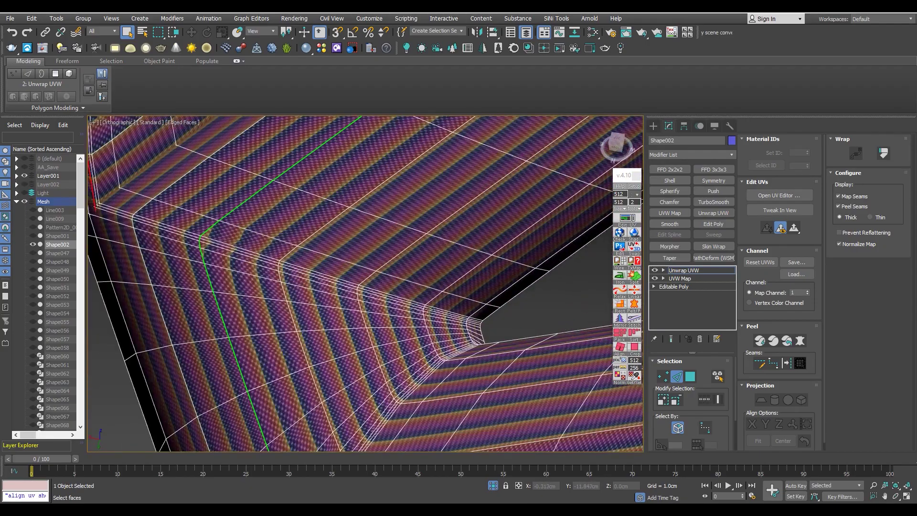
scroll(425, 305, up, 1)
scroll(425, 302, down, 3)
scroll(389, 287, up, 1)
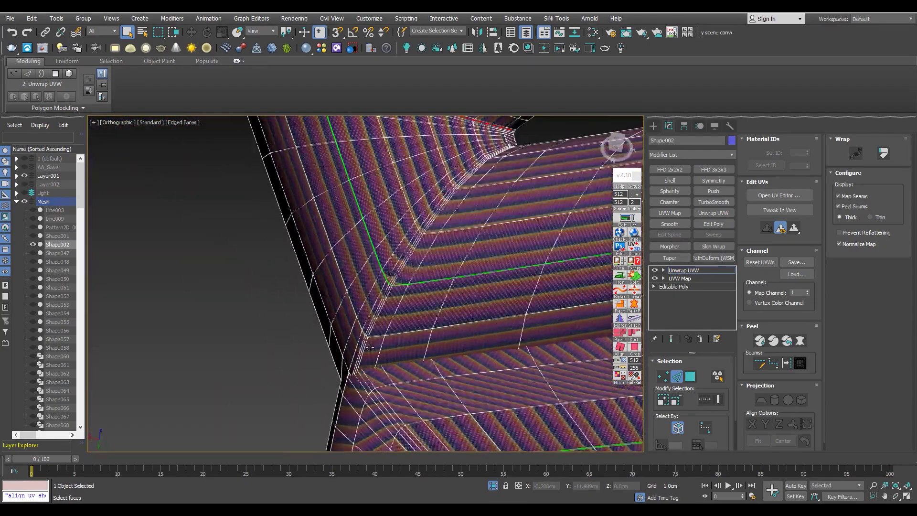
scroll(366, 300, up, 1)
scroll(370, 288, down, 2)
scroll(393, 322, down, 1)
scroll(436, 317, up, 1)
scroll(426, 285, up, 1)
scroll(429, 276, down, 5)
alt+middle_drag(414, 342, 382, 334)
scroll(382, 334, up, 3)
scroll(356, 333, up, 4)
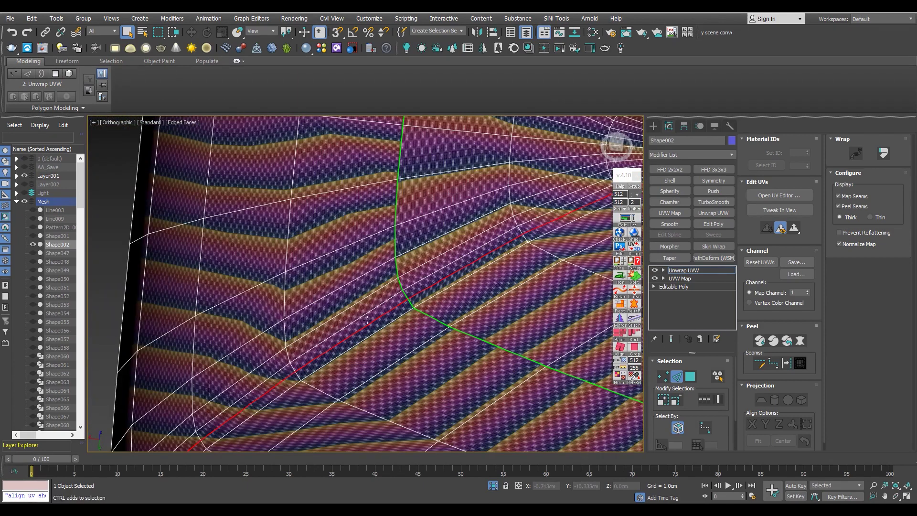
scroll(367, 319, down, 4)
alt+middle_drag(391, 299, 356, 313)
scroll(405, 276, up, 4)
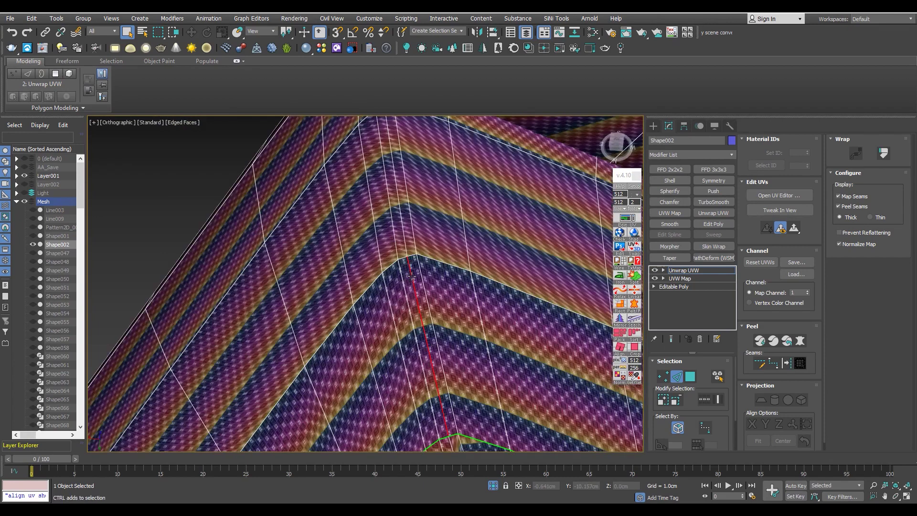
scroll(411, 276, down, 4)
alt+middle_drag(411, 276, 410, 249)
scroll(390, 239, up, 4)
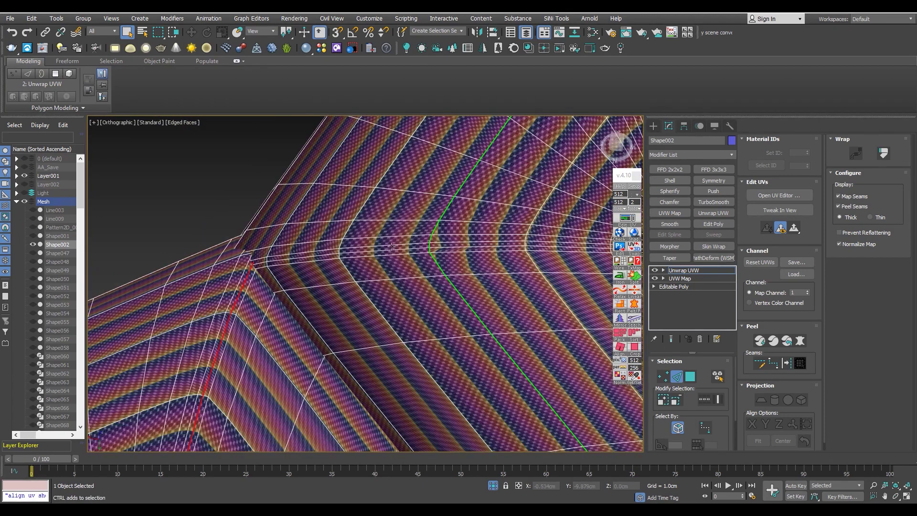
scroll(361, 258, down, 5)
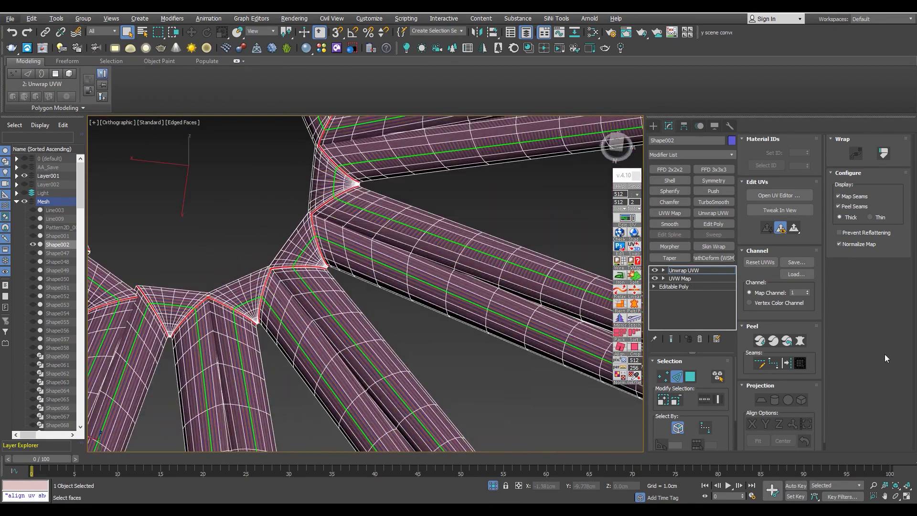
scroll(363, 238, down, 5)
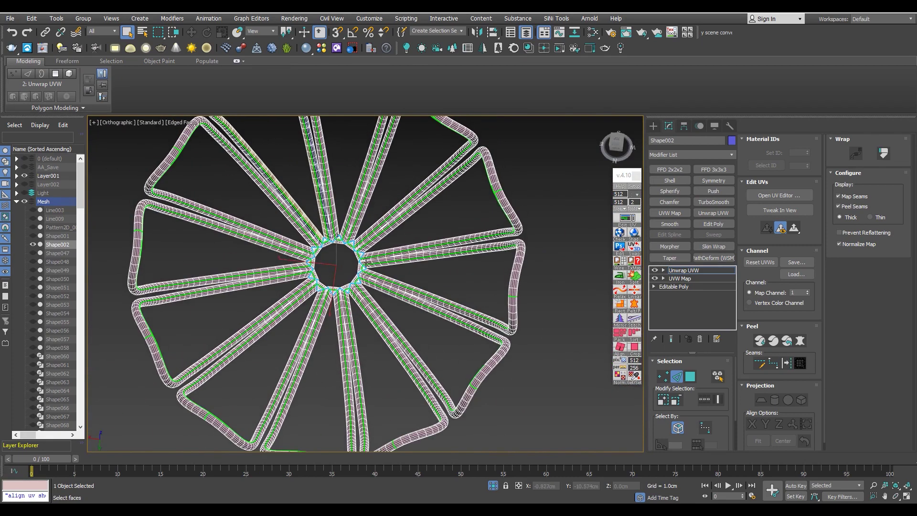
- Open the UV editor for the tubes and select all UV strips
click(780, 195)
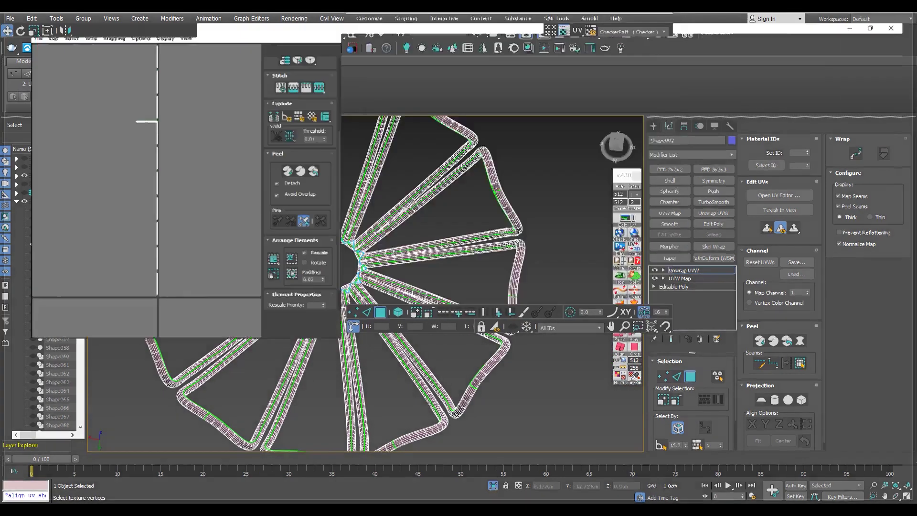
scroll(384, 356, up, 4)
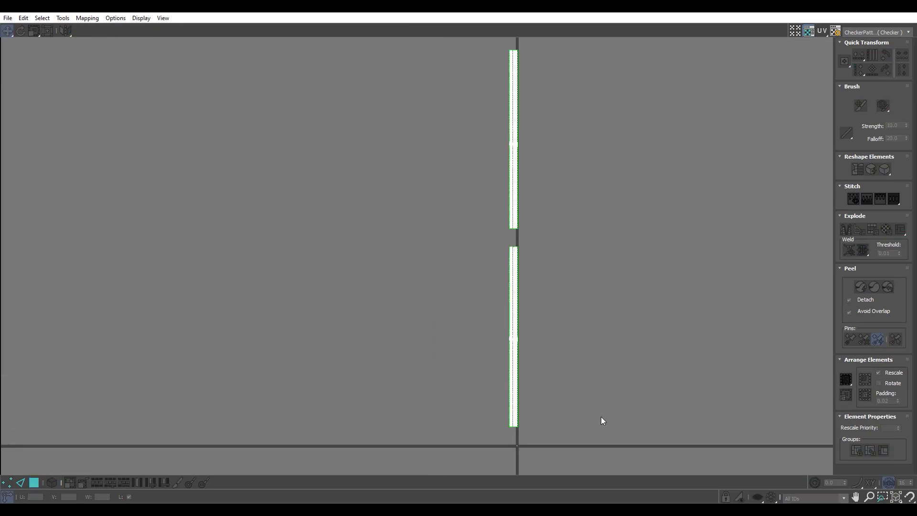
key(ctrl+a)
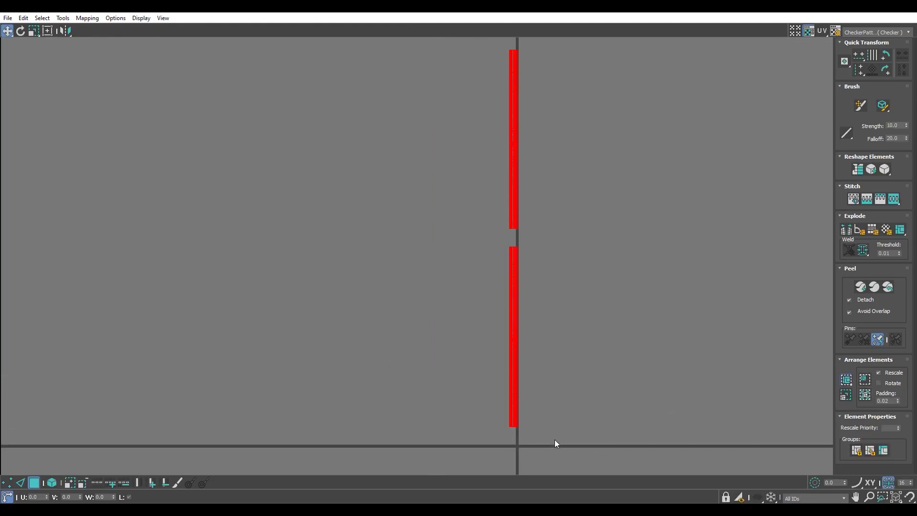
scroll(554, 443, down, 3)
scroll(525, 451, down, 5)
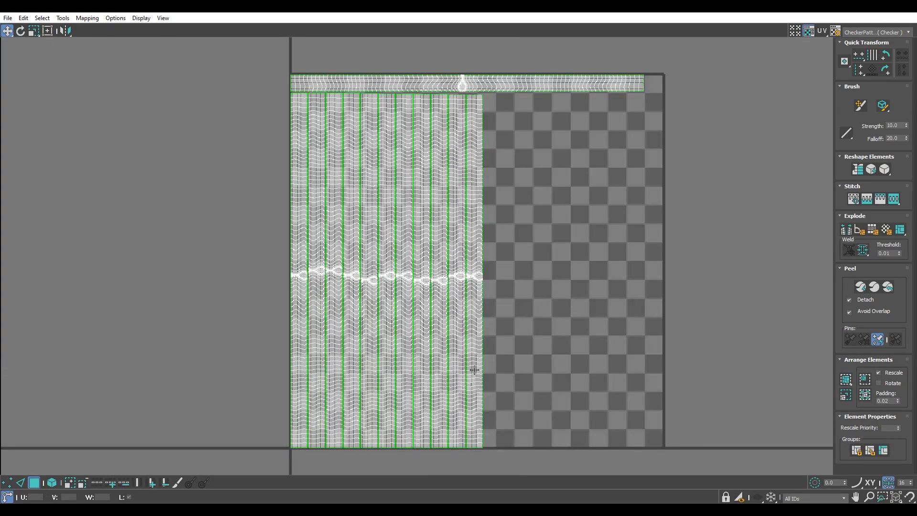
scroll(474, 369, down, 4)
scroll(401, 336, up, 3)
middle_drag(401, 336, 460, 293)
- Move the leftmost UV strip away to the left and clear the selection
click(435, 282)
drag(423, 302, 358, 303)
click(394, 305)
scroll(361, 287, up, 5)
scroll(401, 274, up, 3)
scroll(401, 274, up, 2)
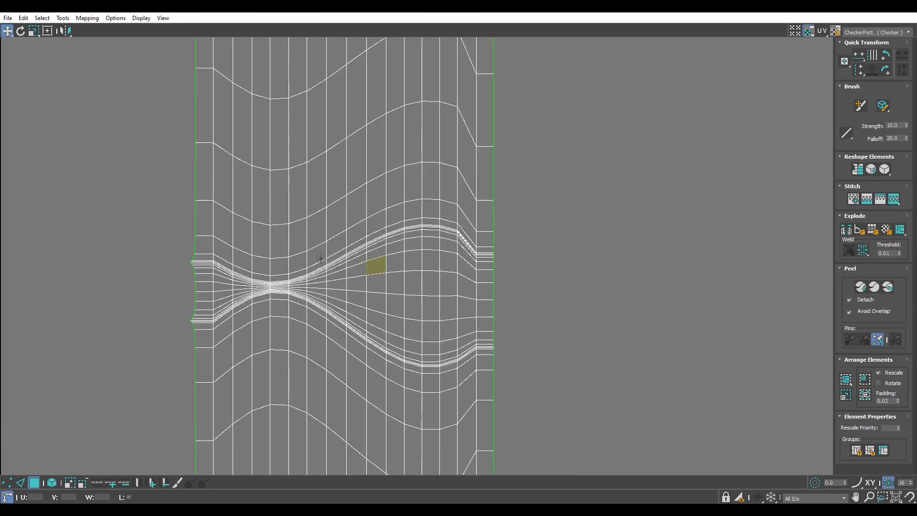
- In edge mode, apply a right-click edit to the two selected UV edge loops
key(2)
scroll(314, 274, up, 3)
right_click(300, 285)
click(267, 313)
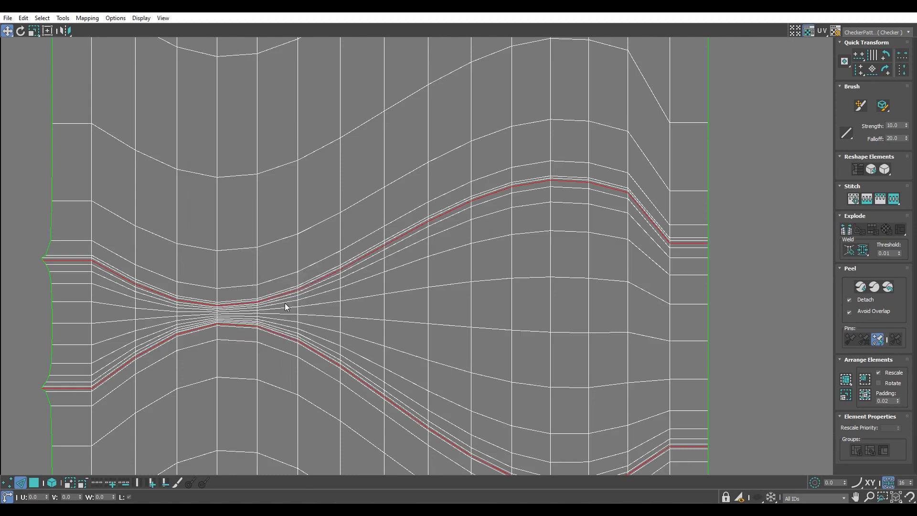
scroll(301, 286, down, 5)
scroll(301, 297, down, 8)
- Pack all UV polygons into the checker square and move the leftmost strip far left
key(3)
key(ctrl+a)
click(846, 379)
click(534, 243)
middle_drag(405, 362, 483, 299)
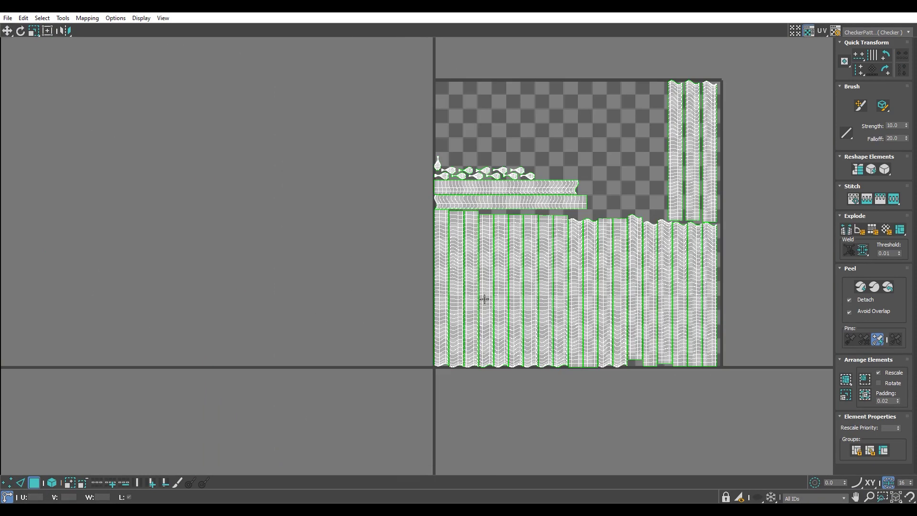
drag(439, 288, 253, 331)
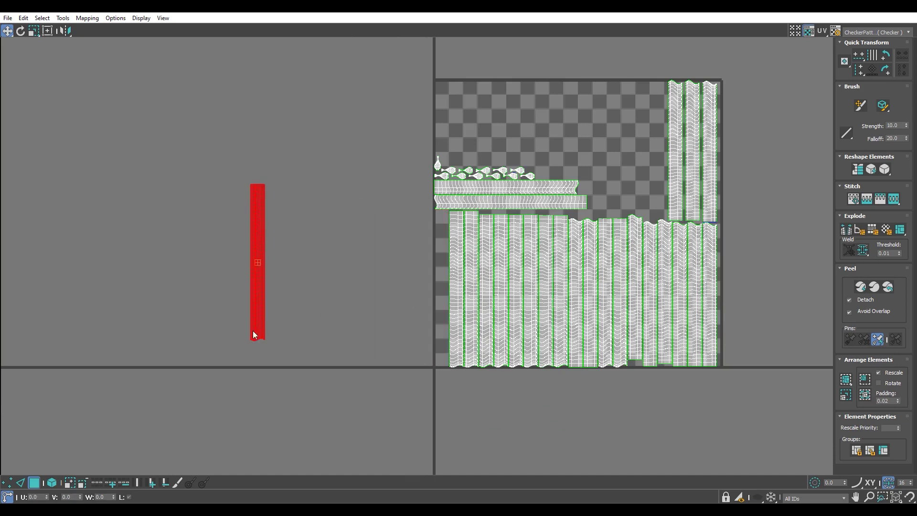
scroll(296, 342, up, 5)
click(296, 342)
- Select the set-aside strip's whole bottom border edge loop
key(2)
scroll(325, 342, up, 3)
scroll(377, 342, up, 5)
double_click(544, 309)
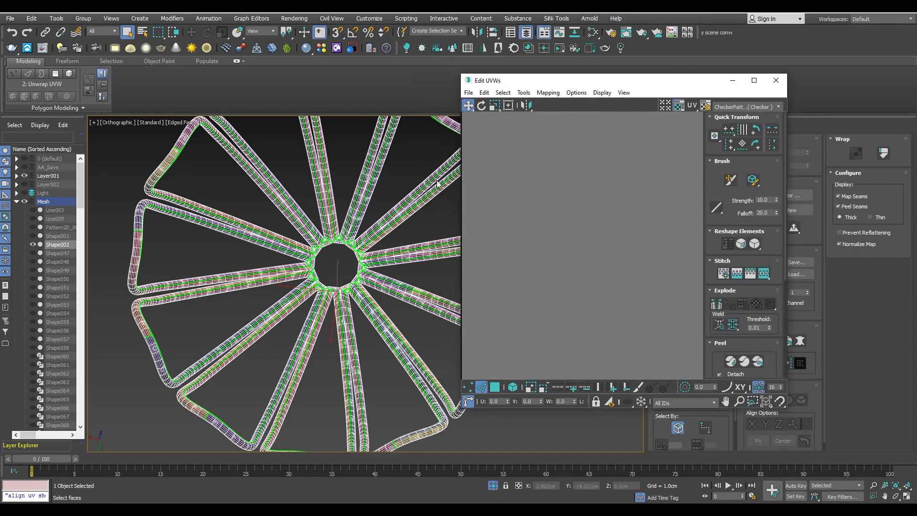
- Flatten the set-aside strip's border edge loop into a horizontal line with Align Horizontally
drag(619, 84, 163, 92)
scroll(200, 225, up, 2)
scroll(213, 220, up, 2)
scroll(190, 234, up, 2)
scroll(190, 234, up, 2)
scroll(143, 327, down, 2)
scroll(129, 311, down, 2)
scroll(129, 311, down, 1)
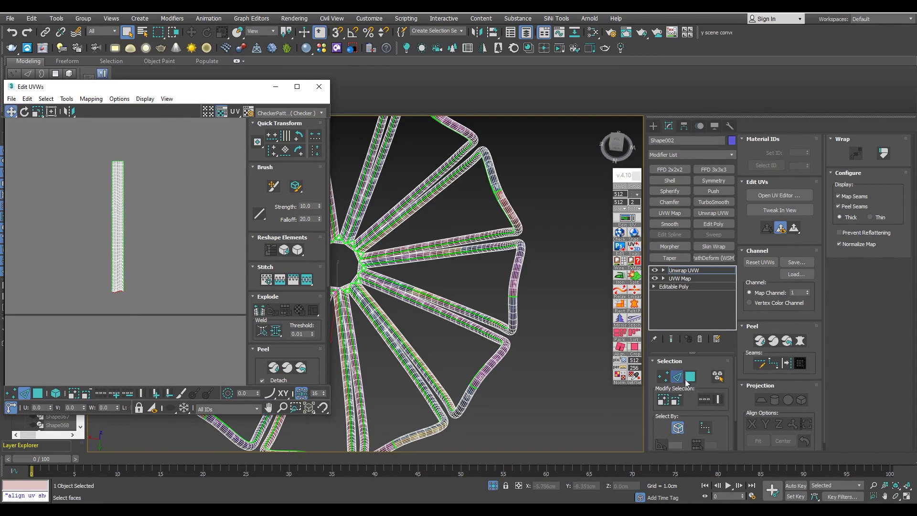
click(715, 400)
scroll(67, 260, down, 2)
scroll(133, 215, down, 2)
scroll(233, 170, up, 2)
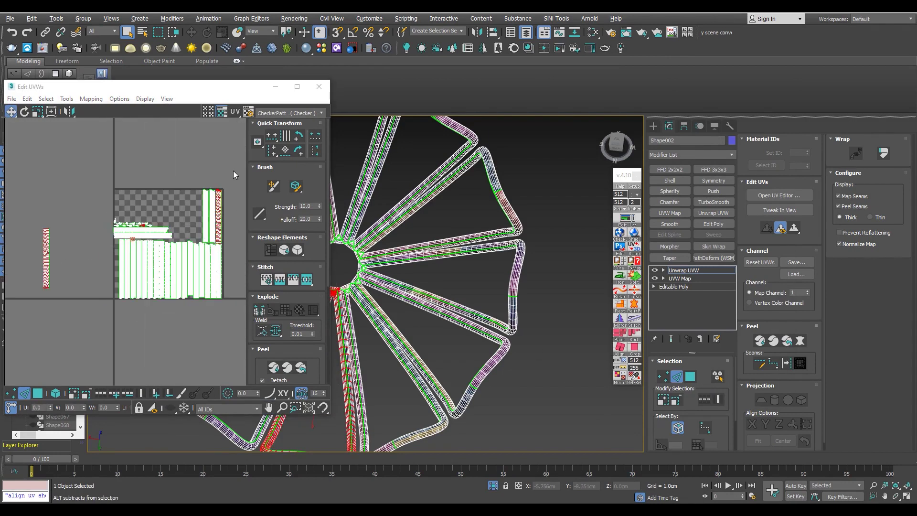
middle_drag(104, 286, 159, 279)
click(276, 140)
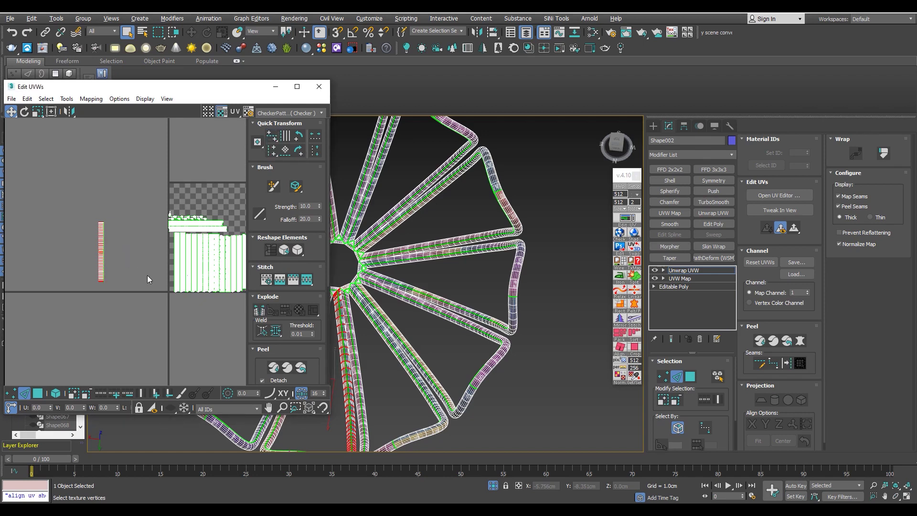
- Move the flattened strip left and down in the UV layout, back in edge mode
scroll(174, 259, up, 3)
key(3)
drag(173, 265, 112, 288)
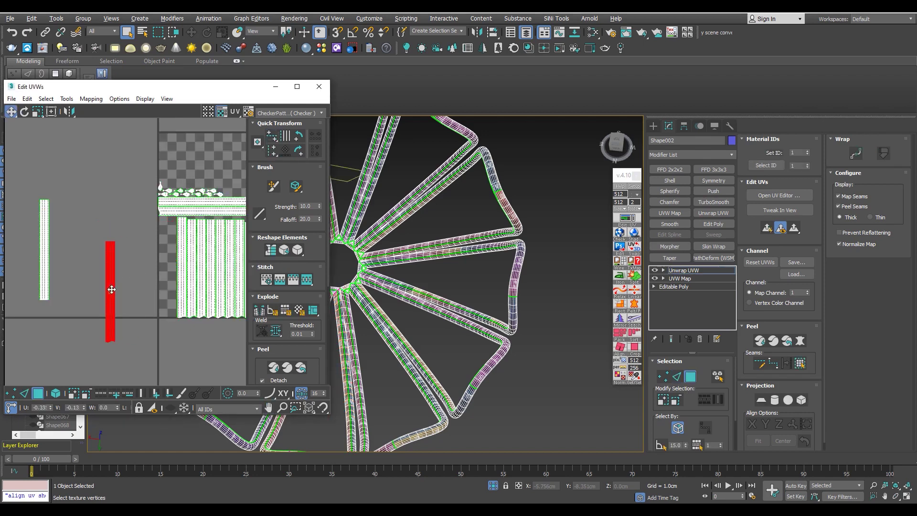
scroll(113, 305, up, 4)
key(2)
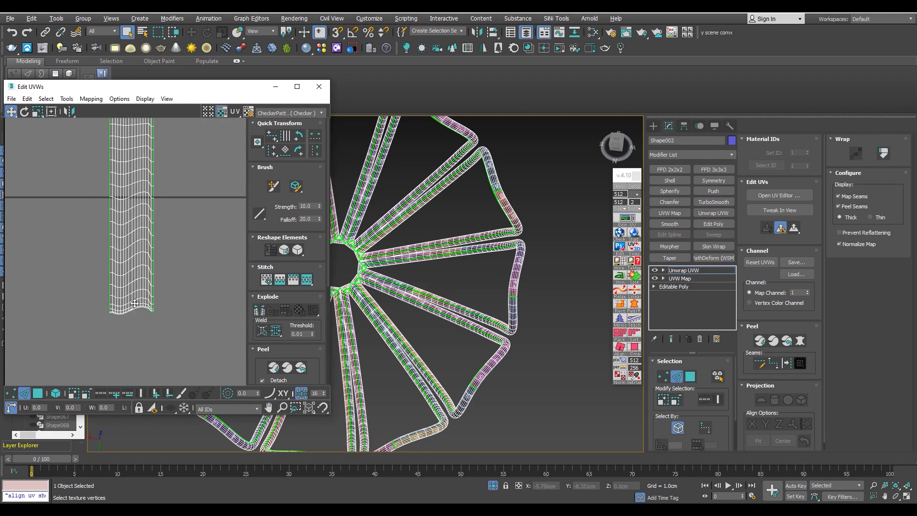
scroll(136, 298, up, 3)
scroll(133, 298, down, 5)
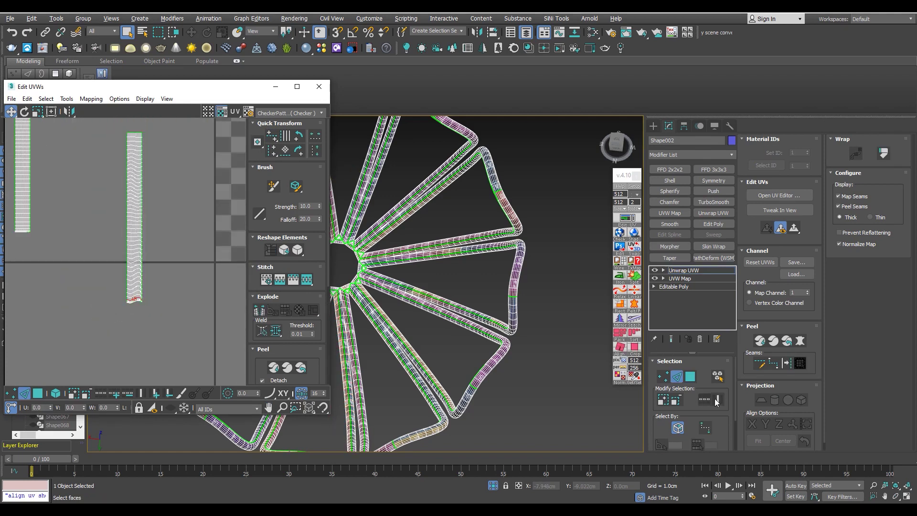
scroll(48, 228, down, 4)
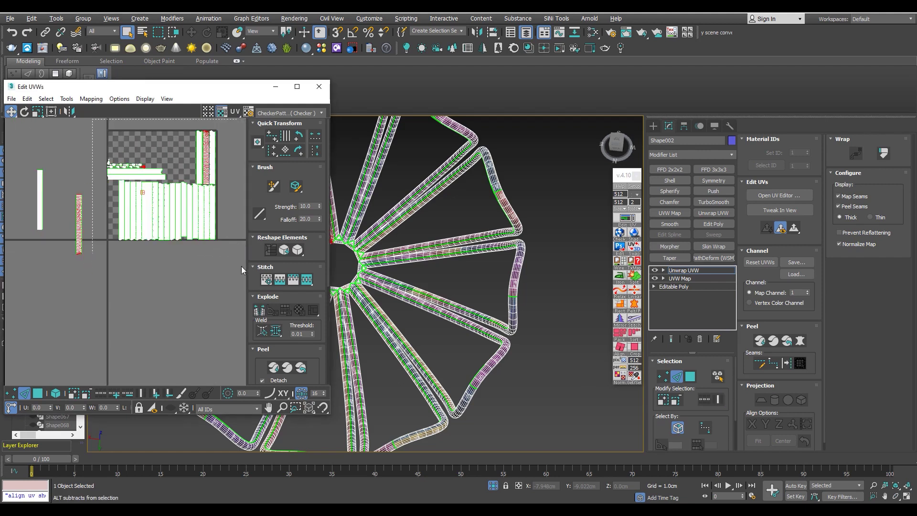
scroll(100, 338, up, 5)
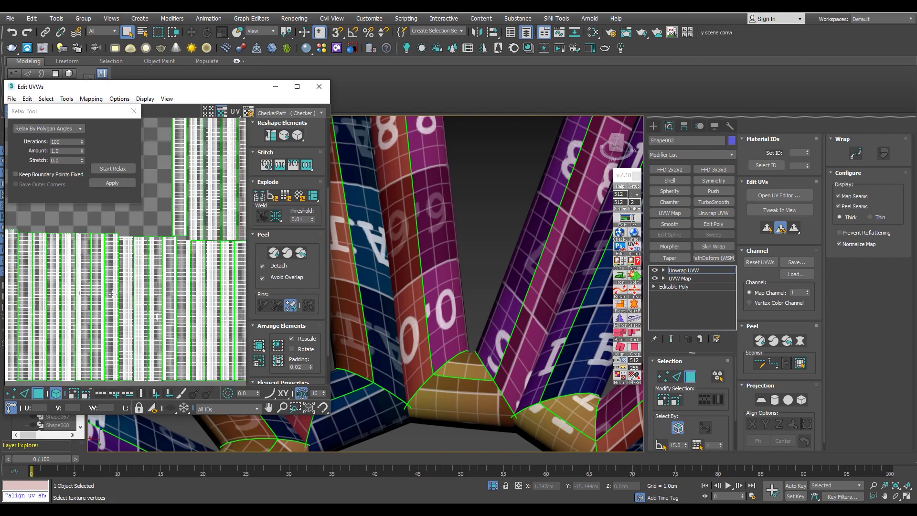
- Narrow the selection to the top strip and briefly relax its UVs
scroll(111, 294, down, 2)
scroll(142, 255, up, 3)
key(ctrl+a)
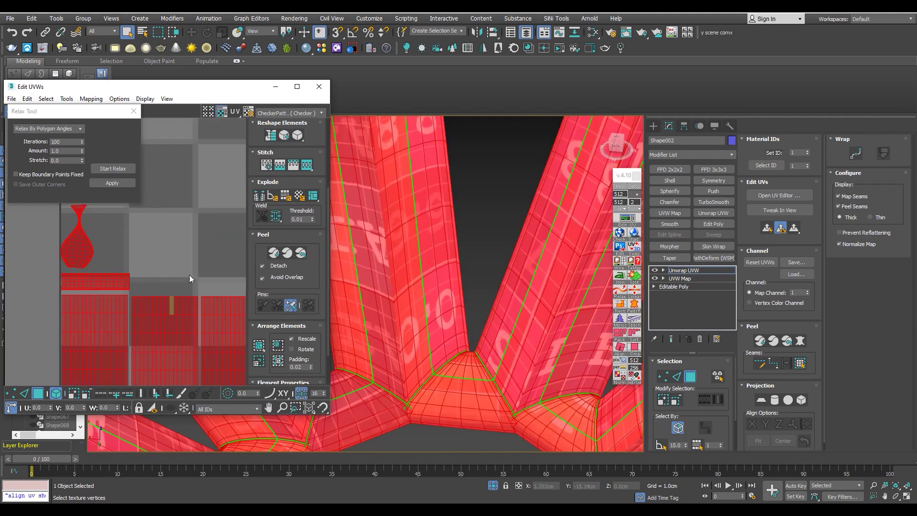
click(190, 279)
click(95, 281)
scroll(478, 286, down, 3)
alt+middle_drag(478, 239, 497, 314)
scroll(496, 314, up, 4)
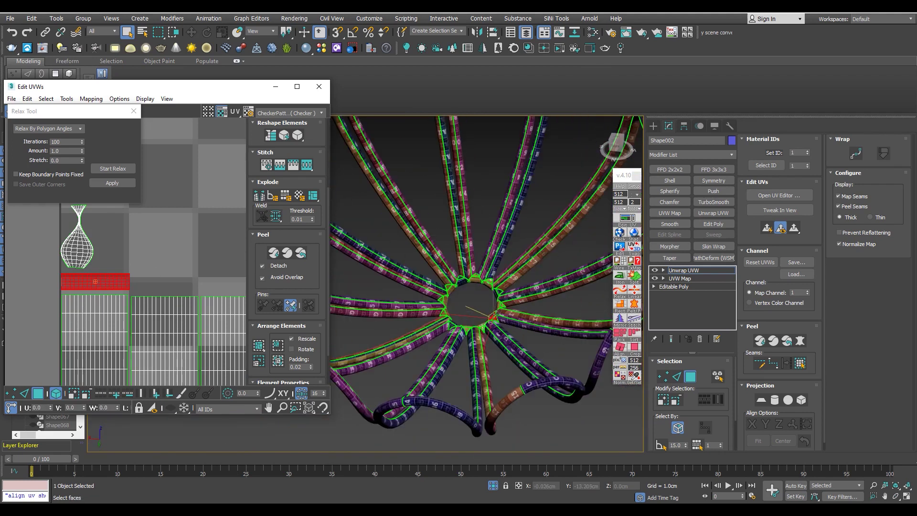
scroll(496, 314, up, 5)
click(123, 169)
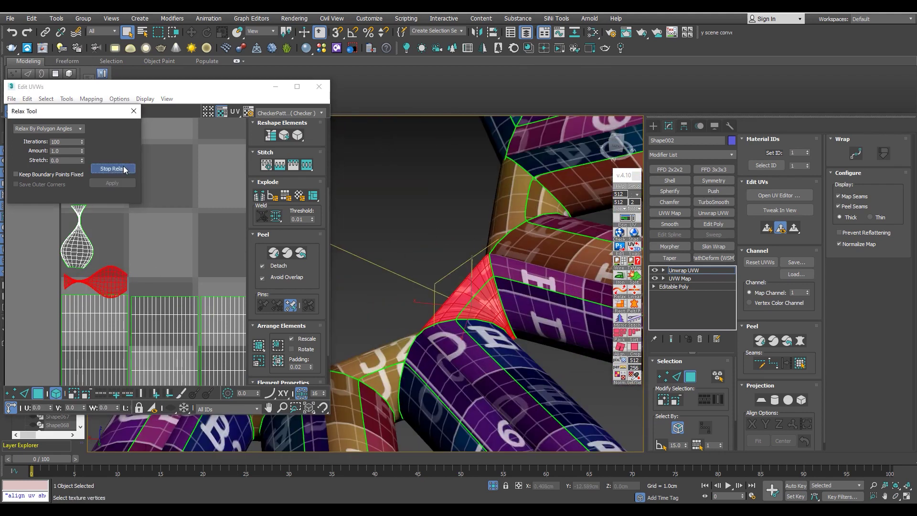
middle_drag(151, 259, 166, 297)
scroll(316, 148, up, 5)
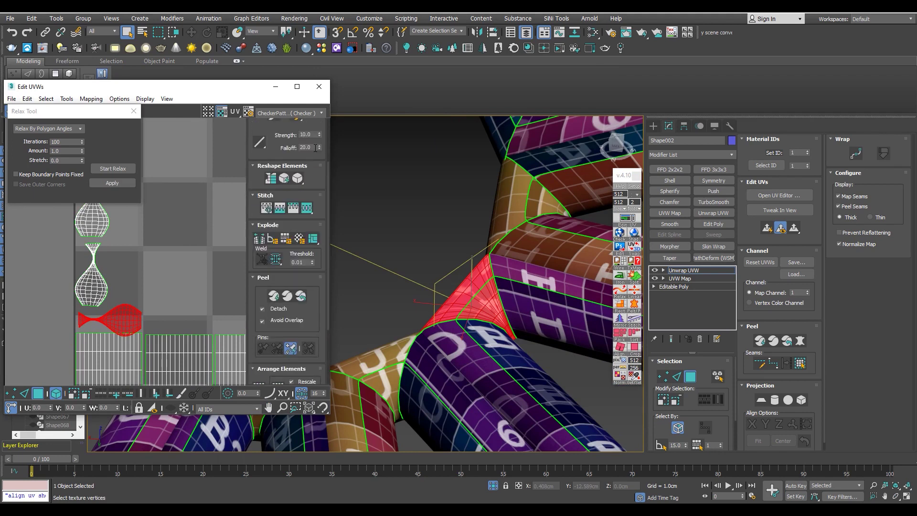
- Rotate the red UV piece 90° and flip it, then select all UVs
click(299, 136)
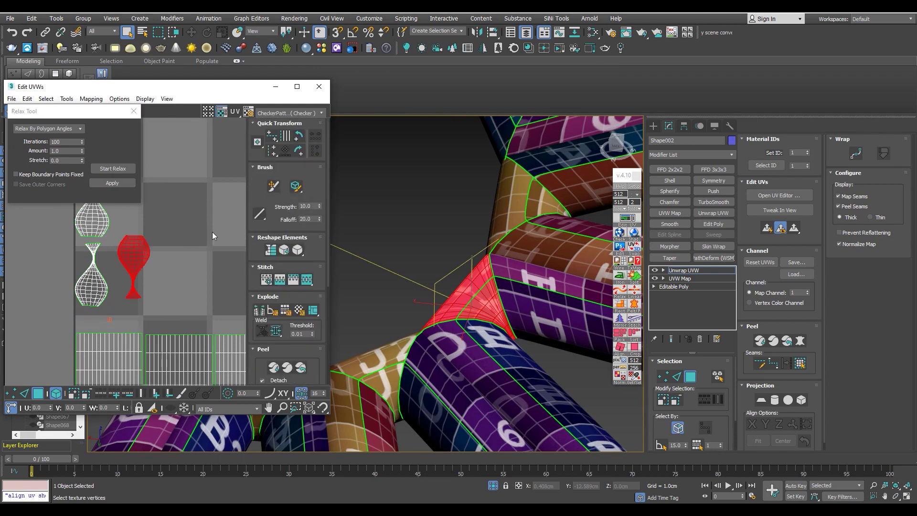
double_click(300, 151)
scroll(95, 251, down, 10)
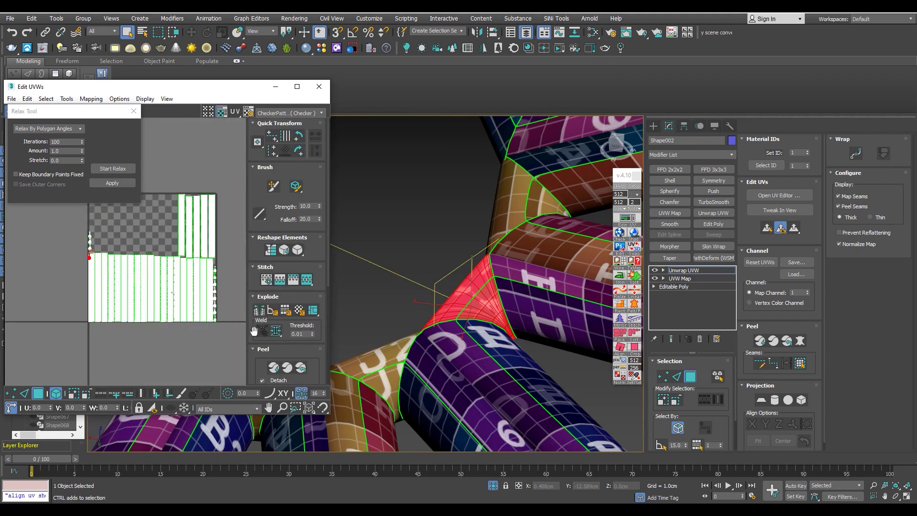
key(ctrl+a)
scroll(258, 335, down, 2)
scroll(262, 365, down, 3)
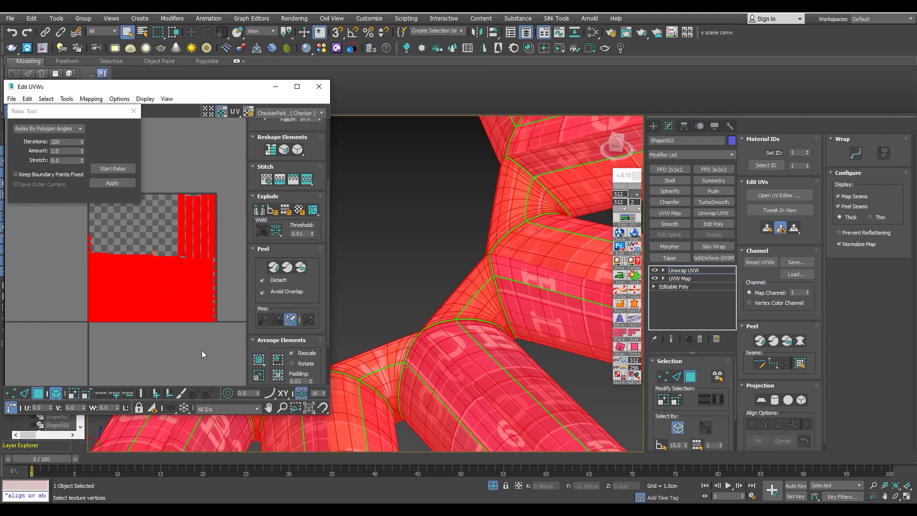
- Bring back the full chair and hide the Shape001 splines, Line009 lamp frame and Line003 rays
scroll(575, 324, down, 6)
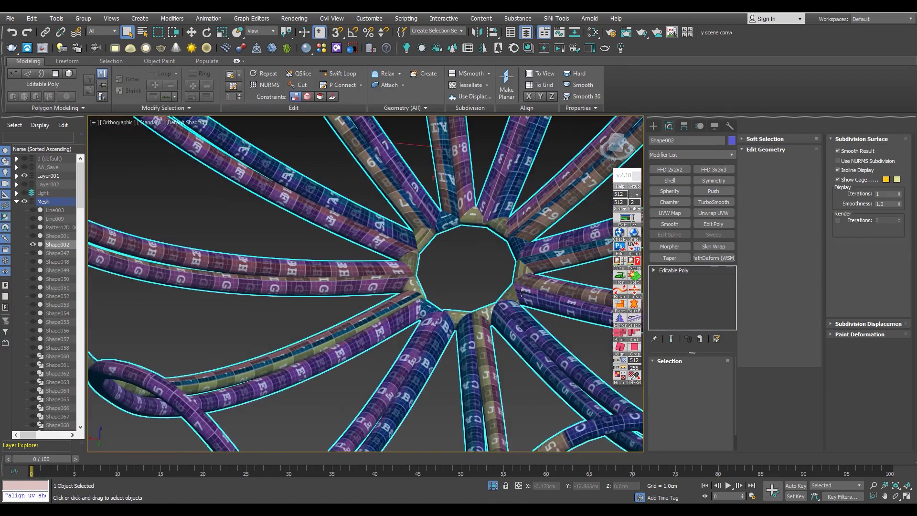
scroll(575, 324, down, 4)
click(491, 485)
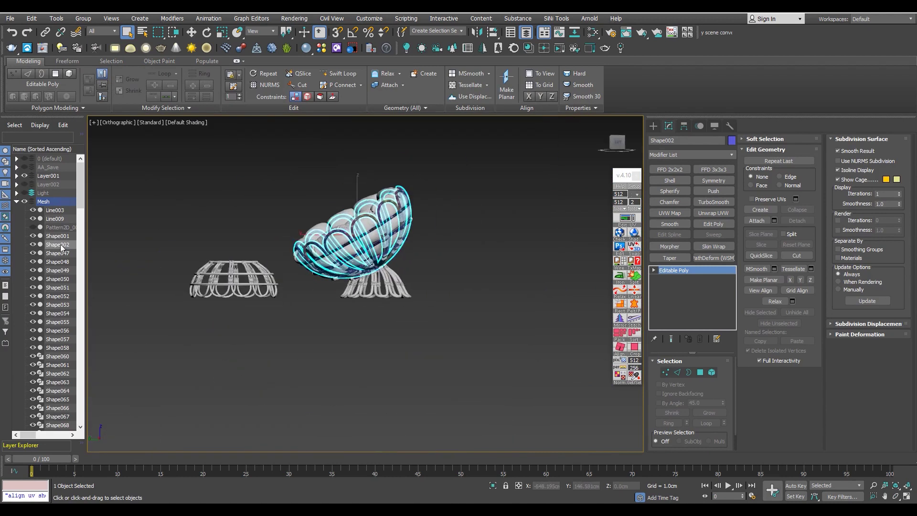
click(33, 244)
click(60, 239)
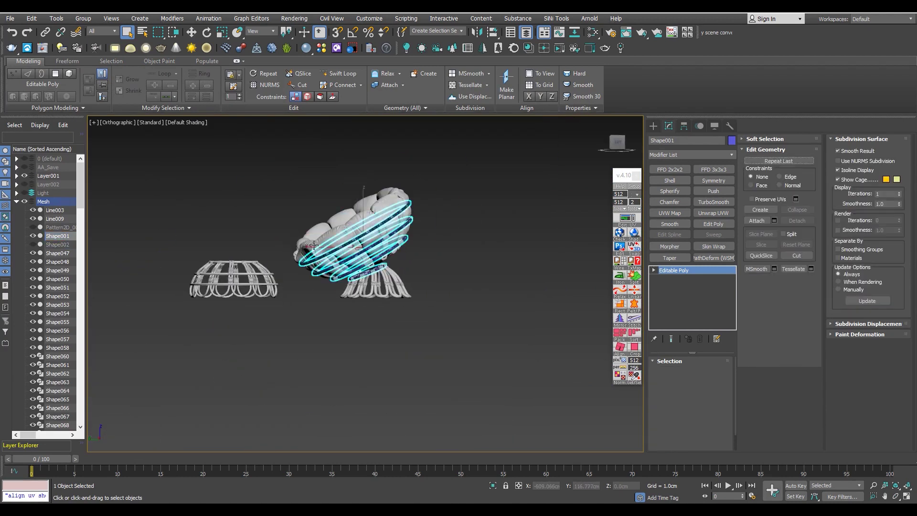
key(z)
click(33, 236)
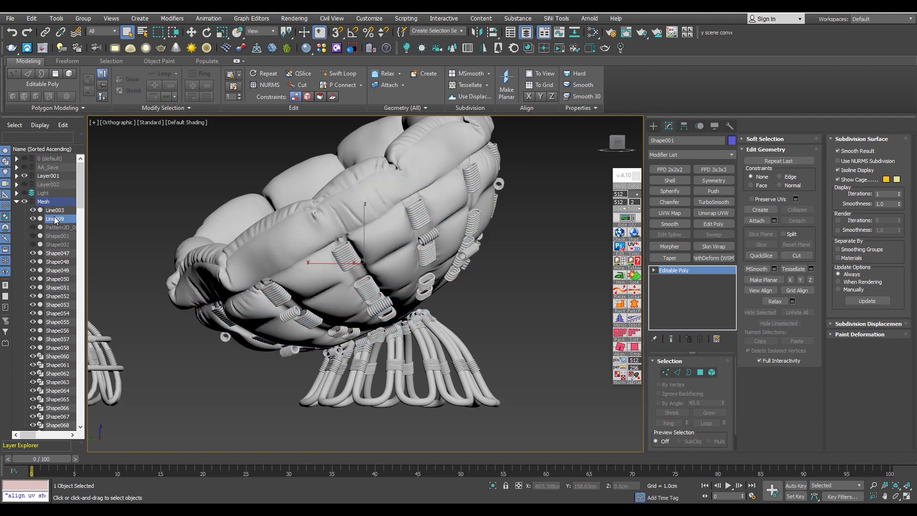
key(z)
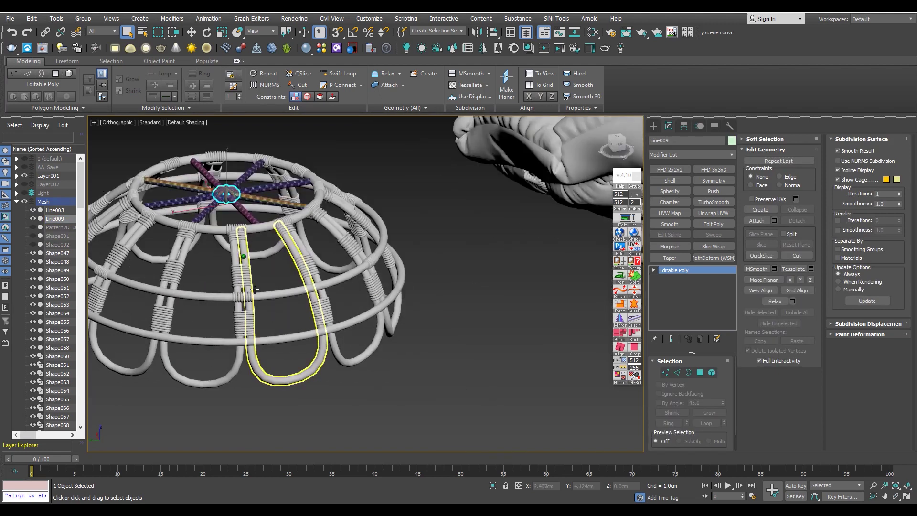
click(32, 218)
click(34, 211)
key(z)
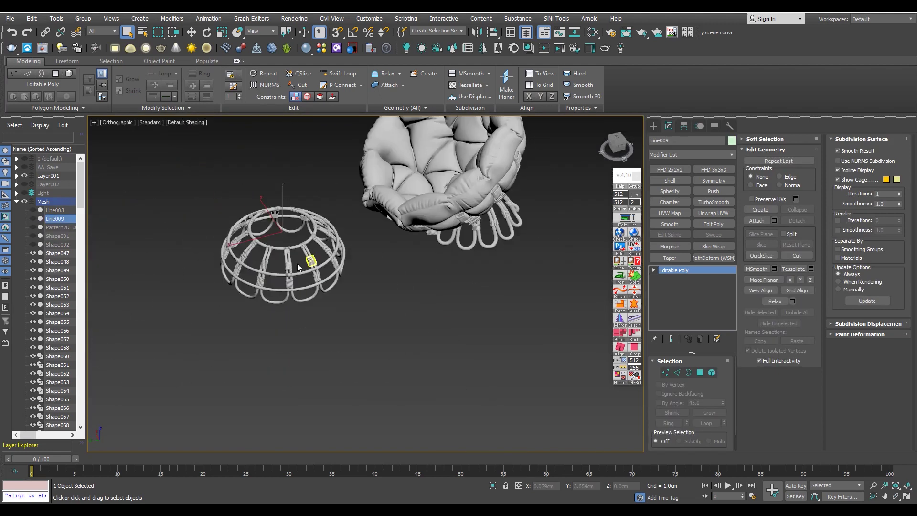
- Select the hanging tube loops together, with Edged Faces shown
click(60, 256)
key(z)
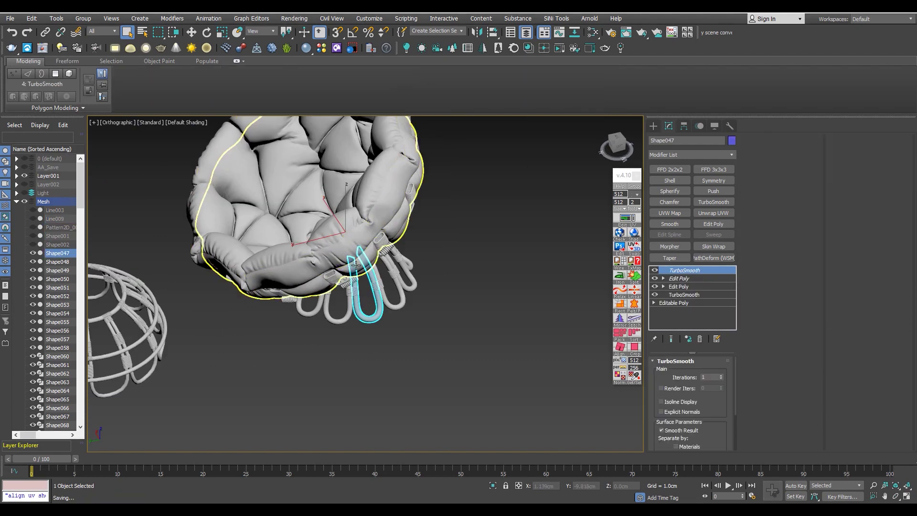
scroll(341, 277, up, 3)
alt+middle_drag(342, 277, 339, 273)
key(F4)
scroll(340, 273, up, 3)
ctrl+click(389, 287)
ctrl+click(227, 301)
scroll(227, 301, down, 3)
alt+middle_drag(226, 301, 311, 285)
scroll(311, 285, up, 2)
ctrl+click(248, 304)
ctrl+click(215, 303)
scroll(247, 306, down, 3)
scroll(248, 305, down, 3)
scroll(276, 311, up, 3)
mouse_move(264, 287)
ctrl+mouse_down()
mouse_move(333, 320)
mouse_move(261, 337)
ctrl+mouse_up()
scroll(334, 324, up, 2)
scroll(364, 338, down, 4)
alt+middle_drag(329, 285, 348, 310)
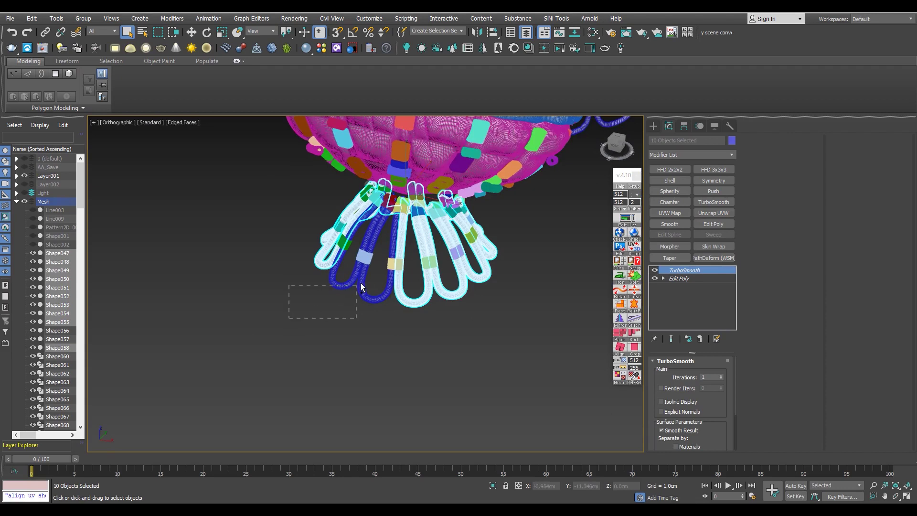
ctrl+drag(360, 283, 361, 281)
- Unhide the Shape002 hub, inspect the loops, and combine all twelve into Shape053
scroll(451, 282, up, 4)
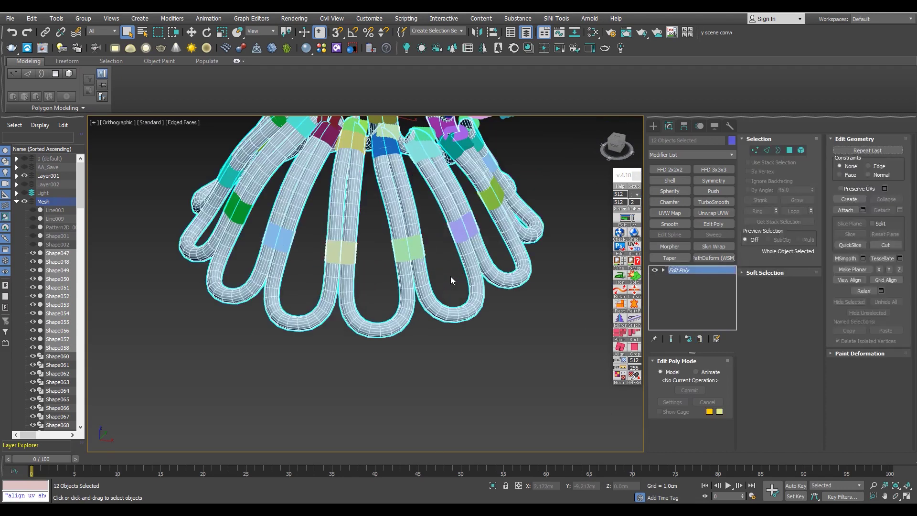
scroll(388, 333, up, 5)
scroll(387, 334, down, 5)
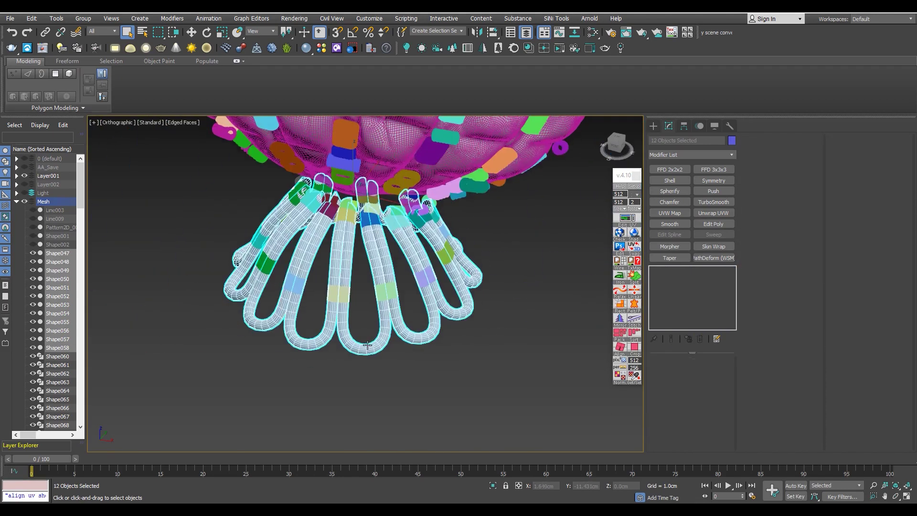
scroll(388, 333, up, 3)
scroll(388, 330, down, 3)
mouse_move(388, 310)
middle_down()
mouse_move(379, 325)
mouse_move(332, 304)
mouse_move(349, 157)
mouse_move(276, 311)
middle_up()
scroll(379, 324, down, 5)
key(F4)
scroll(332, 334, up, 5)
key(F4)
click(34, 245)
scroll(335, 287, down, 3)
scroll(344, 215, up, 5)
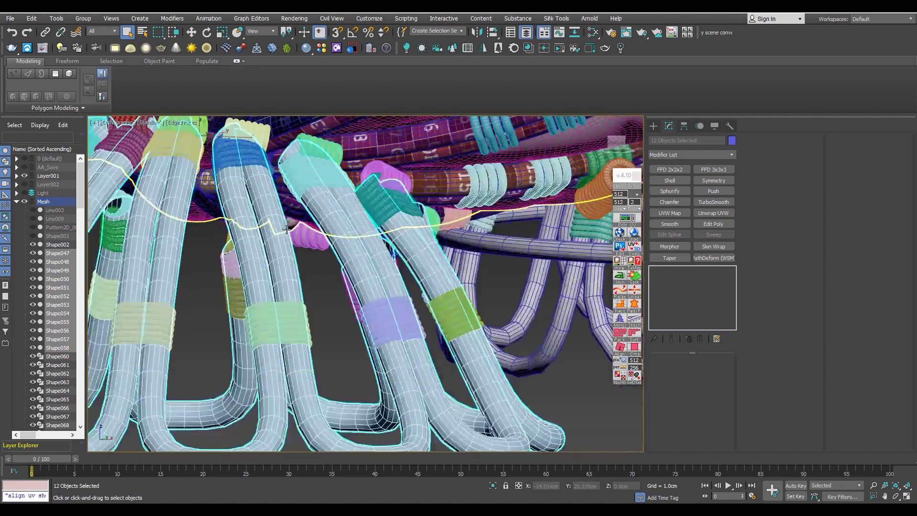
scroll(276, 311, down, 3)
scroll(277, 325, up, 3)
scroll(280, 339, down, 4)
scroll(281, 353, down, 1)
scroll(280, 353, down, 3)
scroll(299, 267, up, 8)
key(F4)
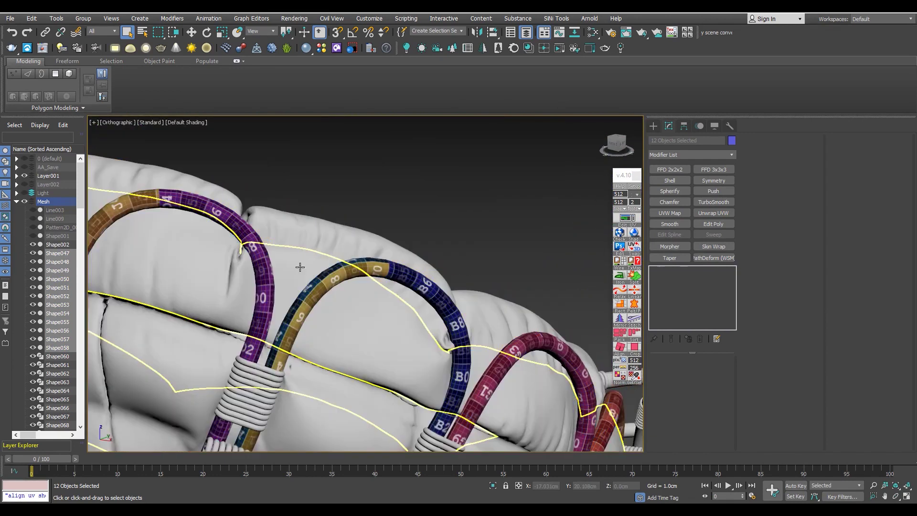
scroll(234, 240, up, 4)
key(F4)
scroll(234, 240, down, 4)
mouse_move(234, 240)
alt+middle_down()
mouse_move(327, 125)
mouse_move(274, 331)
alt+middle_up()
scroll(326, 126, down, 5)
scroll(285, 325, up, 5)
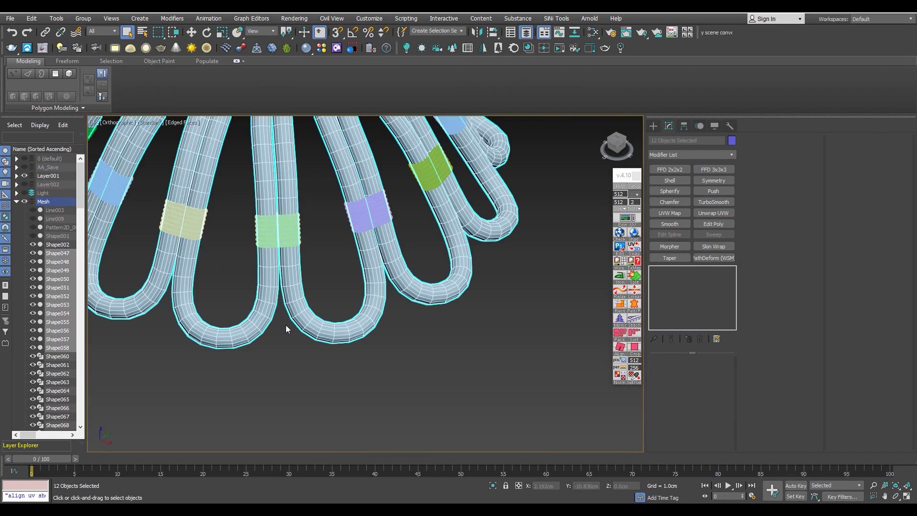
scroll(246, 366, down, 4)
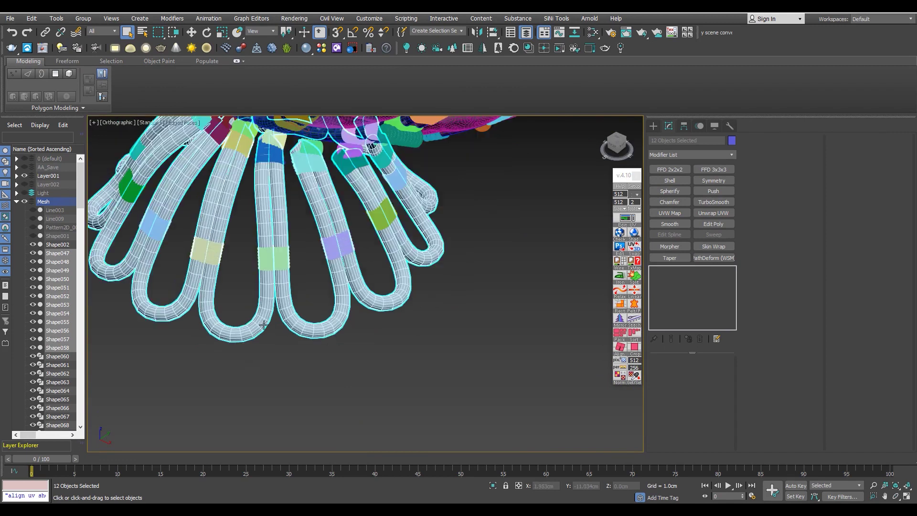
alt+middle_drag(245, 367, 334, 358)
click(472, 373)
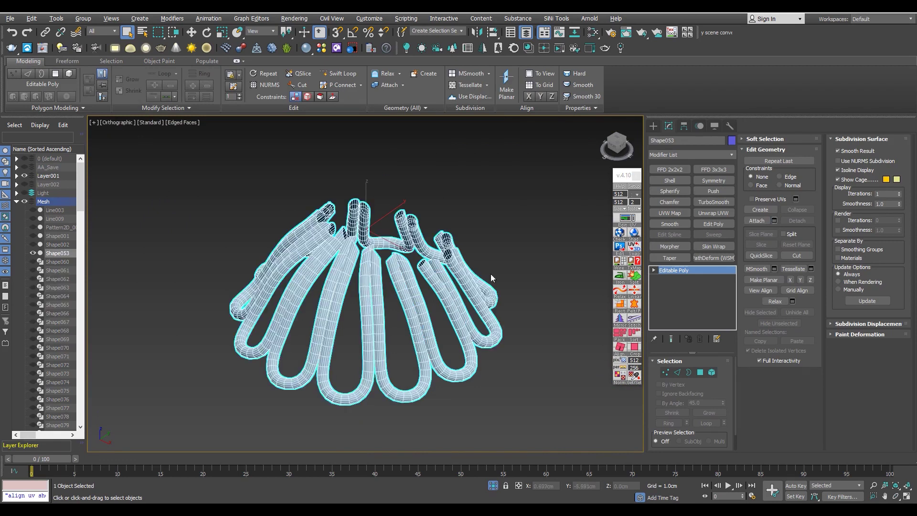
- Select Shape053 and stack a UVW Map modifier with Unwrap UVW on top
right_click(497, 219)
click(460, 245)
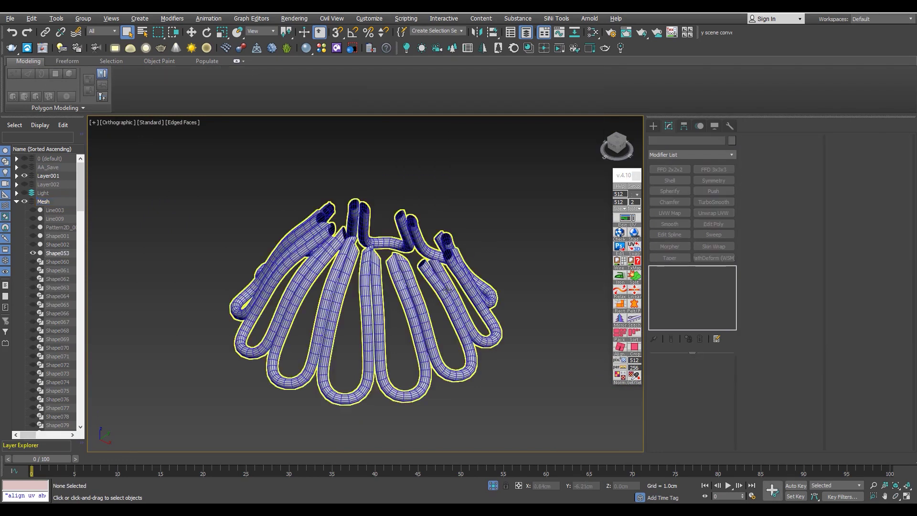
click(448, 291)
key(m)
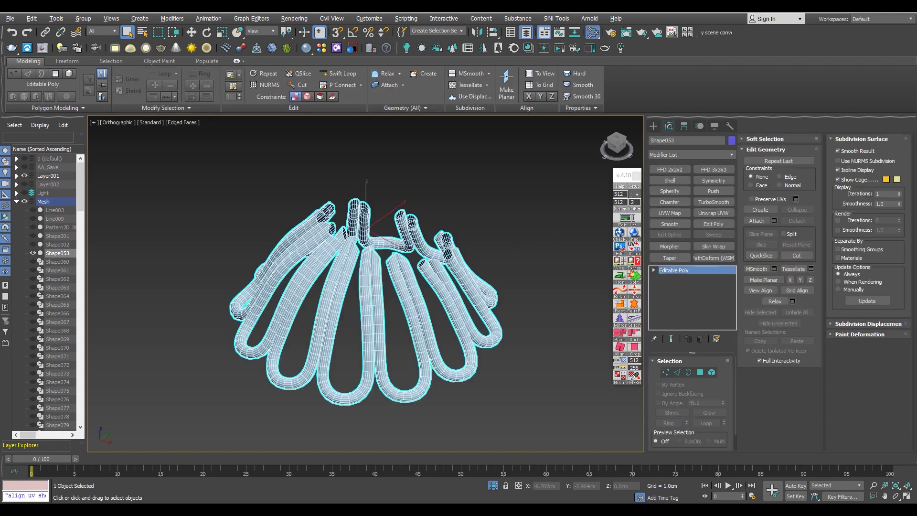
click(669, 213)
click(713, 213)
alt+middle_drag(430, 325, 285, 333)
- Zoom in on Shape053's tube loops in UV Edge mode to inspect them
alt+middle_drag(431, 336, 335, 305)
scroll(335, 306, up, 5)
scroll(330, 303, up, 3)
scroll(327, 302, up, 2)
key(2)
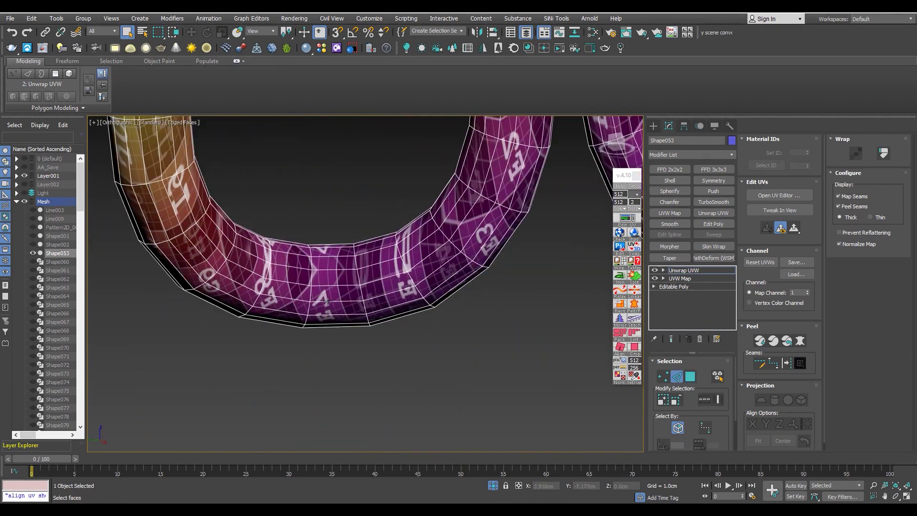
scroll(417, 276, down, 5)
alt+middle_drag(417, 276, 416, 241)
scroll(417, 240, down, 3)
scroll(383, 271, up, 8)
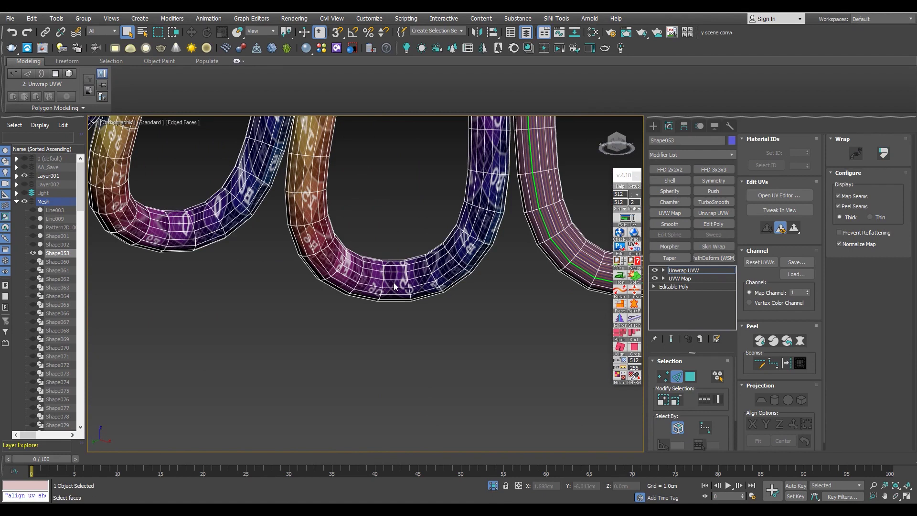
scroll(268, 253, down, 4)
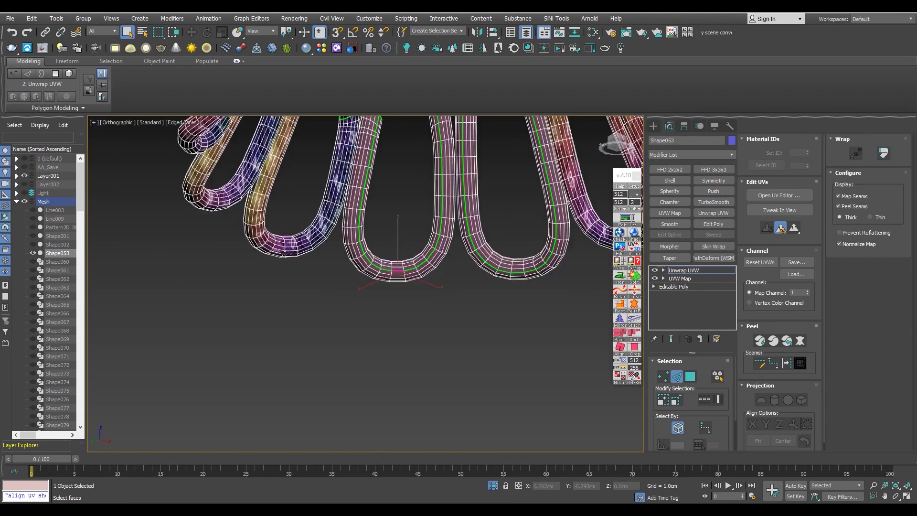
scroll(266, 253, up, 2)
scroll(266, 253, up, 2)
scroll(266, 254, down, 4)
scroll(266, 253, up, 2)
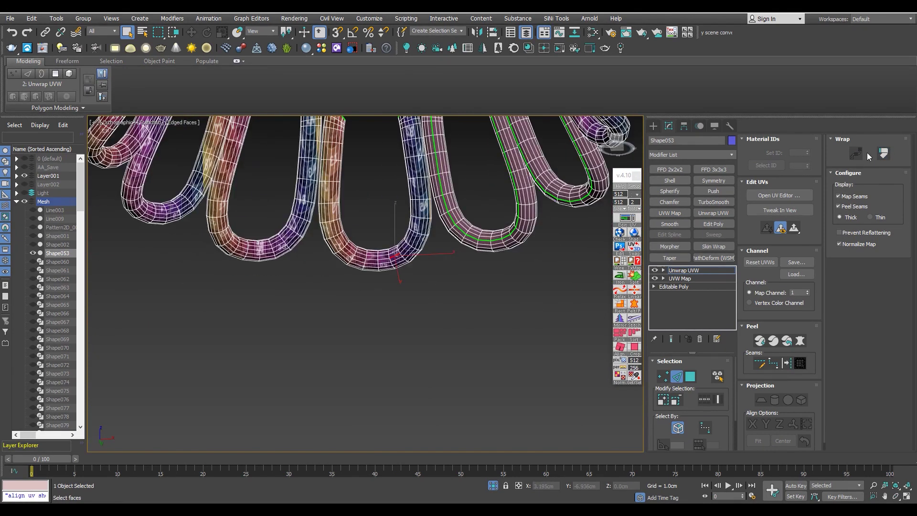
scroll(254, 248, up, 2)
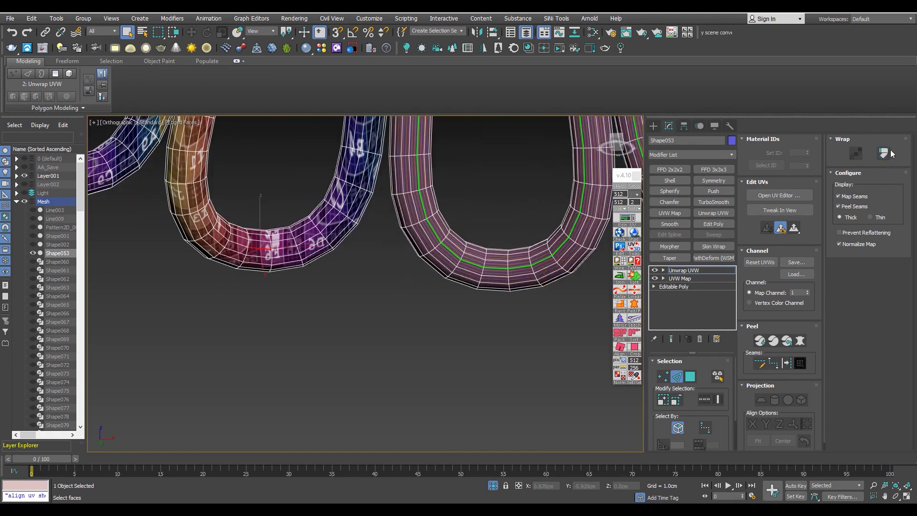
scroll(222, 251, down, 2)
scroll(222, 252, down, 2)
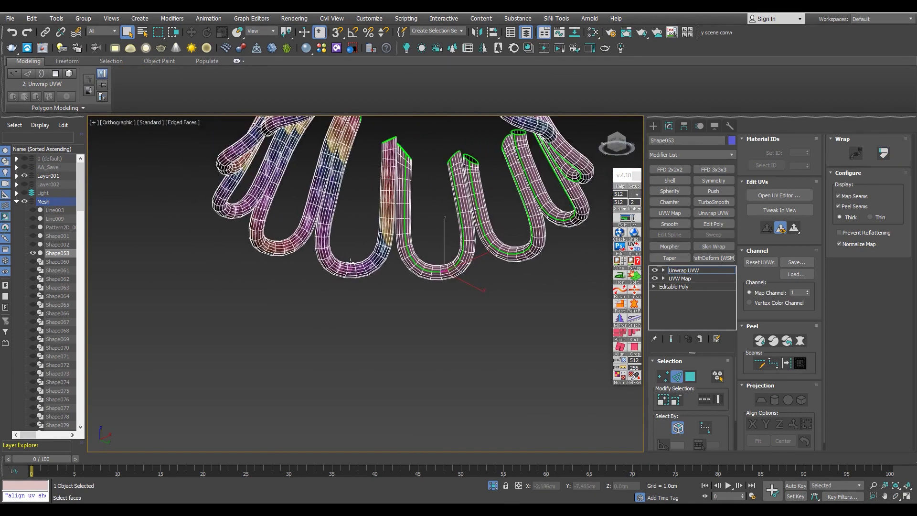
scroll(359, 301, up, 5)
scroll(334, 286, down, 3)
scroll(334, 286, down, 2)
scroll(315, 286, up, 5)
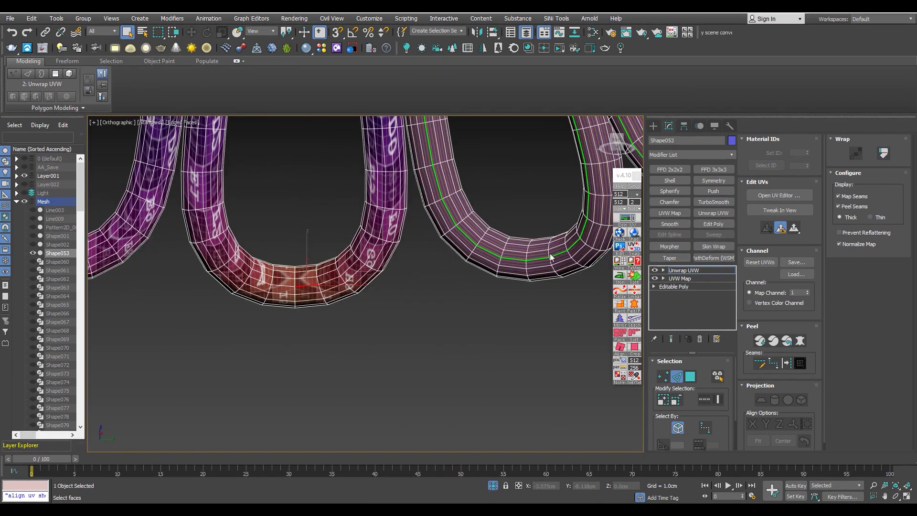
- Apply Wrap to straighten the middle tube loop's UVs along its length
click(882, 156)
scroll(371, 304, down, 4)
scroll(326, 306, up, 2)
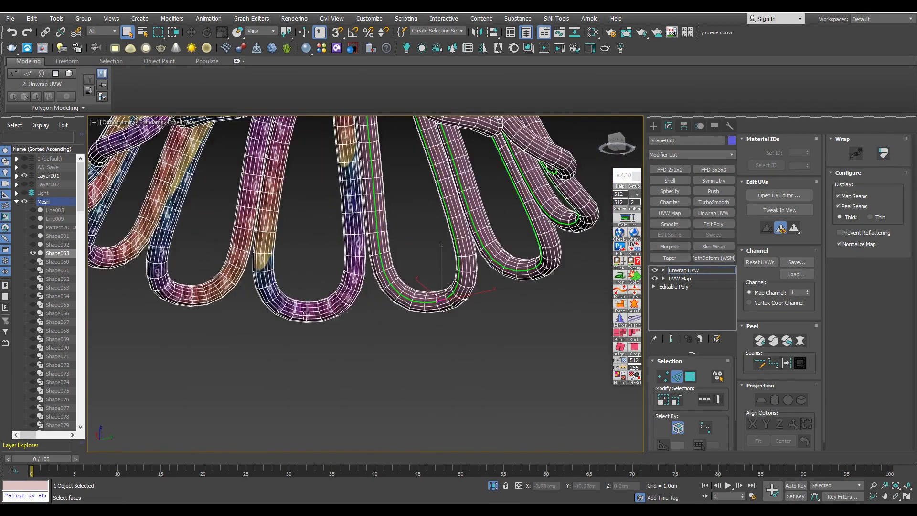
scroll(326, 306, up, 3)
scroll(267, 315, down, 3)
scroll(265, 318, down, 1)
scroll(262, 319, up, 5)
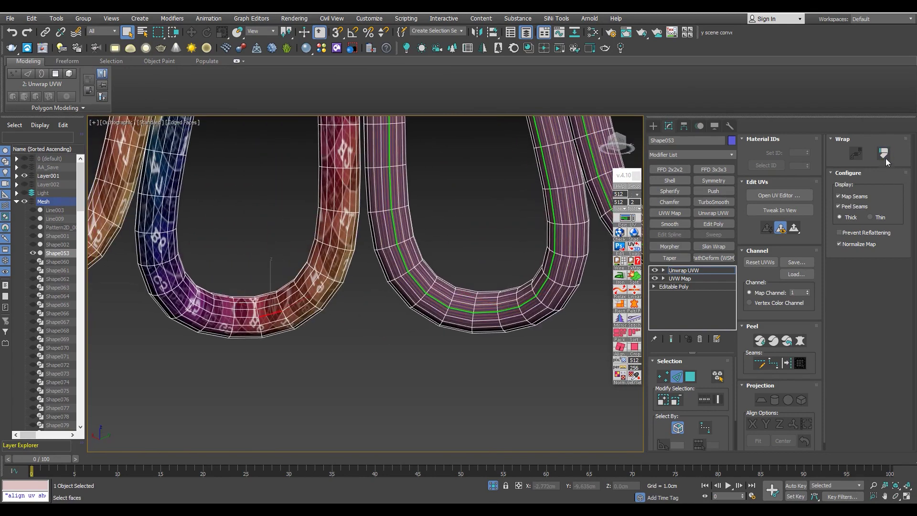
scroll(339, 339, down, 1)
scroll(342, 347, down, 3)
scroll(248, 357, up, 4)
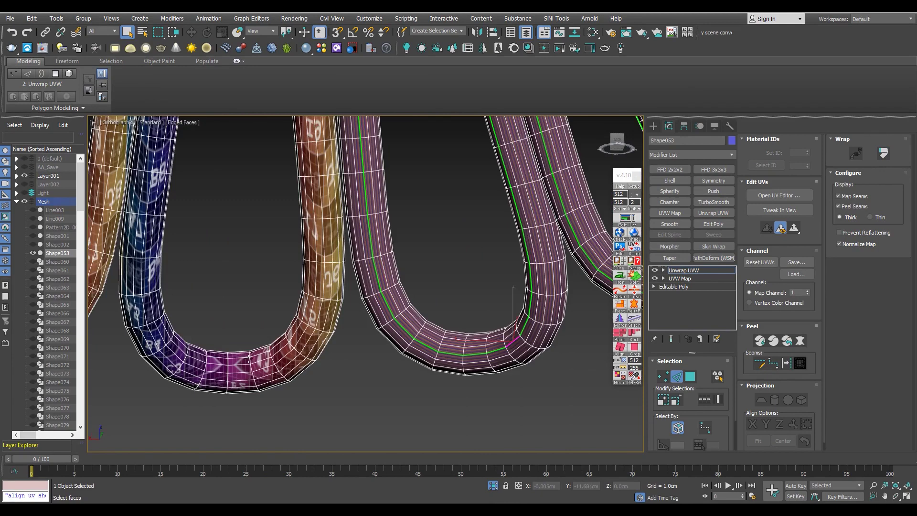
scroll(248, 358, up, 3)
scroll(287, 353, down, 2)
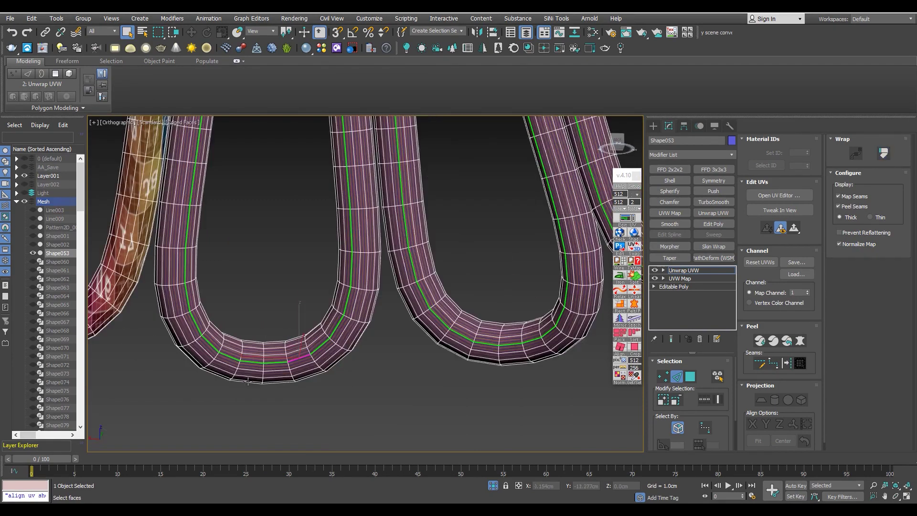
scroll(286, 356, down, 1)
scroll(291, 362, up, 4)
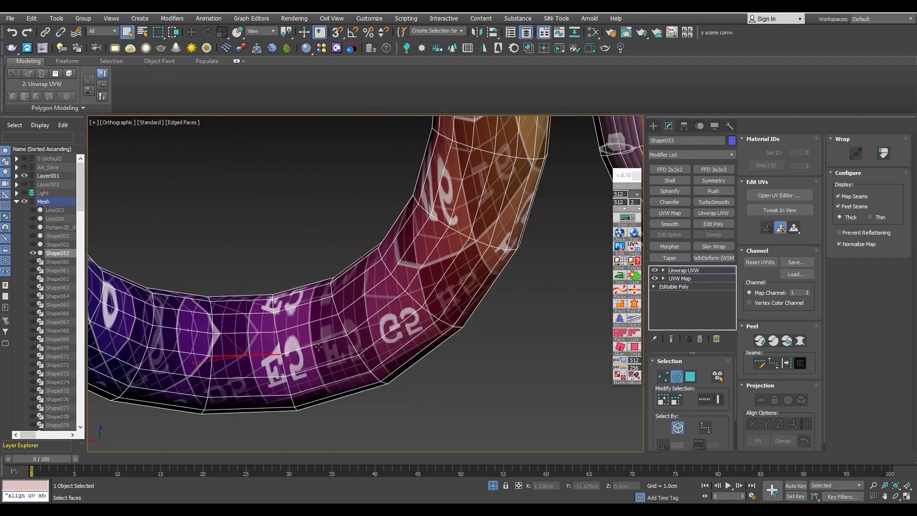
scroll(305, 354, down, 1)
scroll(306, 353, down, 2)
scroll(305, 354, up, 3)
scroll(310, 353, down, 1)
scroll(309, 353, up, 5)
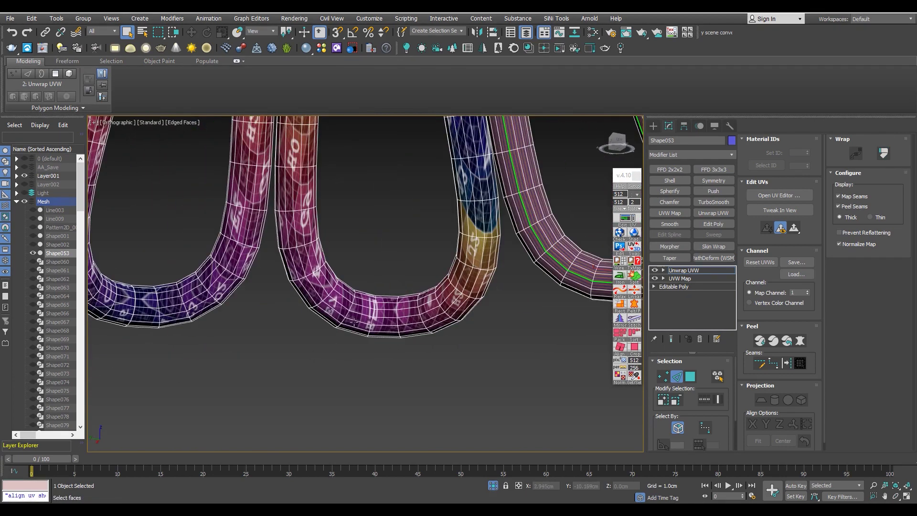
click(888, 156)
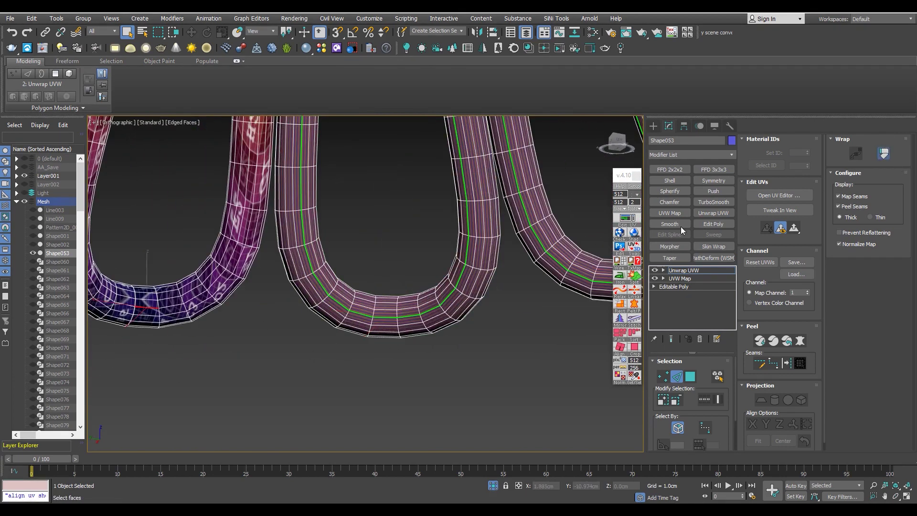
- Switch to Face mode and select all of the tube mesh's faces
scroll(360, 331, down, 5)
mouse_move(360, 332)
alt+middle_down()
mouse_move(437, 392)
mouse_move(406, 331)
alt+middle_up()
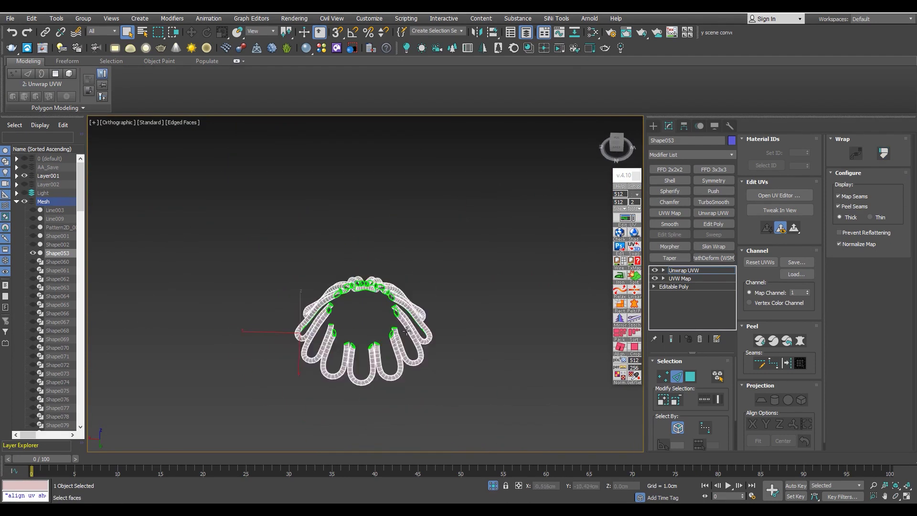
scroll(406, 331, up, 5)
scroll(398, 340, up, 3)
key(3)
key(ctrl+a)
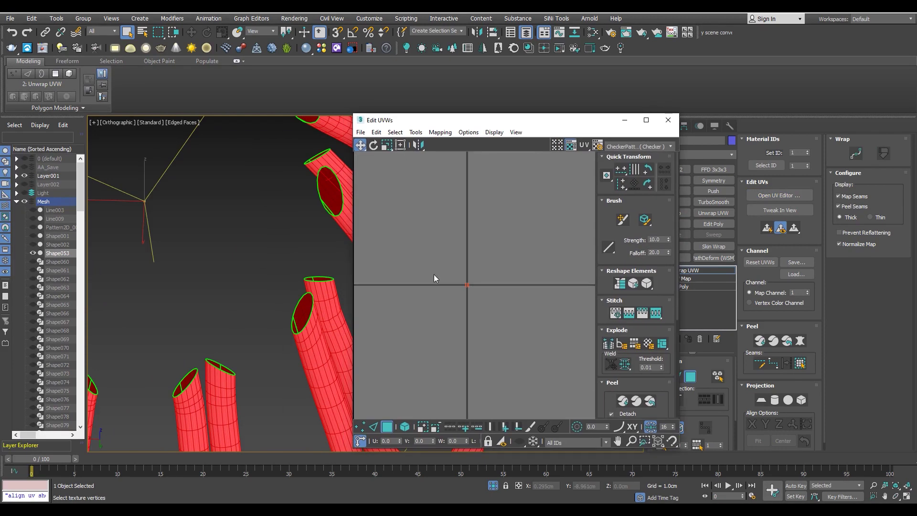
- Deselect the UV faces and set the viewport to Default Shading without edges
scroll(598, 372, down, 3)
scroll(598, 372, down, 3)
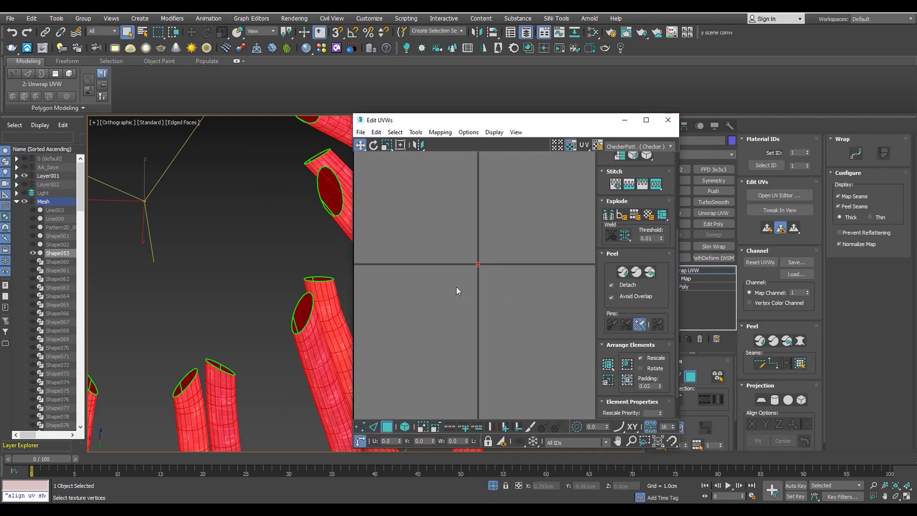
scroll(489, 293, up, 3)
click(556, 339)
scroll(556, 339, up, 3)
scroll(476, 230, down, 3)
middle_drag(475, 230, 465, 219)
key(F4)
- Frame the purple U-shaped tube in view and switch to UV Edge mode
scroll(215, 297, up, 4)
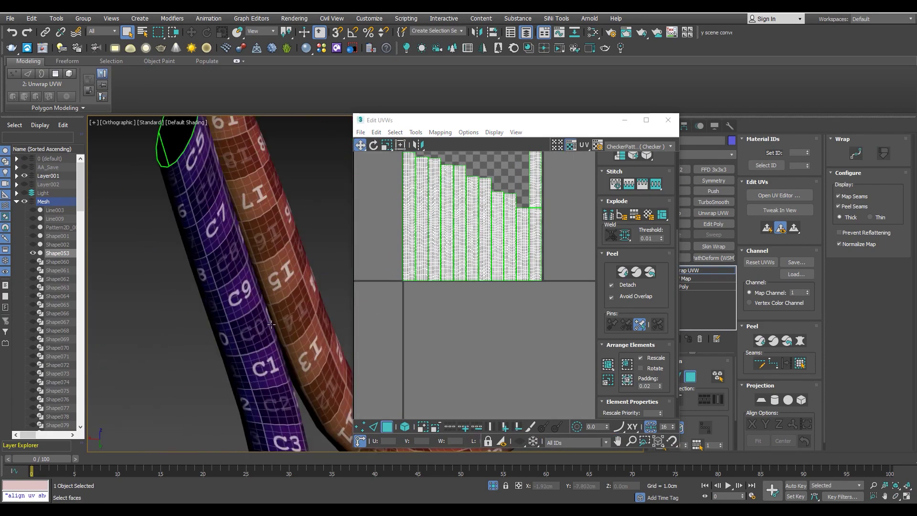
scroll(221, 288, up, 3)
scroll(230, 315, up, 2)
scroll(240, 349, down, 5)
middle_drag(230, 334, 210, 353)
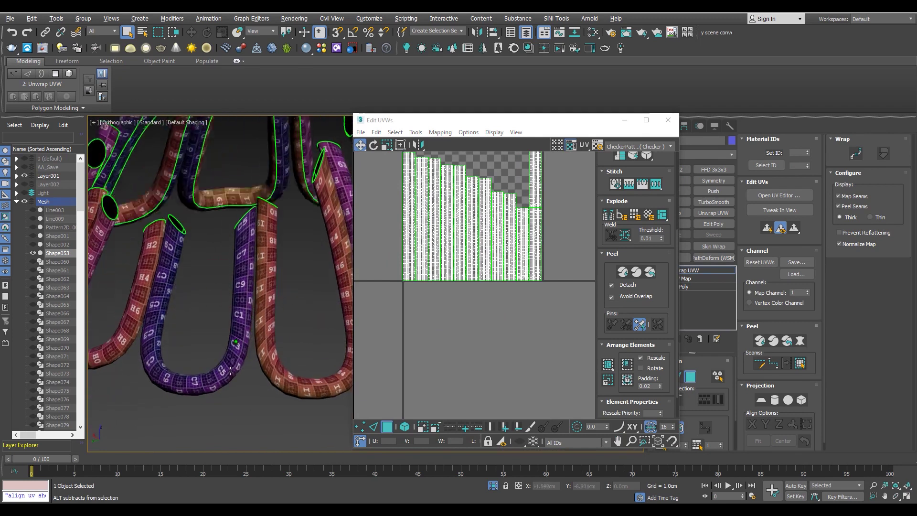
scroll(206, 362, up, 4)
scroll(205, 361, up, 1)
middle_drag(321, 357, 354, 363)
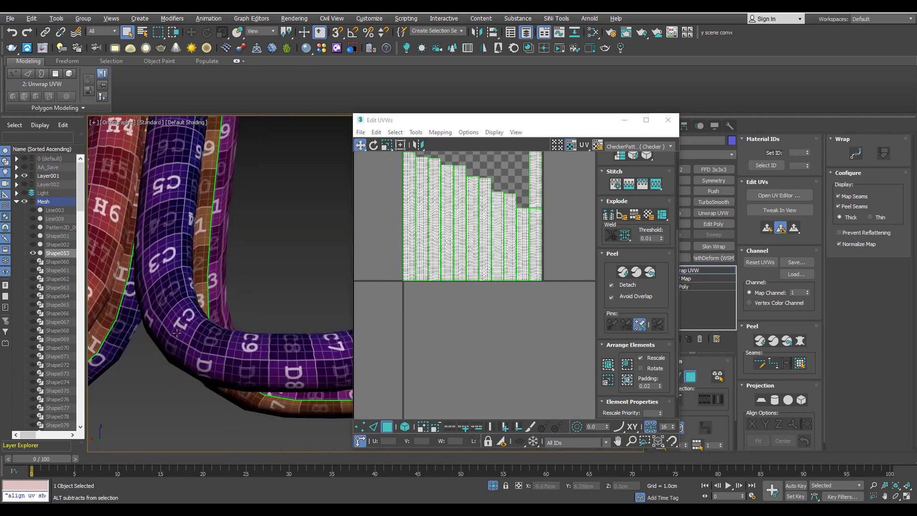
scroll(460, 242, down, 3)
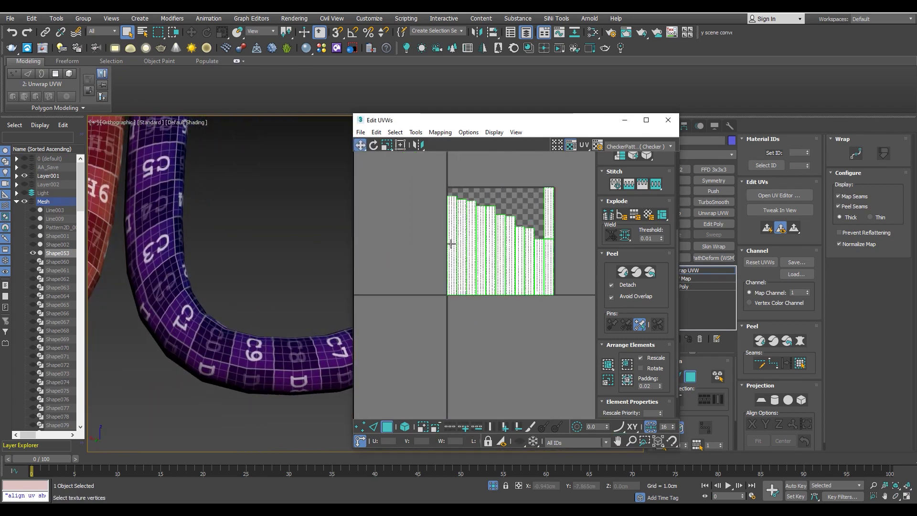
scroll(454, 241, up, 3)
scroll(448, 236, up, 2)
scroll(448, 233, up, 2)
key(2)
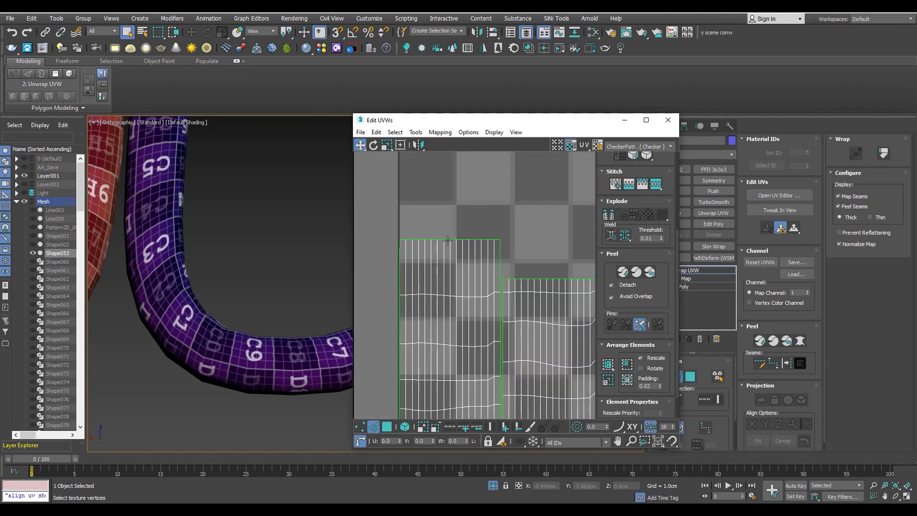
scroll(454, 363, down, 3)
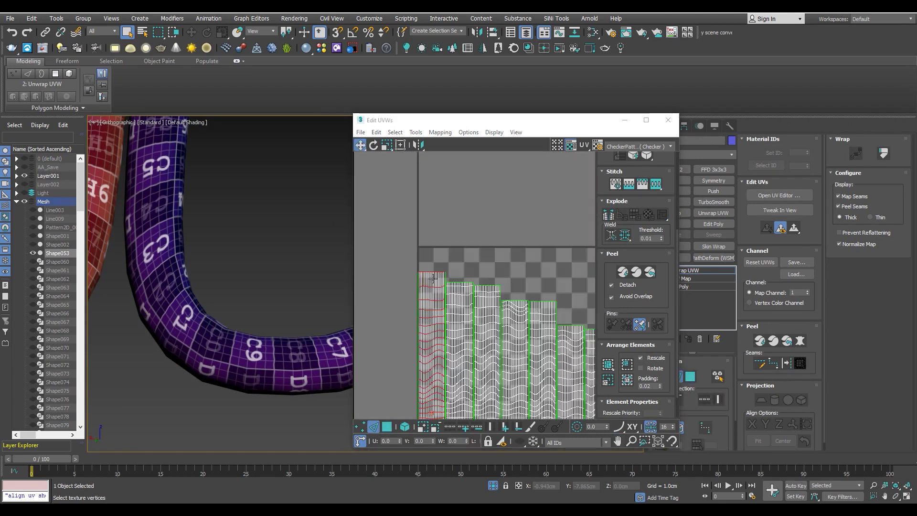
scroll(453, 363, down, 2)
scroll(603, 221, up, 3)
scroll(603, 220, up, 2)
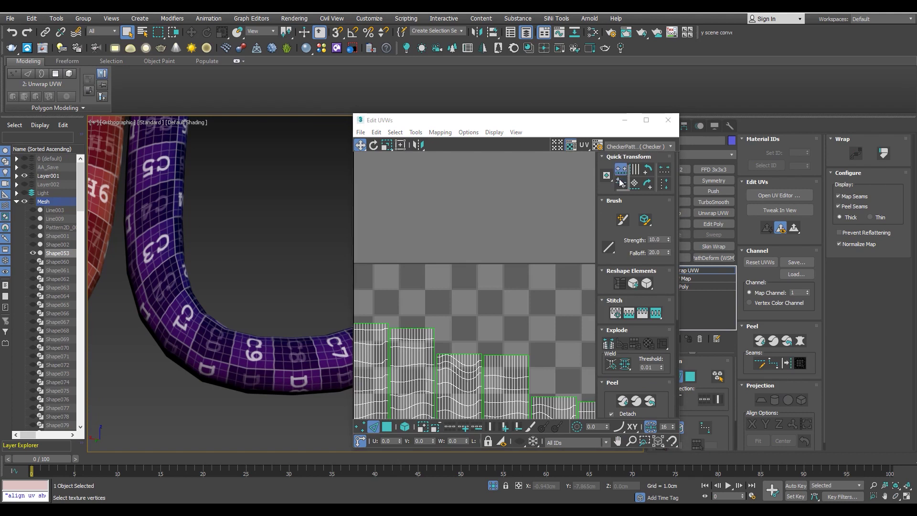
- Frame the tube's UVs and straighten the first wavy UV edge ring
key(z)
scroll(242, 329, up, 5)
mouse_move(220, 296)
alt+middle_down()
mouse_move(242, 328)
mouse_move(301, 339)
alt+middle_up()
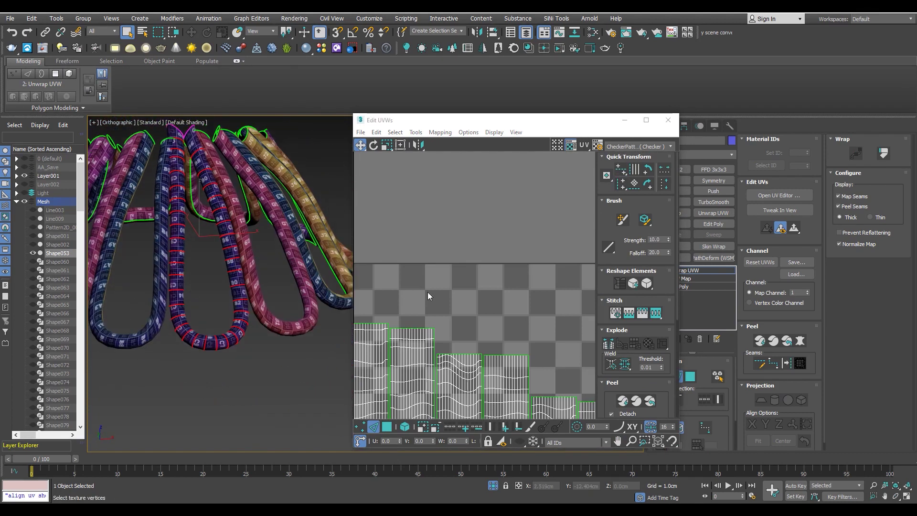
scroll(203, 331, up, 5)
scroll(240, 359, up, 4)
scroll(274, 337, up, 2)
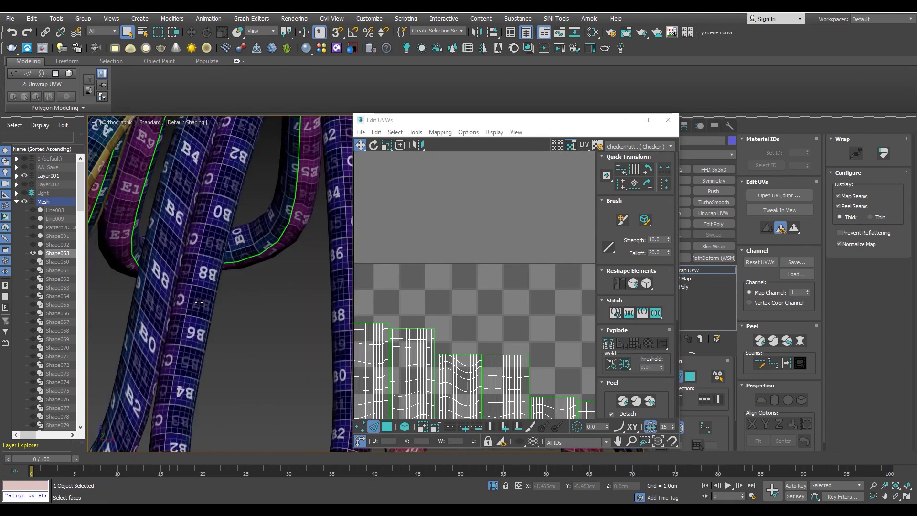
scroll(439, 340, up, 3)
scroll(439, 340, up, 3)
scroll(440, 340, up, 3)
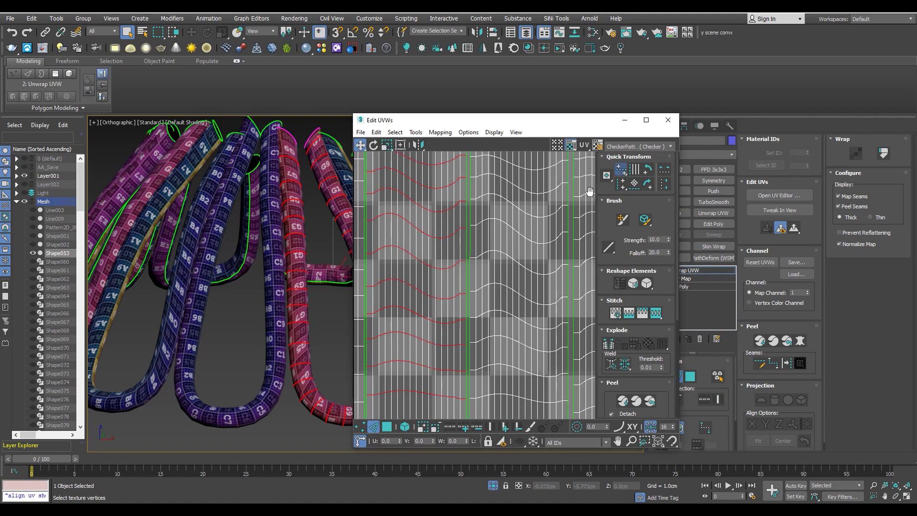
scroll(502, 225, up, 5)
double_click(502, 221)
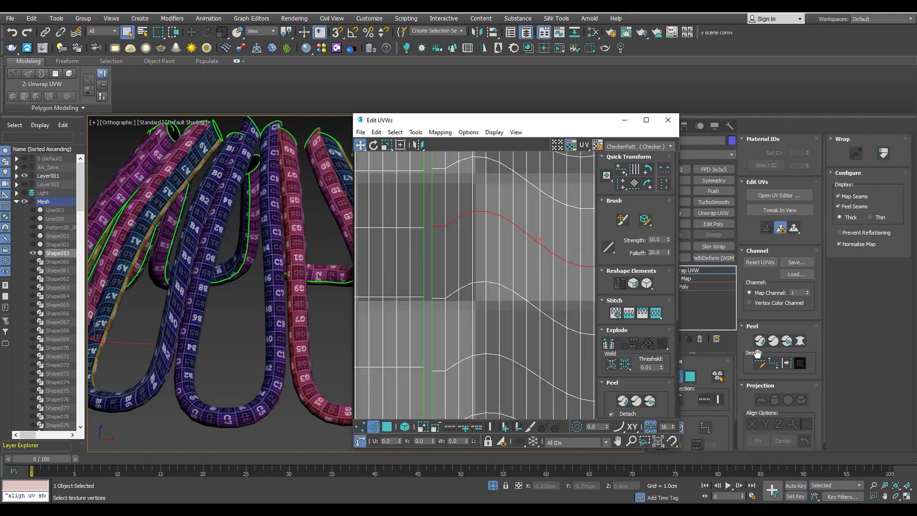
click(722, 399)
click(619, 180)
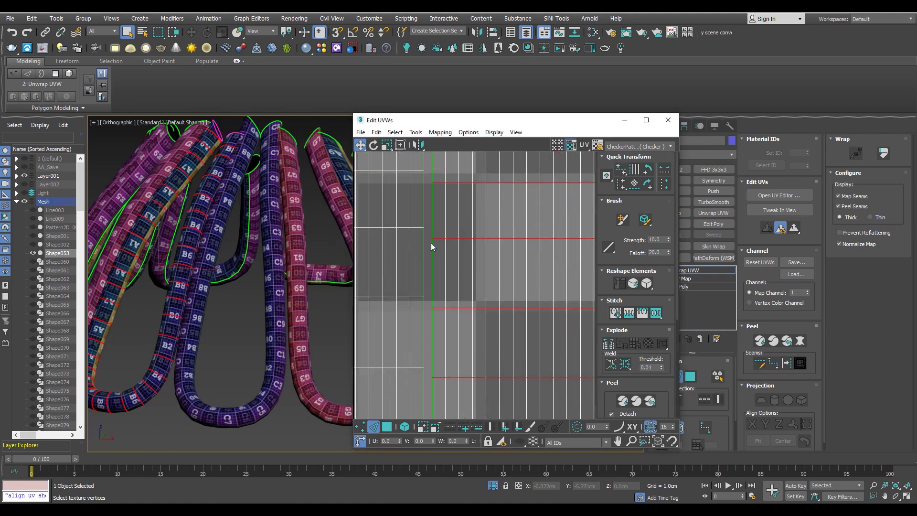
scroll(431, 243, down, 5)
scroll(494, 286, up, 5)
- Straighten the next three wavy edge rings, including the middle one
double_click(490, 275)
click(715, 401)
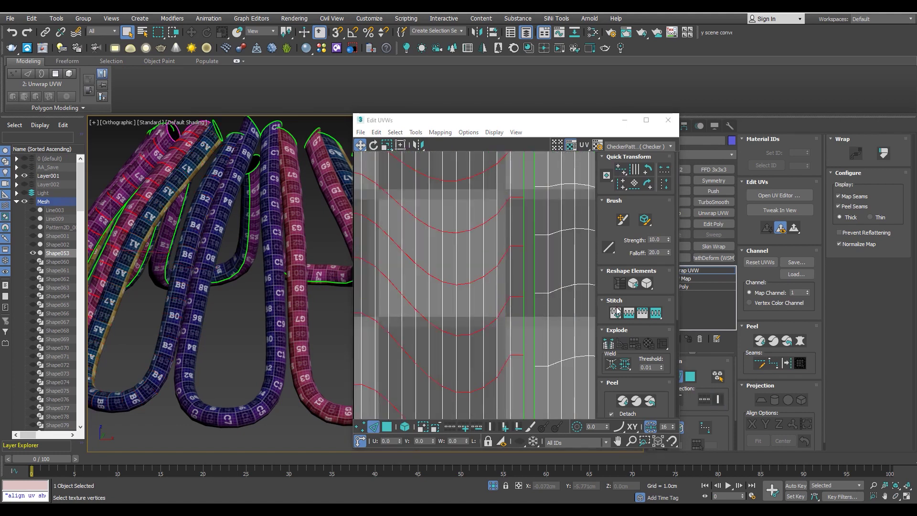
click(625, 190)
scroll(467, 265, down, 5)
scroll(488, 270, up, 3)
scroll(516, 253, up, 2)
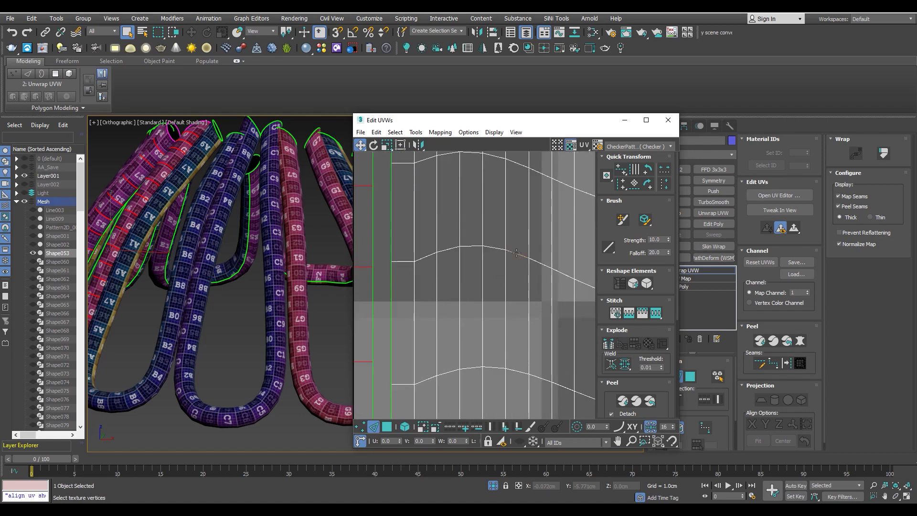
click(719, 400)
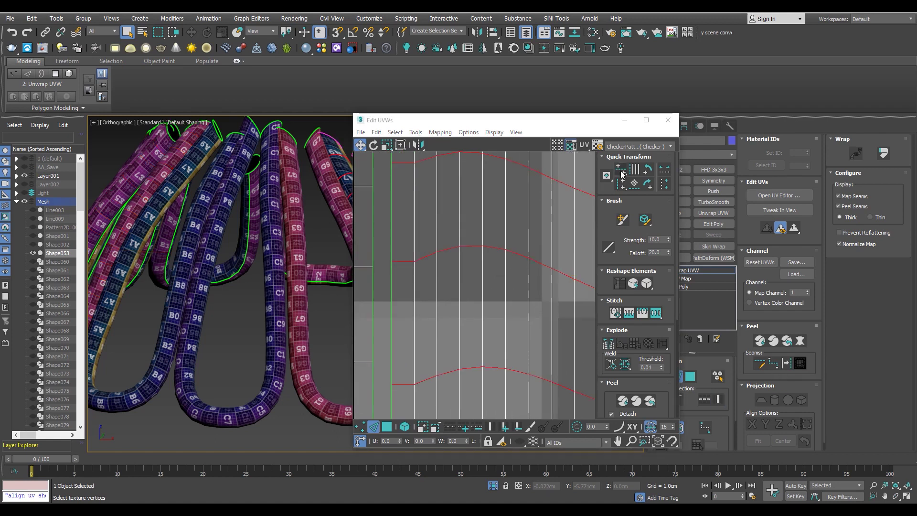
click(622, 173)
scroll(446, 276, down, 3)
scroll(483, 313, up, 2)
scroll(483, 312, up, 1)
click(484, 313)
click(723, 400)
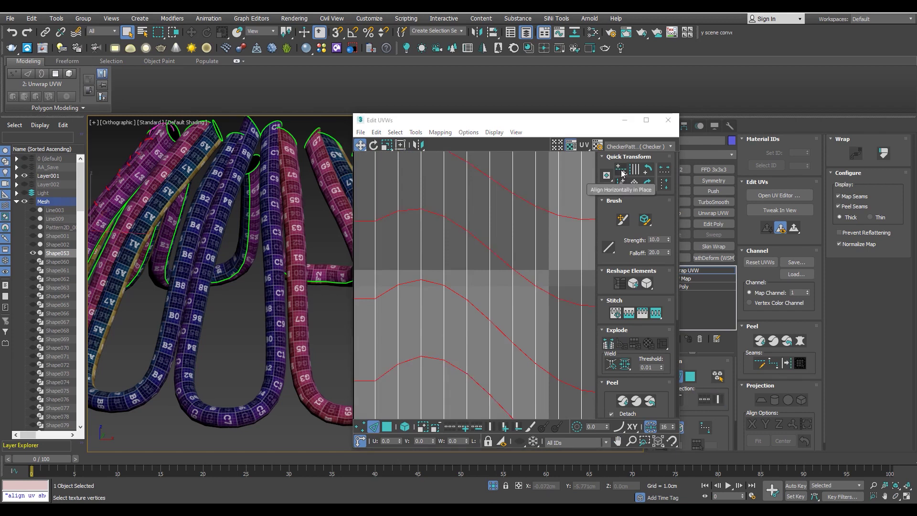
click(621, 170)
scroll(483, 313, up, 5)
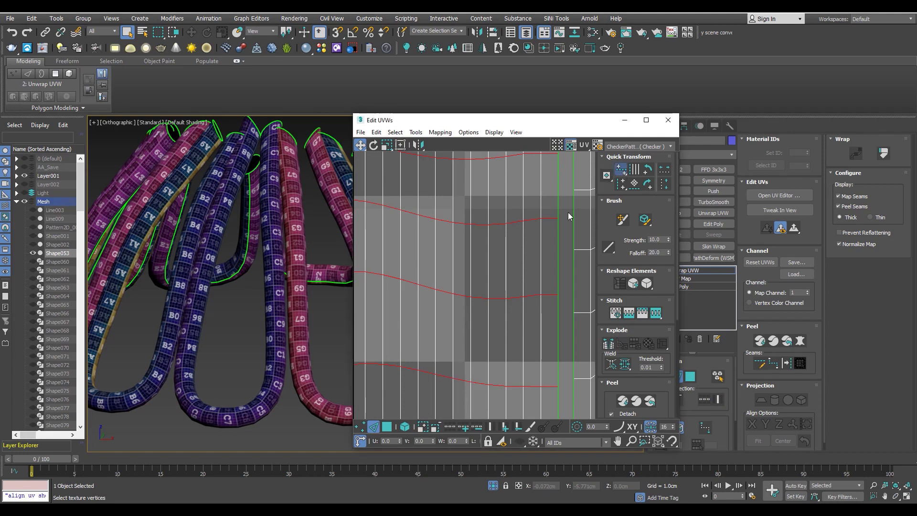
scroll(526, 268, down, 3)
scroll(496, 293, up, 2)
- Straighten the wavy grid into vertical columns and a horizontal edge ring
click(723, 382)
click(619, 170)
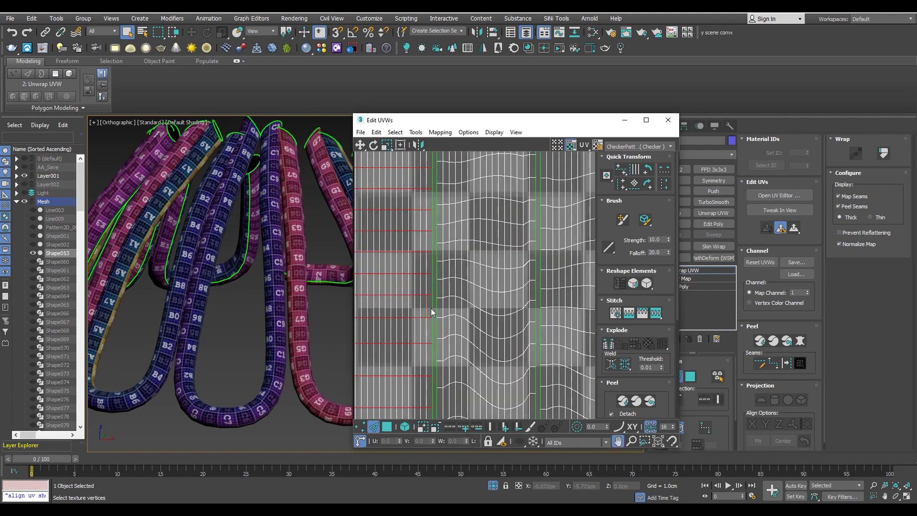
scroll(460, 299, up, 3)
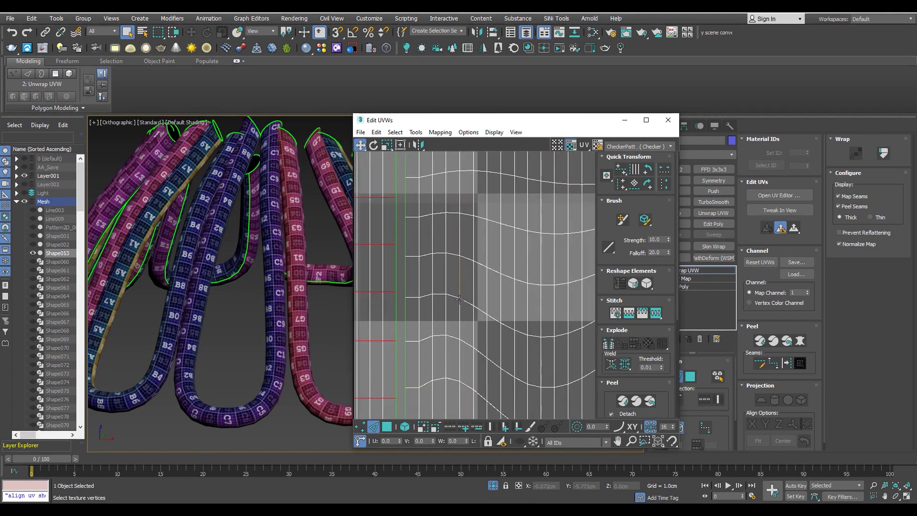
click(621, 169)
scroll(480, 305, up, 3)
click(475, 285)
click(717, 399)
scroll(465, 307, up, 2)
scroll(476, 317, up, 2)
click(477, 317)
double_click(477, 317)
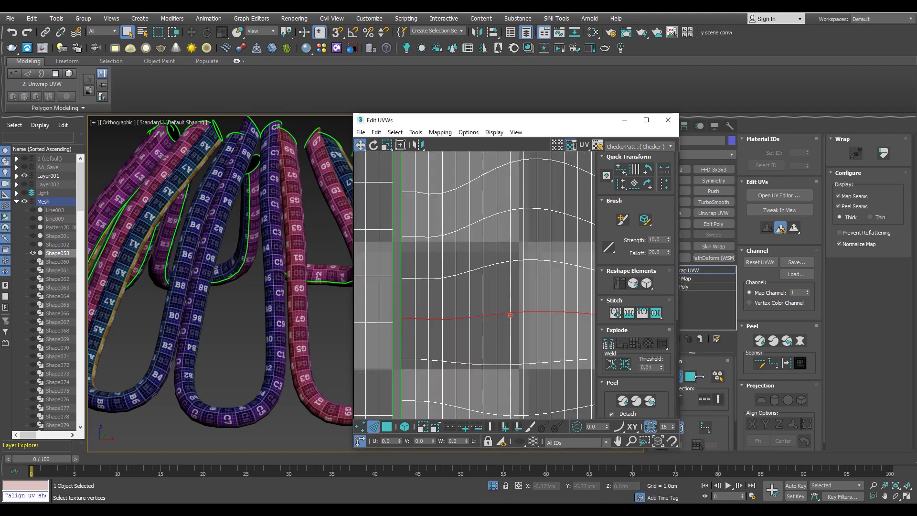
click(717, 400)
click(621, 169)
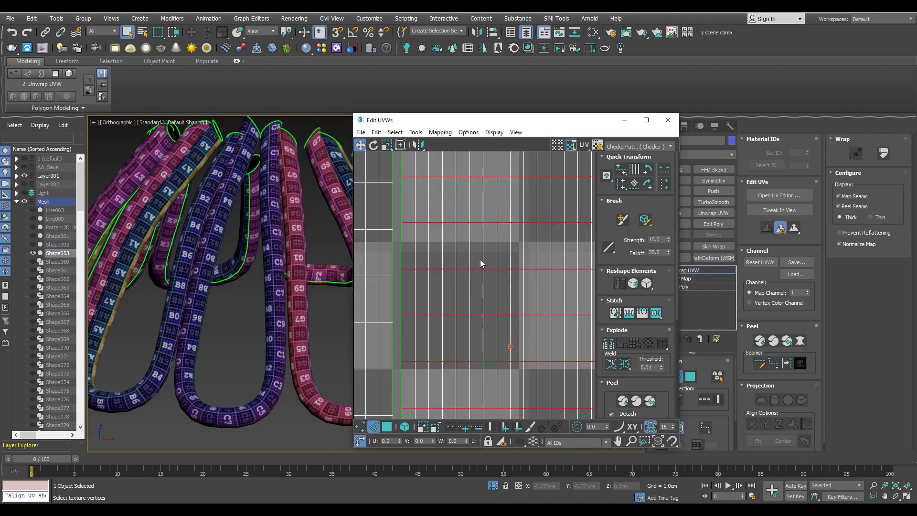
scroll(519, 335, down, 3)
scroll(518, 335, down, 2)
scroll(519, 336, up, 1)
scroll(509, 266, up, 5)
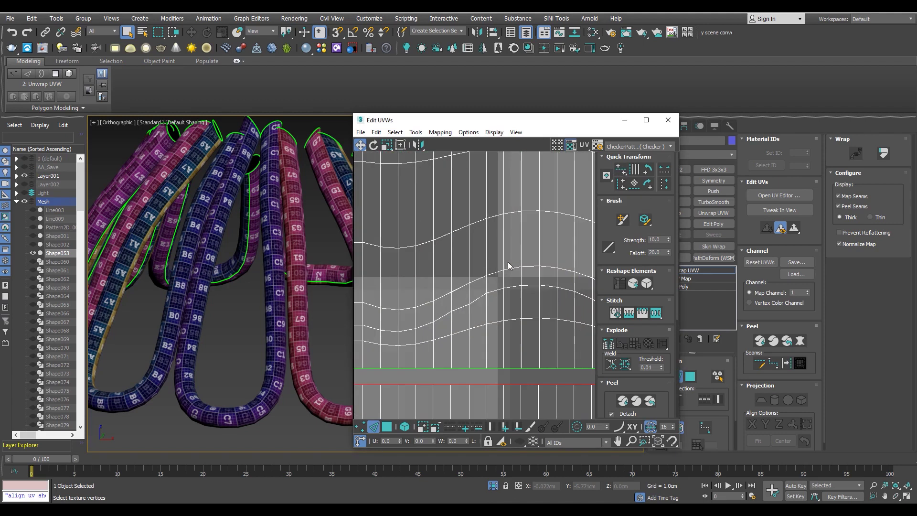
- Straighten the last horizontal edge ring and inspect the magenta tube's checker labels
click(723, 400)
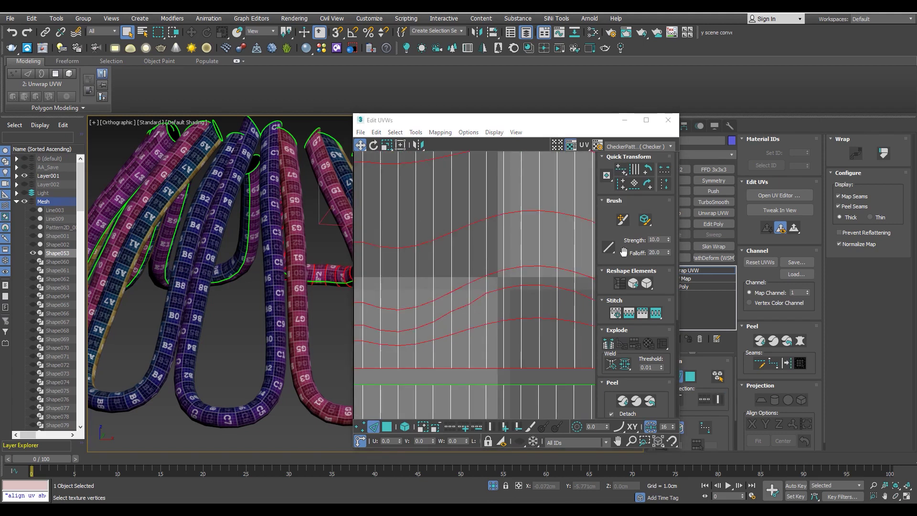
click(621, 169)
scroll(448, 344, down, 3)
scroll(448, 344, down, 1)
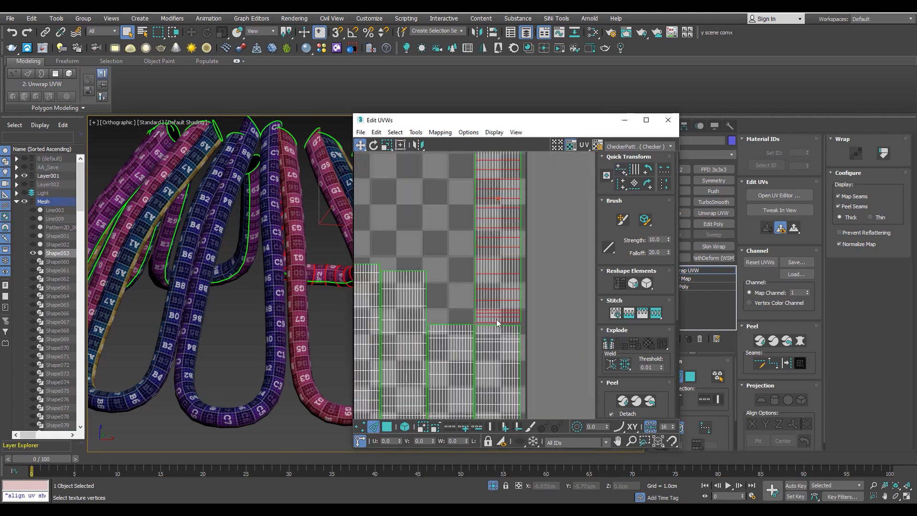
scroll(448, 343, down, 1)
scroll(448, 344, up, 2)
scroll(525, 334, down, 1)
scroll(327, 297, up, 3)
scroll(242, 328, down, 2)
middle_drag(242, 329, 133, 333)
scroll(257, 363, up, 3)
scroll(258, 365, up, 2)
scroll(259, 367, up, 2)
scroll(259, 367, down, 3)
scroll(252, 383, down, 2)
scroll(252, 382, up, 5)
scroll(168, 380, up, 2)
scroll(169, 380, down, 3)
scroll(256, 369, up, 3)
scroll(256, 368, up, 2)
scroll(287, 334, down, 3)
scroll(433, 332, down, 2)
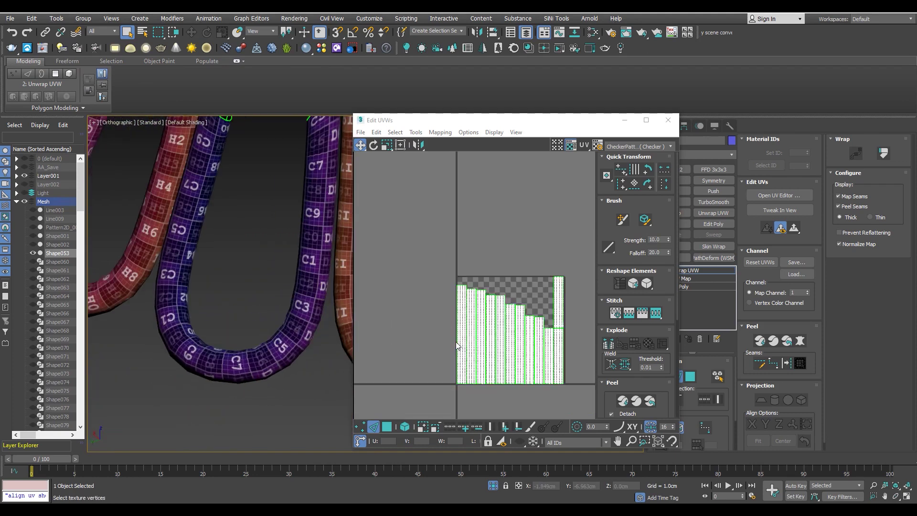
scroll(433, 332, up, 1)
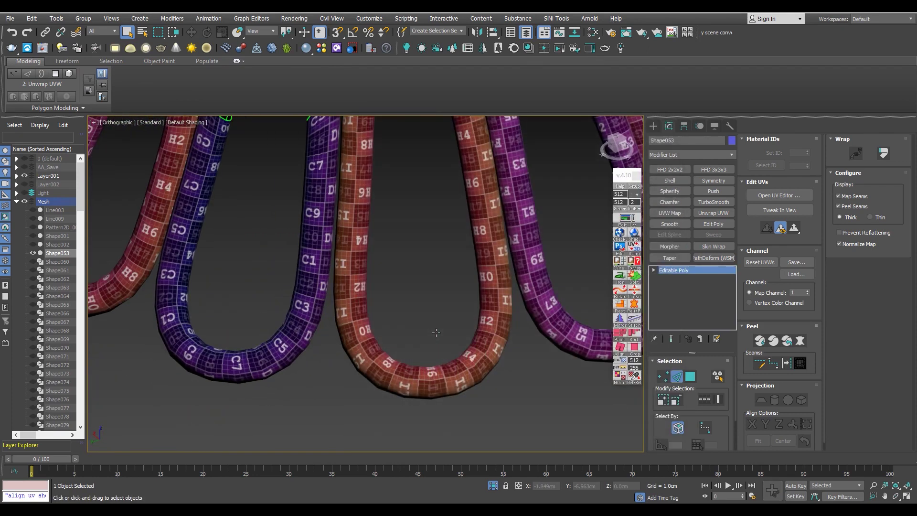
scroll(454, 350, down, 3)
- Turn off Isolate Selection and view the tubes from below
click(492, 486)
scroll(471, 380, down, 3)
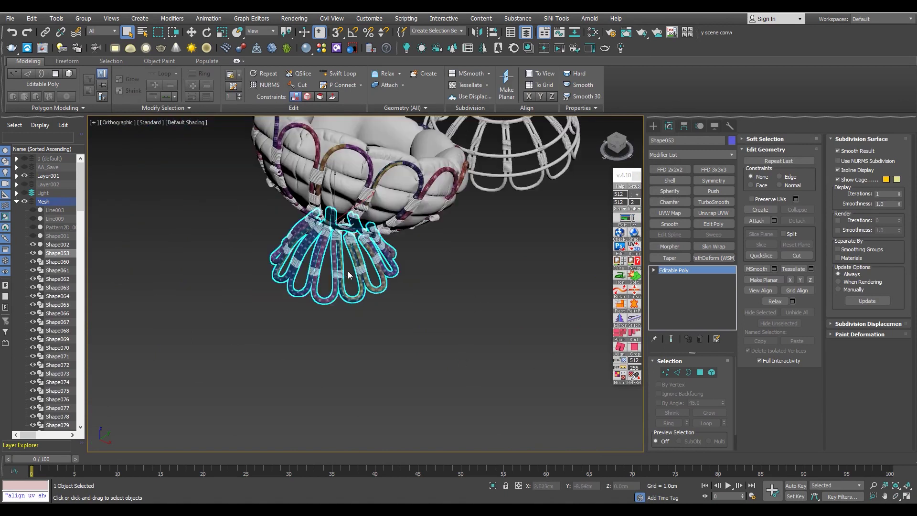
scroll(404, 270, up, 5)
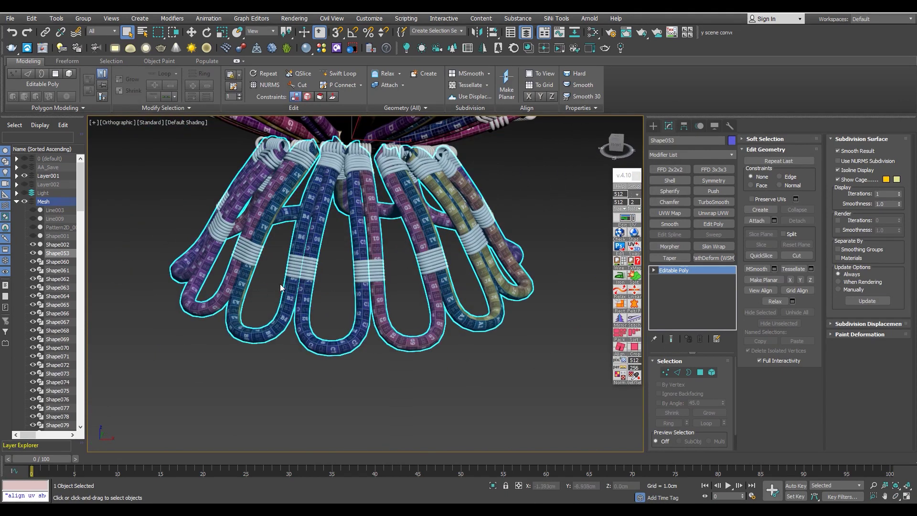
scroll(281, 286, down, 2)
mouse_move(281, 285)
alt+middle_down()
mouse_move(220, 305)
mouse_move(314, 293)
mouse_move(292, 309)
mouse_move(277, 300)
alt+middle_up()
scroll(221, 305, up, 3)
- Hide the finished Shape053 and Shape002 tubes in the Layer Explorer
click(33, 253)
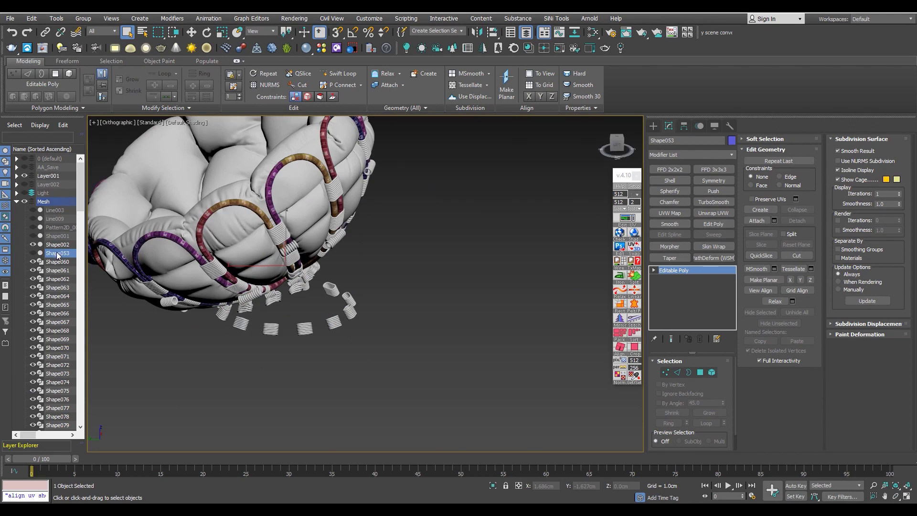
key(z)
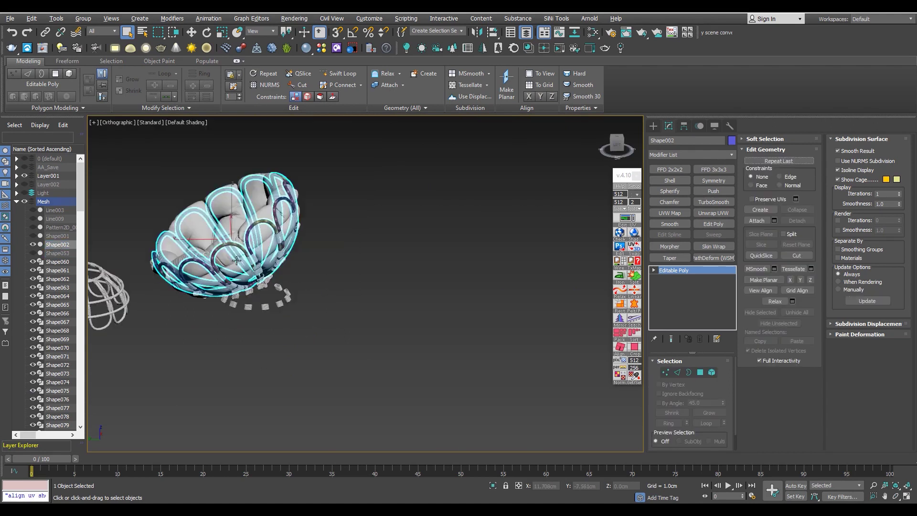
key(shift+z)
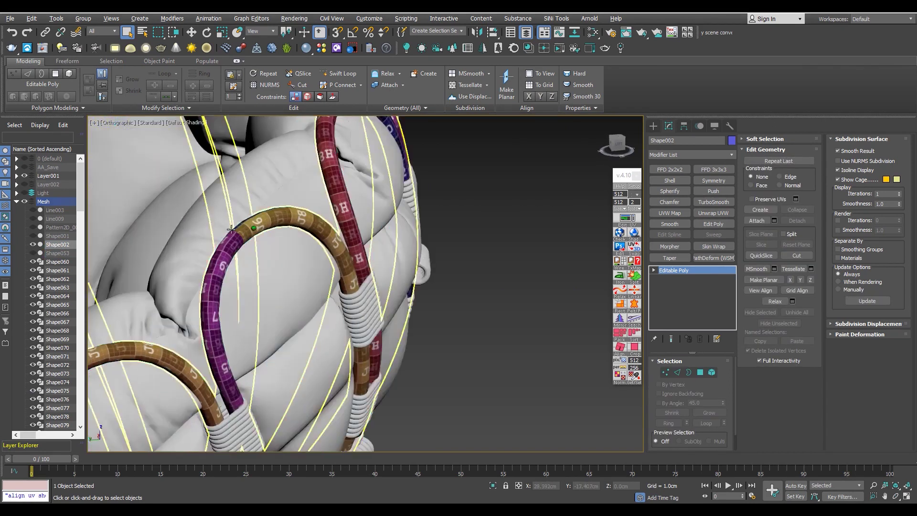
click(33, 244)
- Select coil wrap Shape060, enable edged faces, and select the coil wraps under the cushion
click(45, 262)
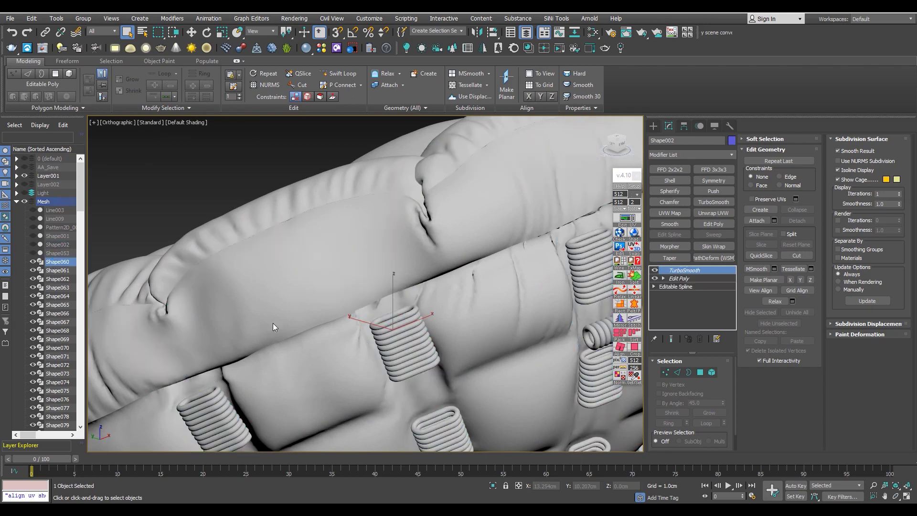
key(z)
alt+middle_drag(389, 283, 517, 273)
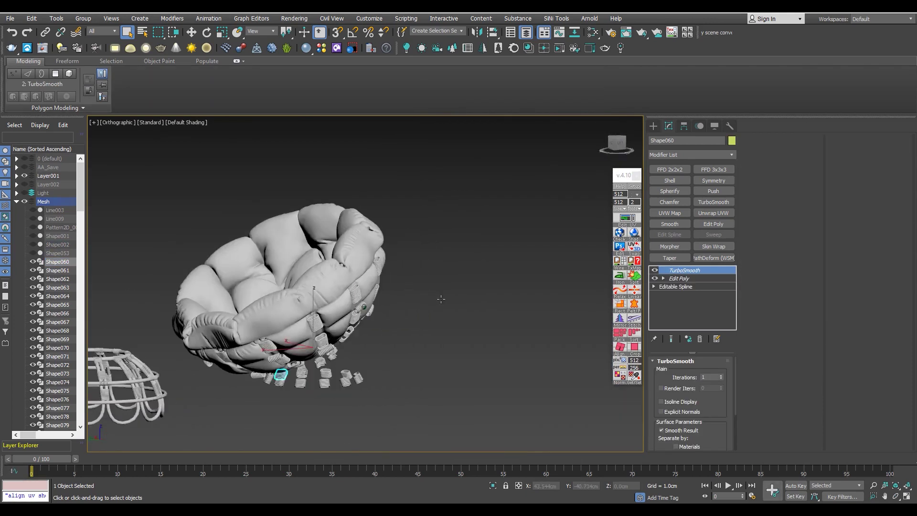
scroll(262, 361, up, 5)
scroll(263, 362, up, 3)
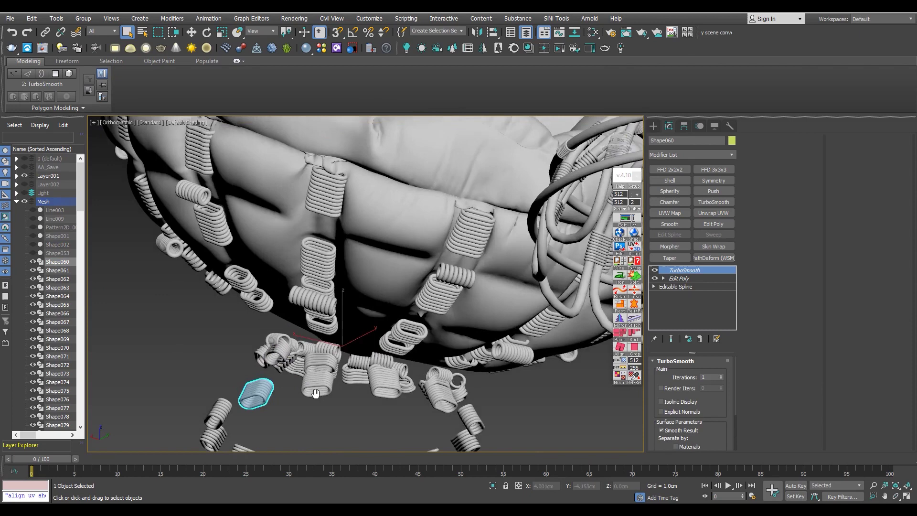
scroll(268, 355, up, 3)
key(F3)
scroll(317, 333, down, 5)
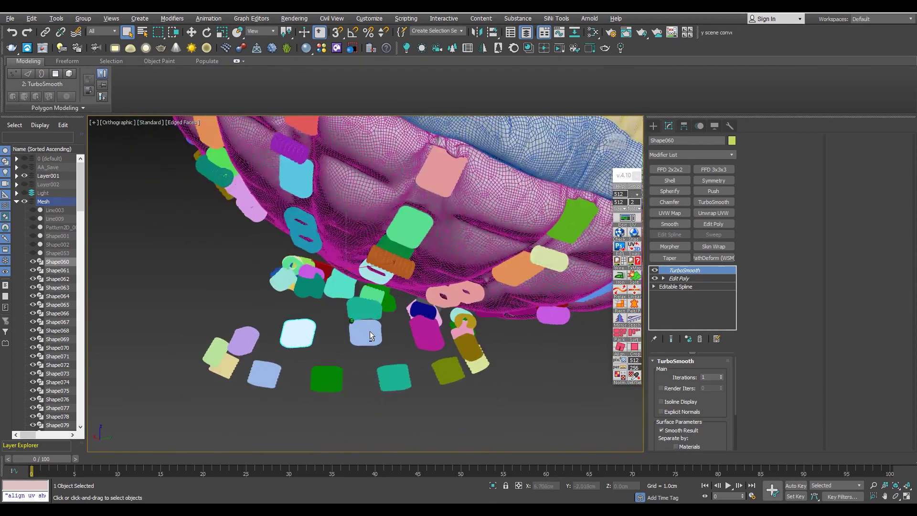
alt+middle_drag(370, 331, 423, 329)
drag(429, 328, 152, 387)
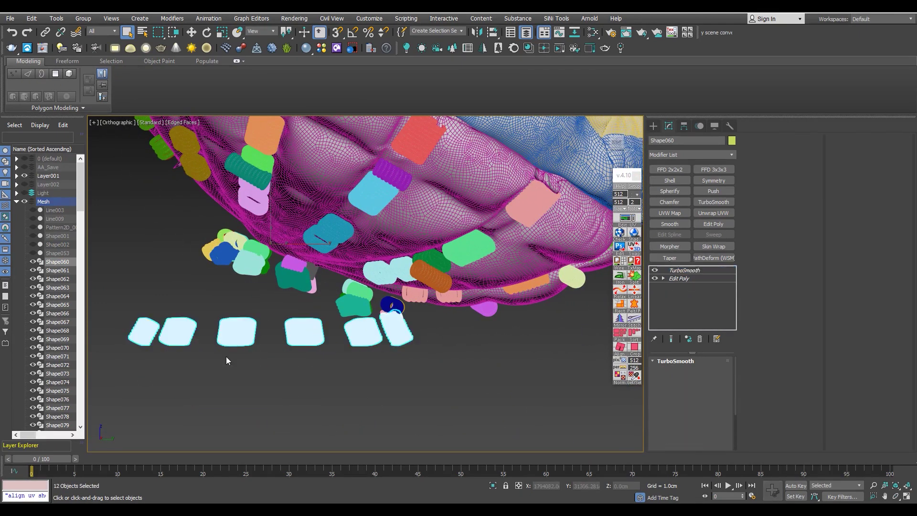
alt+middle_drag(225, 356, 410, 308)
- Hide the cushion mesh and the yellow mesh behind it
click(420, 287)
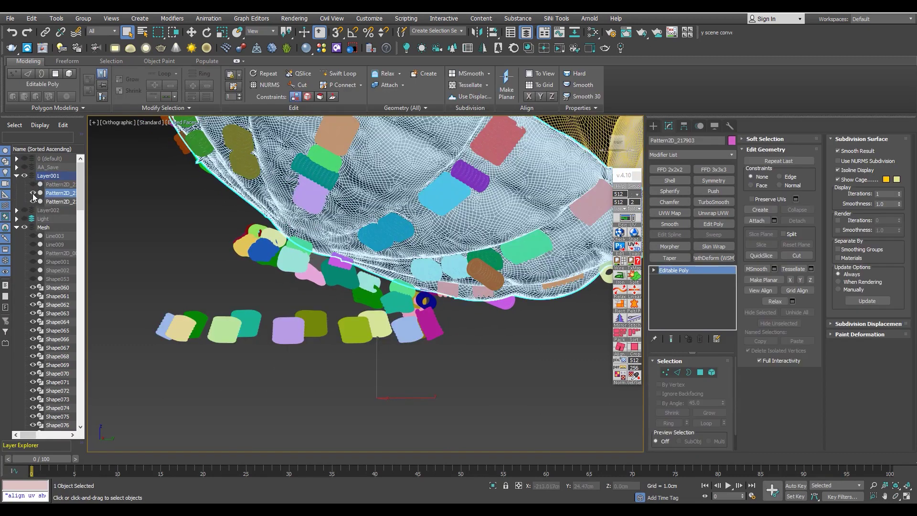
click(33, 193)
click(355, 351)
mouse_move(355, 351)
alt+middle_down()
mouse_move(385, 340)
mouse_move(377, 283)
mouse_move(444, 243)
mouse_move(548, 157)
alt+middle_up()
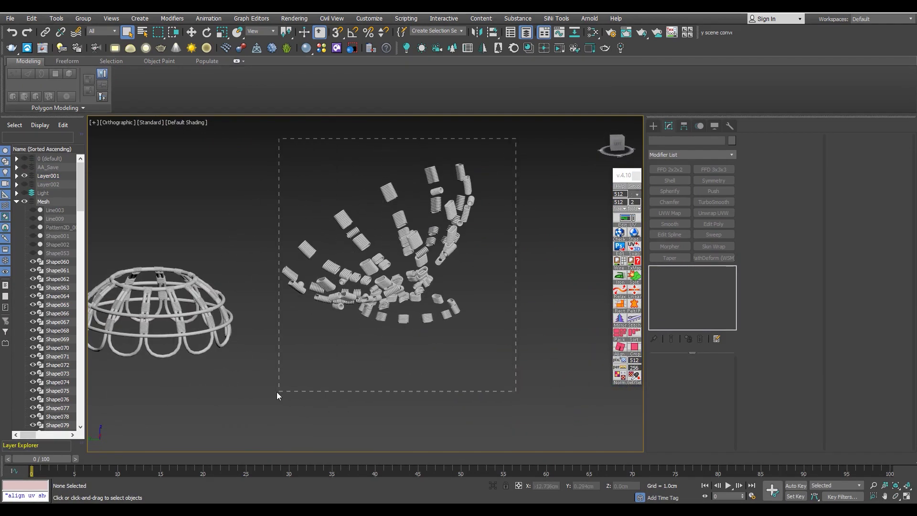
- Select all the coil wraps and delete their TurboSmooth modifier
drag(516, 139, 277, 391)
click(700, 339)
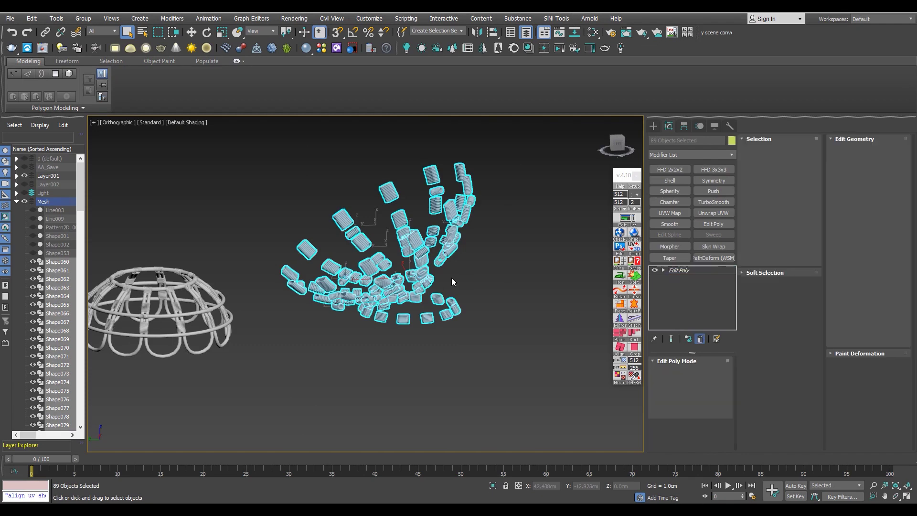
scroll(452, 277, up, 3)
scroll(455, 291, up, 3)
scroll(482, 333, up, 3)
key(F4)
scroll(470, 334, up, 3)
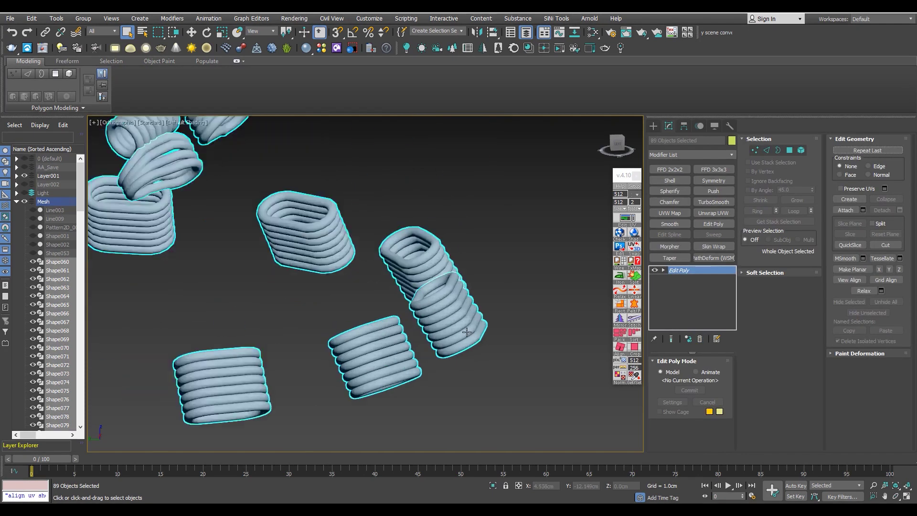
scroll(468, 306, up, 3)
scroll(467, 283, up, 3)
- Attach three coil wraps into Shape064
click(467, 283)
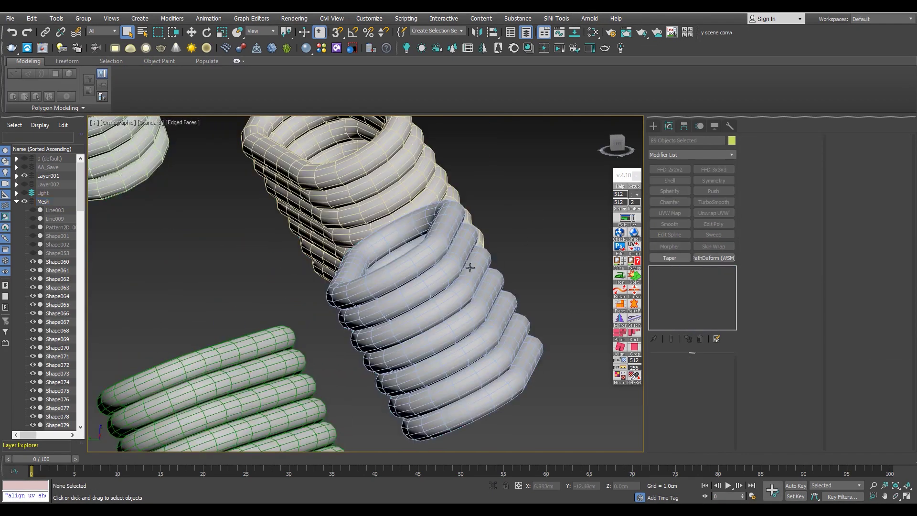
key(z)
scroll(417, 237, down, 2)
scroll(406, 242, down, 3)
scroll(394, 249, down, 4)
scroll(380, 254, down, 3)
scroll(392, 260, up, 2)
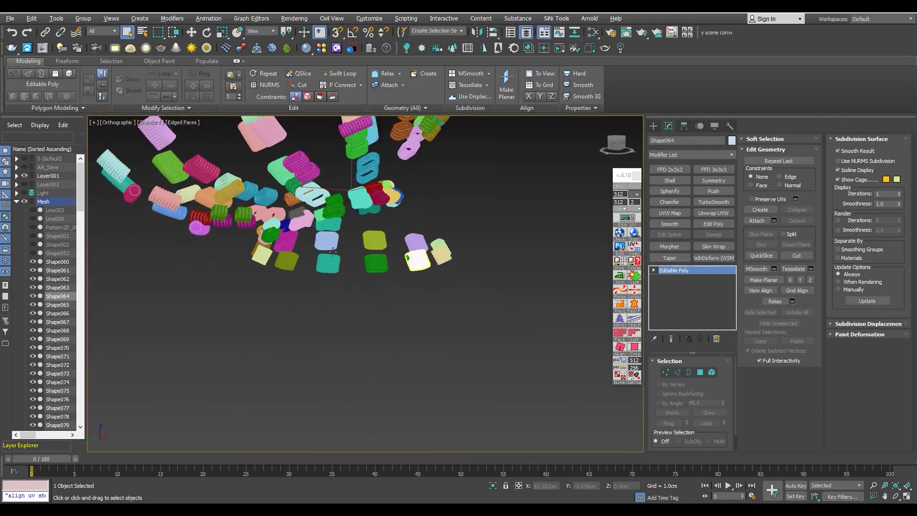
scroll(420, 272, up, 2)
scroll(467, 286, up, 2)
key(alt+a)
click(491, 258)
click(456, 240)
click(386, 233)
right_click(331, 263)
scroll(363, 277, down, 5)
- Check the remaining coil wraps and reselect the merged Shape064 object
alt+middle_drag(360, 261, 471, 168)
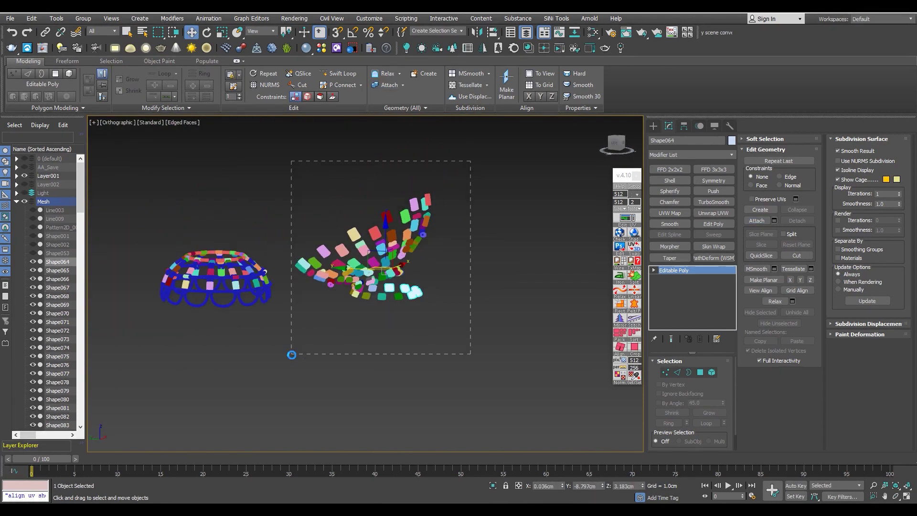
drag(470, 161, 292, 356)
key(z)
click(502, 329)
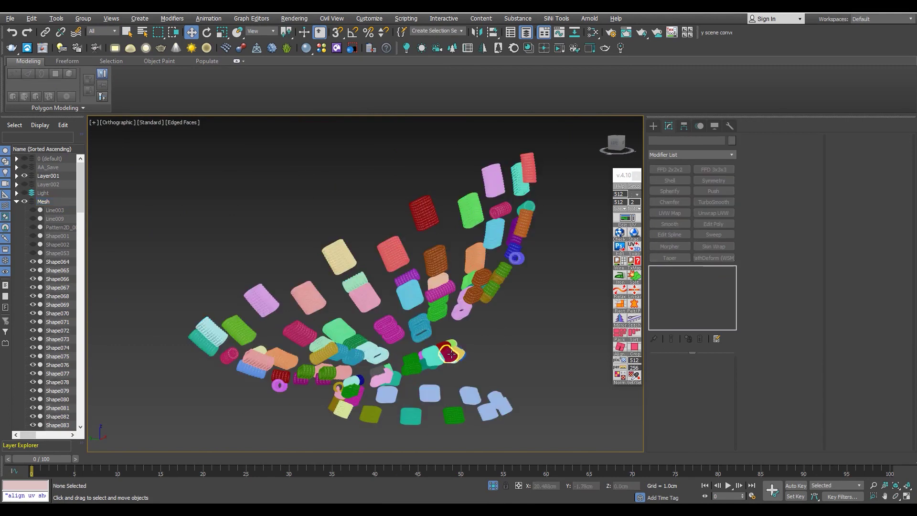
click(507, 409)
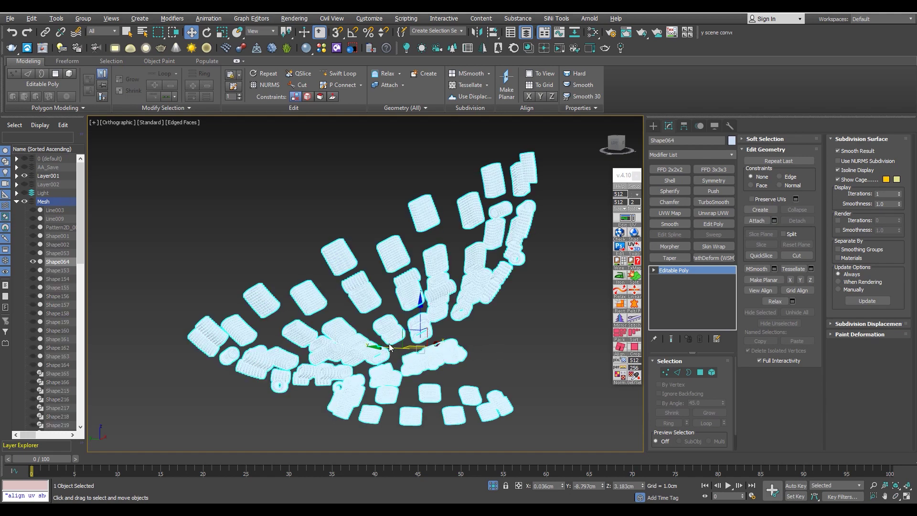
click(499, 334)
scroll(499, 334, down, 2)
scroll(487, 339, up, 3)
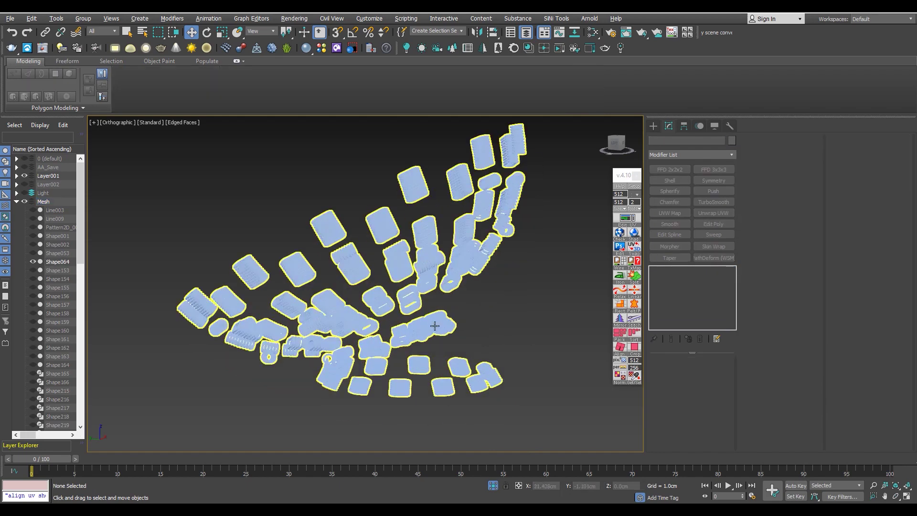
scroll(478, 344, up, 3)
scroll(470, 348, up, 3)
scroll(470, 348, up, 5)
click(437, 296)
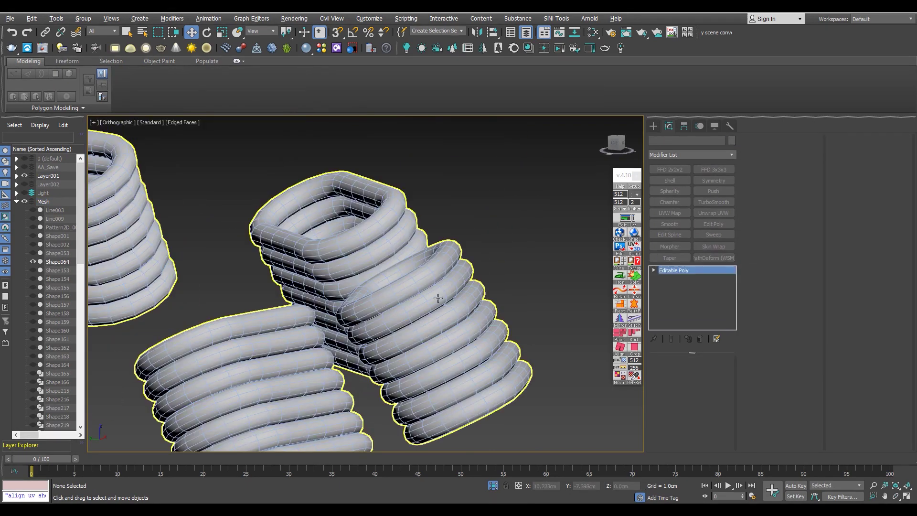
scroll(446, 263, up, 3)
mouse_move(466, 260)
alt+middle_down()
mouse_move(492, 265)
mouse_move(492, 278)
alt+middle_up()
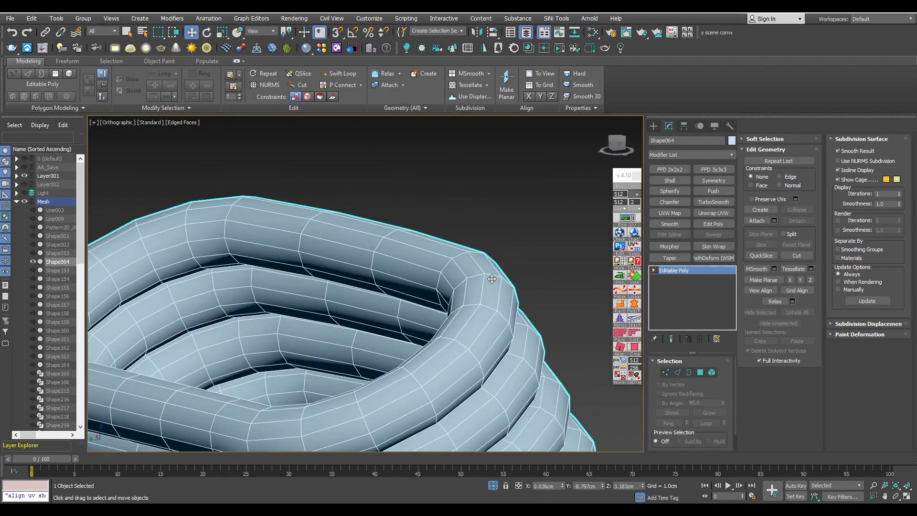
- Give Shape064 planar UVW Map and Unwrap UVW modifiers and open the Material Editor
click(708, 215)
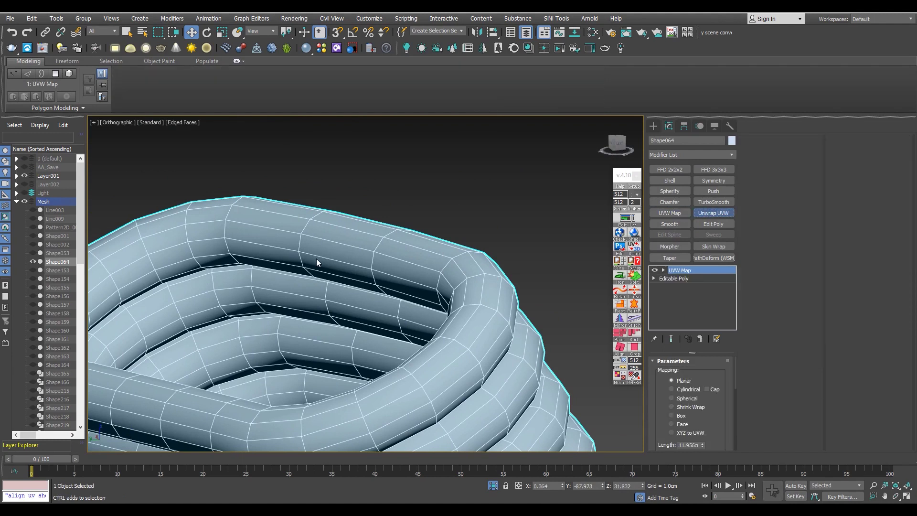
key(m)
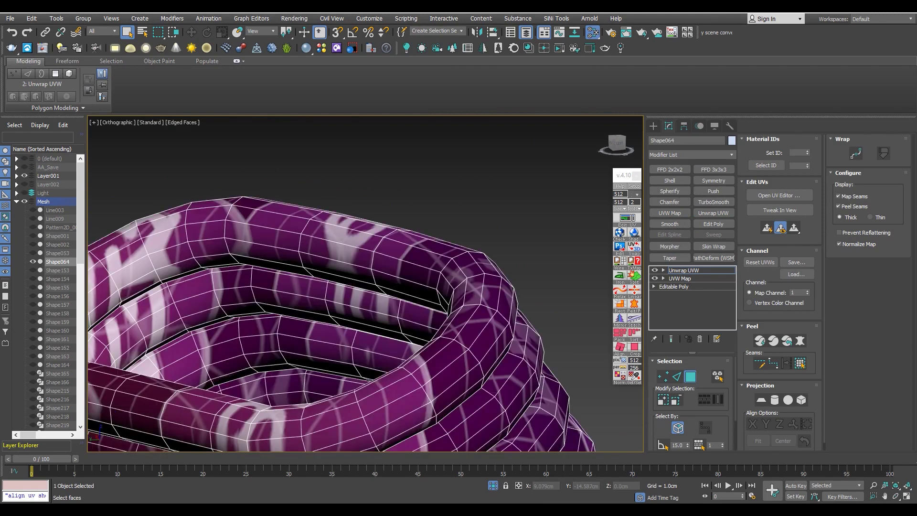
scroll(357, 291, up, 2)
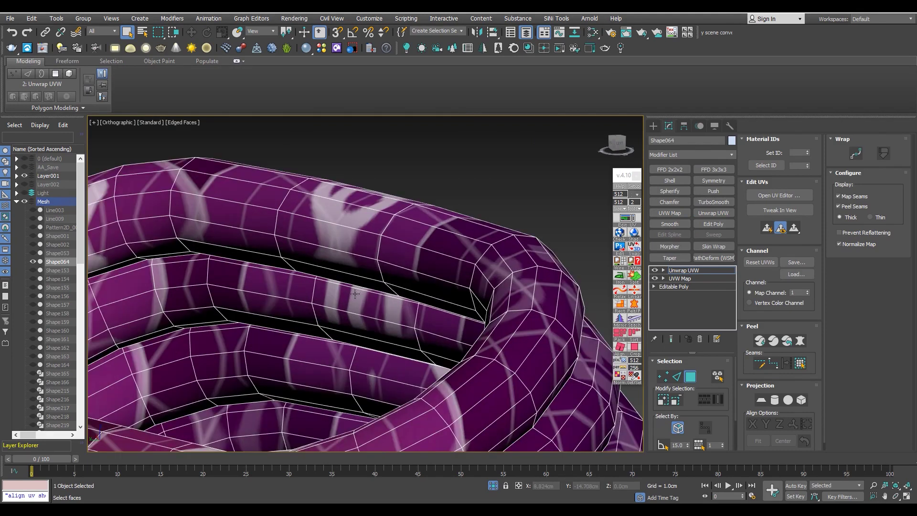
scroll(314, 287, up, 1)
- Switch to UV edge mode and select an edge along the coil
key(2)
scroll(323, 286, up, 1)
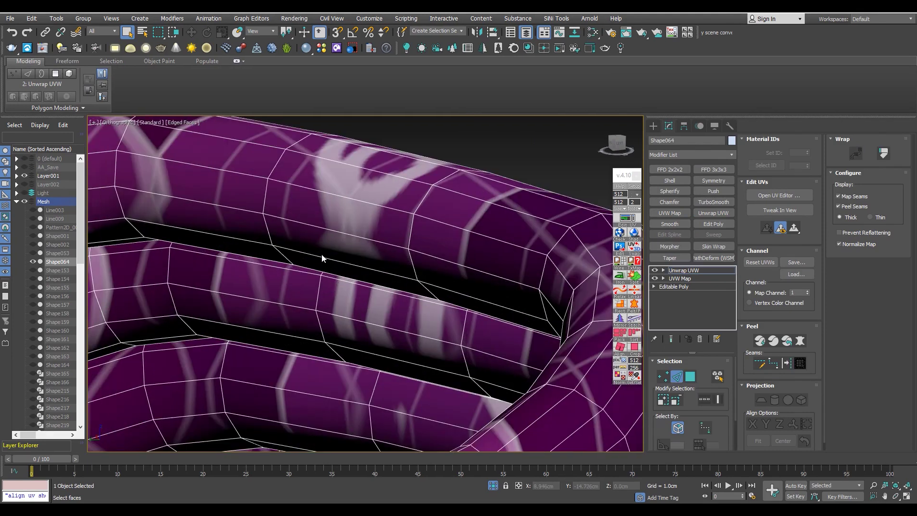
click(356, 282)
scroll(354, 281, down, 1)
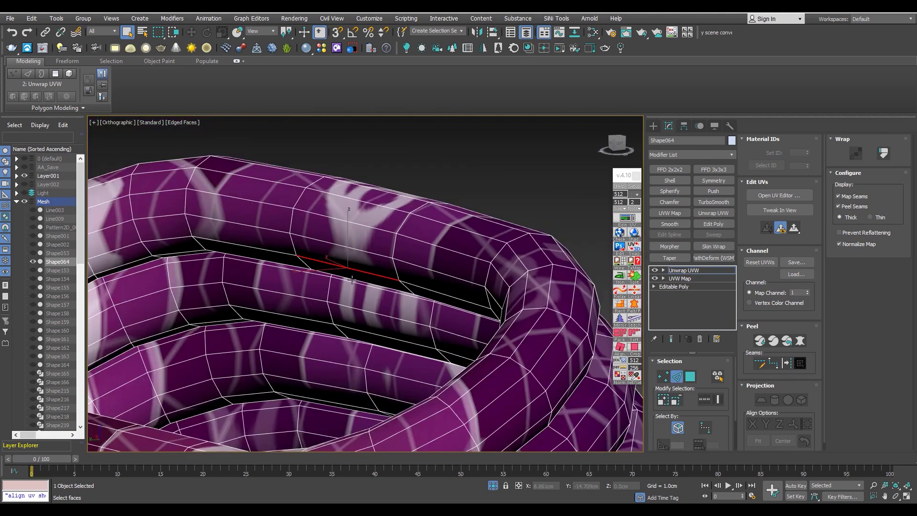
alt+middle_drag(354, 272, 363, 271)
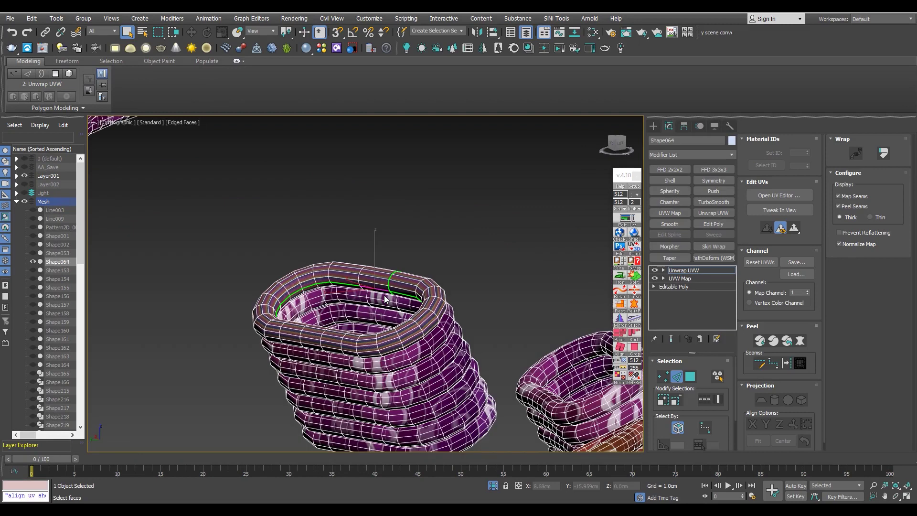
- Clear the face selection on the coil's top ring
click(385, 299)
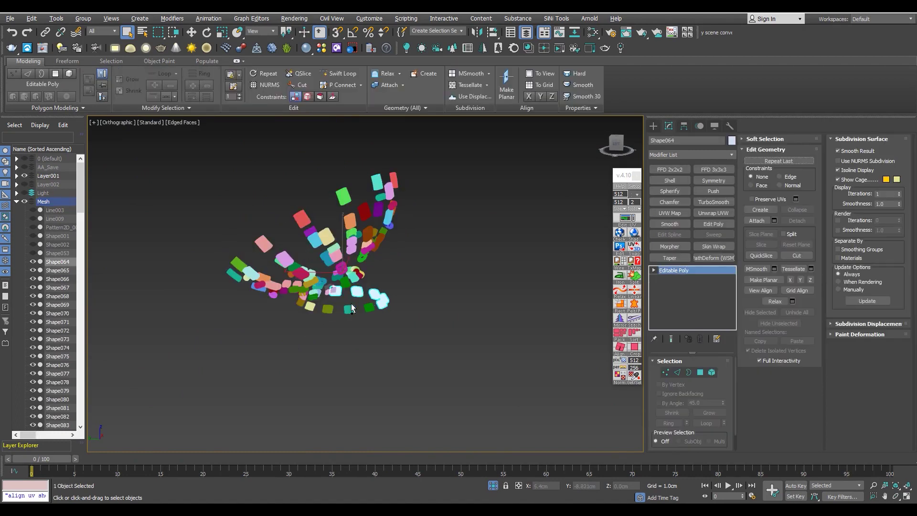
key(ctrl+a)
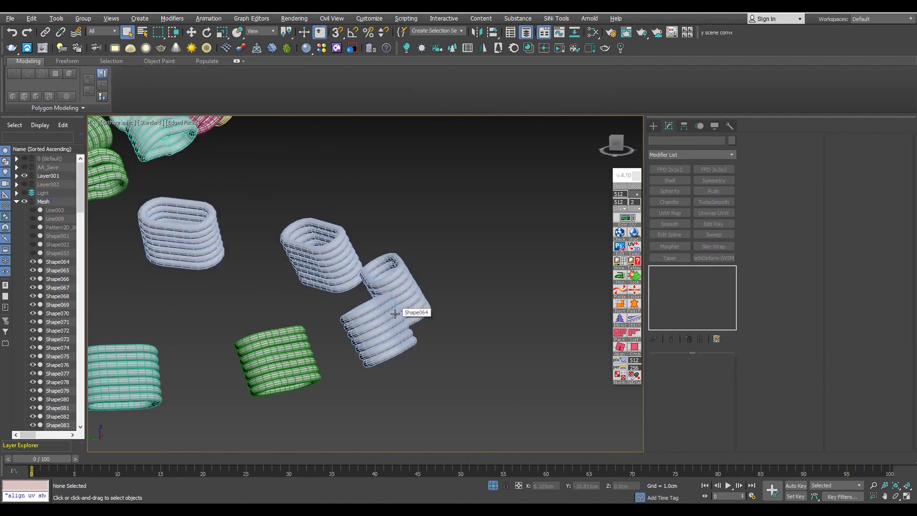
scroll(396, 313, down, 3)
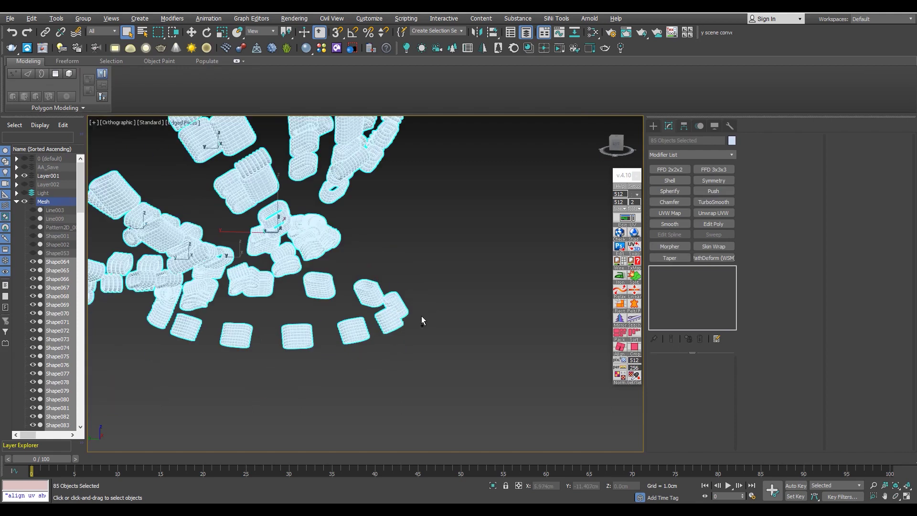
key(ctrl+z)
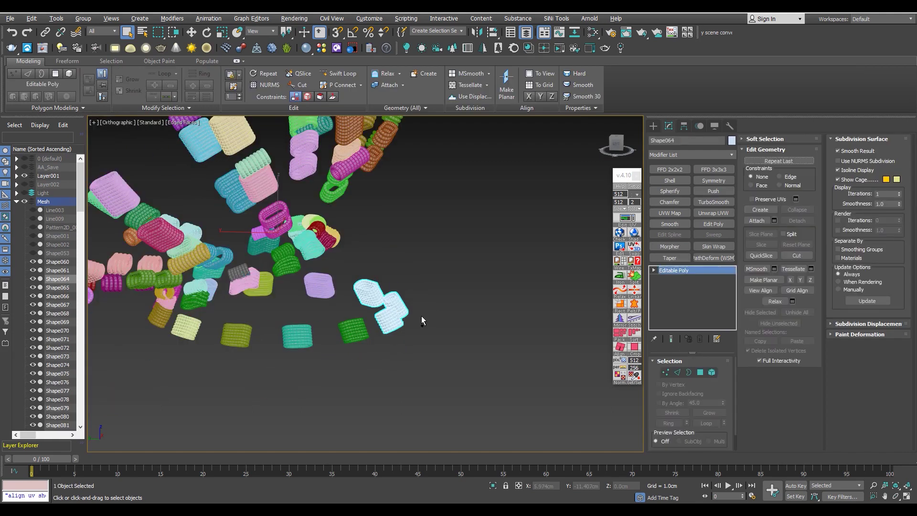
scroll(422, 316, up, 5)
key(alt+q)
middle_drag(421, 316, 323, 325)
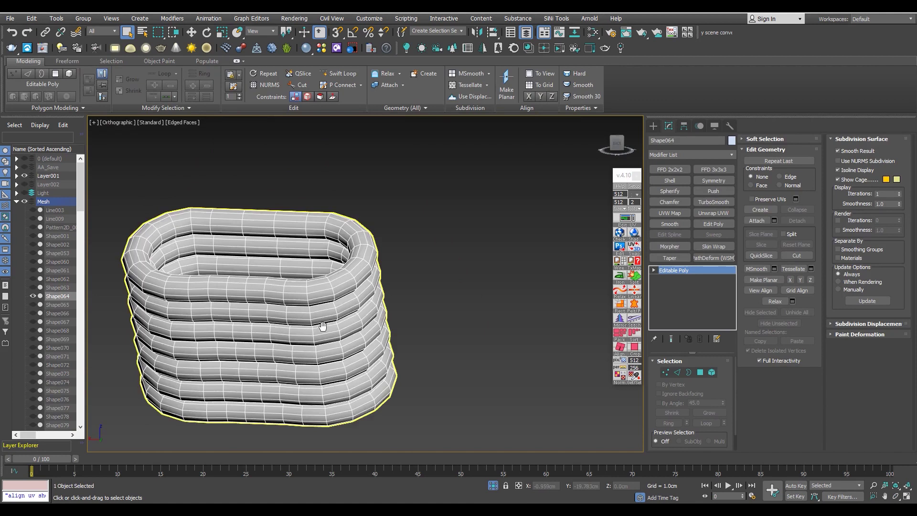
scroll(365, 337, down, 3)
scroll(384, 331, down, 5)
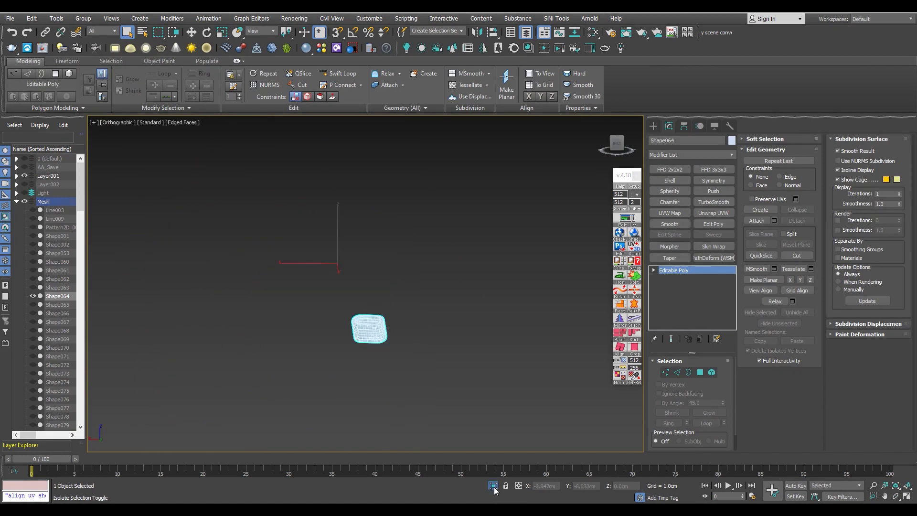
click(494, 486)
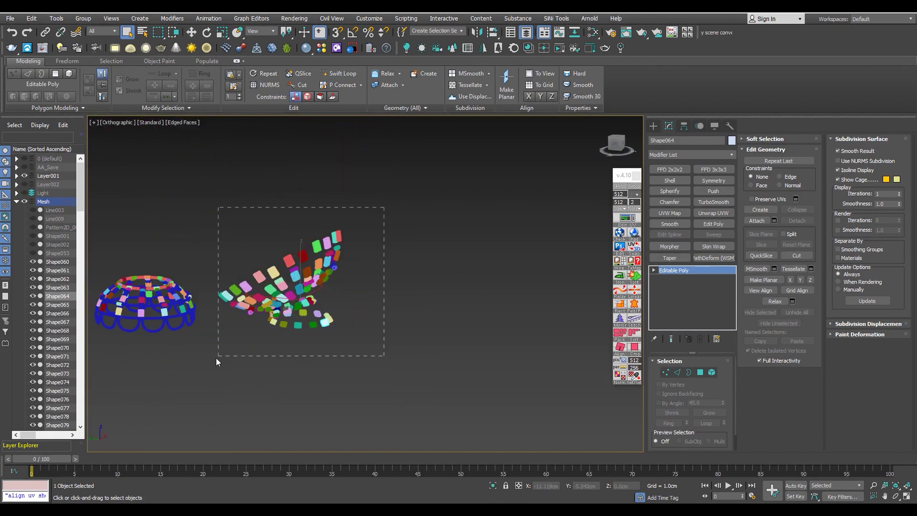
drag(216, 358, 214, 358)
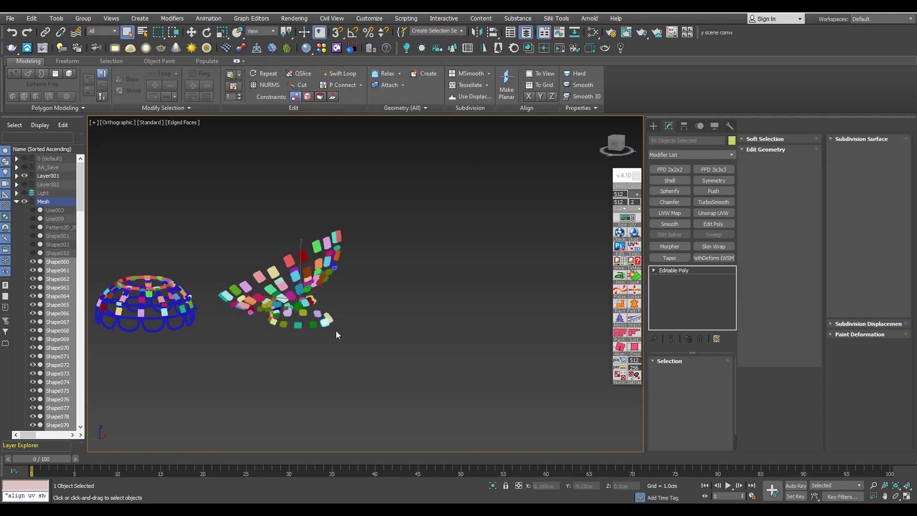
scroll(334, 328, up, 5)
scroll(333, 326, up, 3)
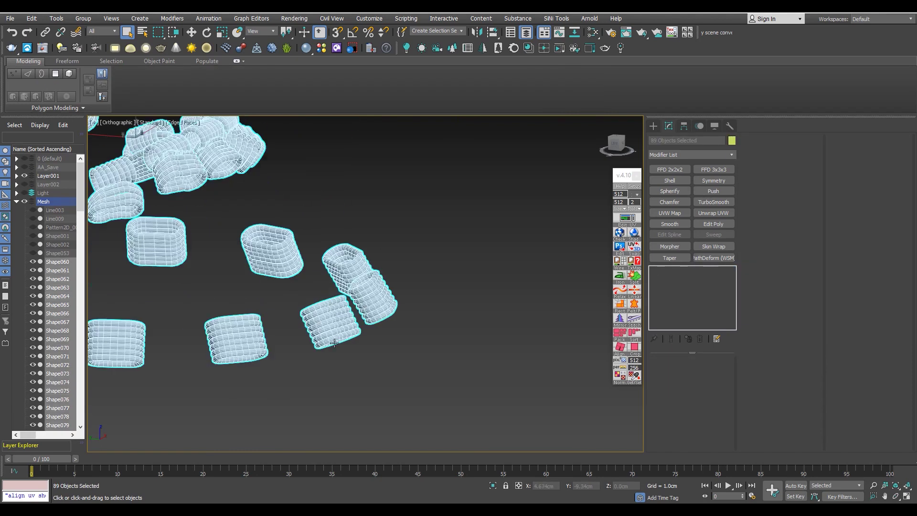
scroll(348, 345, up, 3)
- Select coil Shape063, frame it, and apply planar UVW mapping
click(349, 344)
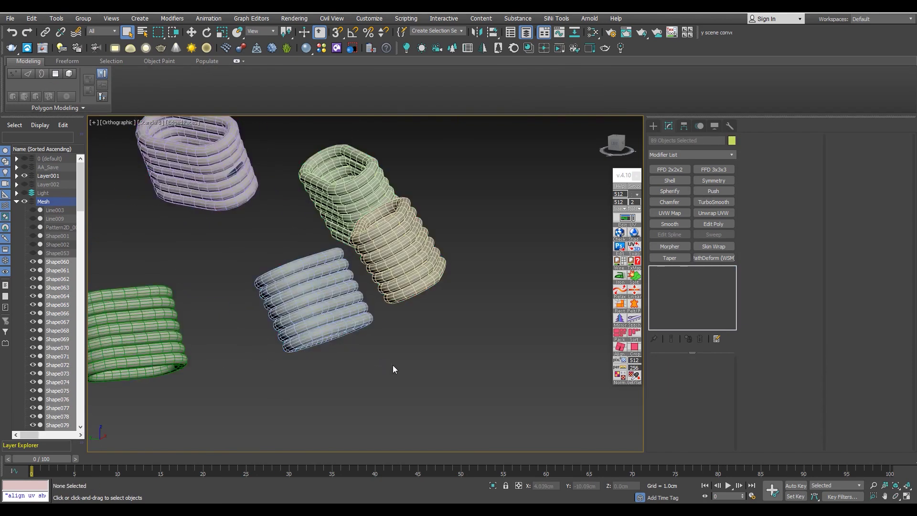
click(398, 250)
key(z)
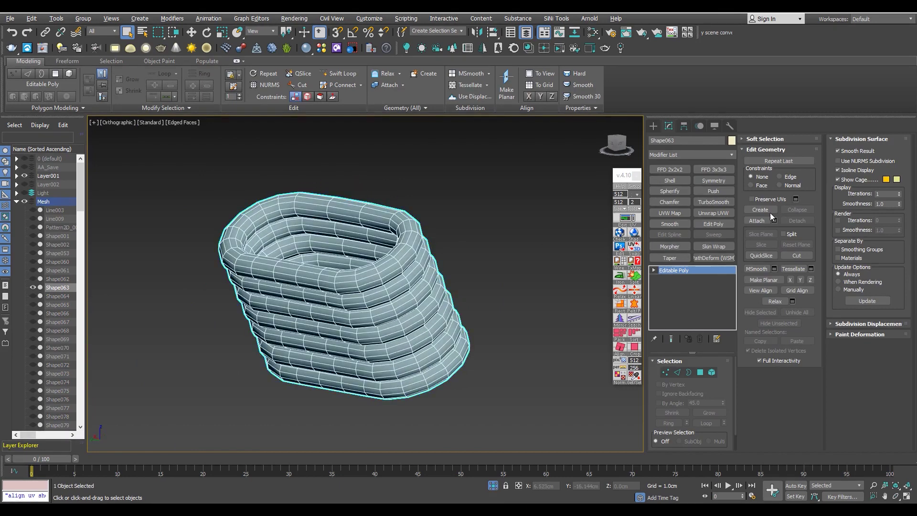
click(661, 211)
alt+middle_drag(348, 218, 331, 235)
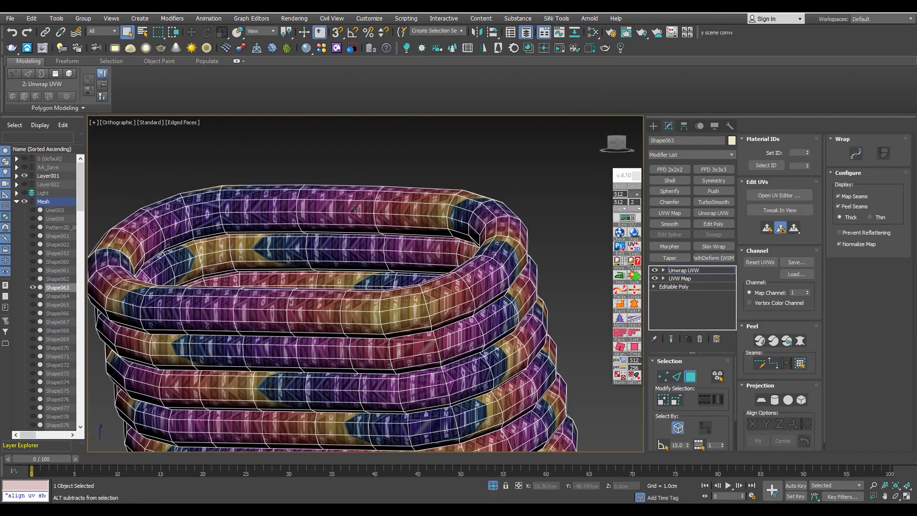
- Pick ring edges and Wrap the inner strip so its UVs run straight along the ring
key(2)
click(332, 235)
scroll(331, 235, up, 5)
click(342, 288)
key(z)
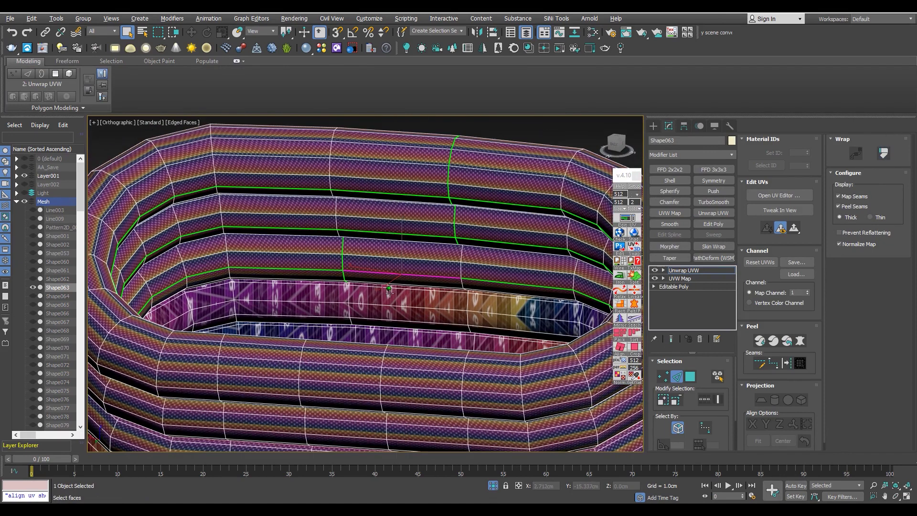
click(390, 317)
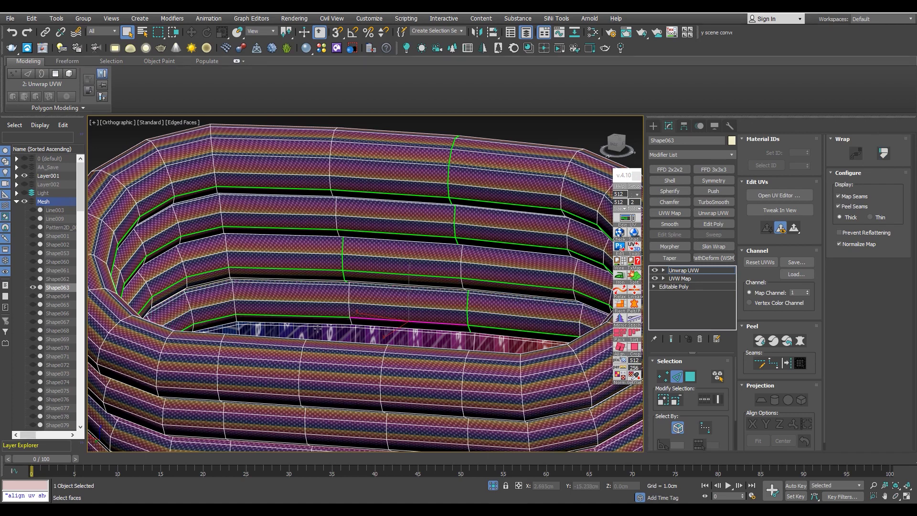
alt+middle_drag(530, 306, 537, 361)
click(883, 154)
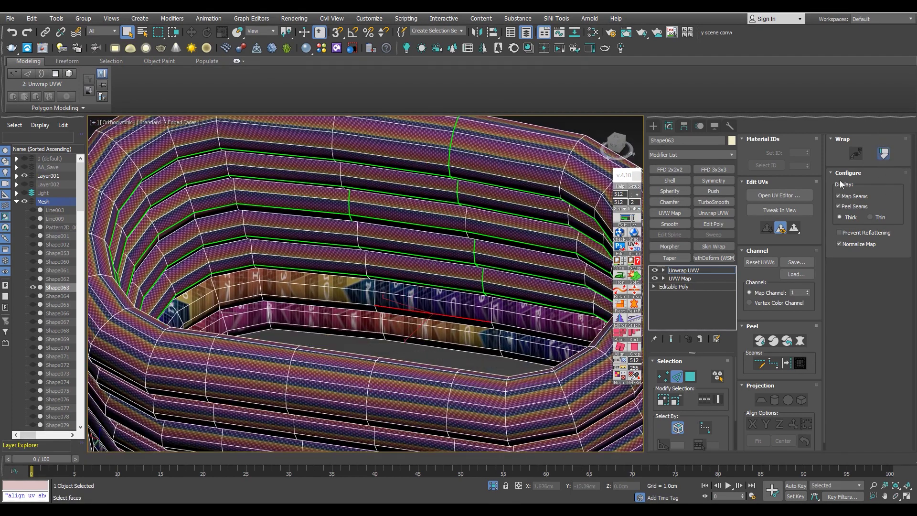
- Select an edge on the next inner ring and zoom in to inspect it
click(433, 344)
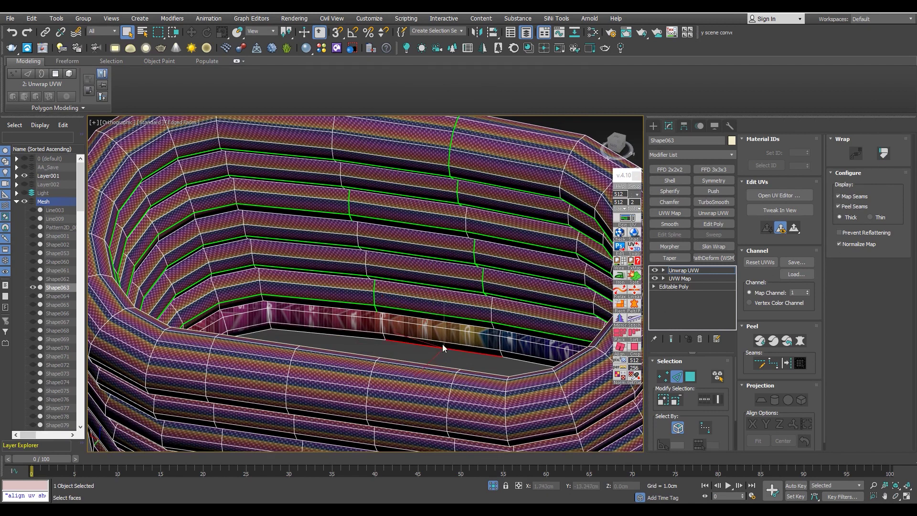
scroll(401, 311, down, 5)
scroll(402, 311, down, 2)
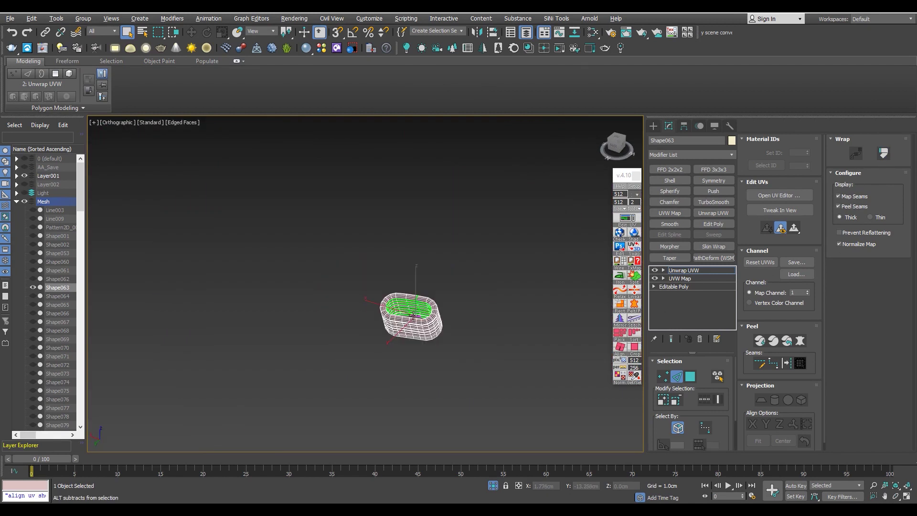
scroll(402, 311, up, 2)
scroll(416, 284, up, 4)
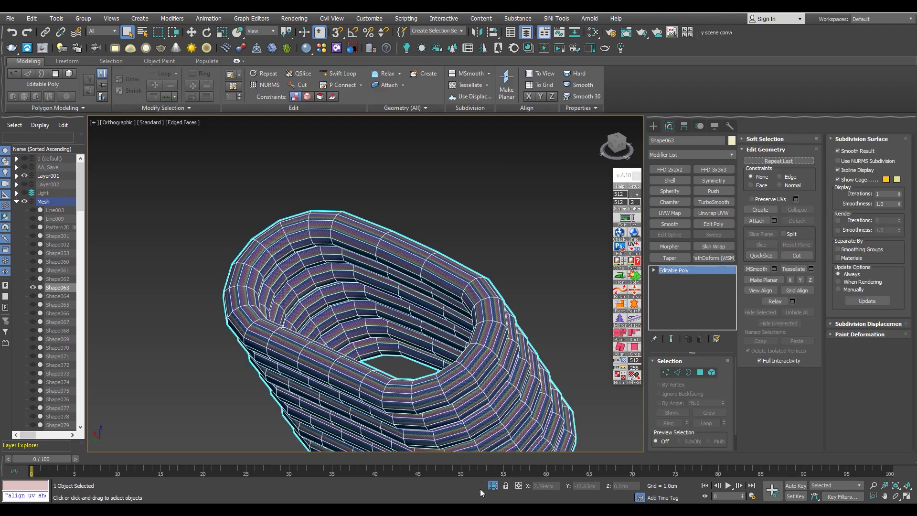
scroll(424, 258, down, 5)
- Select and frame coil Shape062, and add planar UVW Map and Unwrap UVW modifiers
click(382, 225)
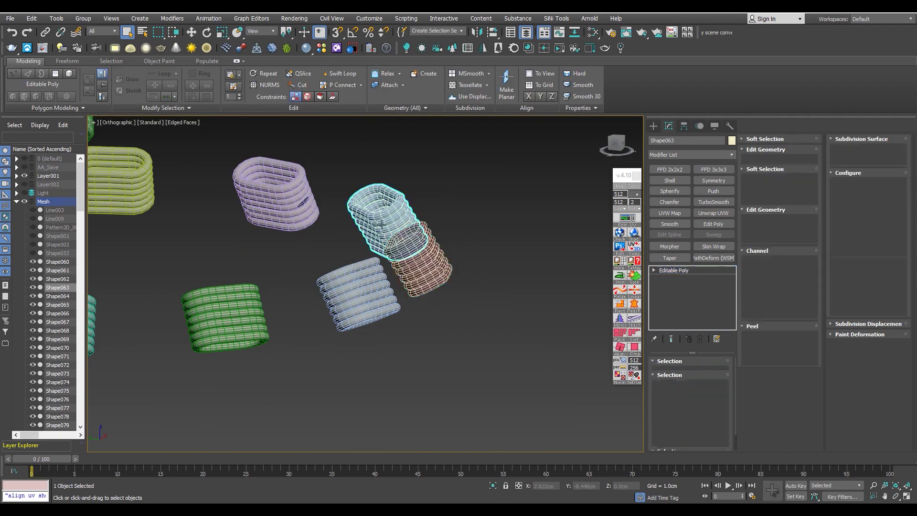
key(z)
click(669, 213)
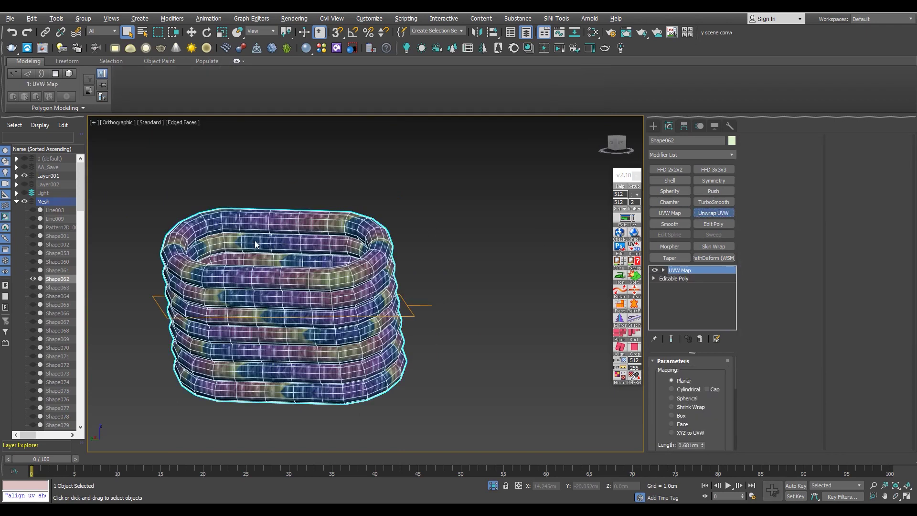
click(713, 213)
scroll(294, 279, up, 3)
scroll(293, 279, up, 2)
alt+middle_drag(293, 280, 321, 360)
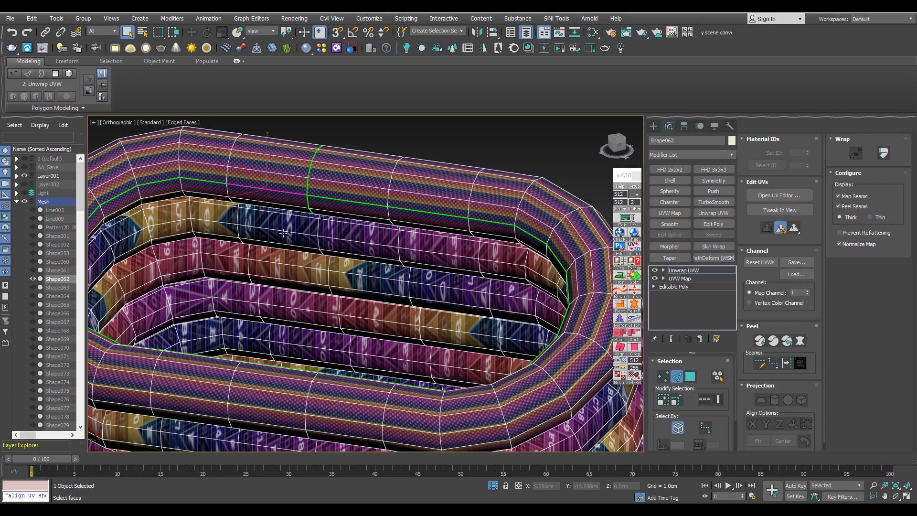
alt+middle_drag(282, 243, 322, 295)
- Wrap each of Shape062's four rings so their UVs form straight strips
click(881, 155)
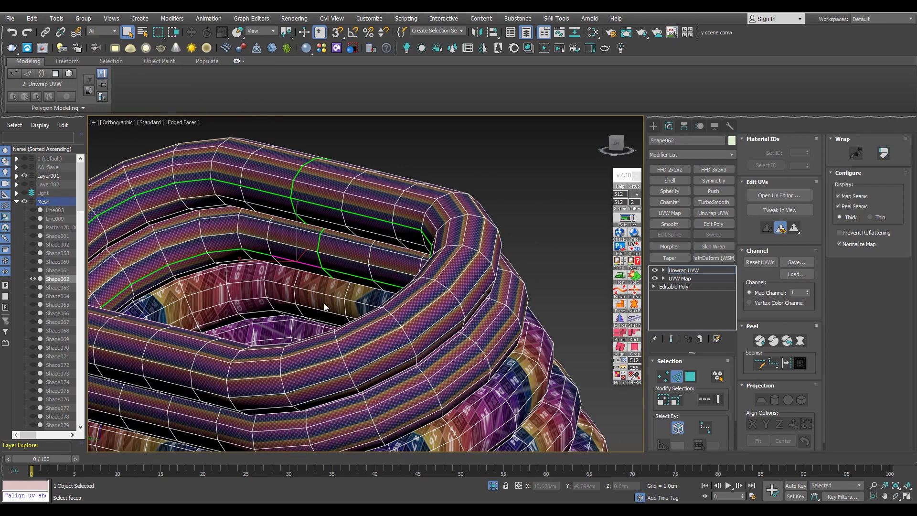
alt+middle_drag(356, 258, 376, 268)
click(883, 154)
alt+middle_drag(391, 342, 407, 352)
mouse_move(401, 267)
alt+middle_down()
mouse_move(415, 280)
mouse_move(431, 337)
alt+middle_up()
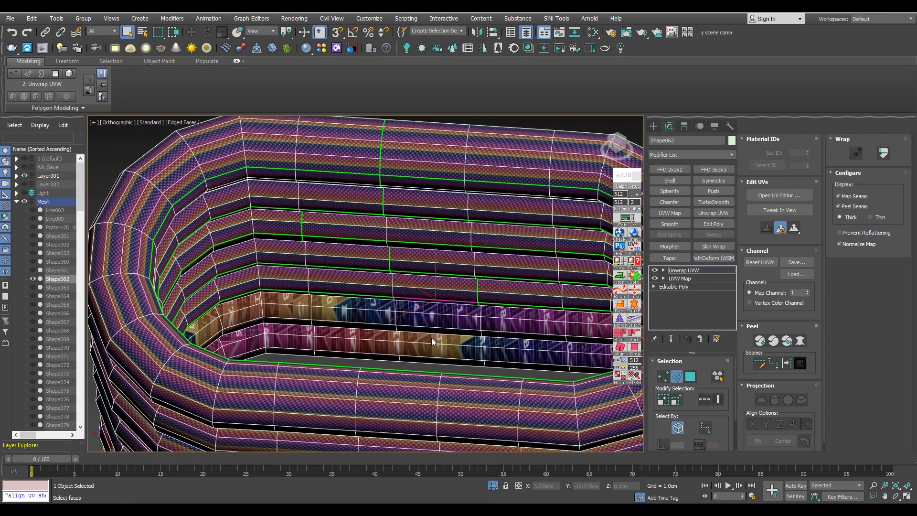
click(876, 156)
alt+middle_drag(485, 303, 435, 365)
click(884, 161)
alt+middle_drag(430, 287, 480, 477)
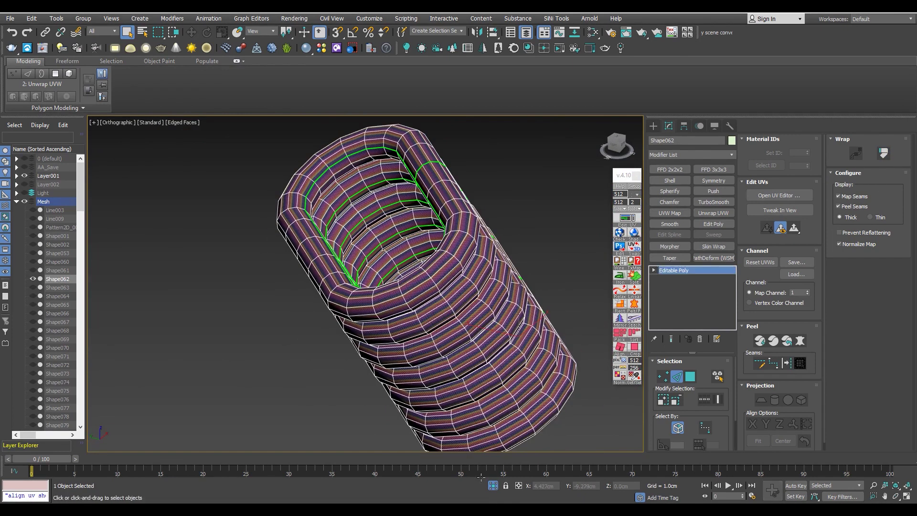
scroll(410, 312, down, 5)
- Select and frame Shape061, add planar UVW Map and Unwrap UVW, and switch to face mode
click(277, 208)
key(z)
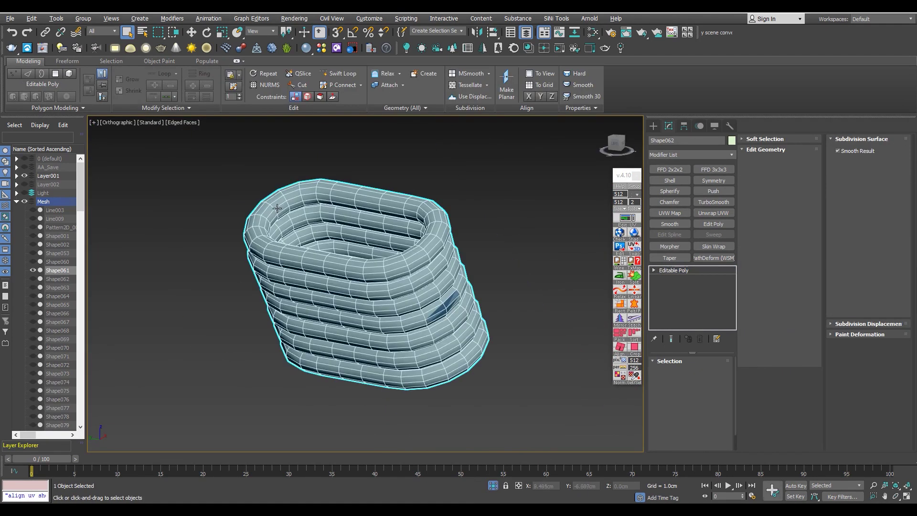
click(669, 212)
click(713, 213)
alt+middle_drag(363, 267, 375, 237)
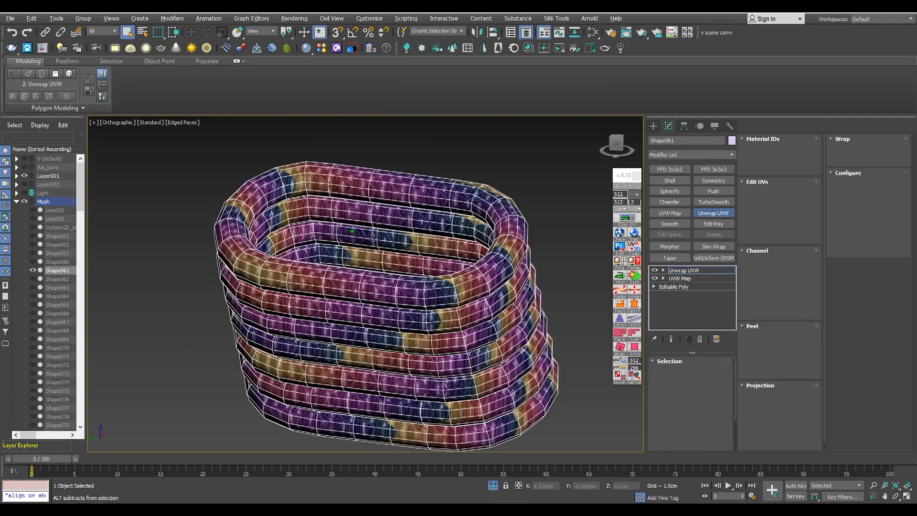
key(3)
scroll(396, 252, up, 5)
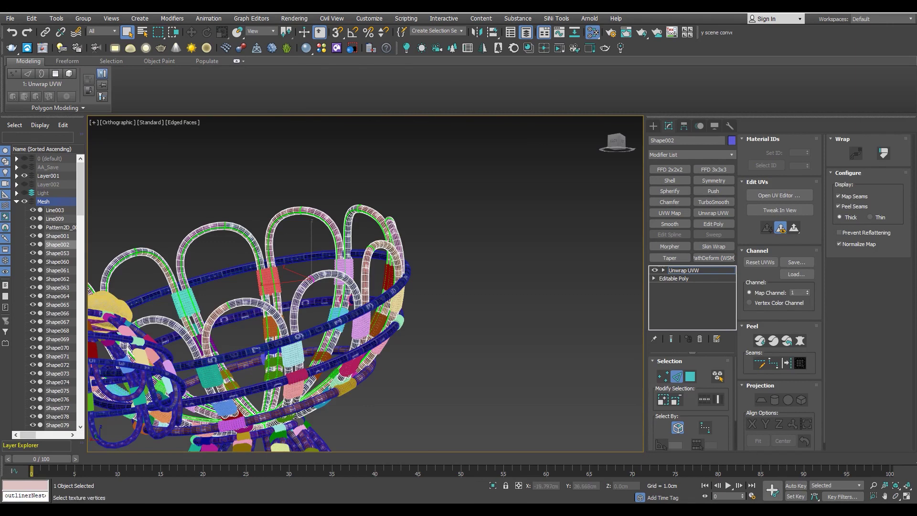
- In the tube's Edit UVWs editor, select a face and one UV column of the strip
key(ctrl+e)
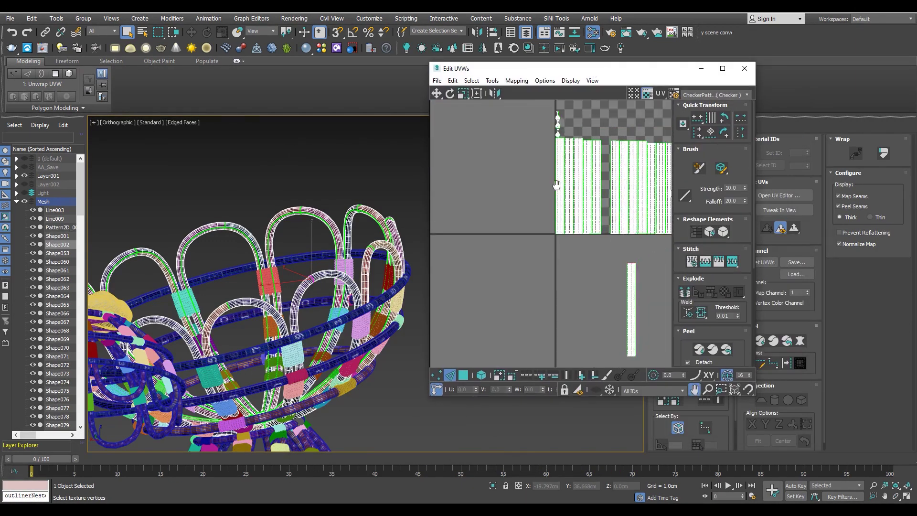
scroll(240, 291, up, 2)
scroll(240, 291, up, 4)
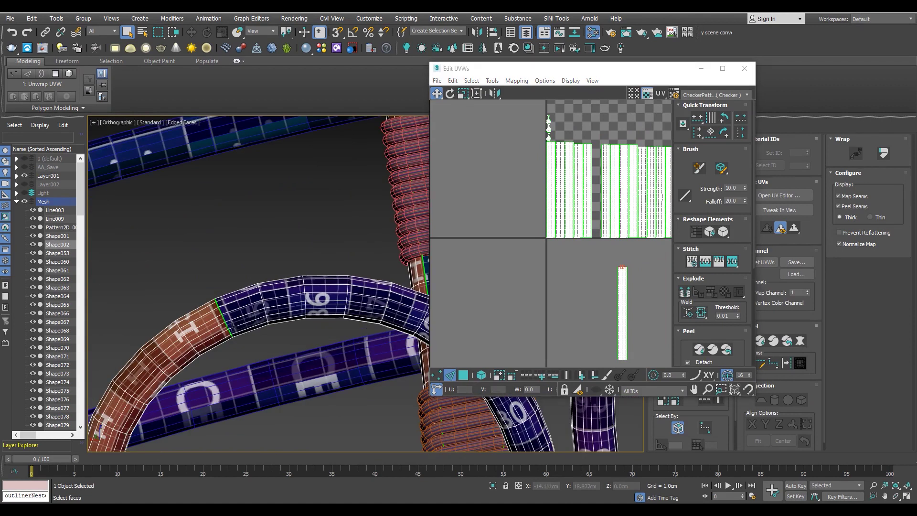
key(3)
click(234, 319)
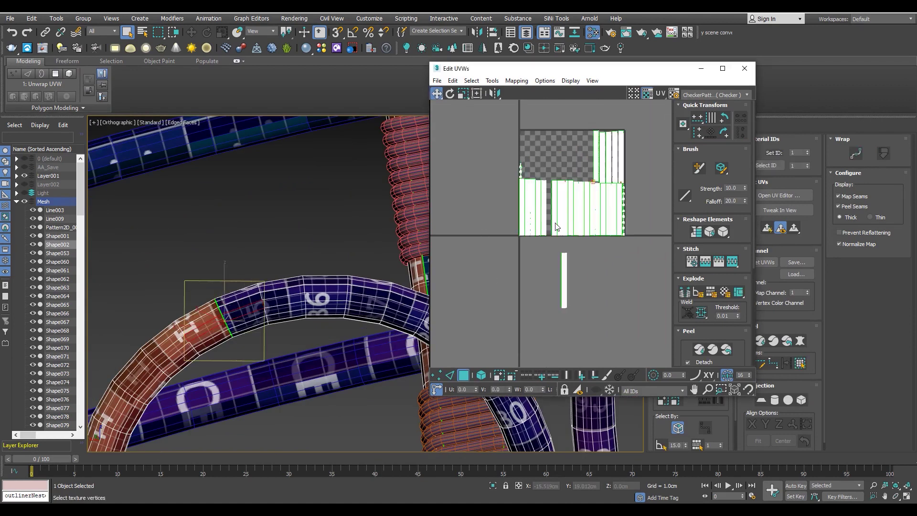
middle_drag(574, 268, 543, 182)
scroll(576, 148, up, 2)
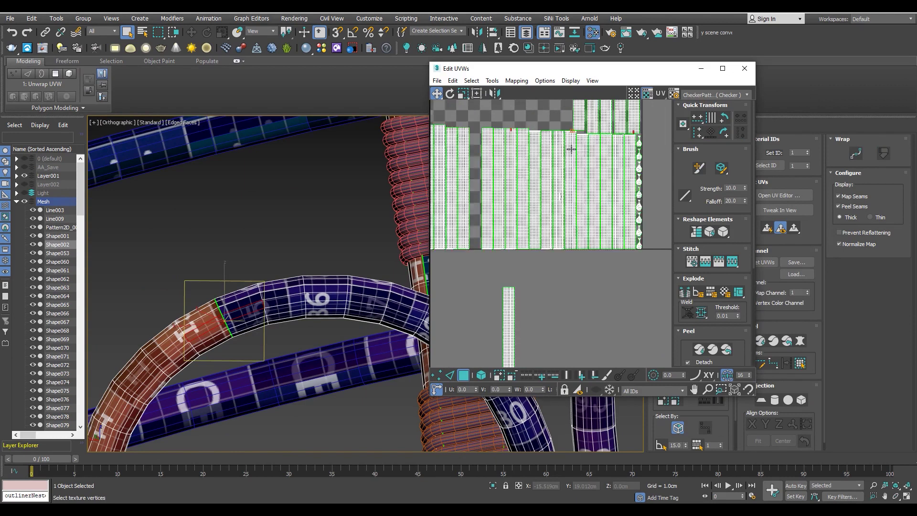
scroll(575, 148, up, 1)
click(494, 152)
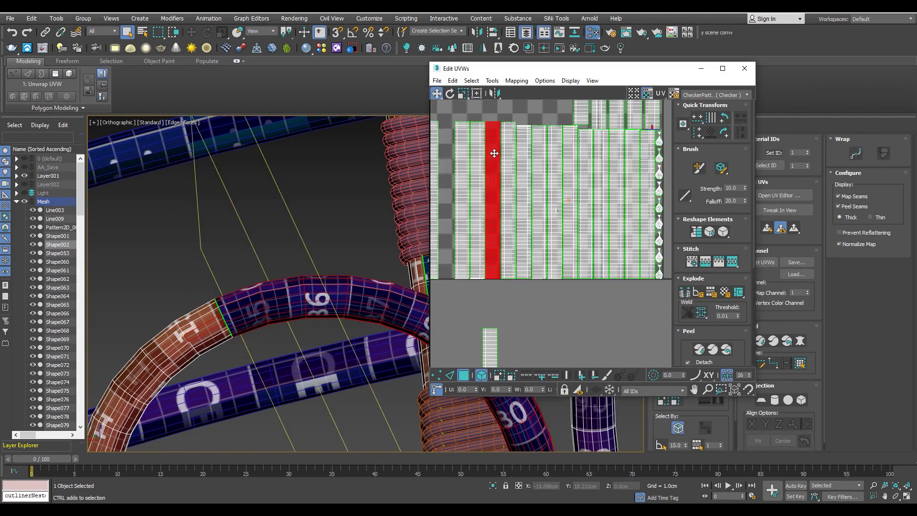
scroll(494, 225, down, 3)
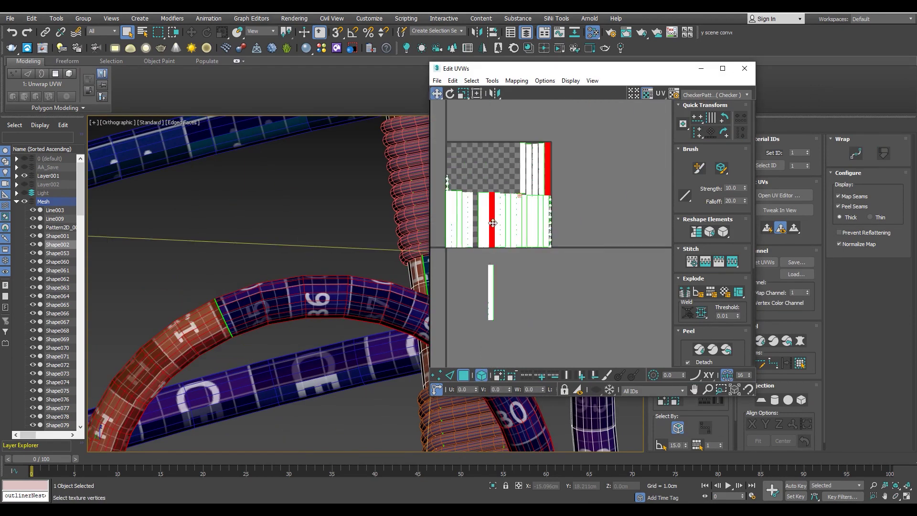
drag(494, 223, 578, 223)
scroll(579, 224, up, 4)
scroll(537, 190, up, 6)
- Loop-select the strip's top border edge, Stitch to Target, then select the whole shell
key(2)
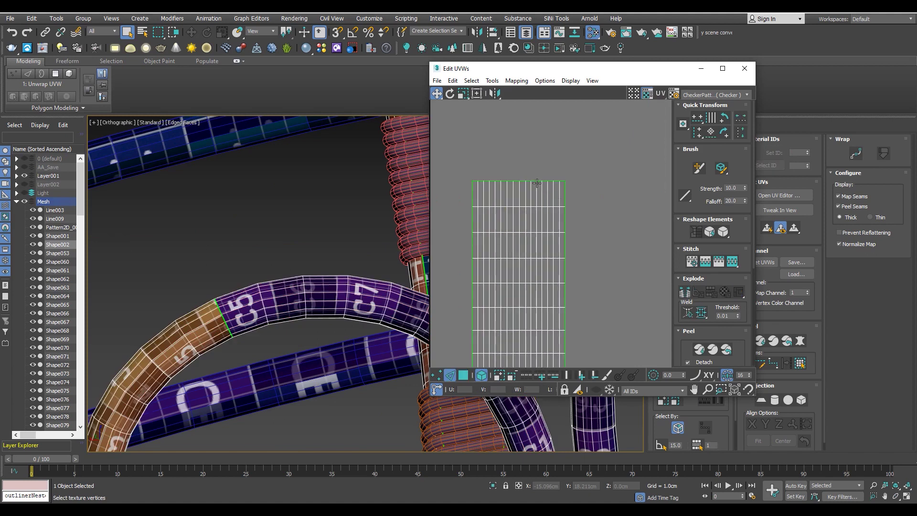
key(3)
click(469, 376)
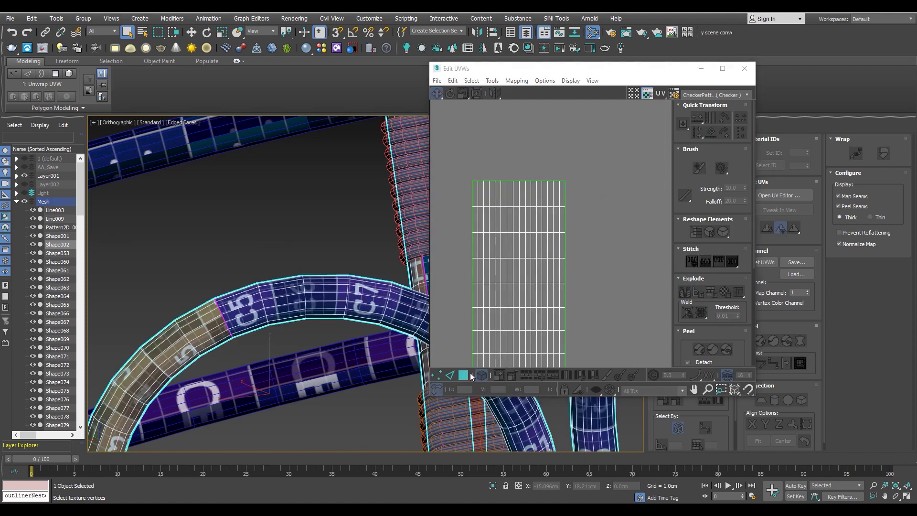
click(477, 377)
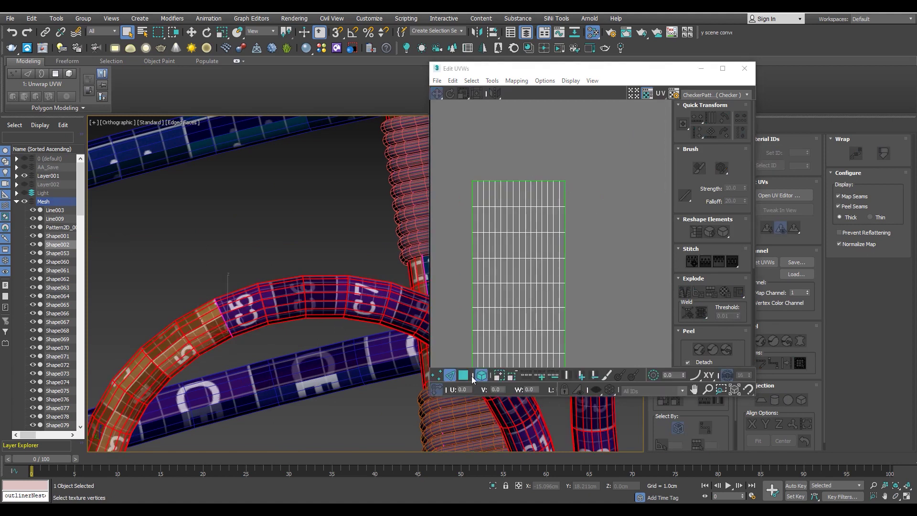
click(540, 181)
key(alt+l)
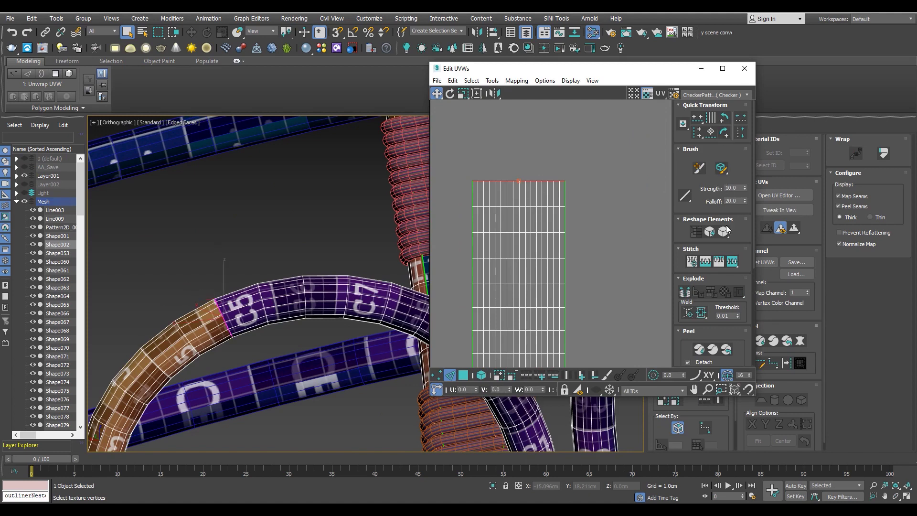
click(703, 261)
scroll(549, 214, down, 2)
scroll(563, 201, down, 1)
scroll(573, 206, down, 1)
key(ctrl+a)
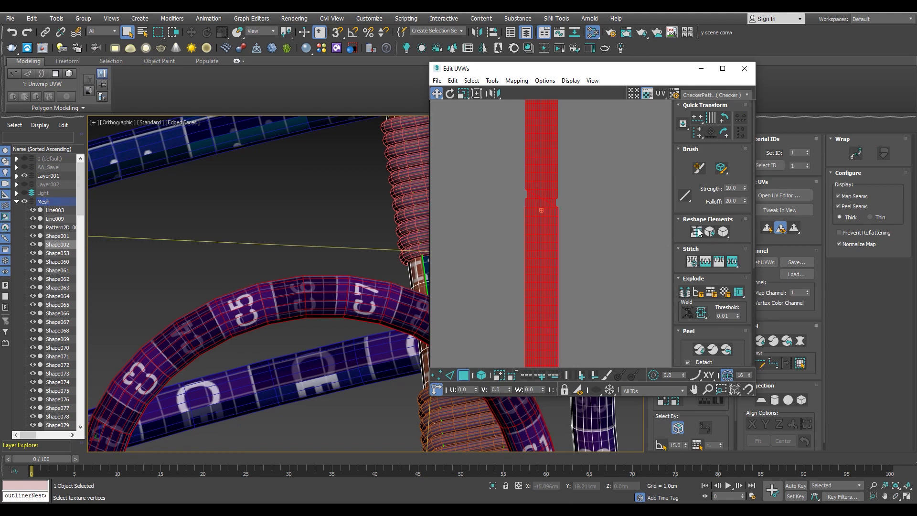
- Quick-straighten the tube's UV shell into a straight strip
right_click(551, 193)
click(568, 200)
click(586, 211)
key(ctrl+a)
scroll(328, 326, down, 5)
mouse_move(328, 326)
alt+middle_down()
mouse_move(308, 331)
mouse_move(344, 311)
alt+middle_up()
scroll(308, 331, up, 5)
scroll(307, 331, up, 3)
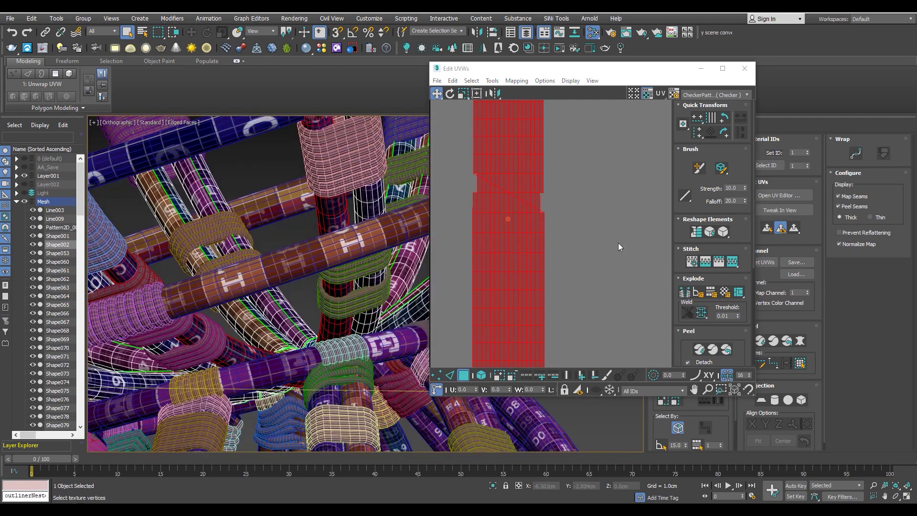
click(618, 247)
scroll(501, 225, up, 3)
scroll(472, 212, up, 2)
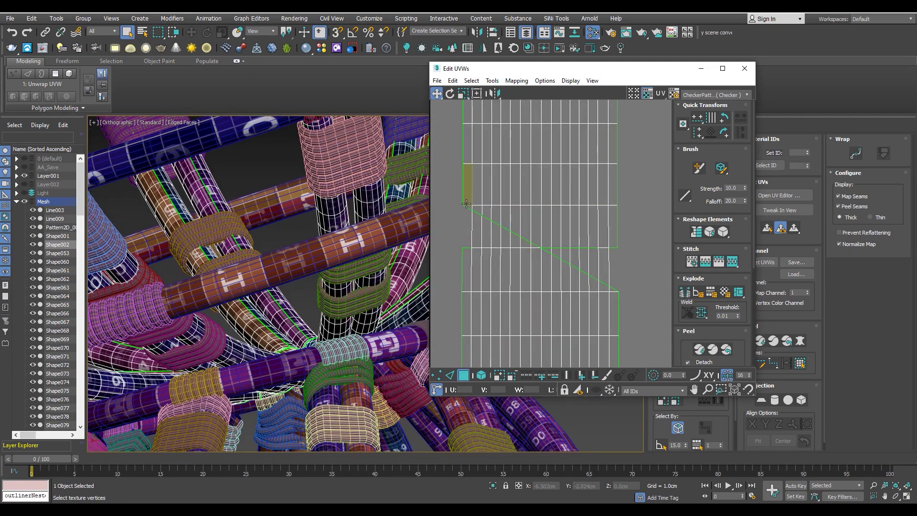
- Straighten the first stray triangular UV face and rotate it into line
click(475, 217)
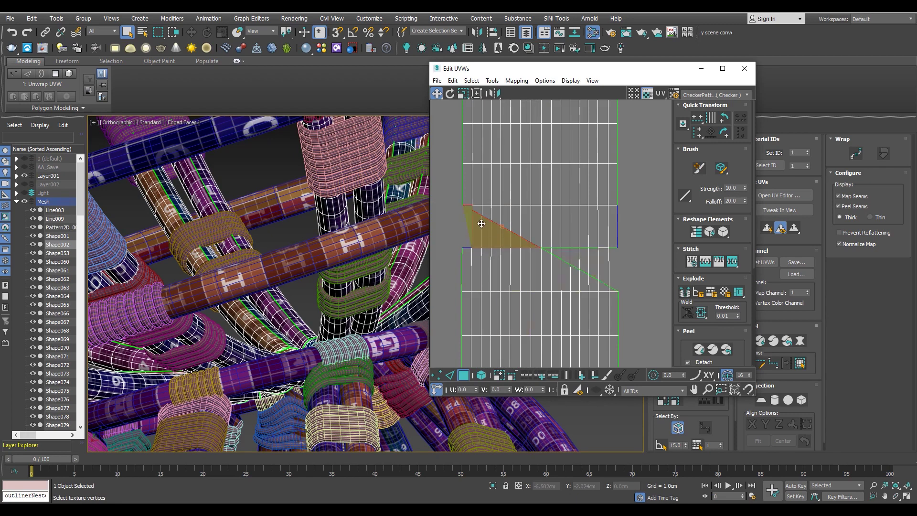
right_click(481, 224)
click(458, 242)
mouse_move(467, 229)
mouse_down()
mouse_move(551, 234)
mouse_move(490, 231)
mouse_move(492, 216)
mouse_move(477, 219)
mouse_up()
key(e)
scroll(489, 231, up, 2)
key(w)
middle_drag(573, 268, 637, 298)
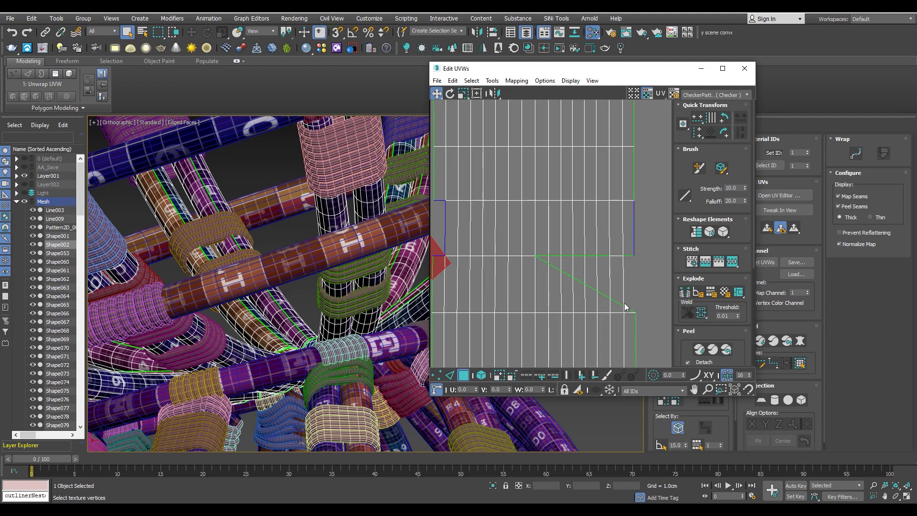
- Straighten the other triangular face into a strip and rotate it upright beside the grid
click(627, 311)
right_click(606, 314)
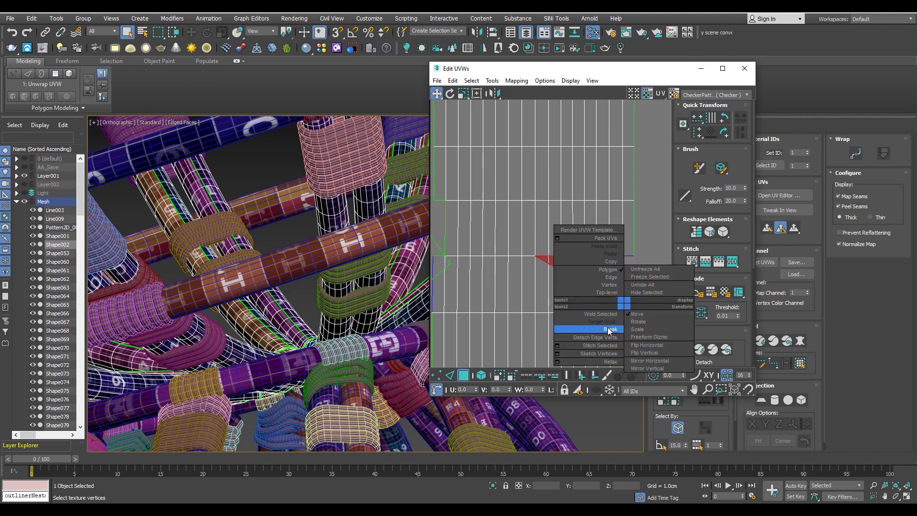
click(604, 327)
click(618, 289)
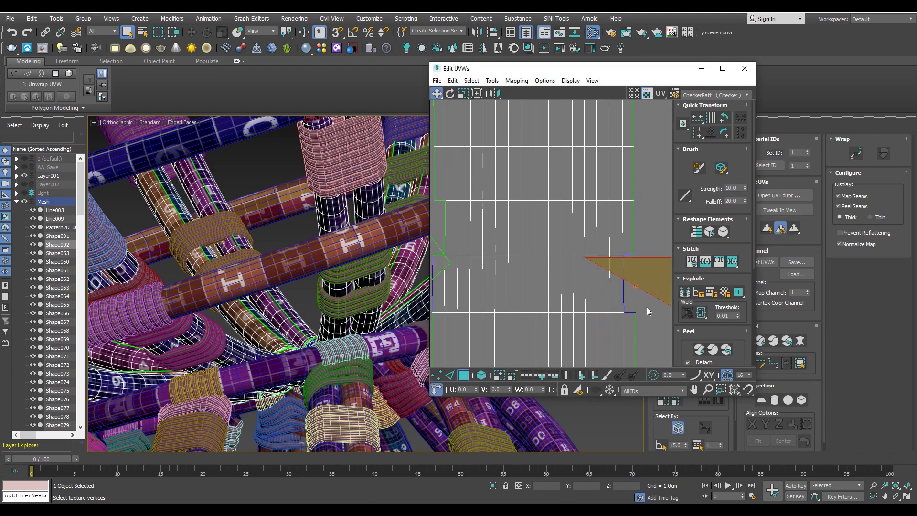
click(721, 237)
scroll(543, 255, up, 2)
key(e)
drag(537, 249, 519, 258)
- Stitch the strip's edge onto the grid, trying and undoing a full-strip straighten
key(2)
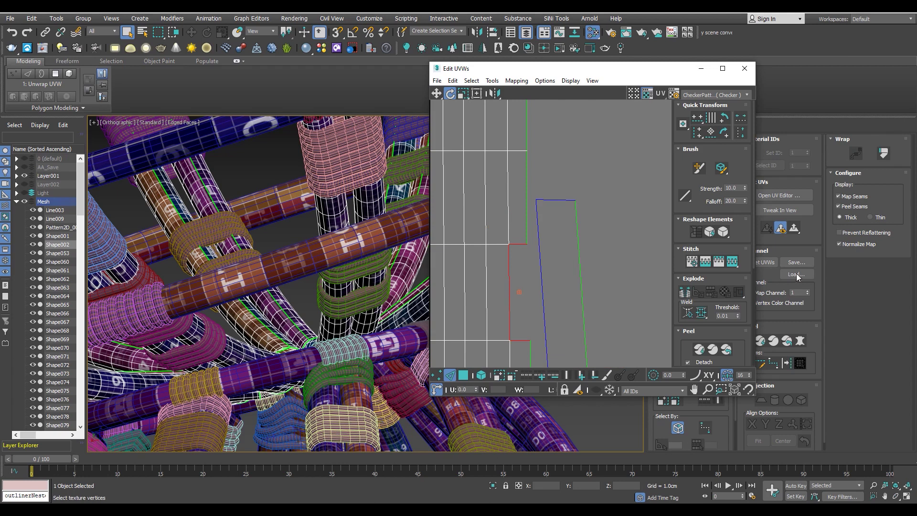
scroll(563, 266, down, 2)
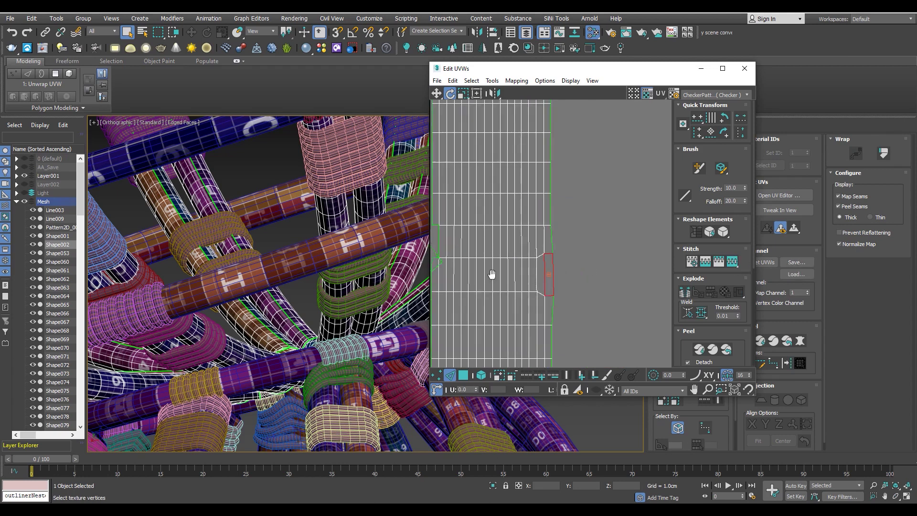
middle_drag(471, 215, 548, 196)
scroll(550, 263, up, 1)
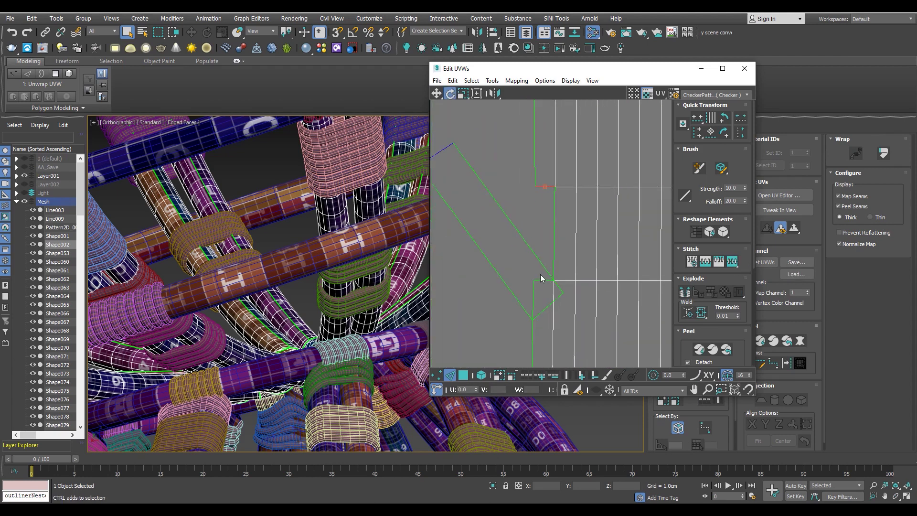
click(552, 243)
click(732, 262)
scroll(527, 217, down, 2)
scroll(528, 215, down, 1)
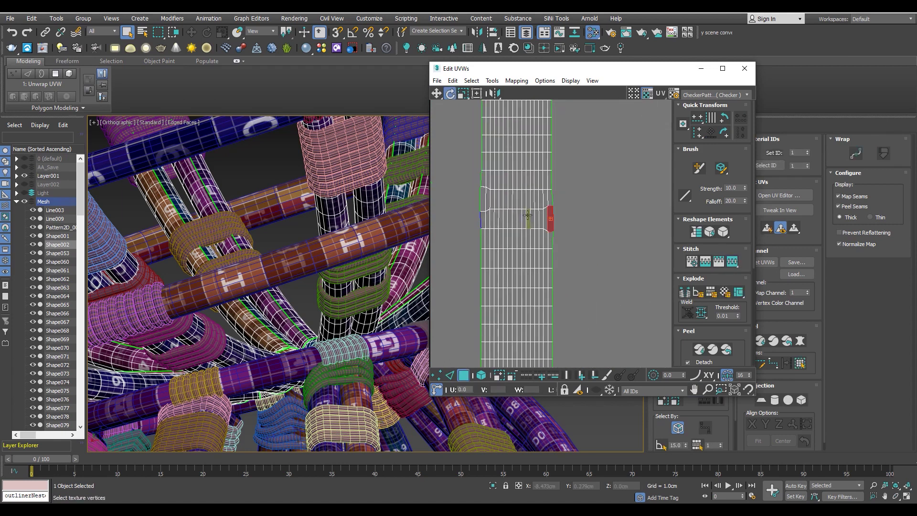
key(ctrl+a)
click(695, 234)
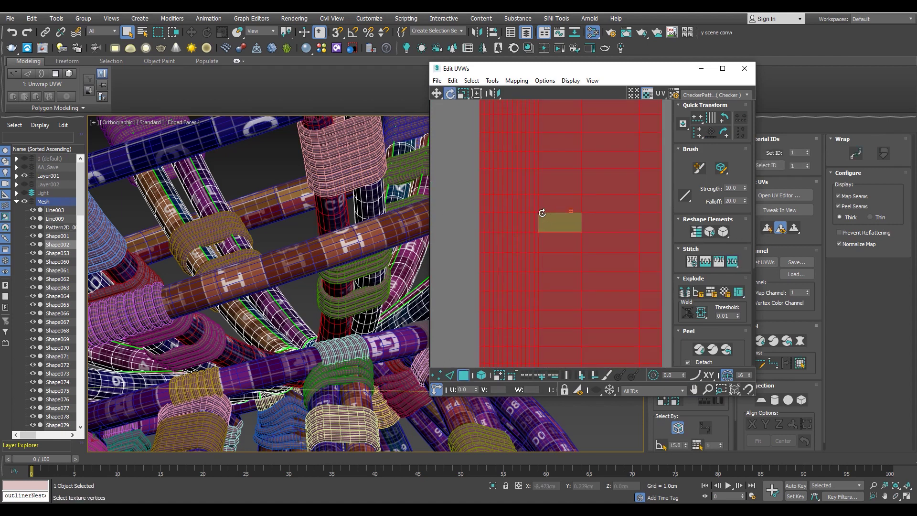
key(ctrl+z)
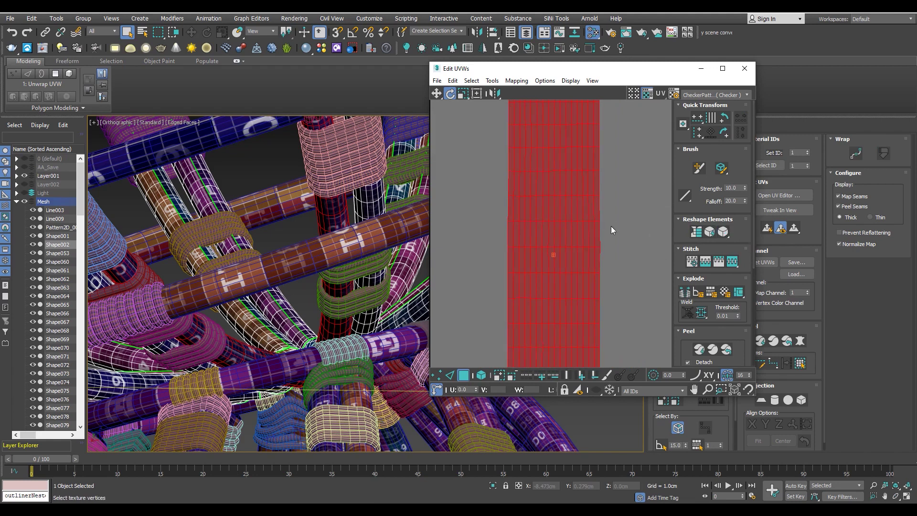
click(610, 229)
- Ring-select all the horizontal edge loops and level them with Align Horizontal
scroll(548, 213, down, 2)
scroll(549, 172, up, 5)
scroll(557, 152, up, 5)
scroll(566, 143, up, 5)
key(2)
double_click(565, 139)
click(697, 118)
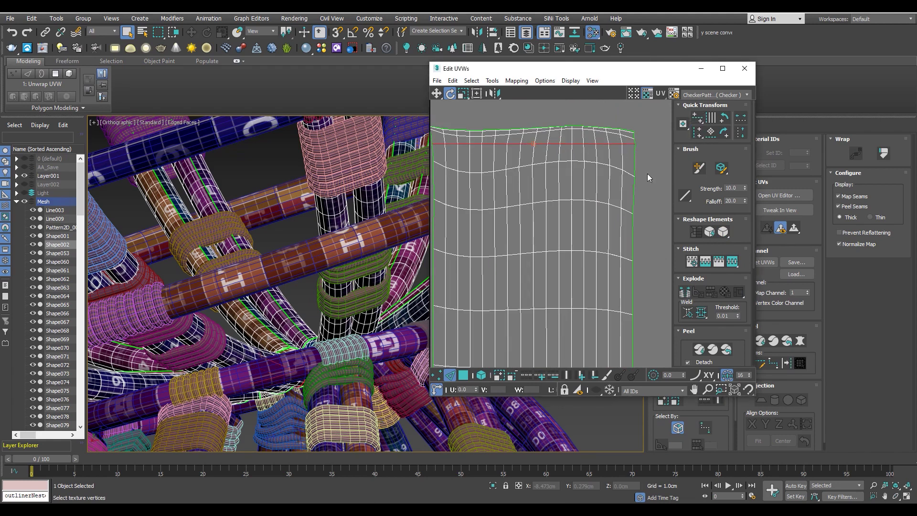
key(ctrl+z)
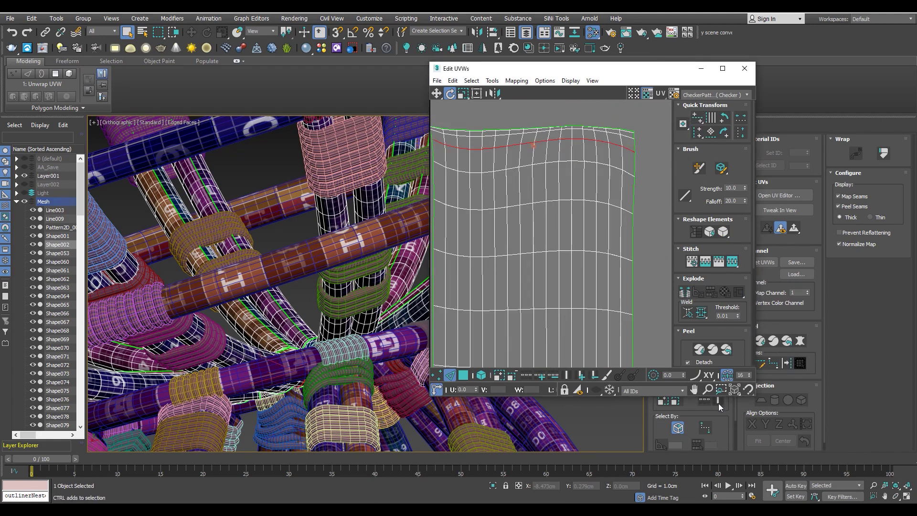
click(718, 402)
click(696, 118)
- Inspect the straightened tubes with Edged Faces toggled off and back on
scroll(567, 203, down, 10)
scroll(580, 230, up, 2)
scroll(587, 216, down, 2)
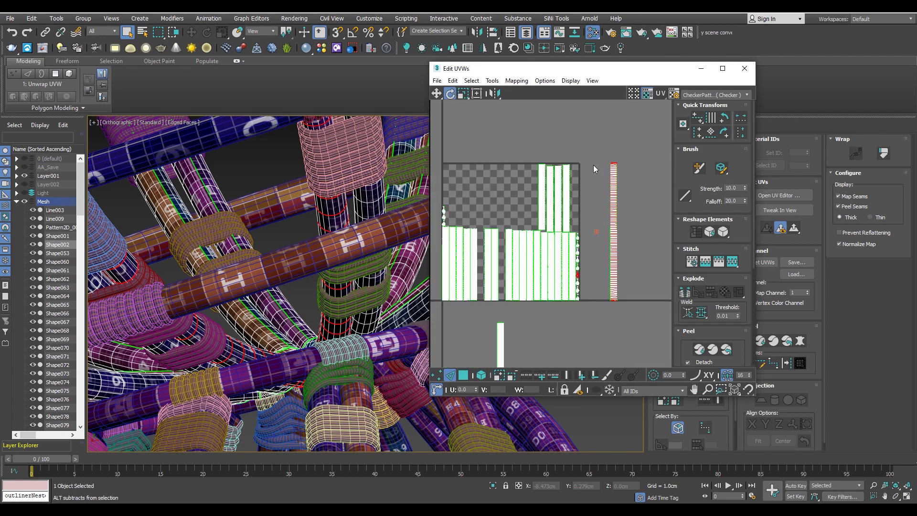
scroll(607, 191, up, 2)
scroll(600, 167, up, 5)
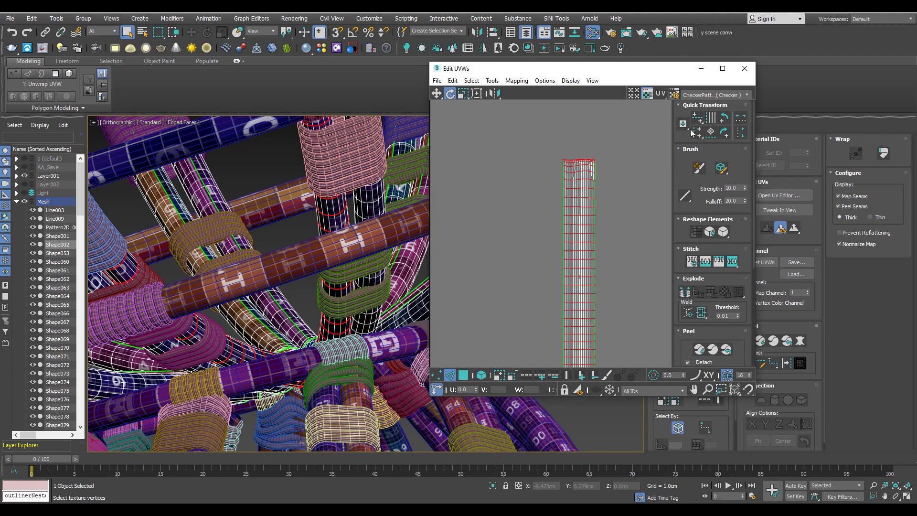
scroll(592, 158, up, 4)
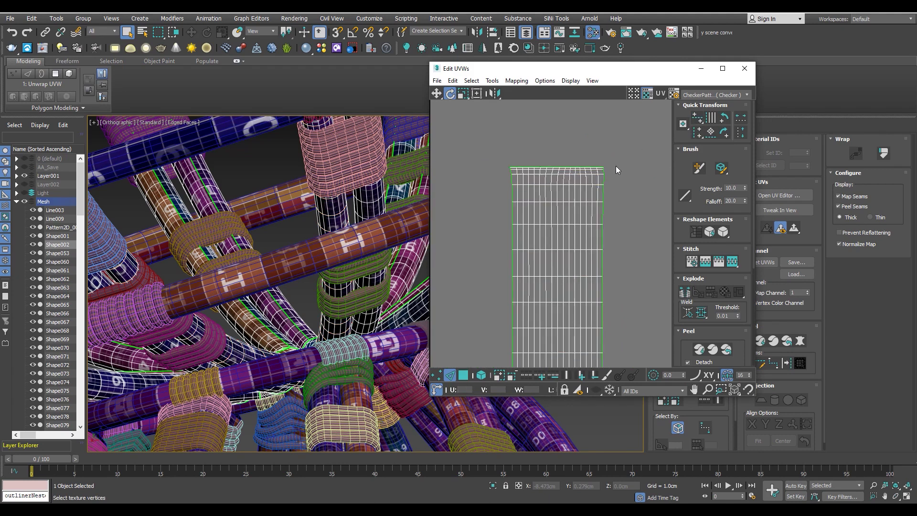
scroll(616, 165, up, 3)
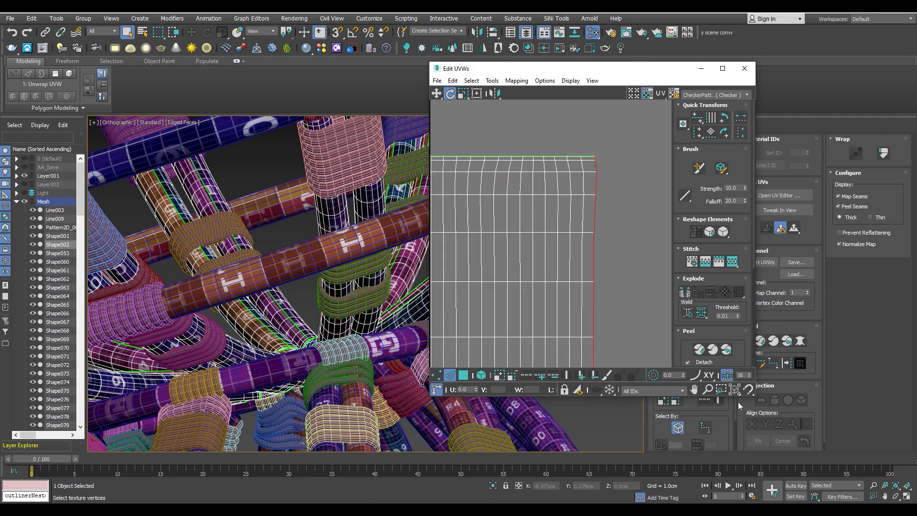
scroll(601, 196, down, 3)
scroll(600, 196, down, 4)
scroll(592, 165, down, 2)
scroll(599, 150, up, 5)
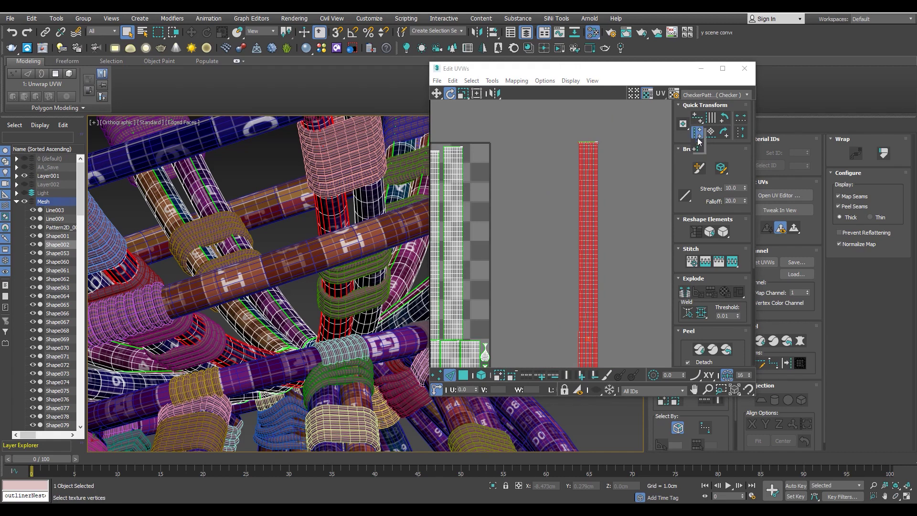
scroll(620, 148, up, 3)
scroll(594, 150, up, 2)
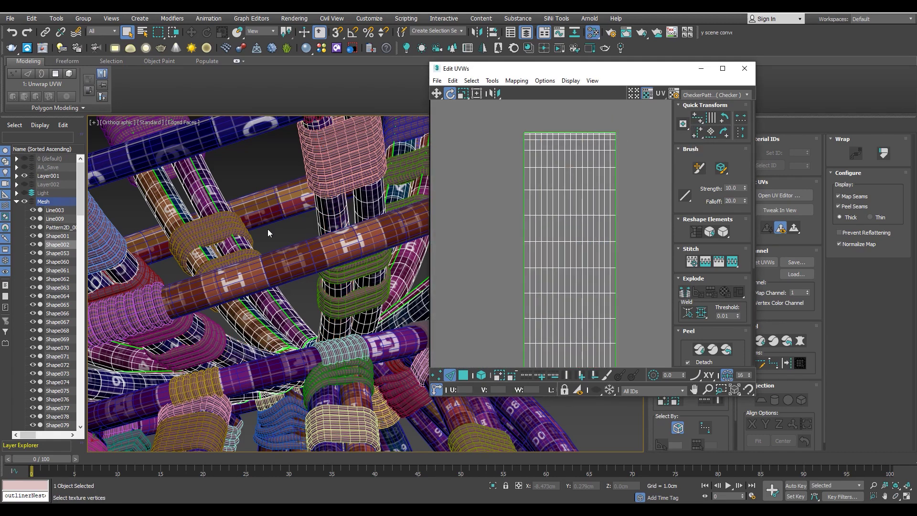
key(F4)
scroll(267, 232, down, 5)
scroll(286, 239, down, 5)
scroll(305, 246, down, 4)
scroll(320, 251, down, 4)
scroll(320, 252, up, 3)
scroll(245, 231, up, 4)
scroll(265, 214, up, 4)
scroll(310, 269, up, 3)
key(F4)
- Review the tube mesh, close the Edit UVWs window, and zoom out to both baskets
alt+middle_drag(311, 269, 299, 266)
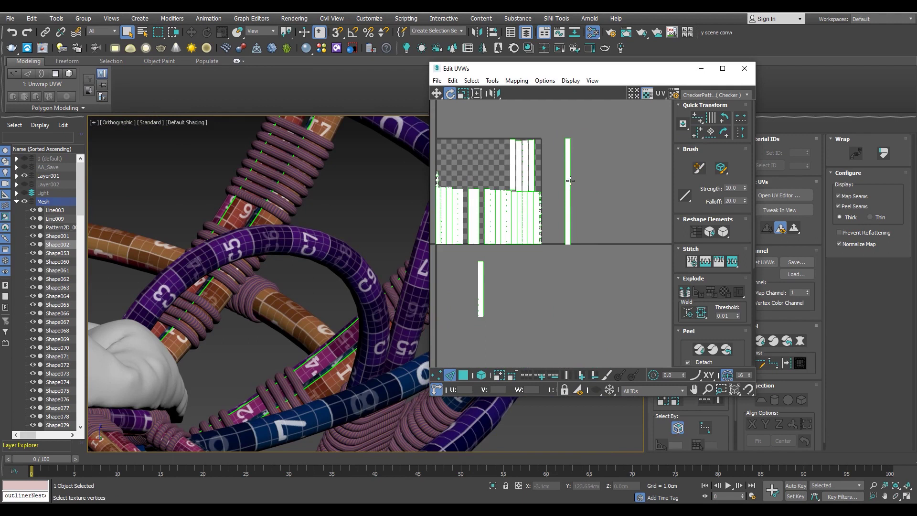
middle_drag(570, 180, 575, 196)
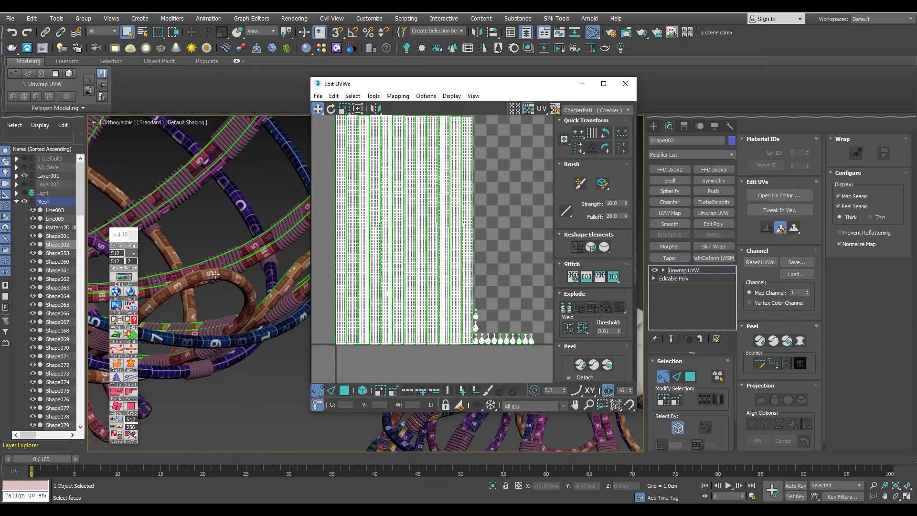
mouse_move(215, 274)
alt+middle_down()
mouse_move(122, 292)
mouse_move(311, 223)
mouse_move(247, 208)
mouse_move(287, 343)
mouse_move(239, 251)
mouse_move(232, 263)
alt+middle_up()
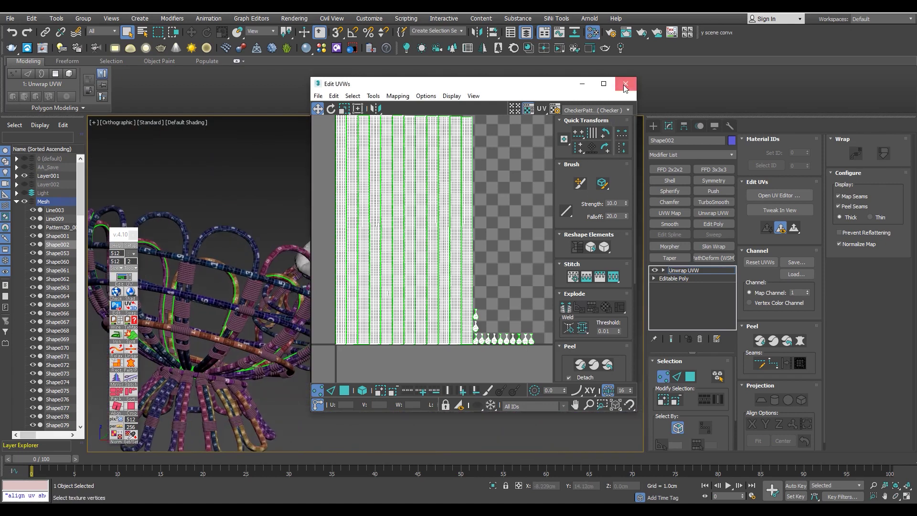
click(625, 84)
scroll(461, 235, down, 3)
alt+middle_drag(446, 261, 103, 384)
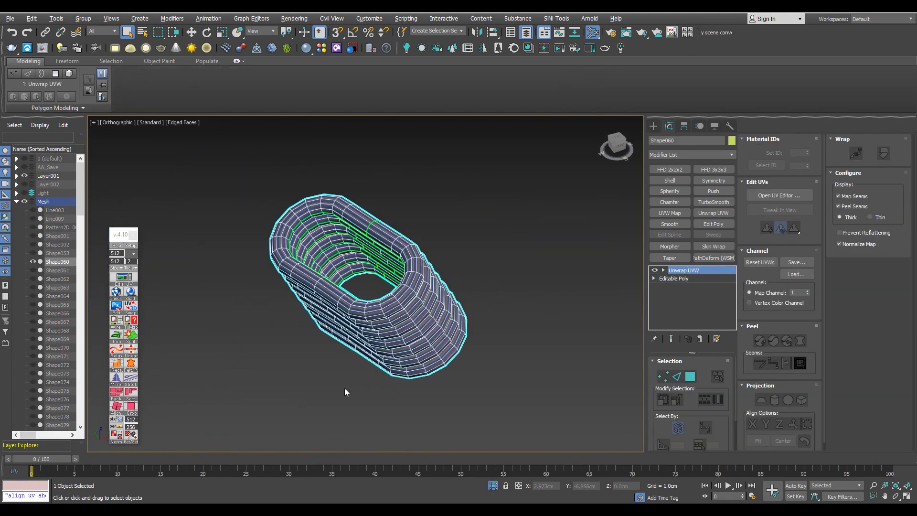
- Replace the coil's old Unwrap UVW with a new UVW Map and Unwrap UVW in edge mode
click(700, 337)
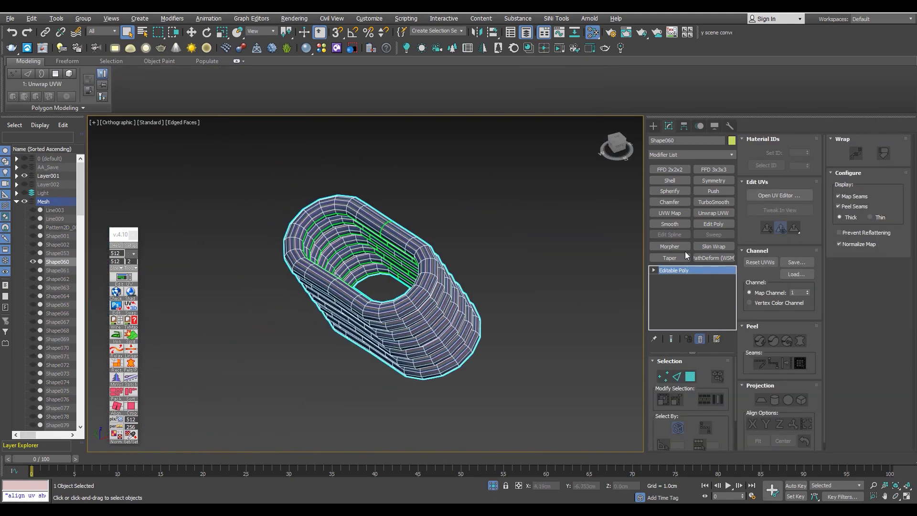
click(663, 213)
click(710, 214)
scroll(303, 262, up, 3)
scroll(296, 274, up, 3)
scroll(297, 274, up, 2)
scroll(311, 268, up, 3)
key(2)
scroll(330, 256, up, 3)
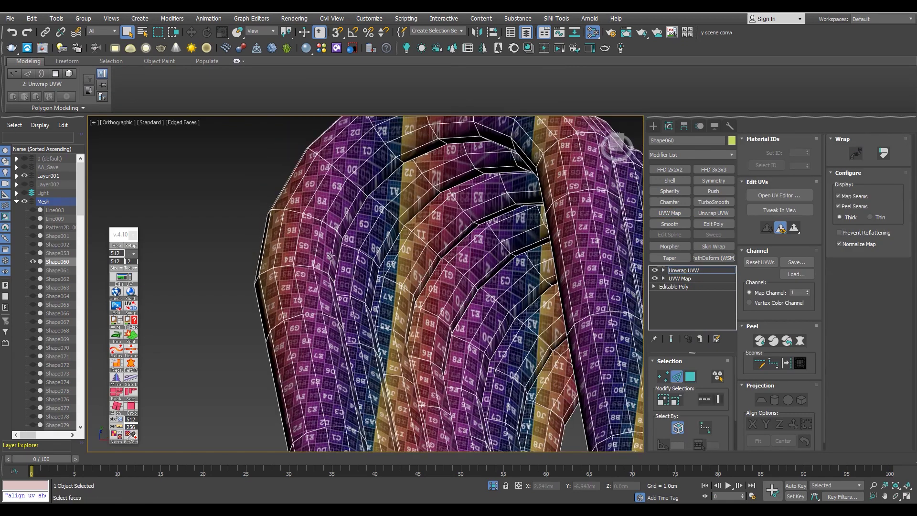
- Wrap-unwrap each coil strip along its loop
click(882, 154)
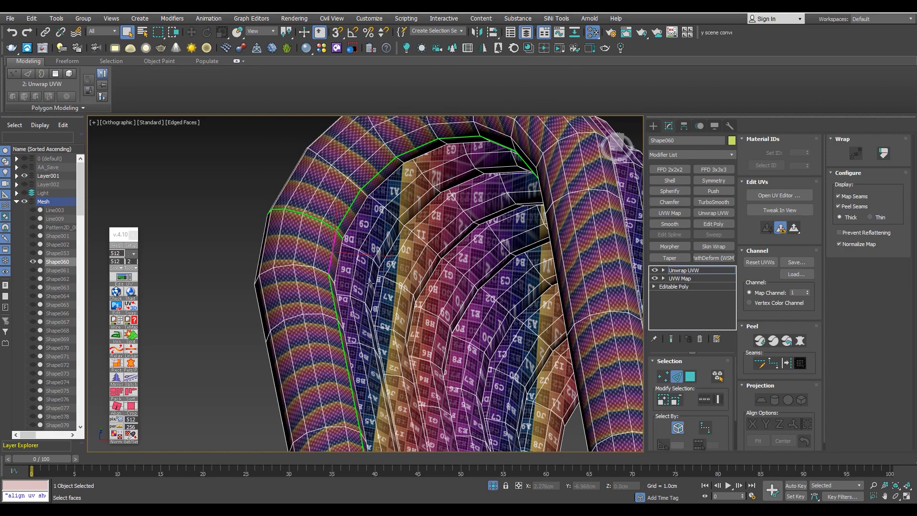
click(884, 156)
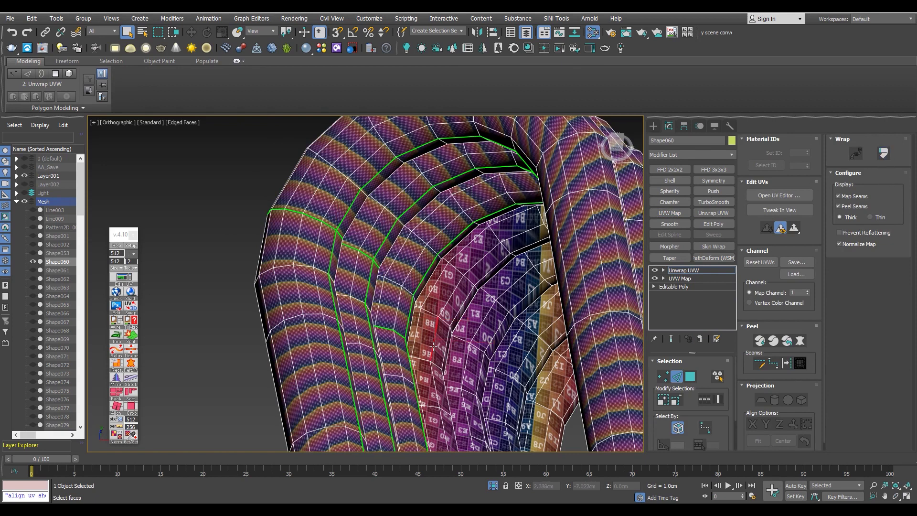
click(883, 155)
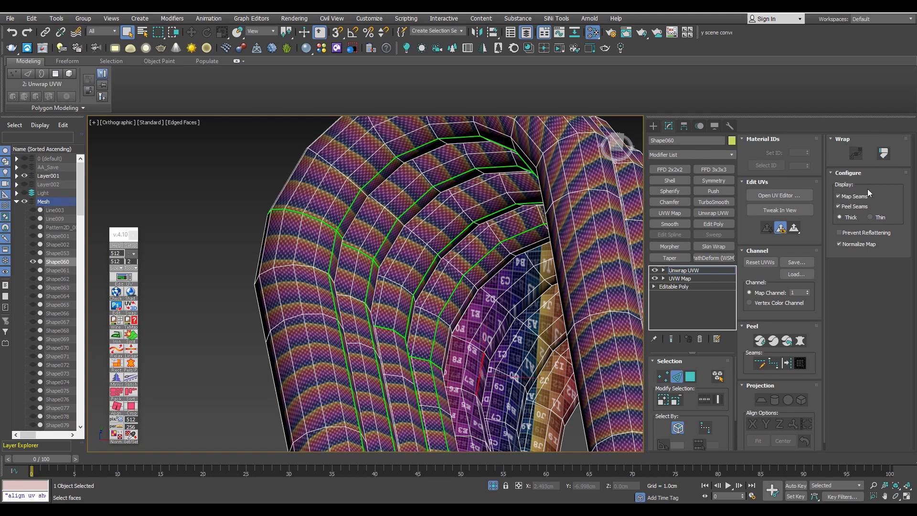
middle_drag(457, 393, 444, 357)
click(884, 154)
middle_drag(522, 405, 501, 376)
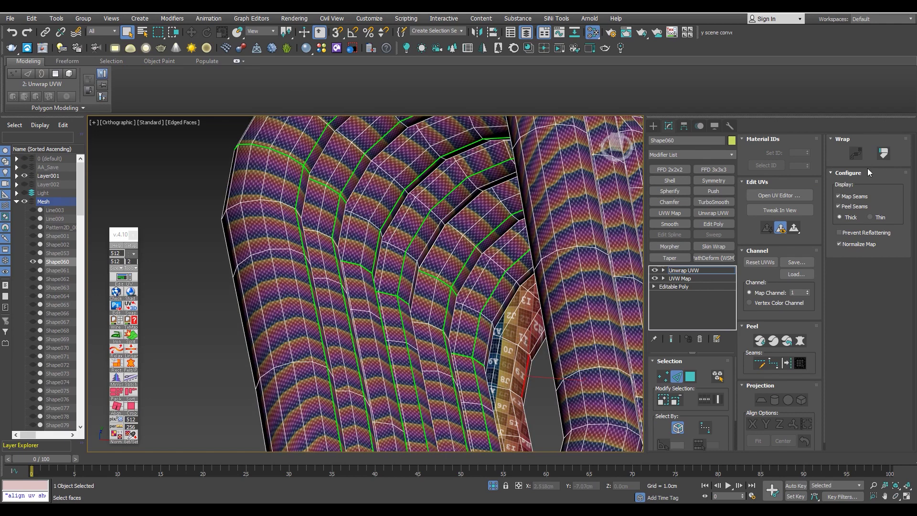
- Turn off Edged Faces and orbit around the coil to check the striped texture
alt+middle_drag(459, 287, 504, 339)
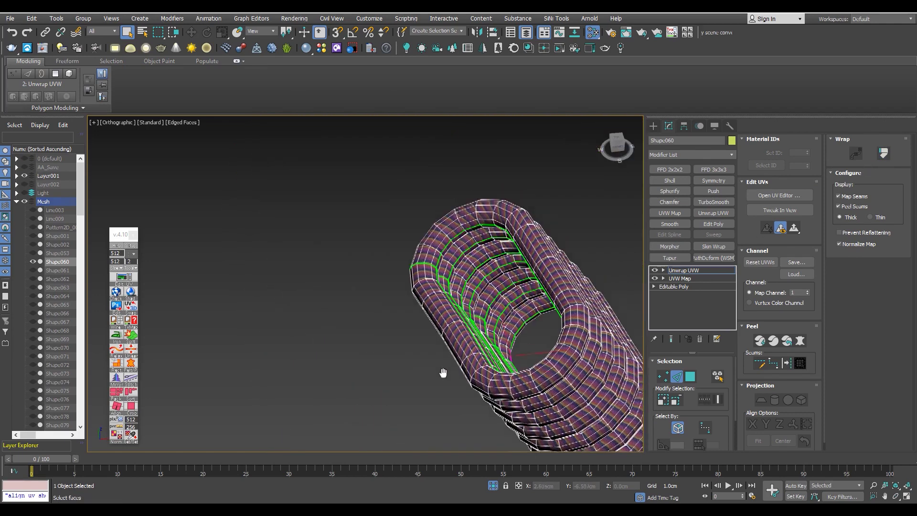
scroll(503, 338, down, 5)
key(F4)
scroll(430, 330, up, 5)
scroll(367, 325, down, 5)
mouse_move(372, 324)
alt+middle_down()
mouse_move(320, 312)
mouse_move(480, 319)
alt+middle_up()
scroll(453, 312, up, 4)
scroll(453, 312, up, 2)
scroll(454, 311, up, 2)
scroll(453, 311, down, 3)
mouse_move(518, 283)
alt+middle_down()
mouse_move(496, 354)
mouse_move(451, 359)
mouse_move(482, 335)
alt+middle_up()
scroll(492, 362, up, 3)
scroll(493, 363, down, 5)
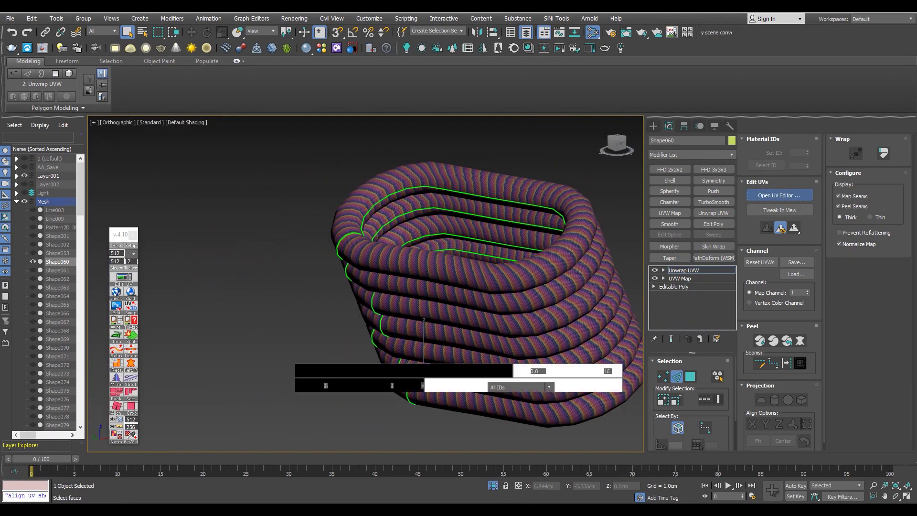
- Pack Normalize the coil's UVs in the UV Editor and rotate them 90°
click(779, 195)
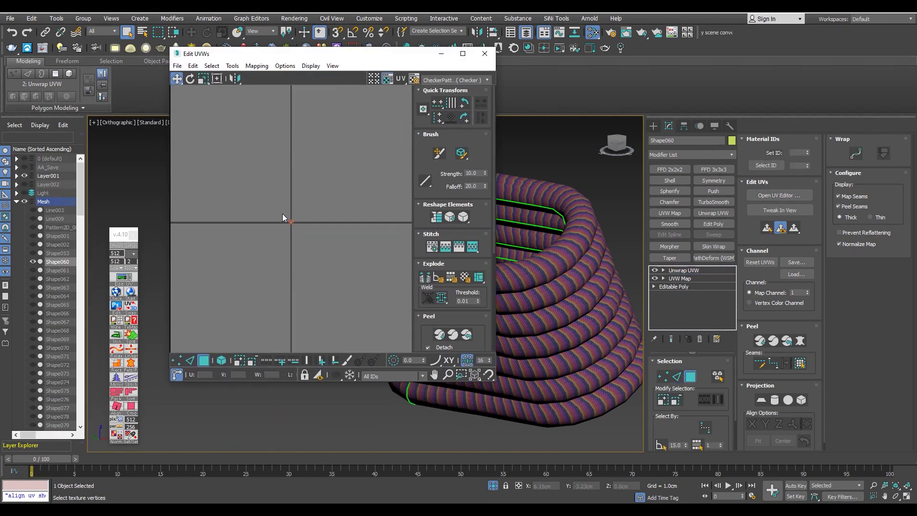
scroll(453, 215, down, 3)
scroll(452, 215, down, 2)
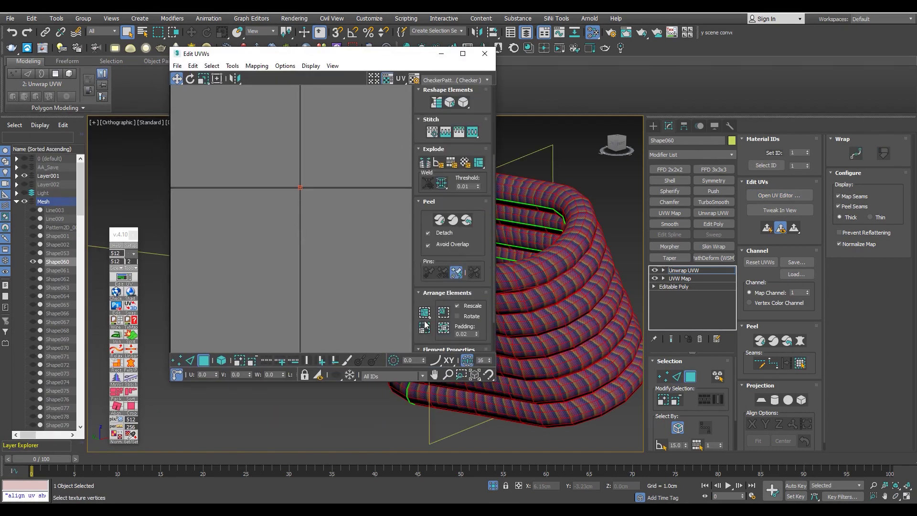
click(424, 312)
scroll(320, 239, down, 2)
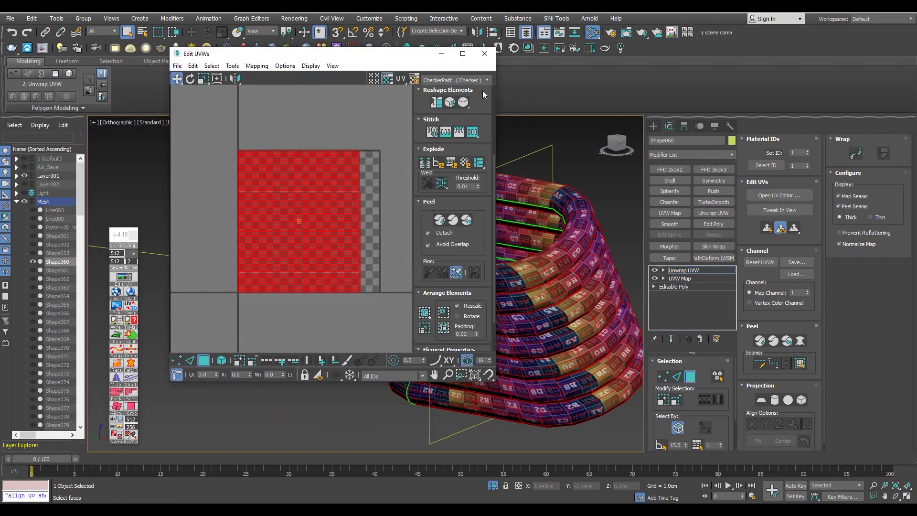
scroll(482, 95, up, 2)
scroll(478, 116, up, 2)
click(463, 110)
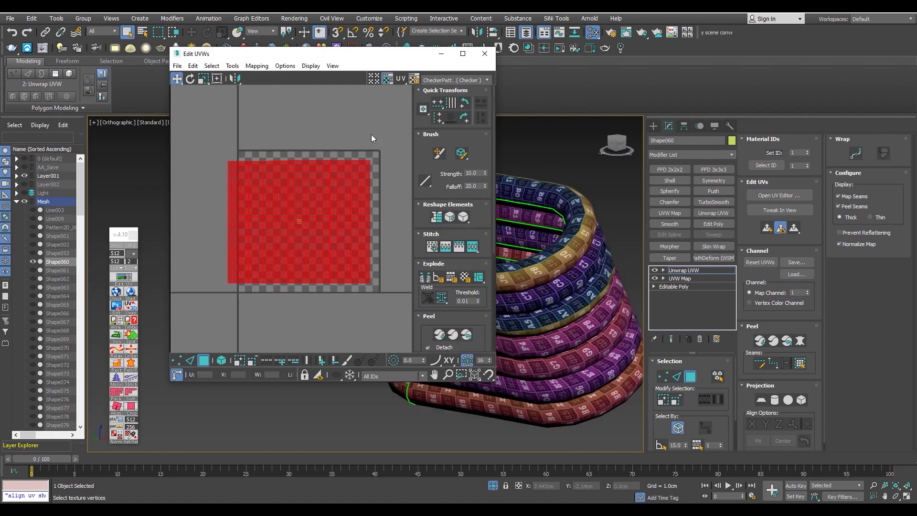
click(371, 134)
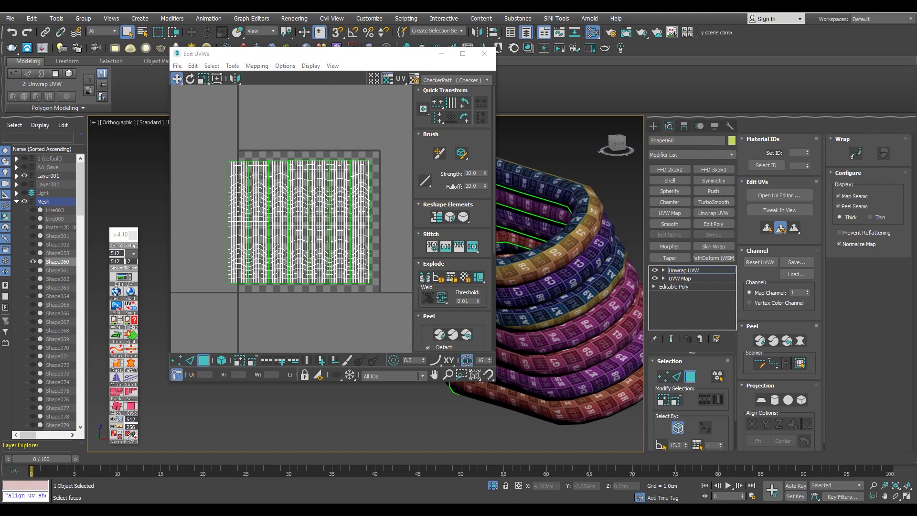
- Preview the rope with a TurboSmooth modifier, then delete it
alt+middle_drag(536, 296, 586, 286)
scroll(556, 291, up, 5)
scroll(562, 335, down, 2)
scroll(563, 320, down, 3)
scroll(560, 292, up, 4)
scroll(585, 286, down, 5)
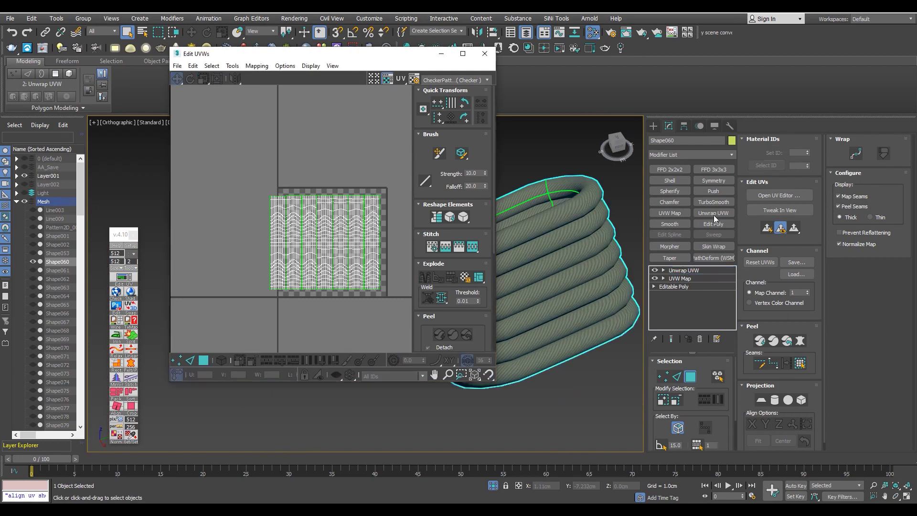
click(713, 202)
click(601, 376)
scroll(602, 376, up, 5)
mouse_move(602, 376)
alt+middle_down()
mouse_move(520, 281)
mouse_move(539, 353)
alt+middle_up()
scroll(519, 280, down, 2)
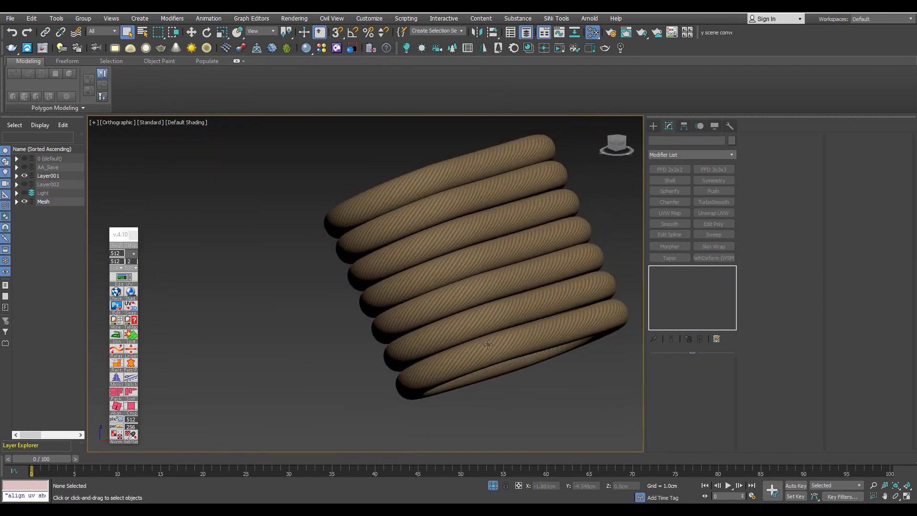
scroll(539, 353, up, 5)
click(539, 356)
click(699, 339)
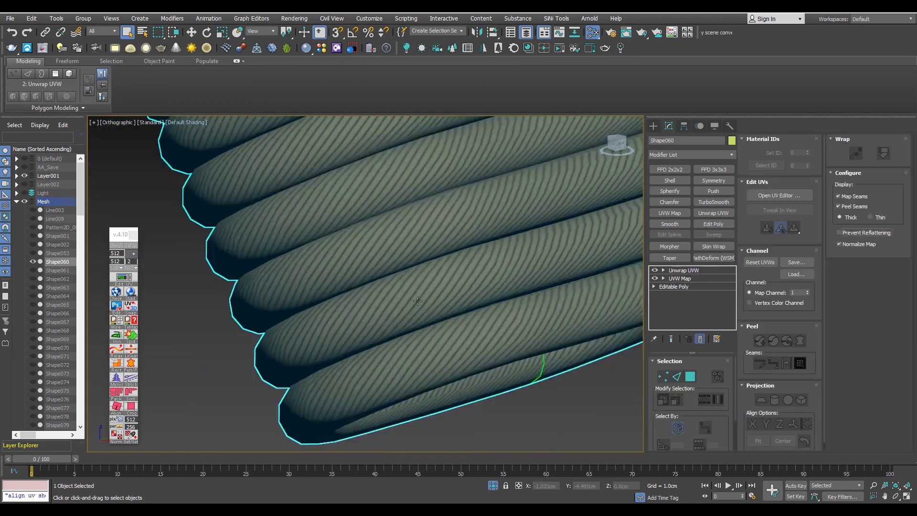
- Toggle Edged Faces and exit isolation mode to show the other coil wraps
scroll(419, 284, down, 5)
key(F4)
key(F4)
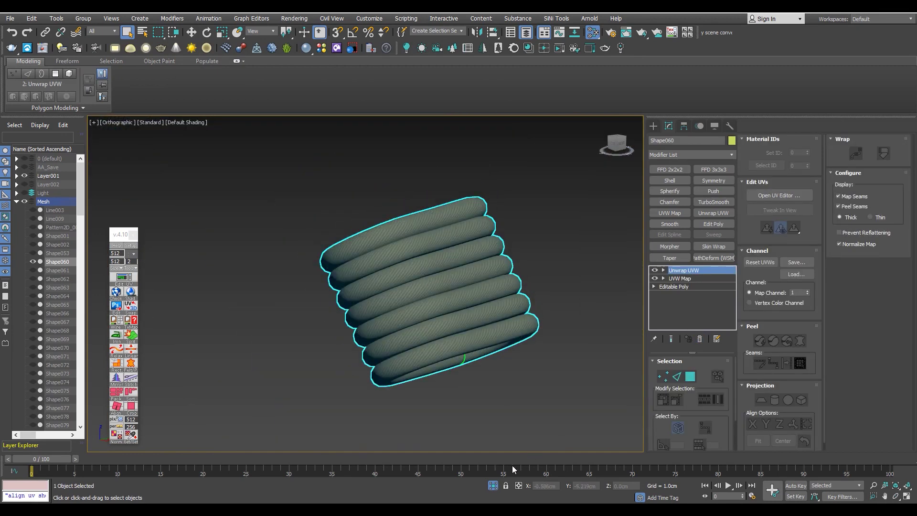
key(alt+q)
scroll(448, 382, down, 3)
scroll(449, 382, down, 2)
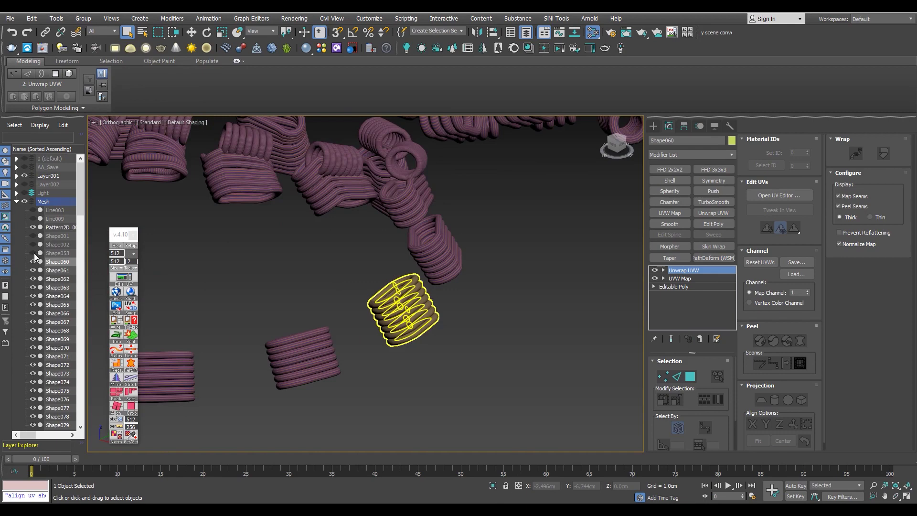
- Unhide the Shape053 tubes, inspect the coil, then hide Shape060 and select Shape053
click(33, 253)
alt+middle_drag(363, 287, 435, 292)
scroll(435, 293, down, 3)
scroll(468, 306, down, 3)
alt+middle_drag(499, 321, 500, 305)
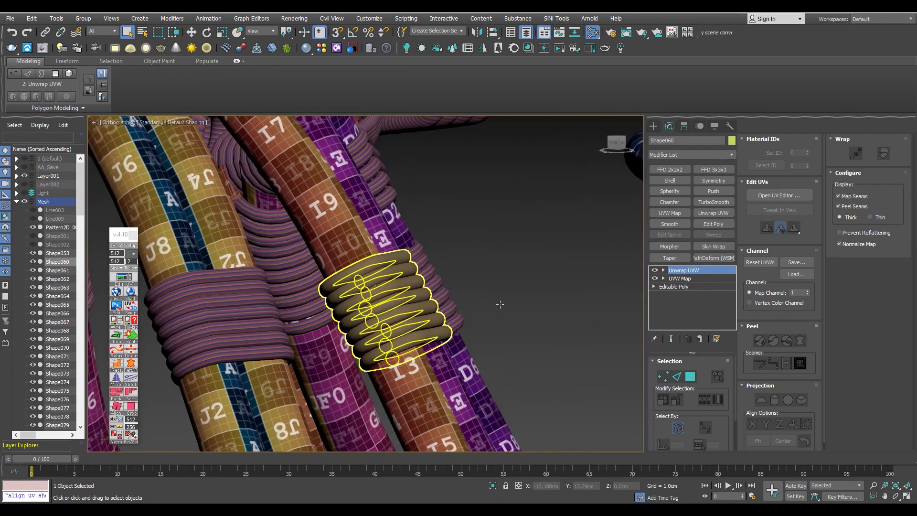
click(33, 261)
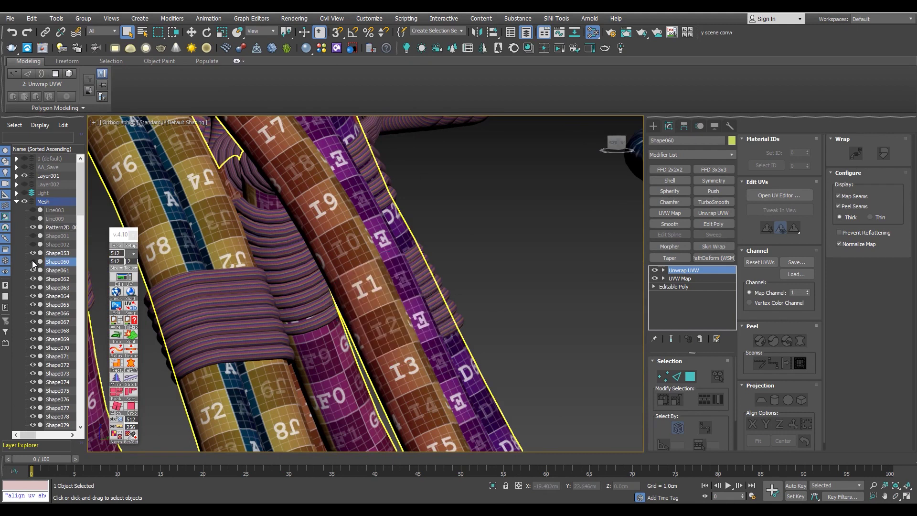
click(65, 253)
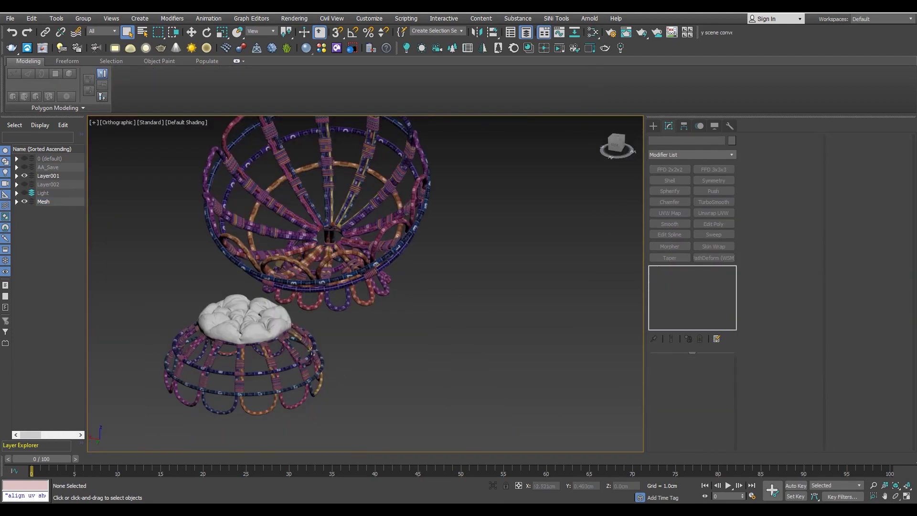
- Orbit out around both baskets and select the cushion sitting on top
alt+middle_drag(340, 371, 263, 353)
scroll(308, 349, up, 3)
scroll(470, 316, up, 2)
scroll(469, 347, up, 2)
scroll(488, 277, down, 3)
click(372, 281)
scroll(372, 281, up, 4)
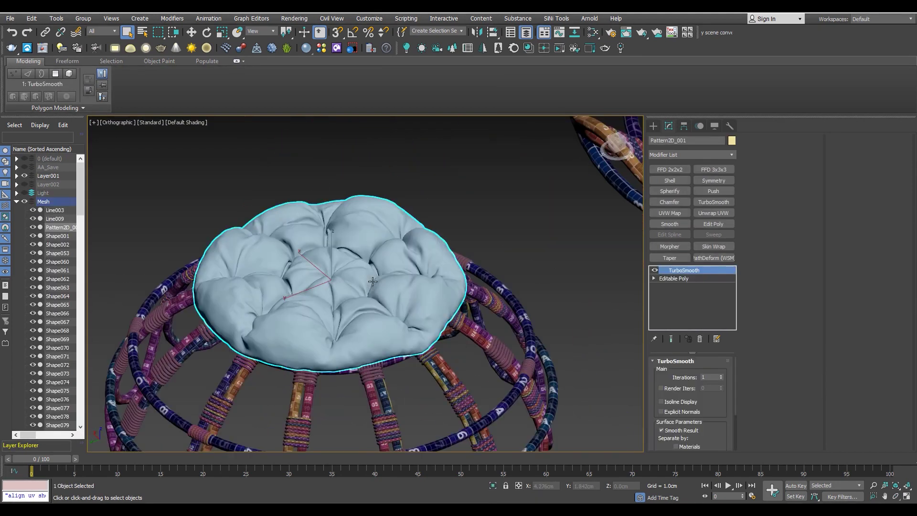
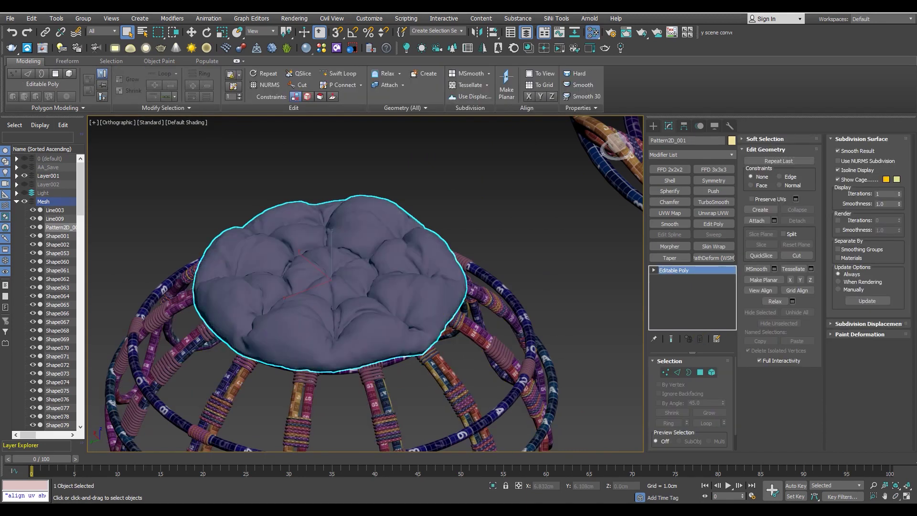
- Clear the cushion's face selection and dock the Edit UVWs window beside the viewport
scroll(201, 252, up, 5)
scroll(201, 252, up, 3)
scroll(201, 251, up, 2)
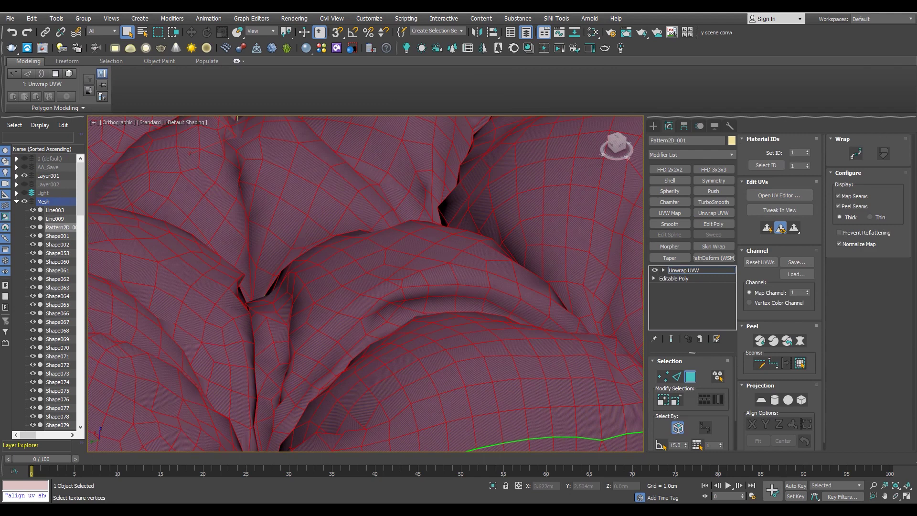
key(ctrl+d)
scroll(213, 185, down, 10)
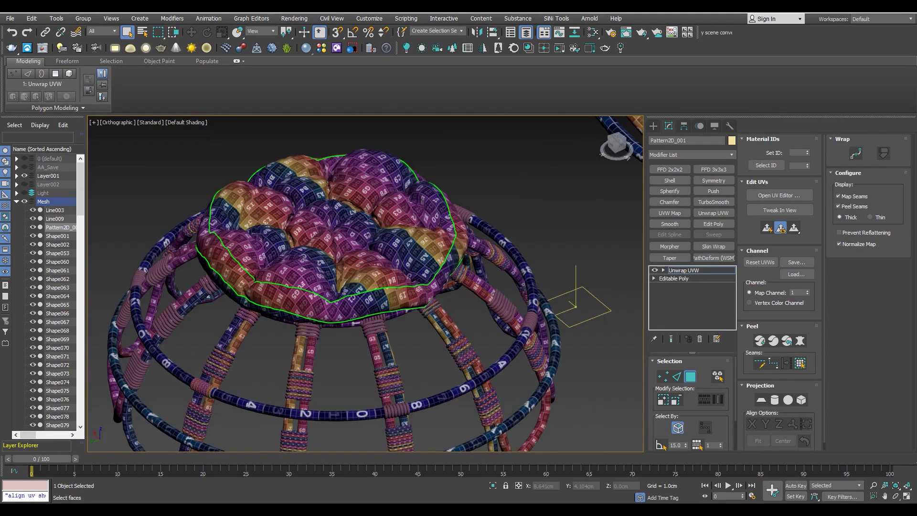
drag(474, 148, 821, 88)
- Close Edit UVWs and collapse the cushion's Unwrap UVW into its Editable Poly
scroll(426, 253, up, 2)
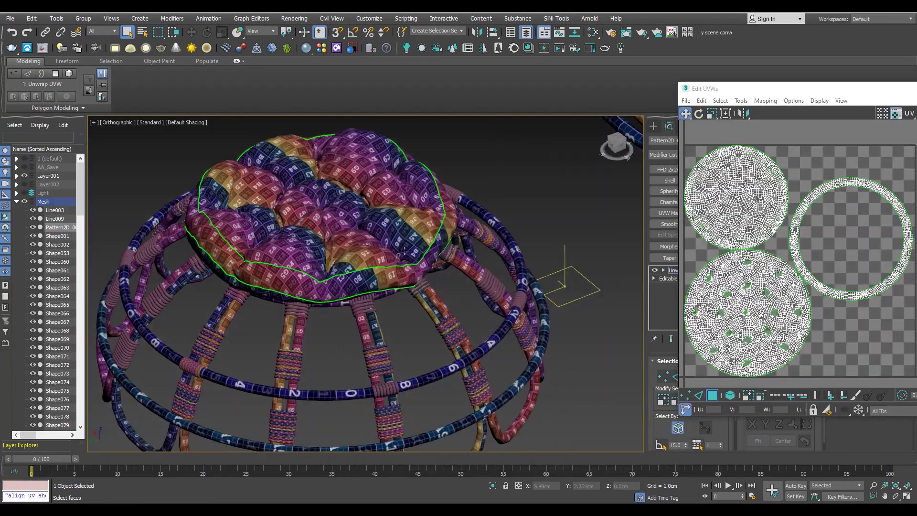
scroll(425, 253, up, 5)
mouse_move(425, 253)
alt+middle_down()
mouse_move(372, 233)
mouse_move(309, 241)
alt+middle_up()
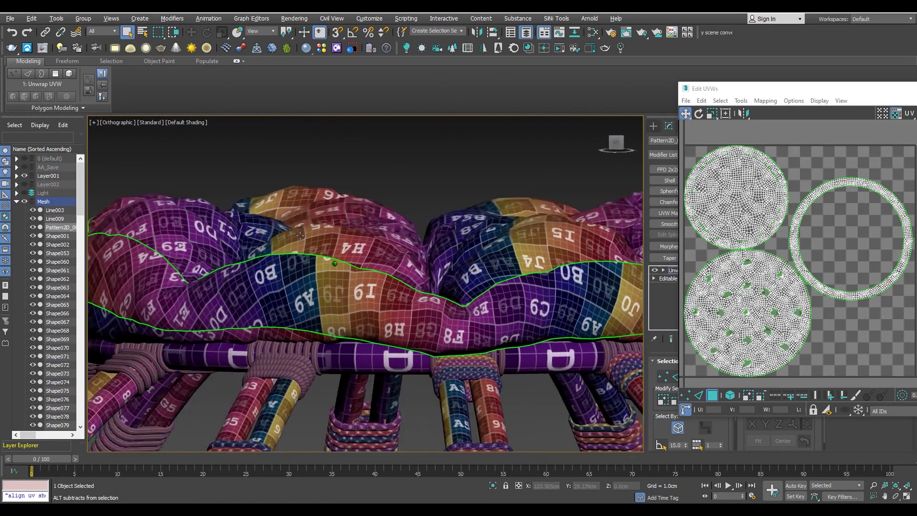
scroll(734, 289, down, 3)
scroll(382, 267, down, 4)
mouse_move(382, 267)
alt+middle_down()
mouse_move(401, 271)
mouse_move(340, 268)
alt+middle_up()
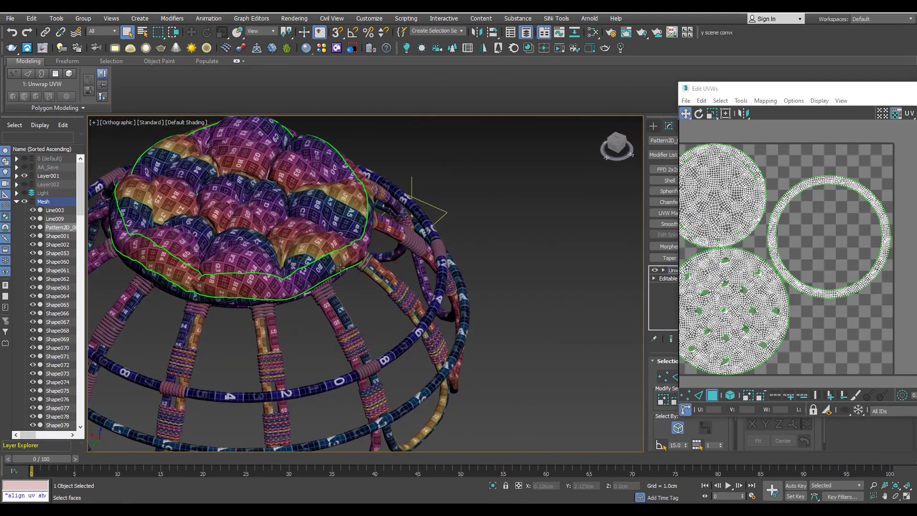
scroll(269, 243, down, 3)
alt+middle_drag(270, 244, 258, 247)
scroll(253, 249, up, 5)
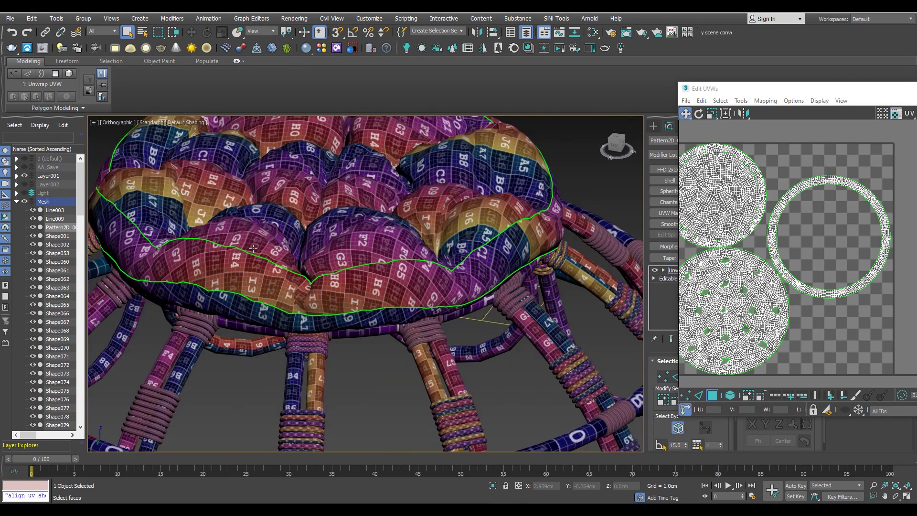
key(ctrl+z)
- Turn on Edged Faces and select an edge loop across the cushion bulge in Edge mode
scroll(329, 269, up, 5)
mouse_move(330, 268)
alt+middle_down()
mouse_move(308, 265)
mouse_move(292, 234)
mouse_move(437, 282)
mouse_move(367, 297)
mouse_move(367, 275)
alt+middle_up()
scroll(292, 234, up, 5)
key(F4)
scroll(367, 275, up, 3)
key(2)
double_click(372, 249)
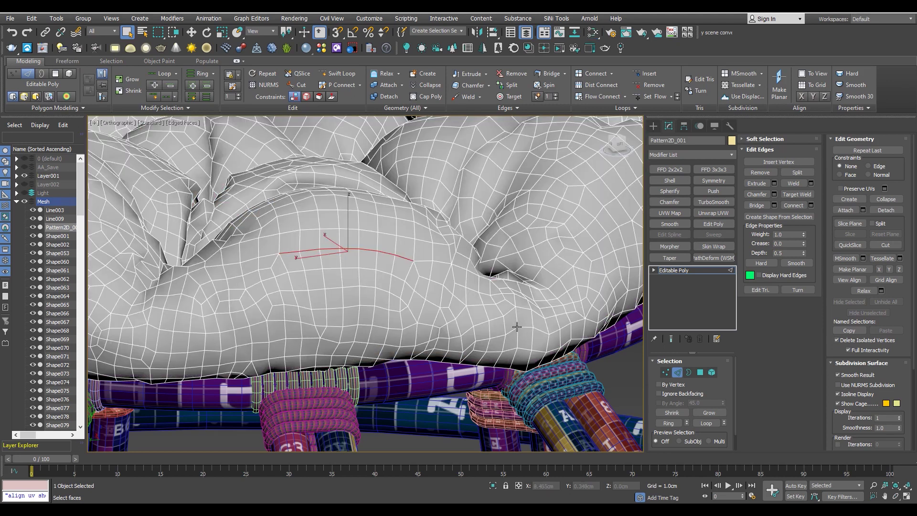
- Isolate the cushion and extend the edge path with three more edges along its folds
key(alt+q)
scroll(479, 304, down, 2)
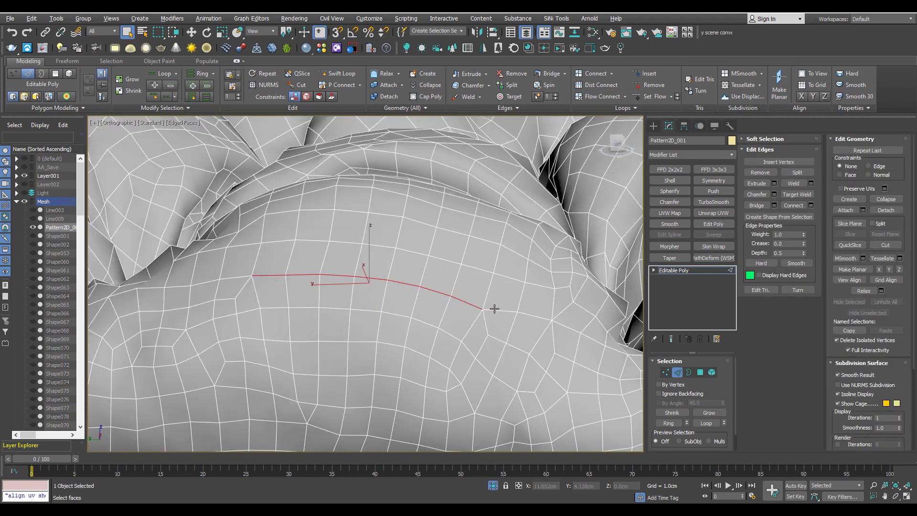
middle_drag(623, 348, 363, 303)
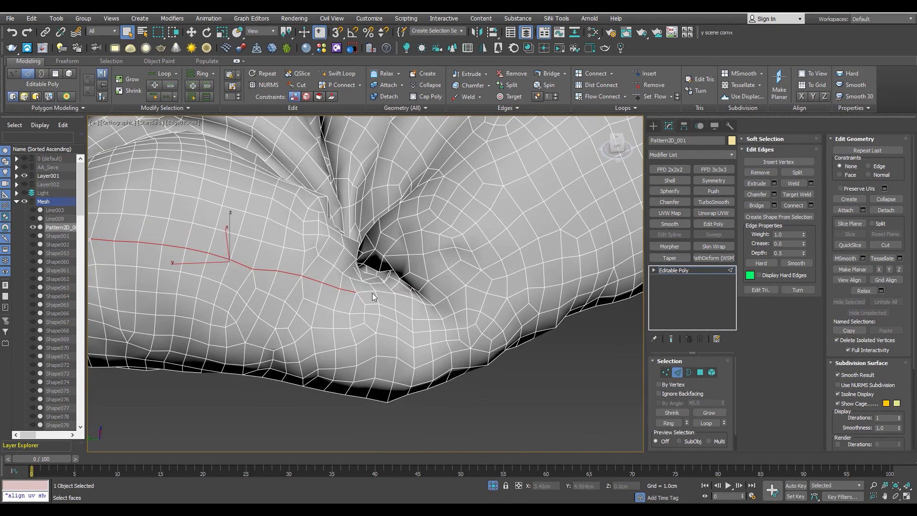
ctrl+click(443, 302)
ctrl+click(516, 254)
ctrl+click(474, 275)
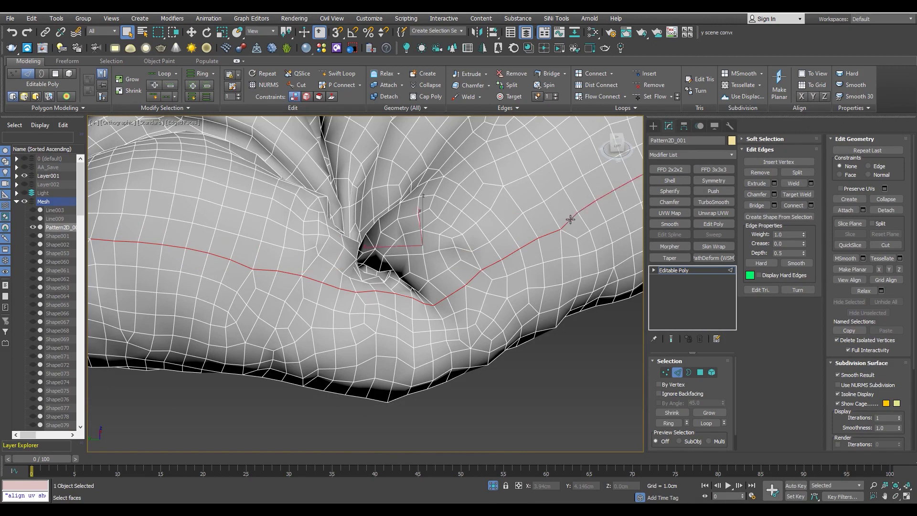
alt+middle_drag(570, 219, 351, 294)
alt+middle_drag(370, 265, 360, 302)
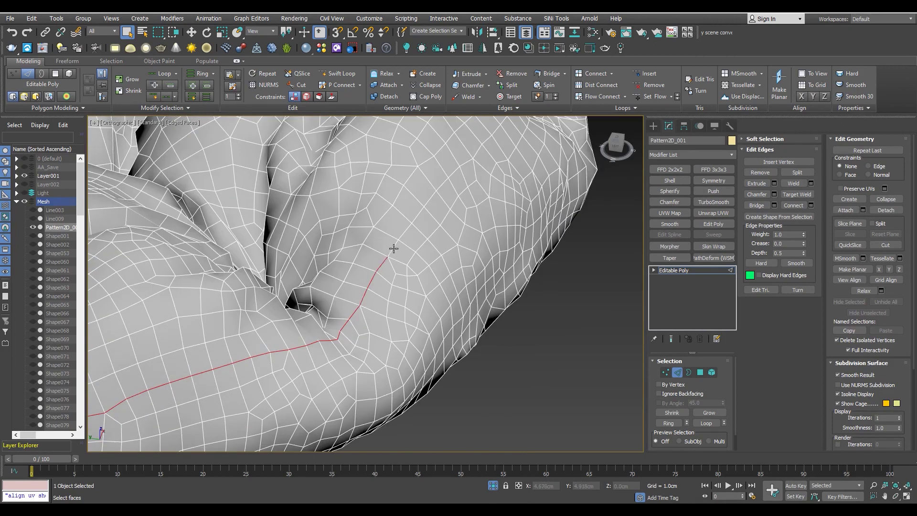
alt+middle_drag(477, 156, 282, 331)
scroll(351, 272, up, 6)
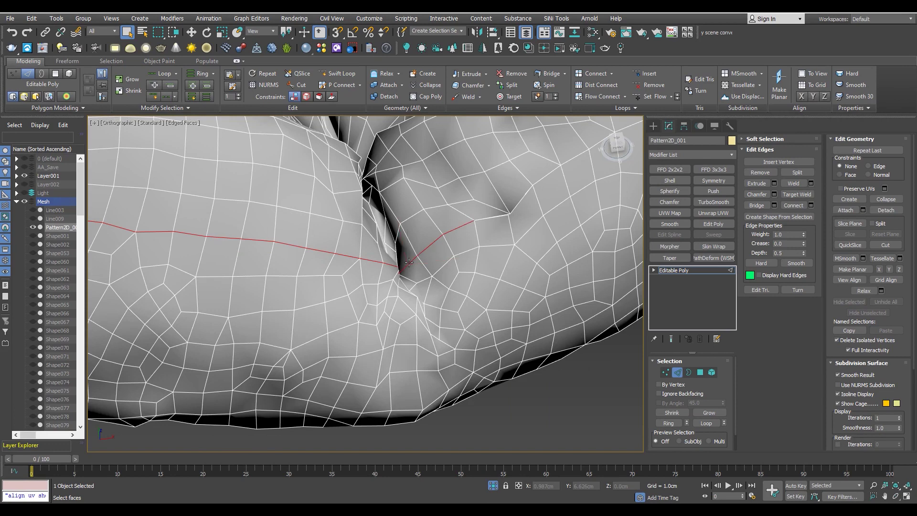
scroll(430, 249, down, 2)
alt+middle_drag(430, 250, 380, 265)
- Inspect the edge path's corner in wireframe, then return to shaded view
key(F3)
scroll(398, 272, up, 5)
scroll(417, 272, down, 2)
scroll(430, 268, down, 2)
scroll(467, 258, down, 2)
key(F3)
mouse_move(411, 282)
alt+middle_down()
mouse_move(409, 266)
mouse_move(435, 263)
mouse_move(415, 250)
mouse_move(423, 253)
alt+middle_up()
scroll(423, 253, up, 2)
scroll(442, 262, up, 2)
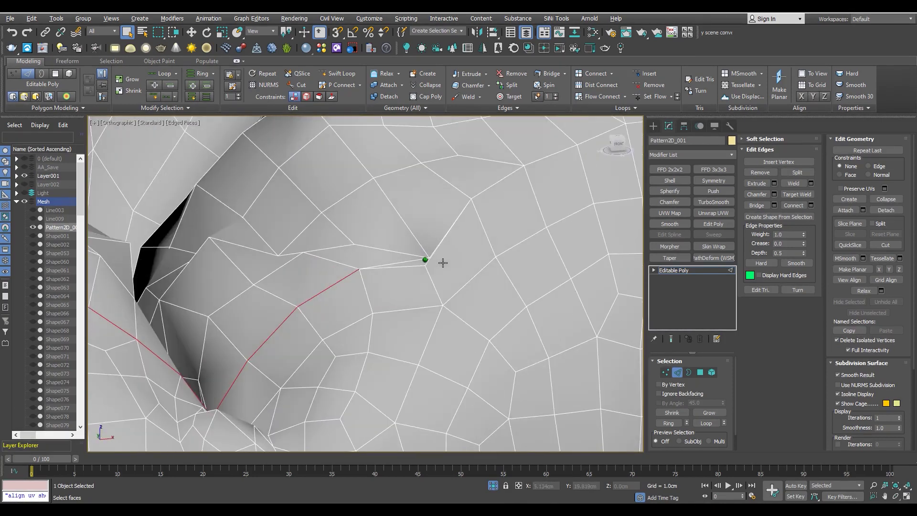
scroll(442, 262, up, 3)
- Weld the two near-coincident corner vertices and return to Edge mode to review the path
key(1)
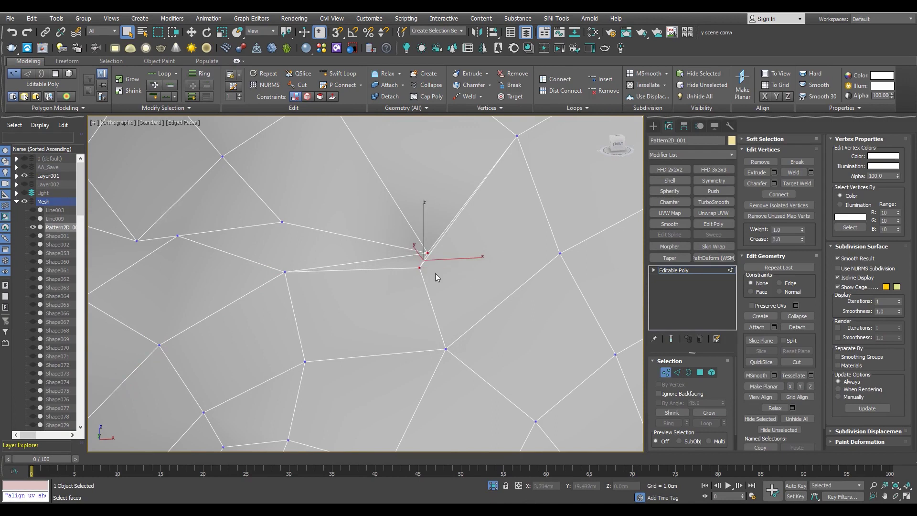
key(ctrl+alt+c)
key(2)
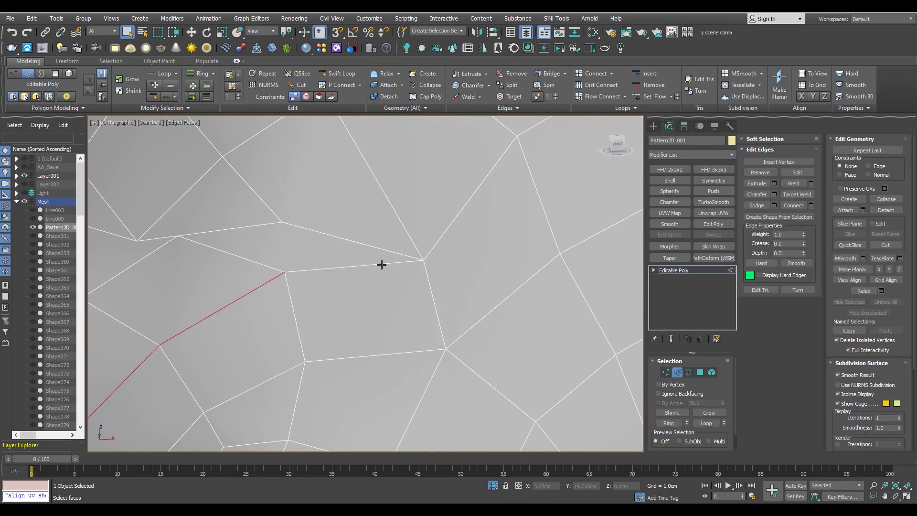
scroll(451, 220, down, 5)
alt+middle_drag(389, 260, 375, 266)
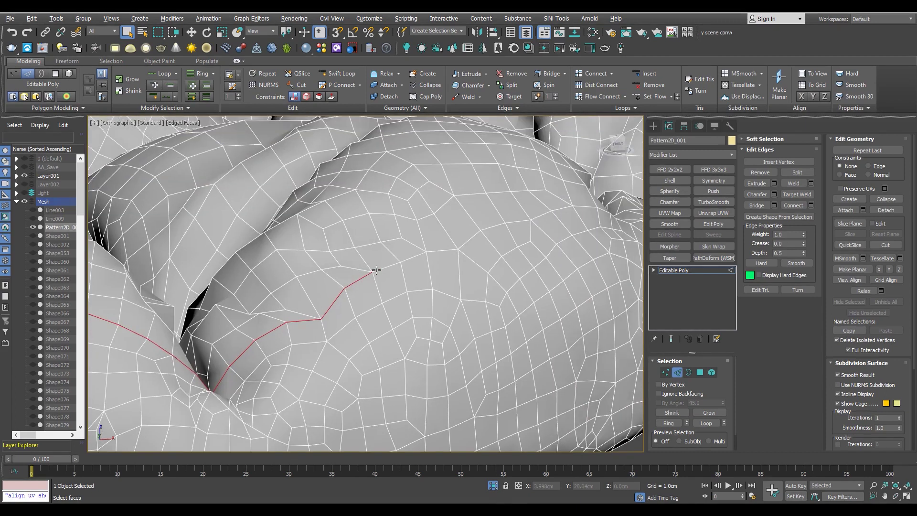
scroll(374, 266, up, 1)
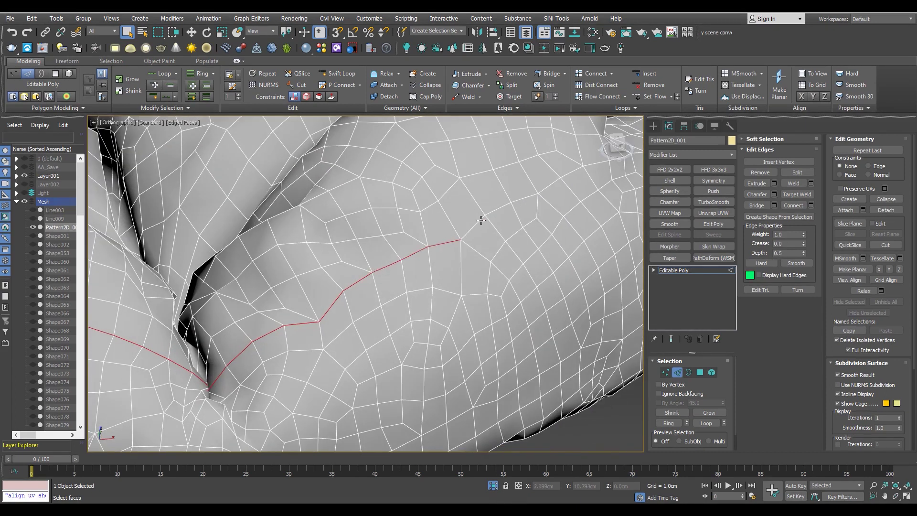
mouse_move(545, 188)
alt+middle_down()
mouse_move(425, 266)
mouse_move(344, 301)
mouse_move(395, 280)
alt+middle_up()
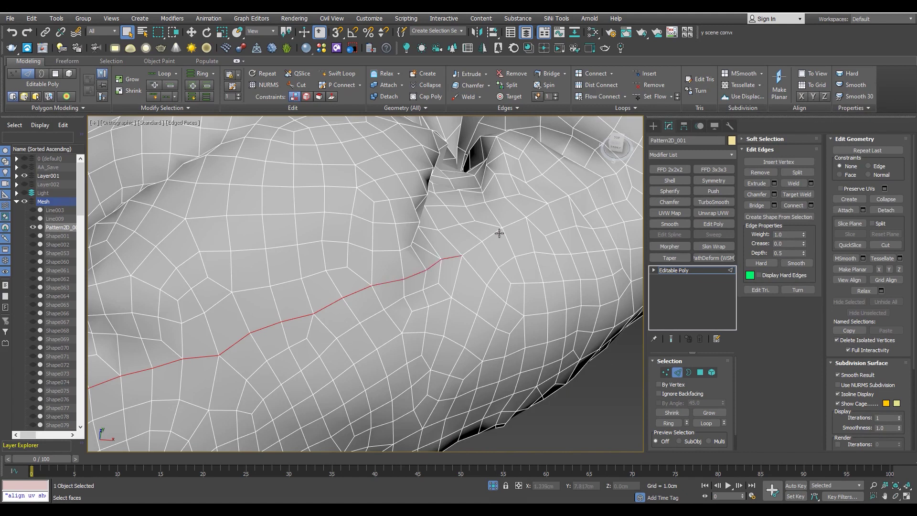
alt+middle_drag(478, 253, 412, 284)
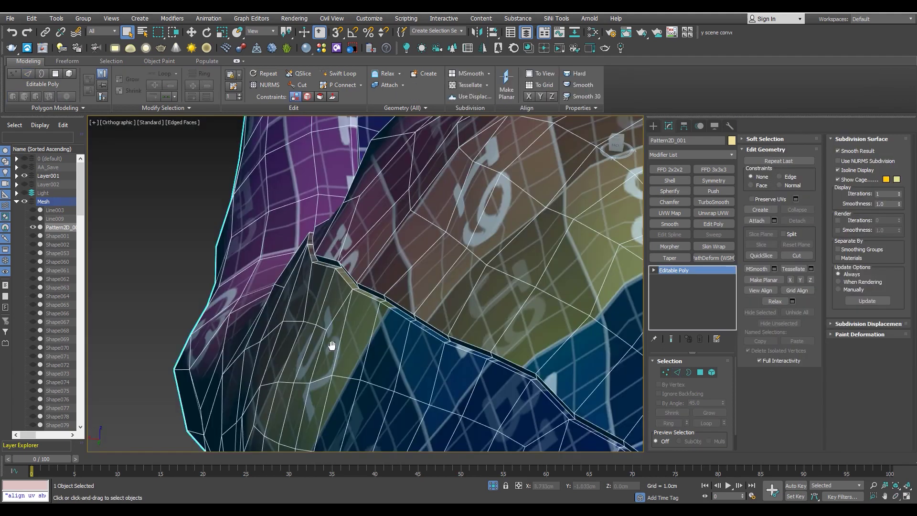
scroll(295, 316, down, 3)
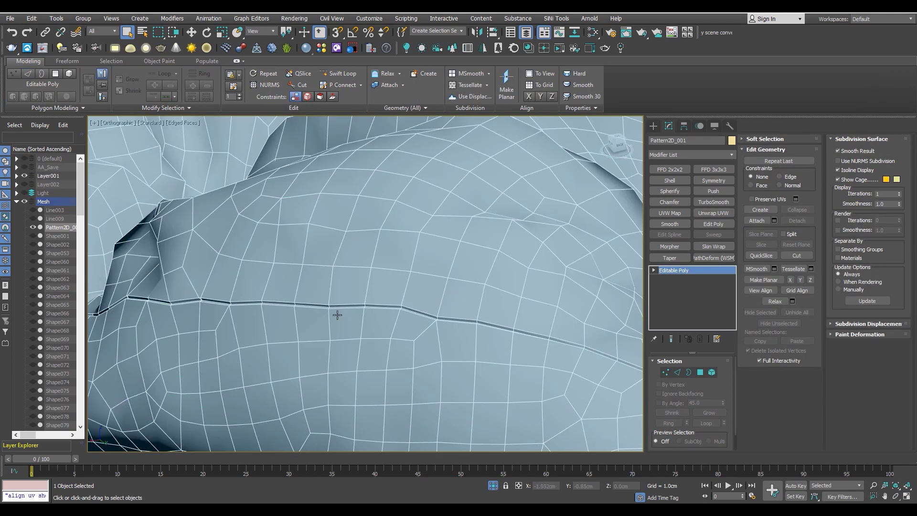
click(337, 315)
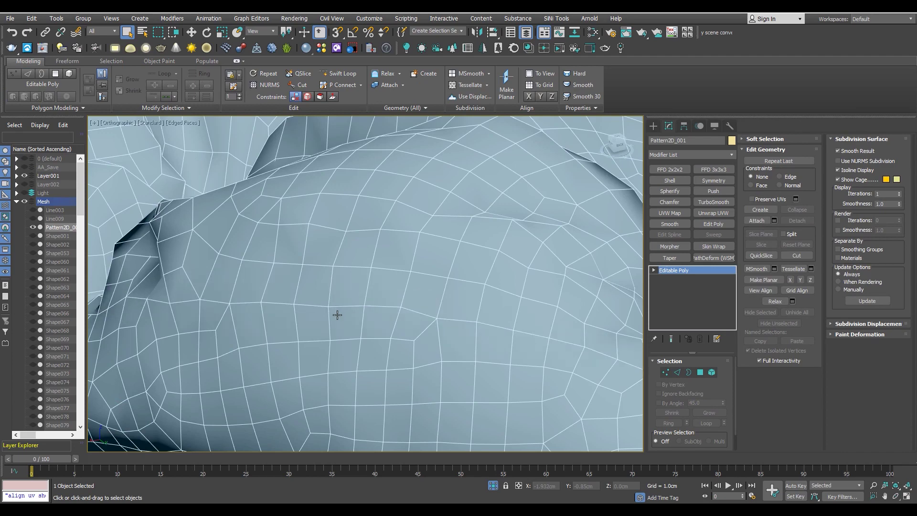
key(2)
scroll(333, 302, down, 5)
alt+middle_drag(334, 319, 353, 291)
scroll(339, 305, up, 2)
scroll(363, 287, up, 8)
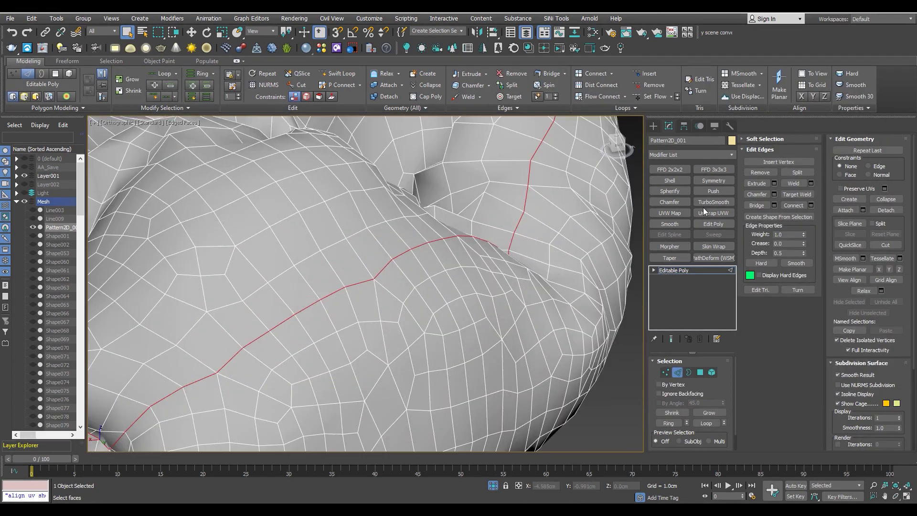
click(774, 183)
scroll(434, 270, up, 3)
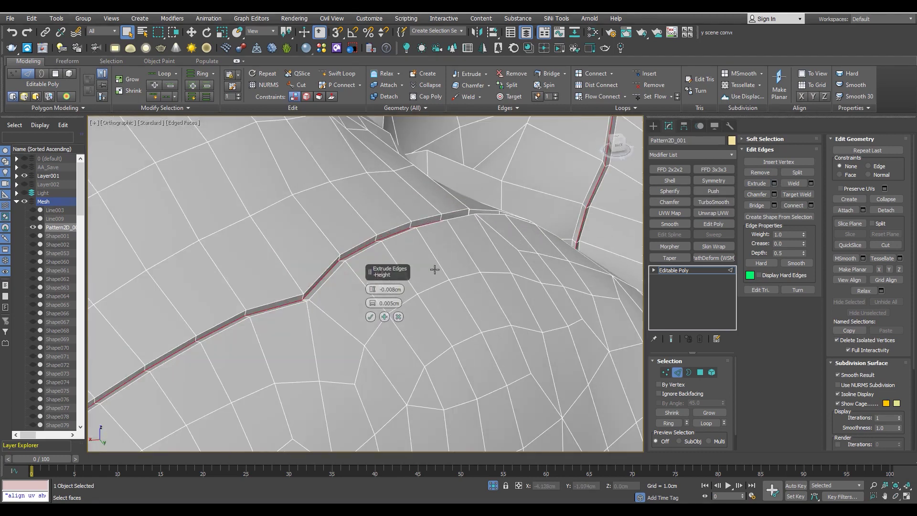
click(370, 317)
scroll(317, 311, up, 3)
scroll(323, 296, up, 2)
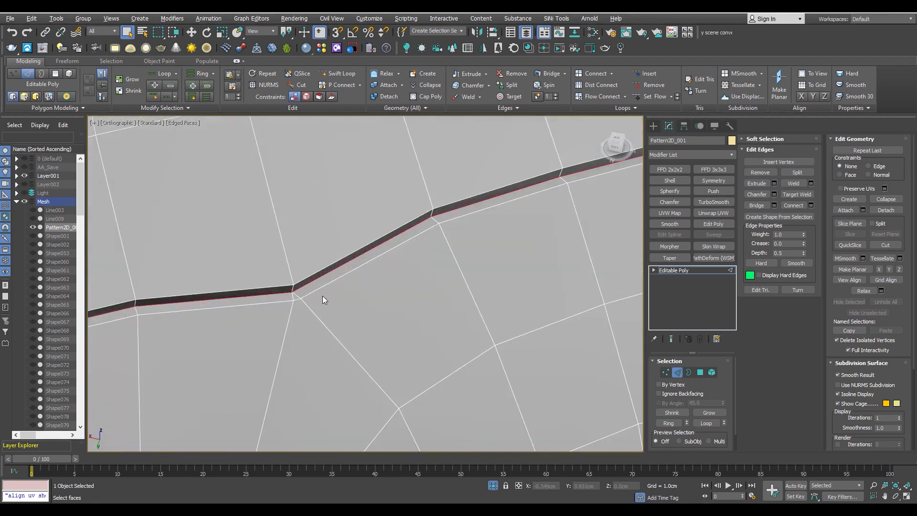
scroll(308, 294, up, 2)
click(308, 298)
scroll(318, 316, down, 5)
mouse_move(403, 283)
alt+middle_down()
mouse_move(497, 264)
mouse_move(430, 287)
alt+middle_up()
scroll(358, 307, up, 4)
scroll(373, 303, down, 3)
mouse_move(373, 301)
alt+middle_down()
mouse_move(407, 274)
mouse_move(382, 291)
mouse_move(383, 303)
mouse_move(367, 234)
alt+middle_up()
scroll(368, 232, up, 4)
scroll(372, 240, down, 4)
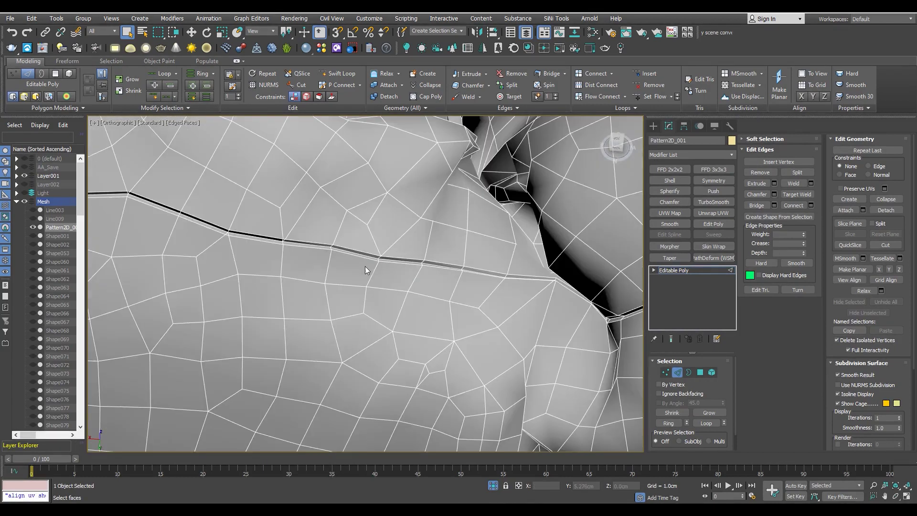
scroll(367, 268, up, 2)
scroll(422, 260, up, 4)
scroll(411, 267, down, 3)
scroll(403, 277, up, 1)
scroll(400, 268, up, 3)
scroll(306, 277, down, 3)
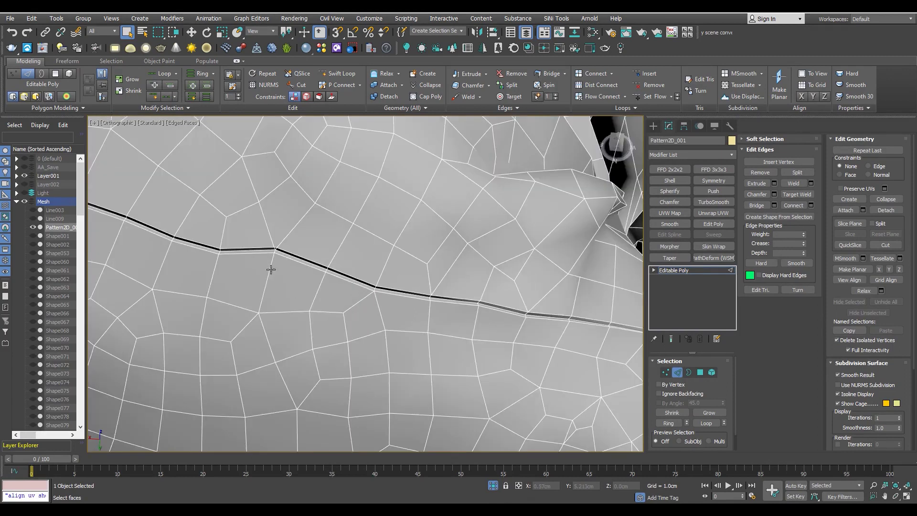
scroll(338, 257, up, 3)
scroll(344, 241, up, 2)
click(345, 233)
scroll(266, 263, down, 3)
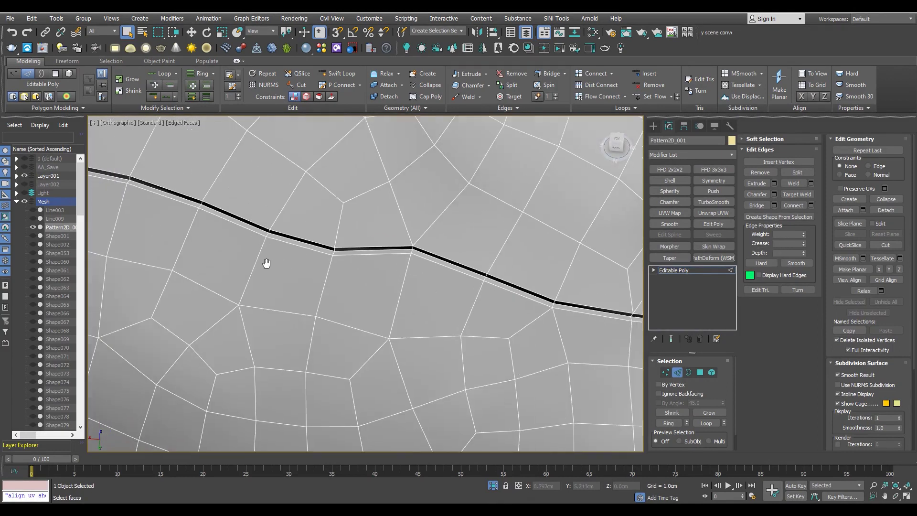
alt+middle_drag(401, 274, 449, 301)
scroll(308, 243, up, 2)
scroll(307, 243, up, 2)
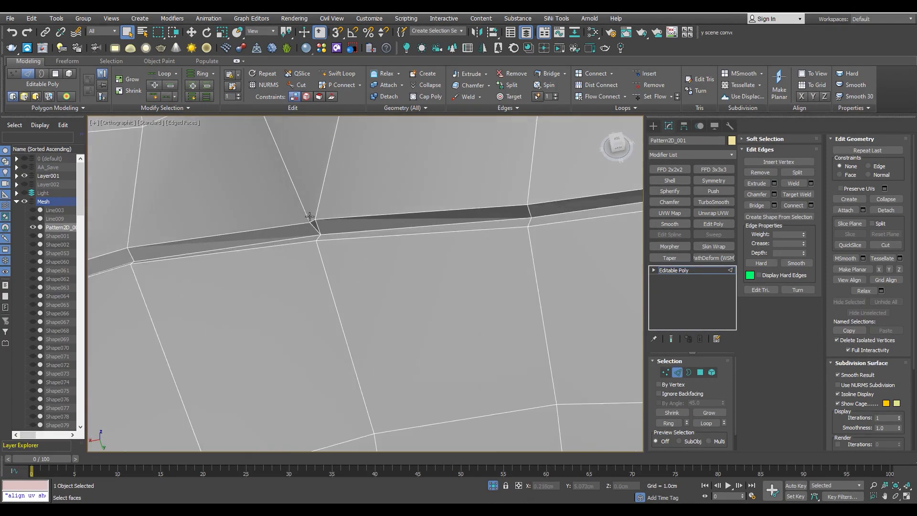
scroll(308, 243, up, 2)
scroll(345, 236, down, 3)
mouse_move(344, 236)
middle_down()
mouse_move(400, 205)
mouse_move(398, 243)
mouse_move(423, 244)
mouse_move(348, 250)
mouse_move(360, 258)
middle_up()
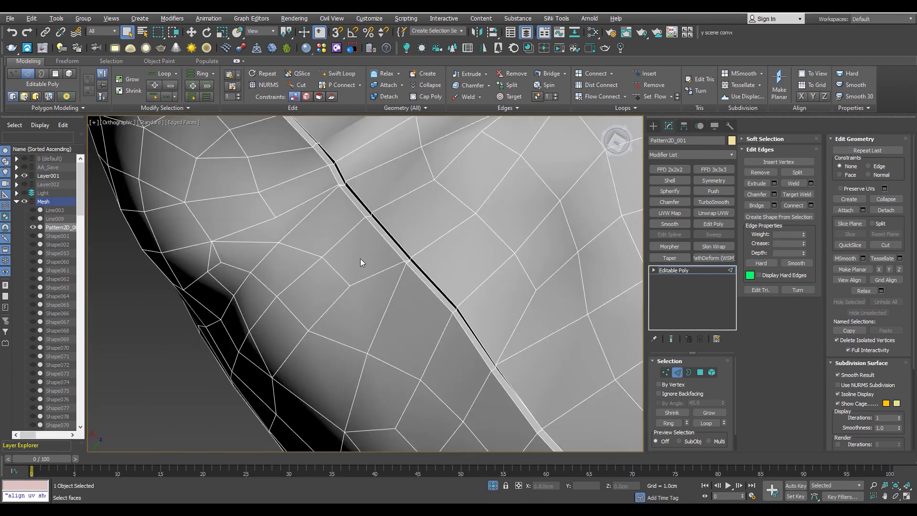
scroll(481, 274, up, 4)
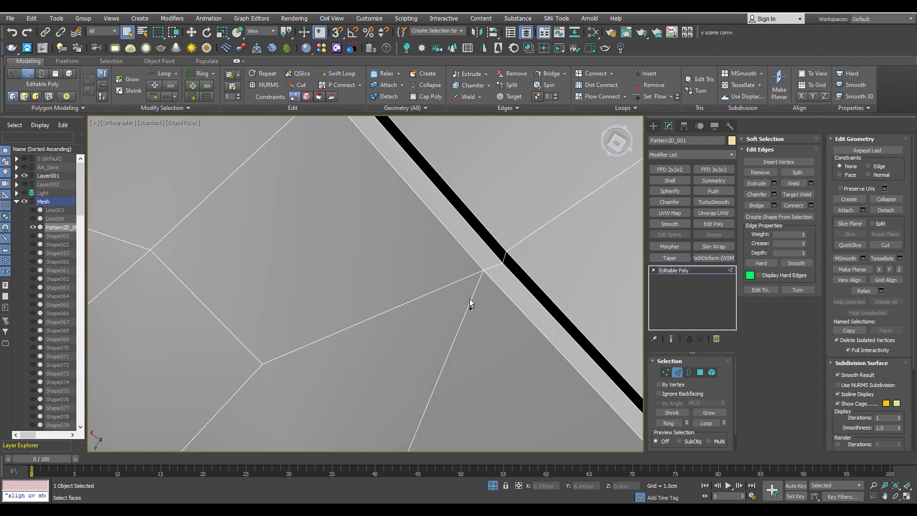
scroll(469, 301, down, 3)
scroll(444, 294, up, 3)
click(411, 263)
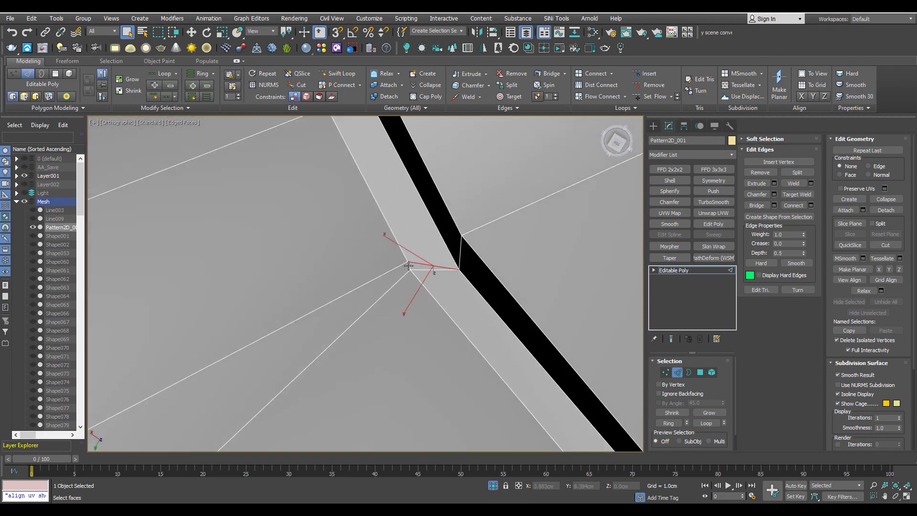
click(407, 279)
scroll(405, 287, down, 3)
mouse_move(405, 286)
alt+middle_down()
mouse_move(424, 235)
mouse_move(431, 244)
alt+middle_up()
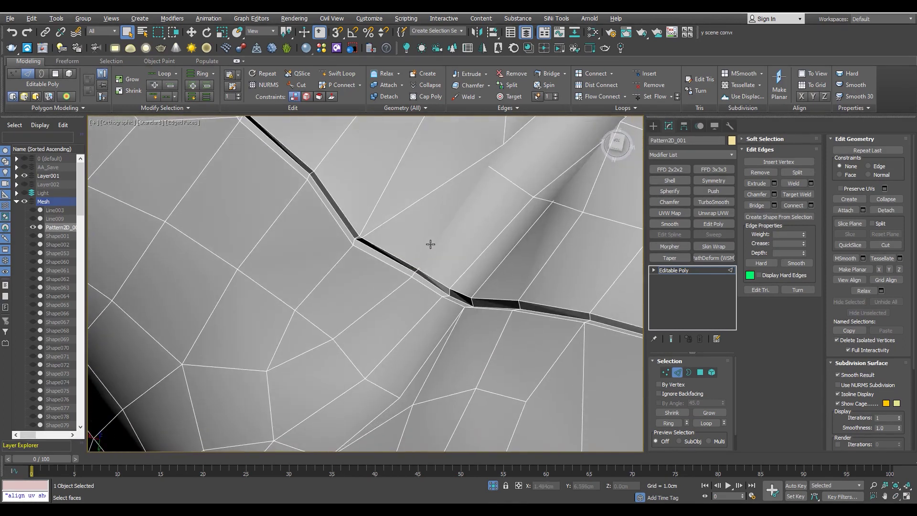
scroll(421, 243, up, 4)
scroll(408, 241, up, 1)
click(401, 284)
scroll(401, 284, down, 3)
mouse_move(401, 284)
alt+middle_down()
mouse_move(335, 248)
mouse_move(356, 231)
mouse_move(436, 236)
alt+middle_up()
scroll(330, 244, up, 4)
scroll(361, 220, down, 3)
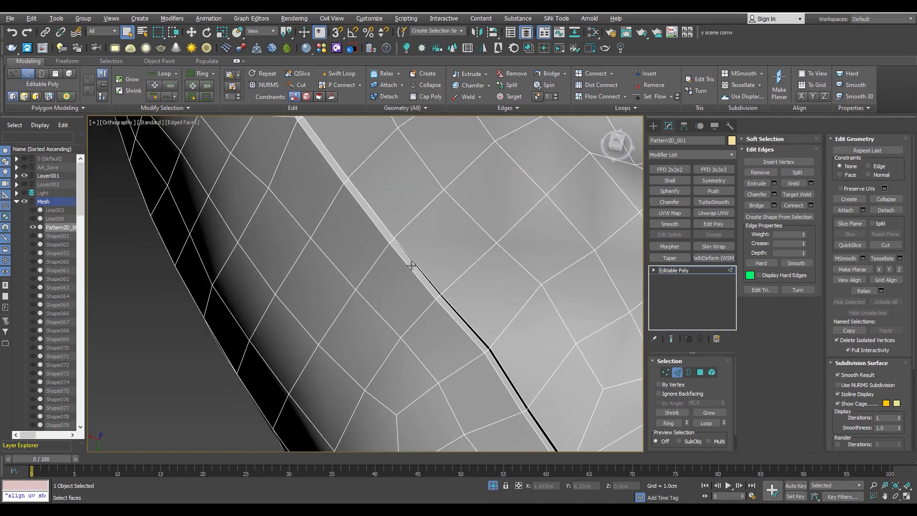
scroll(338, 292, up, 5)
click(320, 300)
scroll(349, 332, down, 5)
alt+middle_drag(241, 254, 349, 252)
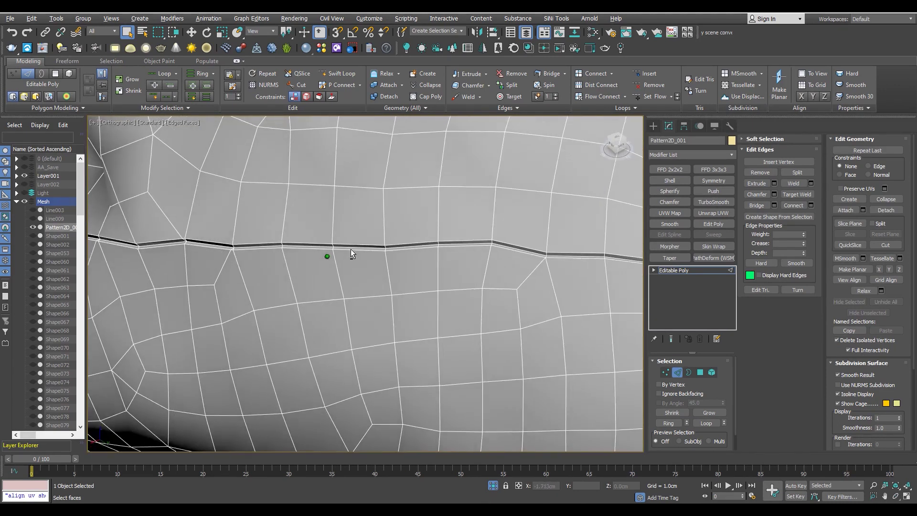
scroll(369, 258, up, 1)
scroll(368, 258, up, 4)
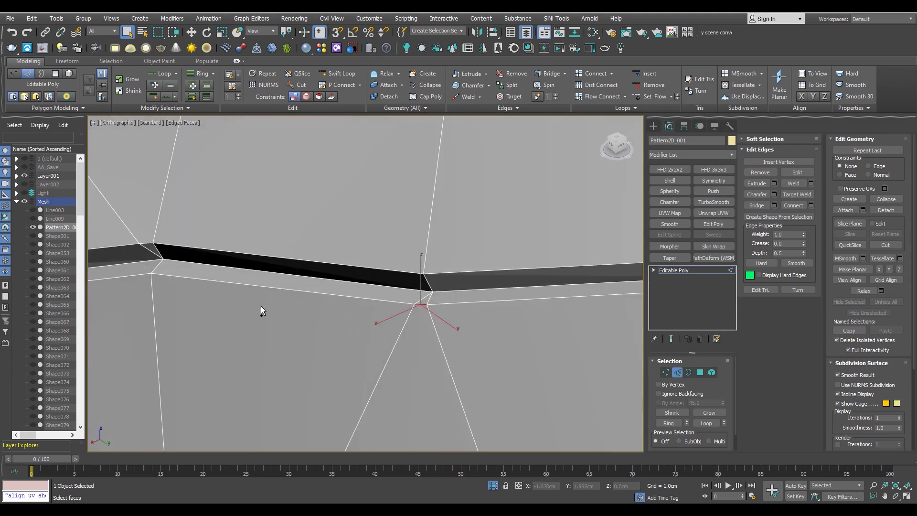
alt+middle_drag(261, 306, 283, 245)
scroll(329, 250, down, 3)
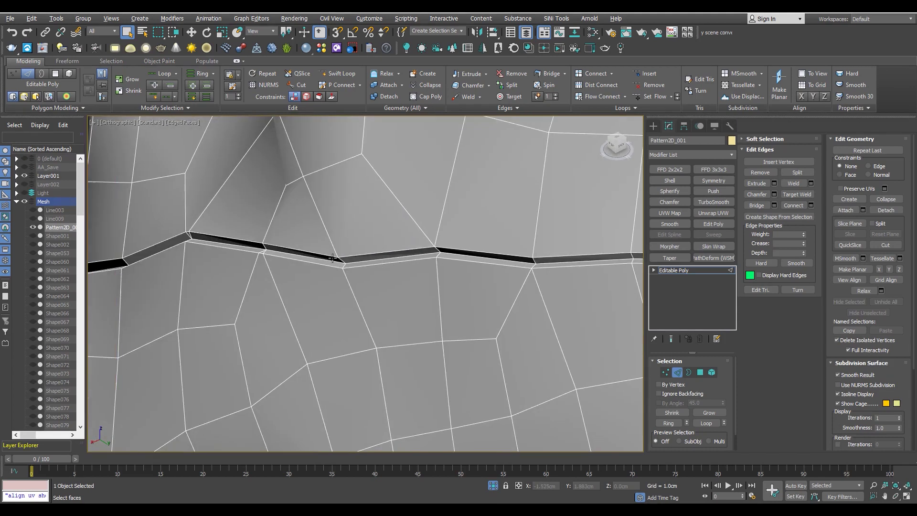
alt+middle_drag(330, 250, 349, 249)
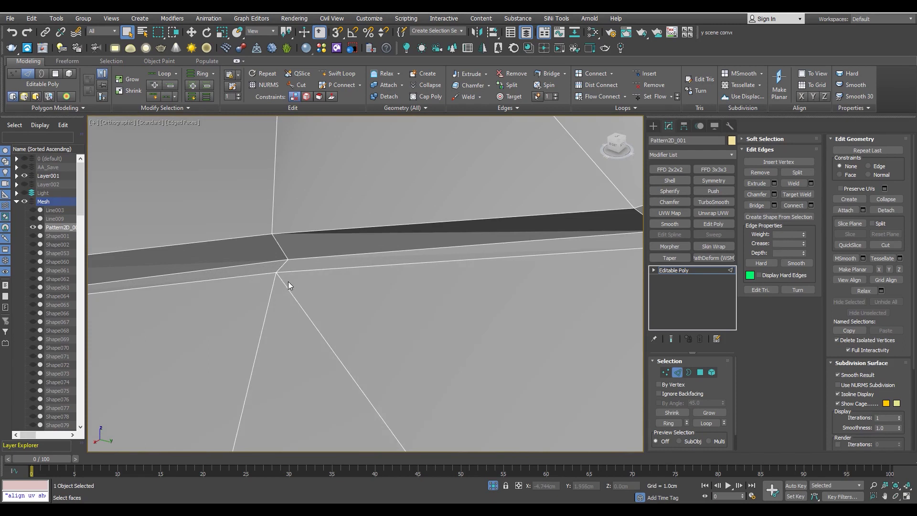
scroll(288, 281, down, 3)
alt+middle_drag(290, 244, 286, 262)
scroll(322, 248, up, 3)
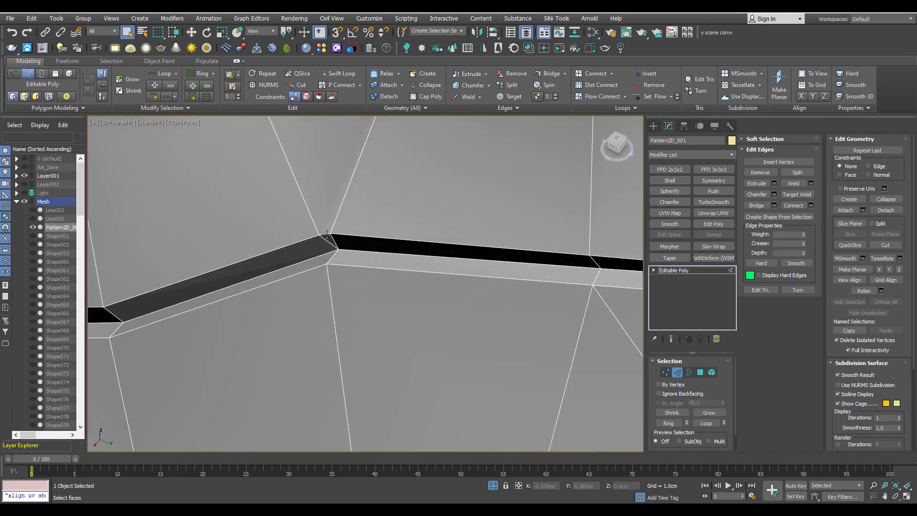
scroll(329, 252, down, 3)
alt+middle_drag(368, 261, 399, 268)
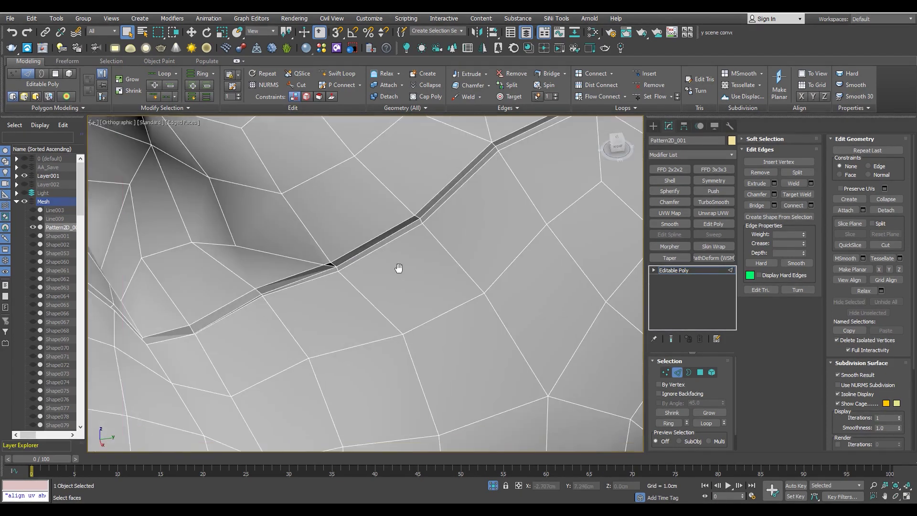
scroll(359, 260, up, 3)
scroll(359, 260, down, 3)
alt+middle_drag(352, 252, 347, 257)
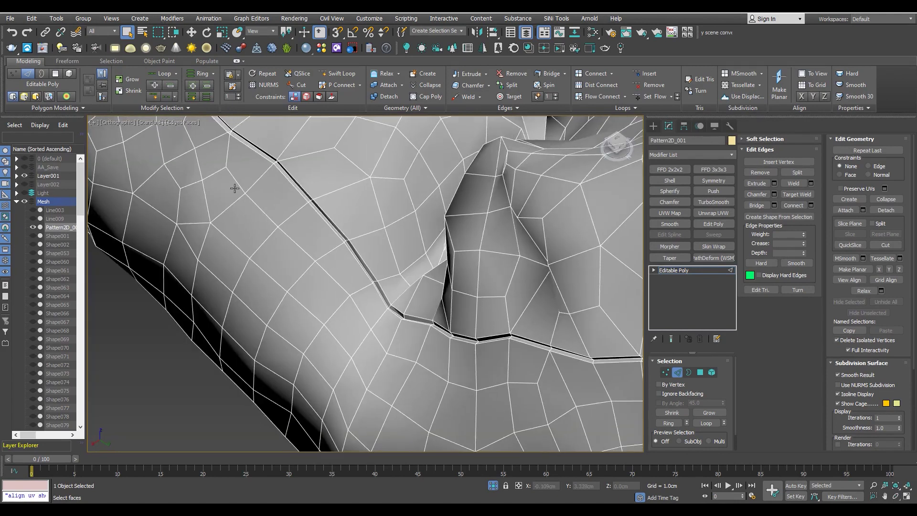
scroll(413, 274, up, 3)
scroll(413, 275, up, 2)
scroll(408, 282, down, 3)
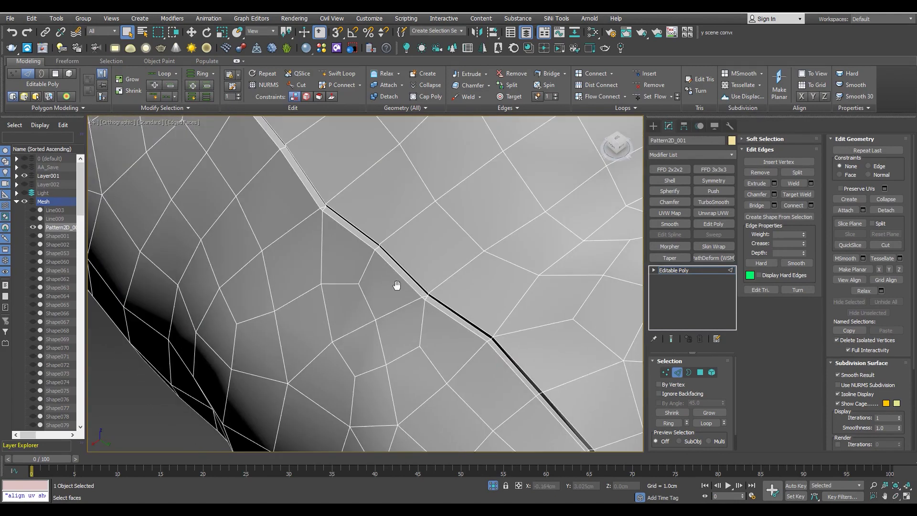
alt+middle_drag(399, 287, 435, 303)
scroll(438, 287, up, 3)
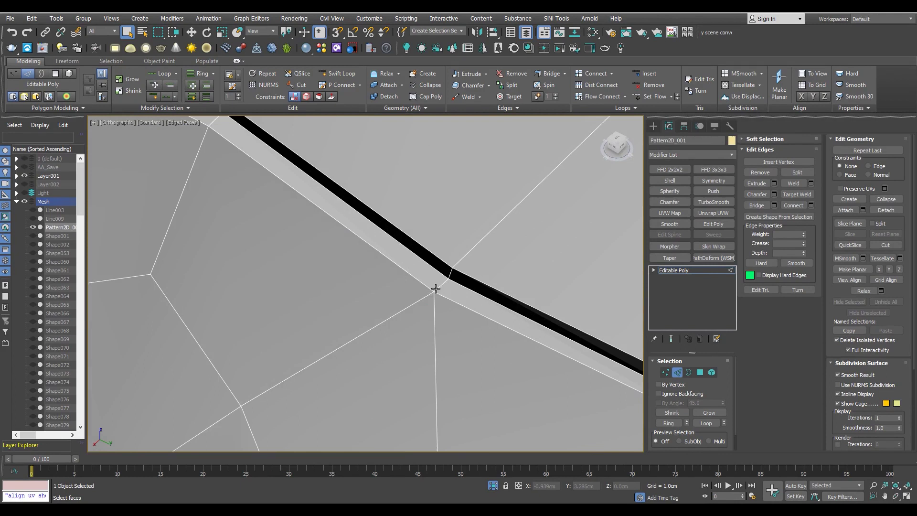
scroll(434, 286, down, 3)
alt+middle_drag(322, 231, 399, 266)
scroll(400, 268, up, 3)
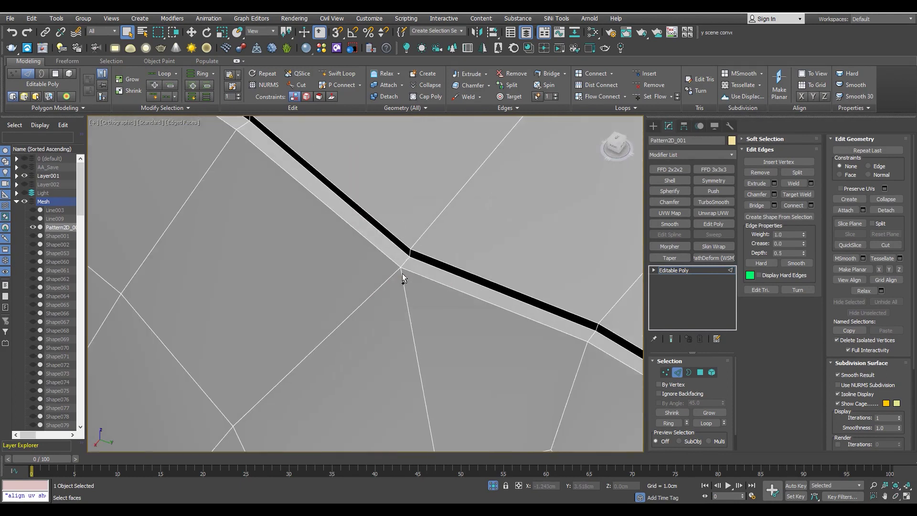
click(484, 296)
scroll(454, 307, down, 2)
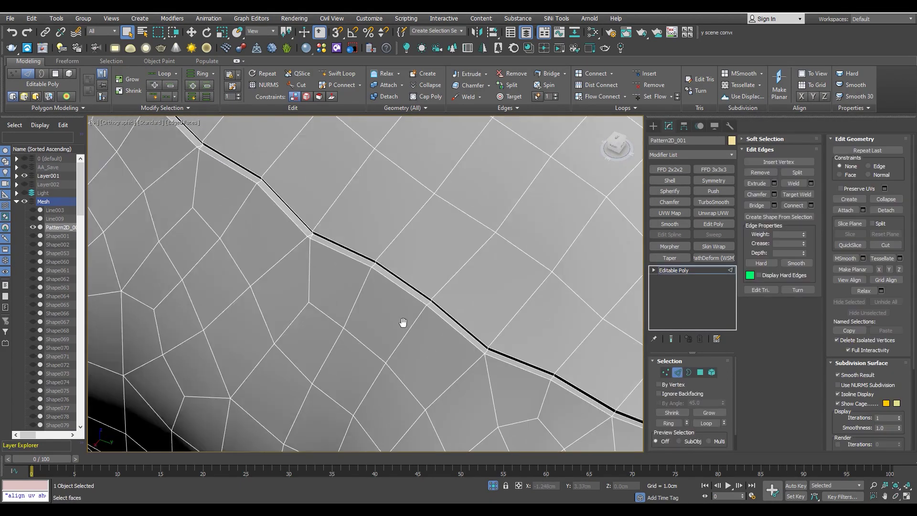
scroll(403, 321, down, 1)
scroll(344, 260, up, 3)
scroll(242, 225, down, 2)
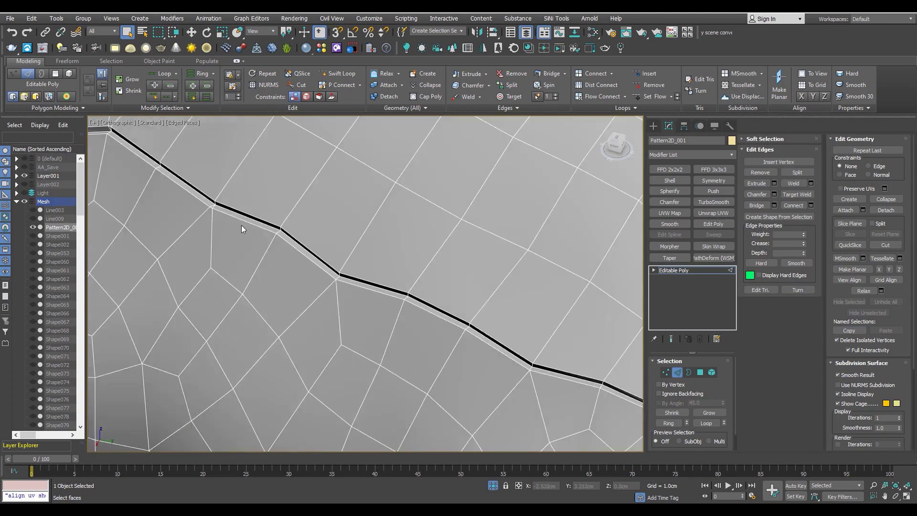
scroll(334, 253, up, 2)
scroll(367, 262, up, 1)
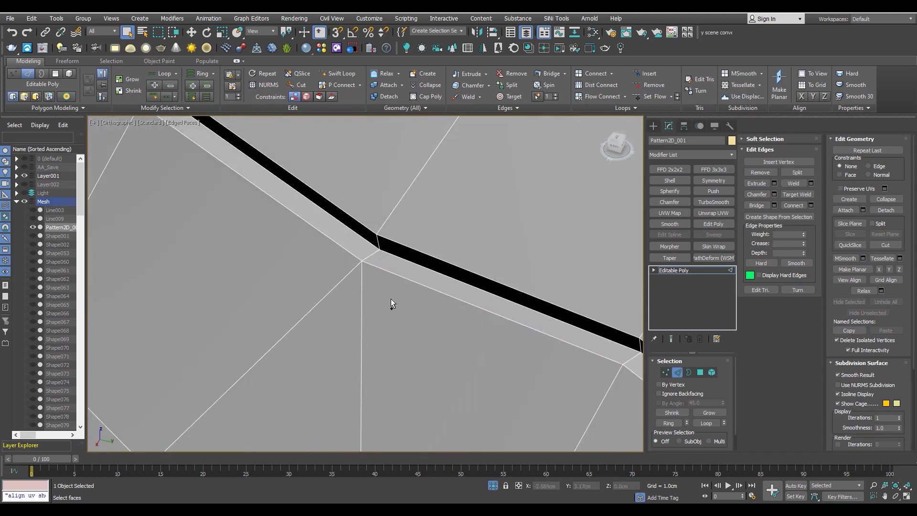
scroll(357, 283, down, 2)
scroll(356, 282, down, 1)
scroll(369, 234, up, 3)
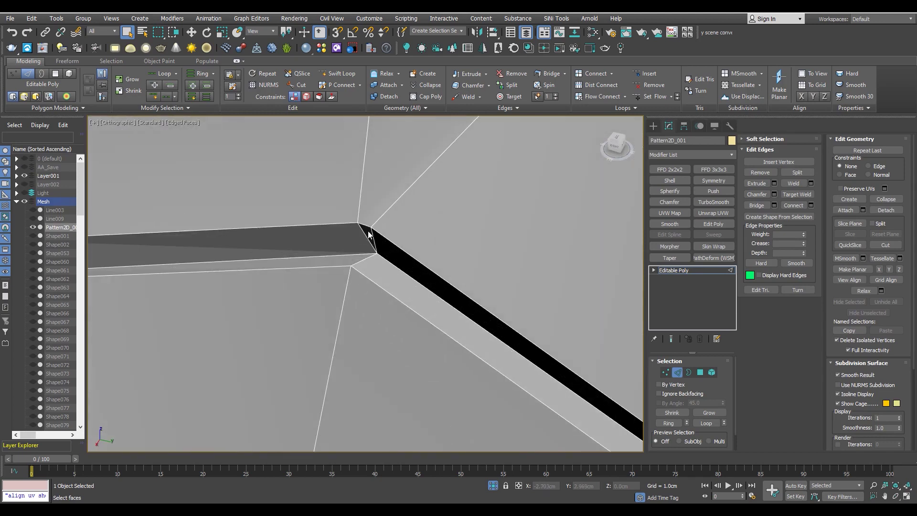
scroll(294, 276, down, 2)
scroll(394, 320, up, 1)
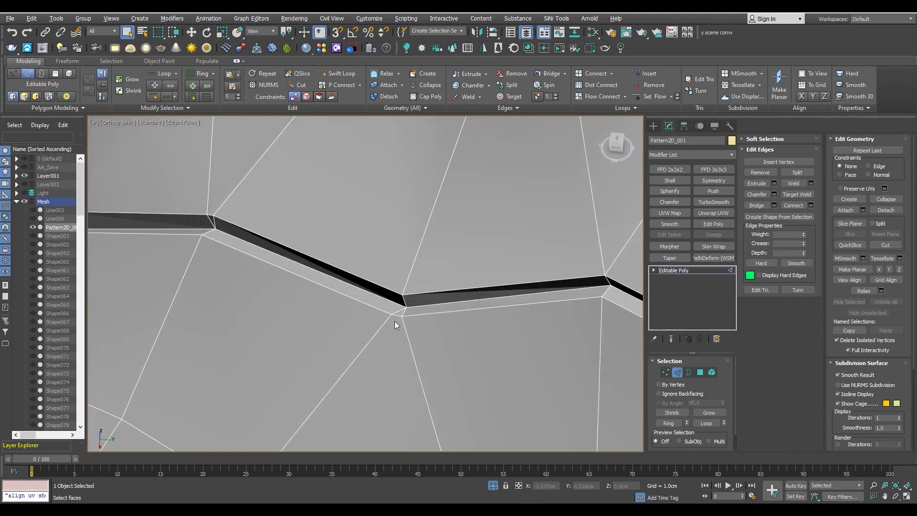
middle_drag(193, 248, 264, 257)
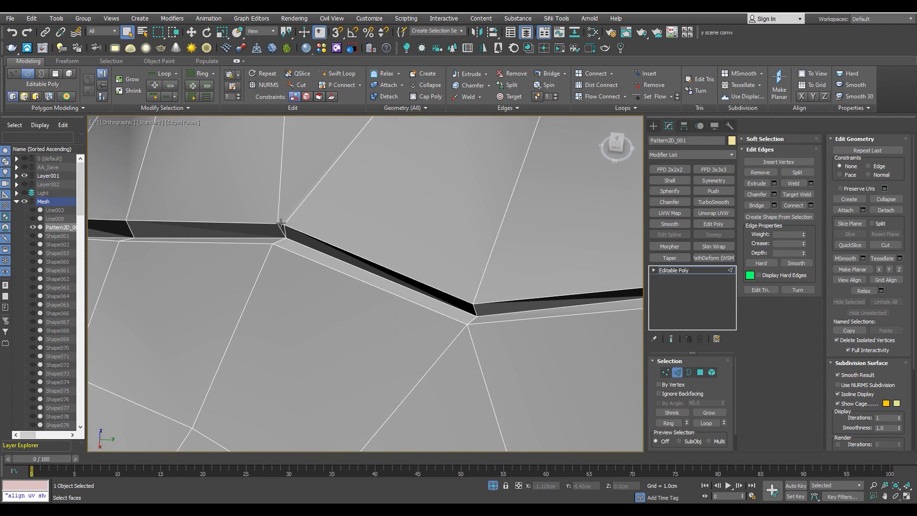
scroll(278, 245, down, 2)
scroll(374, 277, up, 1)
scroll(374, 278, up, 2)
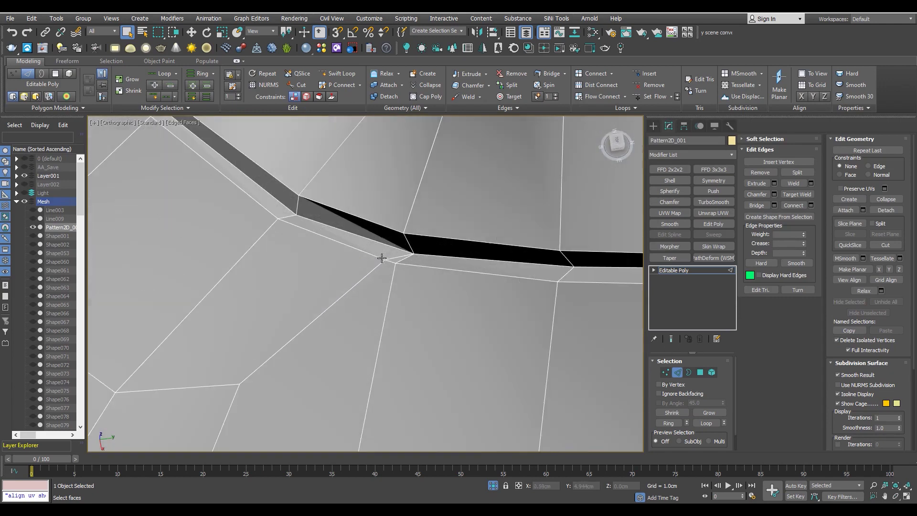
scroll(392, 258, up, 1)
scroll(380, 276, down, 2)
scroll(475, 265, up, 1)
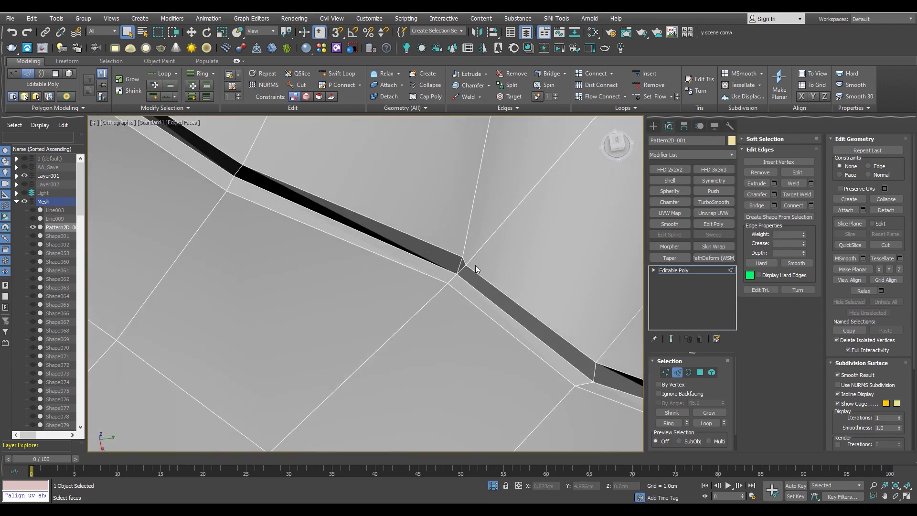
scroll(532, 317, up, 1)
scroll(408, 274, down, 1)
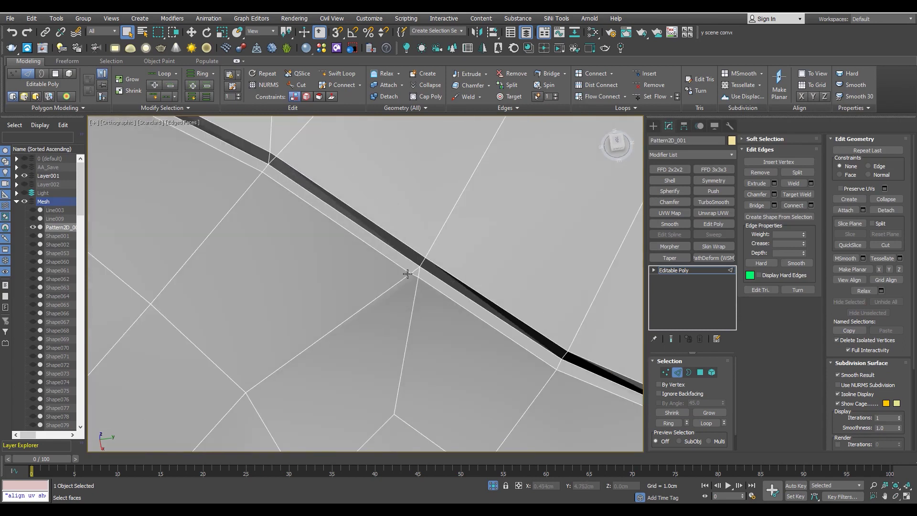
middle_drag(239, 256, 452, 311)
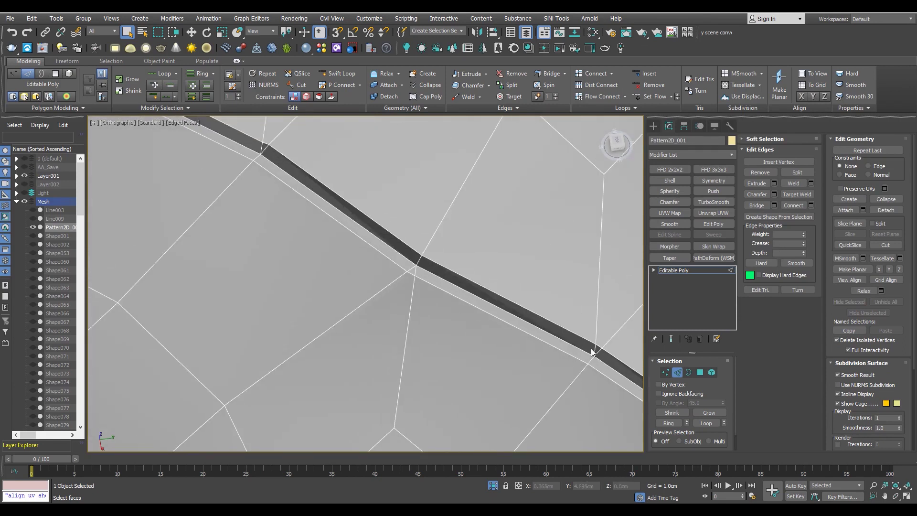
scroll(591, 352, up, 1)
middle_drag(267, 210, 310, 270)
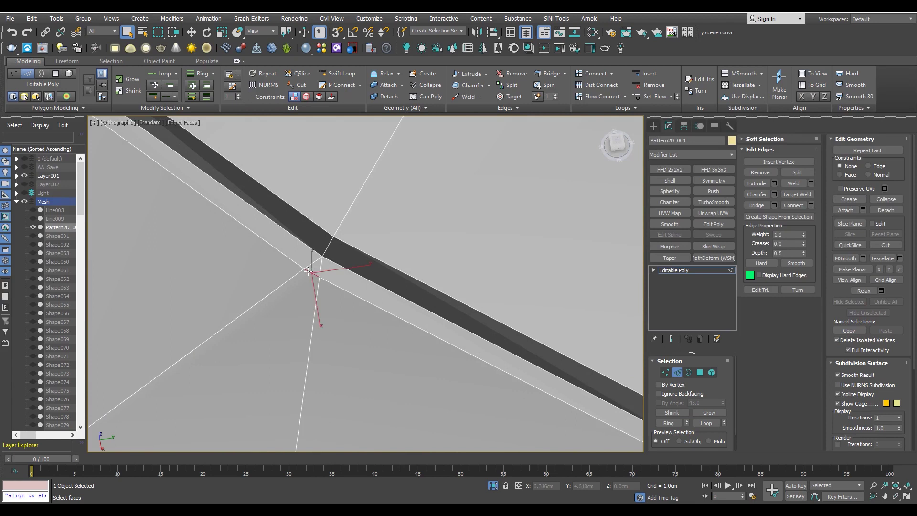
scroll(220, 231, down, 5)
scroll(483, 296, up, 5)
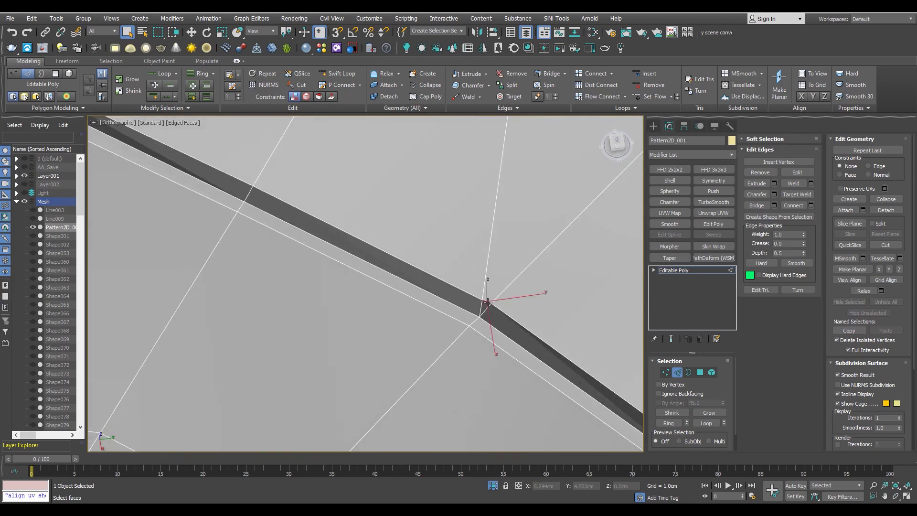
scroll(487, 302, down, 3)
scroll(418, 301, up, 2)
scroll(347, 274, up, 2)
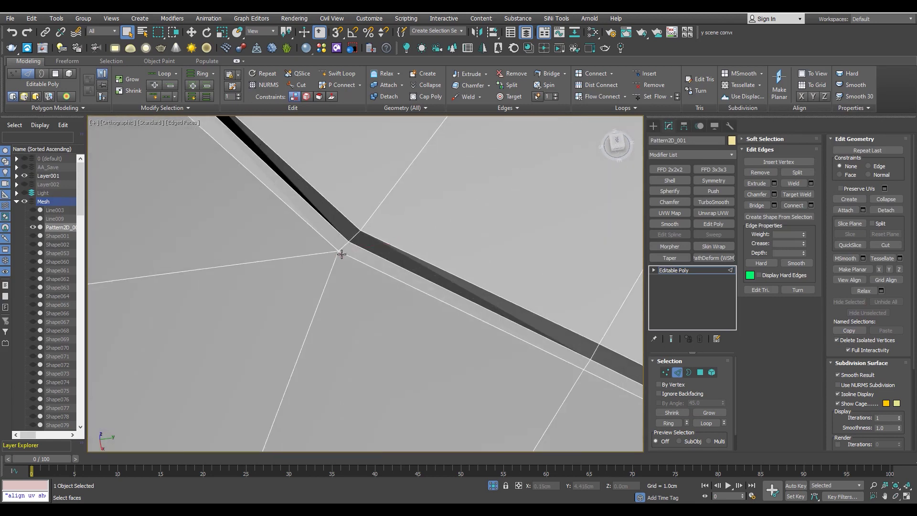
scroll(341, 254, down, 3)
scroll(337, 256, up, 2)
scroll(274, 233, down, 2)
mouse_move(274, 232)
alt+middle_down()
mouse_move(321, 239)
mouse_move(364, 281)
mouse_move(362, 237)
alt+middle_up()
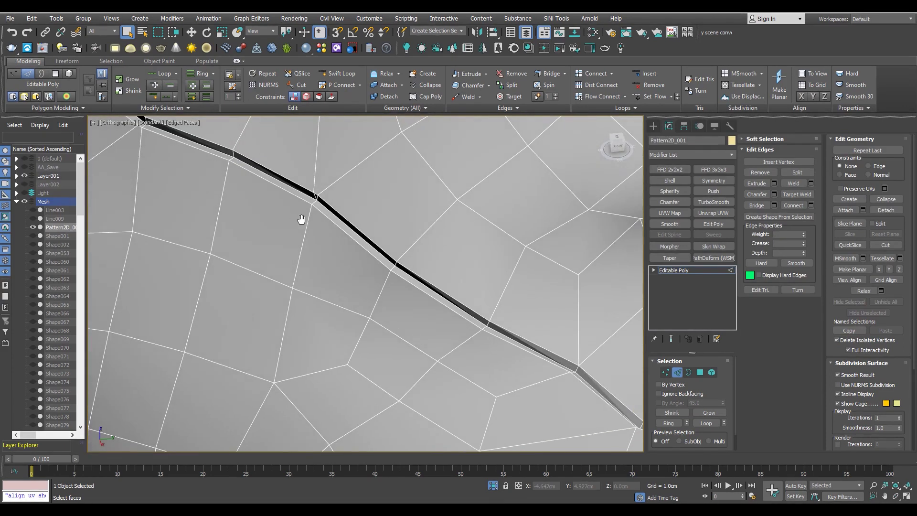
middle_drag(301, 219, 377, 260)
scroll(389, 253, up, 2)
scroll(394, 249, up, 2)
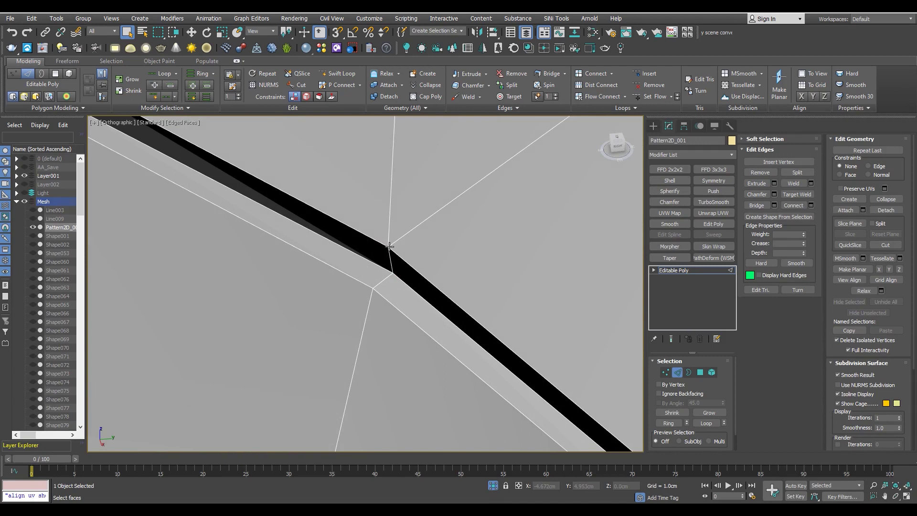
scroll(389, 246, down, 3)
scroll(347, 228, up, 3)
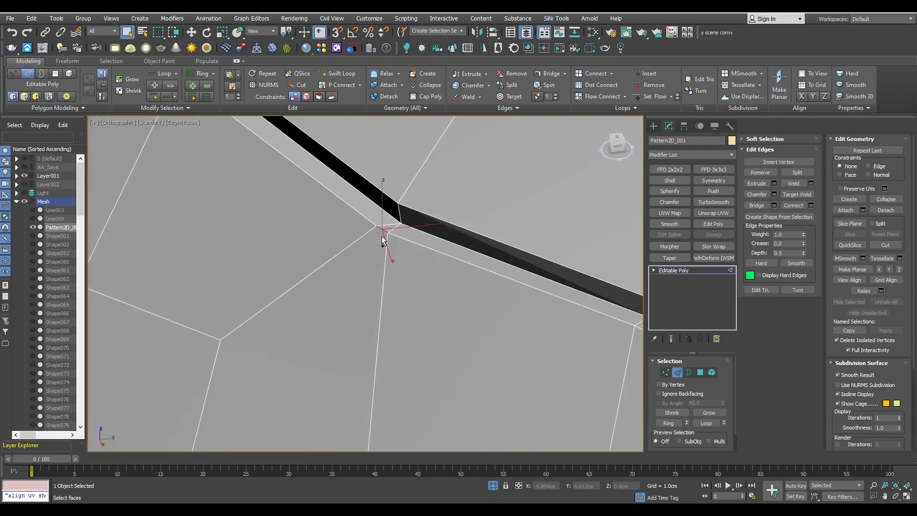
scroll(354, 233, down, 3)
scroll(363, 239, up, 1)
scroll(383, 244, up, 2)
scroll(359, 252, up, 1)
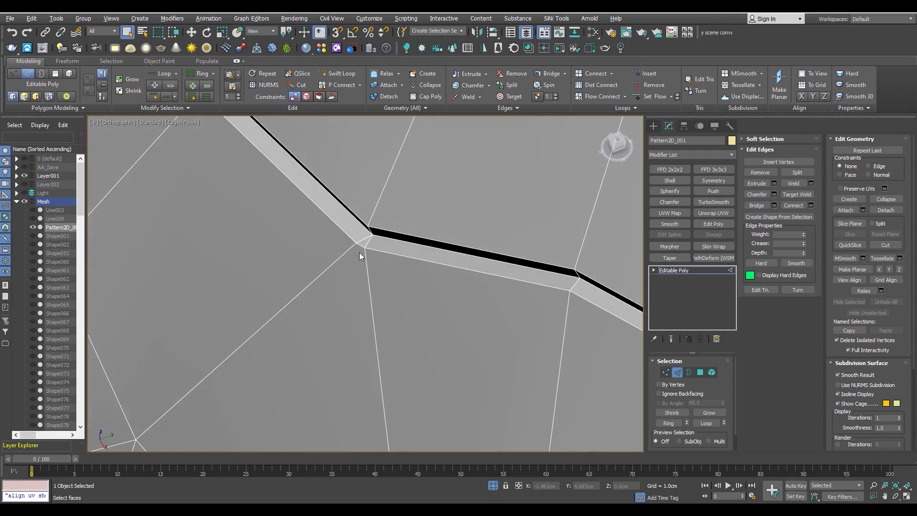
scroll(358, 253, down, 3)
alt+middle_drag(405, 255, 418, 233)
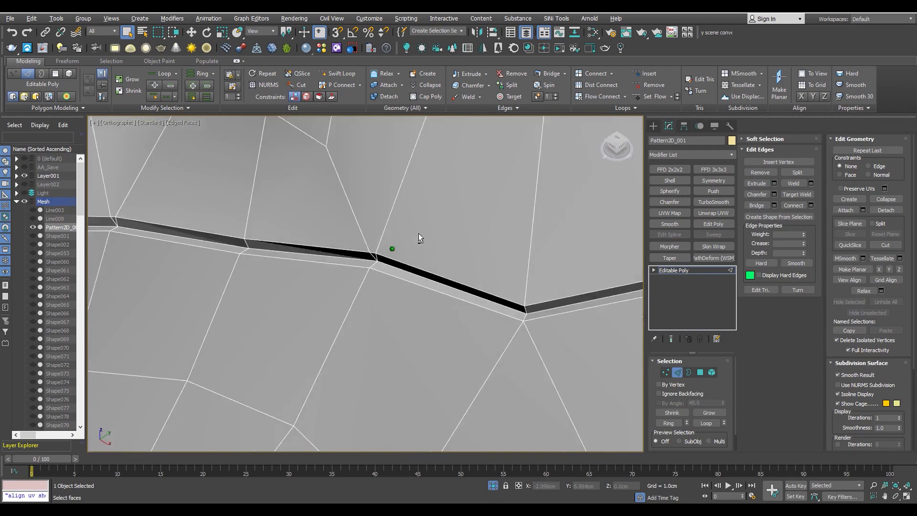
scroll(419, 233, up, 2)
scroll(372, 283, down, 3)
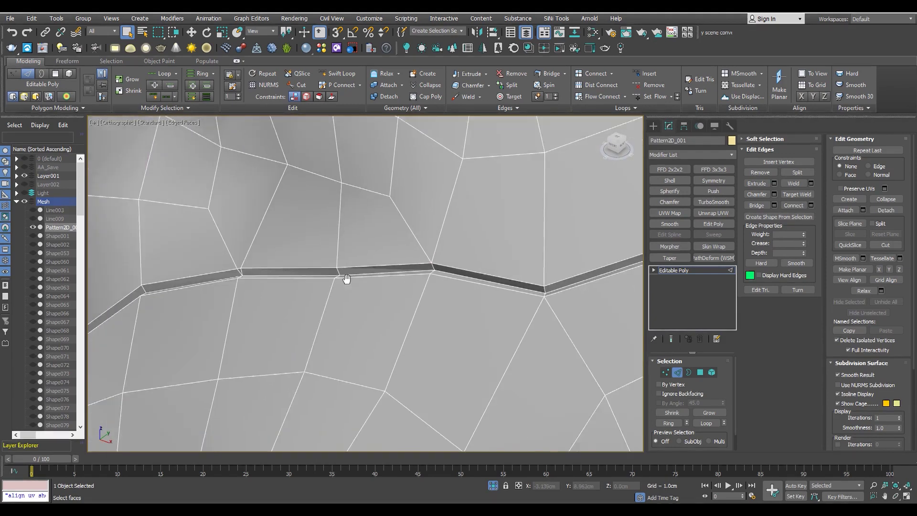
alt+middle_drag(347, 281, 364, 253)
scroll(364, 253, up, 3)
mouse_move(492, 244)
middle_down()
mouse_move(342, 311)
mouse_move(362, 352)
mouse_move(356, 289)
mouse_move(353, 305)
middle_up()
scroll(281, 301, down, 3)
mouse_move(280, 301)
alt+middle_down()
mouse_move(253, 312)
mouse_move(313, 299)
mouse_move(348, 272)
mouse_move(307, 280)
alt+middle_up()
- Switch to wireframe and examine the seam strip along its length and around its bend
scroll(320, 287, up, 3)
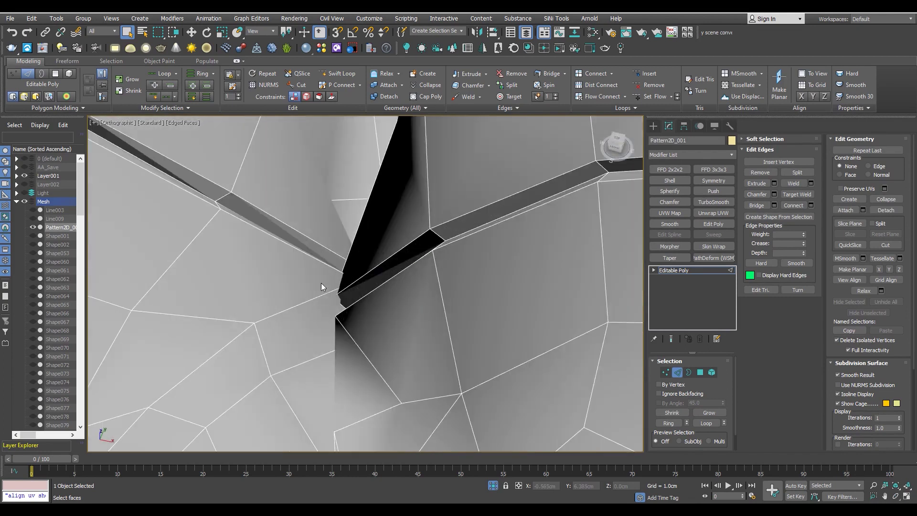
key(F3)
key(F3)
scroll(228, 257, up, 3)
scroll(471, 311, up, 2)
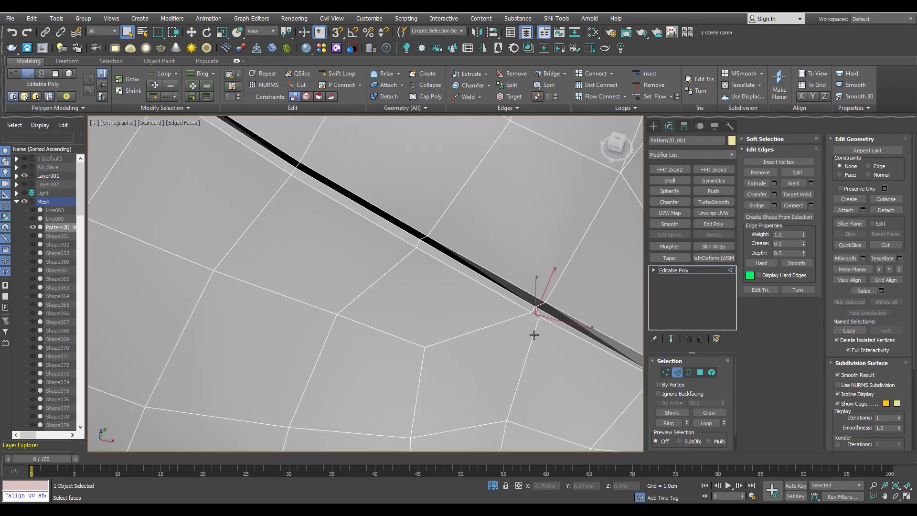
scroll(534, 334, down, 5)
scroll(487, 302, up, 2)
scroll(334, 228, up, 6)
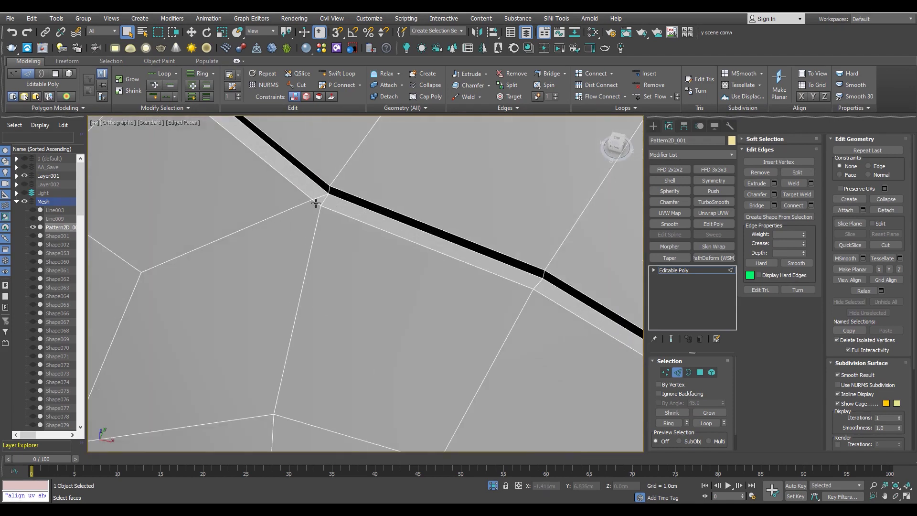
scroll(319, 229, down, 5)
scroll(266, 224, up, 4)
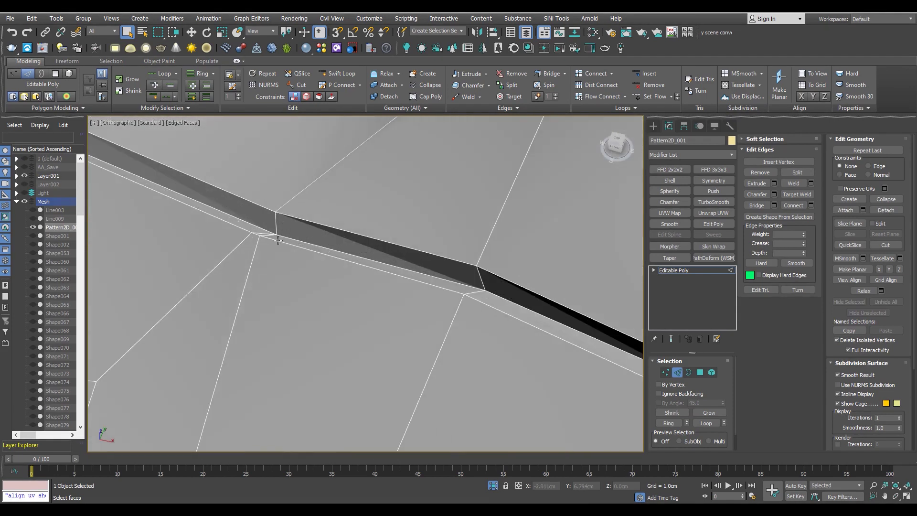
scroll(265, 256, up, 1)
scroll(265, 227, down, 4)
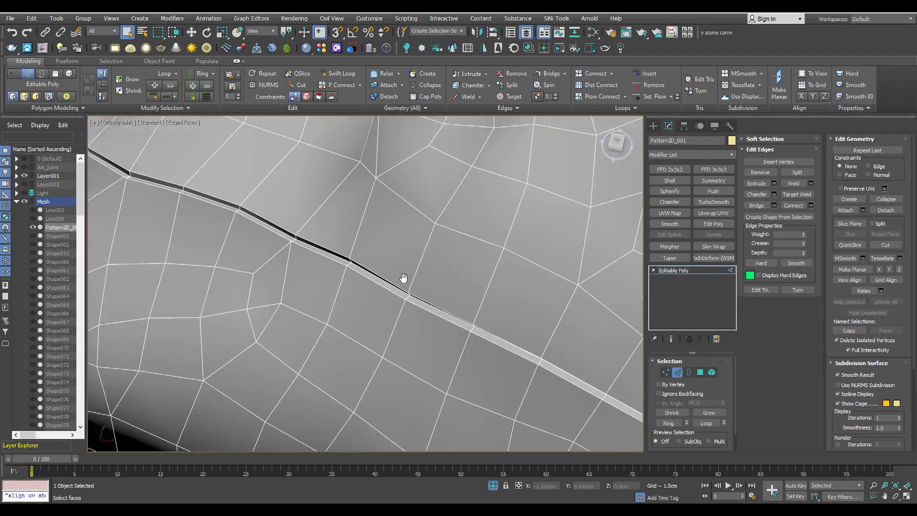
scroll(403, 278, down, 2)
scroll(388, 256, up, 5)
scroll(352, 256, up, 1)
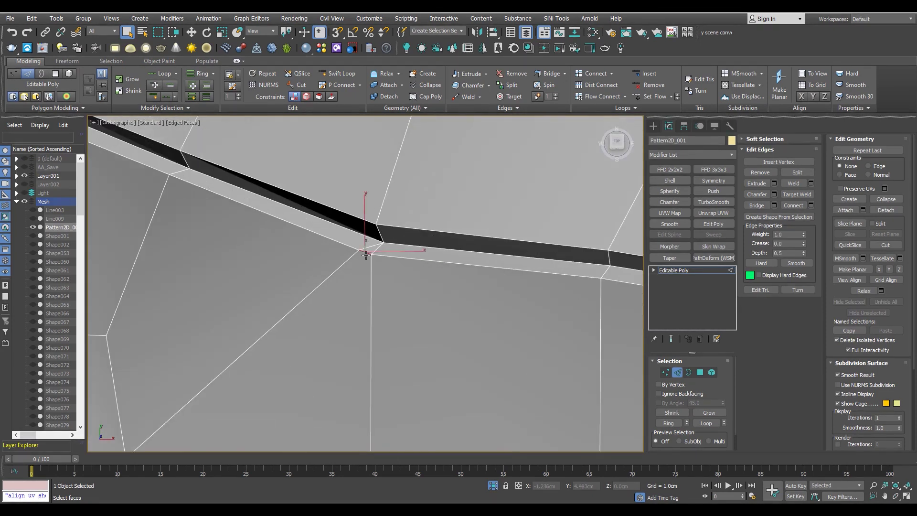
scroll(365, 254, down, 3)
mouse_move(363, 249)
middle_down()
mouse_move(320, 223)
mouse_move(352, 250)
middle_up()
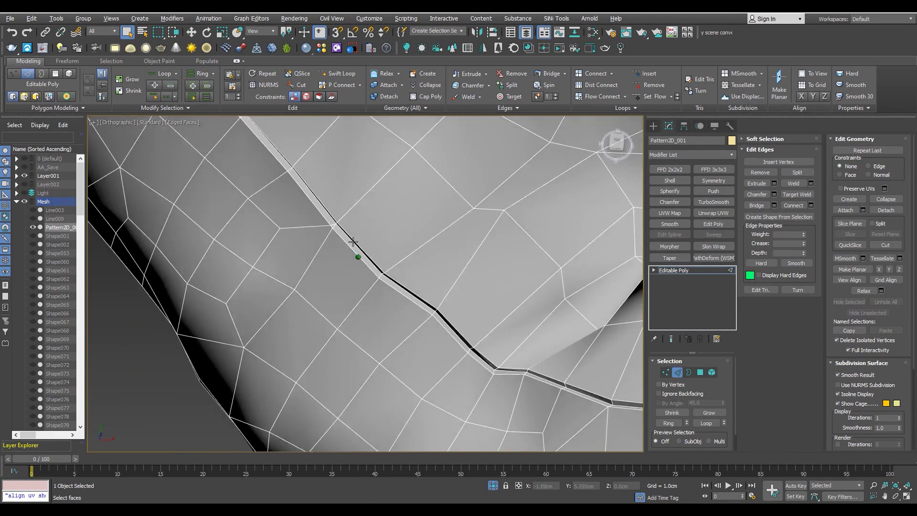
scroll(352, 249, up, 2)
scroll(319, 229, up, 4)
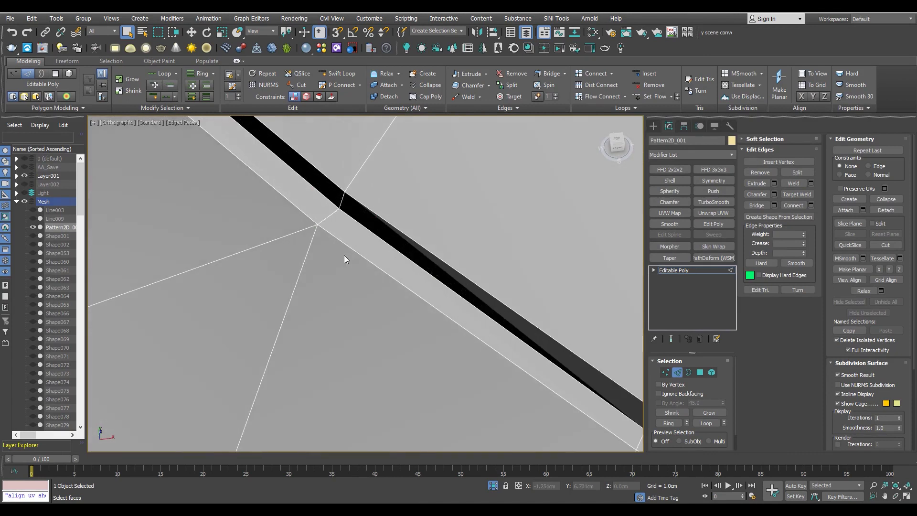
scroll(346, 258, down, 3)
scroll(374, 277, up, 2)
middle_drag(375, 276, 438, 323)
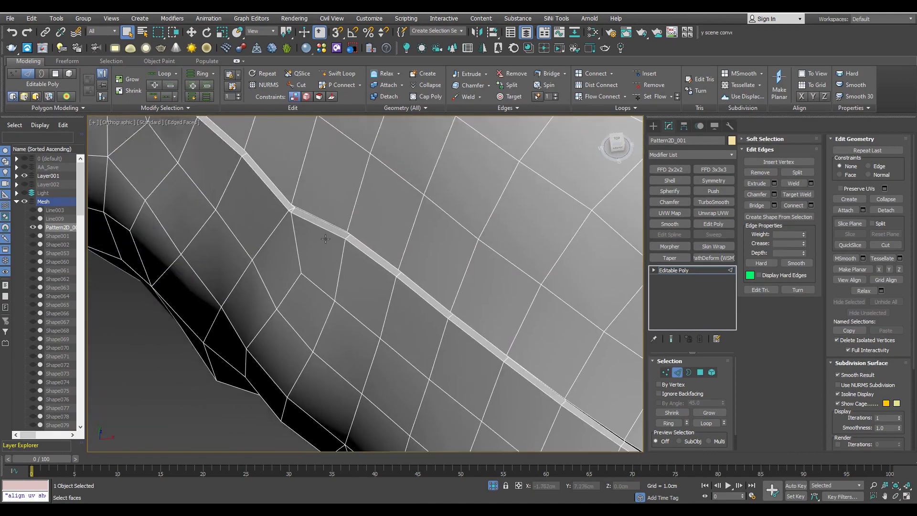
alt+middle_drag(325, 238, 317, 239)
scroll(358, 224, up, 3)
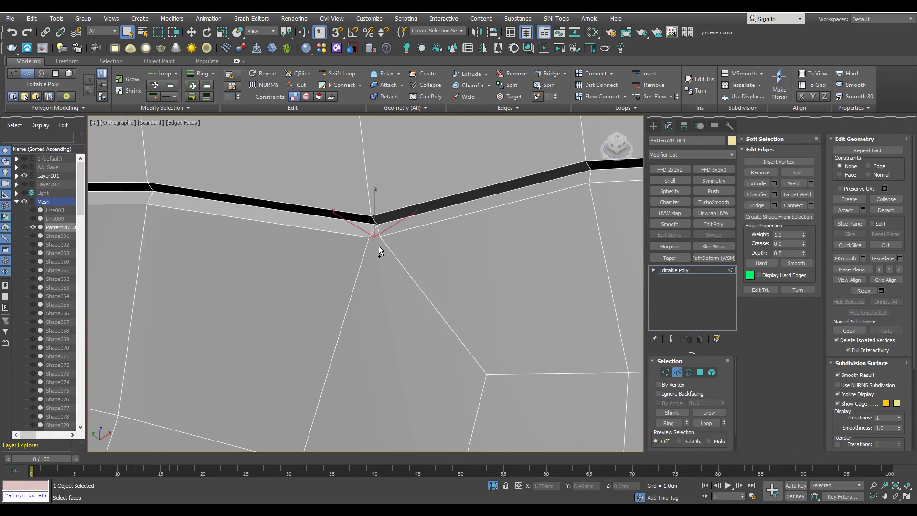
scroll(379, 247, down, 4)
alt+middle_drag(266, 253, 334, 229)
scroll(347, 220, up, 4)
scroll(347, 221, up, 2)
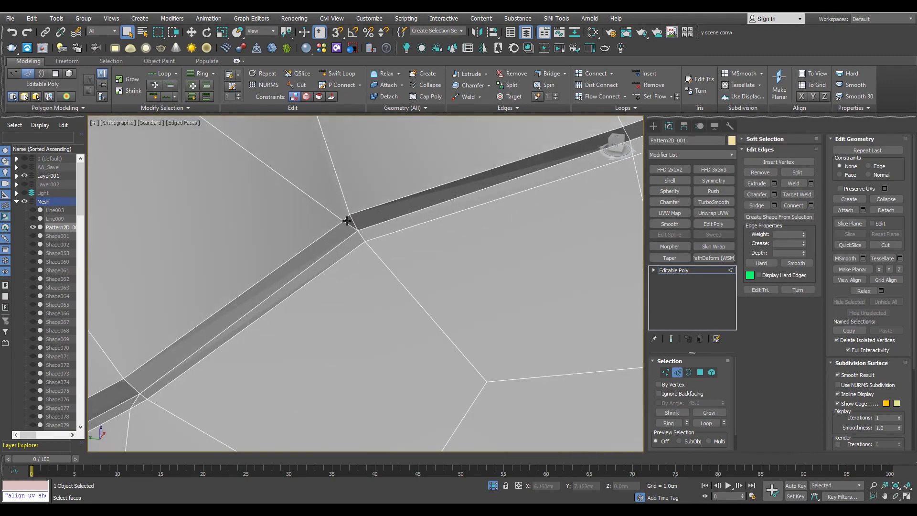
alt+middle_drag(157, 325, 308, 271)
mouse_move(207, 342)
alt+middle_down()
mouse_move(337, 246)
mouse_move(483, 217)
mouse_move(381, 206)
mouse_move(384, 252)
mouse_move(279, 186)
mouse_move(389, 221)
mouse_move(317, 189)
mouse_move(331, 221)
mouse_move(354, 208)
alt+middle_up()
- Check the short edge at the strip's lower vertex, then deselect it and inspect the mesh's lower edge
scroll(317, 188, up, 3)
scroll(314, 208, down, 3)
scroll(332, 221, up, 3)
scroll(365, 178, down, 2)
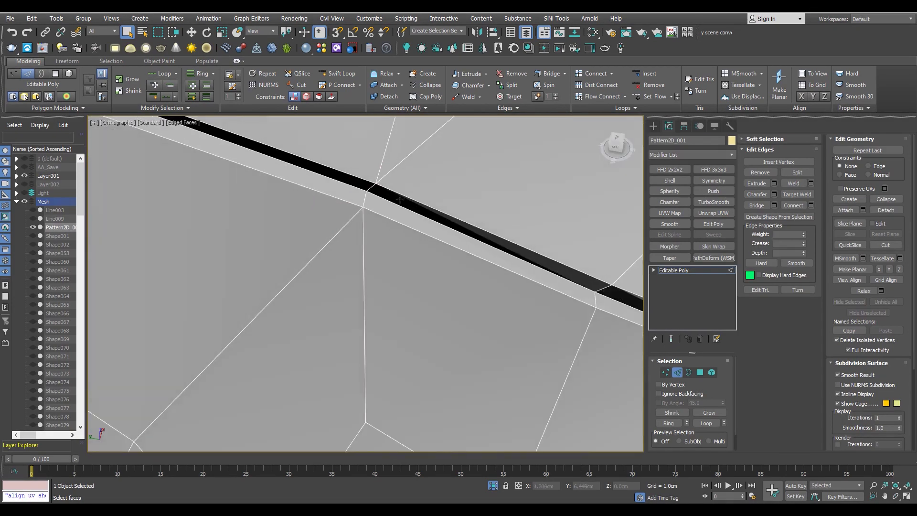
scroll(383, 239, down, 3)
scroll(386, 218, up, 4)
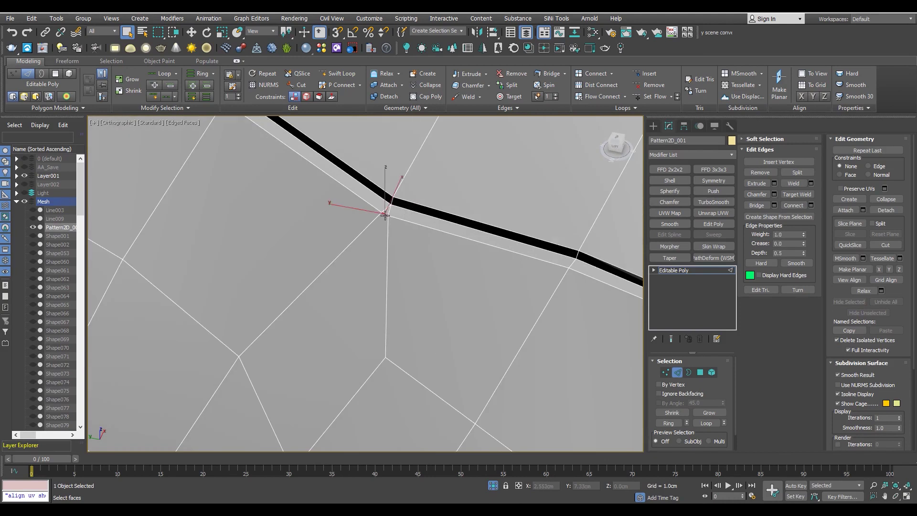
scroll(387, 233, down, 3)
scroll(301, 219, up, 1)
scroll(446, 258, up, 2)
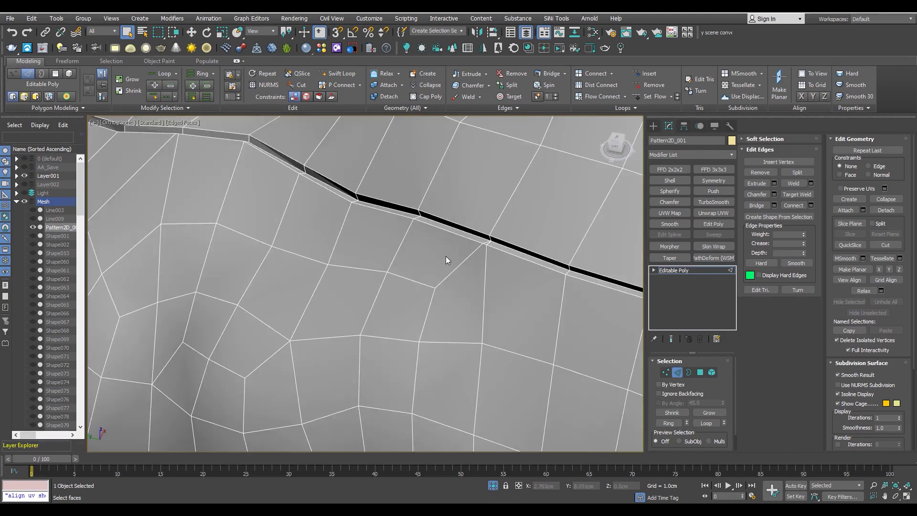
scroll(516, 245, up, 1)
scroll(318, 211, down, 3)
alt+middle_drag(432, 254, 288, 246)
scroll(404, 301, up, 2)
scroll(525, 319, up, 2)
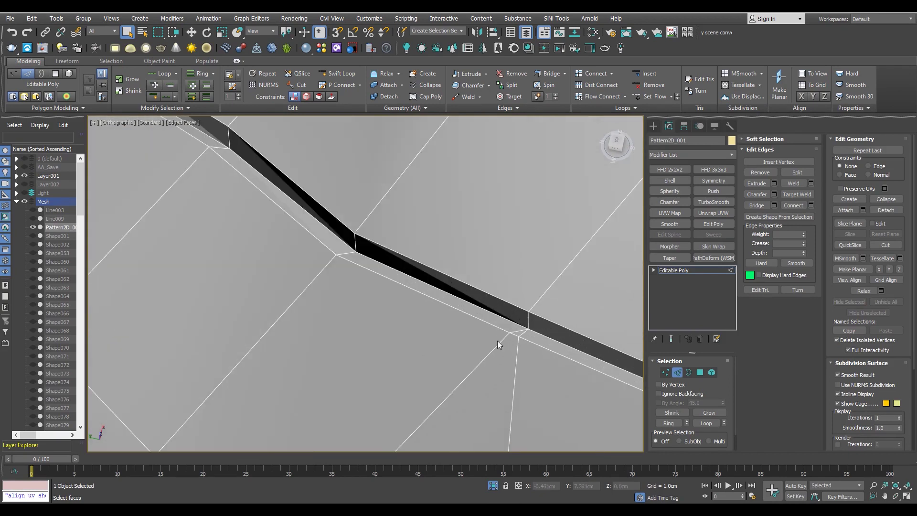
scroll(522, 325, up, 1)
click(524, 330)
scroll(459, 304, down, 3)
mouse_move(422, 289)
alt+middle_down()
mouse_move(425, 268)
mouse_move(413, 257)
alt+middle_up()
scroll(413, 257, up, 2)
scroll(411, 254, up, 1)
scroll(411, 253, up, 2)
scroll(415, 249, up, 1)
scroll(399, 267, down, 2)
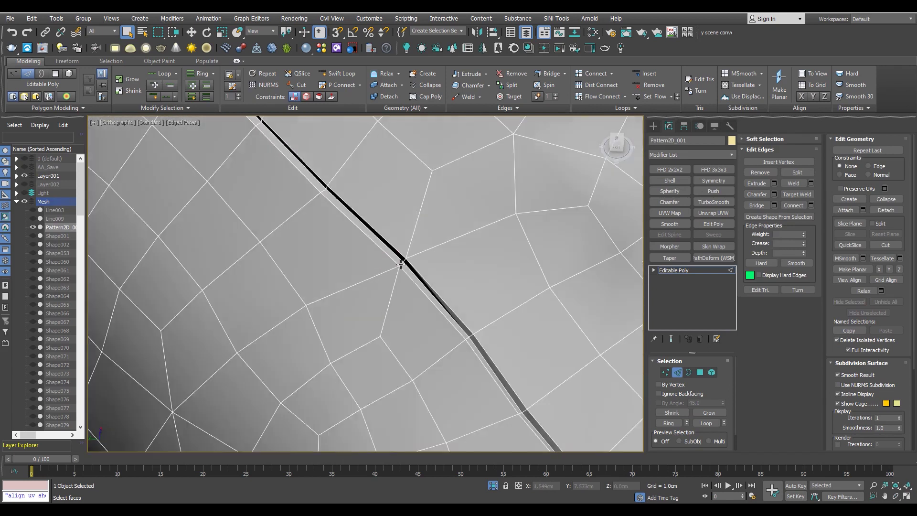
scroll(308, 185, down, 2)
click(308, 185)
scroll(311, 160, up, 4)
scroll(310, 162, down, 2)
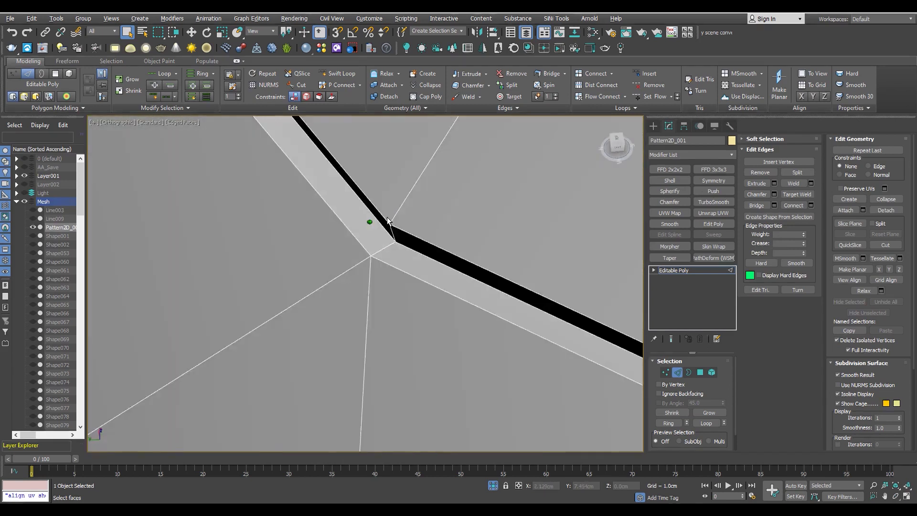
alt+middle_drag(368, 219, 382, 221)
scroll(382, 220, down, 3)
scroll(433, 226, down, 2)
scroll(433, 227, down, 2)
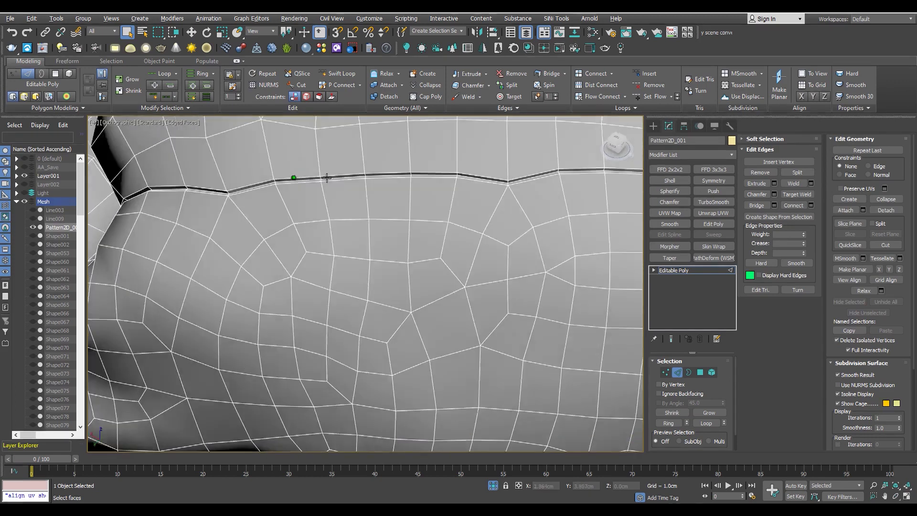
scroll(297, 173, down, 3)
alt+middle_drag(360, 161, 333, 164)
scroll(334, 164, up, 1)
scroll(357, 170, up, 5)
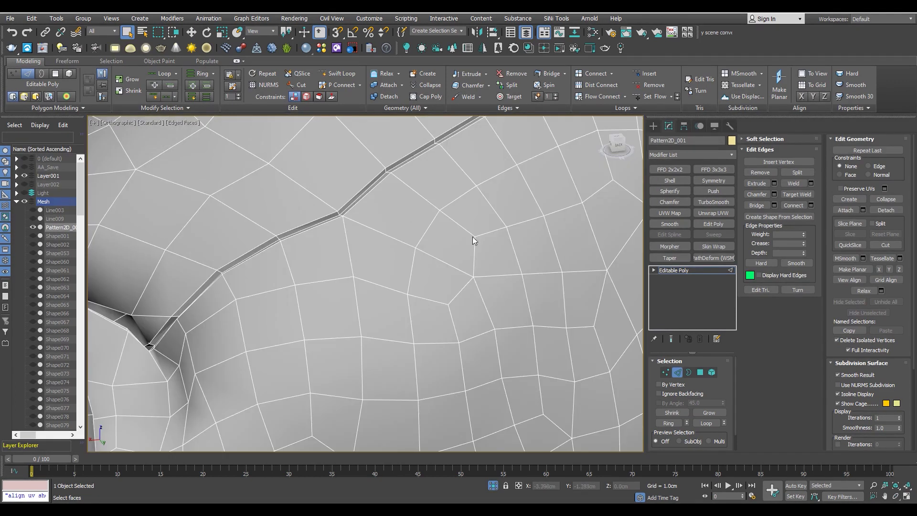
- Reselect the cushion and return to its Editable Poly at edge level
click(713, 201)
scroll(327, 238, down, 5)
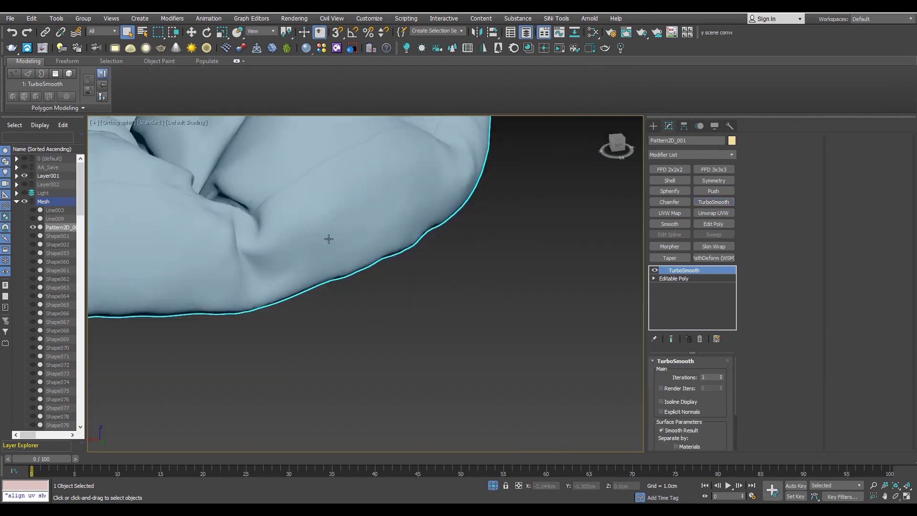
click(388, 318)
scroll(388, 276, up, 2)
scroll(358, 277, up, 2)
scroll(381, 300, up, 5)
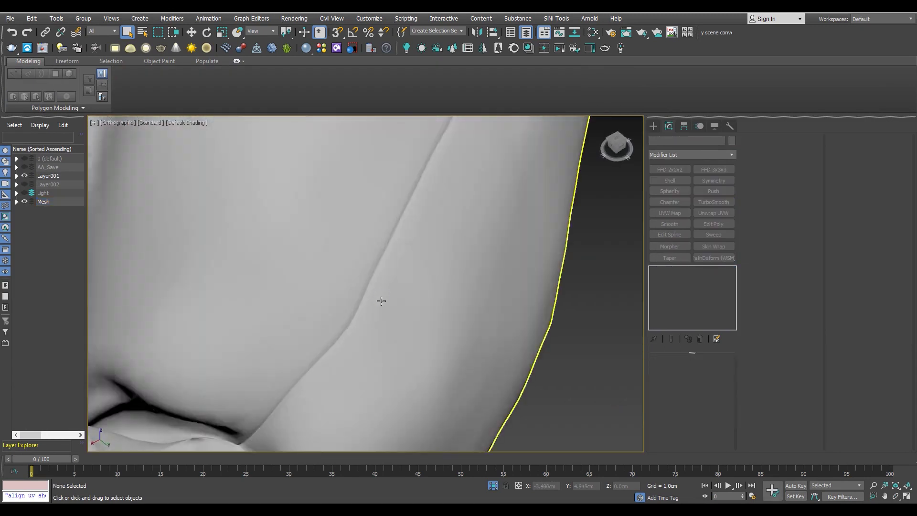
click(372, 303)
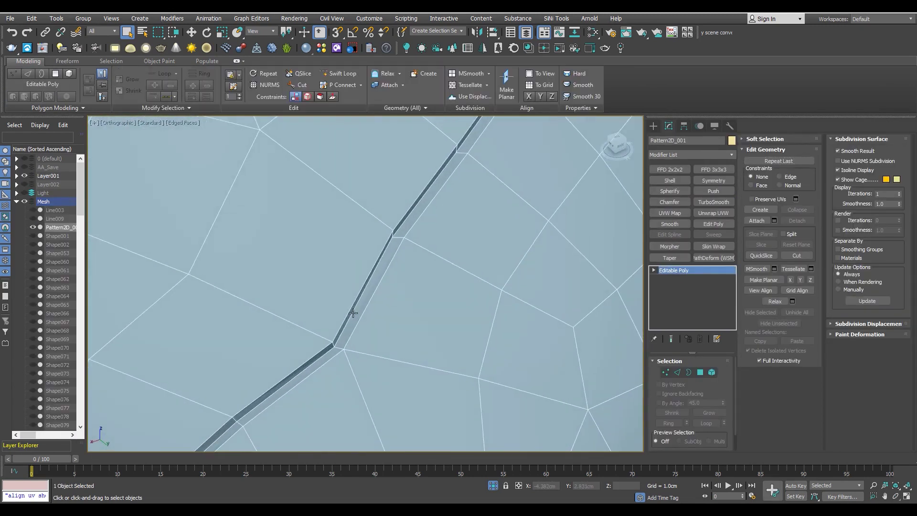
key(2)
click(353, 313)
click(700, 372)
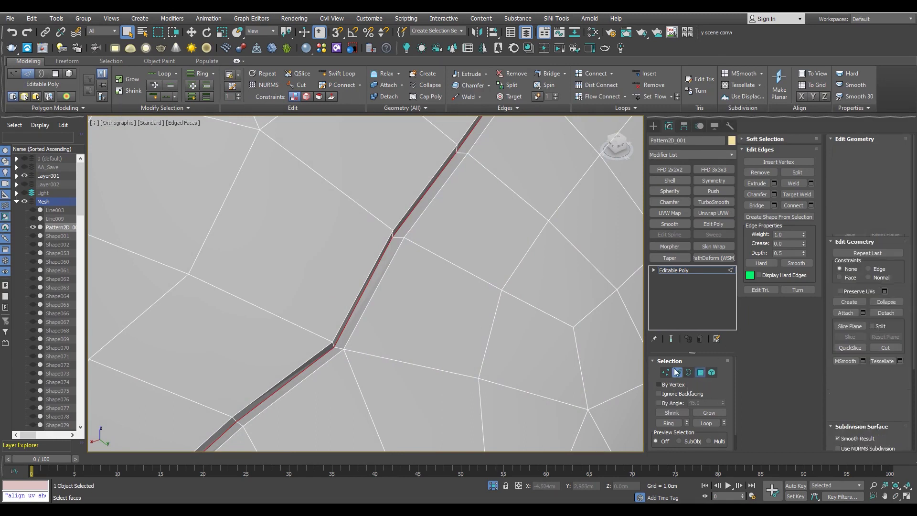
click(678, 372)
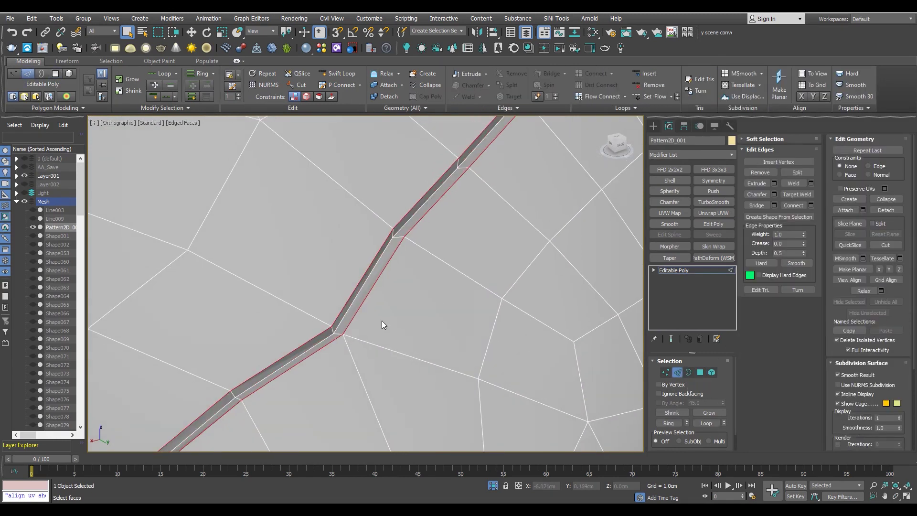
- Chamfer the seam strip's border edges by about 0.002cm and exit edge editing
key(ctrl+shift+c)
scroll(411, 233, down, 3)
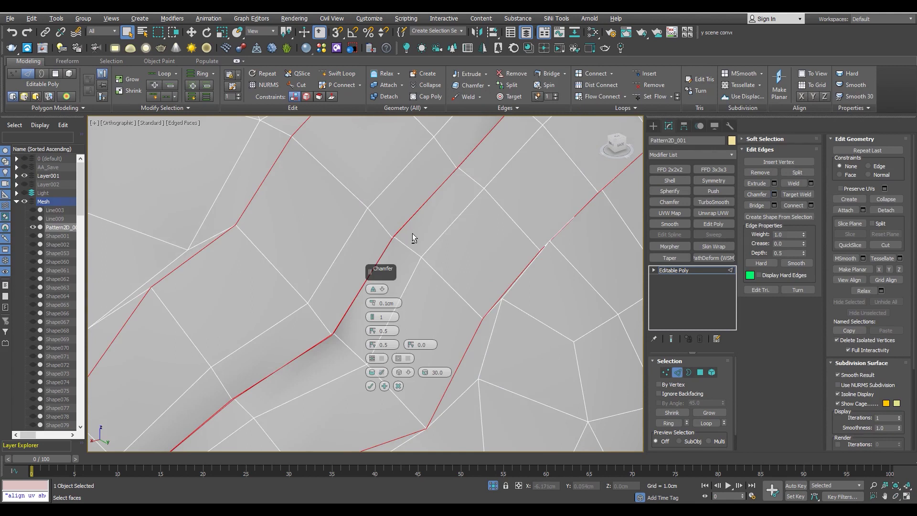
scroll(396, 292, down, 2)
scroll(395, 299, up, 2)
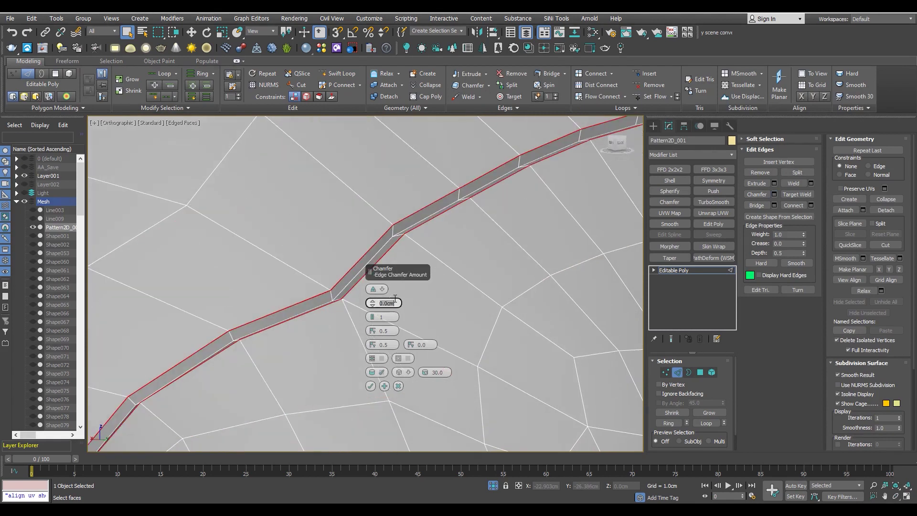
scroll(317, 281, up, 2)
scroll(236, 301, up, 2)
scroll(286, 301, up, 2)
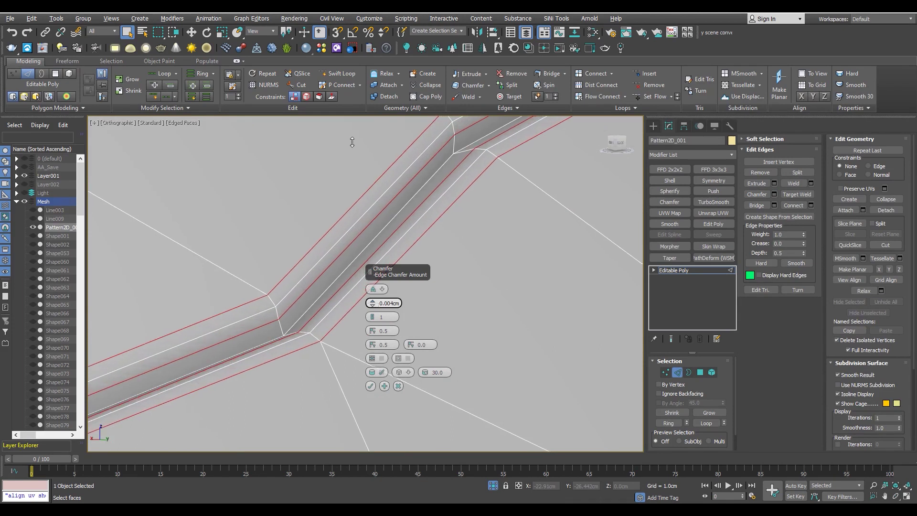
drag(352, 142, 391, 354)
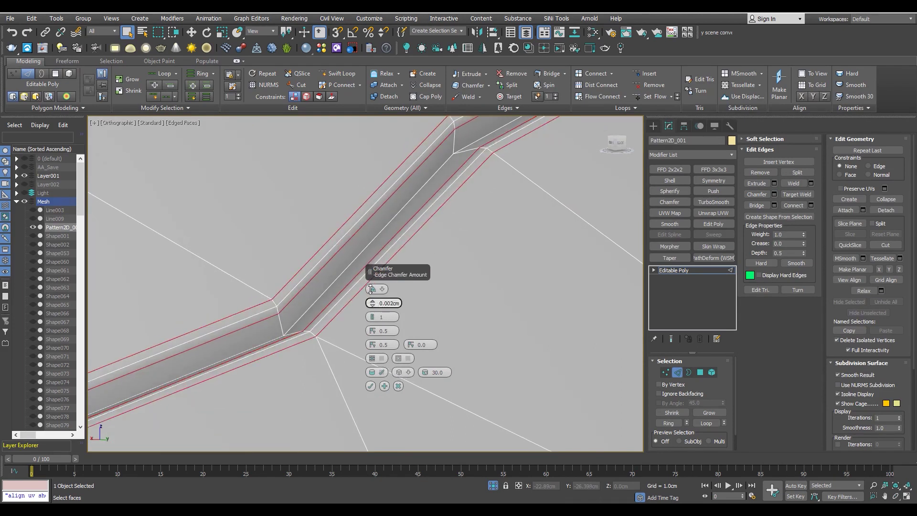
click(370, 385)
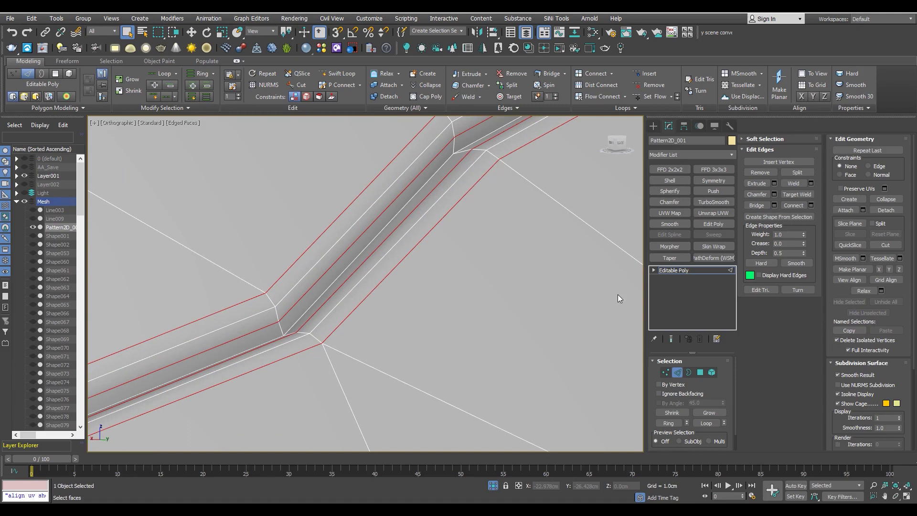
click(675, 270)
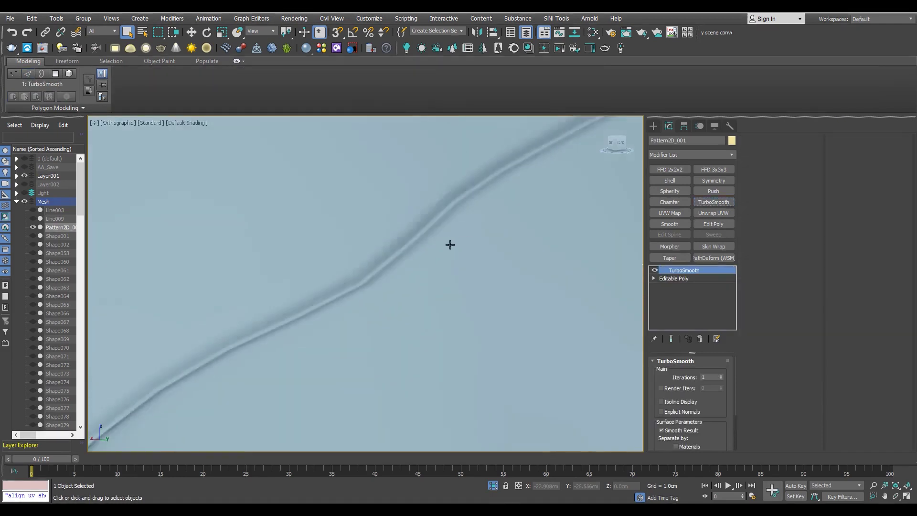
- Orbit around the smoothed cushion to look at its panel seams from several angles
scroll(449, 243, down, 5)
scroll(444, 253, up, 3)
middle_drag(440, 263, 352, 318)
scroll(406, 280, down, 4)
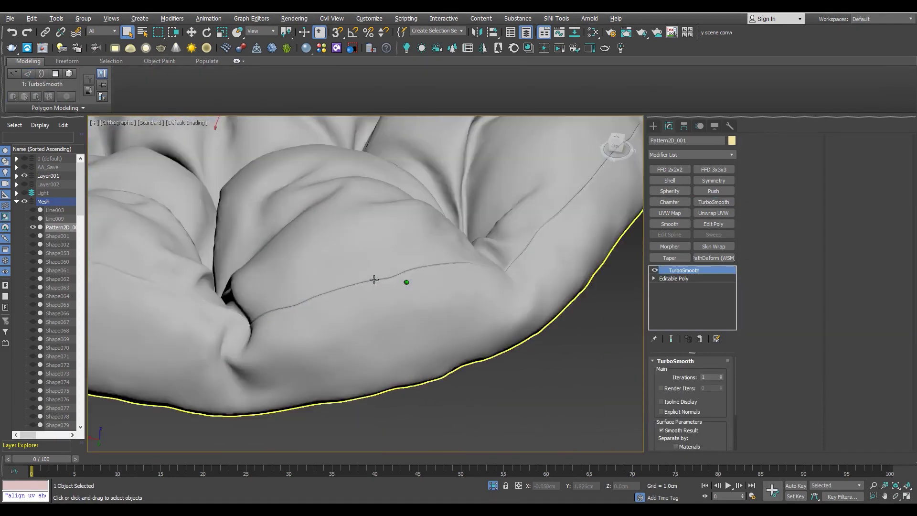
alt+middle_drag(406, 281, 405, 282)
scroll(540, 282, up, 4)
scroll(540, 281, down, 4)
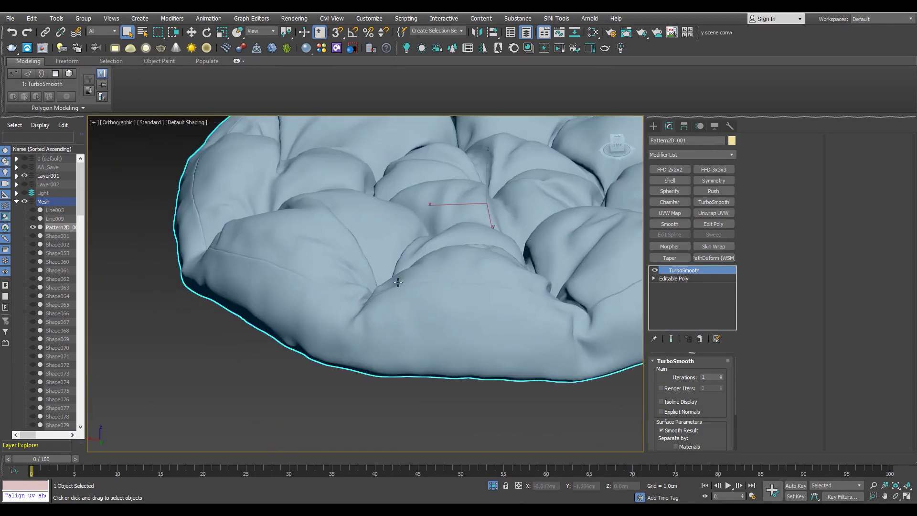
alt+middle_drag(540, 281, 307, 285)
scroll(307, 284, up, 3)
scroll(253, 279, up, 3)
scroll(253, 279, up, 2)
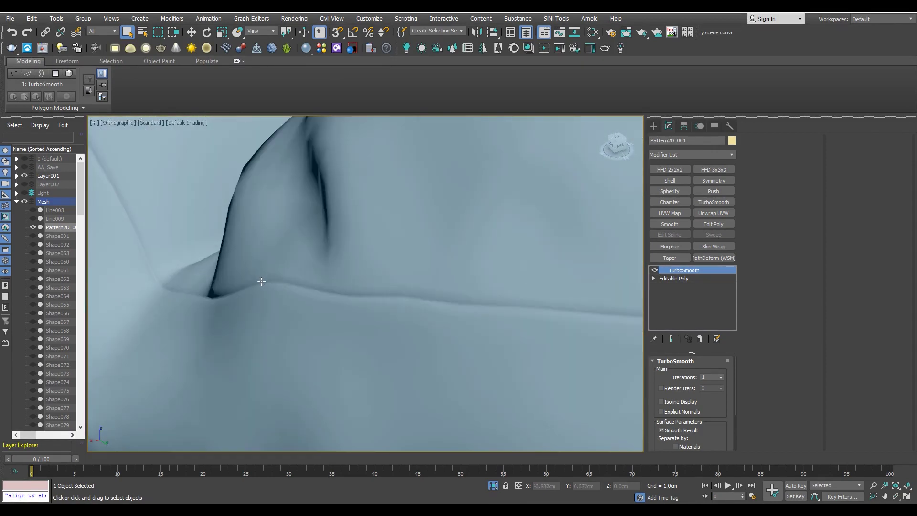
- Toggle TurboSmooth off and back on to compare the gap along the H0/J2 seam
key(ctrl+z)
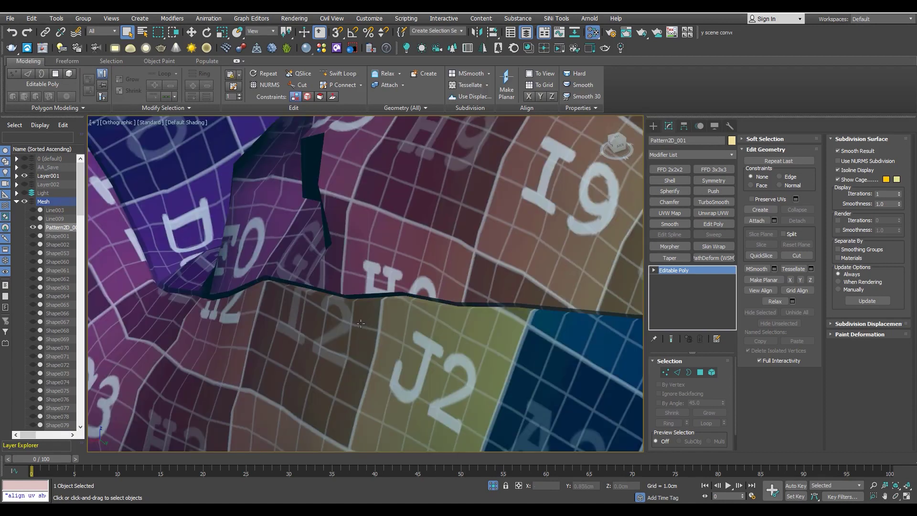
scroll(361, 323, up, 3)
alt+middle_drag(361, 323, 430, 286)
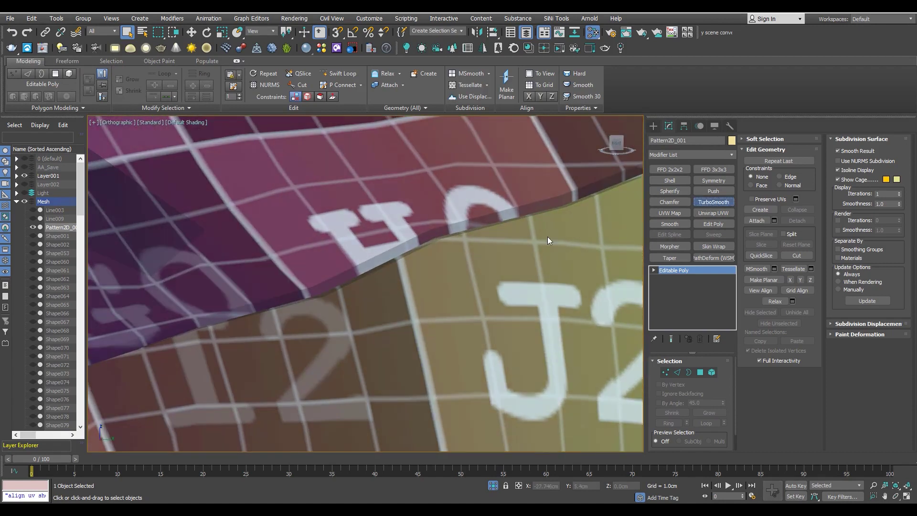
key(ctrl+y)
alt+middle_drag(547, 237, 332, 319)
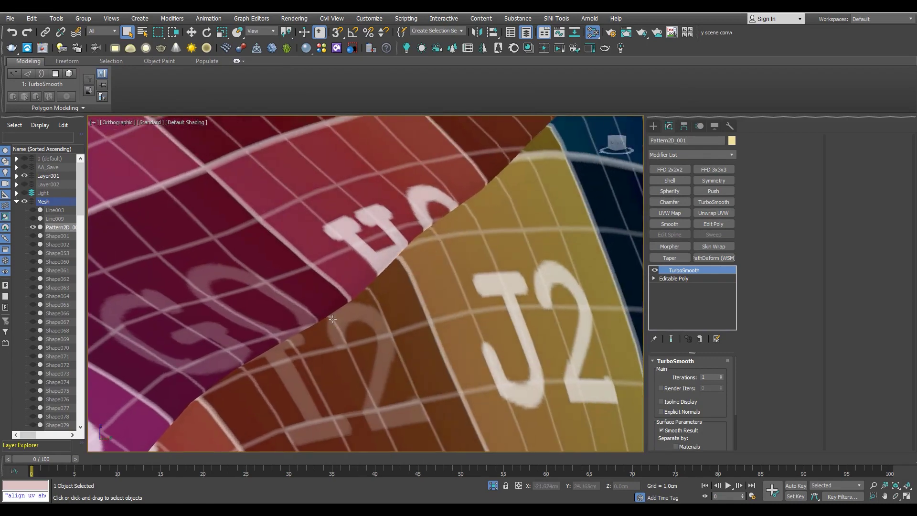
- Remove the smoothing preview and show Edged Faces wireframe over the shaded cushion
key(F4)
scroll(358, 306, down, 2)
key(ctrl+z)
scroll(385, 285, down, 2)
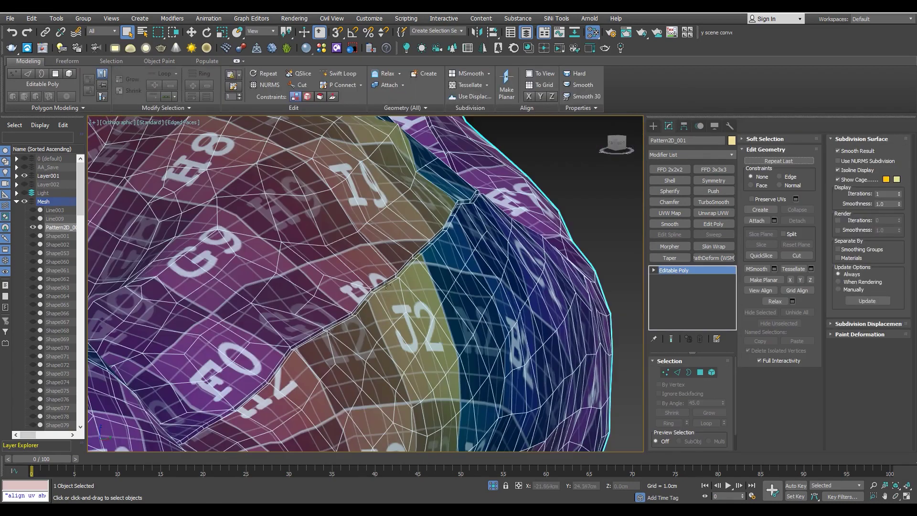
scroll(386, 285, up, 2)
- Enter Edge sub-object level and close in on the seam edges
key(2)
scroll(386, 285, down, 3)
mouse_move(386, 285)
alt+middle_down()
mouse_move(564, 257)
mouse_move(449, 287)
mouse_move(344, 267)
mouse_move(372, 220)
mouse_move(430, 267)
alt+middle_up()
scroll(343, 268, up, 3)
scroll(315, 271, up, 2)
scroll(345, 267, down, 4)
scroll(429, 267, down, 2)
scroll(510, 308, up, 4)
scroll(510, 308, down, 3)
scroll(274, 319, up, 4)
mouse_move(274, 319)
middle_down()
mouse_move(257, 306)
mouse_move(333, 303)
mouse_move(329, 317)
middle_up()
scroll(256, 306, up, 4)
- Select an edge running along the cushion's seam in Edge mode
key(ctrl+z)
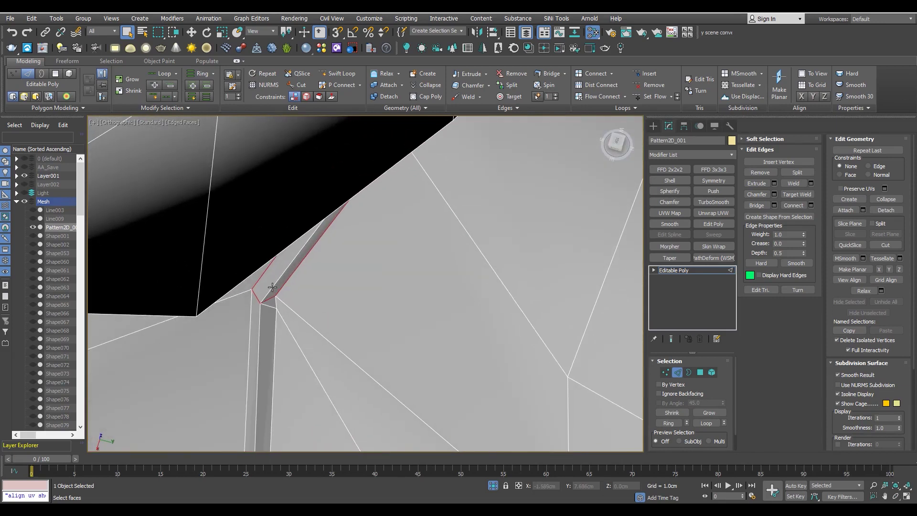
key(4)
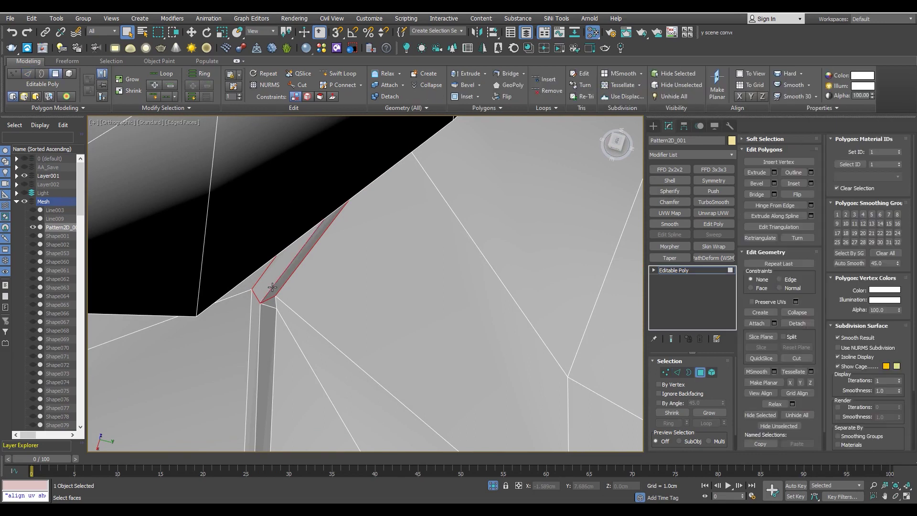
key(2)
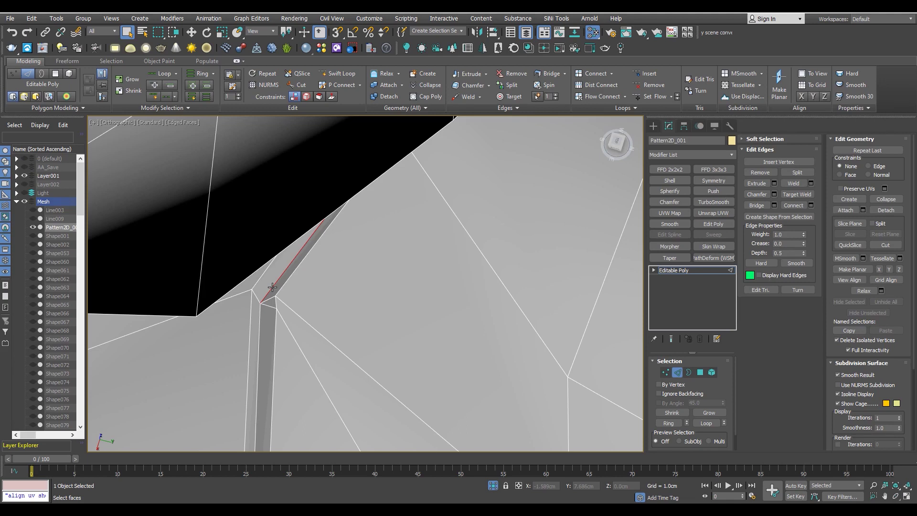
scroll(272, 299, up, 2)
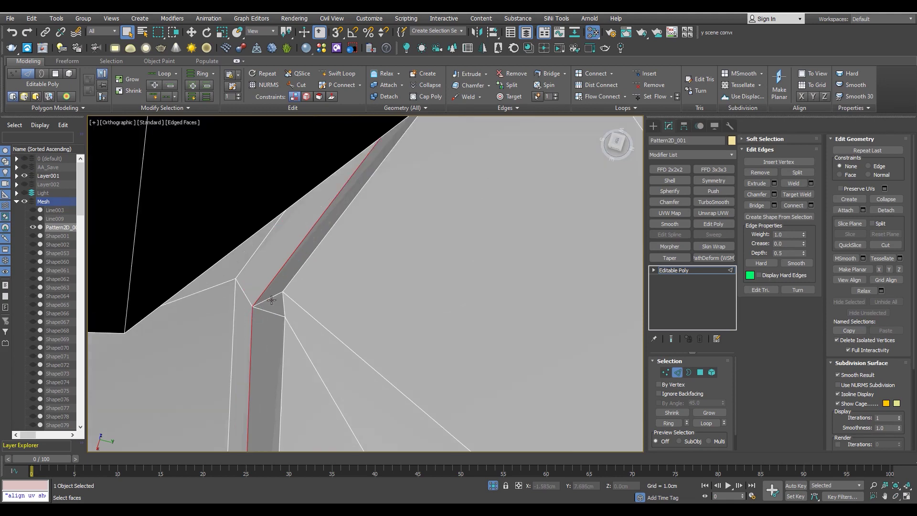
scroll(284, 303, down, 2)
click(264, 321)
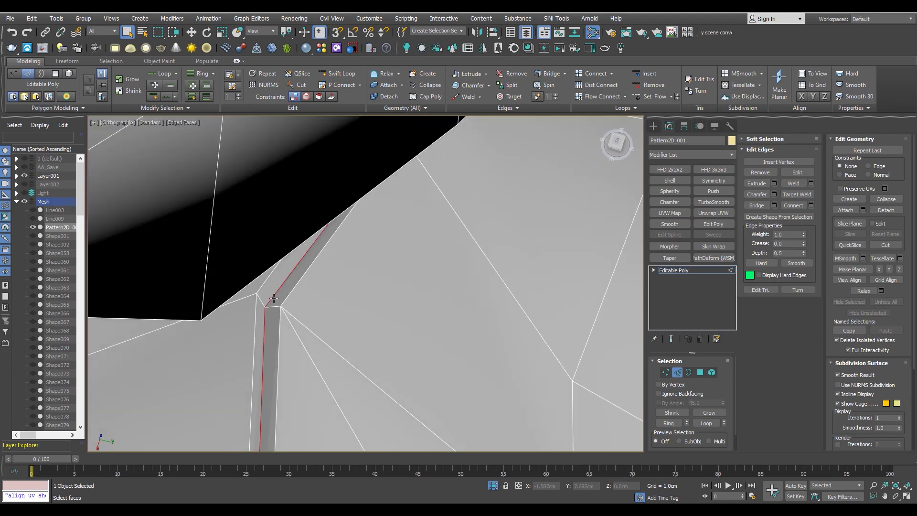
- Orbit and pan so the selected seam loop runs across the view
scroll(274, 298, down, 3)
scroll(268, 369, down, 2)
mouse_move(333, 273)
alt+middle_down()
mouse_move(327, 221)
mouse_move(289, 237)
mouse_move(502, 262)
mouse_move(429, 268)
mouse_move(287, 303)
mouse_move(375, 284)
mouse_move(311, 293)
mouse_move(266, 227)
mouse_move(368, 330)
alt+middle_up()
scroll(376, 285, up, 5)
scroll(364, 287, up, 3)
scroll(368, 296, down, 5)
scroll(265, 227, up, 5)
scroll(287, 279, up, 2)
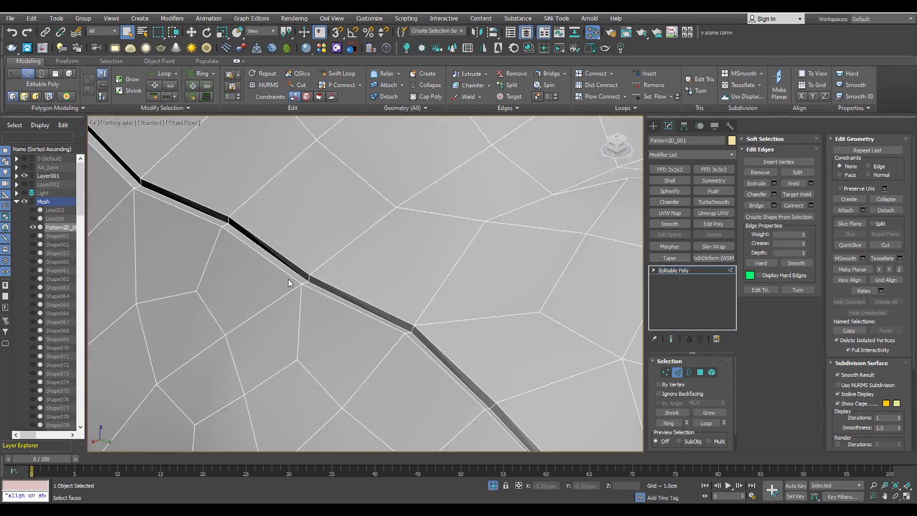
scroll(288, 279, up, 2)
mouse_move(289, 280)
middle_down()
mouse_move(290, 251)
mouse_move(337, 276)
mouse_move(280, 273)
mouse_move(530, 317)
mouse_move(305, 269)
middle_up()
scroll(388, 300, down, 4)
mouse_move(388, 300)
alt+middle_down()
mouse_move(379, 297)
mouse_move(430, 273)
mouse_move(421, 277)
mouse_move(536, 324)
mouse_move(387, 290)
mouse_move(350, 311)
mouse_move(249, 274)
alt+middle_up()
scroll(406, 290, up, 4)
scroll(410, 287, down, 4)
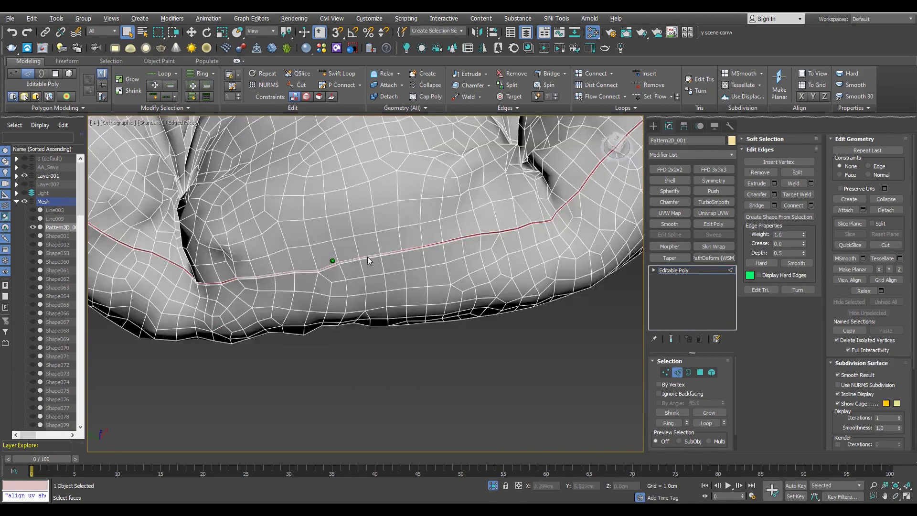
- Orbit around the cushion to check the seam loop continues along the lower side
mouse_move(281, 247)
alt+middle_down()
mouse_move(194, 280)
mouse_move(497, 287)
mouse_move(509, 252)
mouse_move(245, 311)
alt+middle_up()
scroll(510, 252, down, 5)
scroll(245, 311, up, 2)
scroll(245, 311, up, 2)
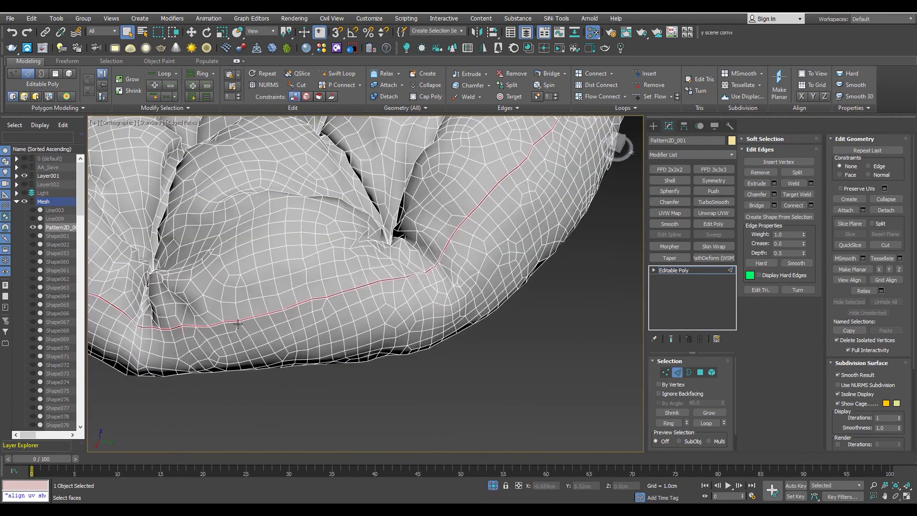
scroll(245, 310, up, 3)
scroll(245, 311, up, 2)
scroll(315, 318, up, 3)
scroll(315, 319, down, 2)
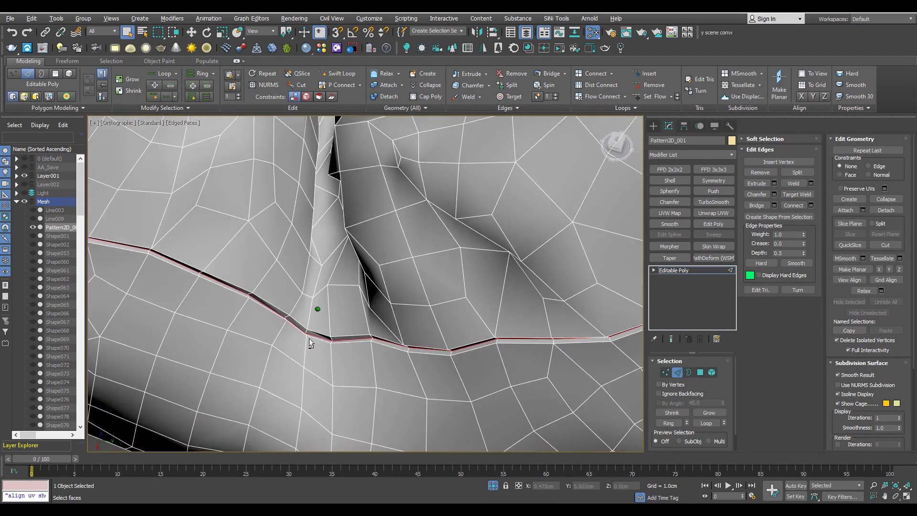
scroll(316, 318, down, 4)
mouse_move(316, 318)
alt+middle_down()
mouse_move(125, 344)
mouse_move(266, 307)
mouse_move(241, 328)
mouse_move(404, 323)
mouse_move(289, 260)
mouse_move(427, 281)
alt+middle_up()
scroll(220, 306, up, 3)
alt+middle_drag(348, 297, 502, 280)
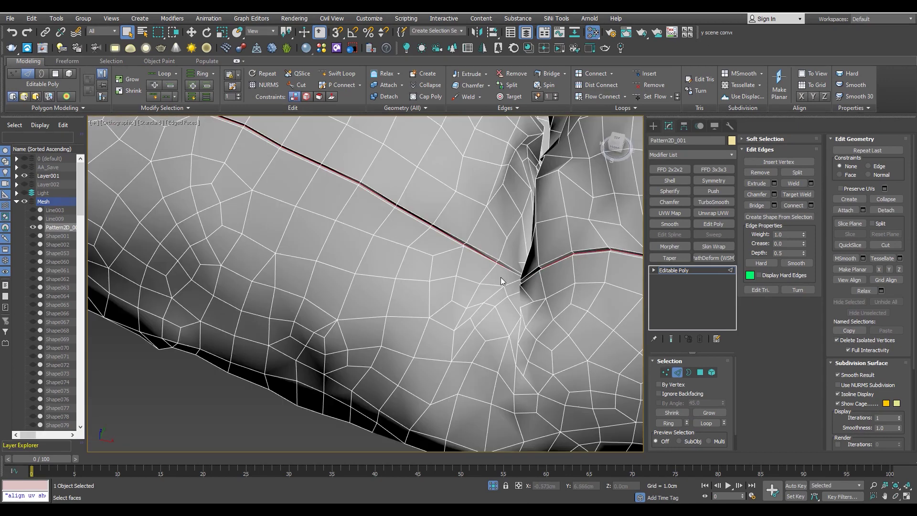
scroll(501, 281, down, 4)
mouse_move(434, 276)
alt+middle_down()
mouse_move(465, 270)
mouse_move(393, 288)
alt+middle_up()
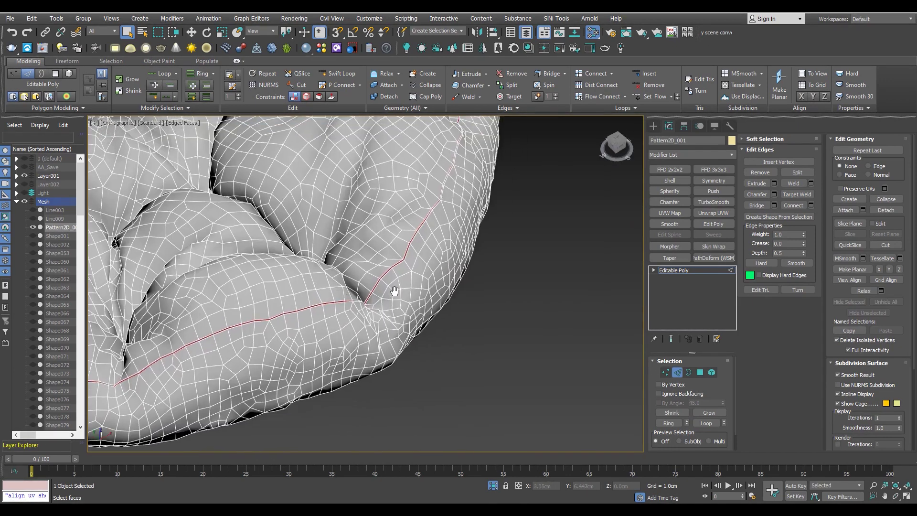
scroll(393, 288, down, 4)
scroll(412, 264, up, 5)
scroll(413, 264, up, 4)
scroll(475, 274, up, 2)
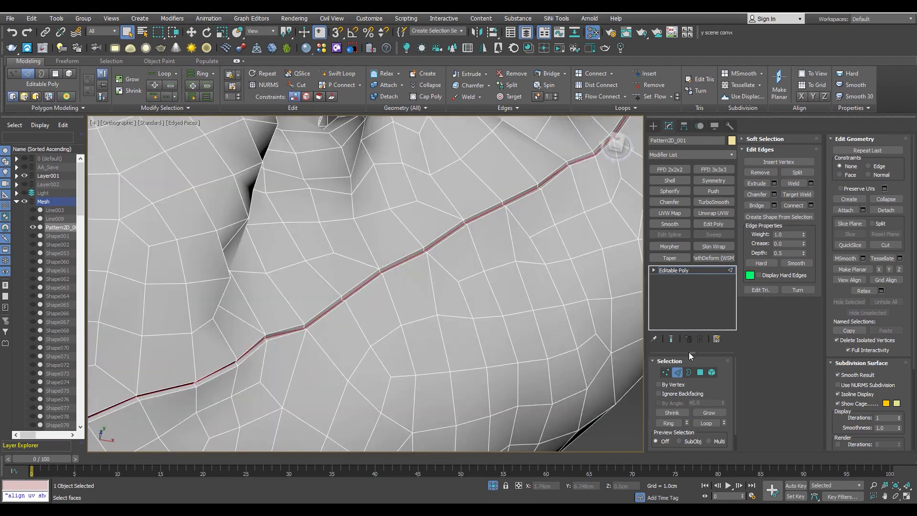
- Switch to Polygon level to see the seam as a narrow strip of faces
click(700, 372)
scroll(532, 227, up, 2)
scroll(532, 227, down, 1)
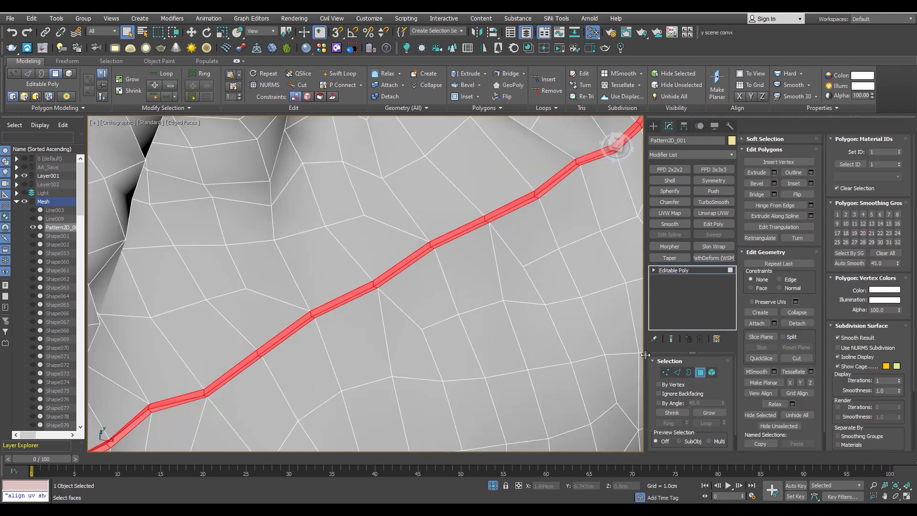
- Chamfer the seam strip's border edges by 0.005cm
click(678, 372)
alt+middle_drag(459, 266, 429, 282)
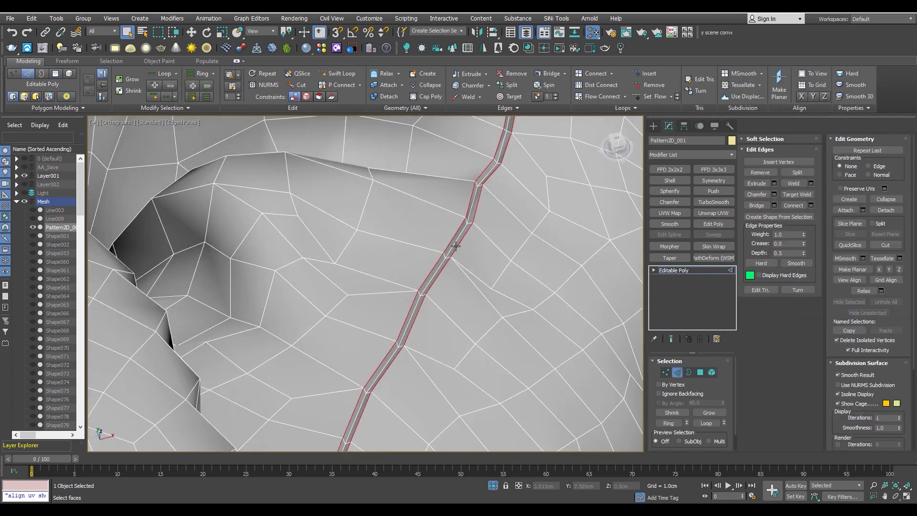
scroll(429, 282, up, 2)
click(773, 194)
scroll(500, 255, down, 2)
scroll(500, 255, up, 3)
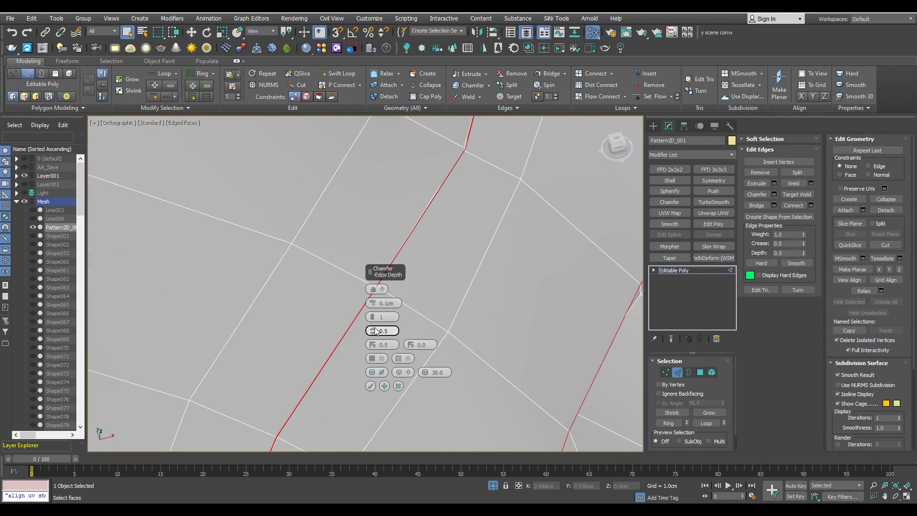
key(Return)
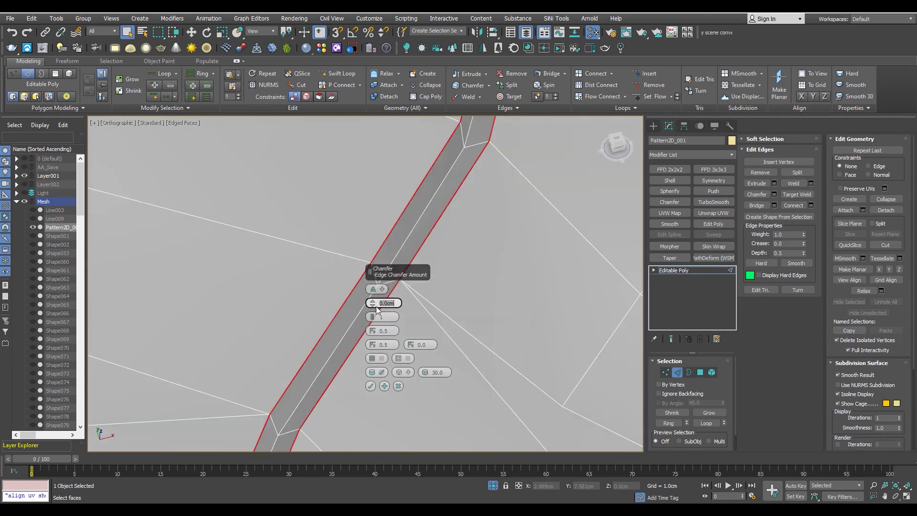
drag(374, 289, 383, 111)
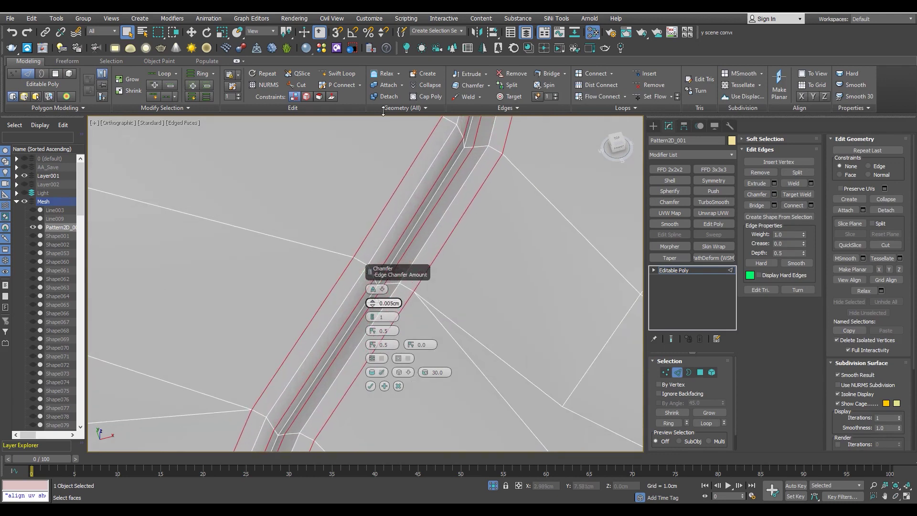
click(370, 386)
- Leave Edge sub-object level and hide the Edged Faces wireframe
key(2)
scroll(394, 248, down, 5)
scroll(390, 306, down, 3)
scroll(382, 296, down, 3)
key(F4)
scroll(348, 276, down, 2)
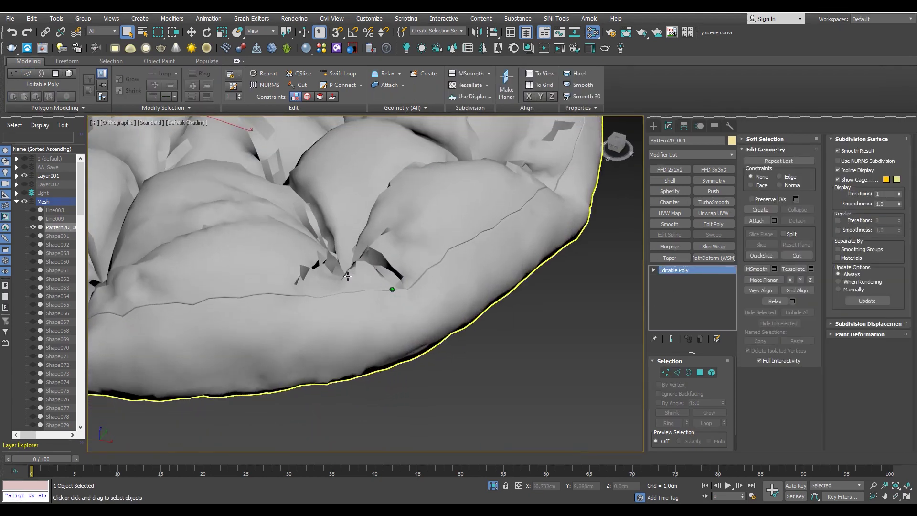
scroll(348, 276, up, 4)
click(718, 201)
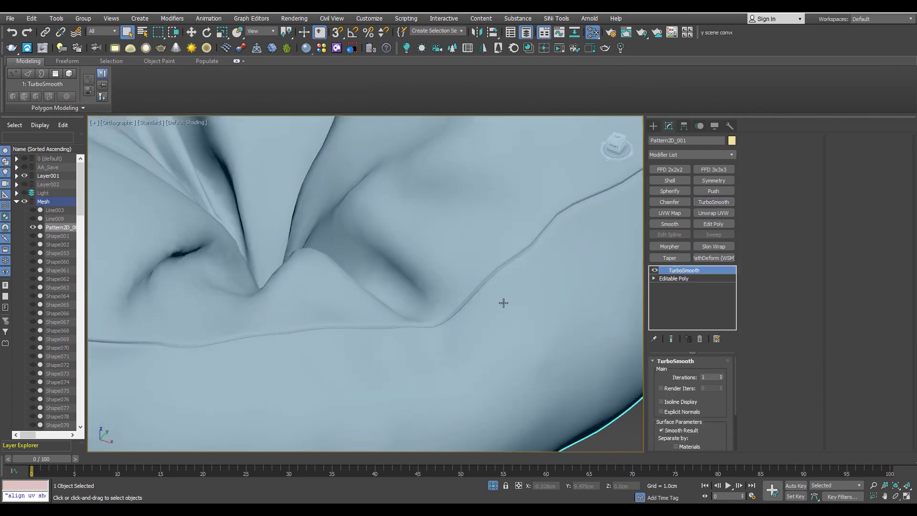
scroll(501, 341, down, 2)
scroll(474, 341, down, 3)
middle_drag(475, 342, 483, 327)
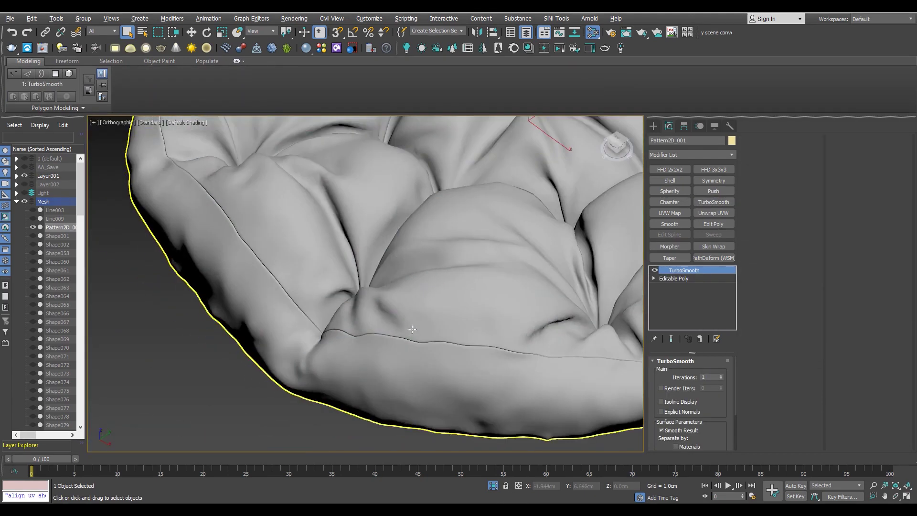
key(ctrl+z)
scroll(409, 331, up, 4)
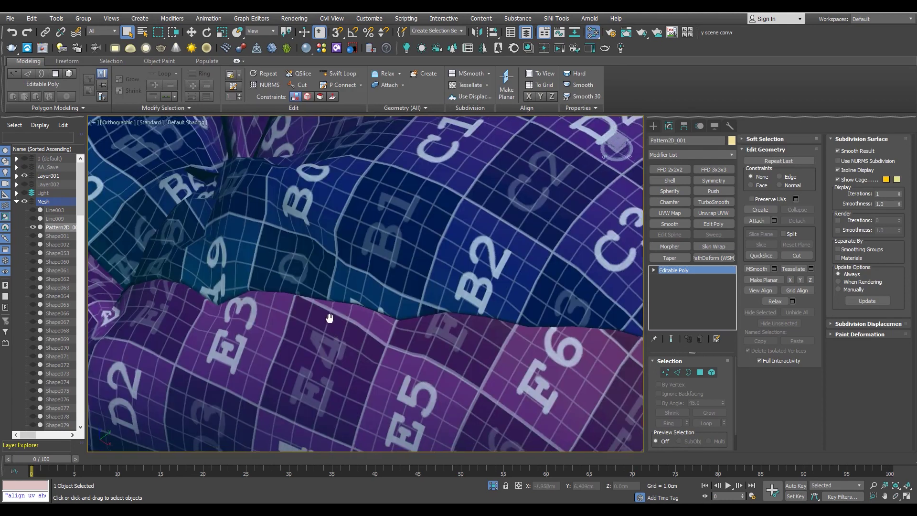
scroll(328, 318, up, 3)
scroll(309, 270, up, 3)
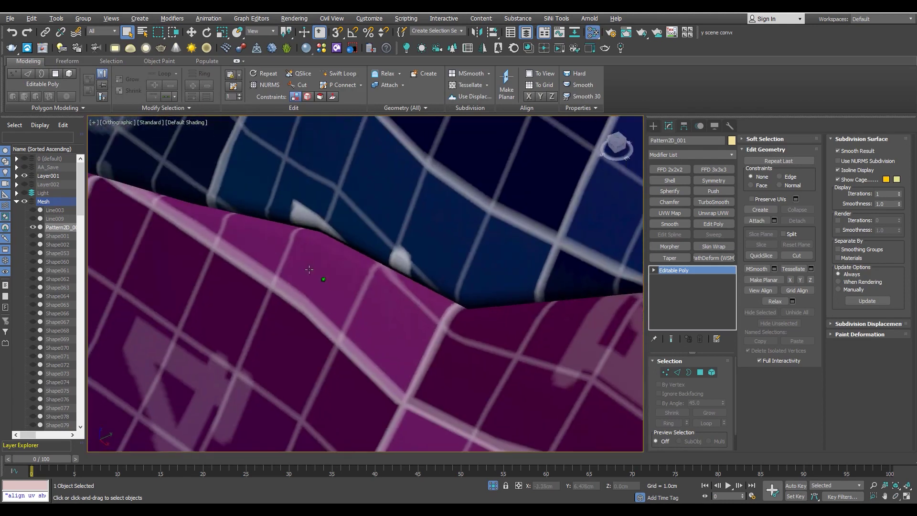
scroll(309, 270, down, 2)
scroll(308, 267, down, 3)
scroll(306, 261, down, 3)
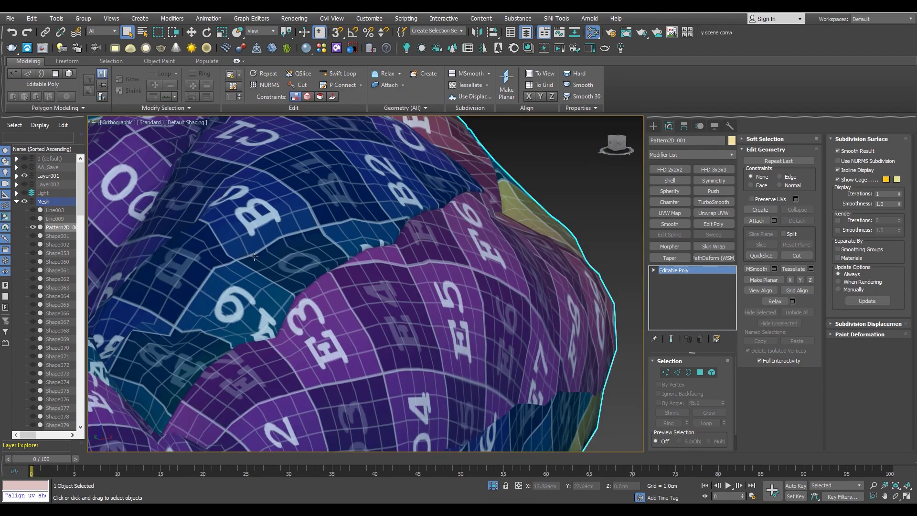
scroll(254, 256, down, 3)
scroll(370, 269, up, 3)
scroll(377, 267, up, 2)
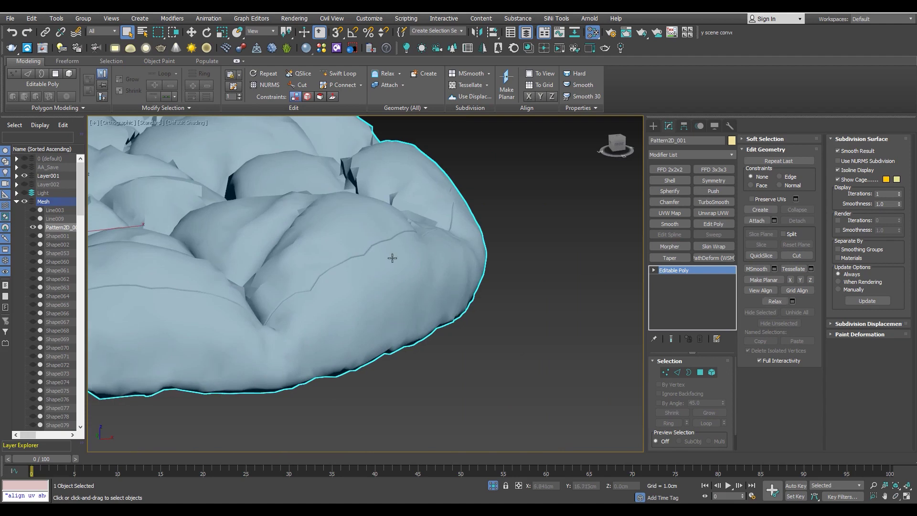
alt+middle_drag(392, 258, 349, 254)
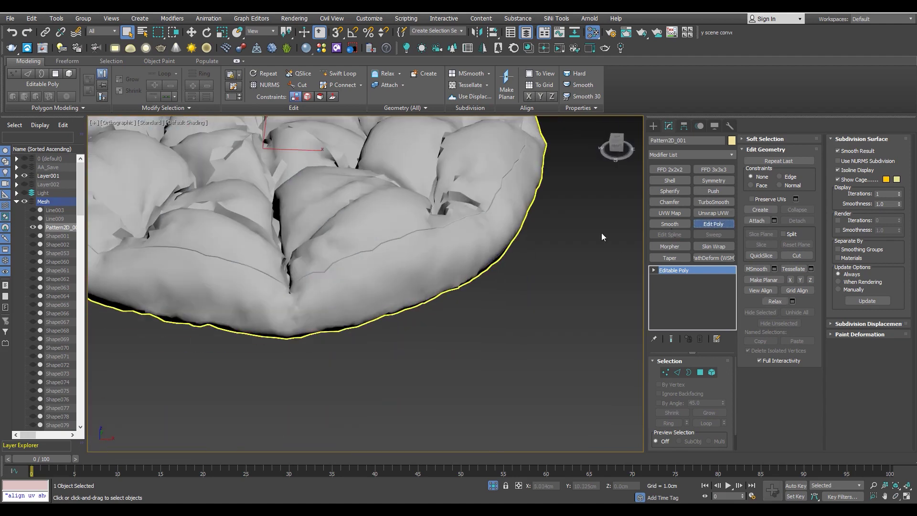
- Select all 9083 cushion polygons, Clear All smoothing groups, then show Edged Faces again
key(4)
key(ctrl+a)
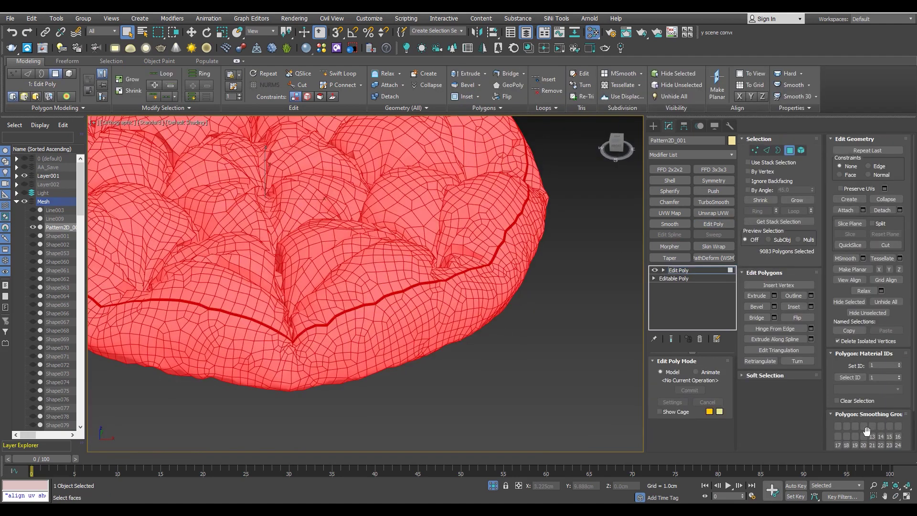
scroll(866, 430, down, 2)
click(881, 420)
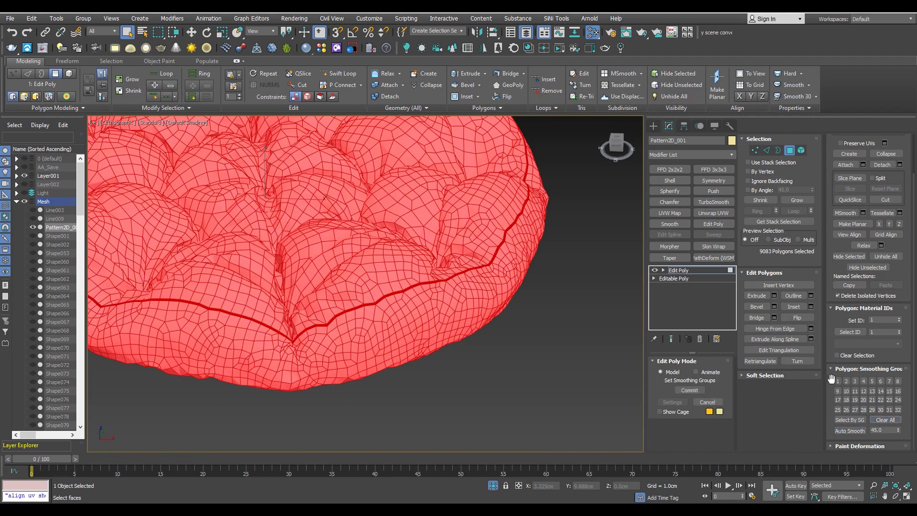
click(624, 374)
scroll(445, 302, up, 5)
scroll(445, 302, down, 5)
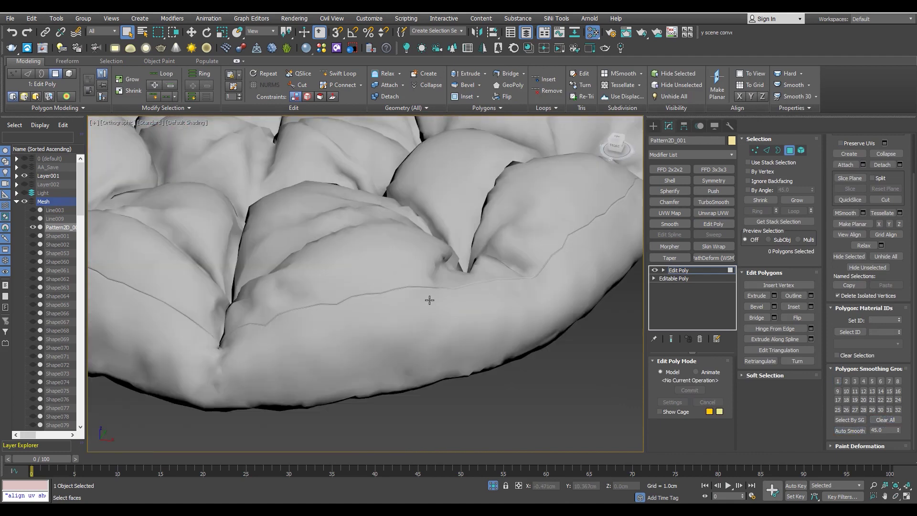
alt+middle_drag(469, 272, 464, 256)
scroll(464, 257, up, 3)
key(F4)
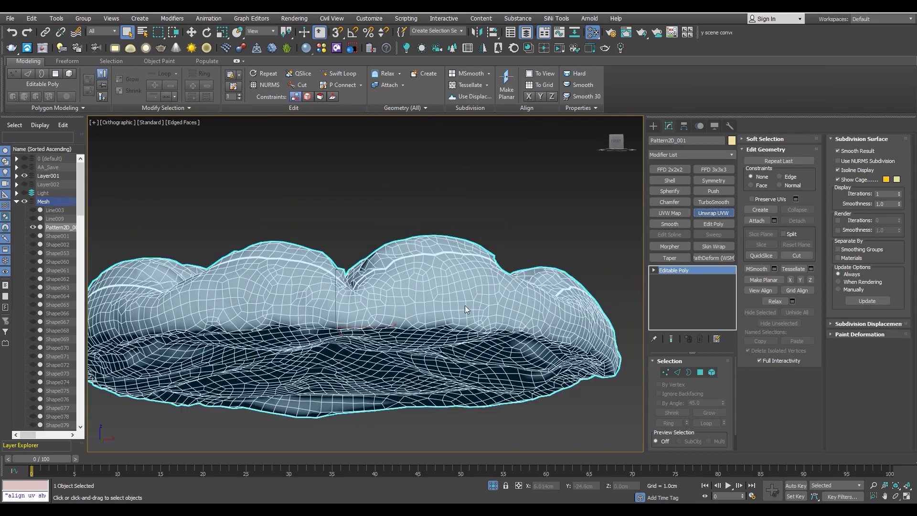
- Enter Edge mode and select the edge loop around the cushion's side
scroll(458, 301, up, 1)
scroll(440, 299, up, 4)
scroll(445, 289, up, 2)
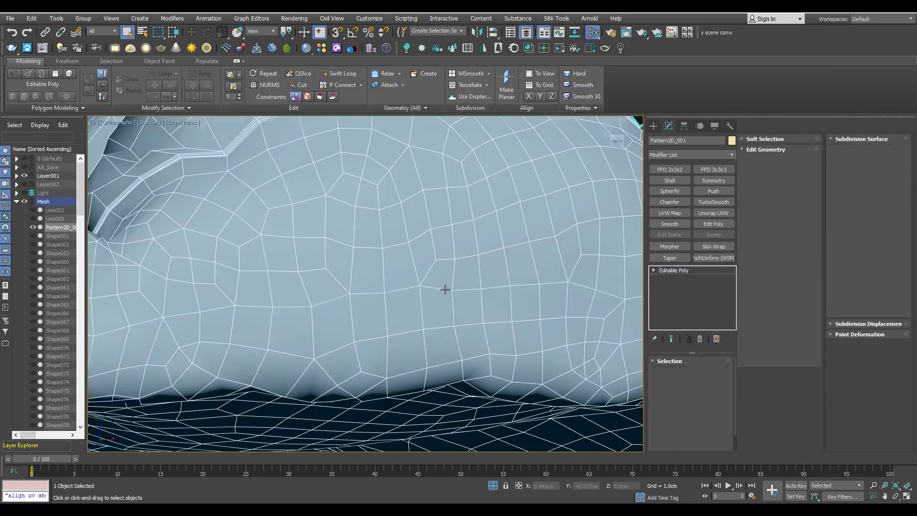
key(2)
scroll(445, 290, up, 2)
click(452, 294)
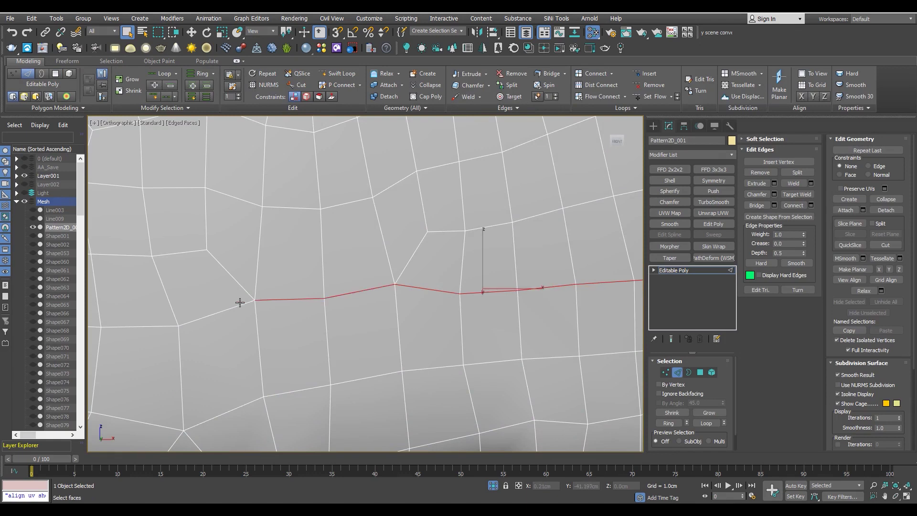
- Pan and orbit along the selected side loop to trace its path
scroll(258, 324, down, 5)
scroll(420, 324, up, 2)
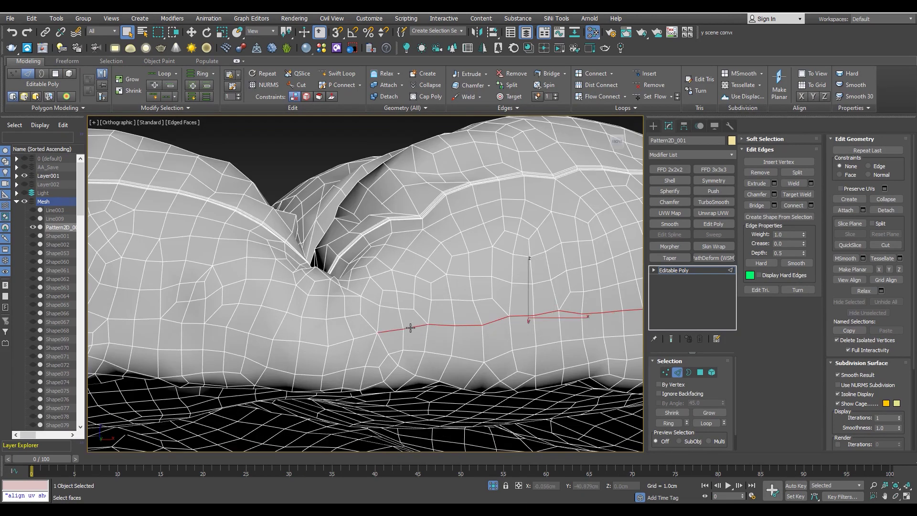
middle_drag(197, 324, 378, 330)
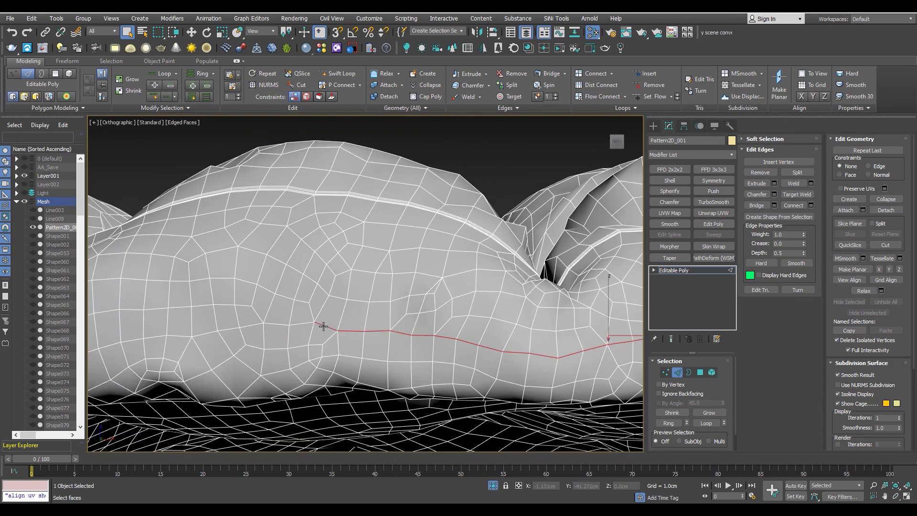
middle_drag(149, 362, 397, 335)
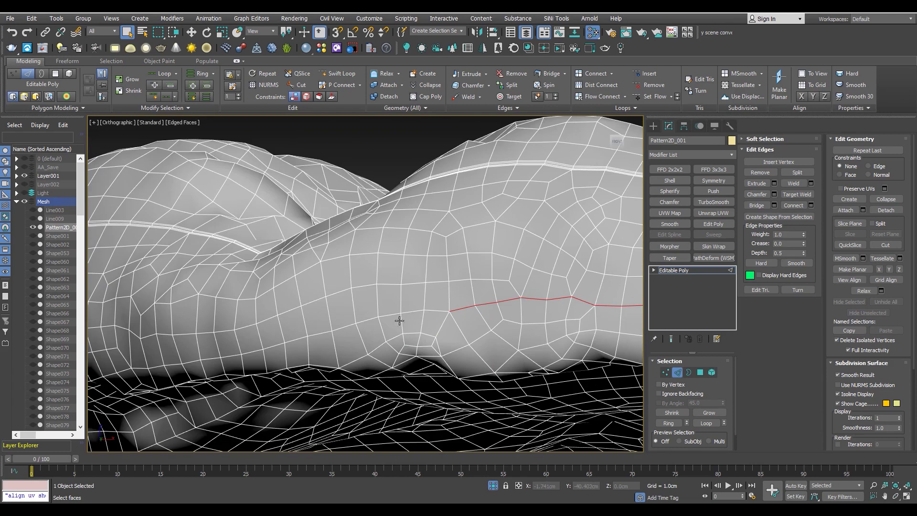
middle_drag(229, 364, 445, 317)
scroll(501, 301, up, 2)
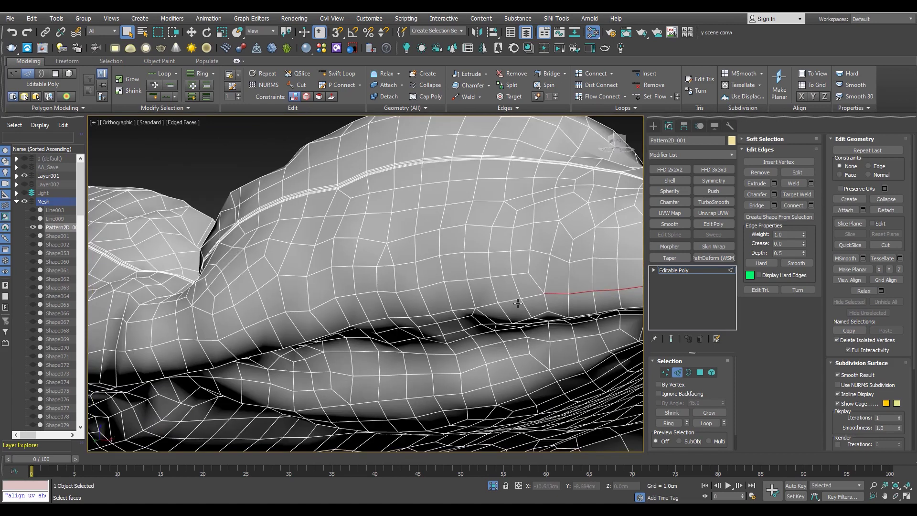
scroll(539, 291, up, 2)
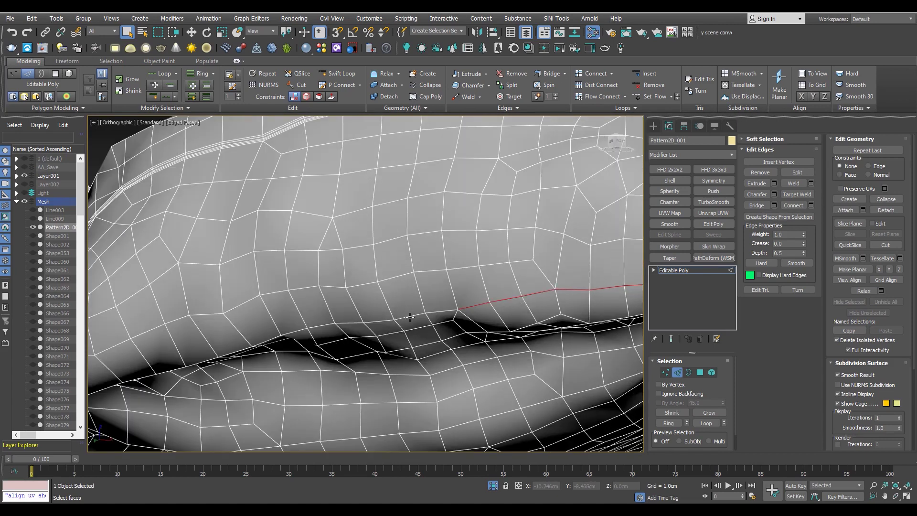
alt+middle_drag(273, 333, 409, 343)
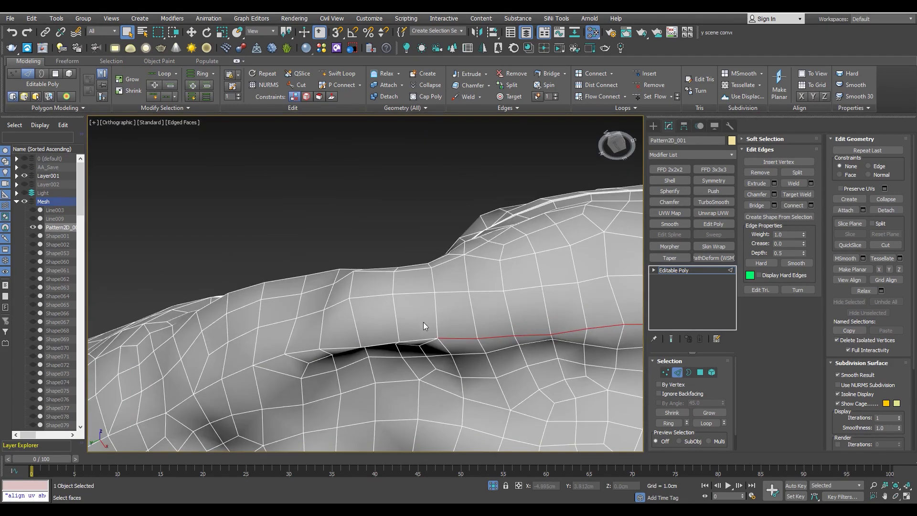
middle_drag(313, 345, 405, 321)
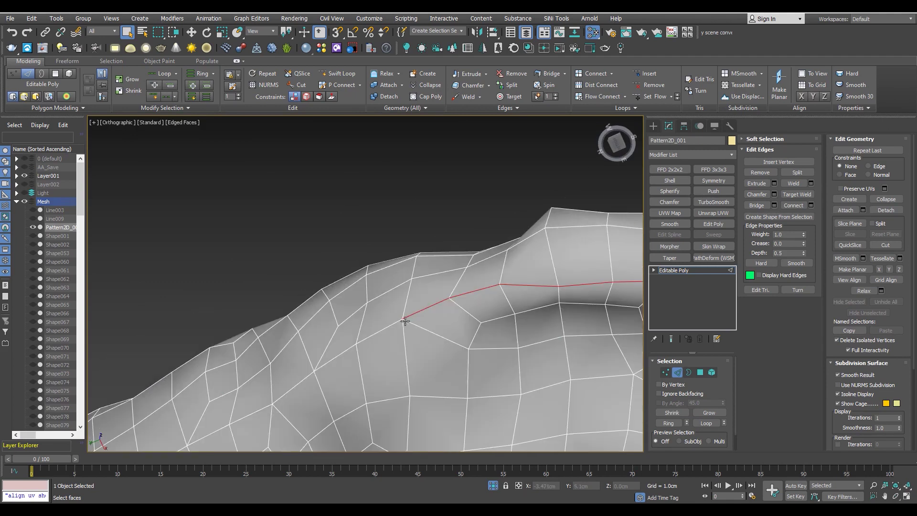
mouse_move(287, 366)
middle_down()
mouse_move(472, 300)
mouse_move(479, 311)
middle_up()
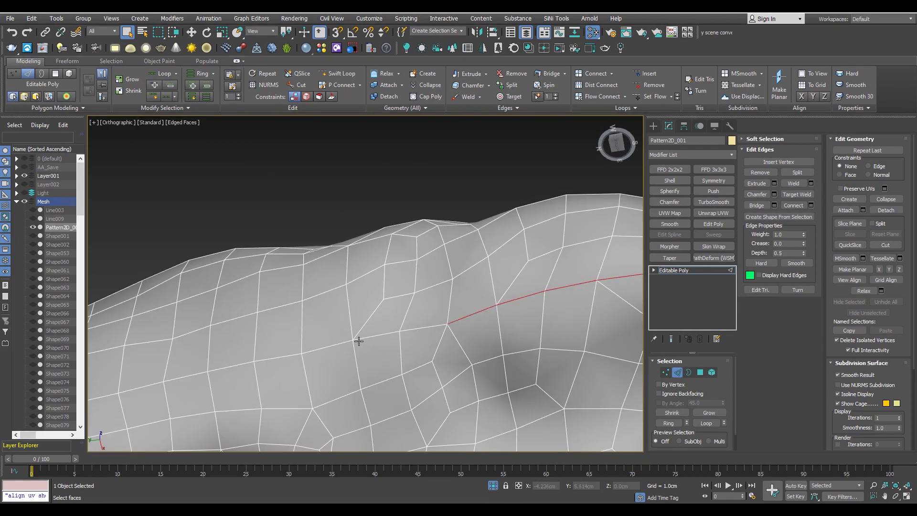
scroll(402, 314, down, 3)
alt+middle_drag(402, 314, 366, 333)
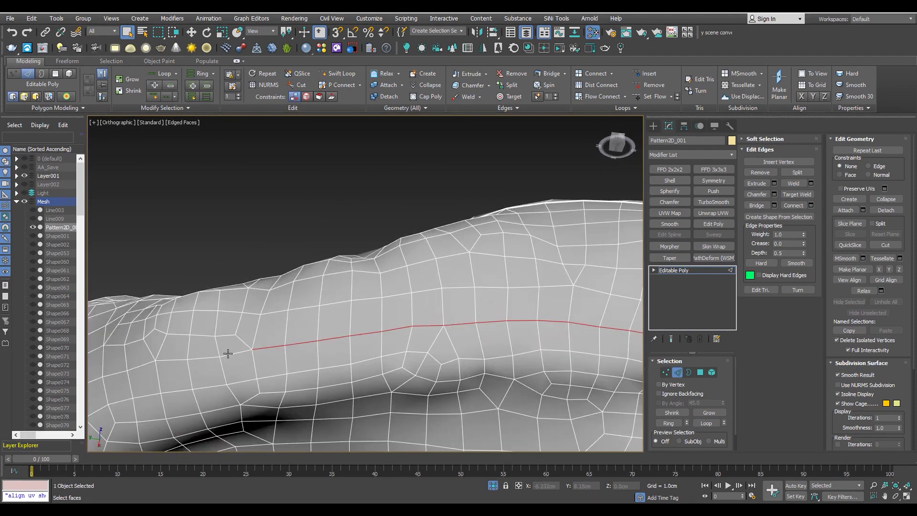
mouse_move(125, 383)
alt+middle_down()
mouse_move(407, 315)
mouse_move(419, 333)
mouse_move(265, 294)
mouse_move(423, 310)
alt+middle_up()
- Orbit around the cushion to confirm the side loop is continuous
scroll(423, 310, up, 3)
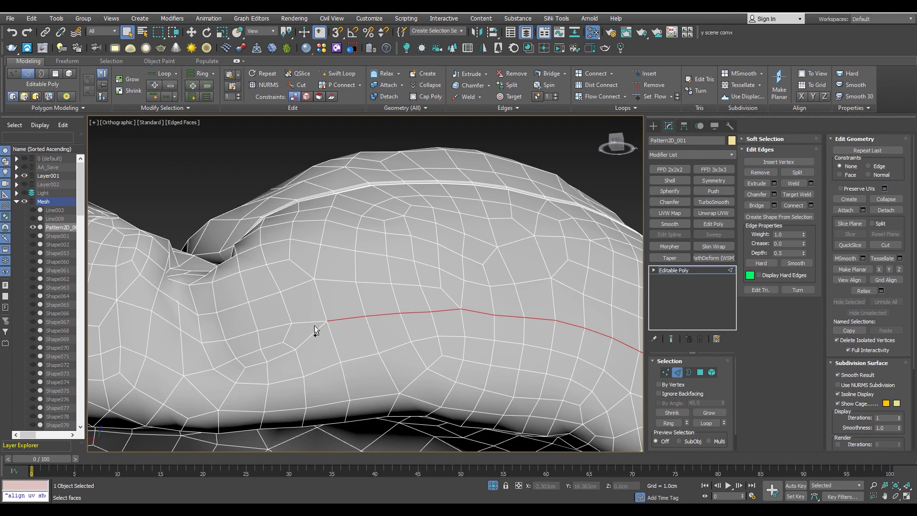
scroll(209, 328, down, 3)
scroll(379, 297, up, 3)
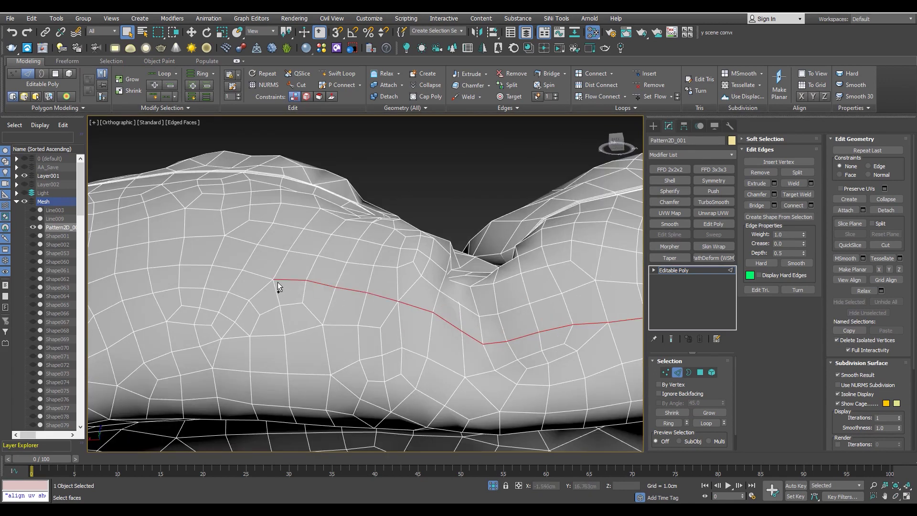
alt+middle_drag(263, 277, 545, 247)
scroll(379, 261, up, 3)
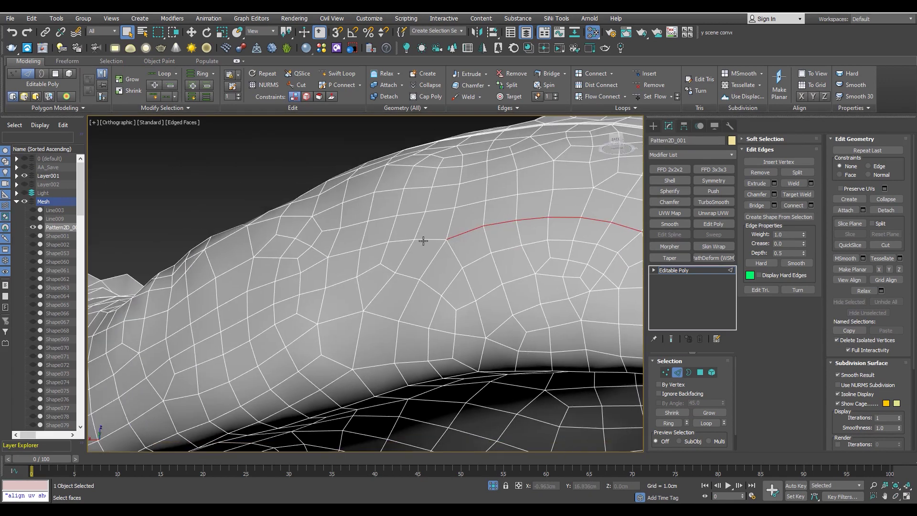
scroll(377, 262, down, 3)
alt+middle_drag(377, 262, 377, 263)
scroll(413, 268, up, 3)
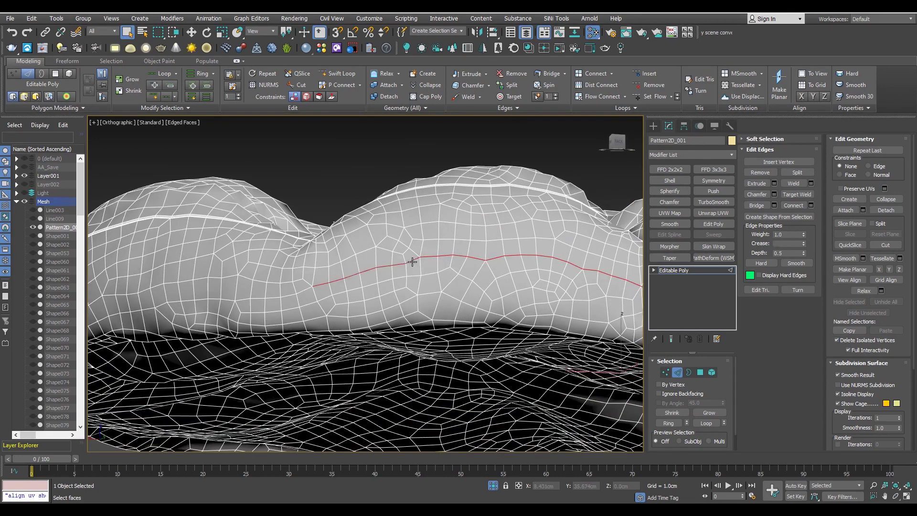
alt+middle_drag(264, 294, 375, 282)
mouse_move(310, 288)
alt+middle_down()
mouse_move(389, 282)
mouse_move(334, 256)
mouse_move(278, 352)
mouse_move(333, 304)
mouse_move(263, 303)
mouse_move(385, 286)
alt+middle_up()
scroll(369, 292, up, 4)
scroll(377, 295, down, 3)
scroll(292, 352, down, 3)
scroll(334, 304, up, 3)
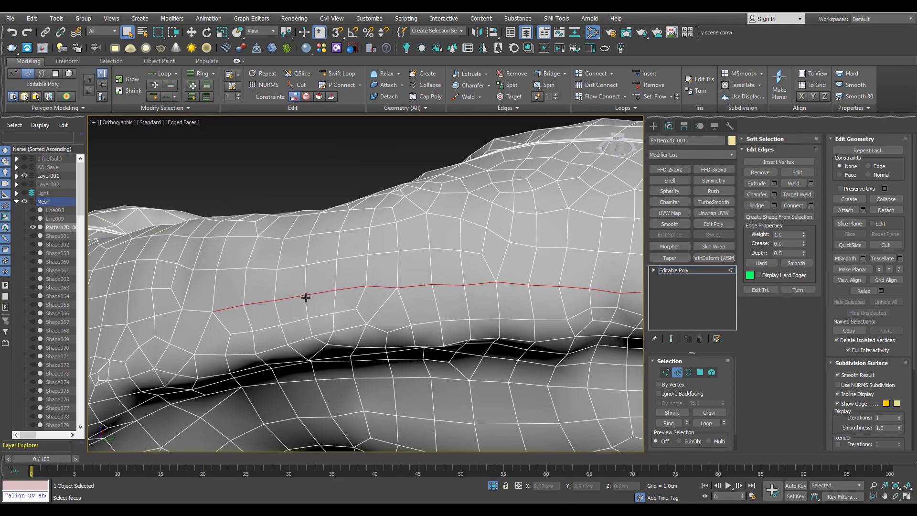
alt+middle_drag(201, 311, 390, 281)
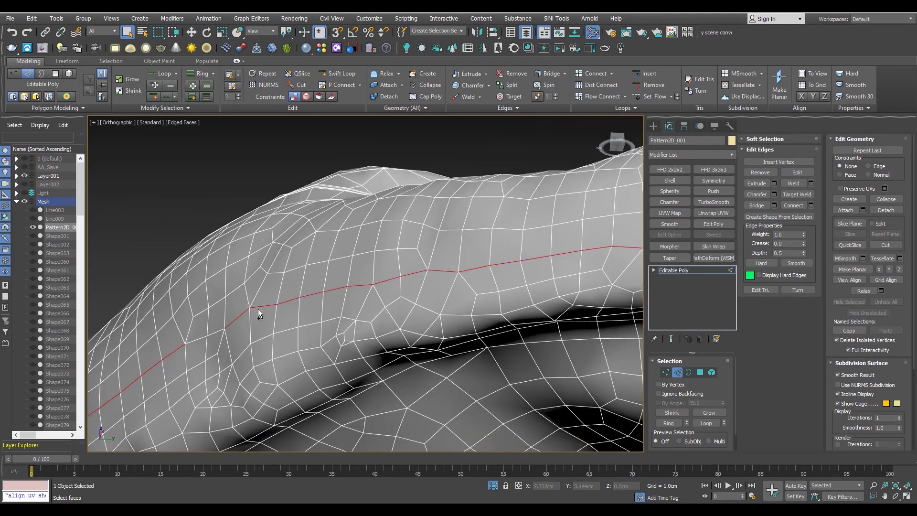
mouse_move(218, 331)
alt+middle_down()
mouse_move(268, 310)
mouse_move(295, 321)
alt+middle_up()
scroll(239, 317, up, 2)
click(774, 183)
- Extrude the second seam edge run inward, about 0.007cm wide and -0.007cm high, forming a narrow groove
scroll(295, 321, up, 3)
drag(372, 302, 391, 233)
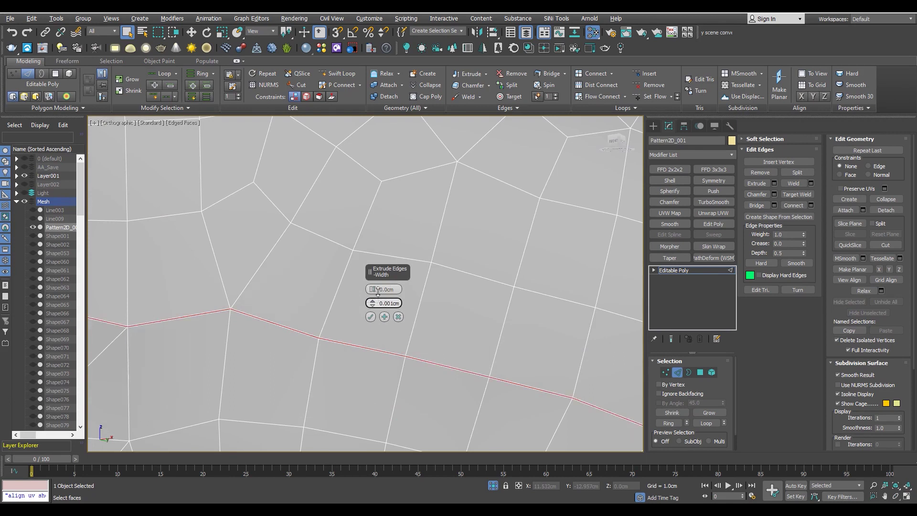
mouse_move(238, 296)
alt+middle_down()
mouse_move(231, 311)
mouse_move(248, 310)
alt+middle_up()
drag(372, 289, 393, 378)
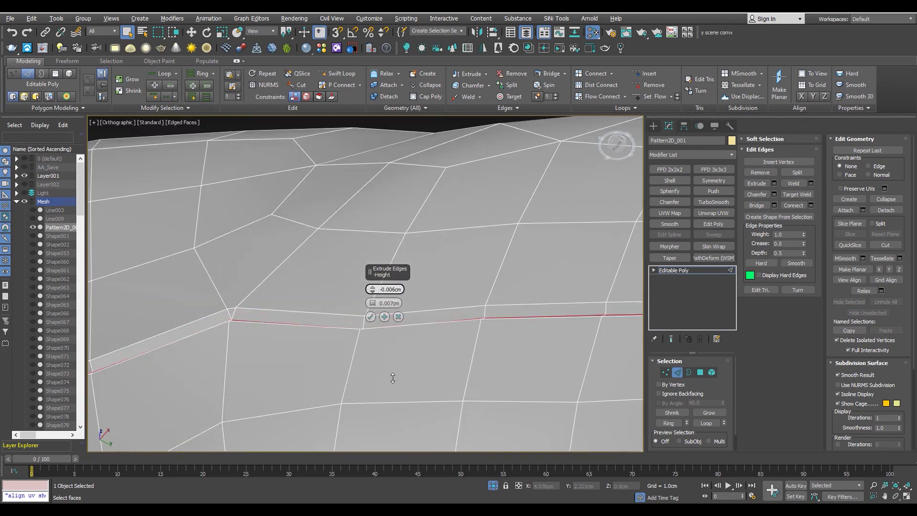
alt+middle_drag(306, 365, 246, 380)
drag(373, 290, 371, 335)
click(371, 317)
mouse_move(254, 268)
alt+middle_down()
mouse_move(239, 311)
mouse_move(340, 275)
mouse_move(427, 285)
alt+middle_up()
scroll(427, 286, up, 5)
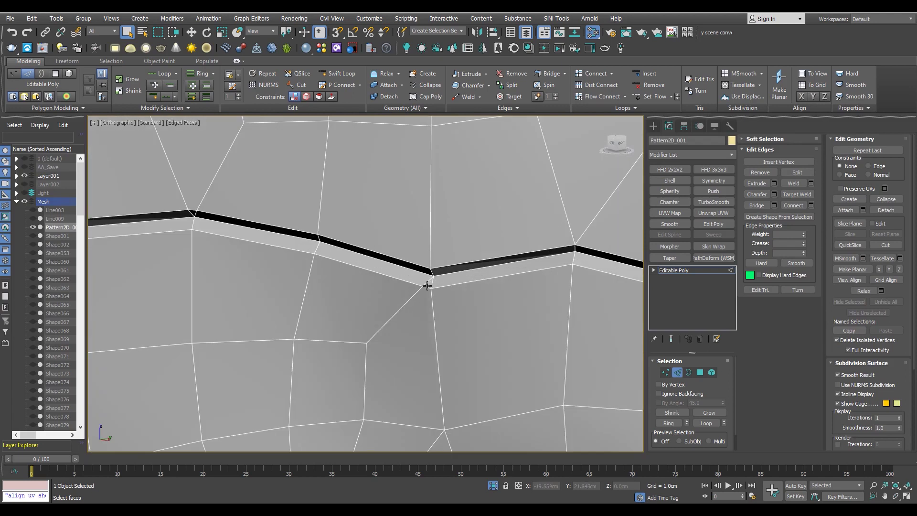
mouse_move(352, 308)
alt+middle_down()
mouse_move(344, 274)
mouse_move(356, 268)
mouse_move(472, 270)
mouse_move(415, 264)
alt+middle_up()
scroll(357, 268, down, 4)
scroll(385, 255, up, 3)
scroll(385, 255, up, 3)
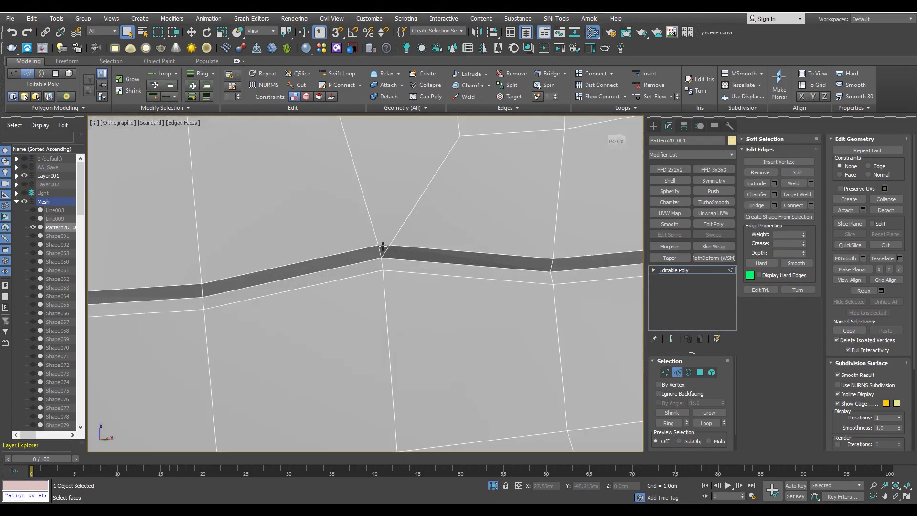
scroll(384, 255, down, 5)
scroll(446, 267, up, 5)
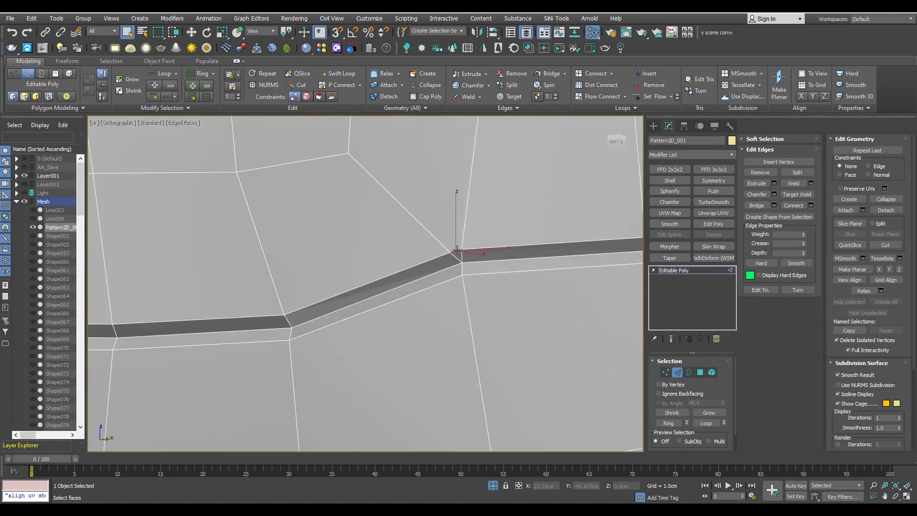
scroll(457, 250, down, 5)
scroll(434, 258, down, 1)
scroll(440, 265, up, 6)
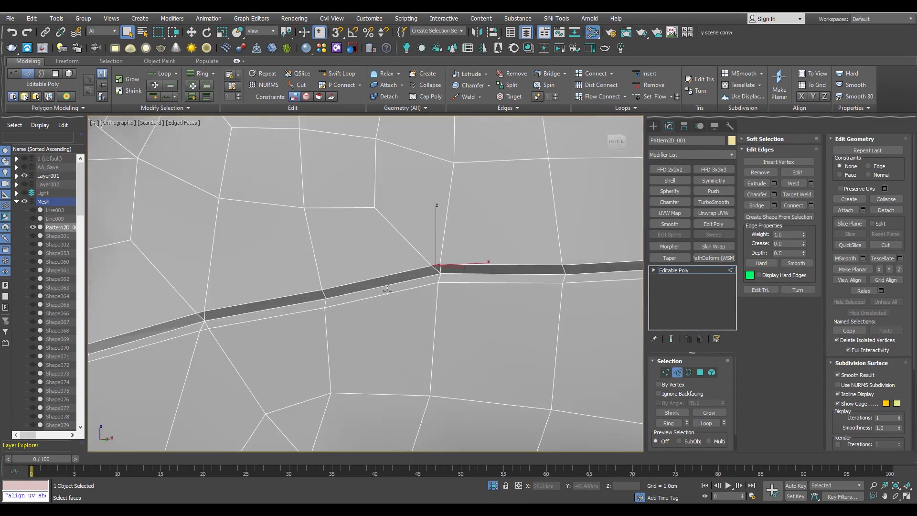
scroll(245, 294, down, 5)
scroll(320, 297, up, 5)
click(316, 306)
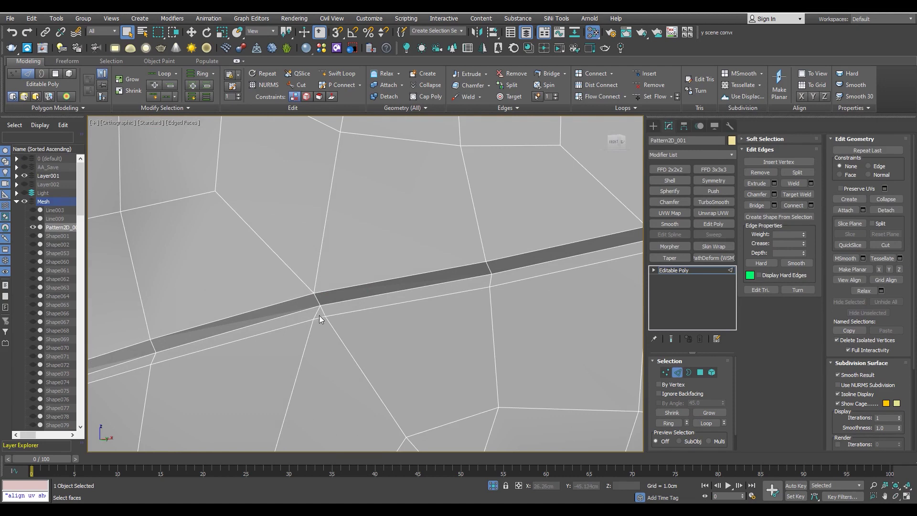
scroll(348, 287, down, 4)
scroll(261, 312, down, 1)
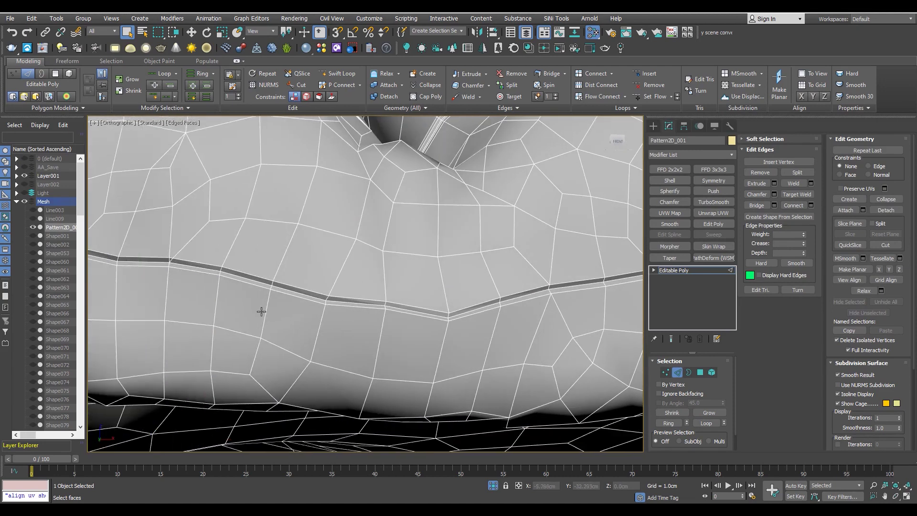
scroll(399, 281, up, 4)
middle_drag(395, 277, 242, 282)
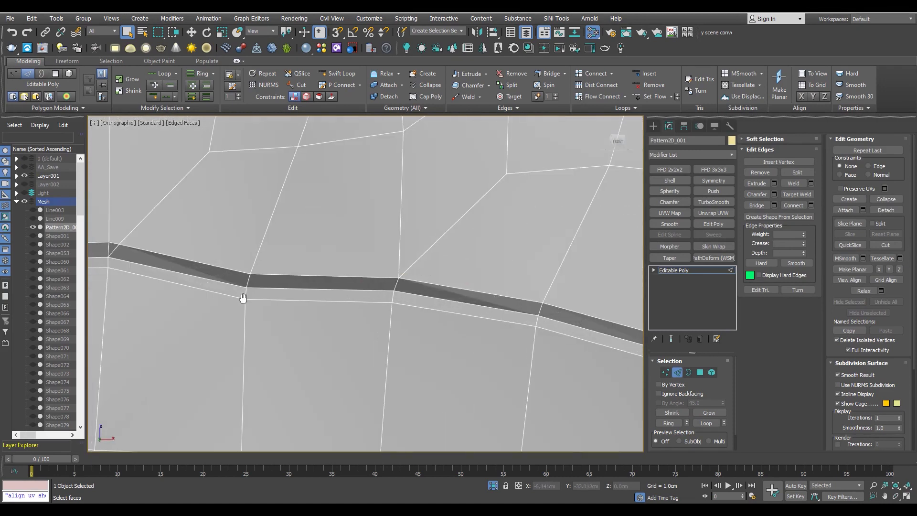
scroll(236, 272, up, 2)
scroll(220, 258, down, 4)
scroll(321, 291, up, 2)
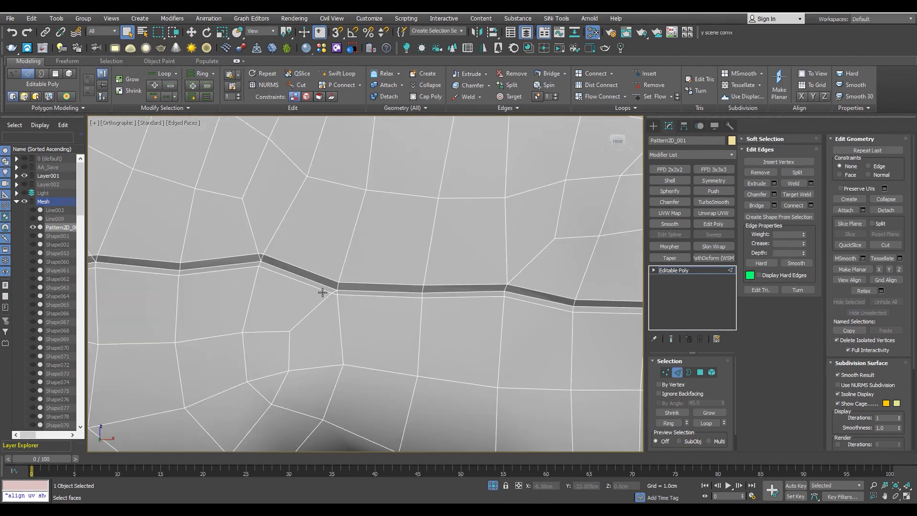
scroll(344, 293, up, 2)
click(344, 293)
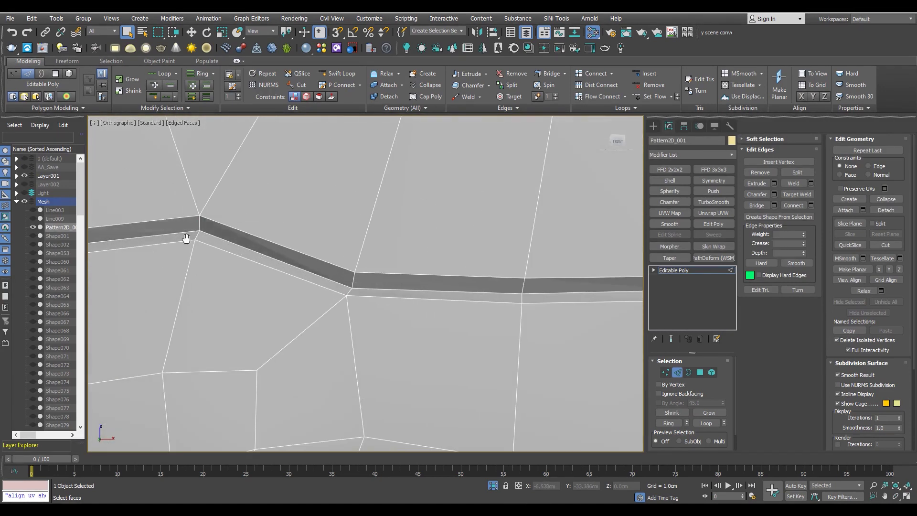
scroll(186, 238, down, 3)
scroll(274, 230, up, 4)
scroll(270, 224, down, 2)
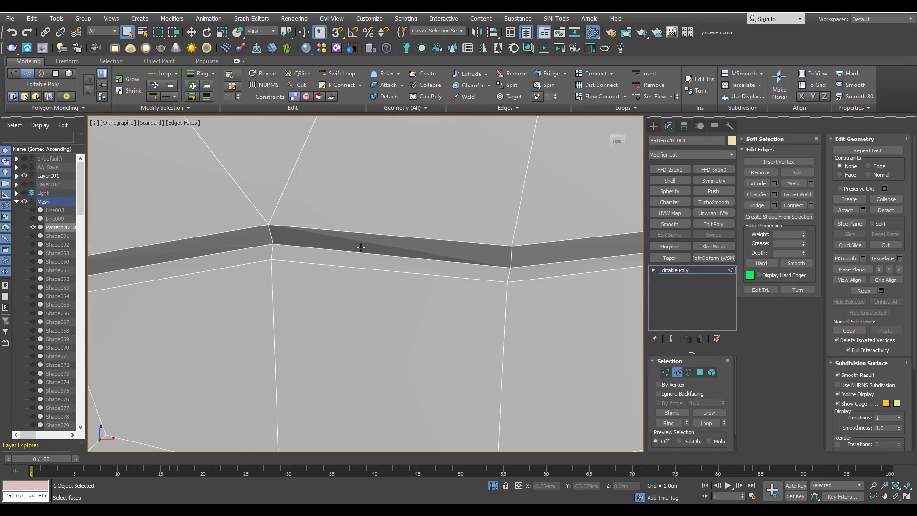
scroll(349, 260, down, 3)
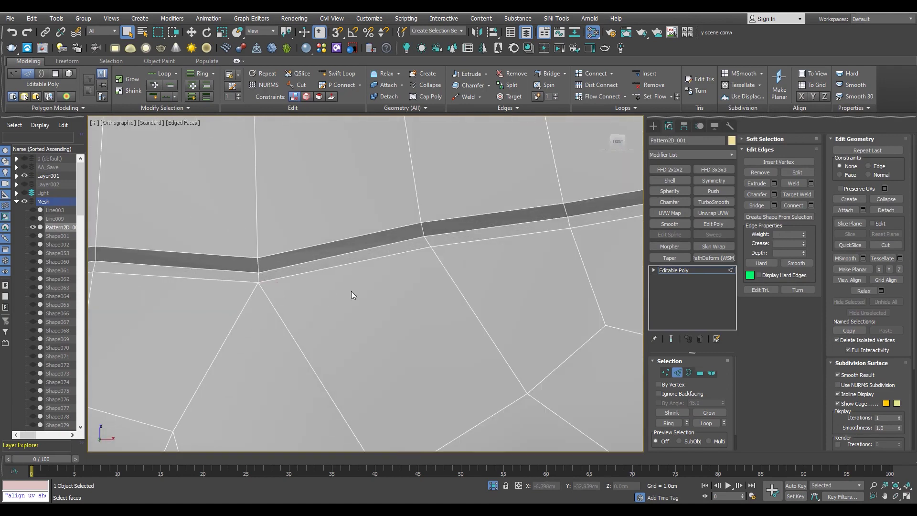
scroll(352, 291, down, 3)
middle_drag(352, 287, 227, 331)
scroll(348, 290, down, 2)
scroll(334, 290, up, 2)
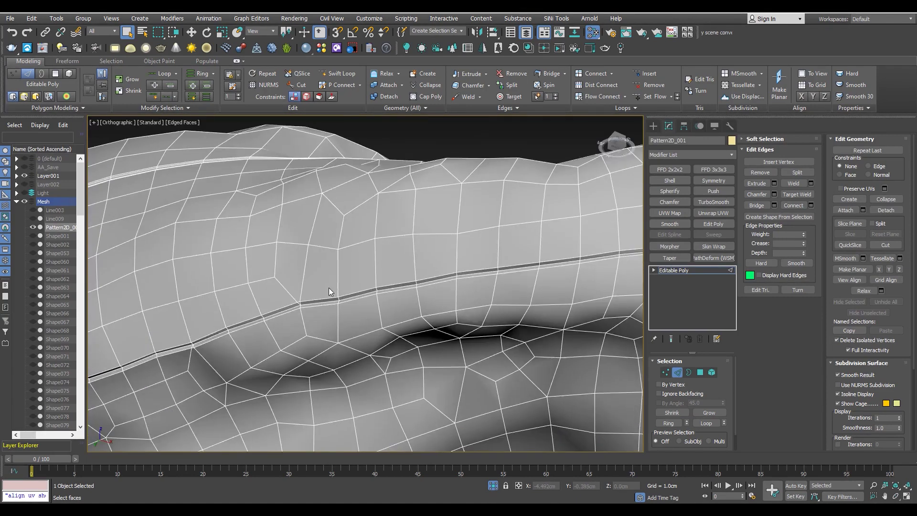
scroll(290, 315, up, 5)
scroll(290, 342, down, 3)
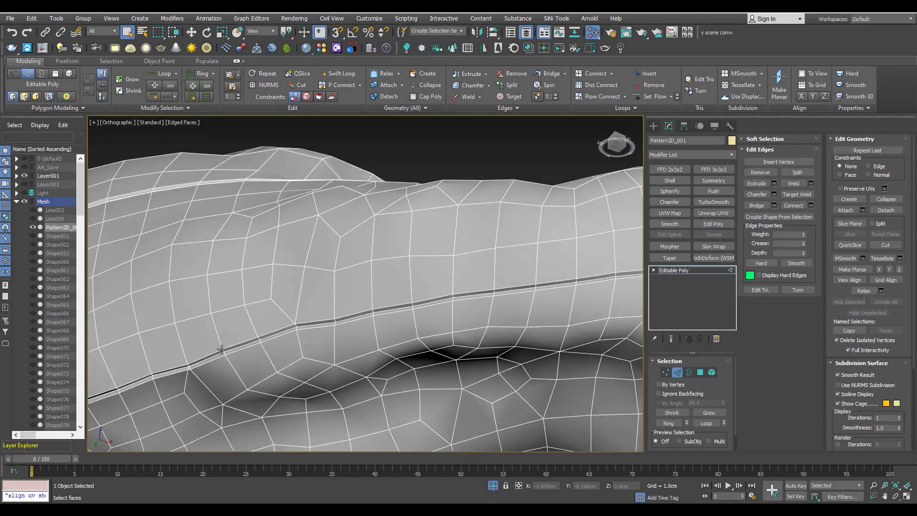
scroll(336, 273, up, 2)
scroll(348, 301, up, 2)
scroll(339, 295, up, 1)
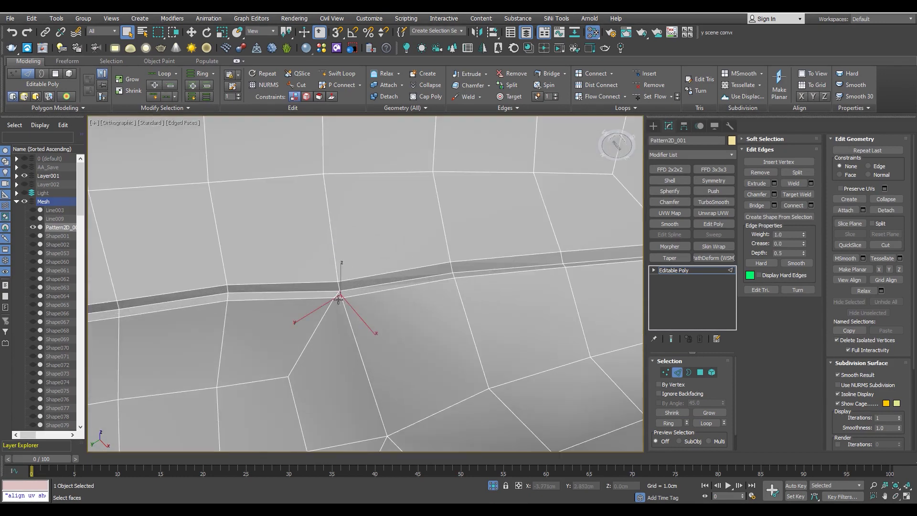
scroll(338, 308, down, 3)
scroll(288, 301, up, 1)
scroll(506, 258, up, 2)
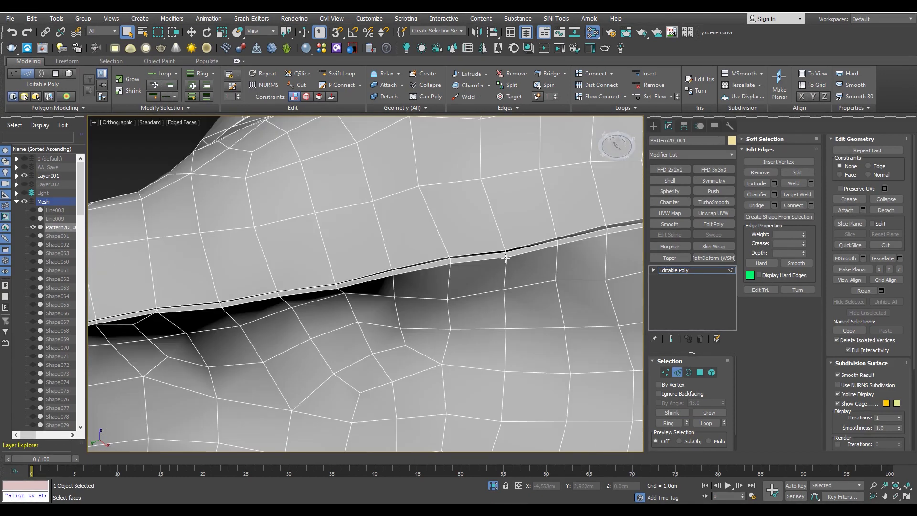
scroll(505, 259, down, 1)
scroll(403, 260, up, 3)
scroll(445, 279, up, 1)
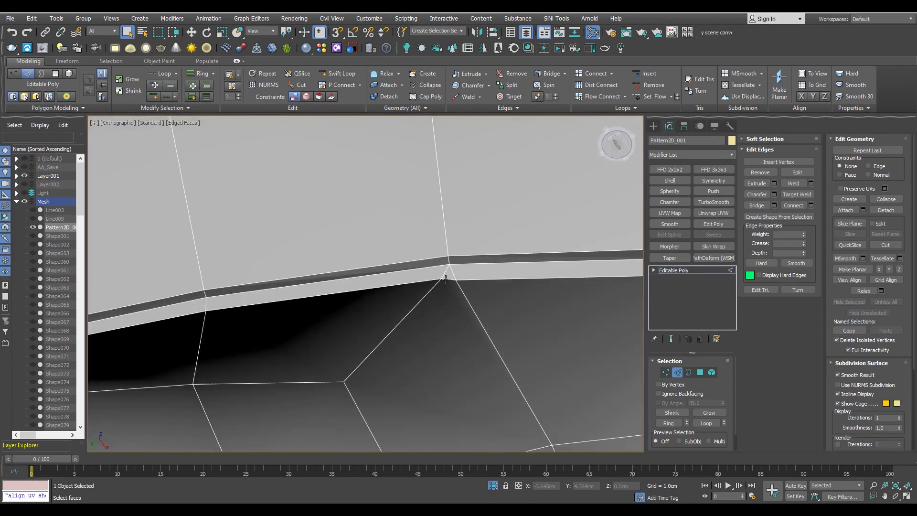
scroll(445, 279, down, 3)
mouse_move(446, 278)
alt+middle_down()
mouse_move(426, 279)
mouse_move(446, 289)
mouse_move(399, 290)
alt+middle_up()
scroll(399, 291, up, 4)
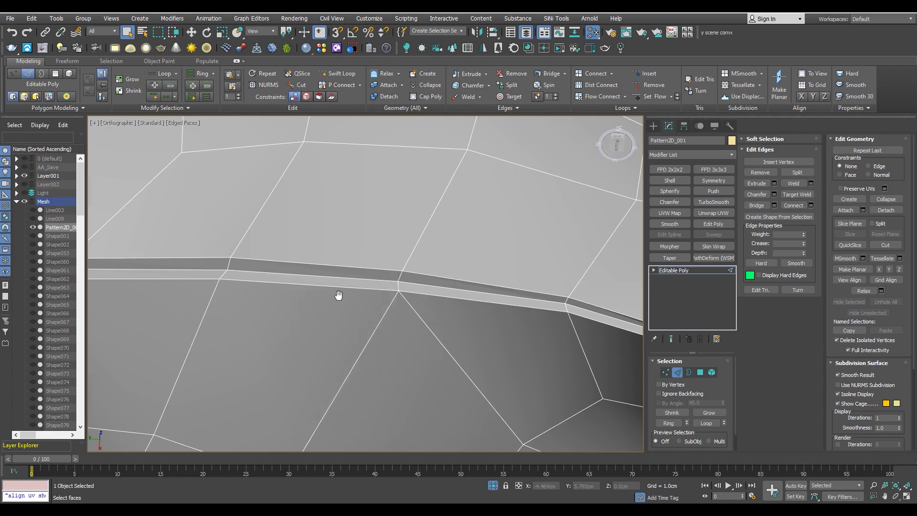
alt+middle_drag(338, 296, 354, 276)
scroll(378, 268, down, 3)
mouse_move(268, 276)
alt+middle_down()
mouse_move(348, 272)
mouse_move(566, 296)
mouse_move(203, 249)
mouse_move(316, 264)
alt+middle_up()
scroll(338, 260, up, 3)
scroll(210, 256, down, 4)
scroll(191, 276, down, 3)
alt+middle_drag(429, 303, 311, 297)
scroll(311, 297, up, 2)
scroll(334, 254, up, 2)
scroll(309, 265, up, 3)
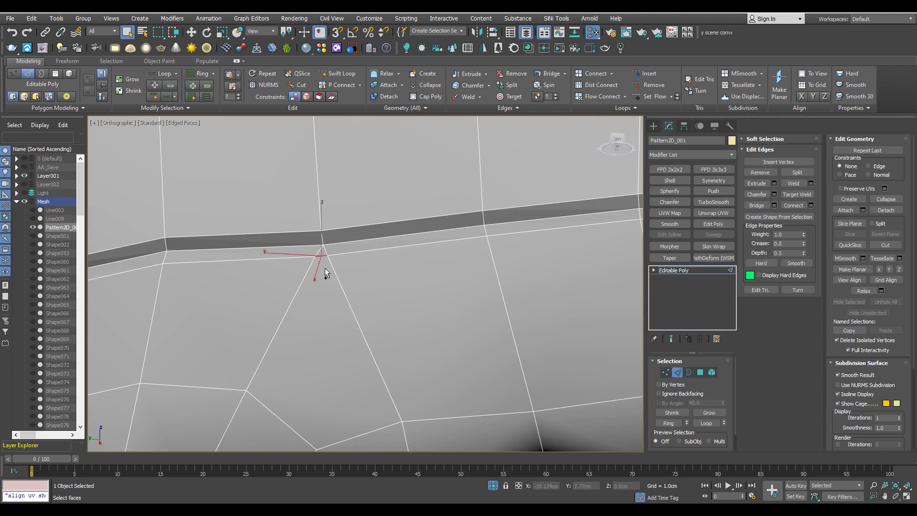
scroll(325, 268, down, 3)
alt+middle_drag(235, 266, 334, 273)
scroll(333, 273, up, 3)
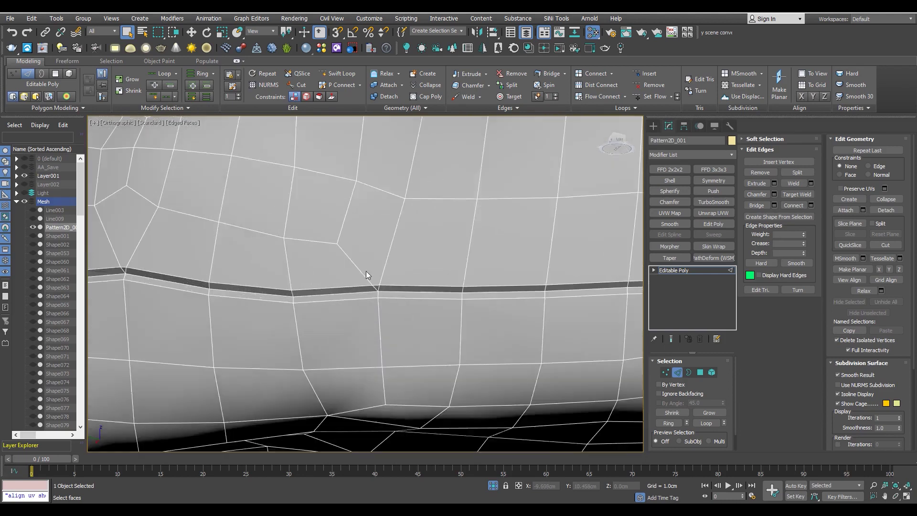
scroll(374, 282, up, 3)
click(382, 290)
scroll(383, 303, down, 3)
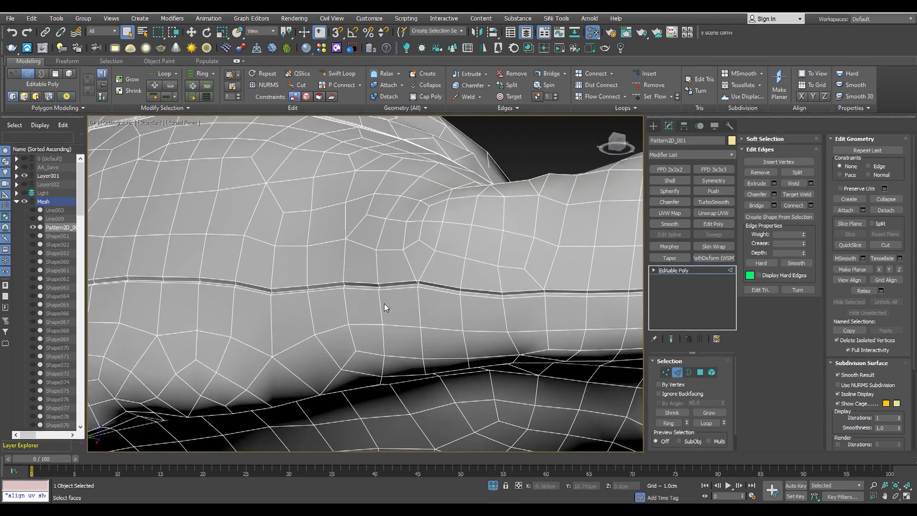
scroll(478, 291, up, 3)
scroll(294, 302, down, 3)
mouse_move(367, 290)
middle_down()
mouse_move(246, 297)
mouse_move(304, 293)
middle_up()
scroll(239, 282, up, 2)
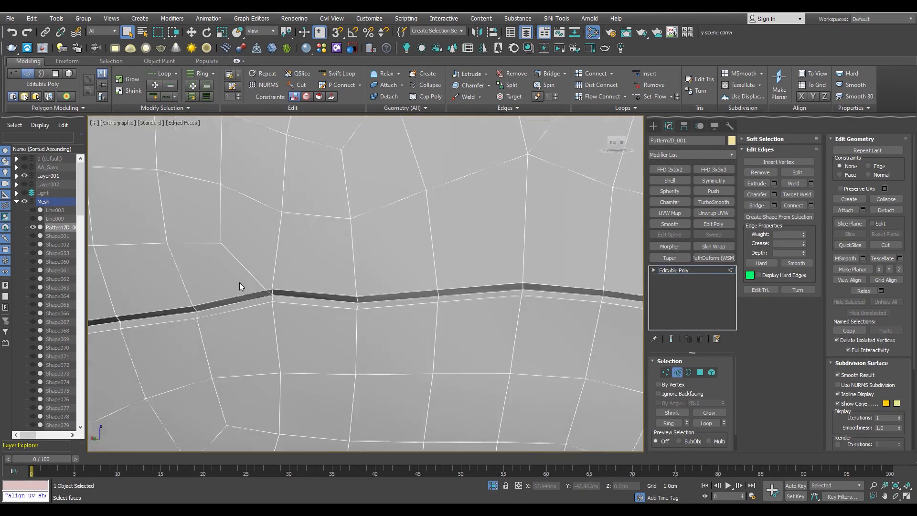
scroll(308, 296, up, 2)
click(341, 316)
scroll(341, 316, down, 3)
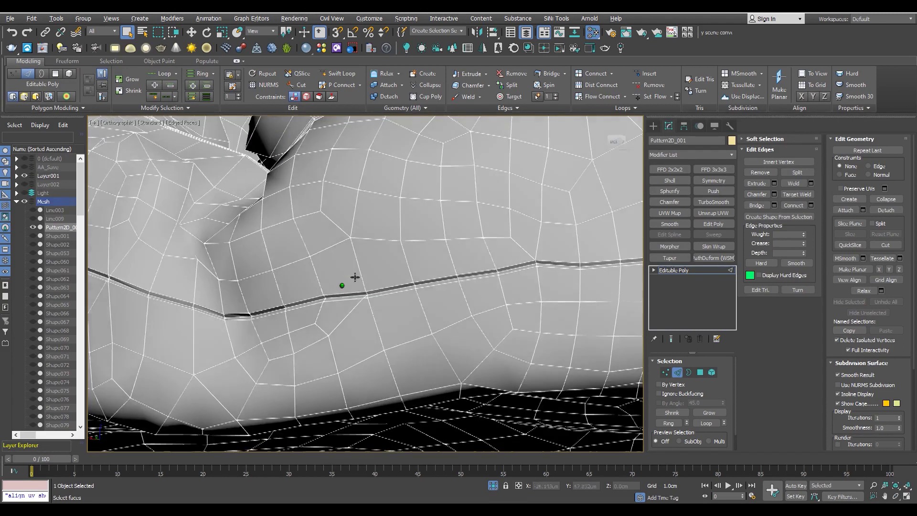
scroll(353, 282, up, 3)
click(348, 307)
scroll(347, 306, down, 3)
scroll(434, 297, down, 1)
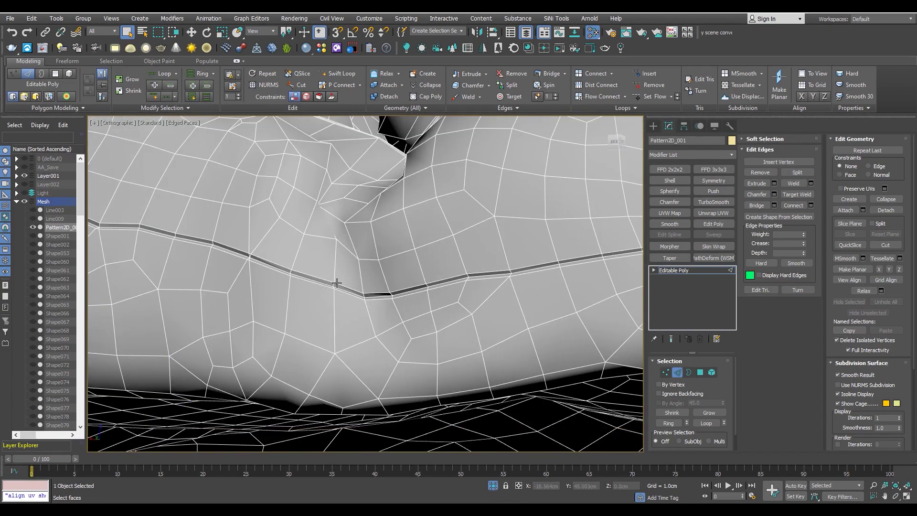
scroll(277, 250, up, 4)
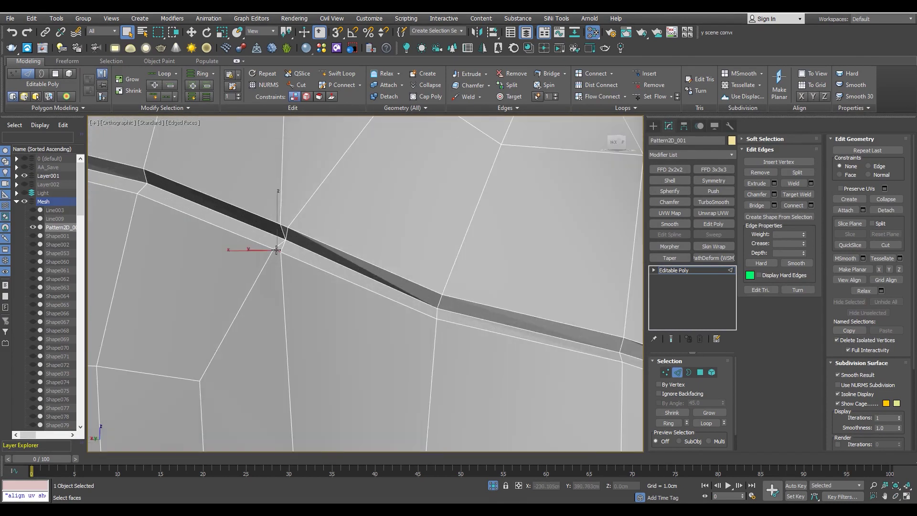
scroll(276, 250, up, 1)
scroll(348, 246, down, 4)
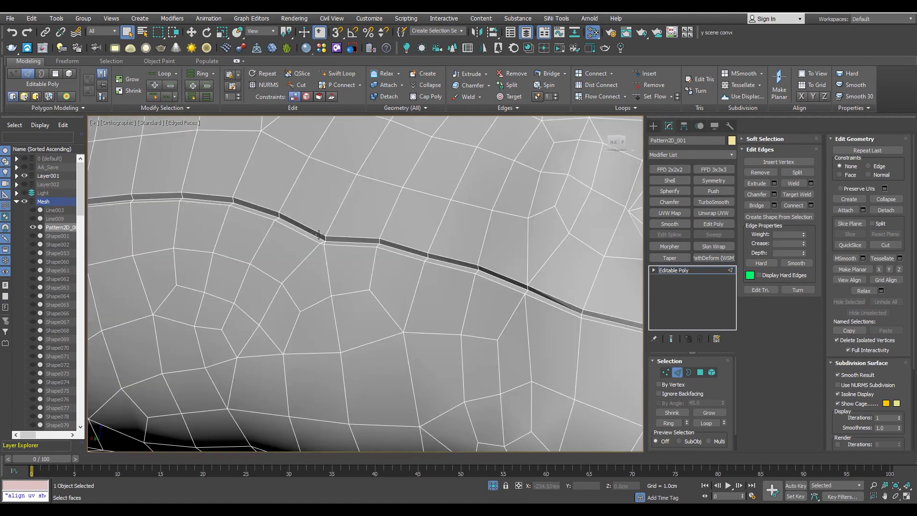
scroll(319, 234, up, 3)
scroll(290, 258, down, 1)
scroll(317, 259, down, 2)
scroll(344, 262, up, 1)
scroll(332, 286, up, 1)
scroll(344, 272, up, 3)
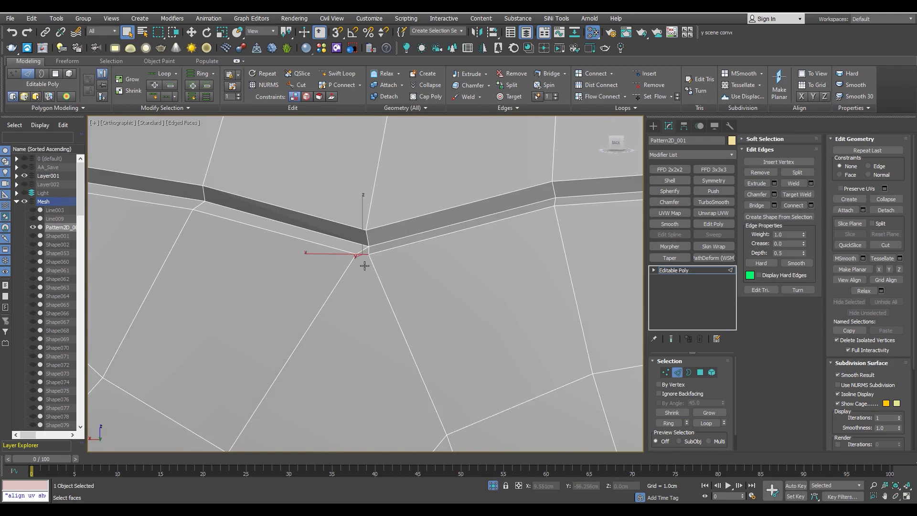
scroll(365, 265, down, 4)
scroll(296, 227, up, 4)
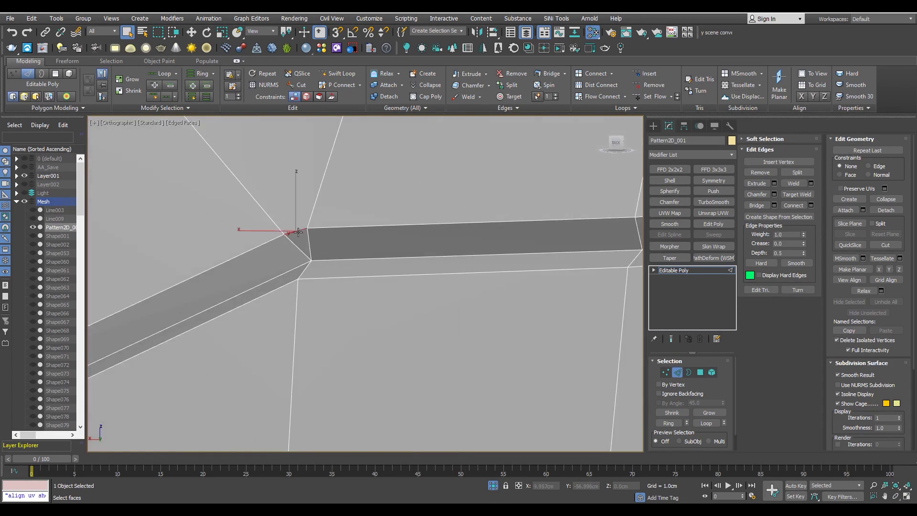
scroll(298, 232, down, 4)
scroll(267, 268, up, 2)
mouse_move(346, 260)
middle_down()
mouse_move(279, 260)
mouse_move(394, 266)
middle_up()
scroll(280, 268, up, 4)
scroll(279, 273, up, 2)
scroll(306, 270, down, 5)
scroll(392, 269, up, 3)
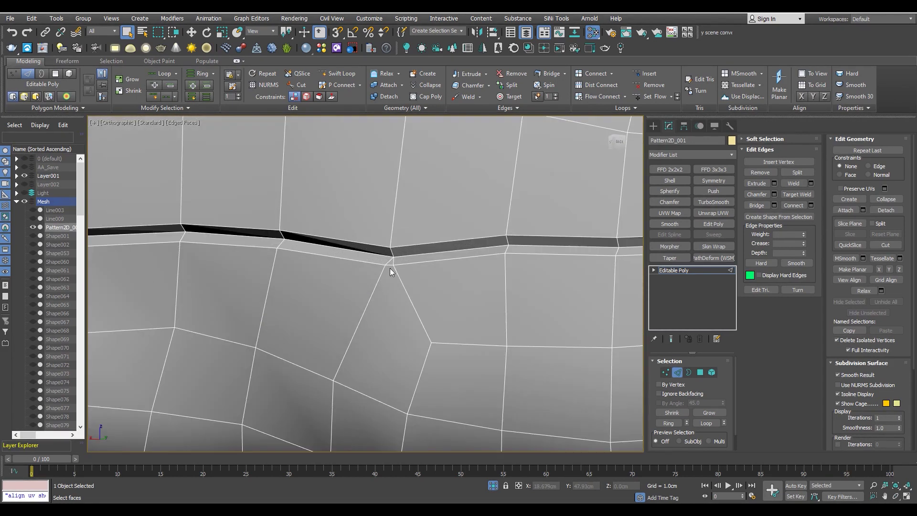
scroll(391, 266, down, 3)
scroll(335, 270, down, 2)
scroll(262, 274, up, 4)
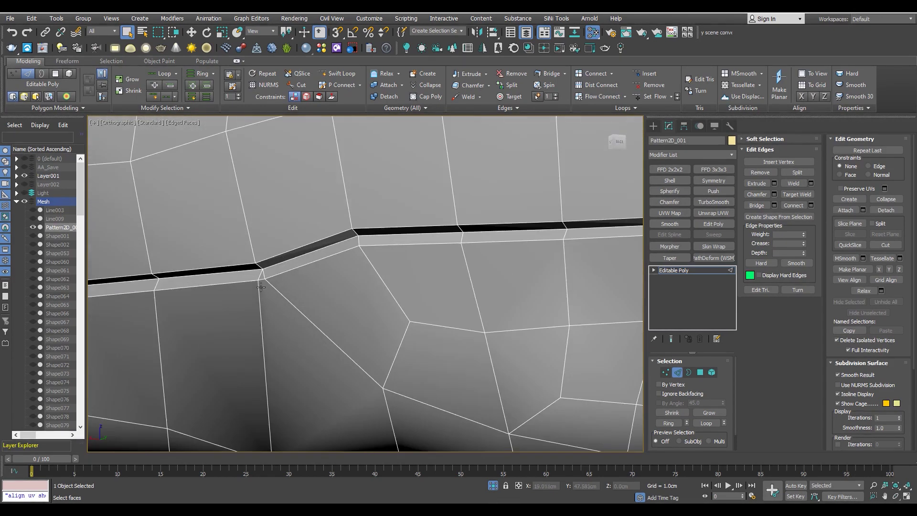
scroll(263, 273, up, 3)
scroll(262, 274, down, 2)
mouse_move(296, 289)
alt+middle_down()
mouse_move(364, 258)
mouse_move(354, 241)
mouse_move(347, 272)
mouse_move(210, 280)
mouse_move(185, 268)
mouse_move(287, 271)
mouse_move(441, 247)
mouse_move(311, 258)
alt+middle_up()
scroll(353, 274, up, 3)
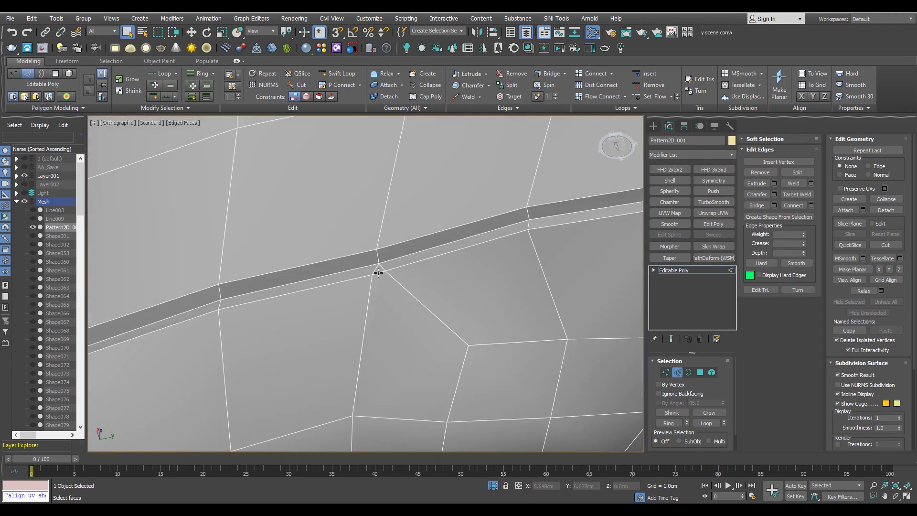
scroll(415, 283, down, 3)
mouse_move(306, 293)
alt+middle_down()
mouse_move(311, 301)
mouse_move(339, 275)
alt+middle_up()
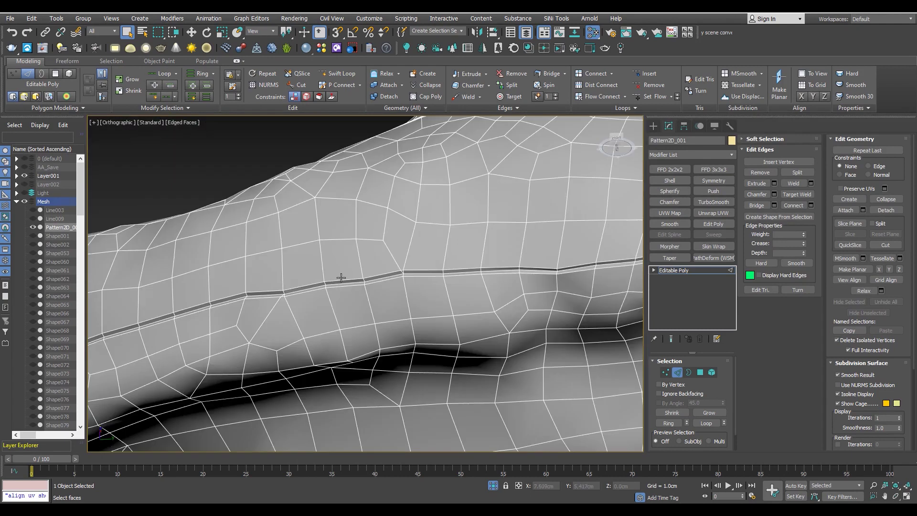
scroll(316, 289, up, 3)
scroll(316, 289, up, 2)
scroll(340, 304, down, 3)
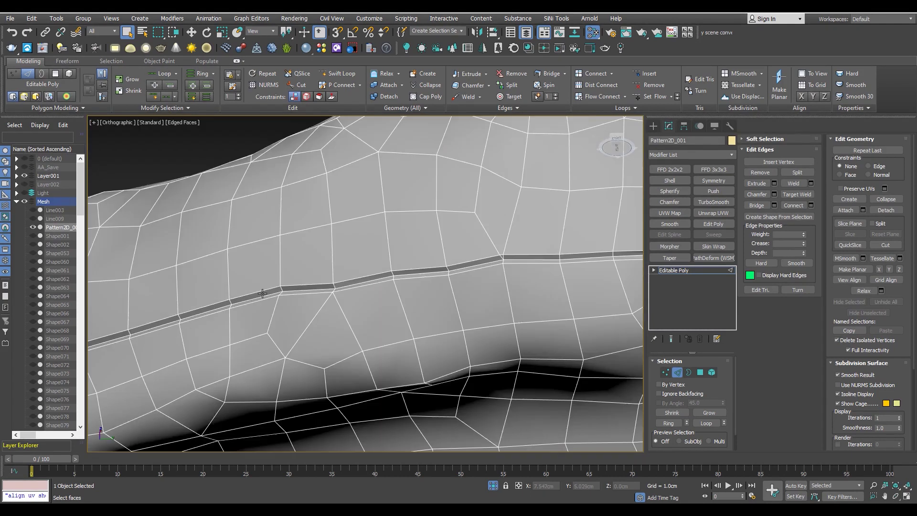
alt+middle_drag(231, 270, 364, 257)
scroll(365, 257, up, 1)
scroll(364, 257, up, 3)
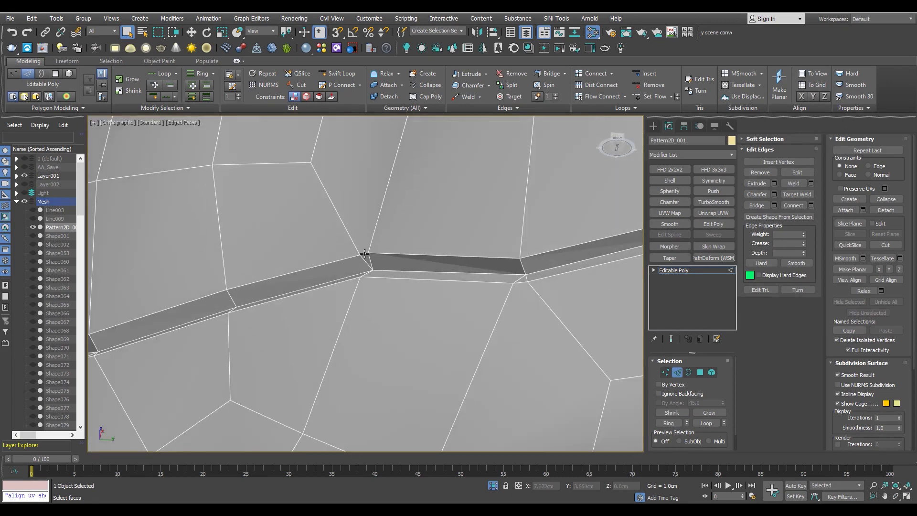
scroll(334, 287, down, 3)
scroll(417, 293, up, 2)
scroll(392, 297, up, 2)
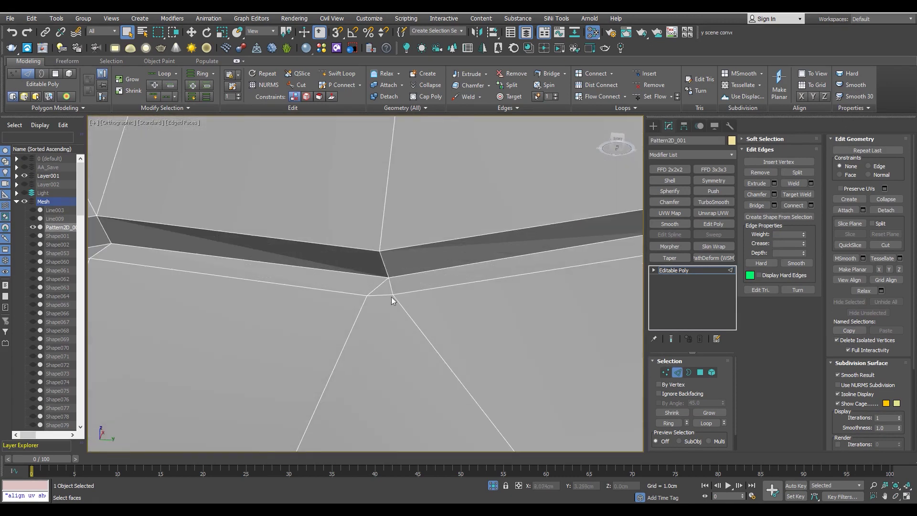
scroll(396, 299, down, 3)
scroll(339, 289, up, 2)
scroll(347, 283, up, 2)
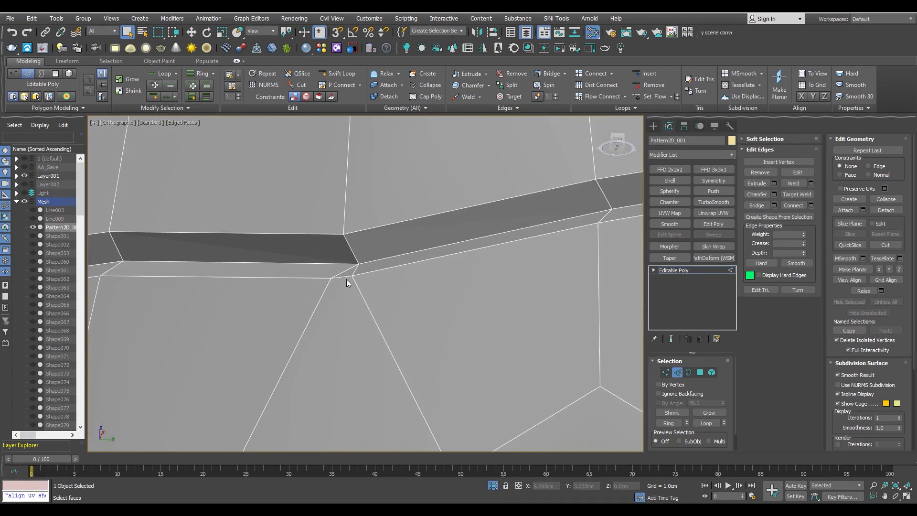
scroll(339, 296, down, 3)
scroll(342, 291, up, 1)
scroll(287, 265, up, 1)
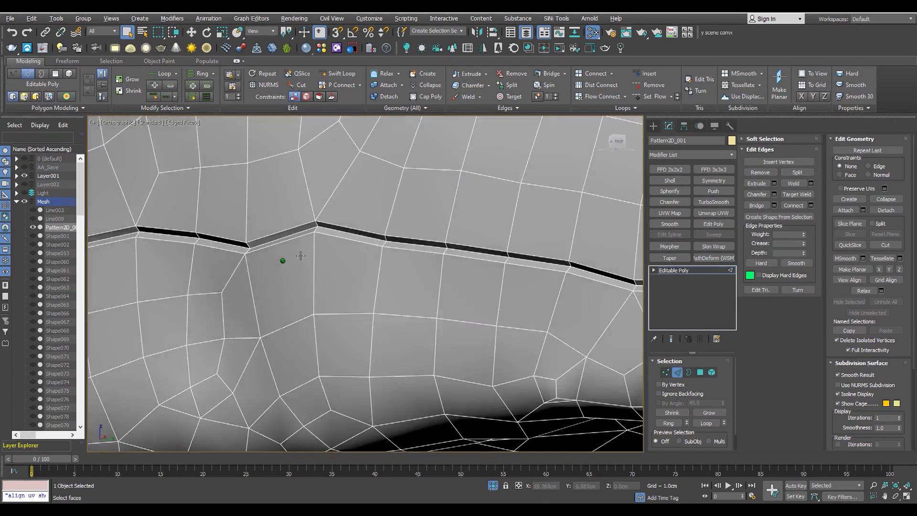
scroll(271, 242, up, 1)
scroll(306, 246, up, 1)
scroll(373, 244, down, 1)
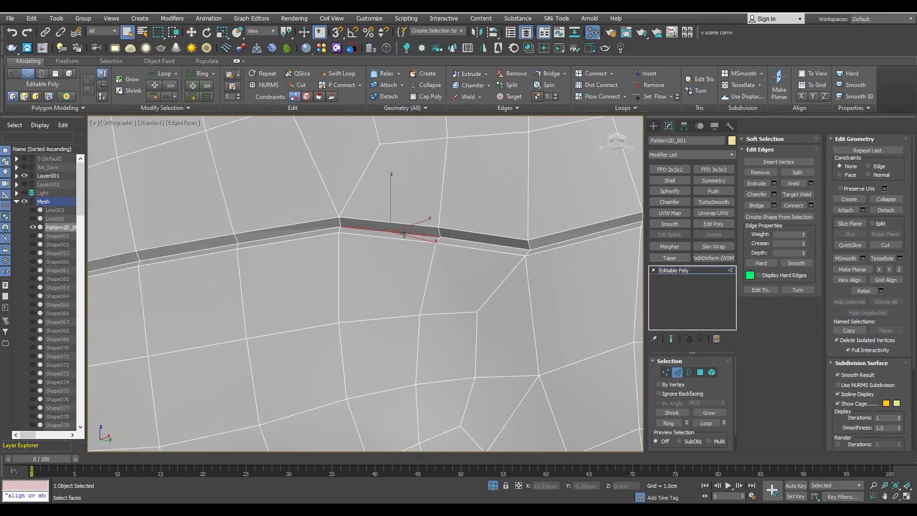
scroll(404, 233, down, 2)
- Orbit around the cushion to inspect the seam edge loop, briefly checking the strip in Polygon mode
middle_drag(255, 254, 375, 250)
scroll(411, 248, up, 1)
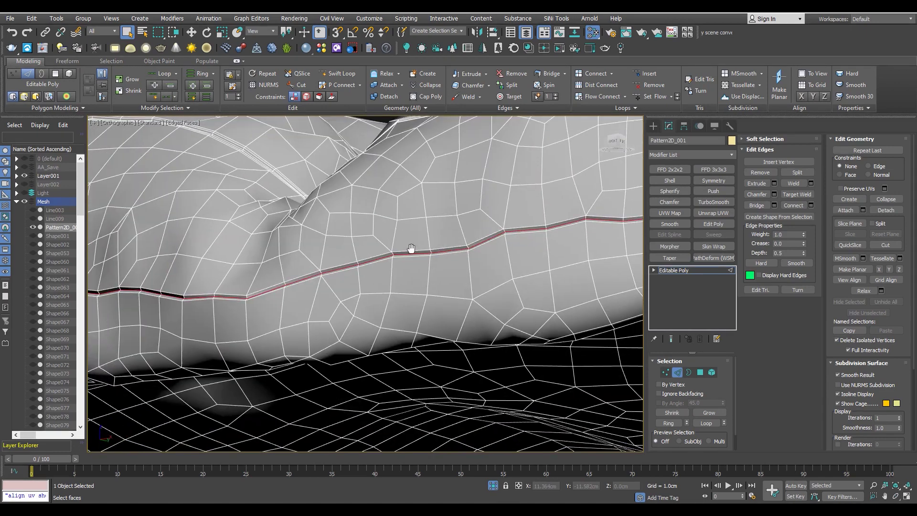
scroll(410, 248, down, 2)
alt+middle_drag(520, 241, 409, 253)
scroll(193, 272, up, 2)
mouse_move(194, 272)
alt+middle_down()
mouse_move(348, 262)
mouse_move(508, 213)
mouse_move(363, 212)
mouse_move(291, 226)
mouse_move(512, 240)
mouse_move(316, 324)
mouse_move(505, 319)
mouse_move(375, 283)
mouse_move(268, 299)
mouse_move(350, 282)
mouse_move(503, 278)
alt+middle_up()
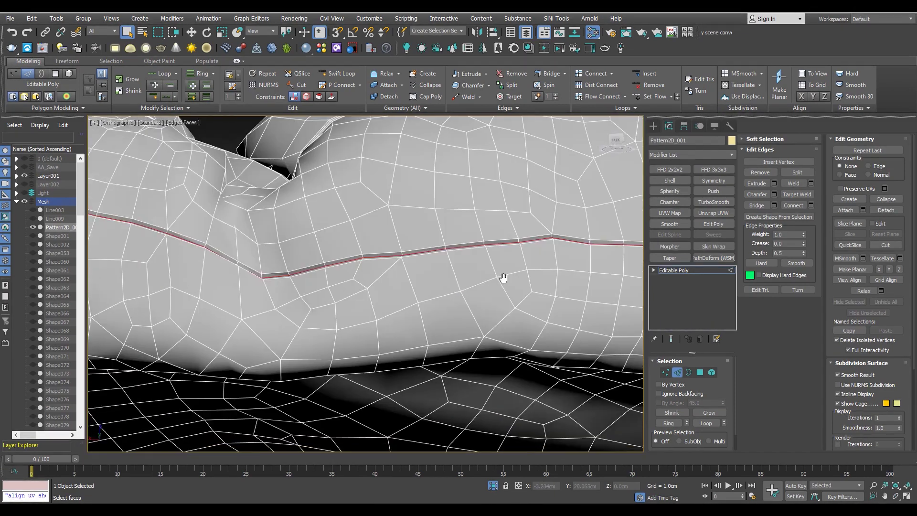
scroll(503, 278, down, 5)
mouse_move(332, 290)
alt+middle_down()
mouse_move(311, 261)
mouse_move(413, 245)
alt+middle_up()
alt+middle_drag(221, 277, 268, 222)
scroll(267, 221, up, 3)
scroll(317, 231, up, 3)
scroll(347, 222, up, 2)
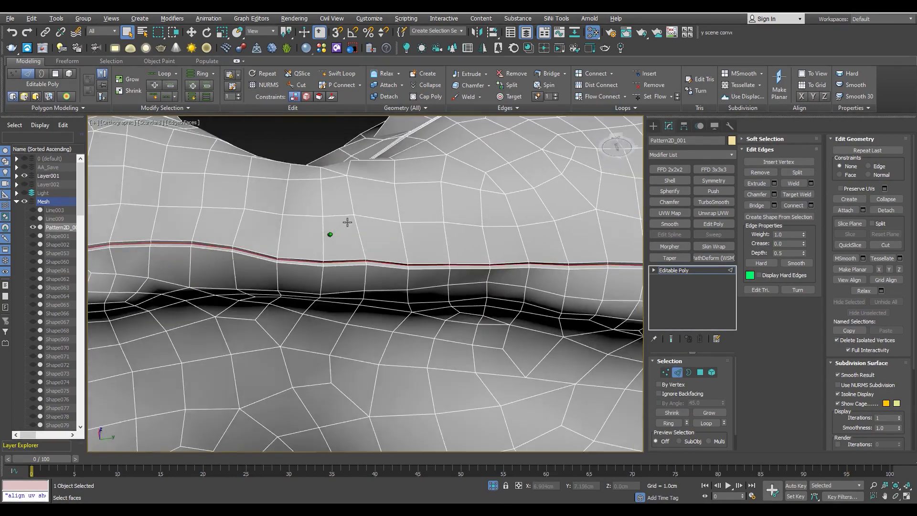
click(700, 372)
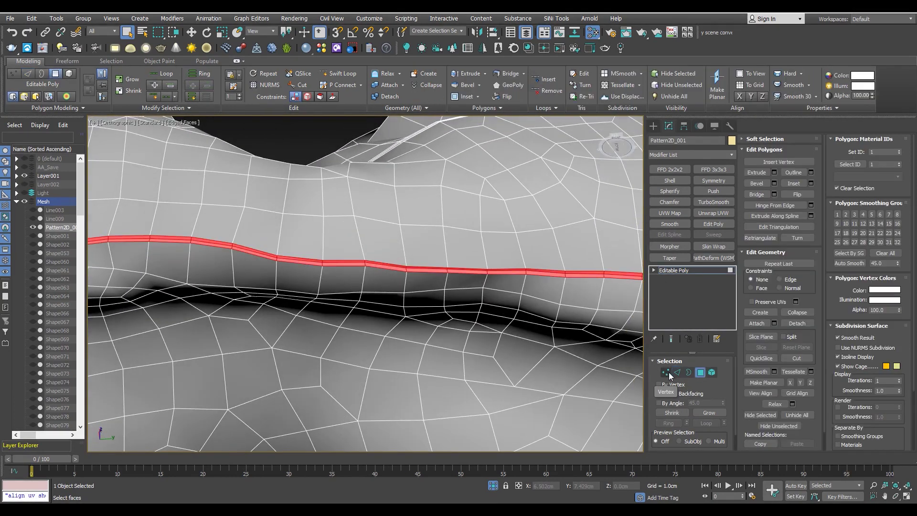
click(677, 372)
scroll(415, 303, up, 4)
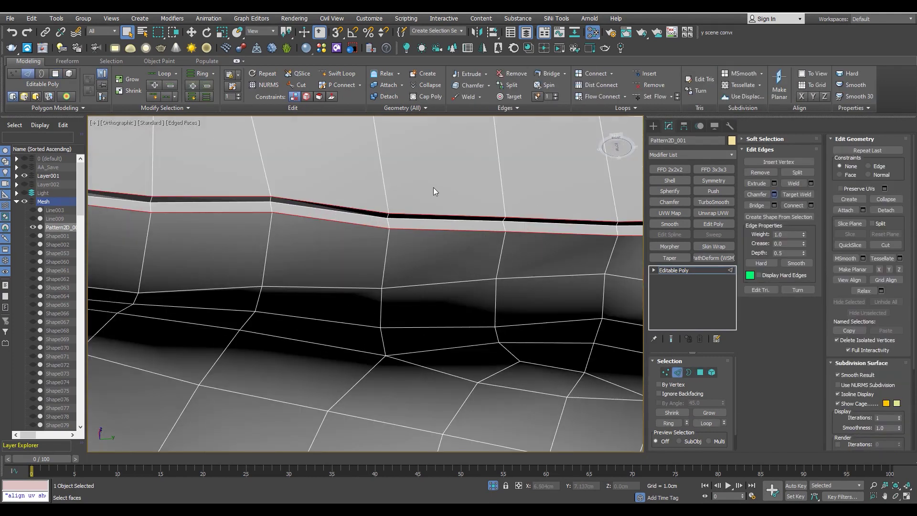
scroll(434, 187, up, 2)
- Chamfer the seam loop edges by a tiny 0.004cm and add TurboSmooth to the cushion
key(ctrl+shift+c)
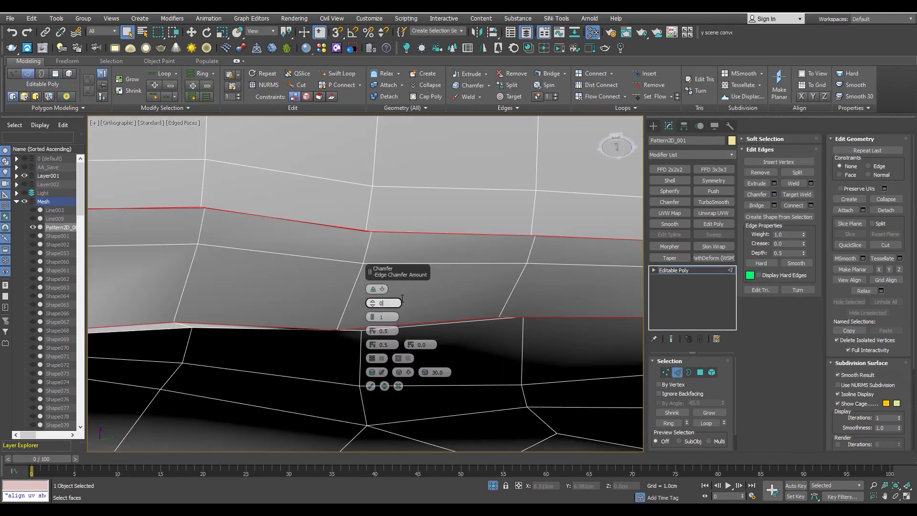
text(.02)
key(Return)
drag(371, 304, 383, 245)
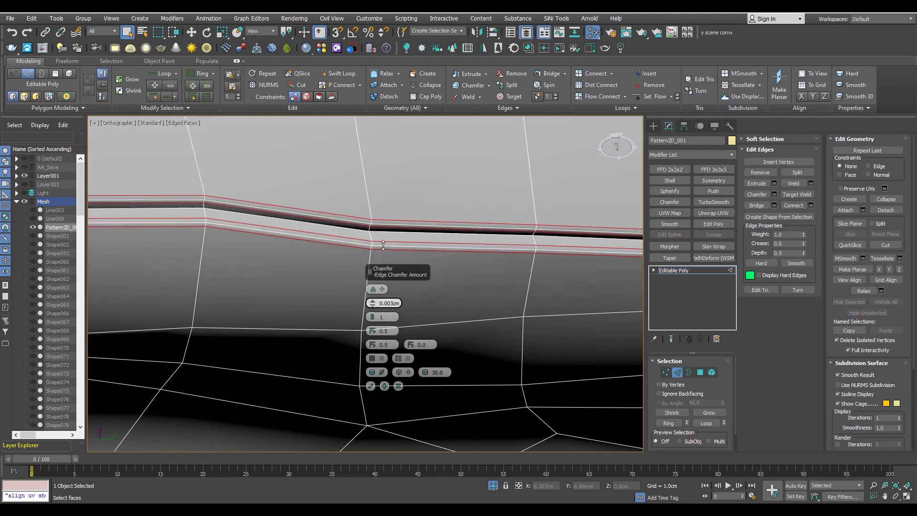
click(370, 386)
click(713, 202)
mouse_move(386, 268)
alt+middle_down()
mouse_move(482, 262)
mouse_move(381, 289)
mouse_move(415, 309)
mouse_move(237, 287)
mouse_move(395, 311)
mouse_move(371, 338)
mouse_move(343, 339)
alt+middle_up()
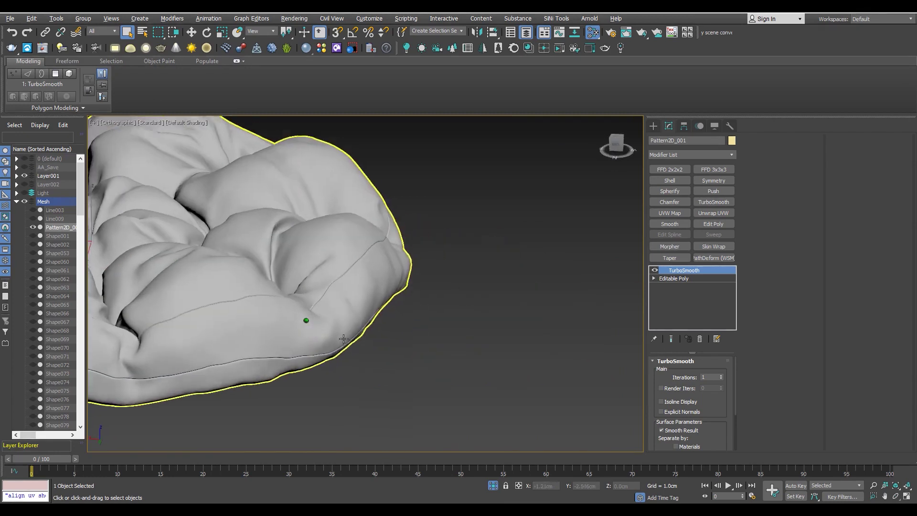
- Remove TurboSmooth from the footstool cushion, toggling edged faces to inspect it
scroll(344, 338, up, 5)
key(F4)
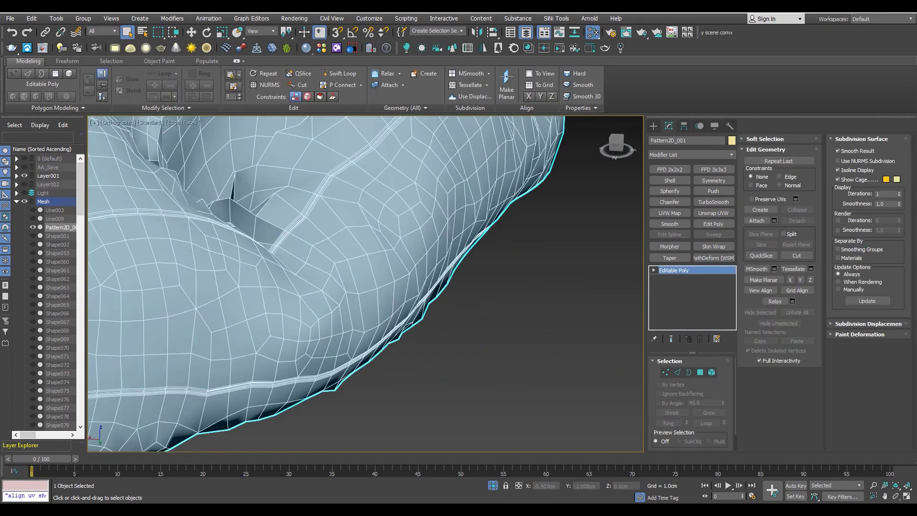
key(F4)
alt+middle_drag(301, 334, 291, 274)
key(F4)
scroll(313, 300, up, 5)
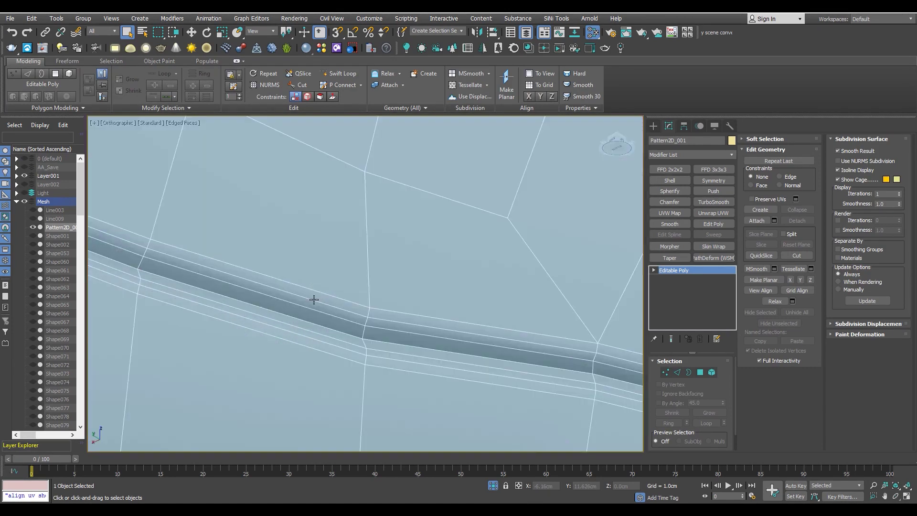
scroll(313, 301, down, 5)
scroll(328, 298, down, 3)
scroll(329, 298, down, 5)
key(F4)
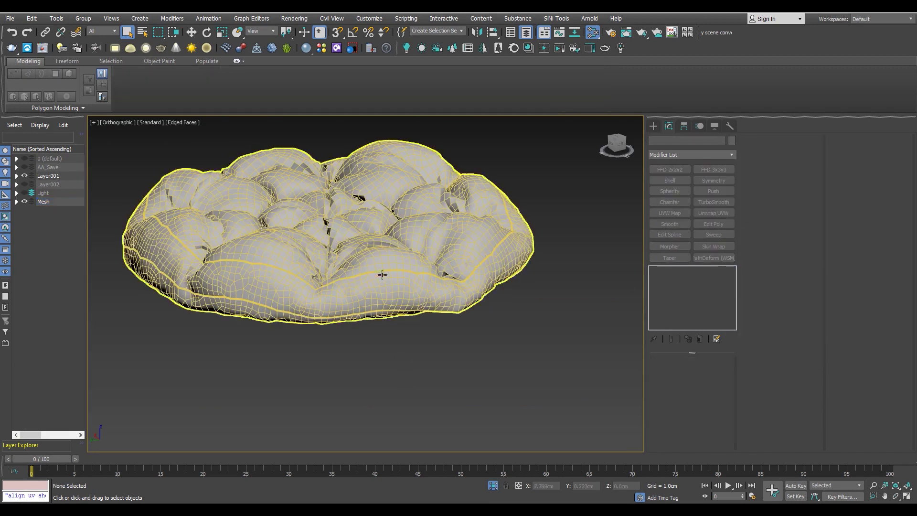
scroll(368, 256, up, 5)
- Assign smoothing group 1 to all of the cushion's polygons
click(693, 270)
key(4)
key(ctrl+a)
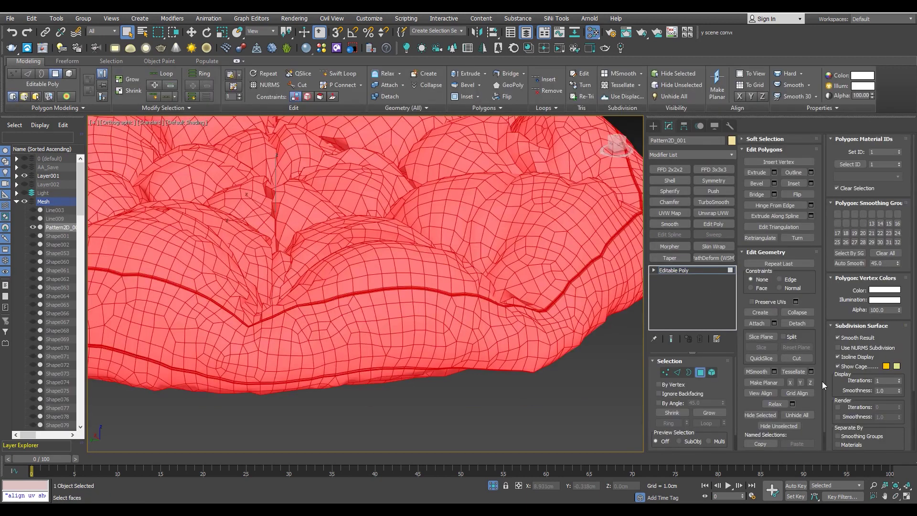
click(837, 215)
click(688, 270)
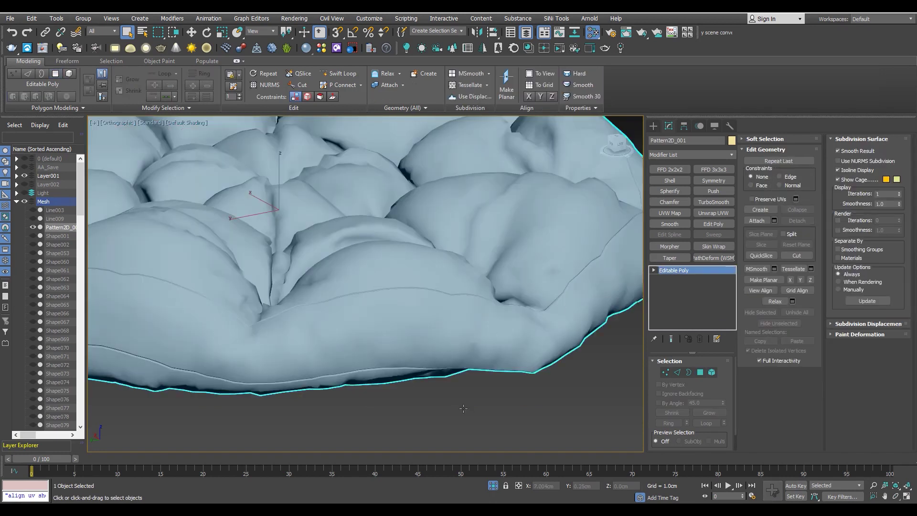
key(z)
- Unhide all objects so the stool frame and egg chair appear around the cushion
key(alt+q)
scroll(346, 263, down, 3)
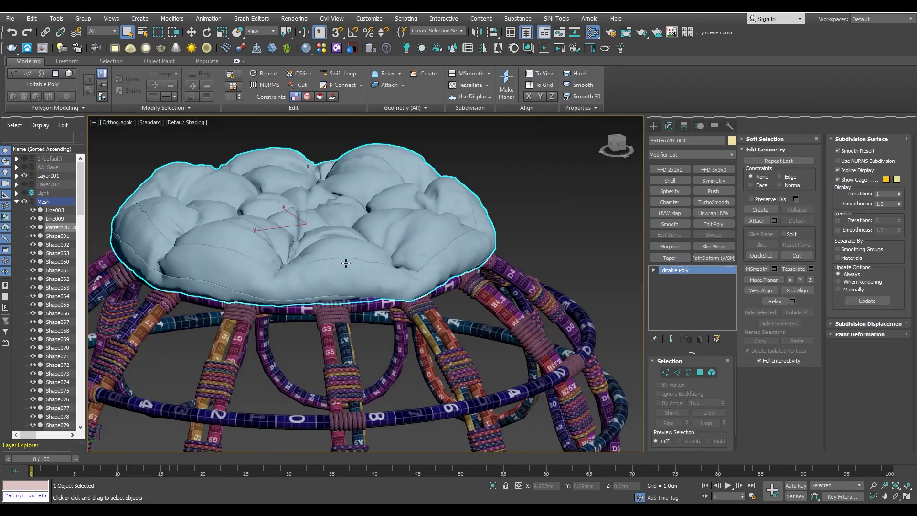
scroll(372, 272, down, 3)
scroll(395, 278, down, 2)
middle_drag(395, 279, 331, 299)
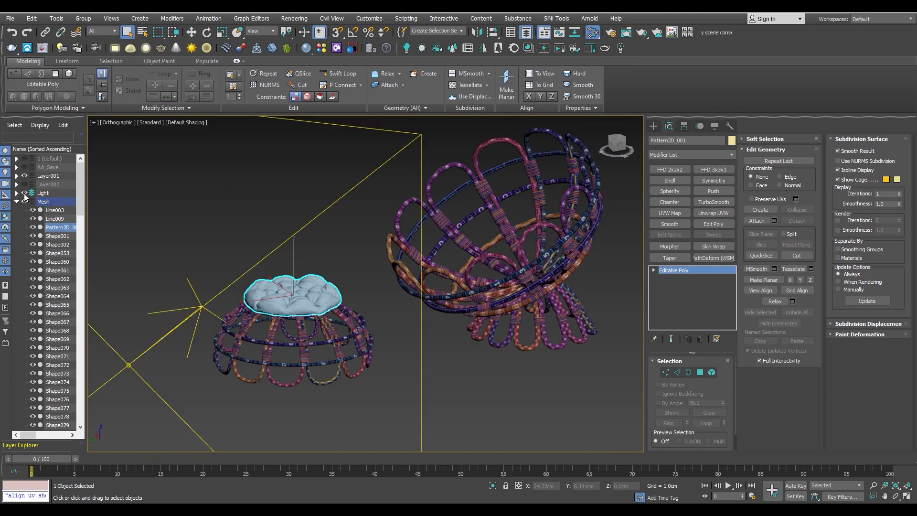
- Expand Layer001 to list the chair's cushion pieces and frame the chair with edged faces shown
click(25, 185)
scroll(304, 219, down, 3)
scroll(324, 263, down, 2)
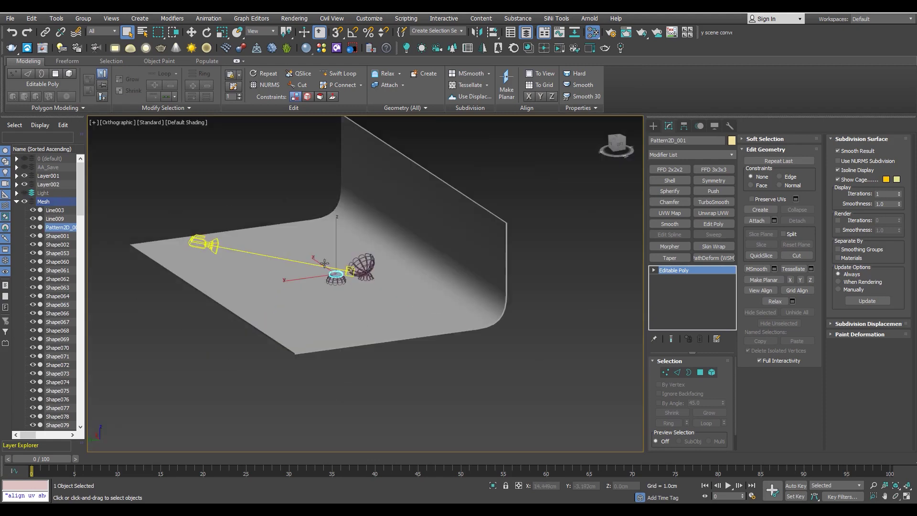
click(24, 184)
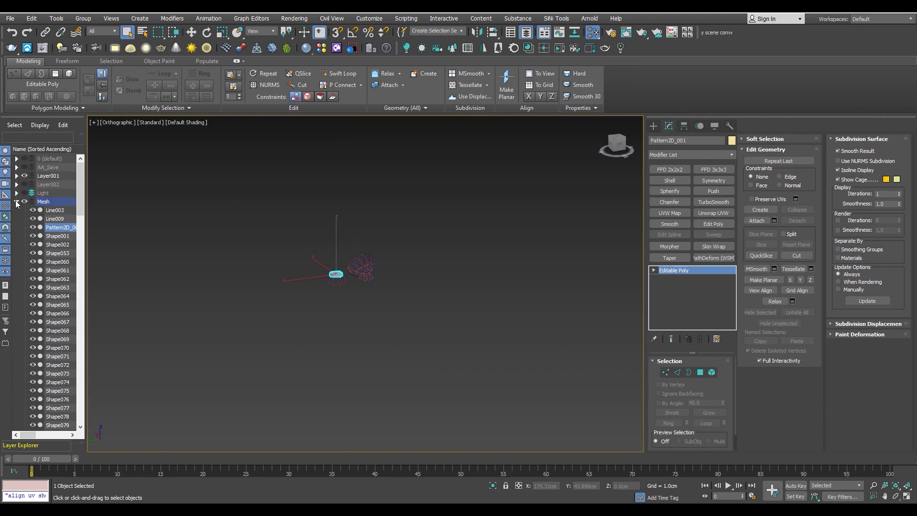
click(16, 201)
scroll(368, 278, up, 3)
scroll(368, 279, up, 3)
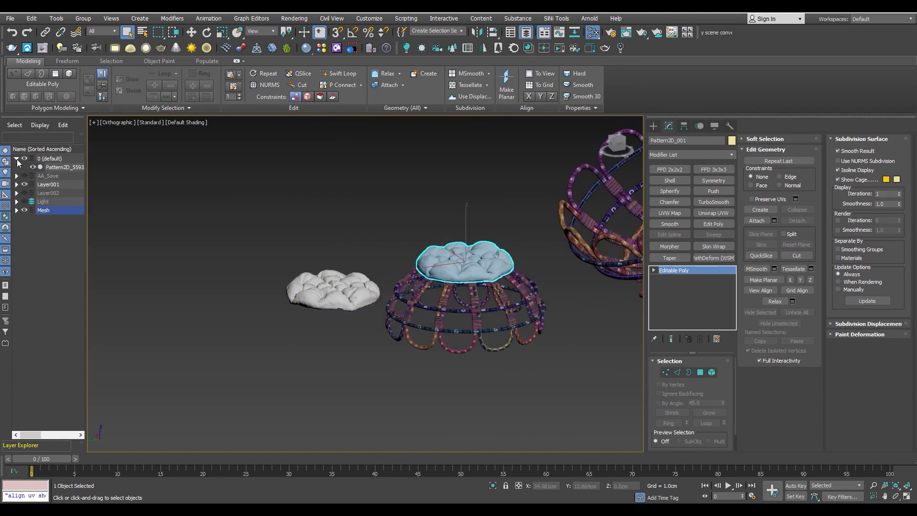
click(17, 167)
click(16, 176)
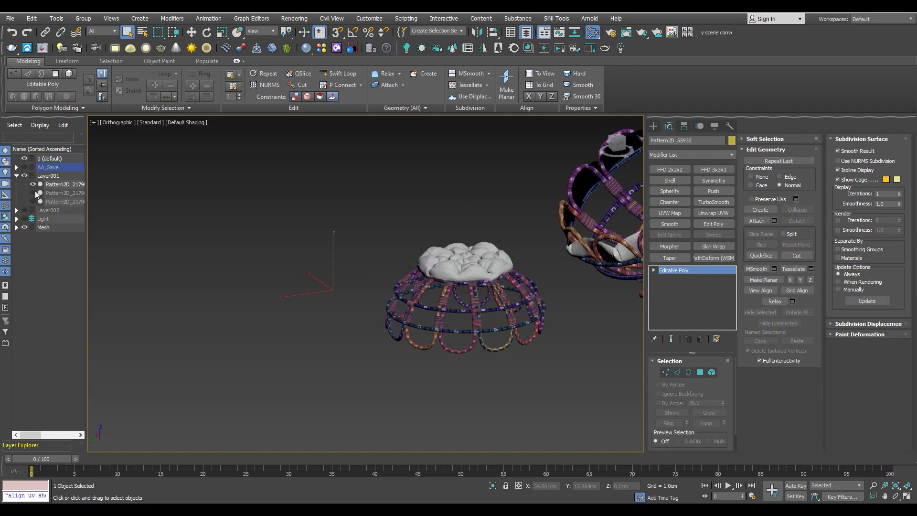
key(z)
key(F4)
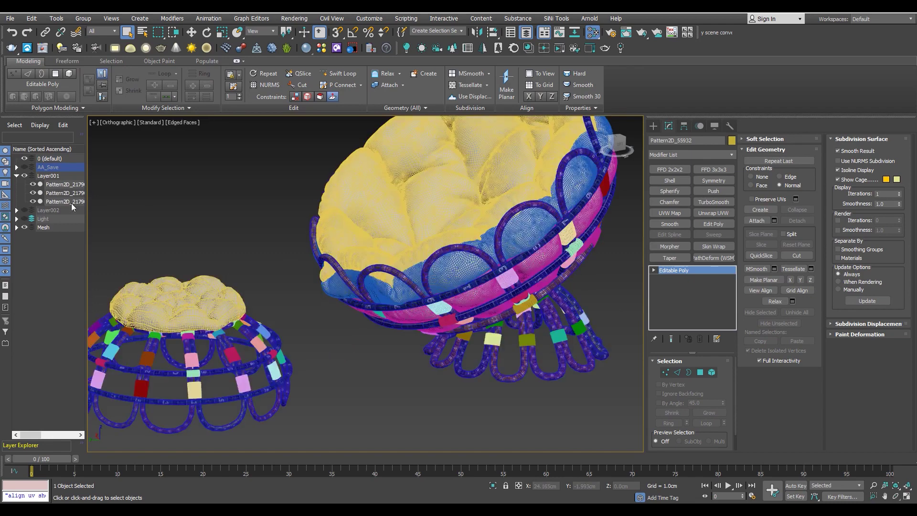
scroll(543, 254, up, 5)
scroll(502, 239, up, 3)
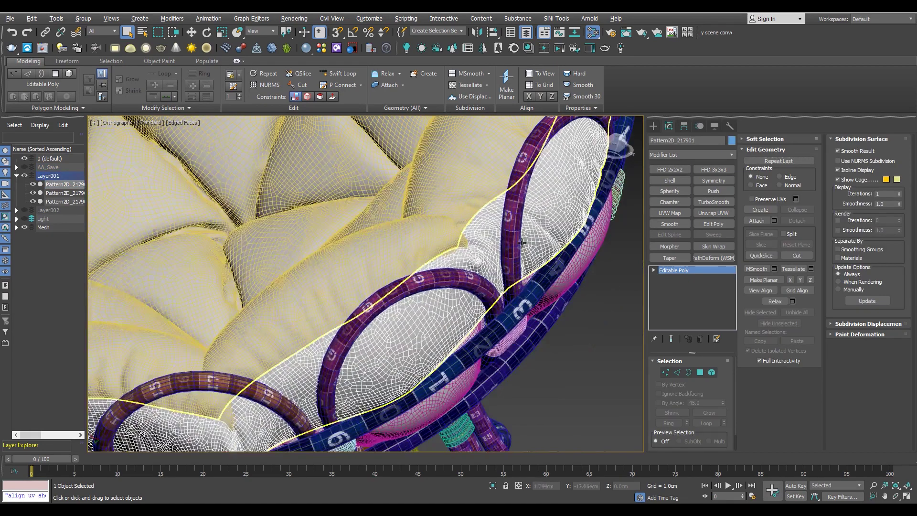
scroll(459, 222, up, 2)
- Delete TurboSmooth from the chair's inner cushion piece
click(446, 223)
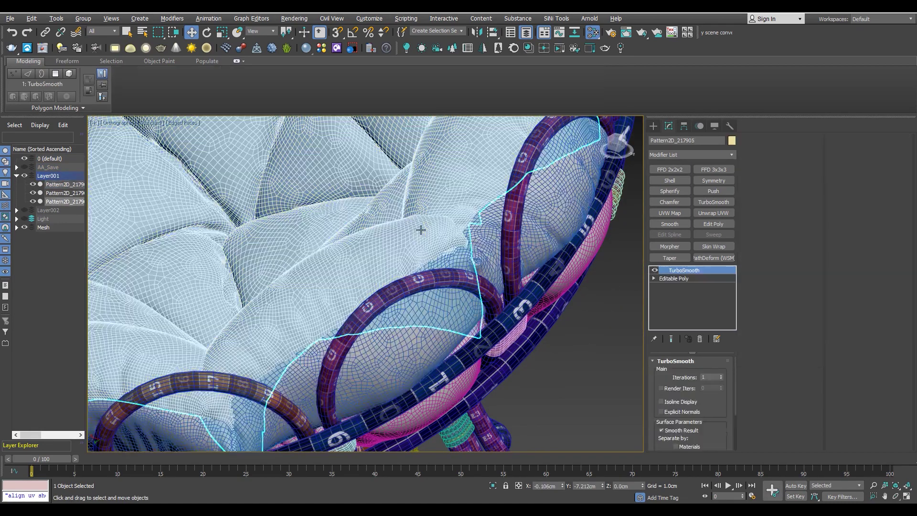
click(700, 339)
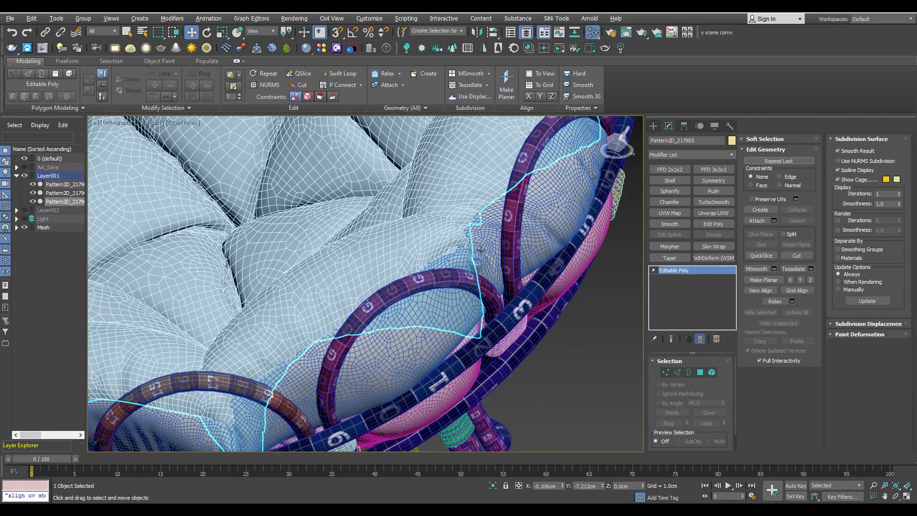
scroll(415, 247, up, 3)
scroll(416, 248, up, 4)
alt+middle_drag(416, 247, 397, 242)
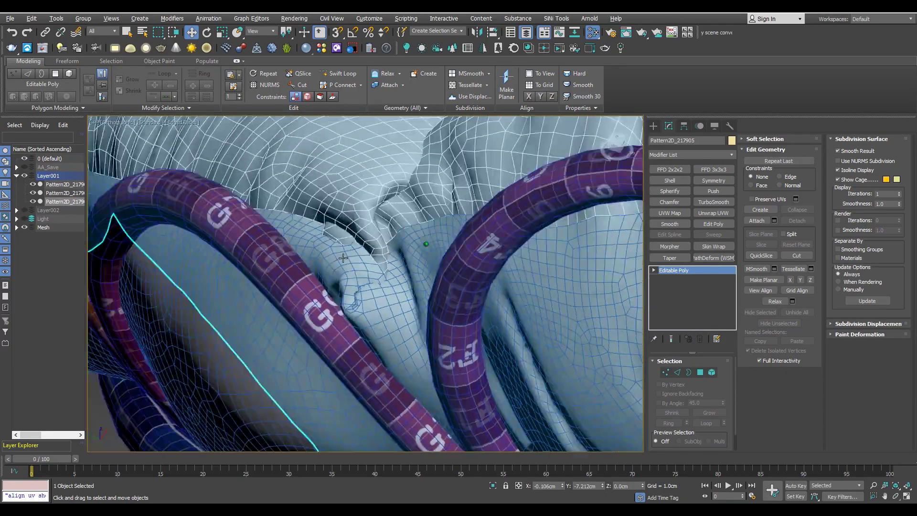
scroll(399, 244, down, 6)
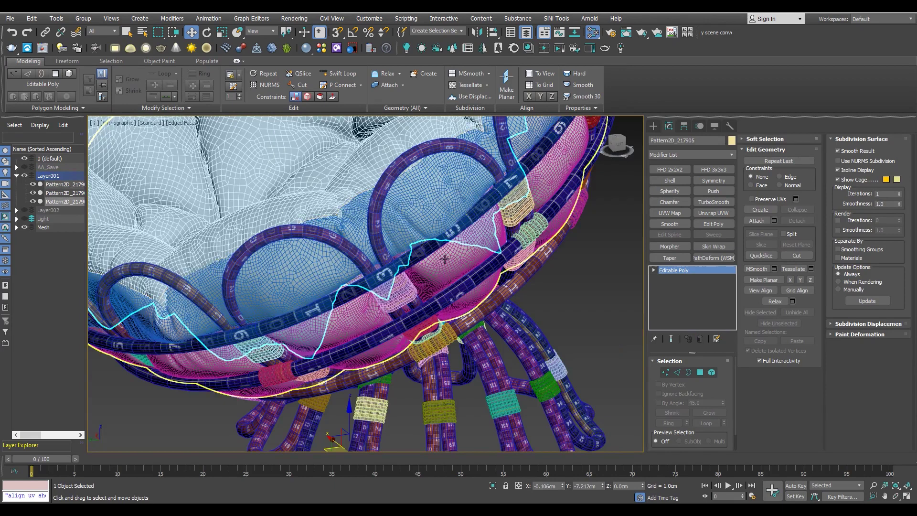
alt+middle_drag(445, 259, 429, 246)
scroll(429, 246, up, 4)
- Select the other two Pattern2D cushion pieces and isolate all three
ctrl+click(425, 229)
scroll(423, 227, down, 5)
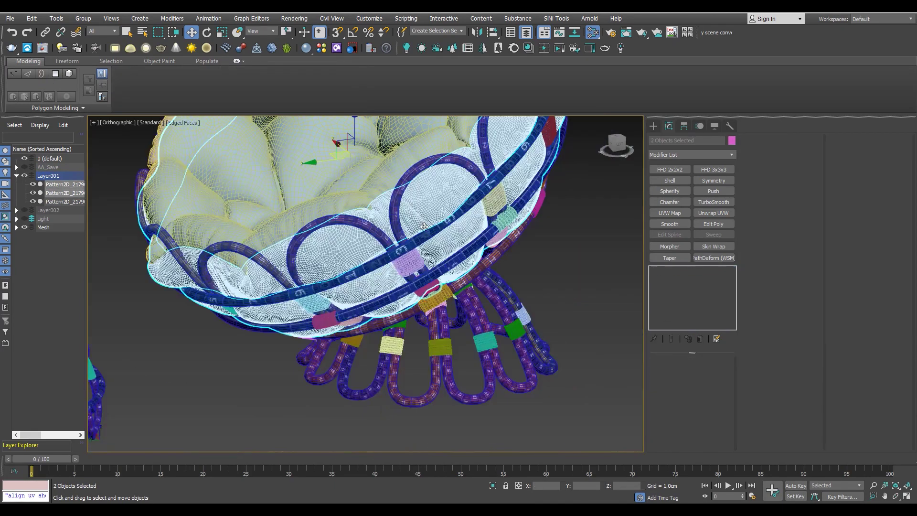
ctrl+click(424, 227)
key(alt+q)
mouse_move(237, 266)
alt+middle_down()
mouse_move(342, 256)
mouse_move(263, 209)
alt+middle_up()
scroll(394, 241, up, 5)
key(ctrl+d)
scroll(363, 246, up, 4)
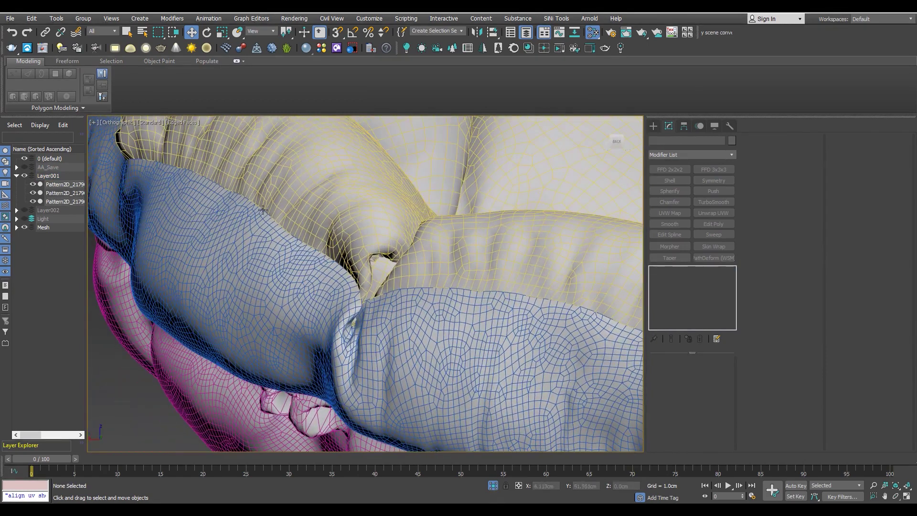
scroll(263, 209, up, 3)
- Attach the two remaining cushion pieces to the first, making one Editable Poly
click(262, 223)
scroll(261, 221, up, 5)
scroll(282, 220, up, 3)
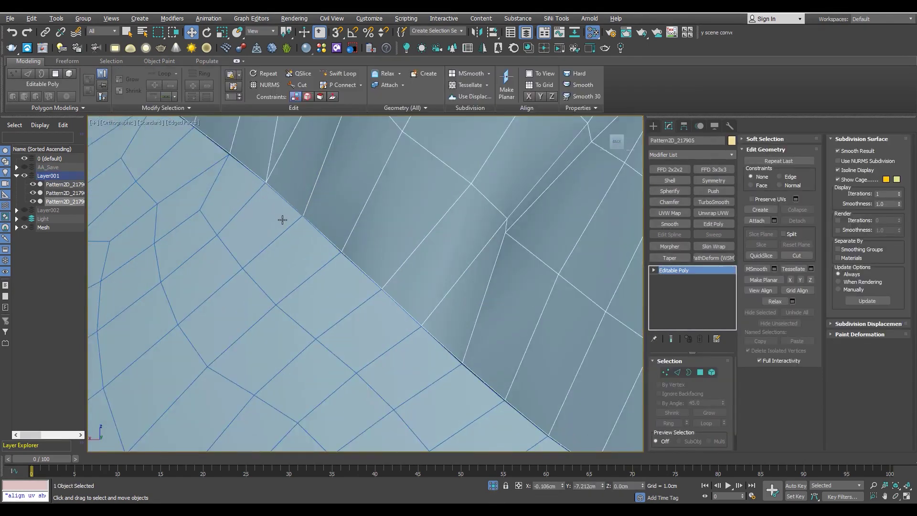
key(alt+a)
click(303, 218)
scroll(303, 218, down, 5)
scroll(386, 201, down, 4)
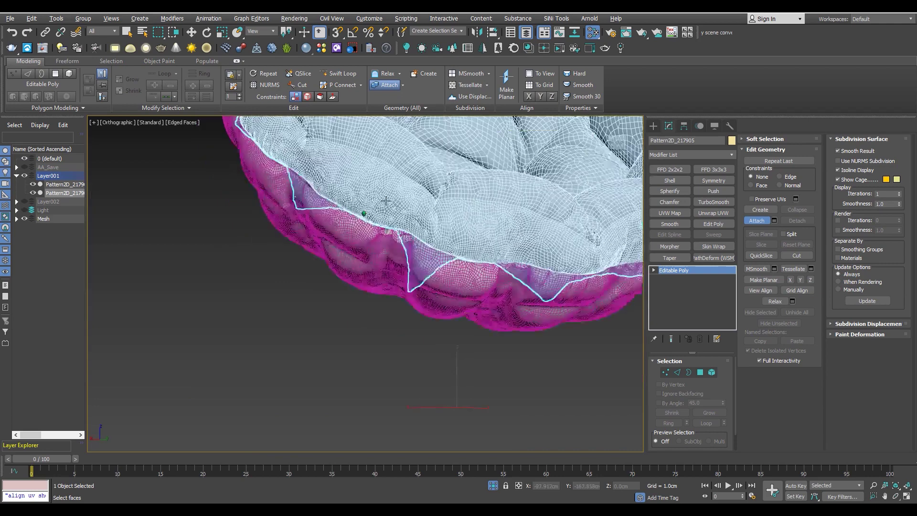
scroll(385, 200, down, 2)
click(386, 201)
key(3)
scroll(355, 315, up, 8)
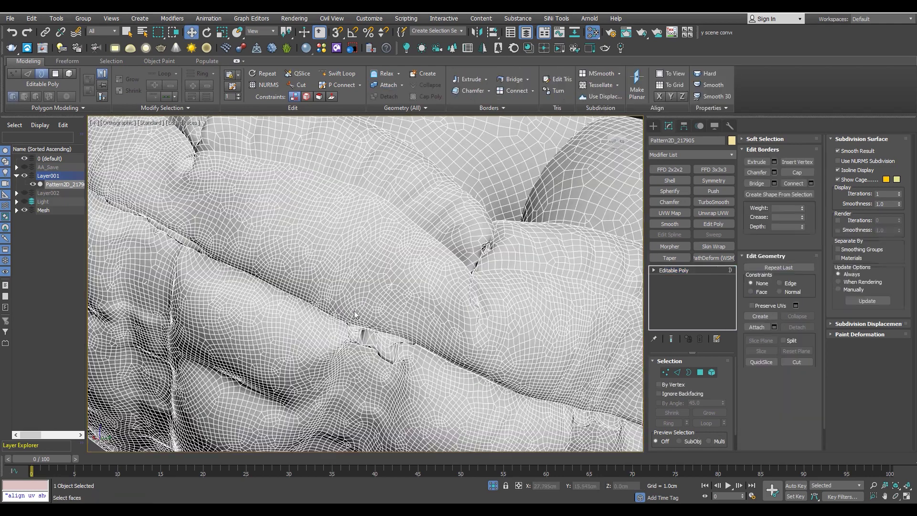
- Select an open border on the cushion and inspect the whole cushion mesh for gaps
scroll(354, 315, down, 5)
click(354, 206)
scroll(337, 317, up, 6)
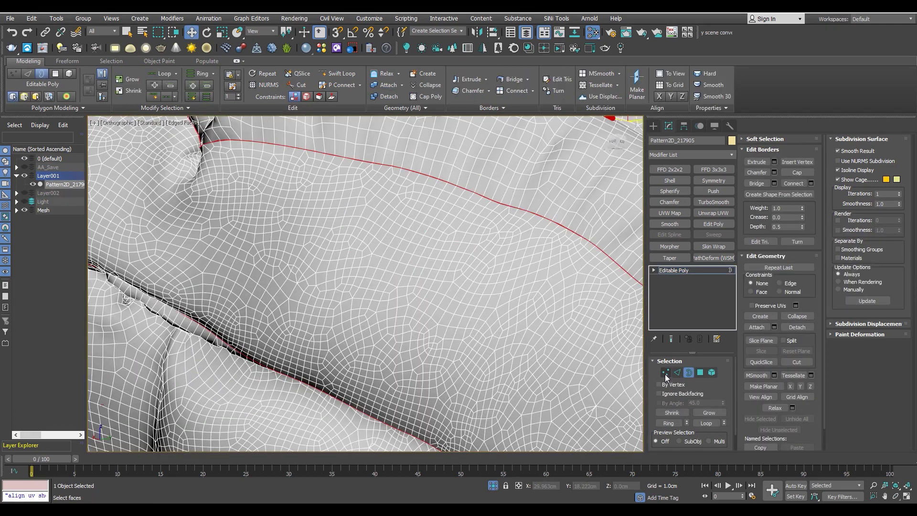
click(665, 372)
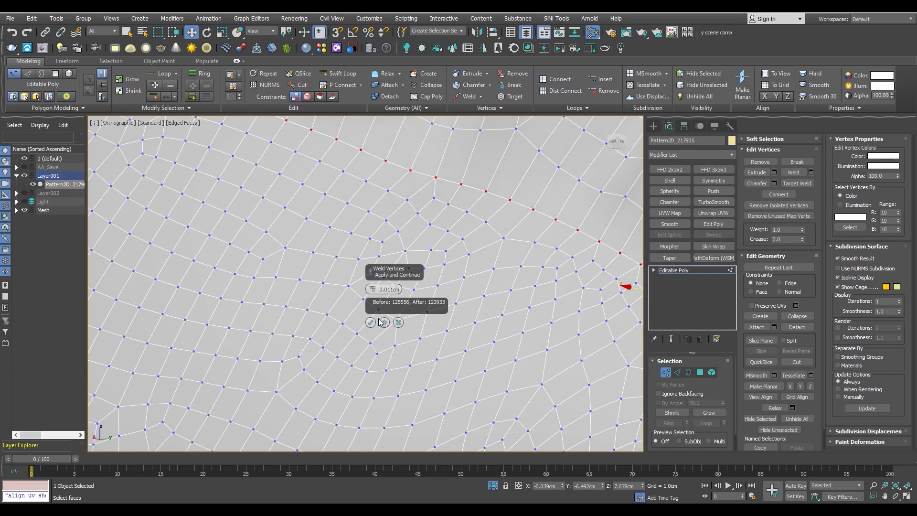
scroll(424, 289, down, 5)
key(3)
scroll(425, 289, down, 5)
alt+middle_drag(425, 290, 359, 264)
scroll(359, 264, up, 10)
scroll(363, 277, up, 5)
scroll(372, 296, up, 5)
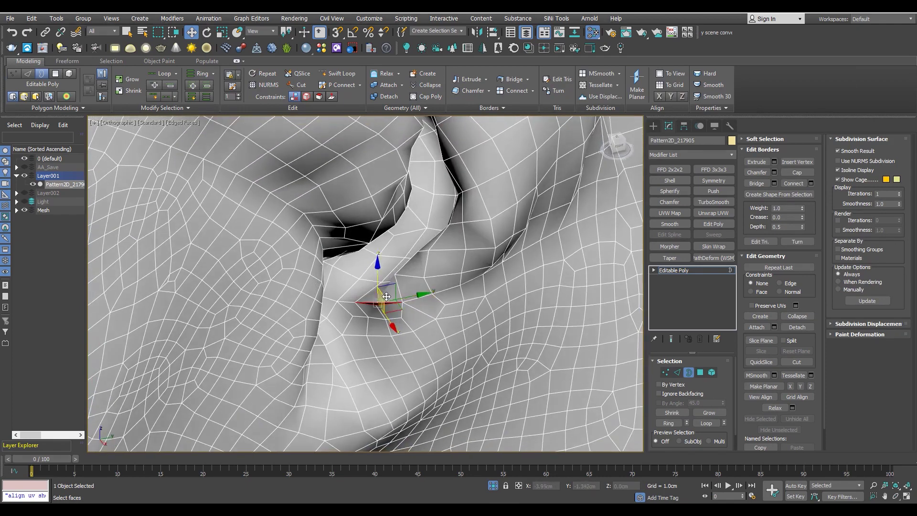
scroll(384, 310, up, 5)
scroll(384, 310, up, 2)
scroll(358, 313, down, 3)
scroll(339, 307, down, 8)
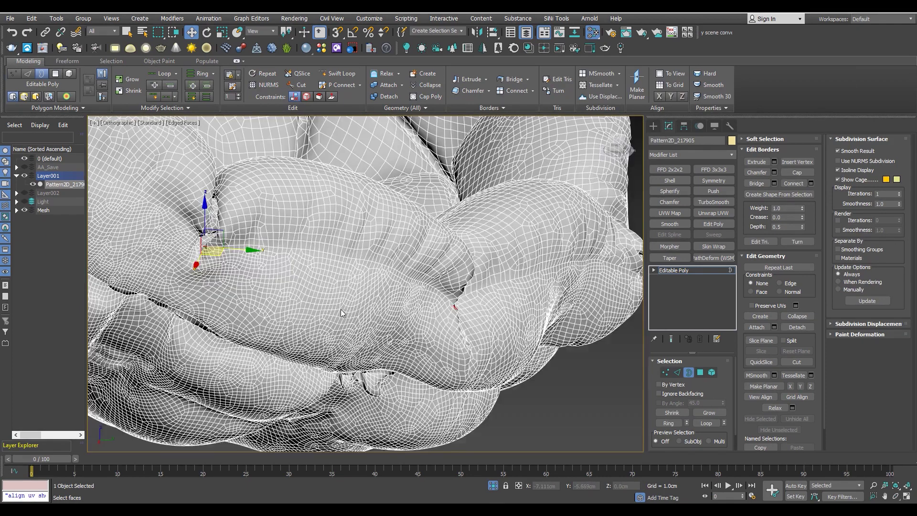
scroll(224, 260, down, 4)
scroll(243, 255, up, 4)
scroll(244, 256, up, 6)
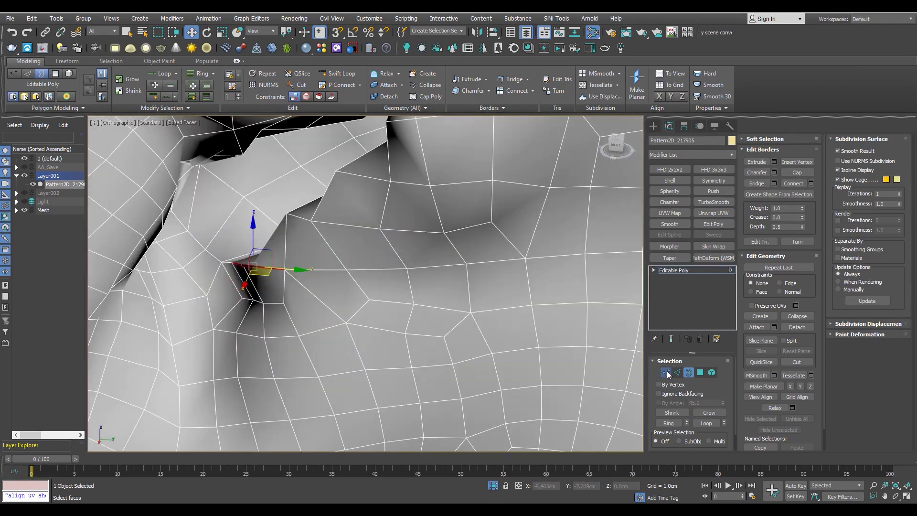
- At Vertex level, raise the weld threshold to 0.05cm, then return to Border level
click(666, 372)
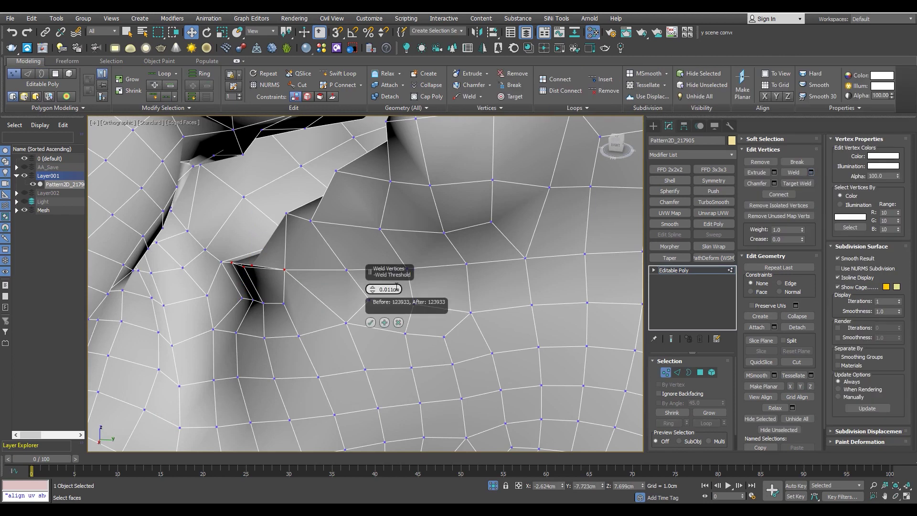
text(.2)
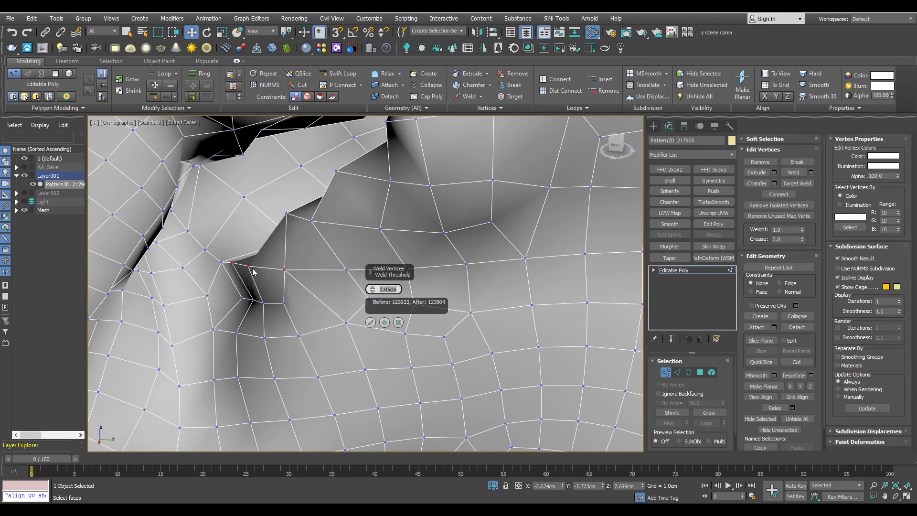
alt+middle_drag(253, 272, 285, 286)
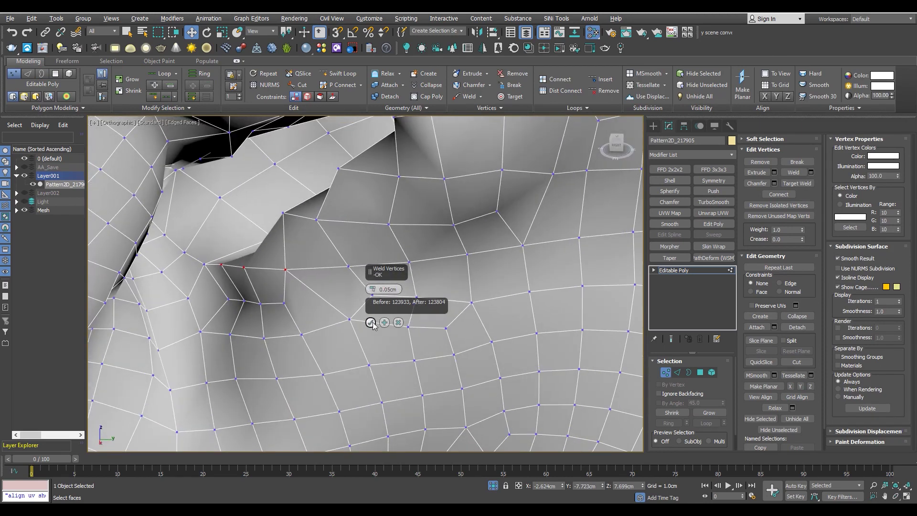
key(3)
scroll(327, 277, down, 2)
scroll(310, 253, down, 3)
scroll(300, 231, down, 5)
scroll(301, 230, down, 2)
scroll(301, 230, up, 5)
scroll(277, 258, up, 3)
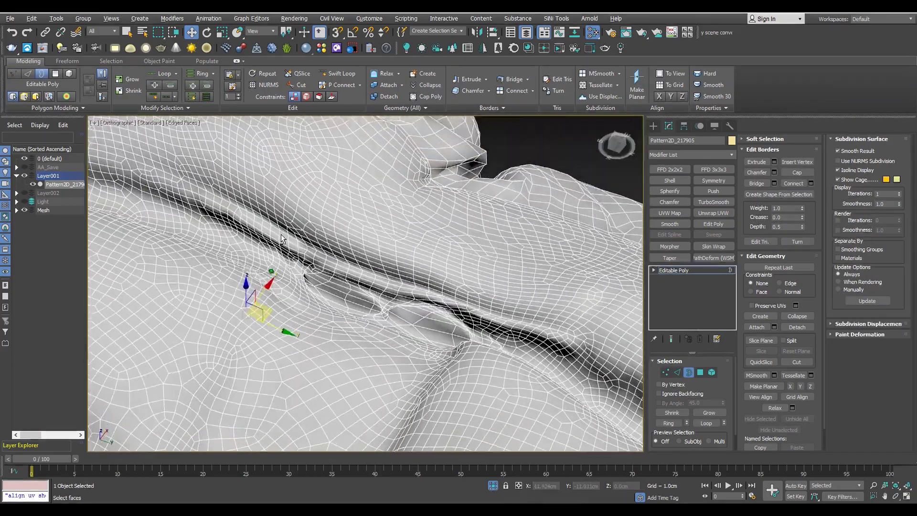
scroll(297, 271, up, 2)
- Inspect the cushion crease with Edged Faces toggled off, then exit Border sub-object level
mouse_move(297, 271)
alt+middle_down()
mouse_move(208, 359)
mouse_move(299, 304)
mouse_move(300, 282)
mouse_move(173, 309)
alt+middle_up()
scroll(299, 304, down, 4)
scroll(301, 282, up, 4)
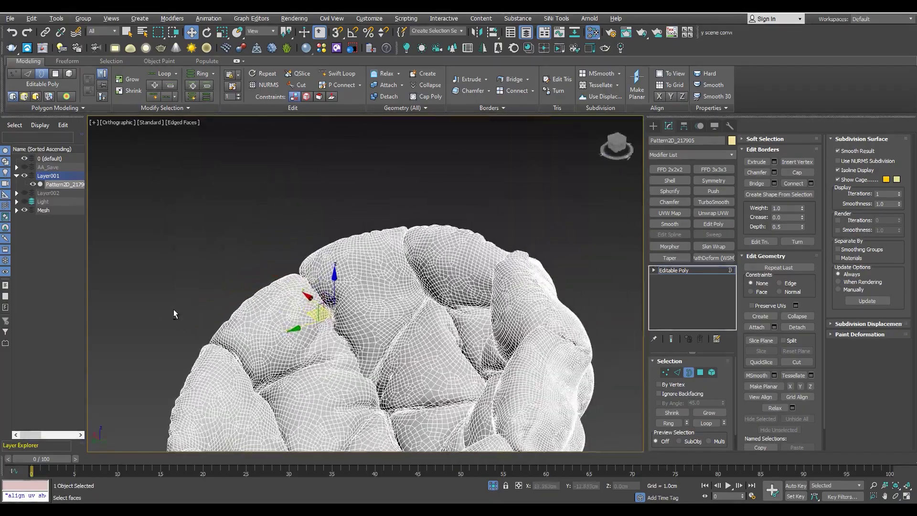
scroll(360, 317, up, 5)
scroll(361, 316, up, 5)
alt+middle_drag(361, 316, 417, 336)
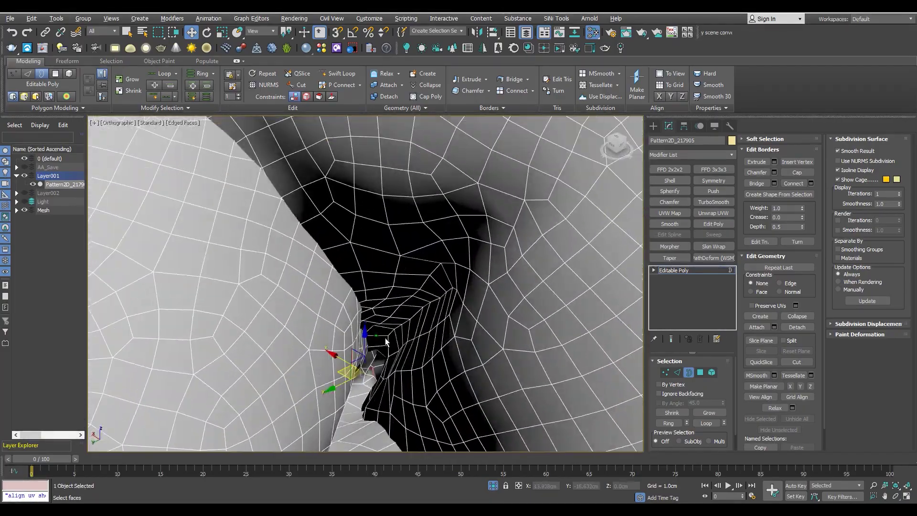
scroll(417, 335, down, 5)
scroll(417, 336, down, 5)
scroll(388, 221, up, 6)
scroll(358, 221, up, 2)
scroll(366, 220, down, 3)
key(F4)
scroll(437, 331, down, 6)
mouse_move(436, 332)
alt+middle_down()
mouse_move(405, 294)
mouse_move(408, 310)
mouse_move(375, 299)
alt+middle_up()
scroll(409, 310, up, 5)
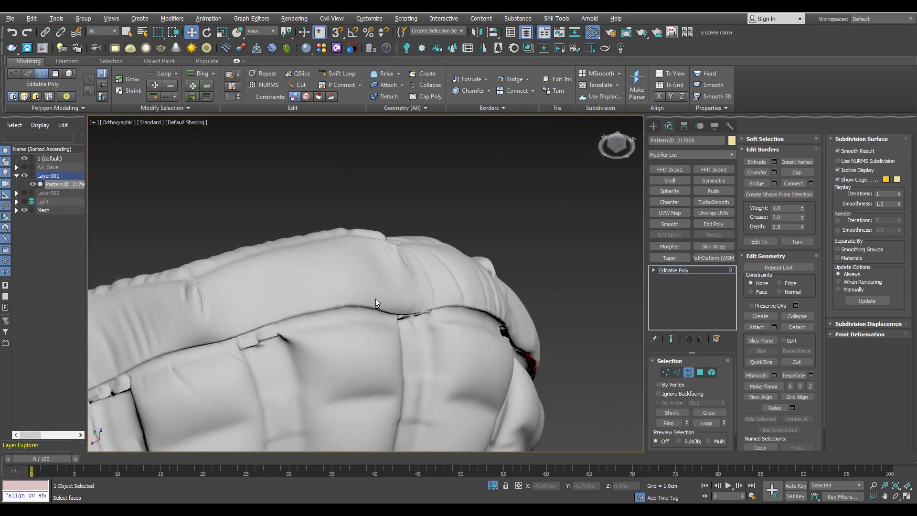
key(F4)
scroll(349, 295, up, 2)
key(F4)
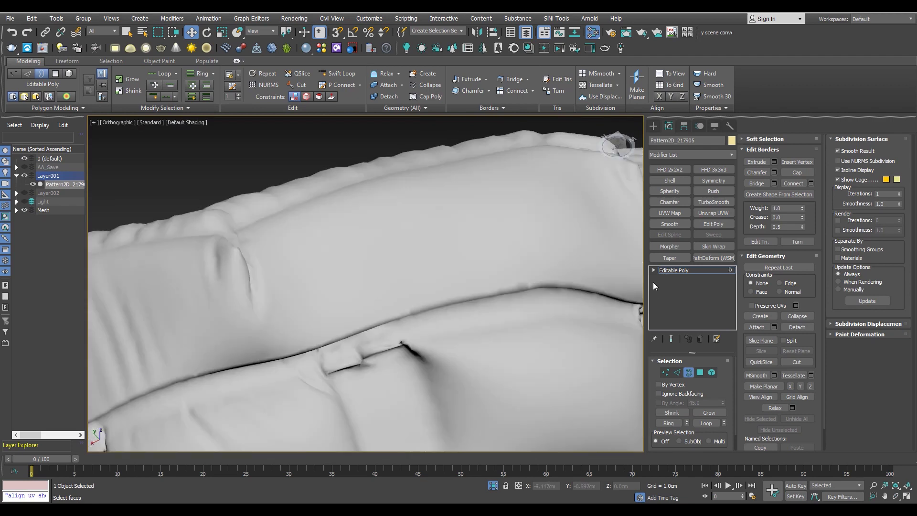
key(3)
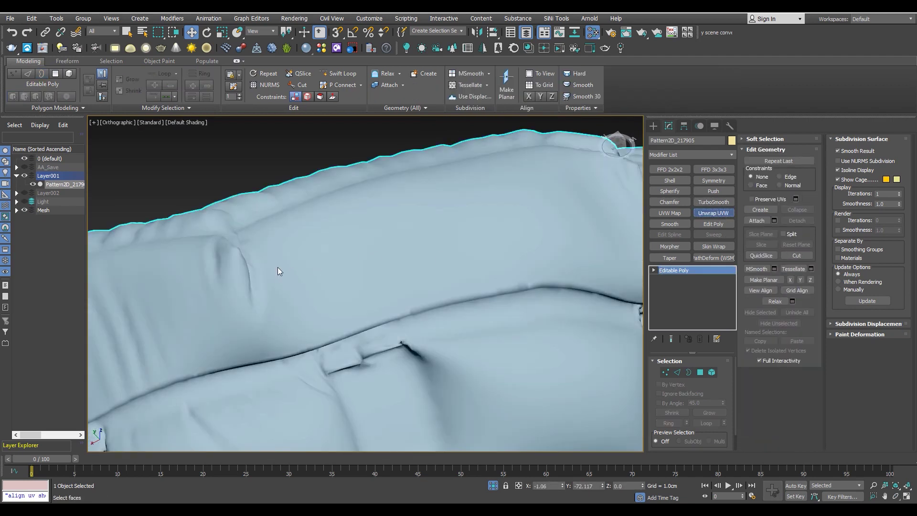
- Inspect the cushion seams with edged faces shown, switching to Edge level
scroll(280, 266, down, 5)
alt+middle_drag(280, 266, 269, 266)
scroll(403, 161, up, 6)
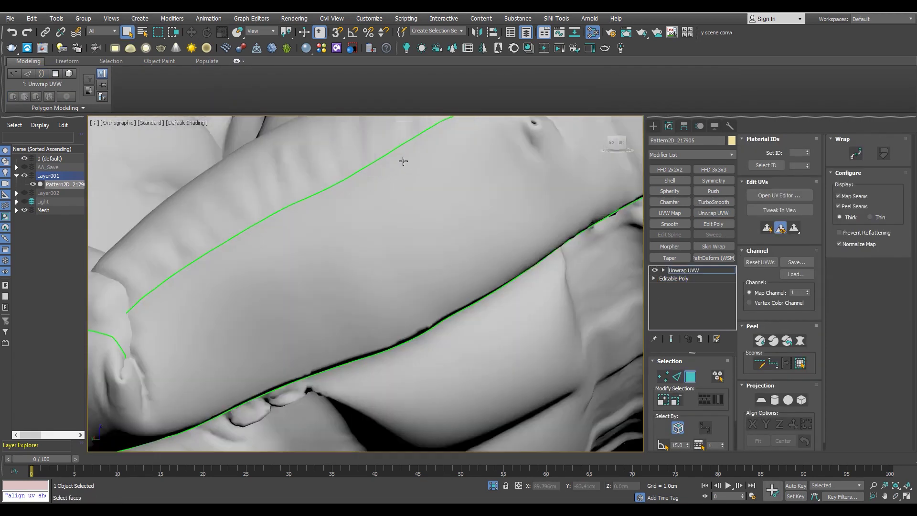
key(F4)
scroll(403, 162, up, 3)
scroll(399, 246, up, 3)
scroll(411, 244, up, 3)
key(ctrl+z)
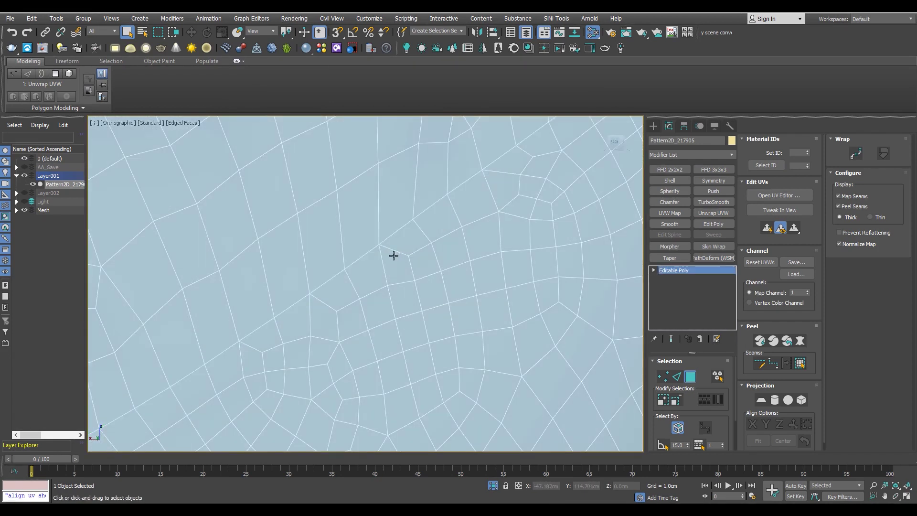
key(2)
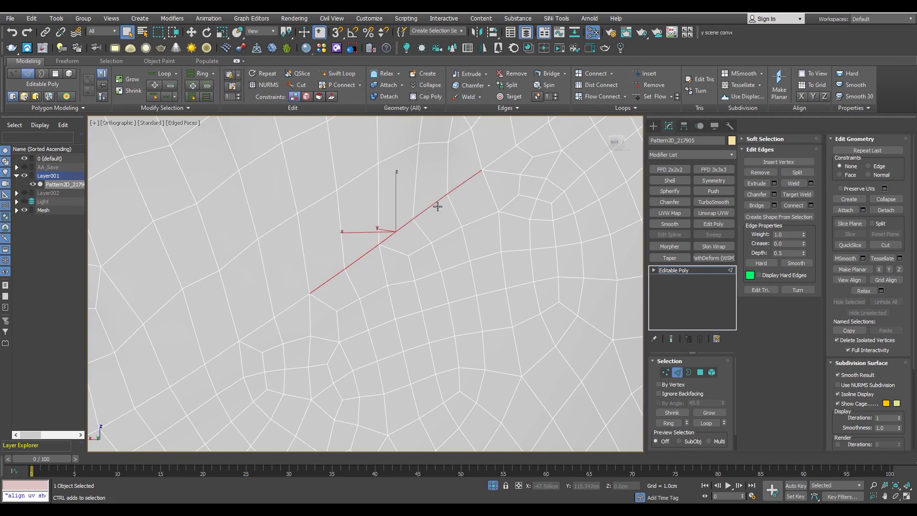
scroll(433, 239, down, 5)
alt+middle_drag(433, 239, 395, 270)
scroll(395, 270, up, 3)
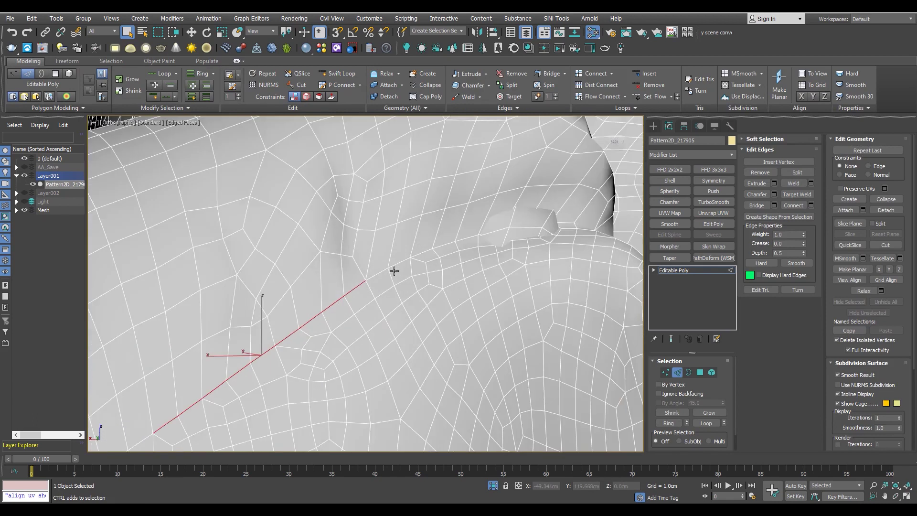
scroll(376, 273, up, 2)
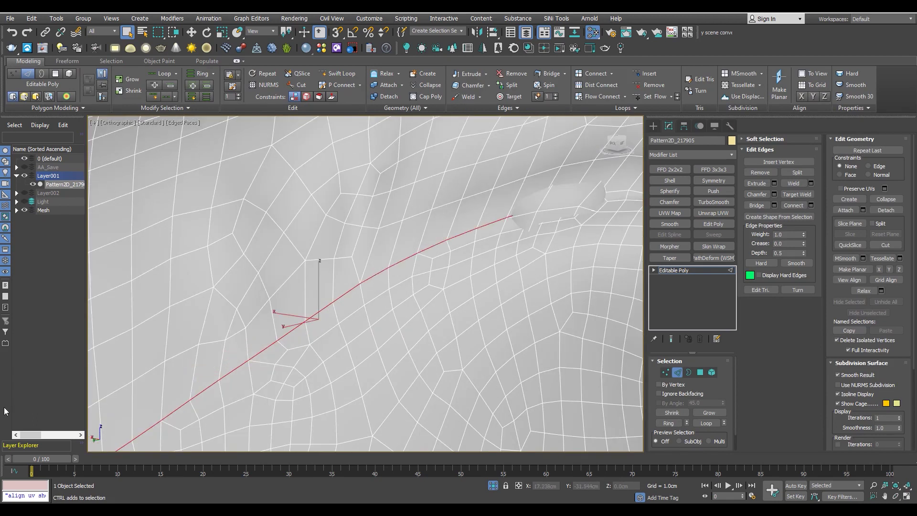
scroll(334, 239, up, 3)
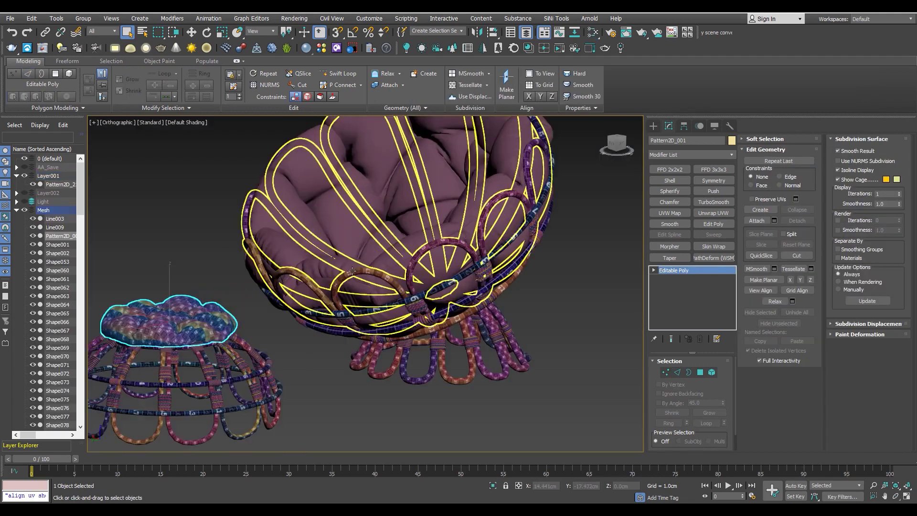
- Select all chair cushion faces for unwrapping and check the checker map from below
click(344, 200)
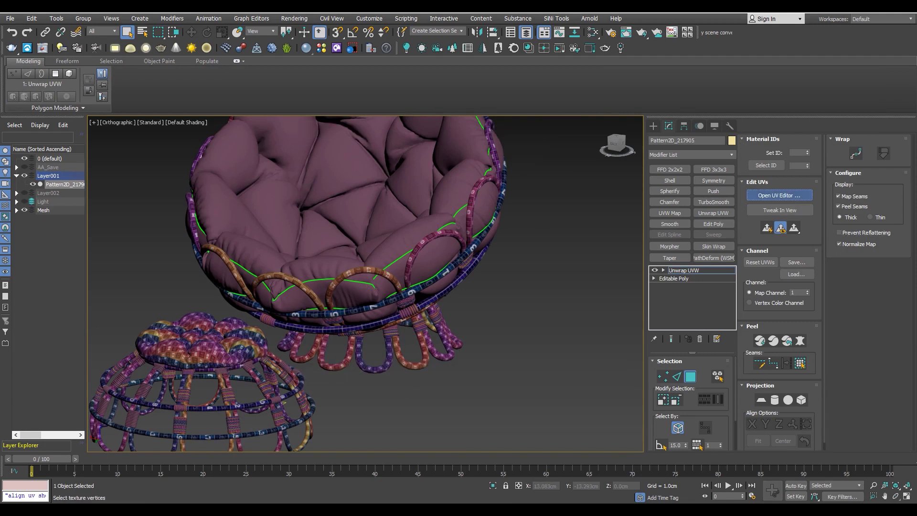
click(343, 200)
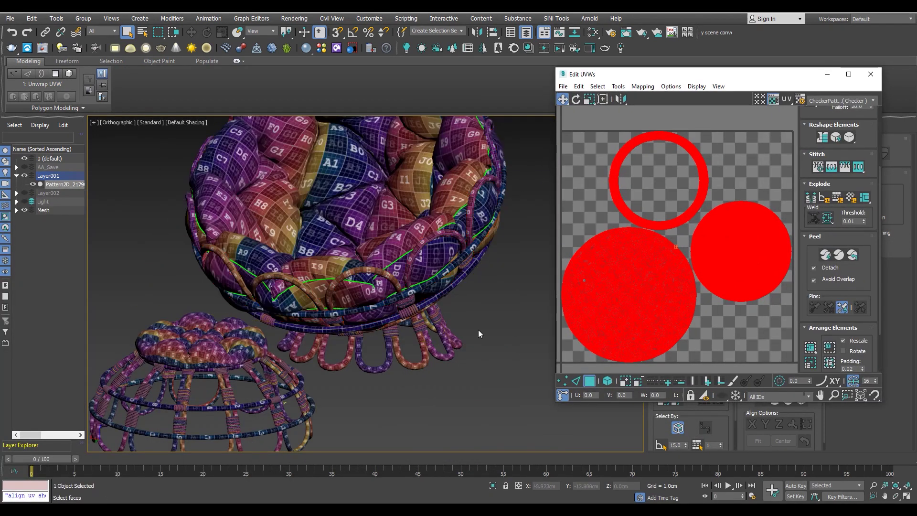
click(396, 259)
scroll(396, 258, up, 3)
scroll(396, 258, down, 3)
alt+middle_drag(396, 238, 406, 267)
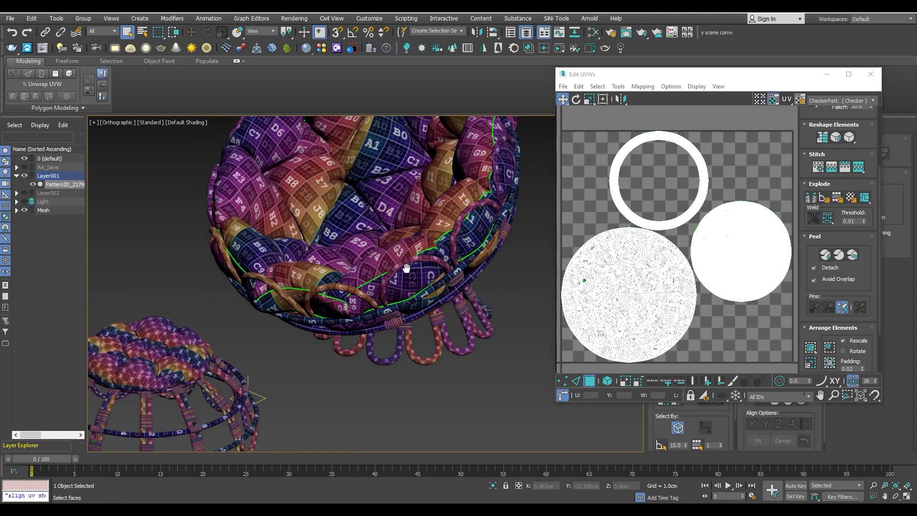
scroll(426, 285, down, 2)
scroll(266, 335, up, 2)
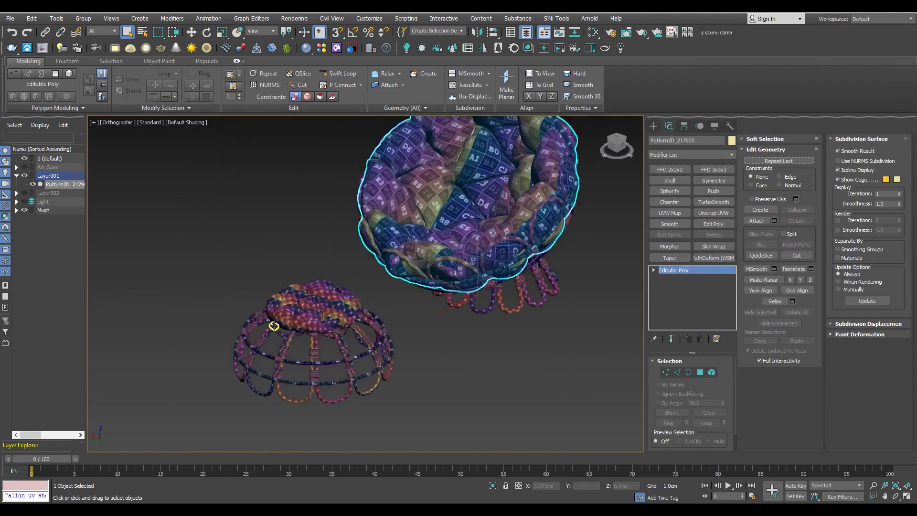
scroll(266, 335, up, 2)
- Add Unwrap UVW to the footstool cushion, select all faces, and collapse it
key(w)
click(315, 287)
click(721, 214)
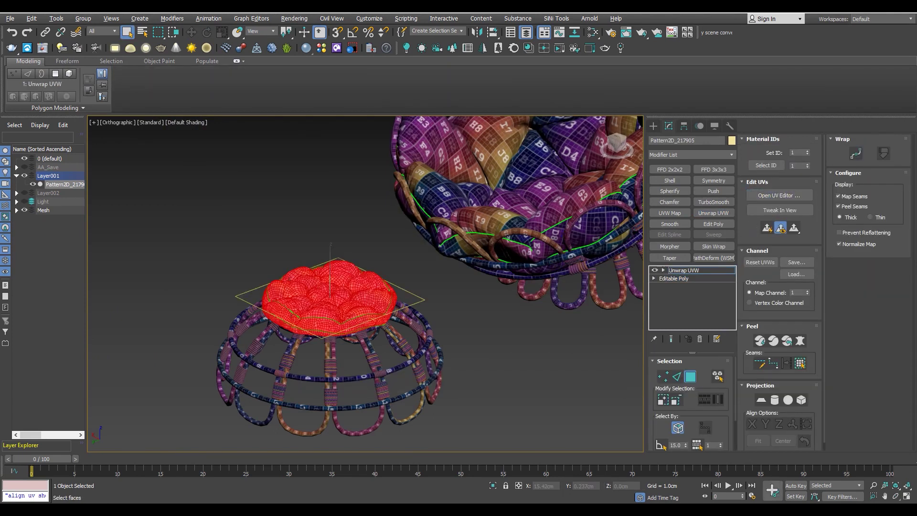
key(ctrl+a)
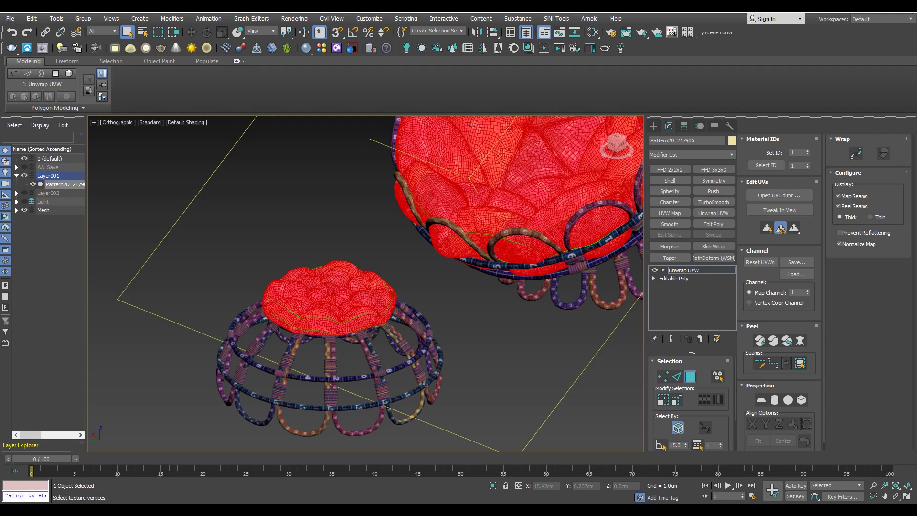
alt+middle_drag(319, 293, 334, 297)
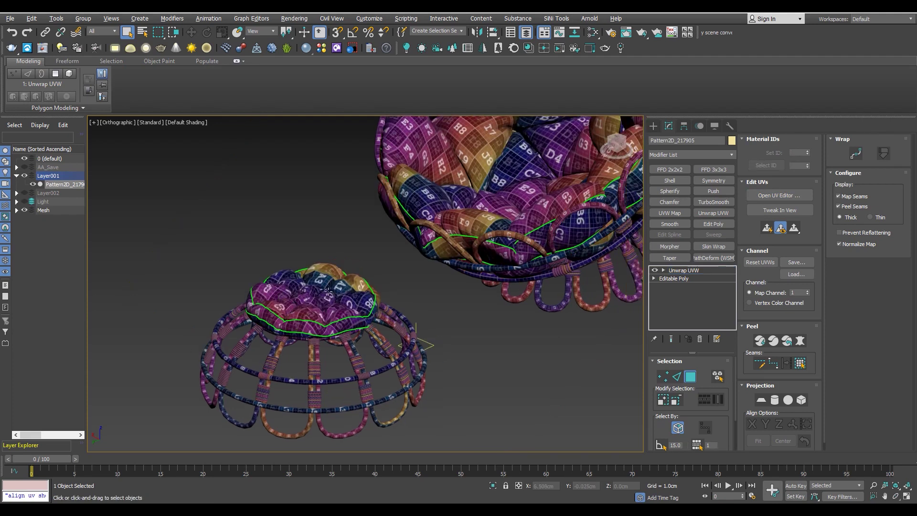
- Hide both cushions so only the rattan frames show, with edged faces on
scroll(334, 296, up, 5)
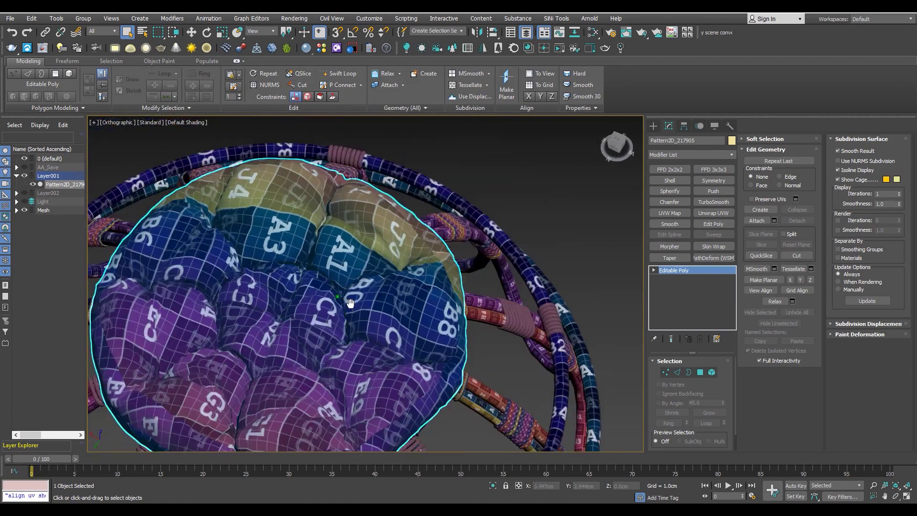
scroll(407, 300, down, 5)
alt+middle_drag(407, 299, 299, 274)
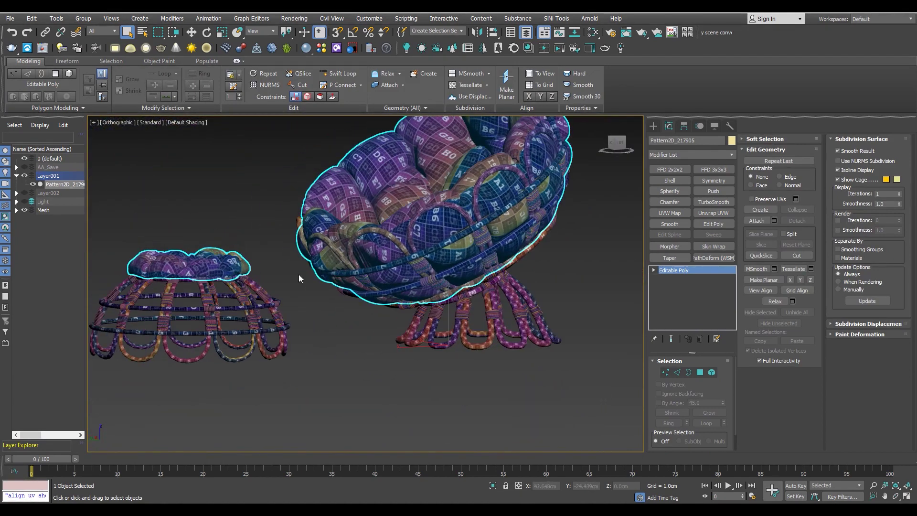
click(33, 184)
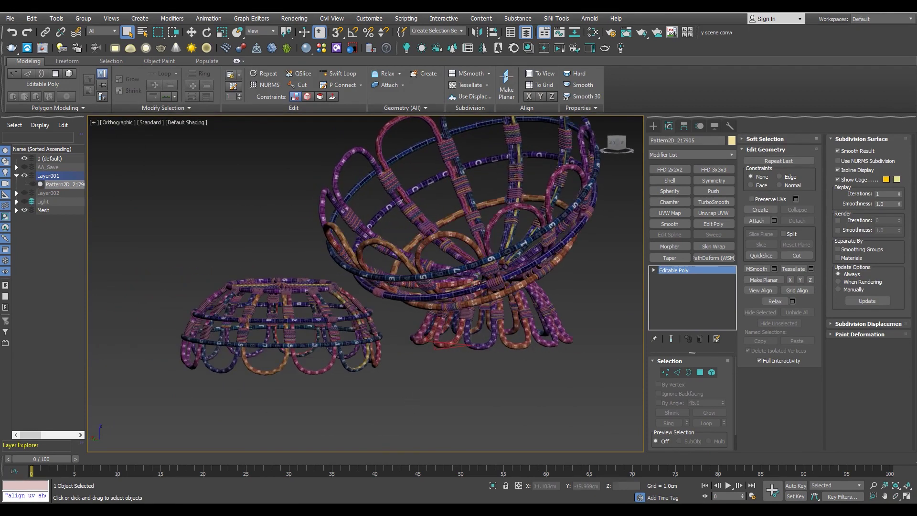
key(F4)
- Select the chair frame Shape001 and view the seat from above
scroll(477, 263, up, 3)
click(508, 240)
mouse_move(508, 239)
alt+middle_down()
mouse_move(407, 273)
mouse_move(431, 382)
alt+middle_up()
scroll(431, 382, up, 5)
scroll(432, 382, down, 5)
scroll(431, 382, down, 4)
scroll(342, 348, down, 3)
scroll(374, 408, up, 4)
right_click(385, 403)
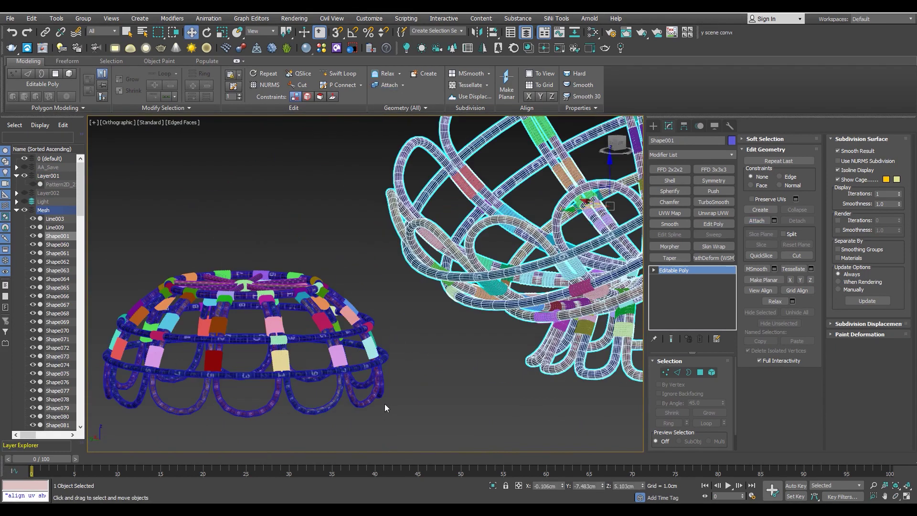
scroll(385, 403, up, 4)
- Undo a stray unwrap on Shape164, then attach the Line003 tube into Shape001
click(410, 334)
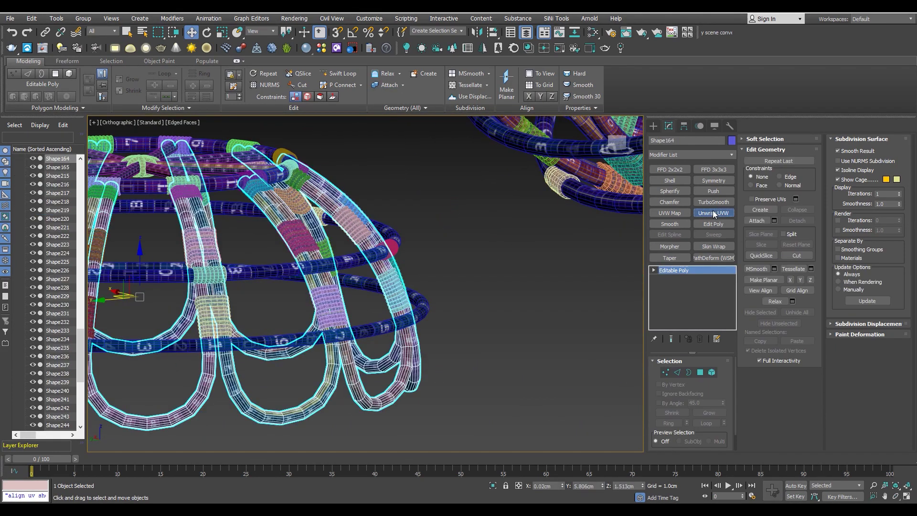
click(712, 213)
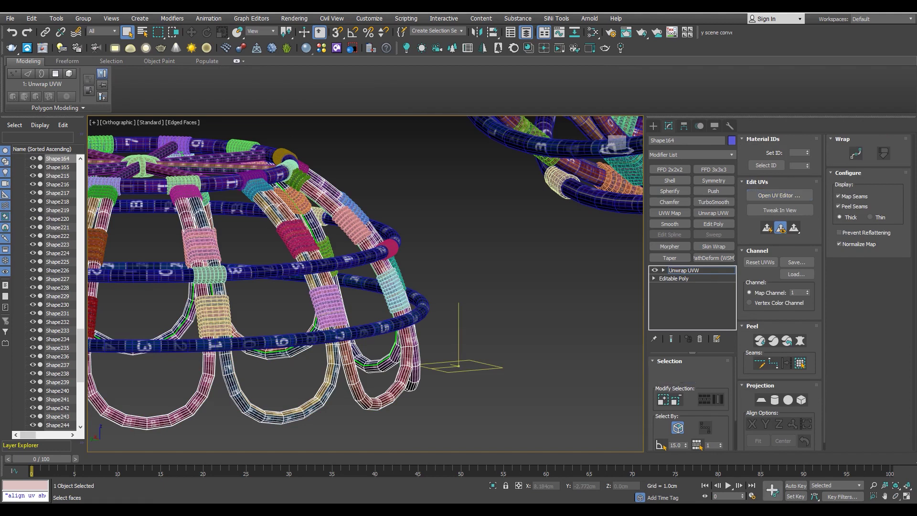
key(ctrl+z)
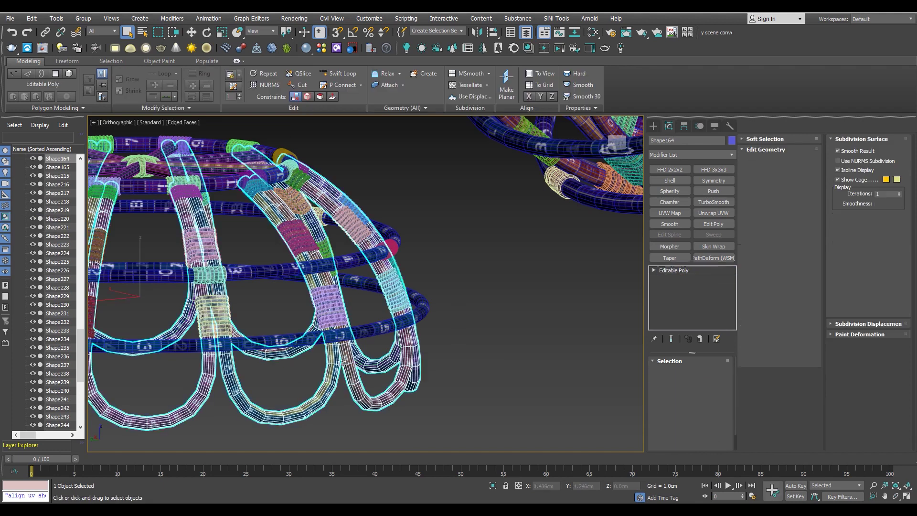
scroll(377, 353, down, 5)
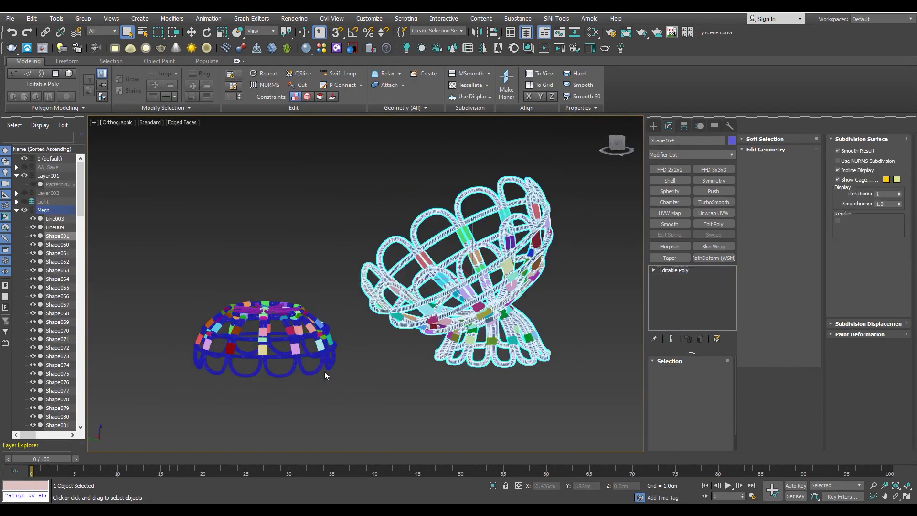
scroll(325, 371, up, 3)
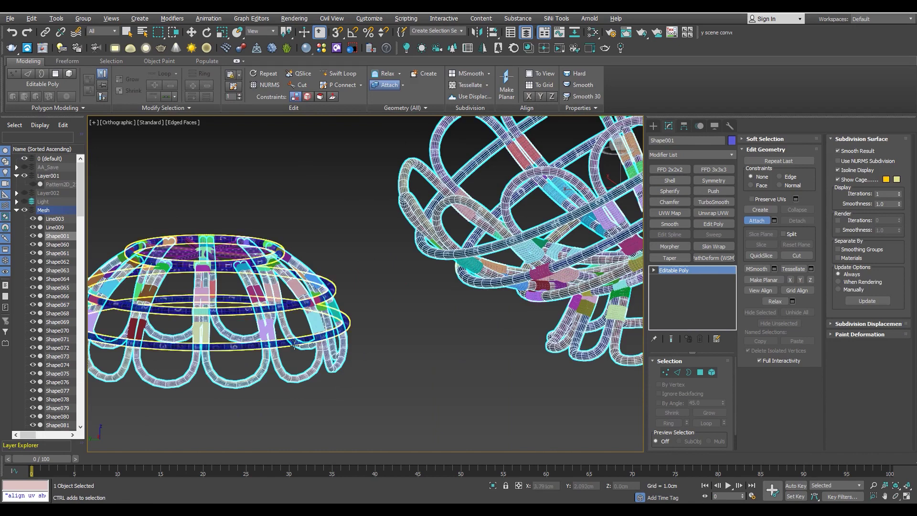
alt+middle_drag(293, 342, 261, 370)
click(260, 370)
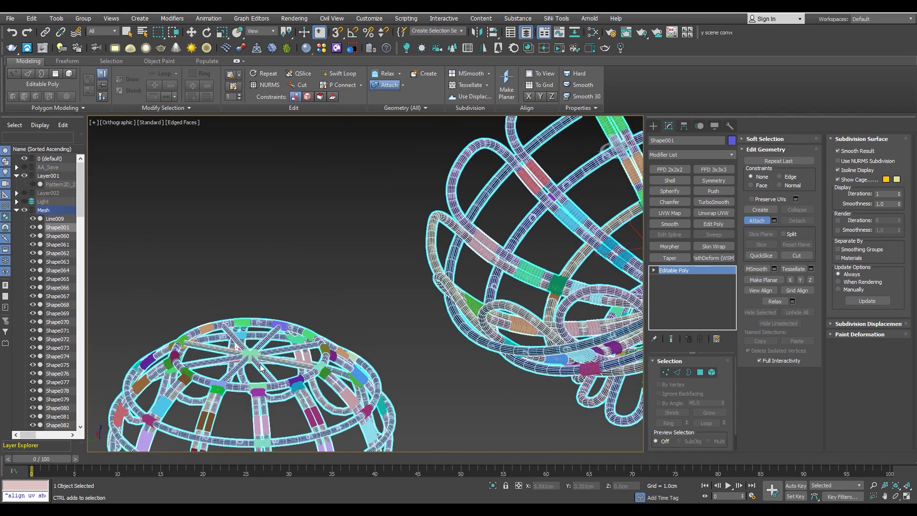
scroll(352, 391, down, 3)
- Add Unwrap UVW to the combined Shape001 frame, review its UVs, and collapse it to Editable Poly
key(w)
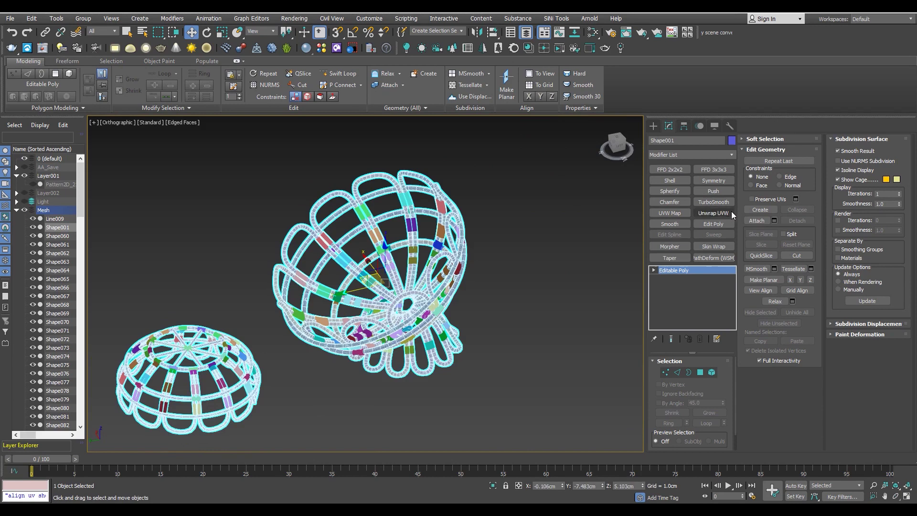
click(713, 213)
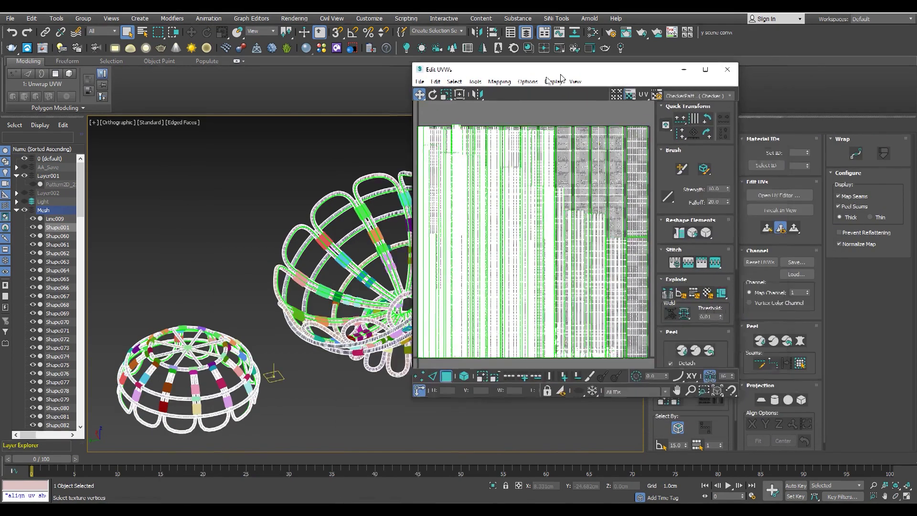
key(ctrl+a)
scroll(641, 285, down, 5)
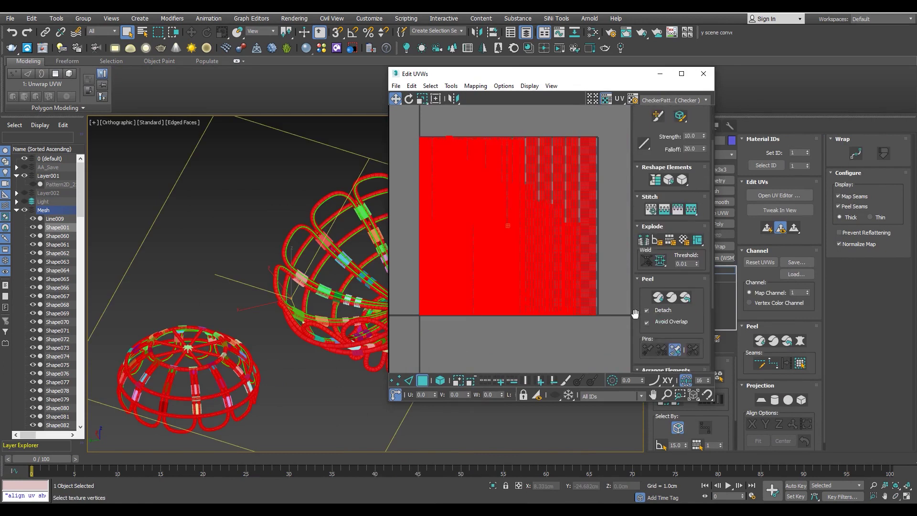
click(554, 338)
scroll(473, 253, up, 3)
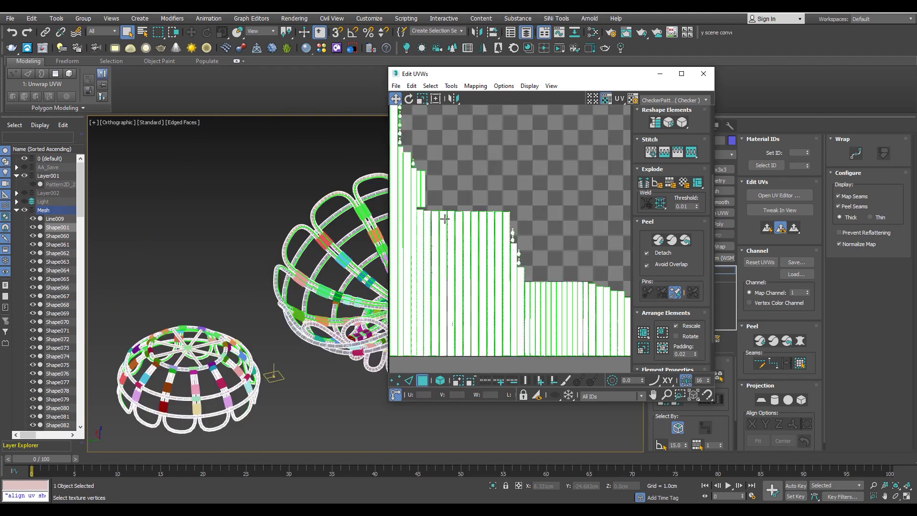
scroll(294, 286, up, 5)
key(F3)
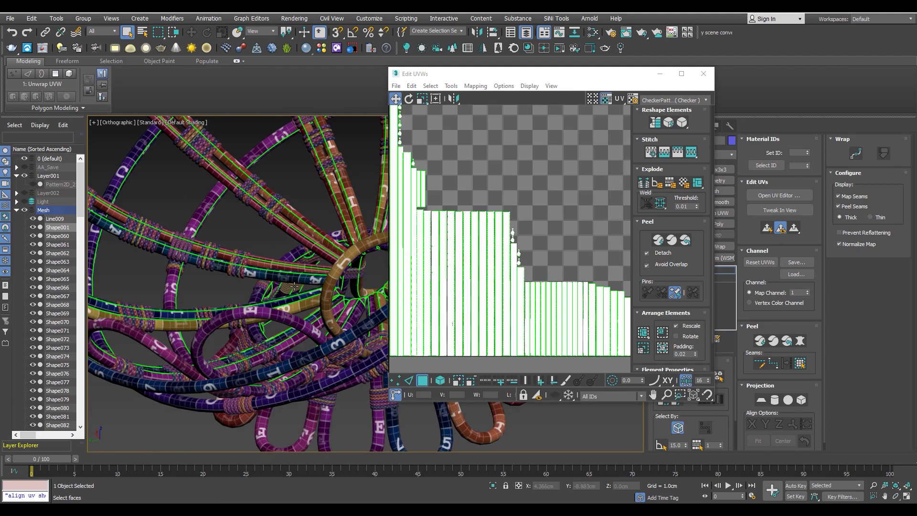
scroll(295, 286, down, 5)
scroll(351, 258, down, 2)
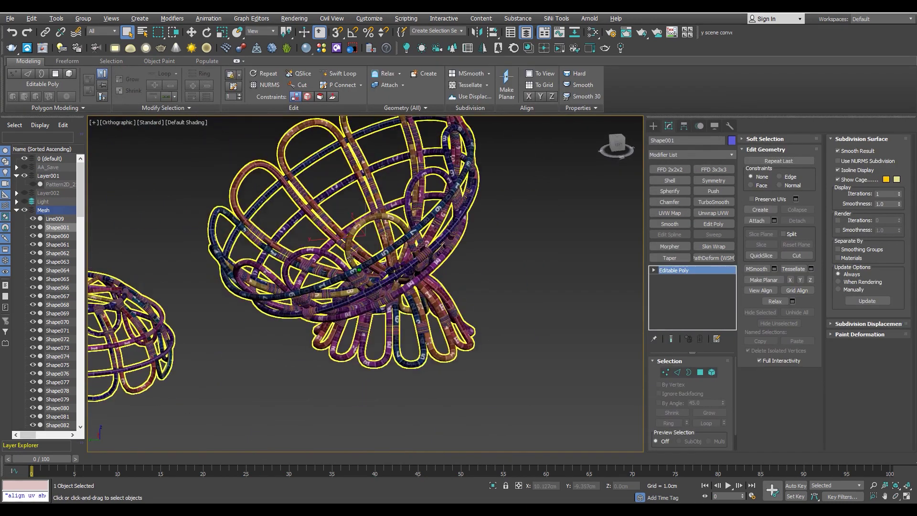
- Hide Shape001 and select the 144 wrap-band coil pieces
click(33, 228)
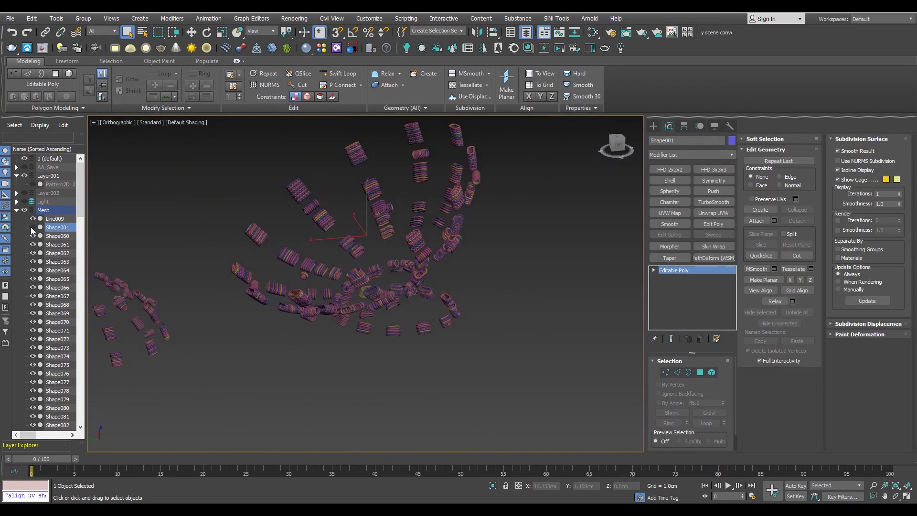
scroll(337, 334, down, 3)
mouse_move(337, 296)
alt+middle_down()
mouse_move(358, 310)
mouse_move(369, 299)
alt+middle_up()
scroll(358, 310, up, 4)
scroll(358, 310, up, 3)
click(369, 295)
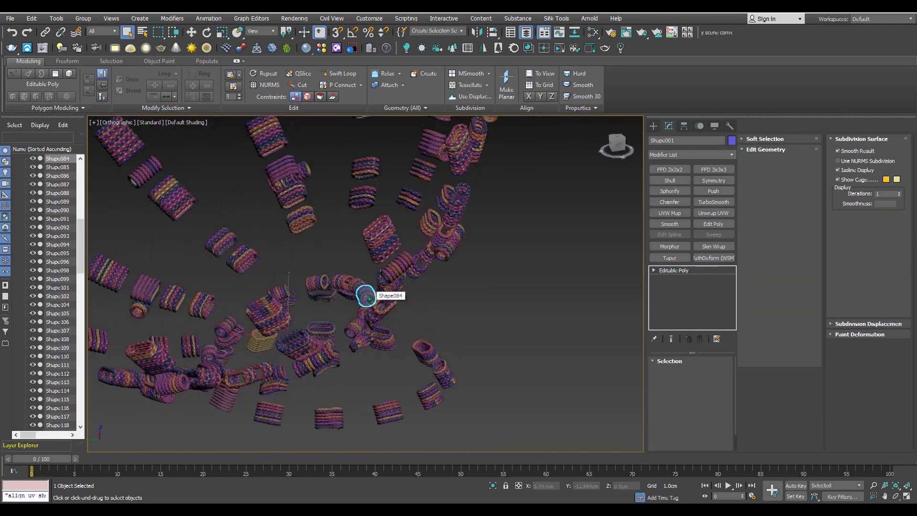
alt+middle_drag(453, 263, 398, 308)
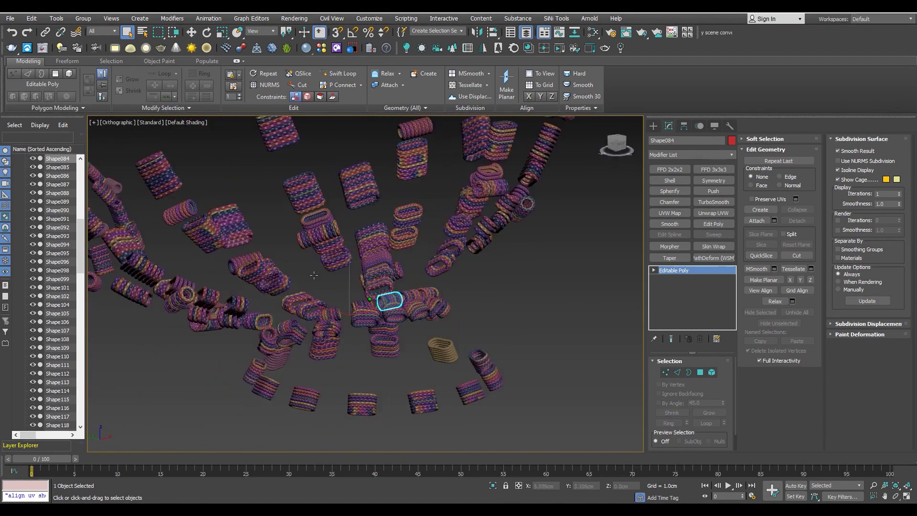
scroll(398, 308, down, 4)
drag(491, 205, 179, 376)
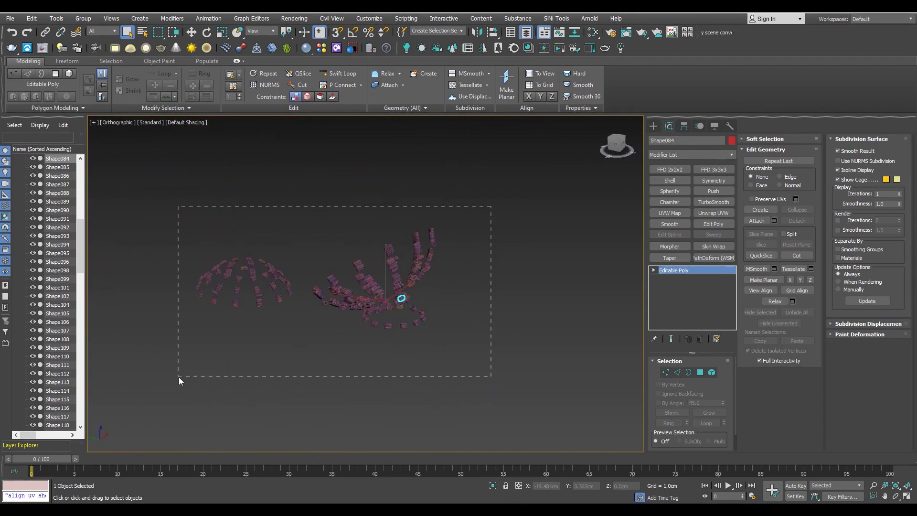
click(416, 323)
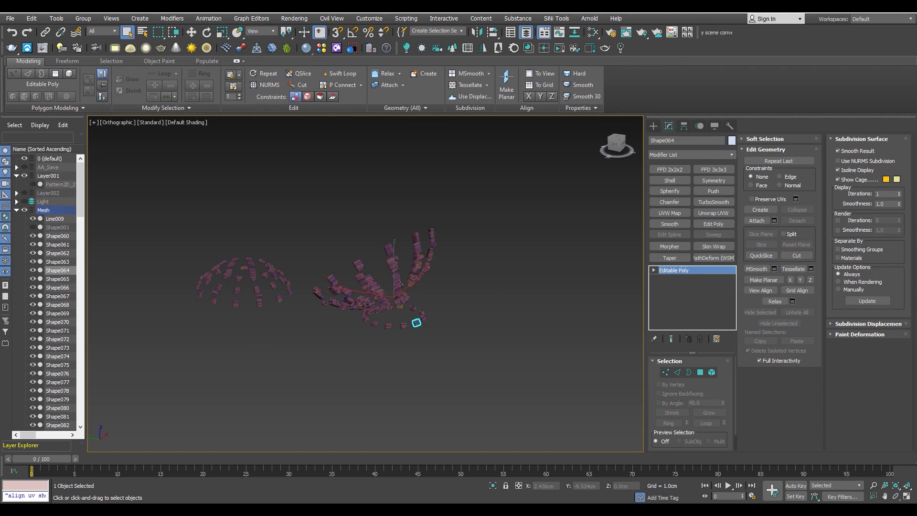
- Attach all remaining coil pieces into Shape065, then exit Attach mode
click(436, 292)
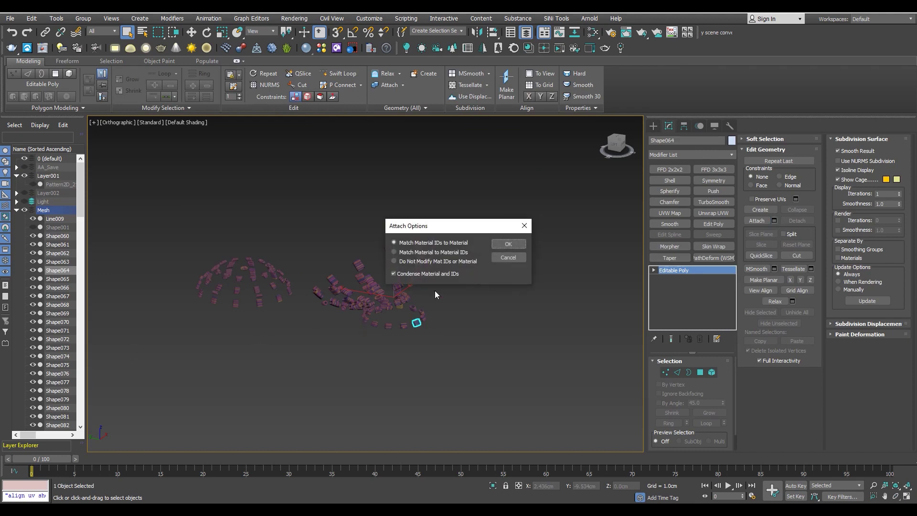
click(520, 257)
drag(483, 205, 193, 385)
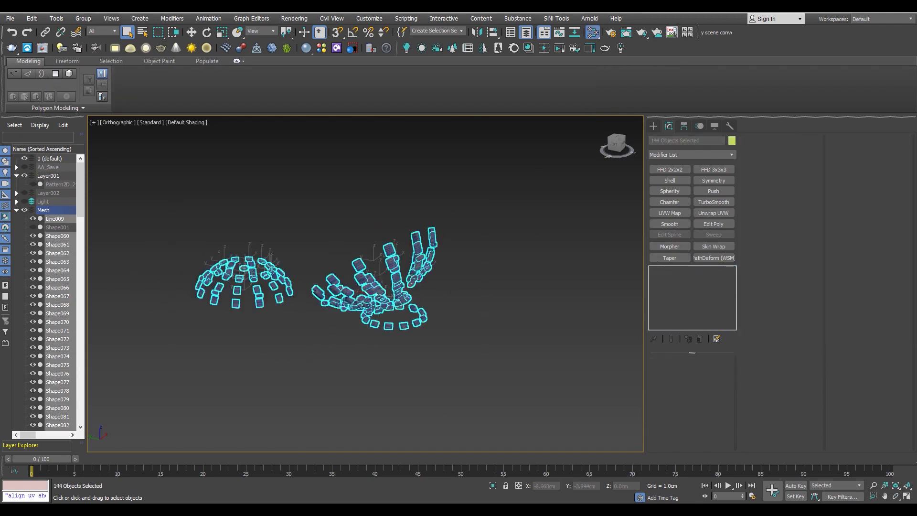
click(392, 351)
click(403, 321)
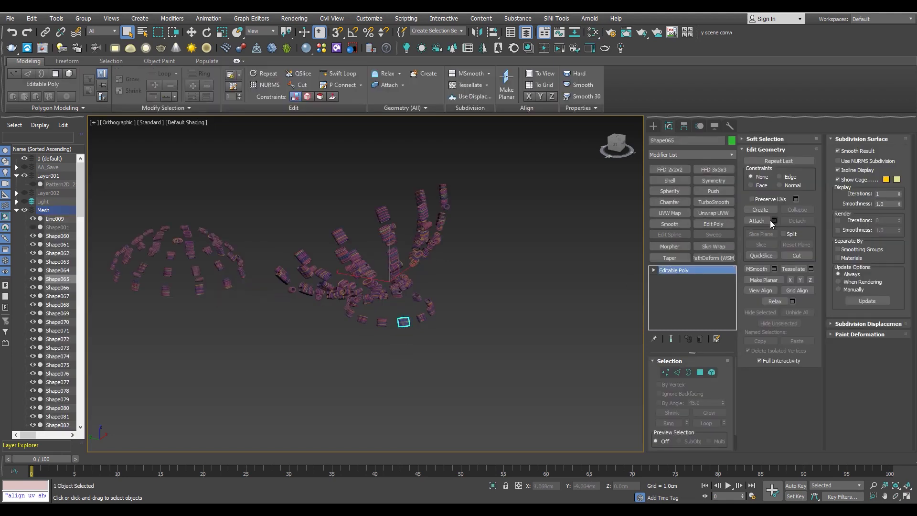
click(768, 222)
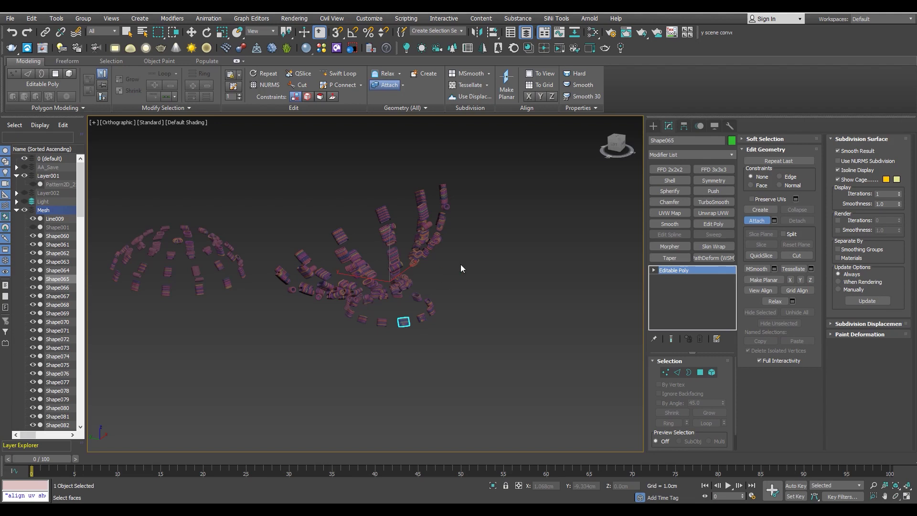
click(421, 311)
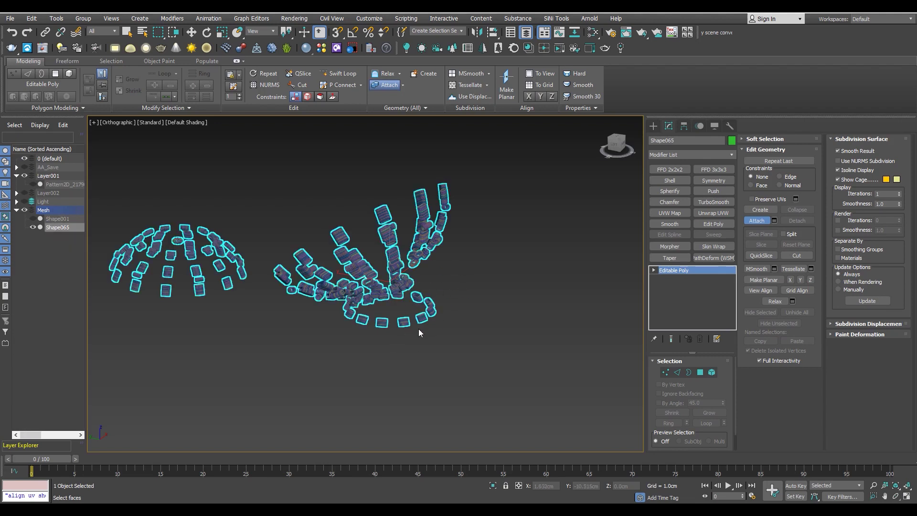
scroll(377, 318, up, 4)
key(w)
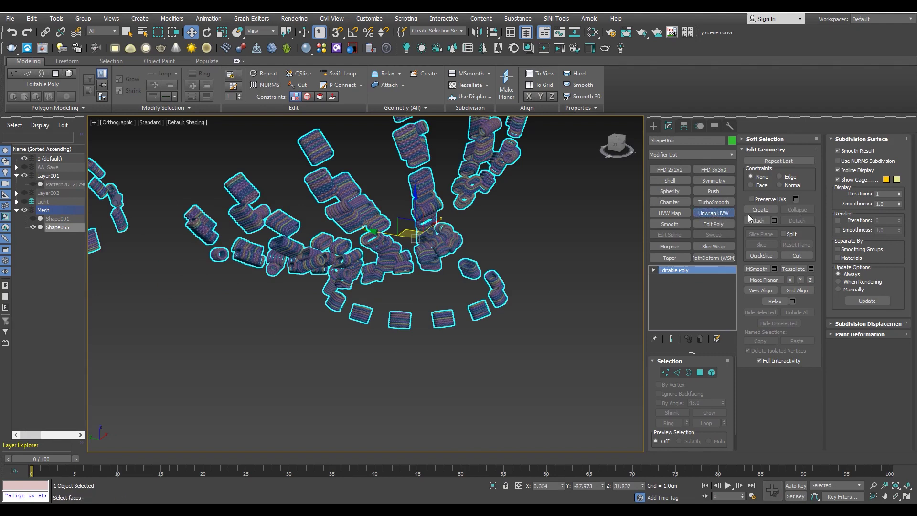
- Give Shape065 an Unwrap UVW with packed, checker-mapped UVs, then close Edit UVWs
click(730, 213)
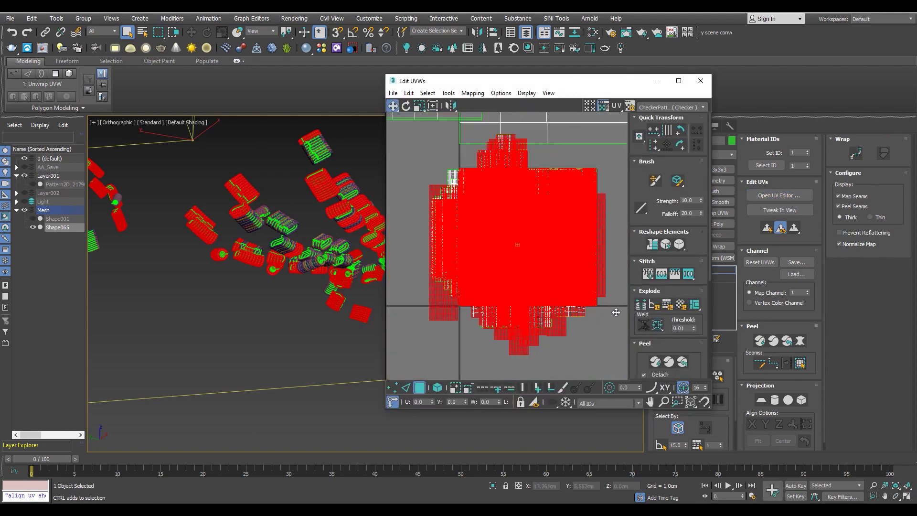
scroll(637, 353, down, 3)
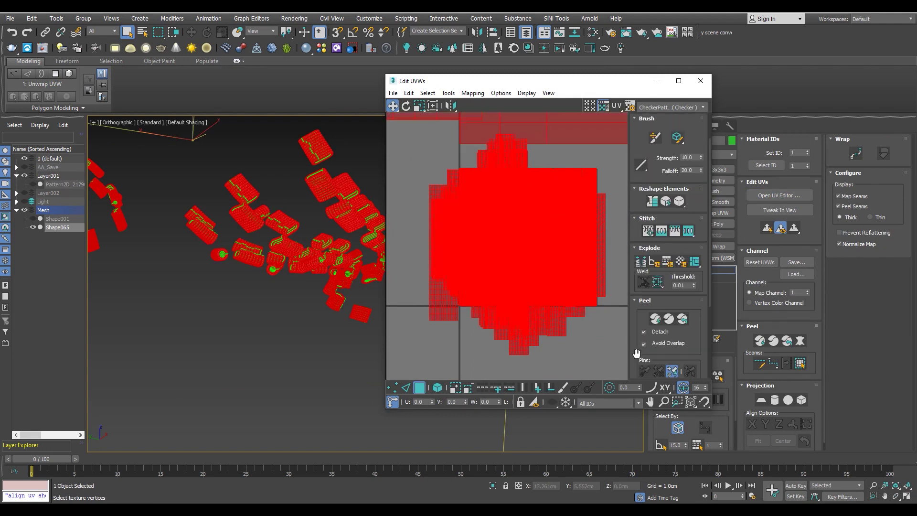
scroll(637, 354, down, 2)
scroll(637, 353, down, 2)
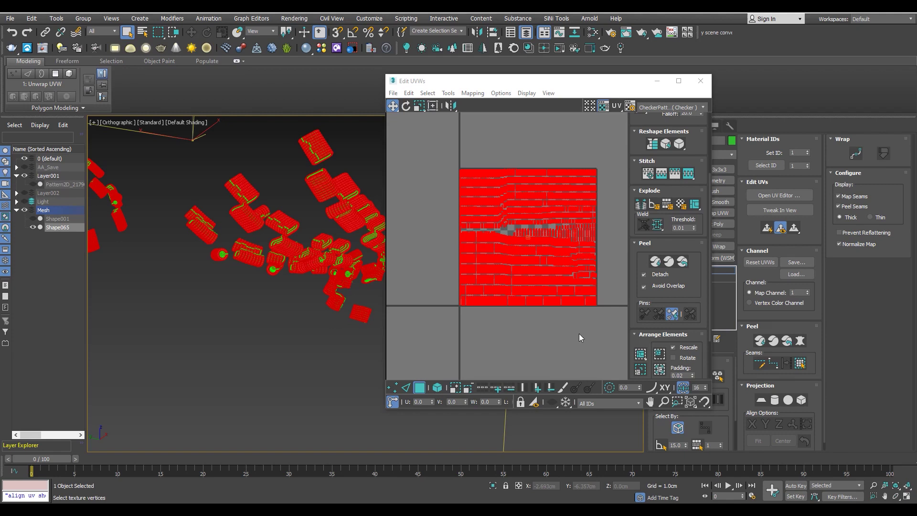
key(ctrl+d)
scroll(460, 246, up, 5)
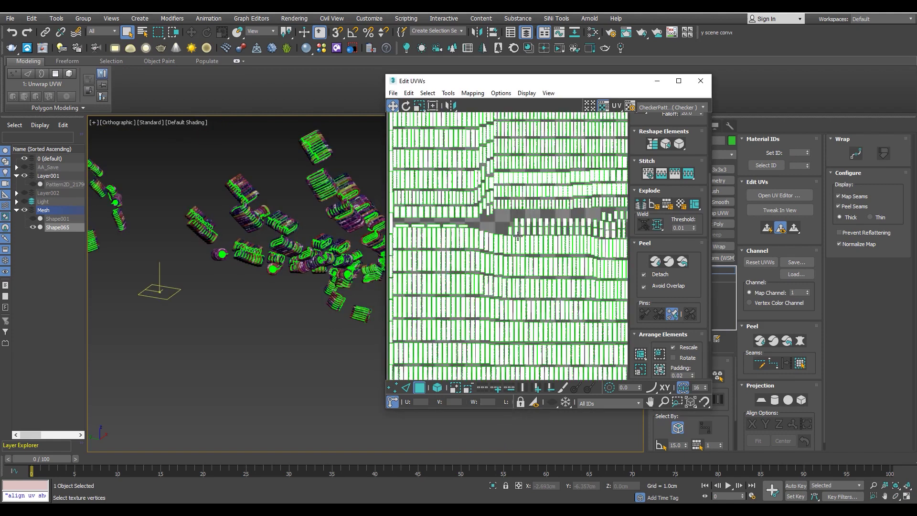
click(700, 80)
- Frame both chair and footstool in the viewport and select the wrap bands Shape065
scroll(335, 246, up, 5)
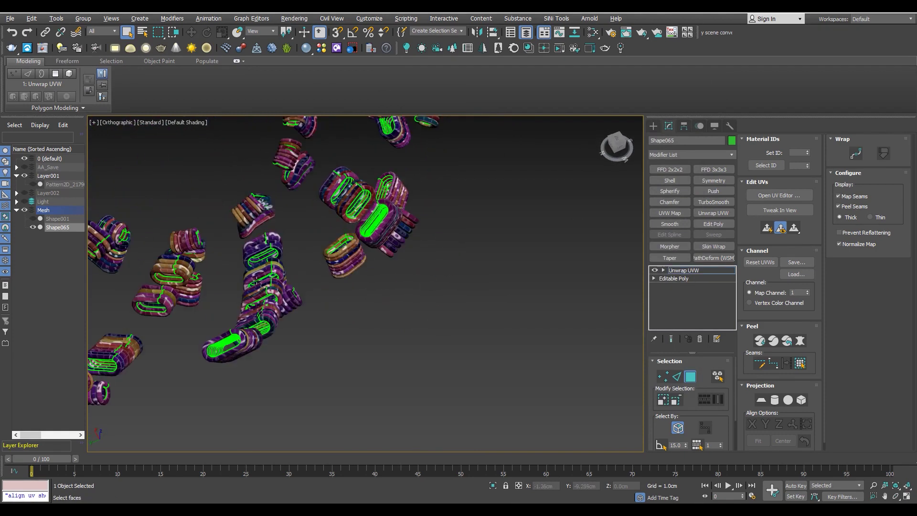
scroll(361, 249, up, 5)
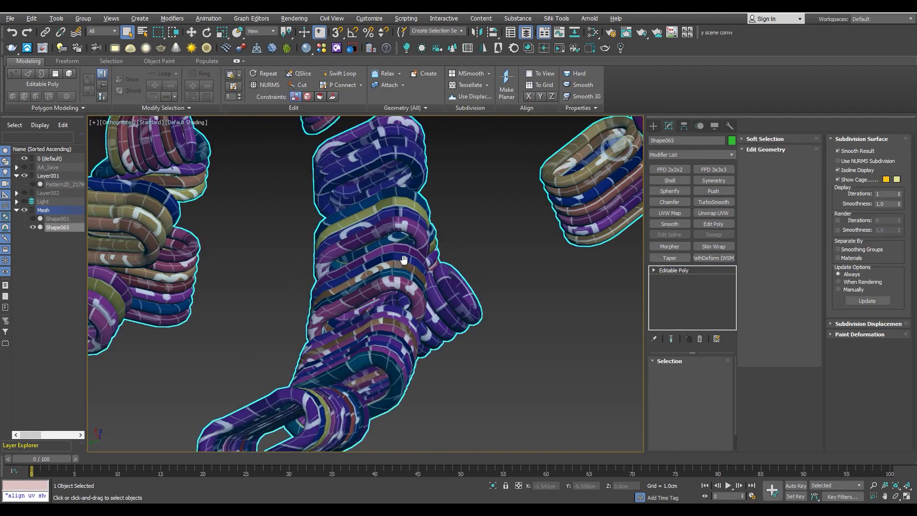
scroll(281, 285, down, 5)
scroll(227, 360, down, 3)
scroll(227, 361, down, 5)
scroll(266, 266, down, 3)
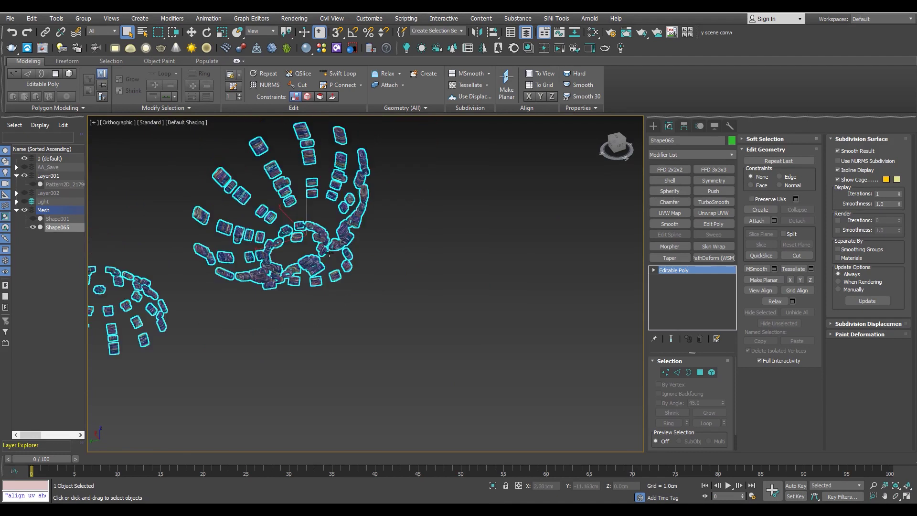
scroll(288, 317, down, 3)
middle_drag(308, 311, 372, 263)
scroll(372, 262, up, 3)
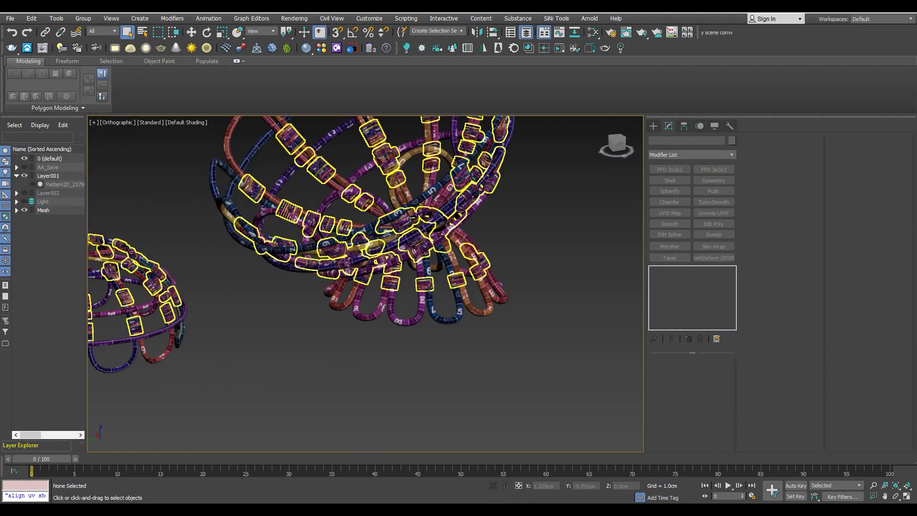
click(429, 288)
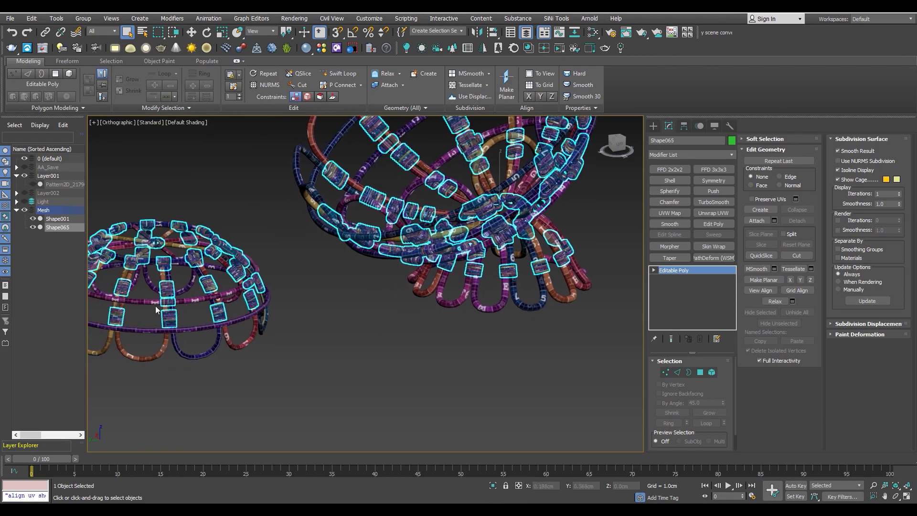
- Hide the wrap bands Shape065 and the tube frame Shape001
click(33, 227)
click(50, 219)
scroll(362, 310, down, 2)
scroll(363, 311, down, 2)
click(34, 218)
click(24, 193)
click(24, 193)
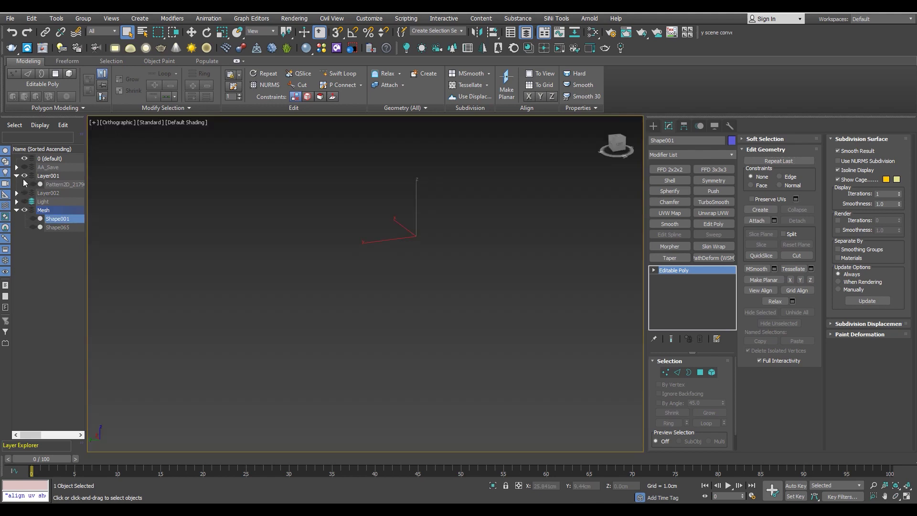
- Unhide the cushion mesh Pattern2D_217905, select it and frame it to view from below
click(33, 185)
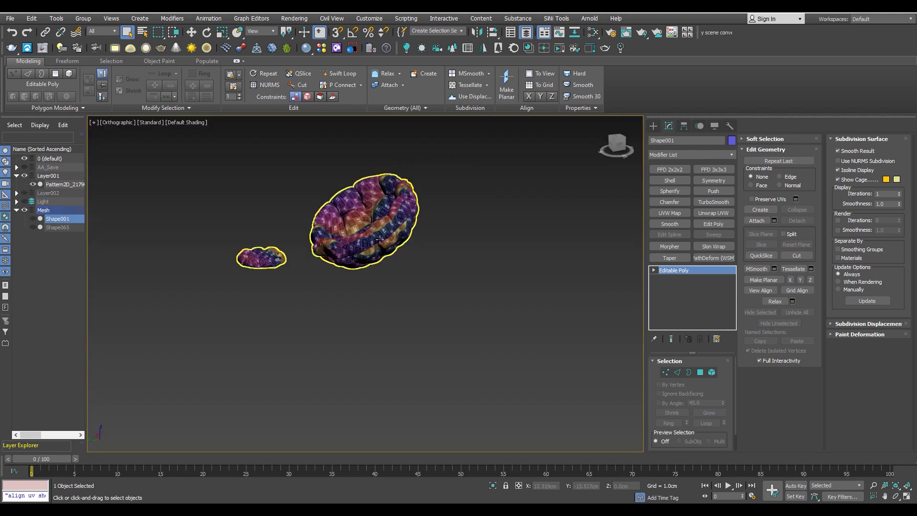
click(317, 234)
key(z)
scroll(368, 241, up, 2)
scroll(368, 242, up, 3)
scroll(368, 242, up, 2)
scroll(368, 241, up, 2)
alt+middle_drag(368, 241, 377, 181)
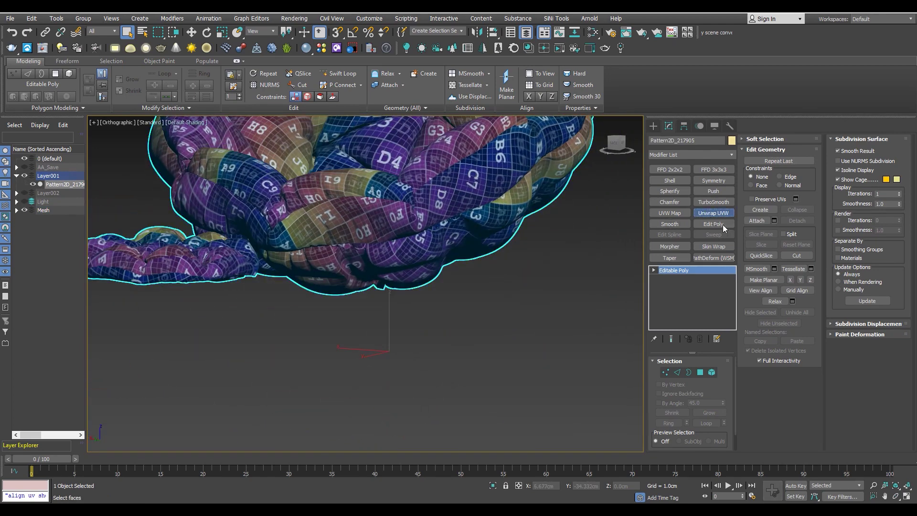
- Add Unwrap UVW to Pattern2D_217905, check it in the UV Editor, then collapse it to Editable Poly
click(711, 213)
click(759, 197)
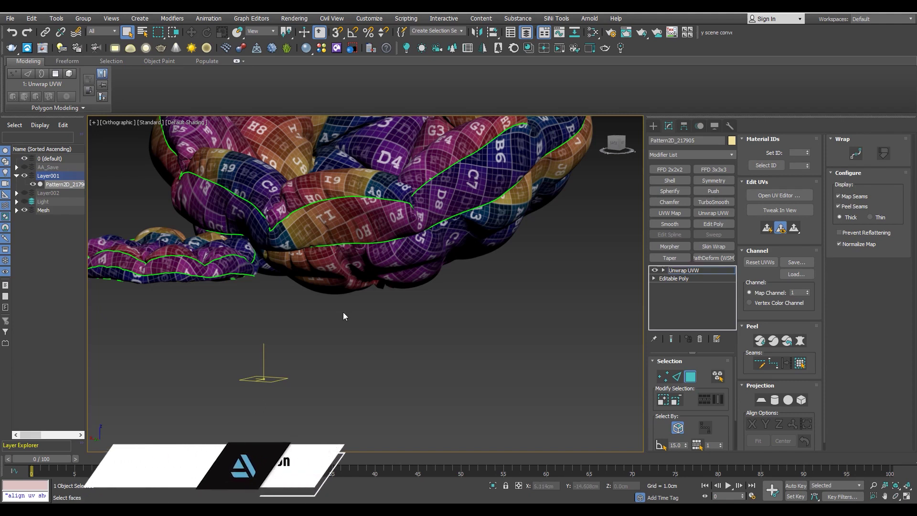
middle_drag(411, 328, 419, 334)
key(Delete)
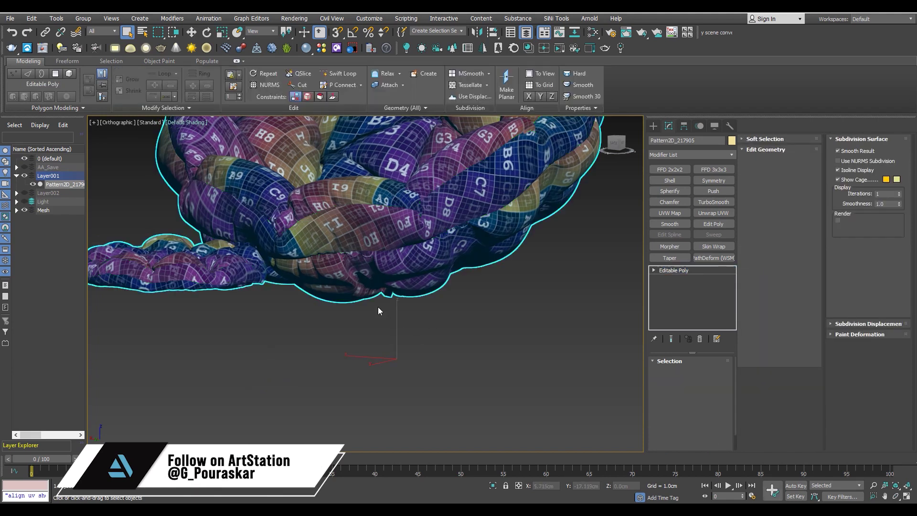
scroll(385, 300, down, 5)
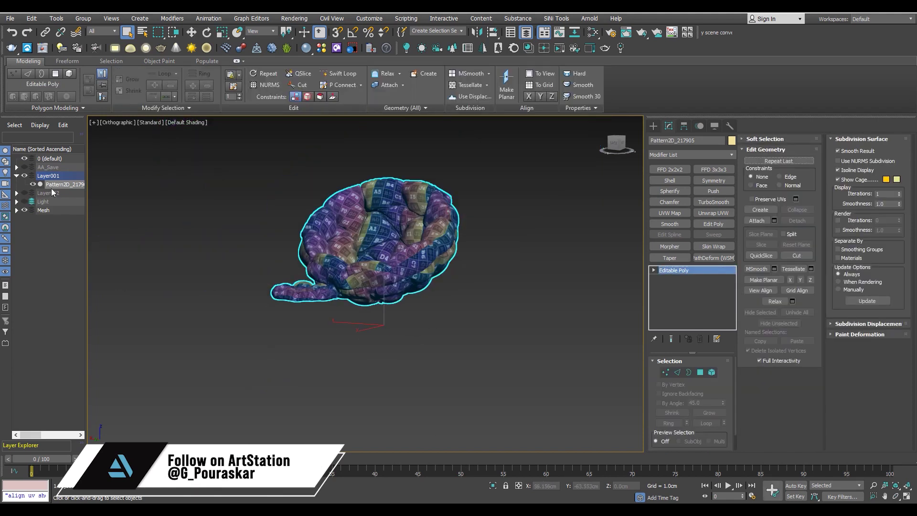
- Delete Layer001 from the Scene Explorer, leaving Layer002's ground plane hidden
click(48, 167)
right_click(48, 171)
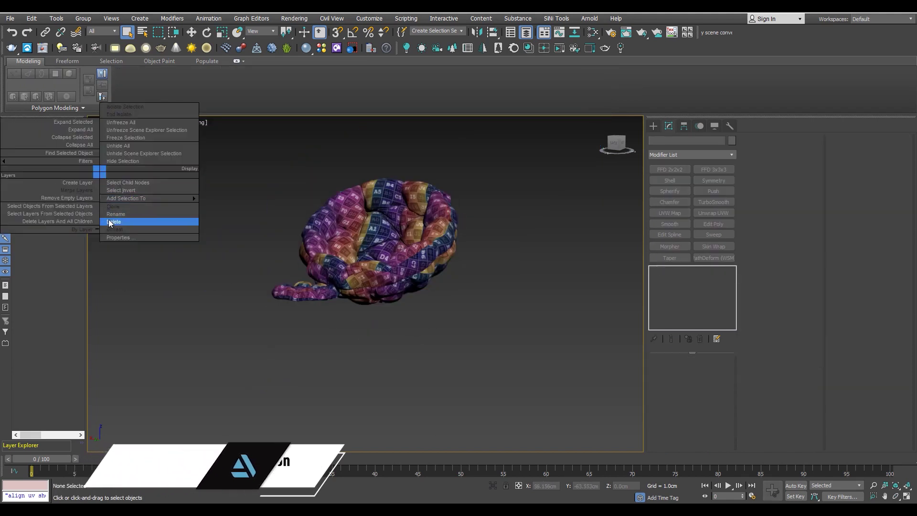
click(109, 222)
click(22, 174)
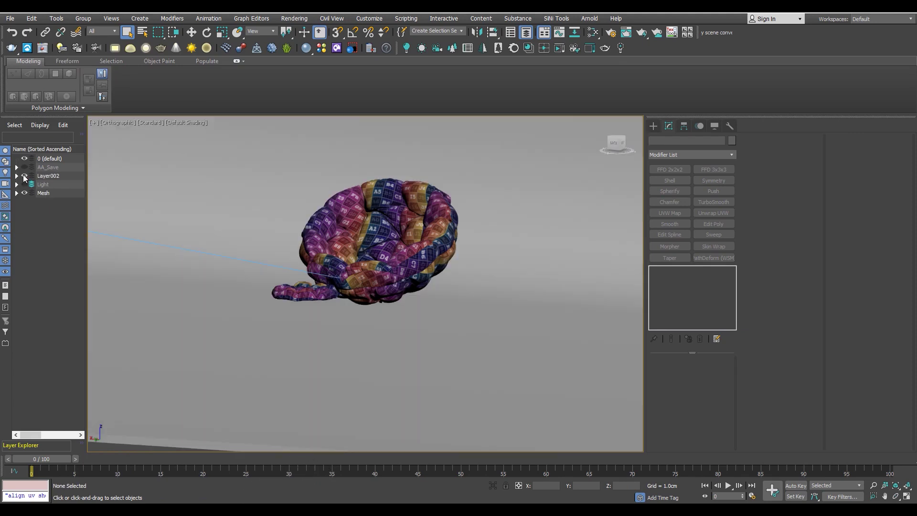
click(23, 175)
- Unhide the tube frame Shape001 and wrap bands Shape065, then orbit to inspect the chair and footstool
click(16, 192)
click(32, 210)
click(32, 219)
mouse_move(344, 268)
alt+middle_down()
mouse_move(399, 315)
mouse_move(363, 296)
alt+middle_up()
scroll(363, 296, up, 3)
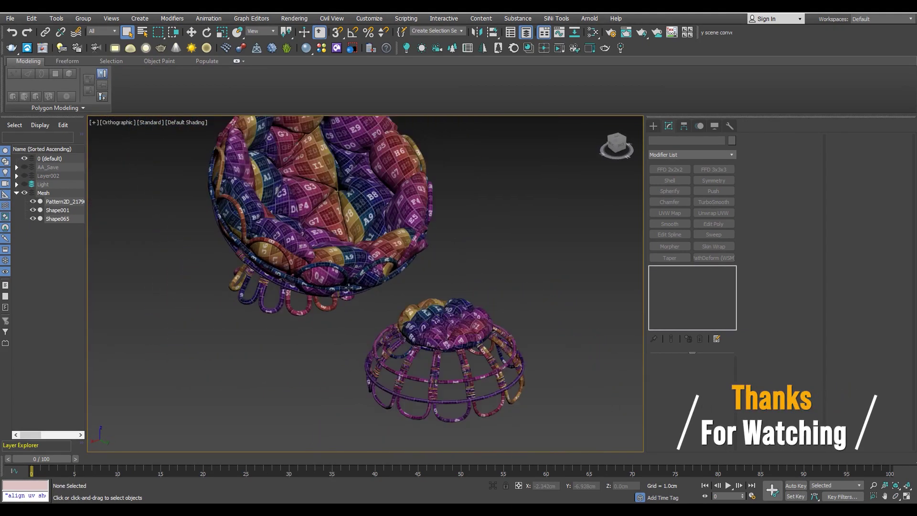
alt+middle_drag(468, 276, 457, 276)
scroll(458, 276, down, 3)
middle_drag(462, 271, 453, 274)
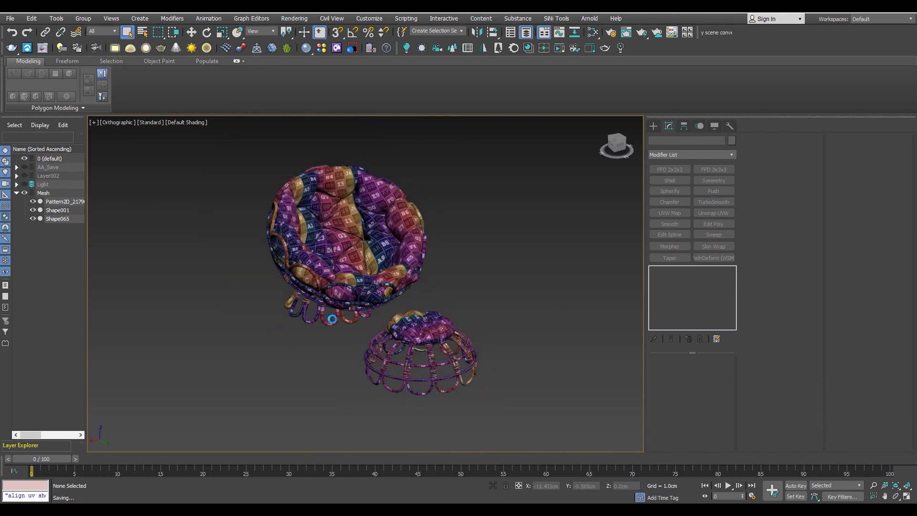